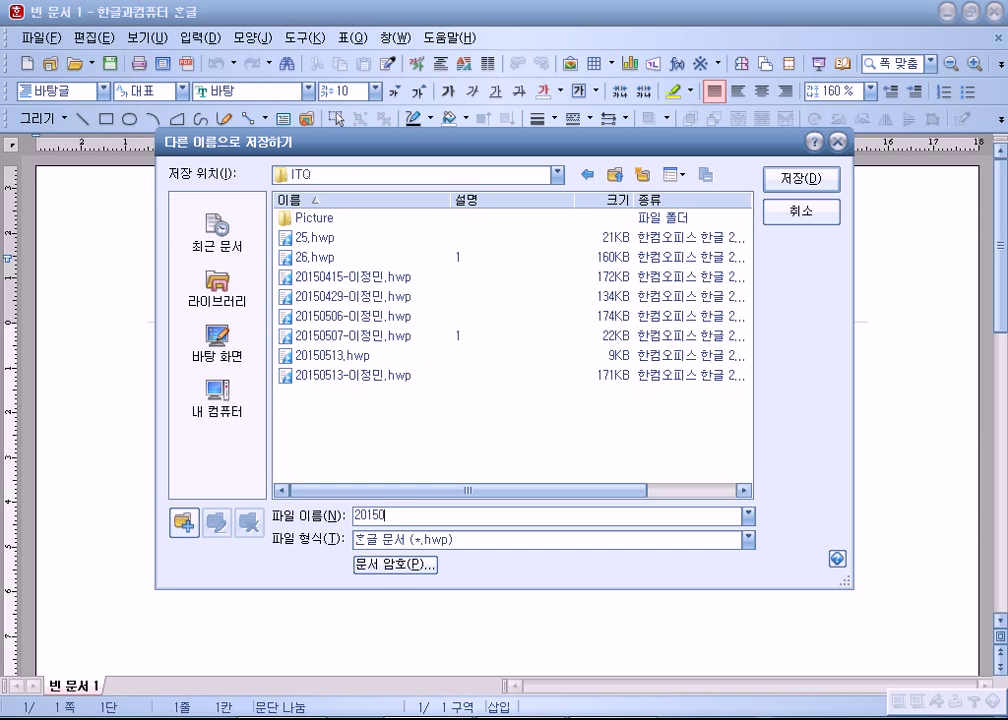
Save the blank document in the ITQ folder as 20150603 followed by the author's name
text(-이정민)
key(Return)
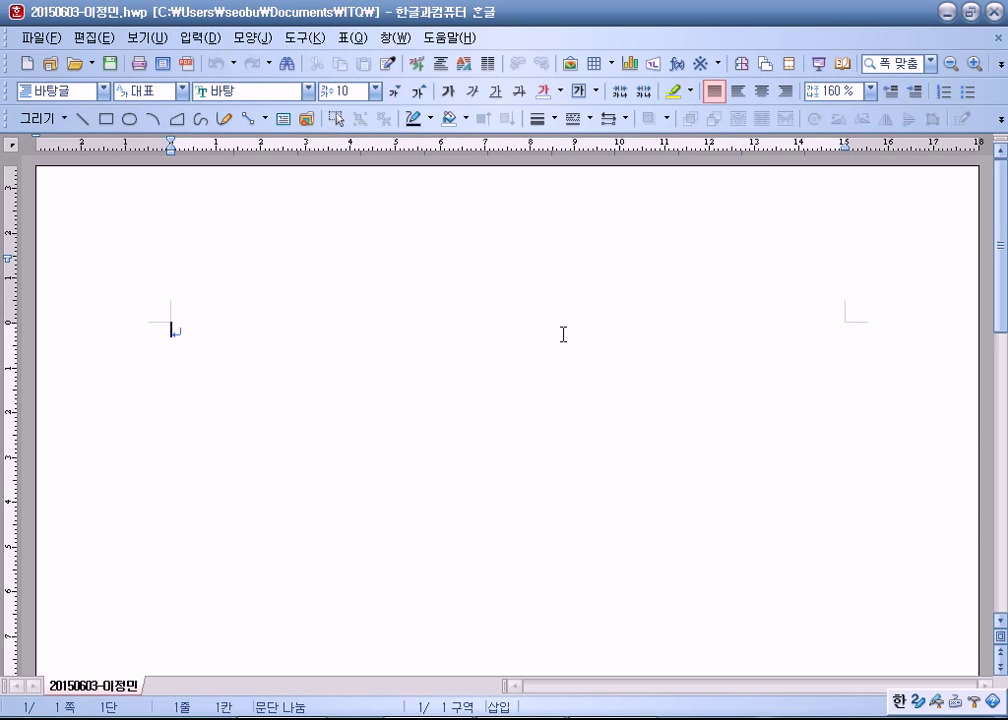
Set the page margins to 10 and 11 mm with a 10 mm header margin
key(F7)
key(Tab)
key(Tab)
key(Tab)
text(10)
key(Tab)
text(10)
key(Tab)
text(11)
key(Tab)
text(11)
key(Tab)
text(10)
key(Tab)
key(Return)
Type answer numbers 1 and 2 with blank lines, then start a new section page
text(1)
key(Return)
key(Return)
key(Return)
key(Return)
key(Return)
key(Return)
text(2)
key(Return)
key(Return)
key(Return)
key(Return)
key(Return)
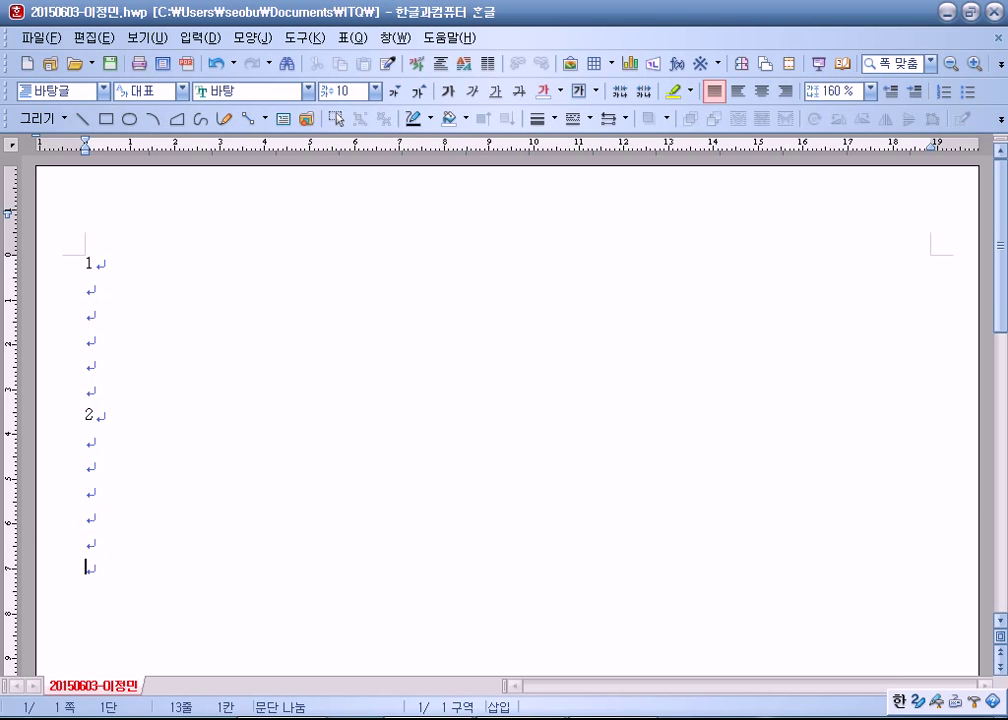
key(alt+shift+Return)
Label the second page 3 with (1) and (2), add 4, and start a blank third page
text(32)
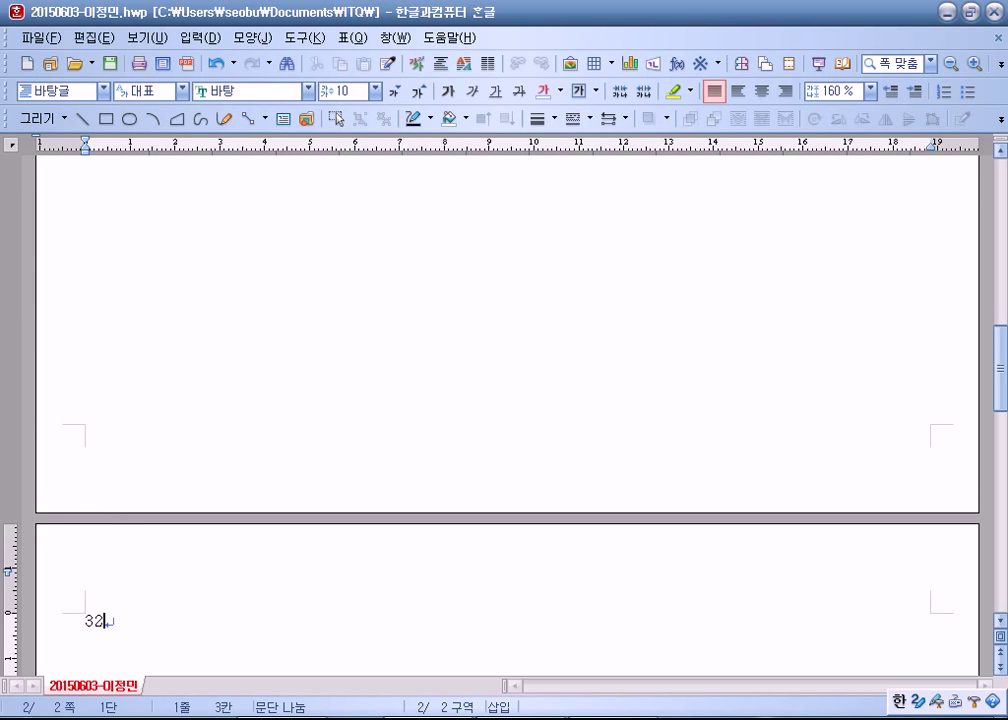
key(BackSpace)
key(Return)
text((1)                                  (2))
key(Return)
key(Return)
key(Return)
key(Return)
key(Return)
key(Return)
text(4)
key(Return)
key(Return)
key(Return)
key(Return)
key(alt+shift+Return)
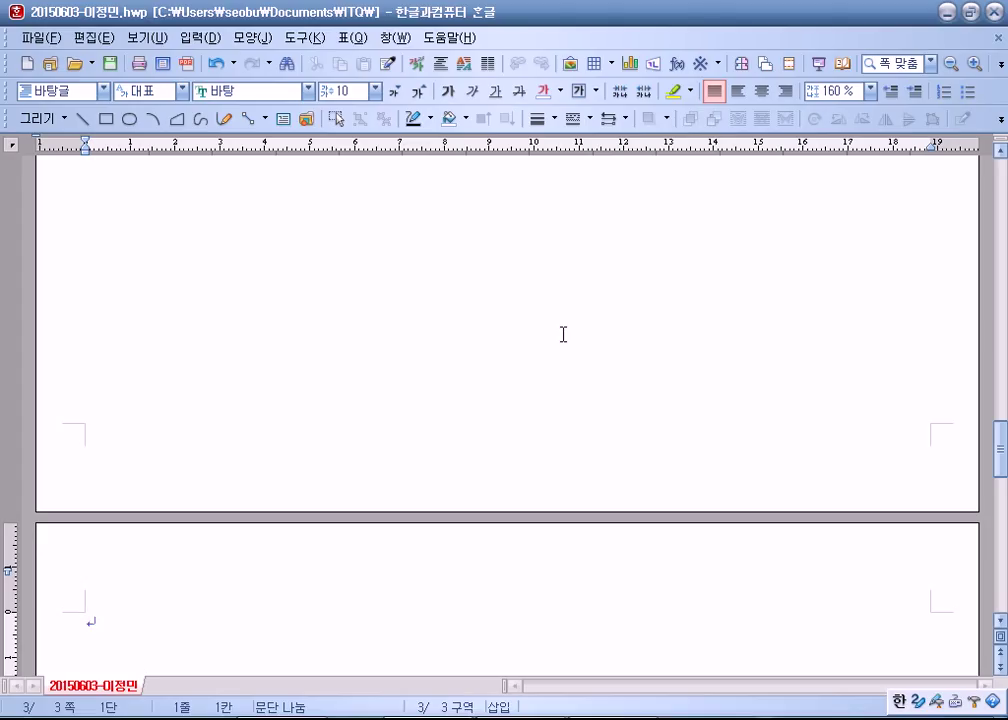
Under item 1, type 'Suwon Hwasung Fortress Theatre Festival is an' in English
key(ctrl+Page_Up)
key(Down)
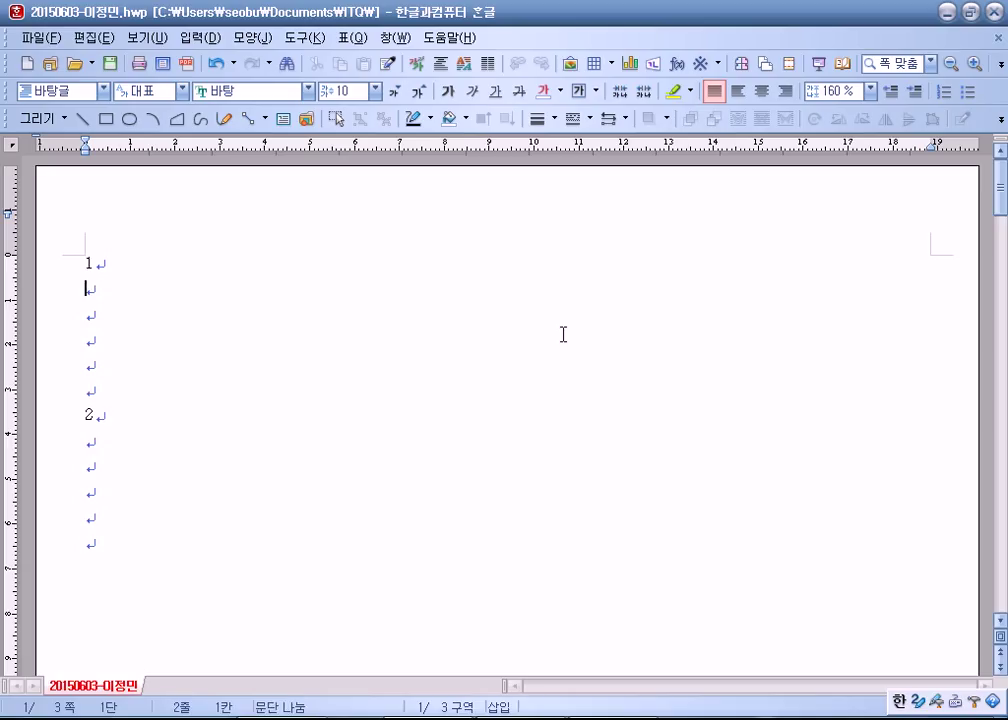
text(녀7)
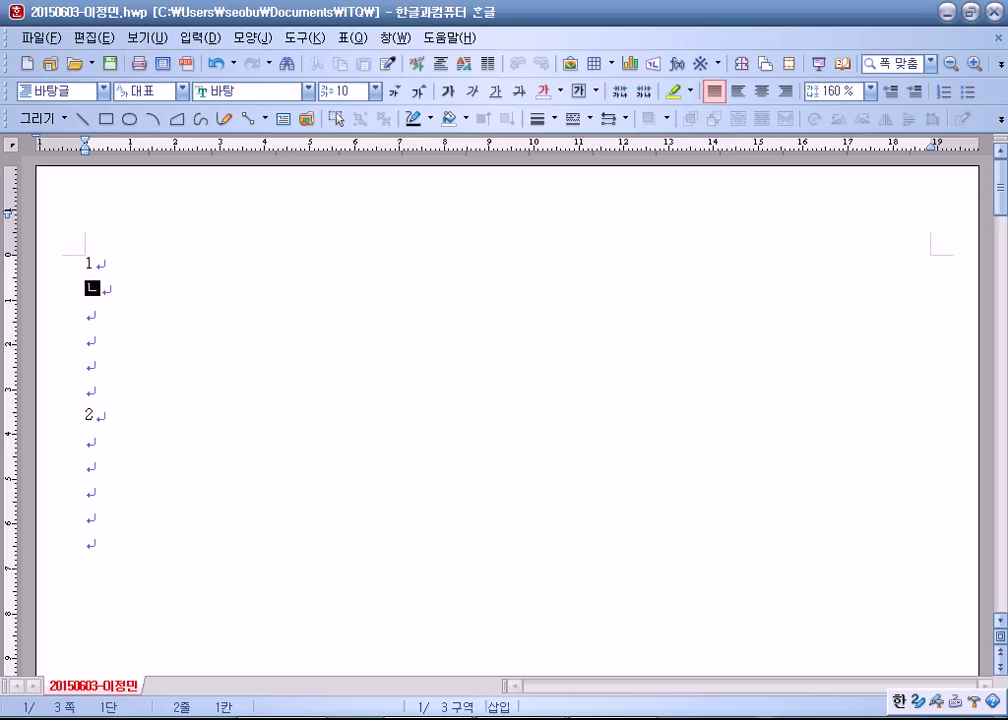
key(BackSpace)
key(BackSpace)
key(Hangul)
text(Su)
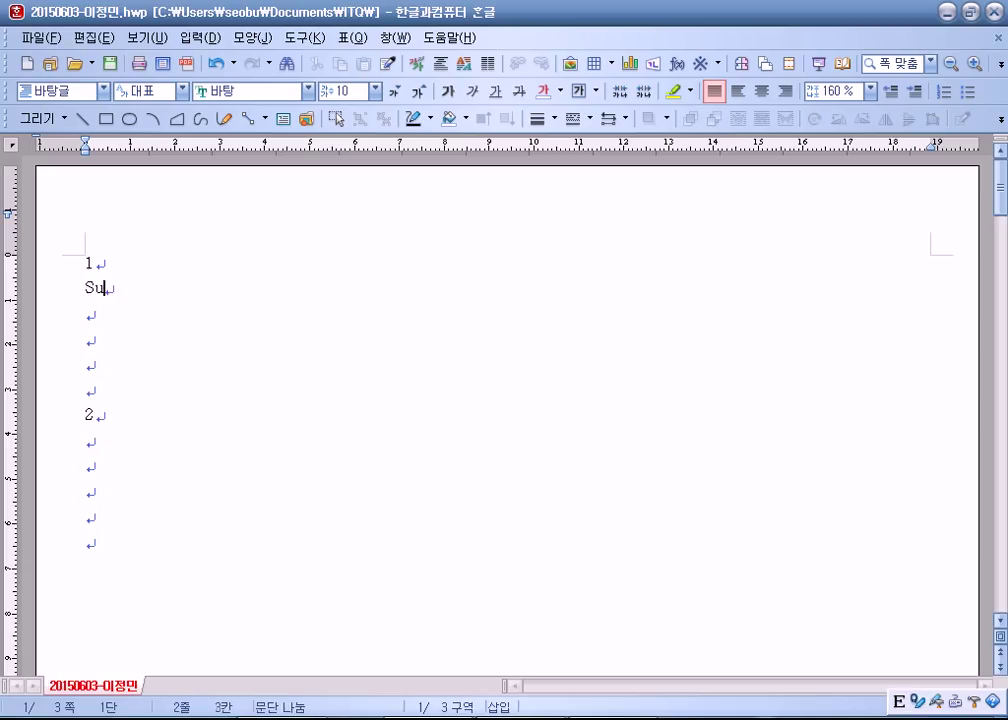
text(won H)
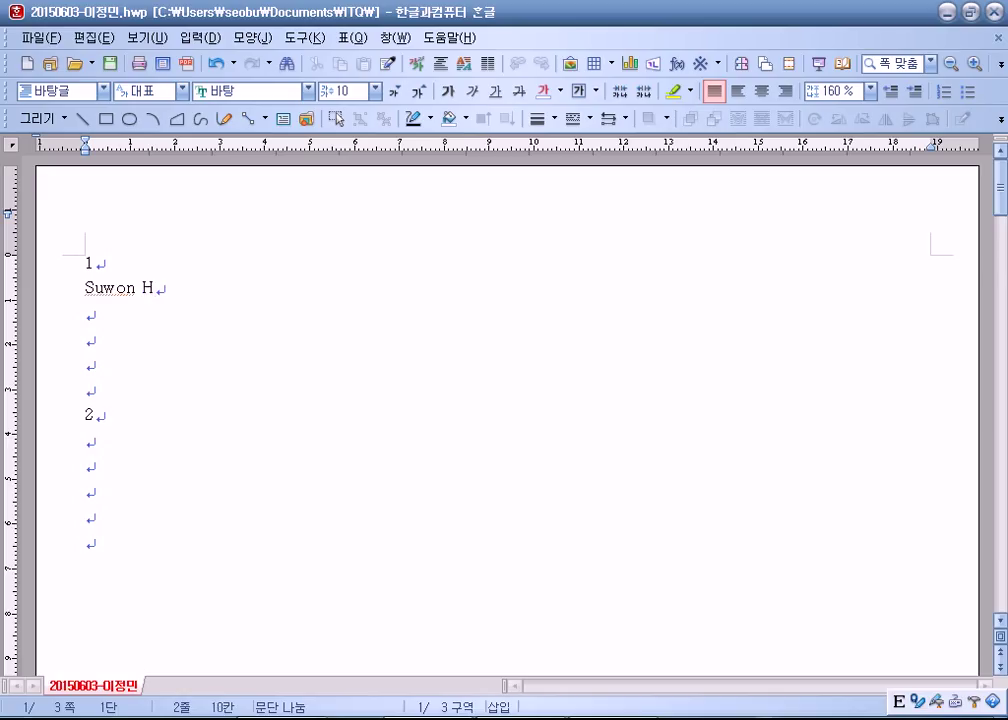
text(wasung Fortre)
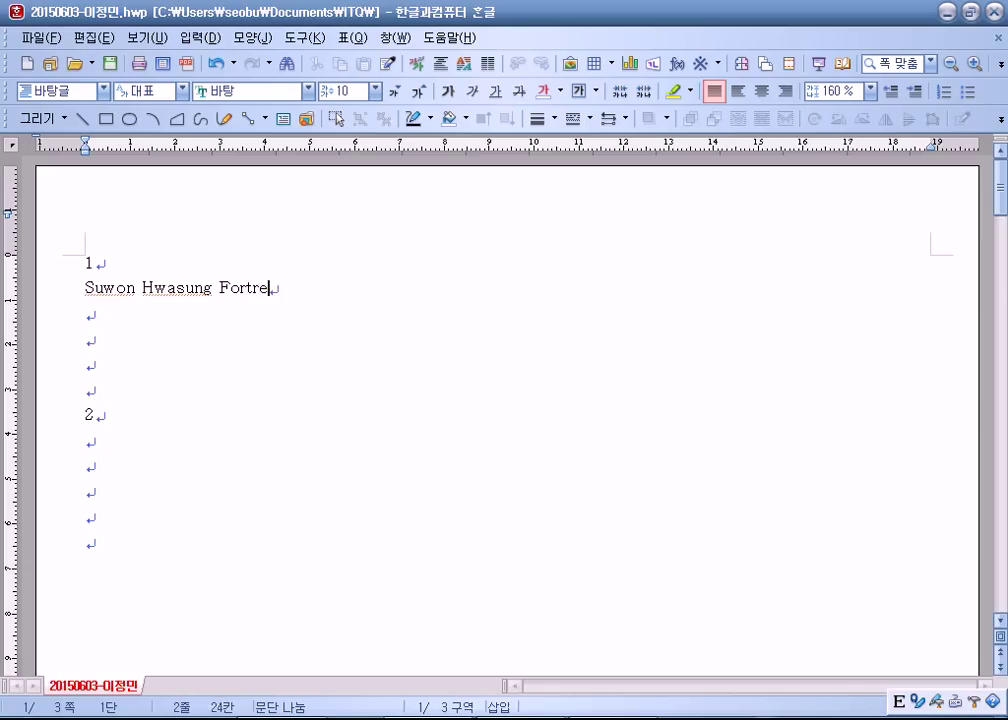
text(ss Thea)
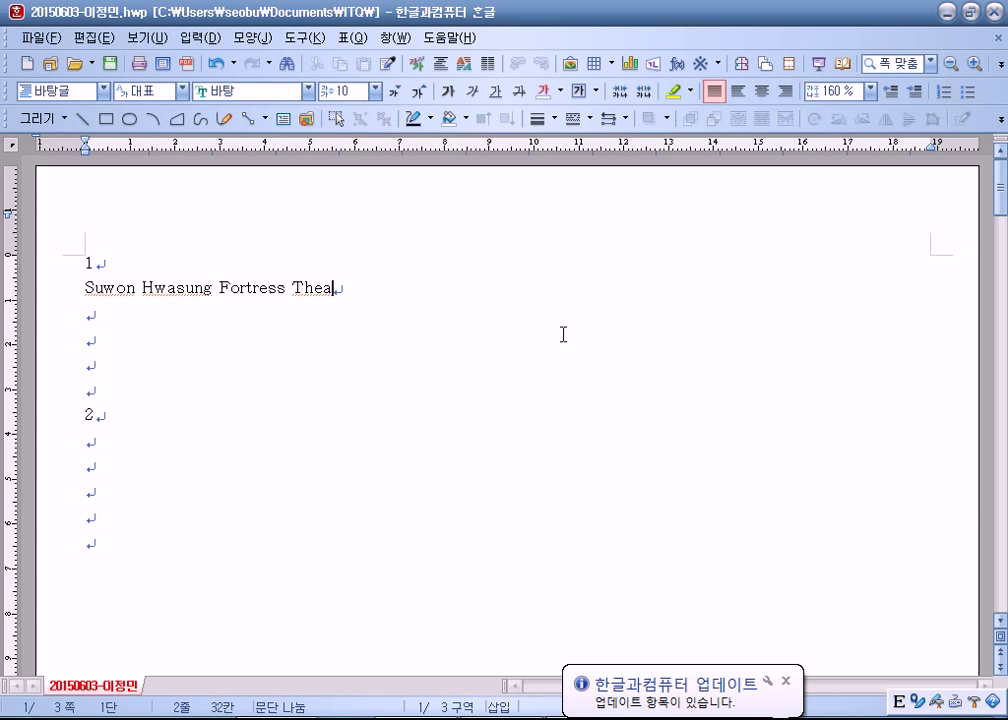
text(te)
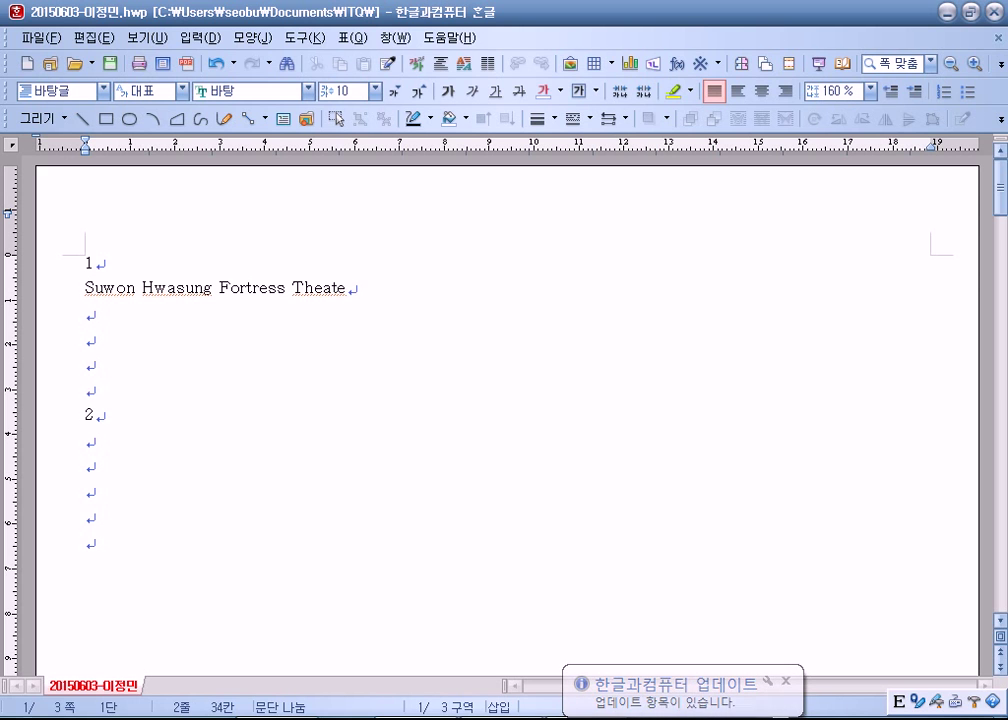
text( Festival in)
key(BackSpace)
text(s )
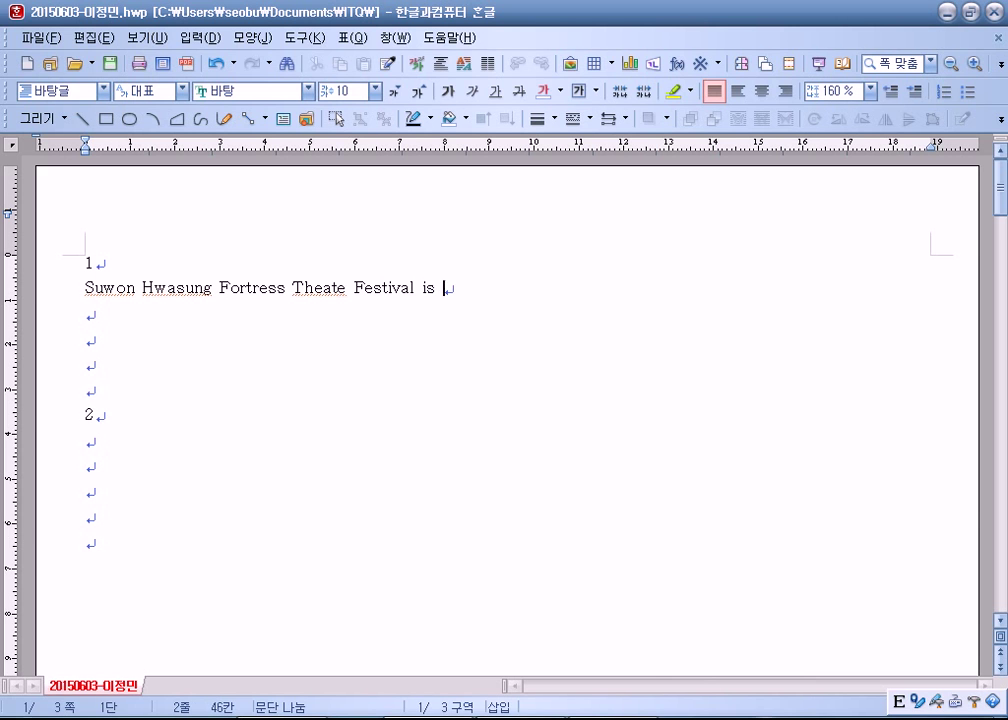
text(an.)
key(Left)
key(Left)
key(Left)
key(Left)
key(Left)
key(Left)
key(Left)
key(Left)
key(Left)
key(Left)
key(Left)
key(Left)
key(Left)
key(Left)
key(Left)
key(Left)
key(Left)
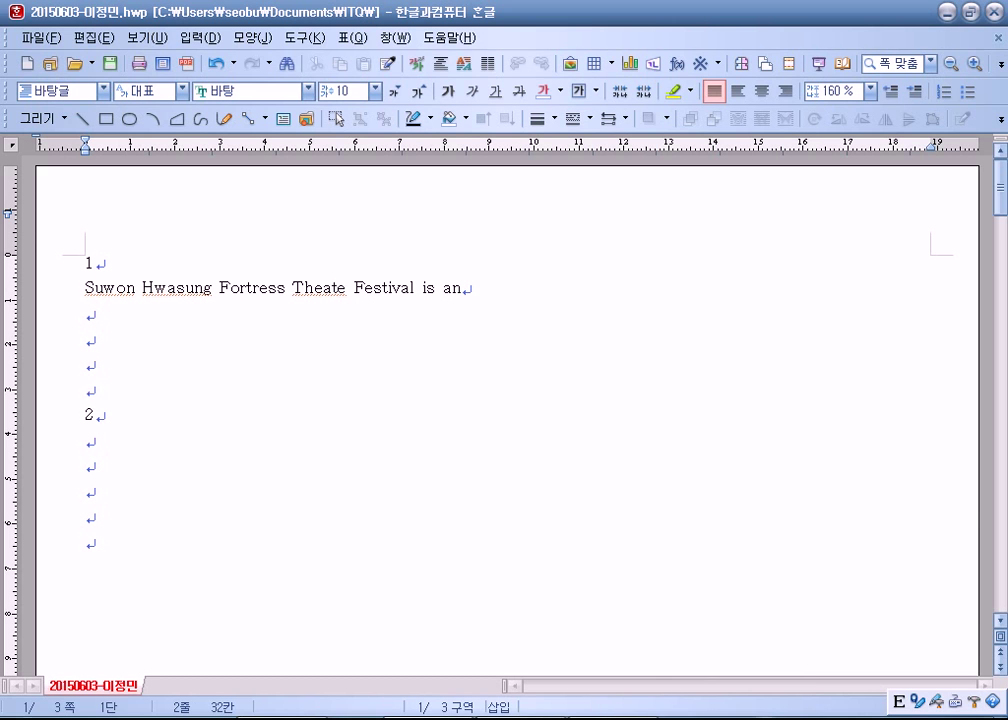
text(r)
Continue with 'annual performing arts festival which takes place at a special plase.', fixing typos
key(End)
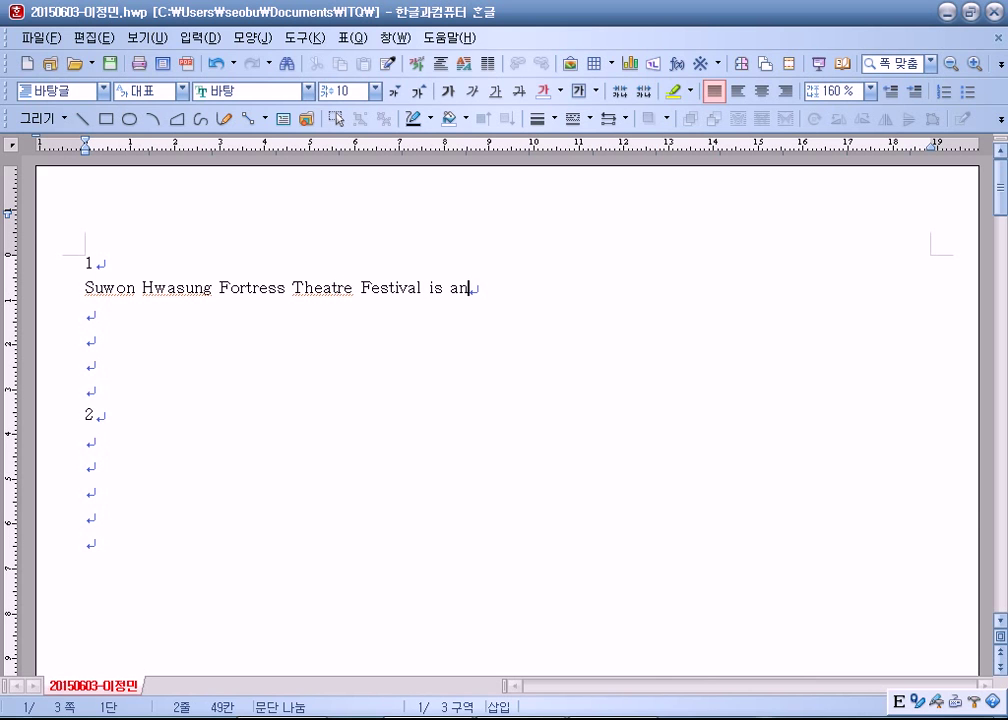
text(annual )
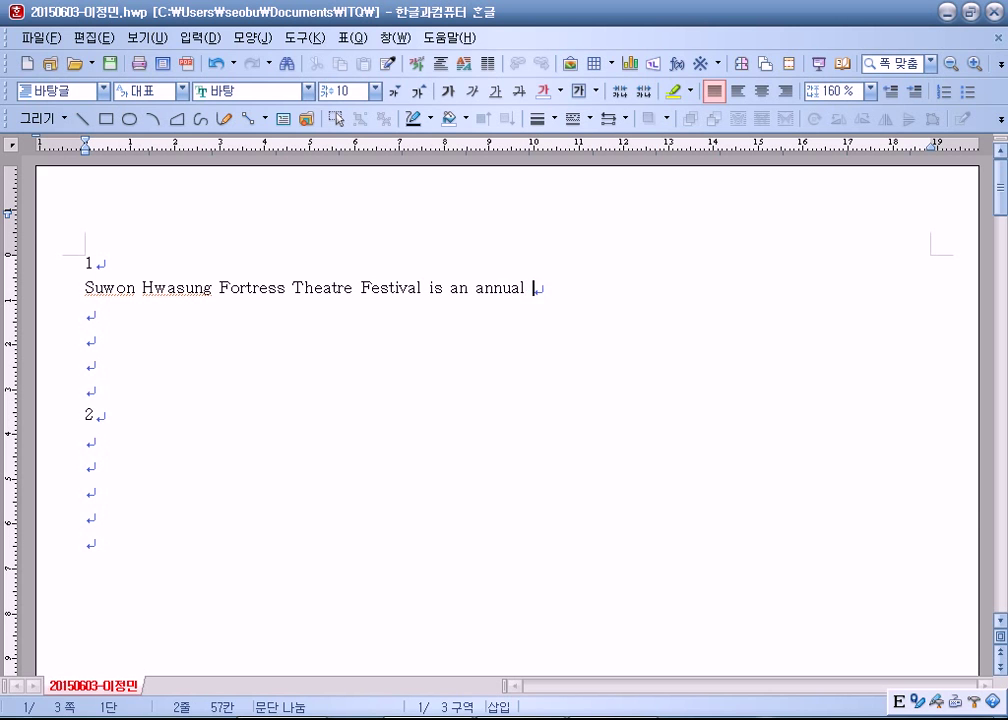
text(performing ars)
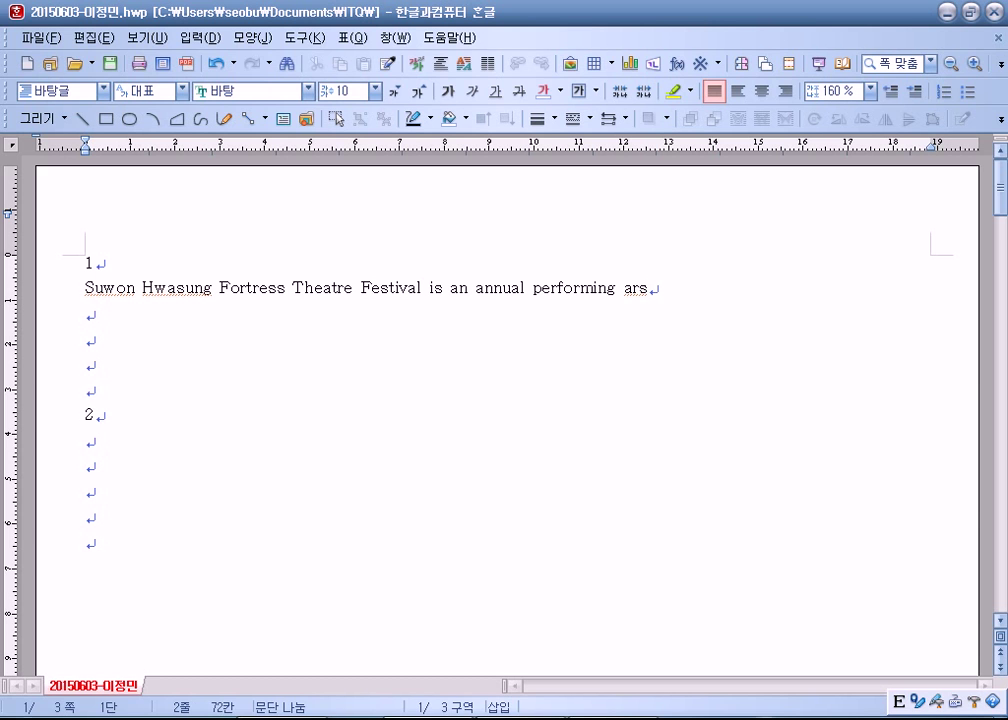
key(BackSpace)
text(ts f)
text(st)
key(BackSpace)
key(BackSpace)
text(es)
text(tival )
text(whitc)
key(BackSpace)
key(BackSpace)
text(ch)
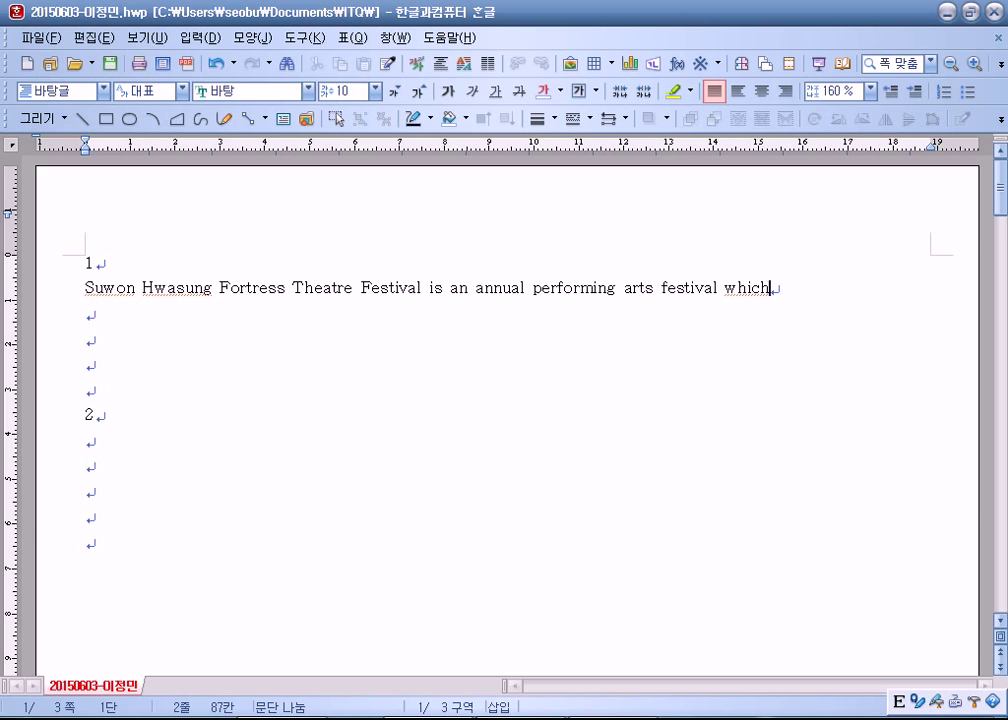
text( takes place at a sp)
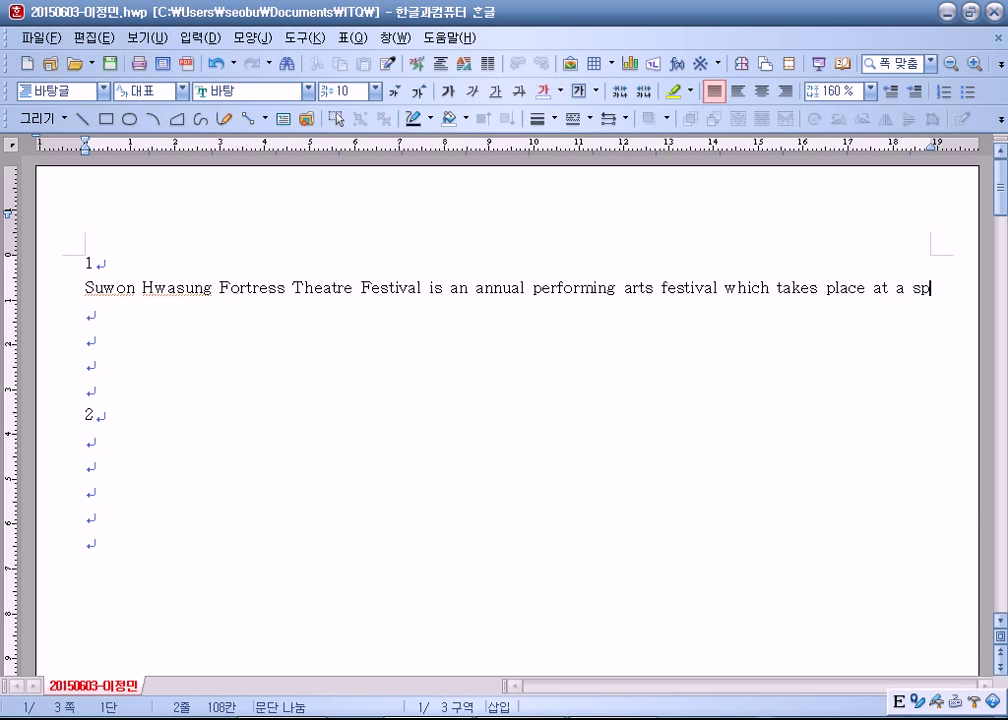
text(ecial)
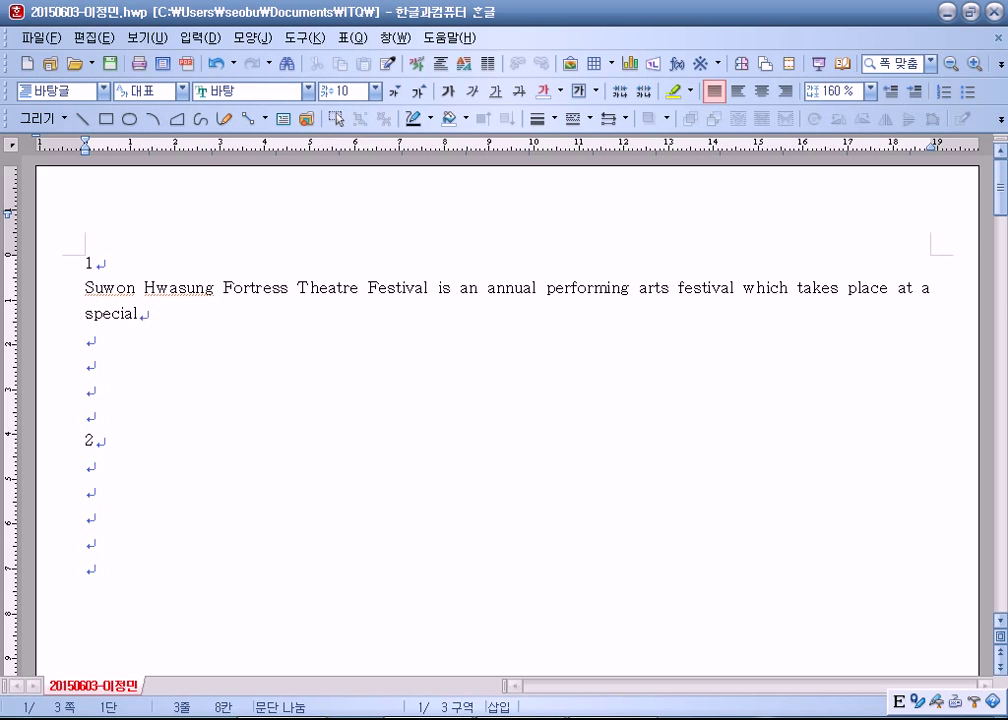
text( plase.)
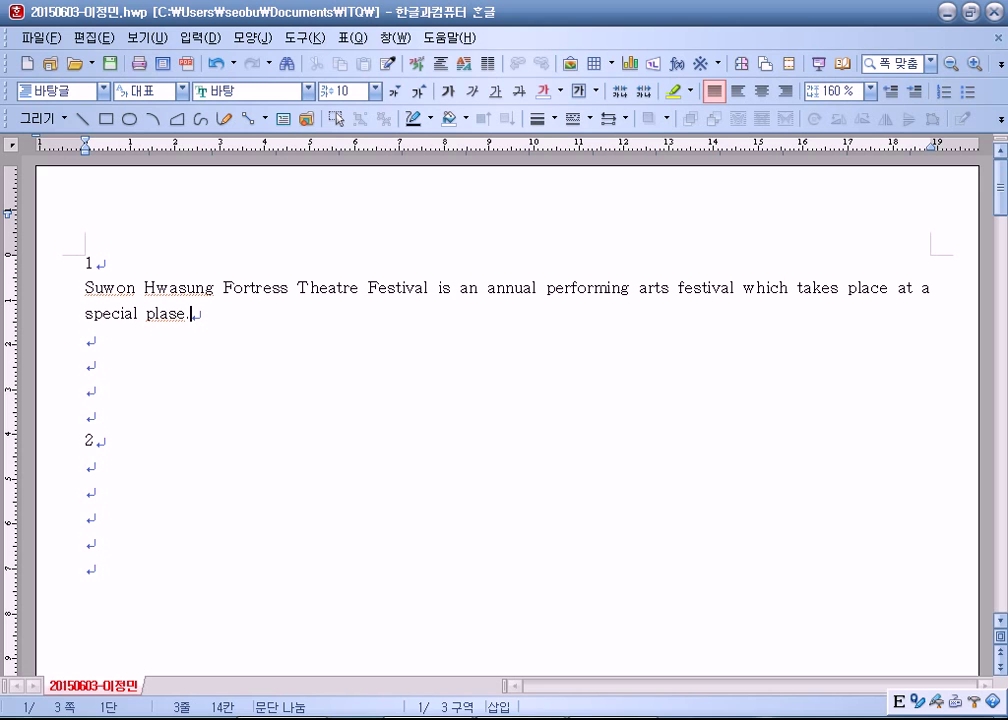
Replace the closing period with ', Suwon Hwasung', correcting stray characters
key(BackSpace)
text(, Suwon )
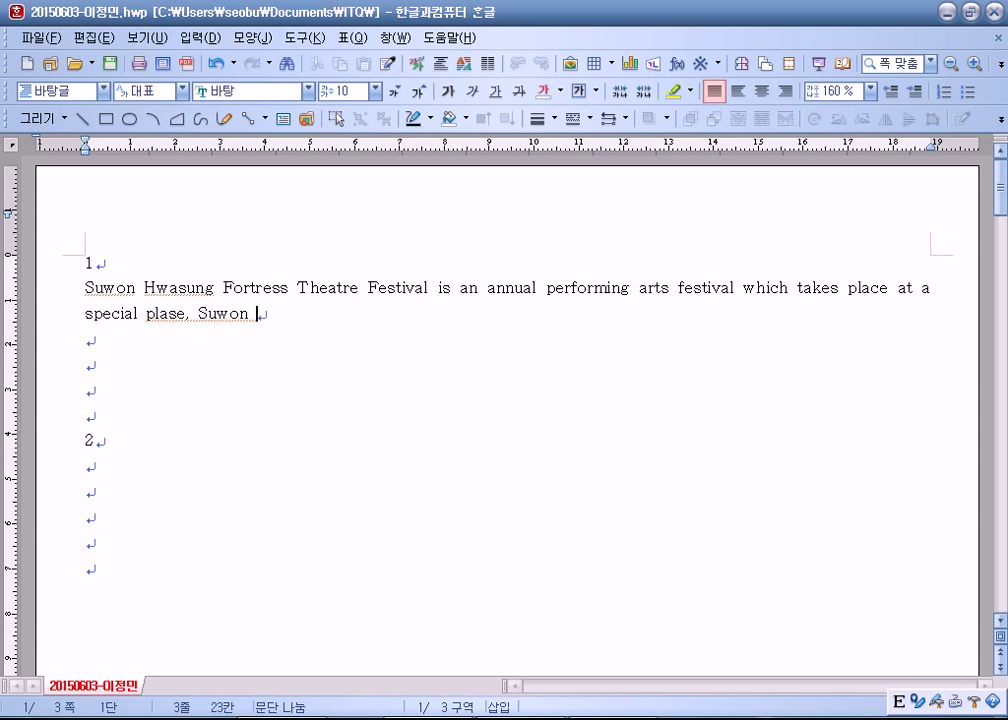
text(Hwang)
key(Left)
key(Left)
key(Left)
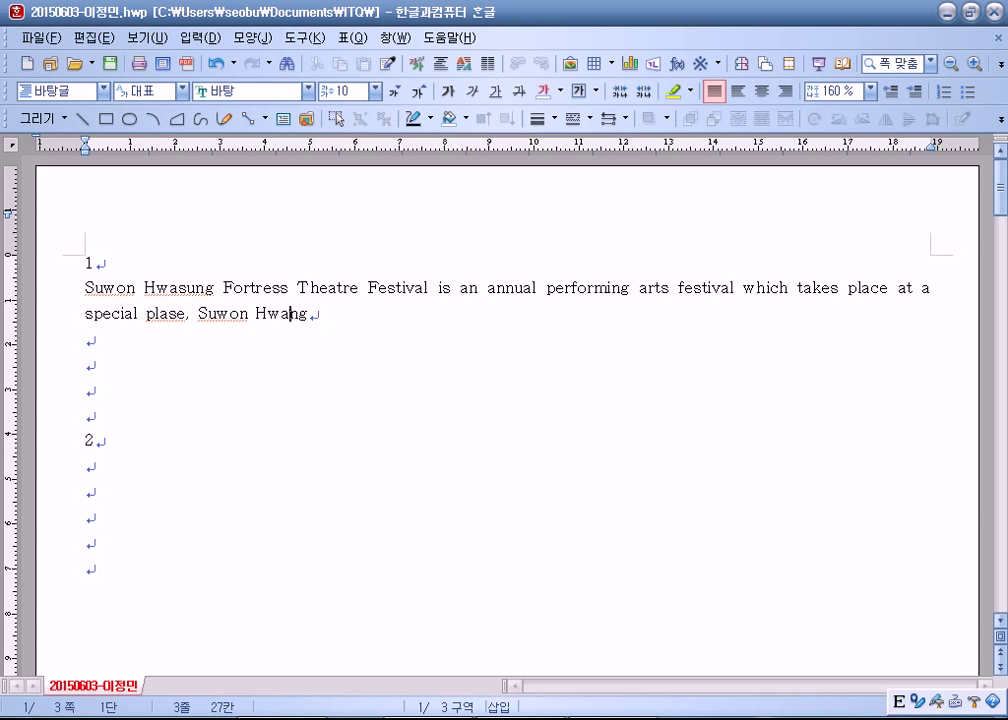
key(Right)
text(s)
key(BackSpace)
key(Hangul)
text(너)
key(BackSpace)
key(Hangul)
text(su)
Append 'Fortrss which is', correcting 'whitc' to 'which'
key(End)
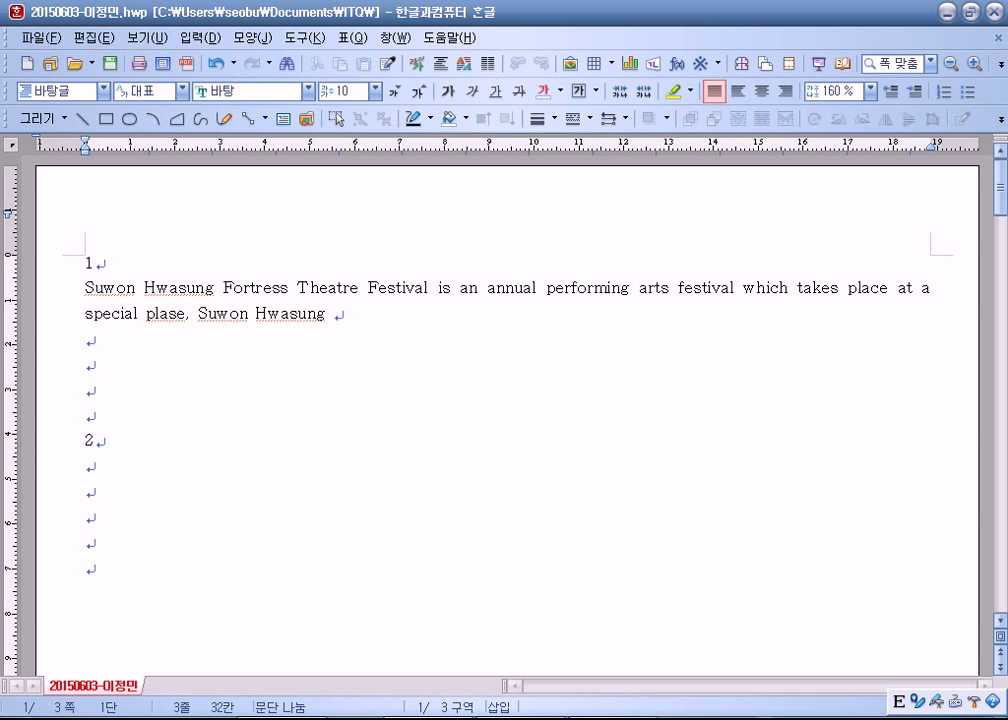
text(Fortrss w)
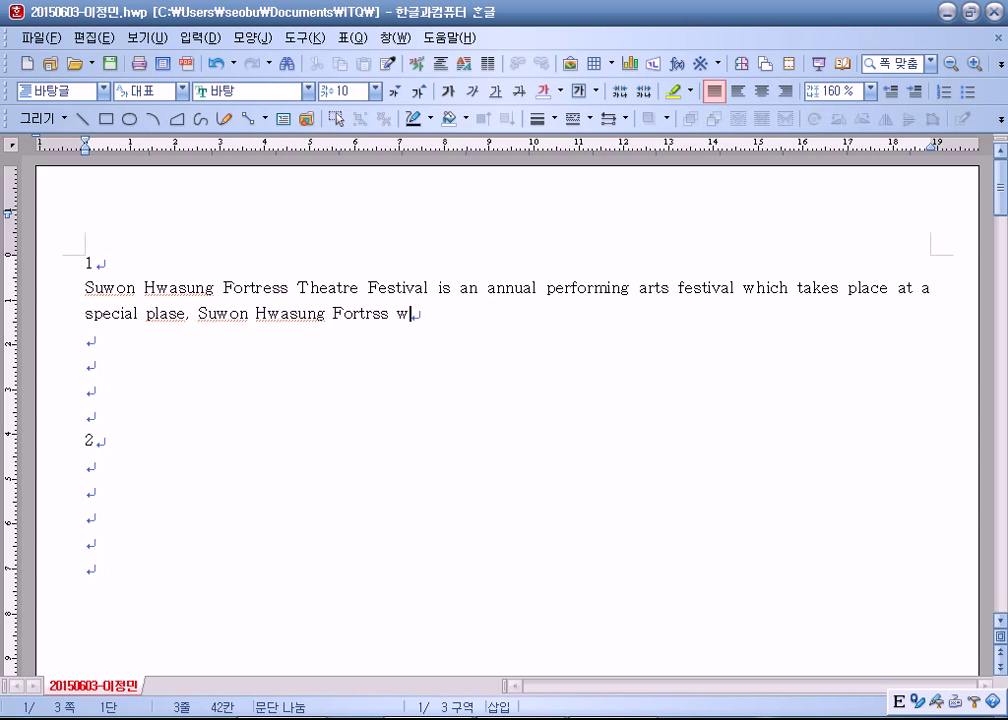
text(hitc is)
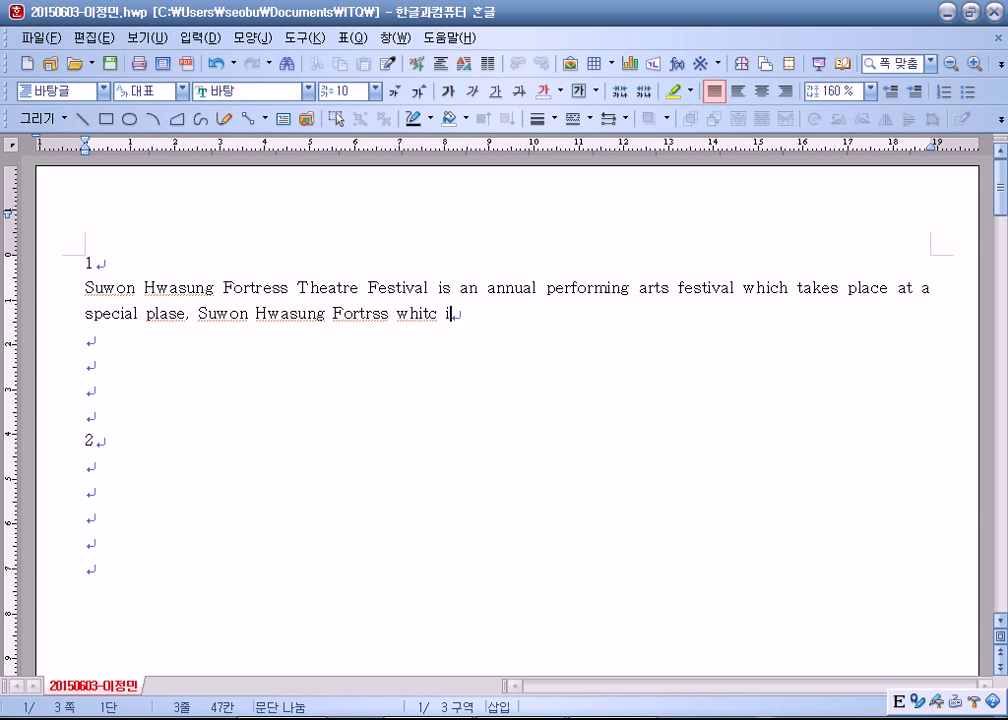
key(Left)
key(Left)
key(Left)
key(Left)
key(Left)
key(BackSpace)
key(Right)
text(h)
key(End)
Finish with 'designated as a world cultural heritage.' and add a blank paragraph below
text(desi)
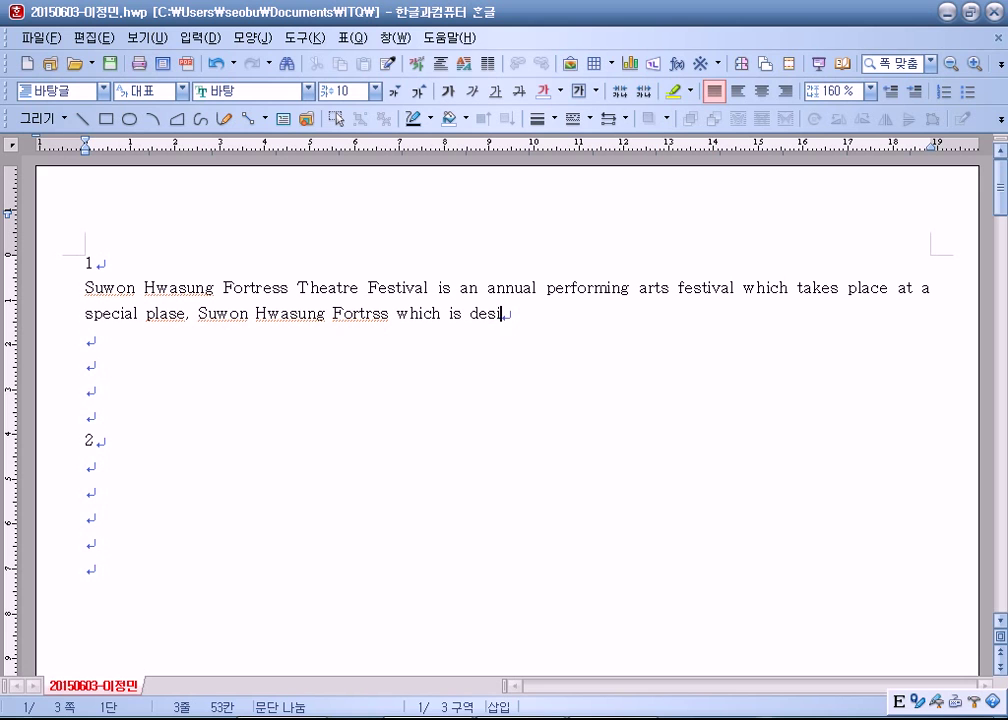
text(n)
key(BackSpace)
text(g)
text(n.)
text(ated a)
text(s a )
text(wo)
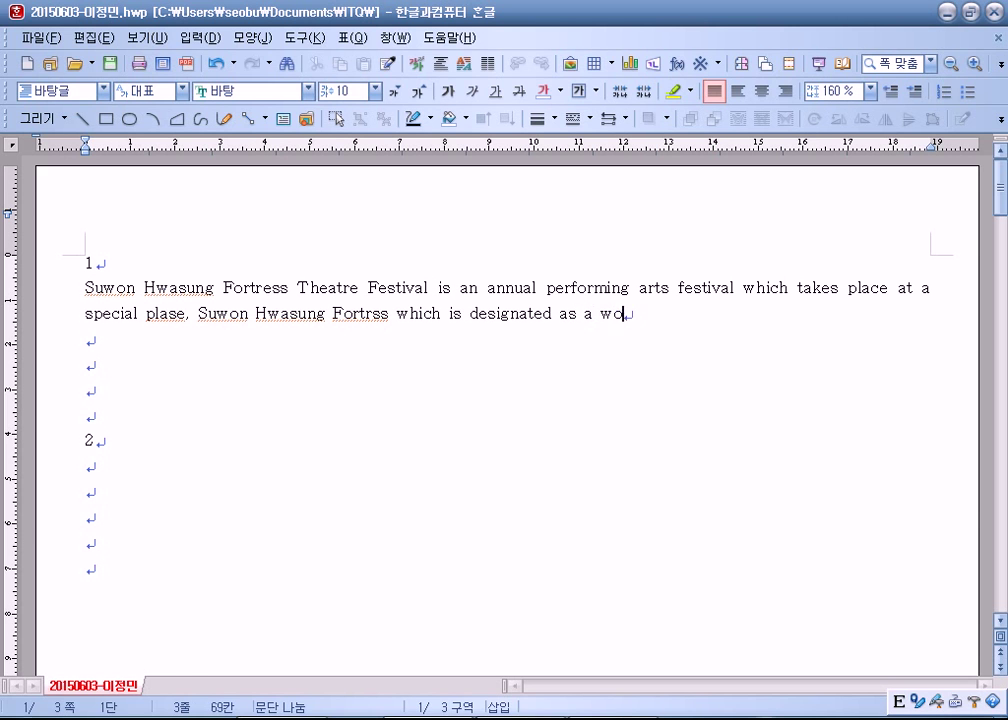
text(rld cultur)
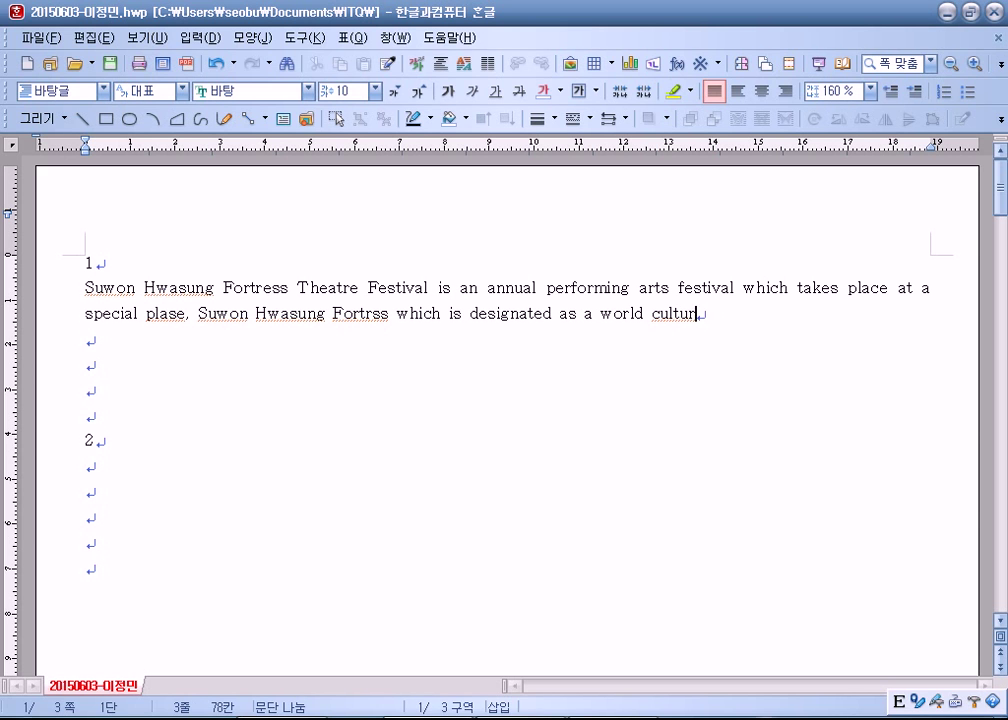
text(al hertage.)
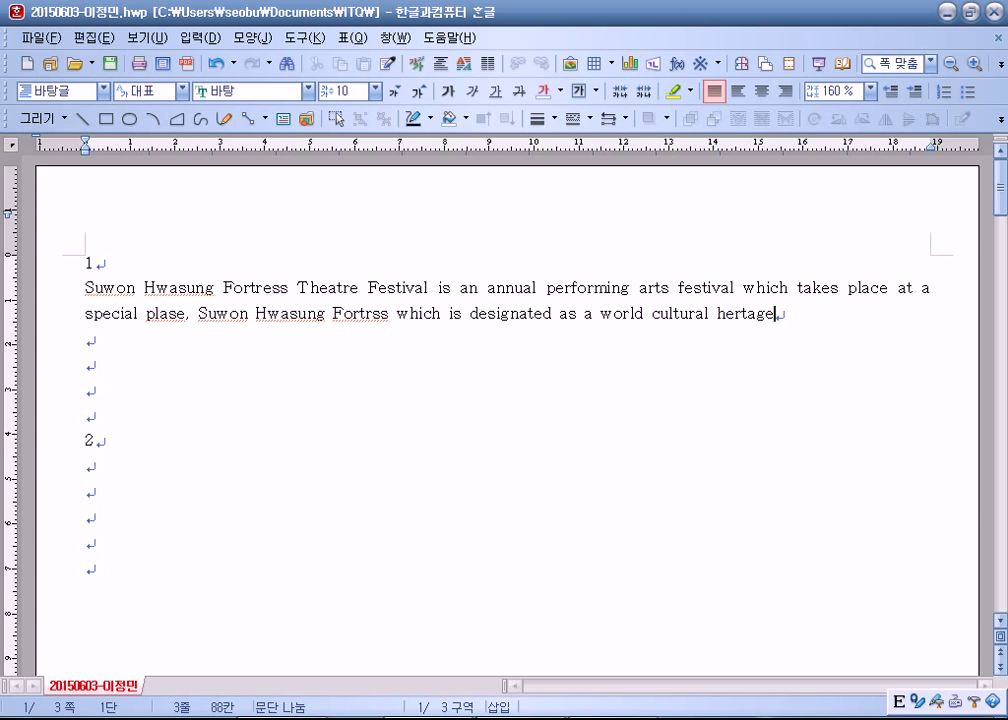
key(Left)
key(Left)
key(Left)
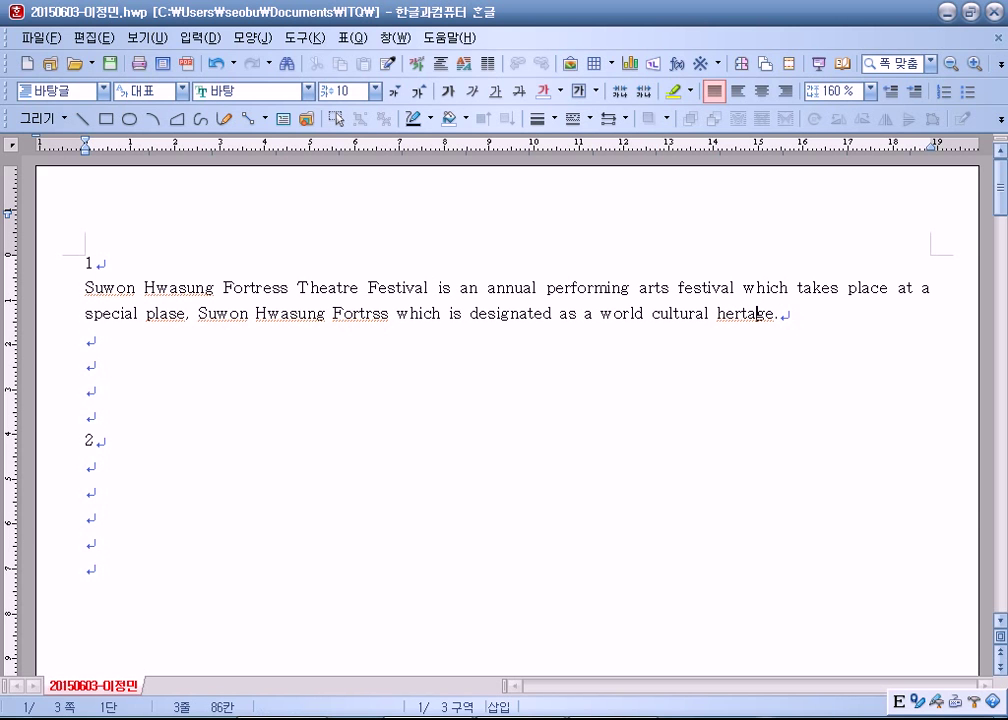
key(Left)
key(Left)
text(i)
click(784, 314)
key(Return)
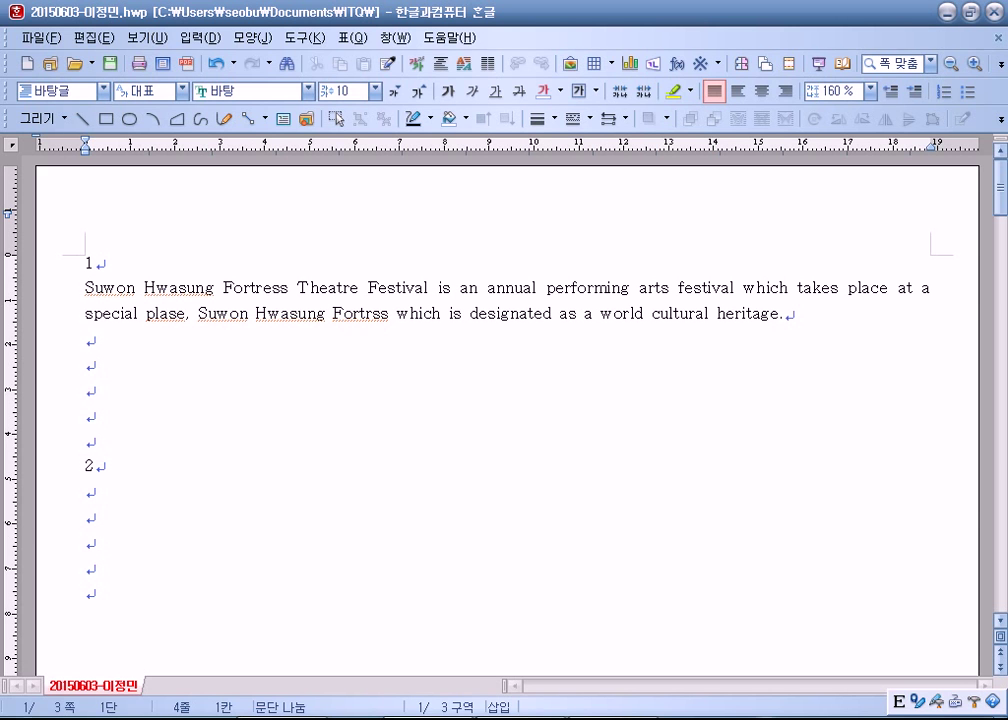
Correct 'Fortrss' to 'Fortress' in the English sentence
key(Up)
key(Right)
key(Right)
key(Right)
key(Right)
key(Right)
key(Right)
key(Right)
key(Right)
key(Right)
key(Right)
key(Right)
key(Right)
key(Right)
key(Right)
key(Right)
key(Right)
key(Right)
key(Right)
key(Right)
key(Right)
key(Right)
key(Right)
key(Right)
key(Right)
key(Right)
key(Right)
key(Right)
key(Right)
key(Right)
key(Right)
key(Right)
key(Right)
key(Right)
text(e)
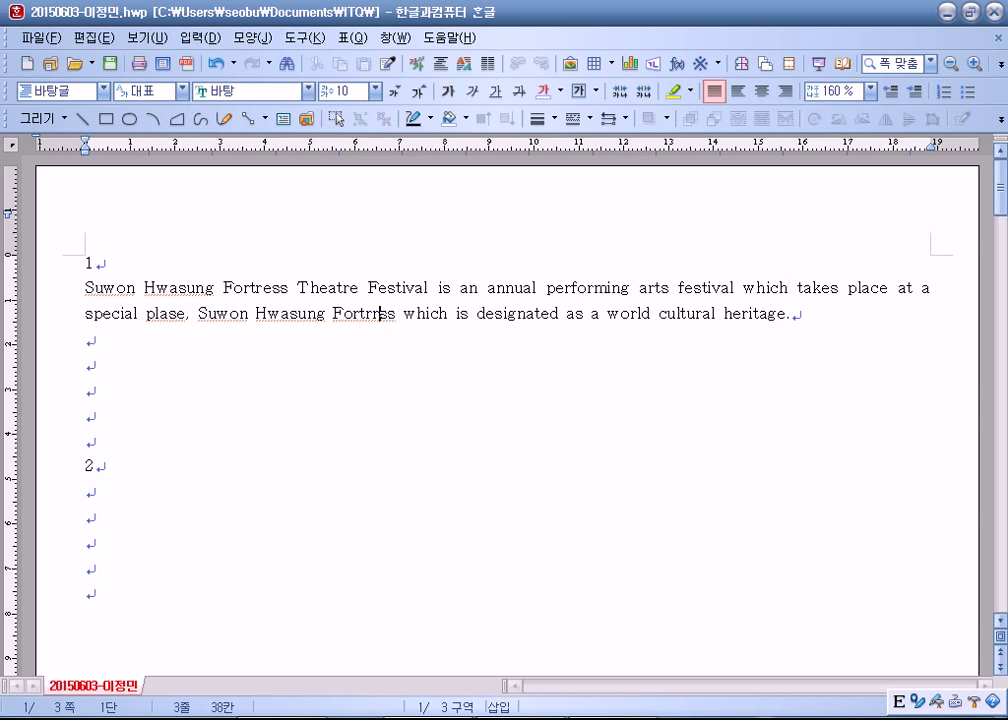
key(Delete)
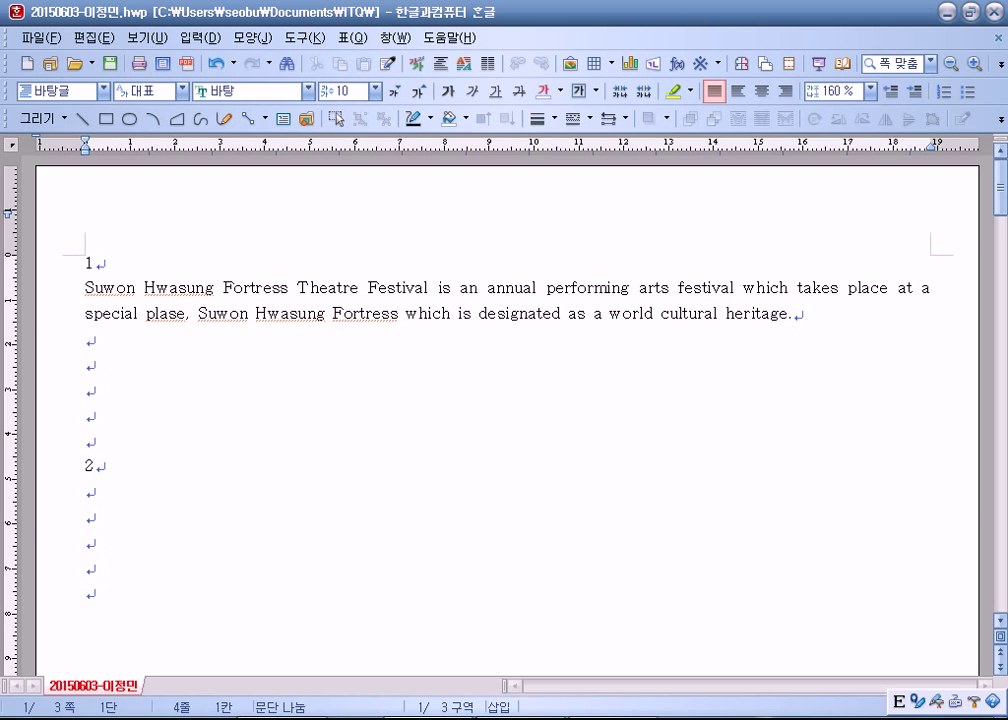
Type the Korean paragraph ending '시민축제행사를 선보입니다.', correcting 다채로운
text('연극)
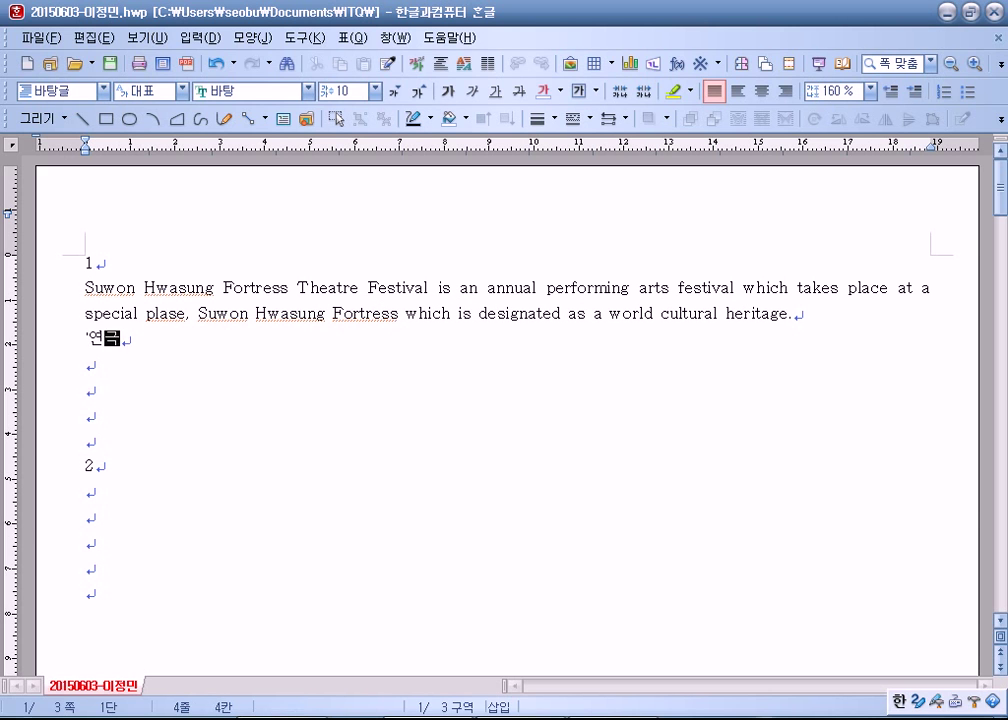
text(민만 시미)
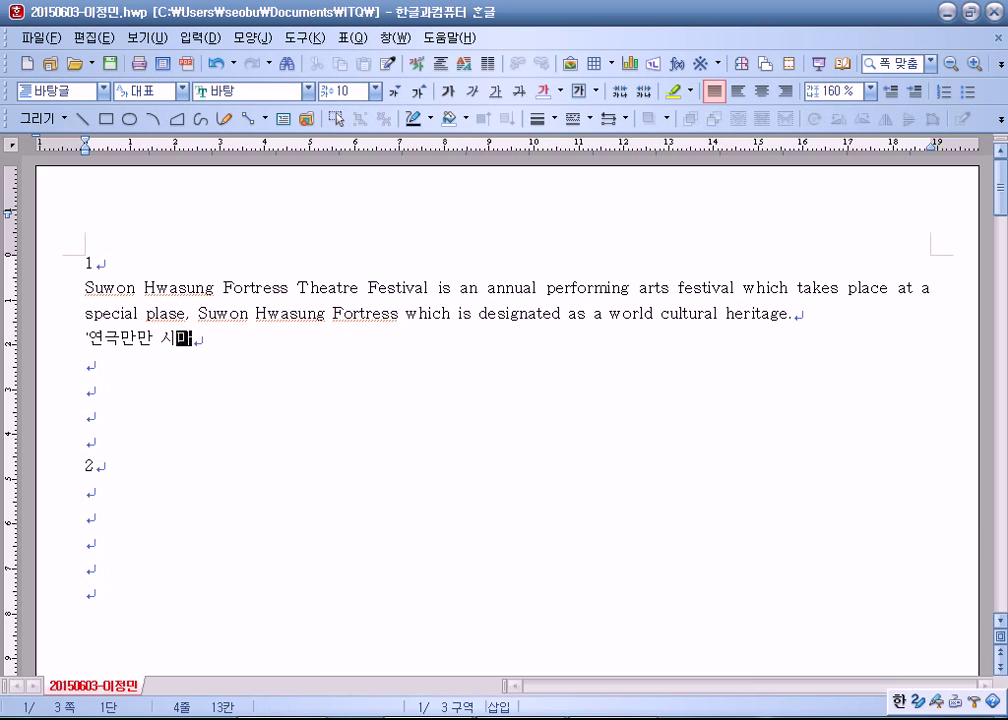
text(마)
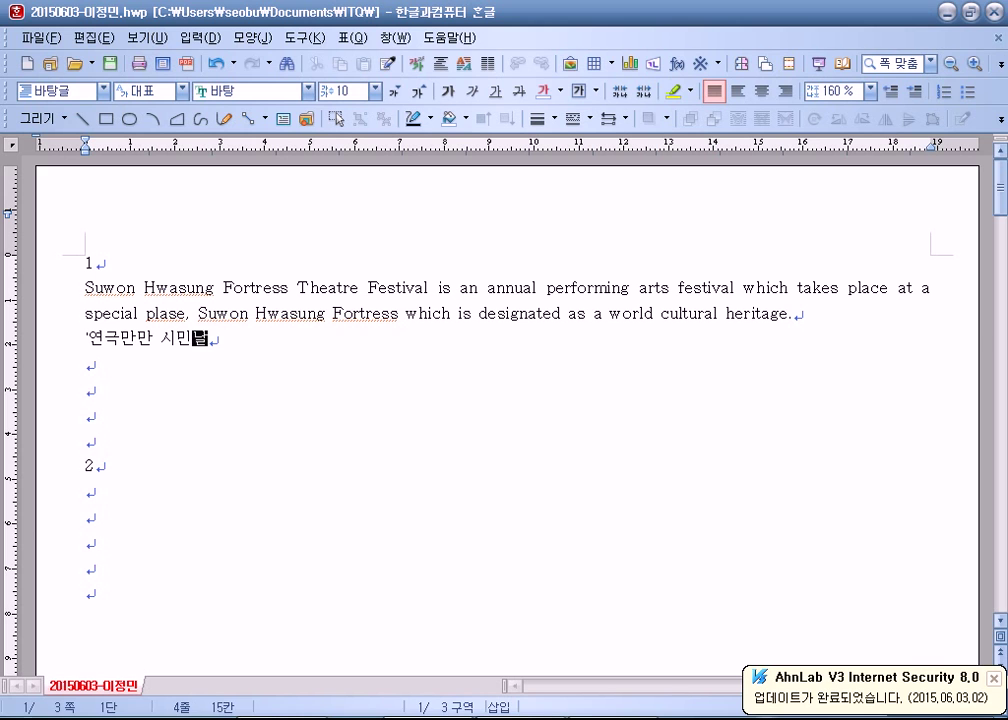
text(낙람)
key(BackSpace)
text(락'리아는 )
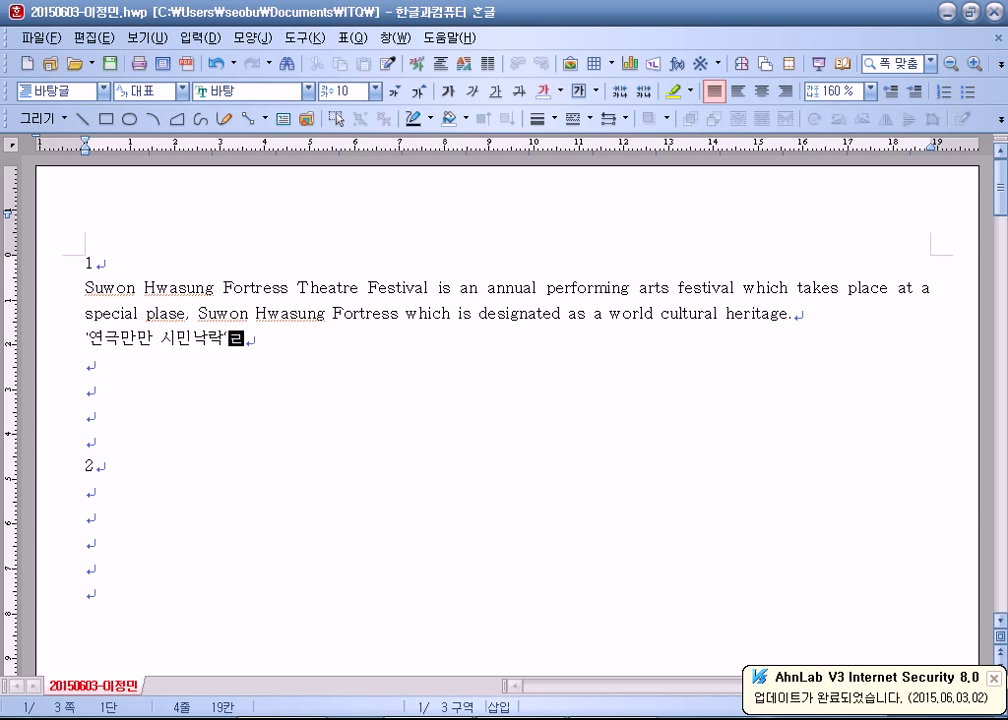
text(주제)
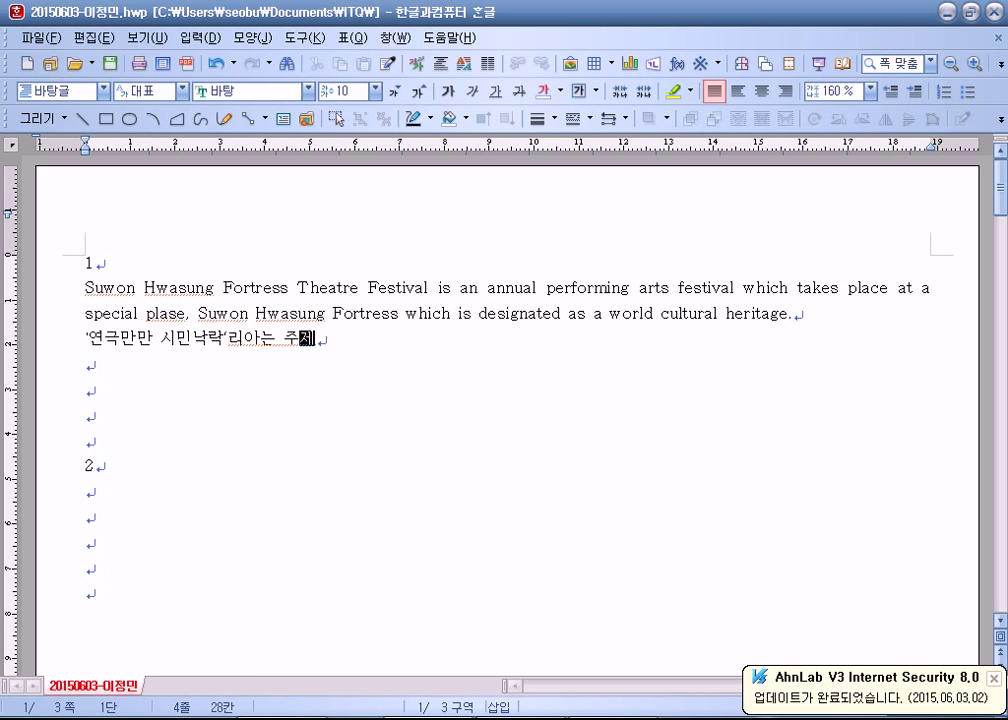
text(로 시미들에게 즐거움)
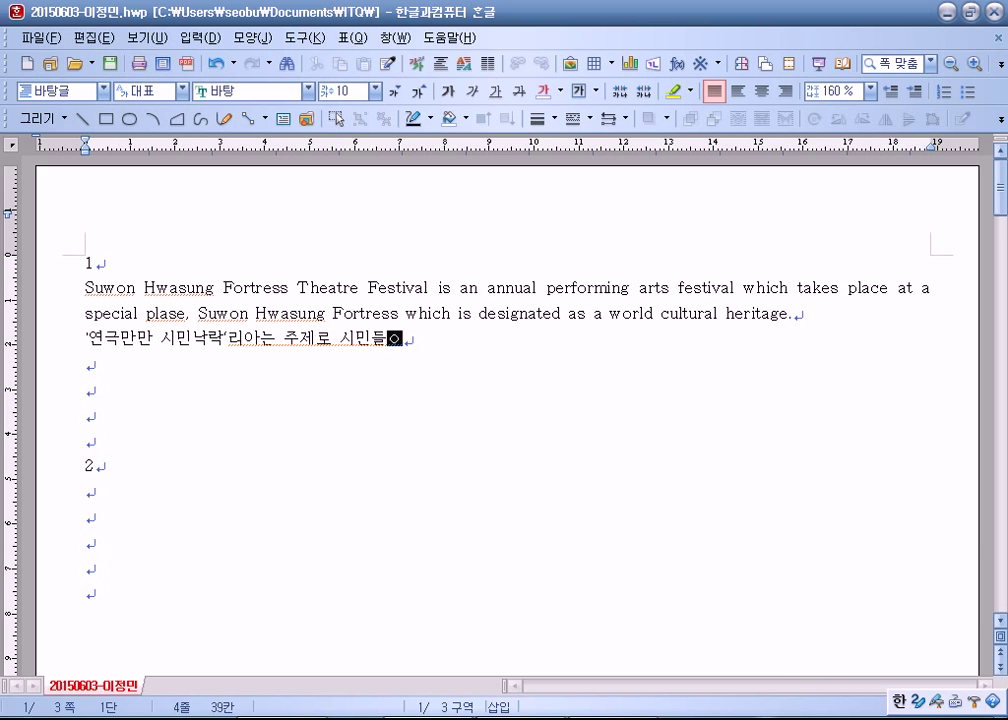
text(과 )
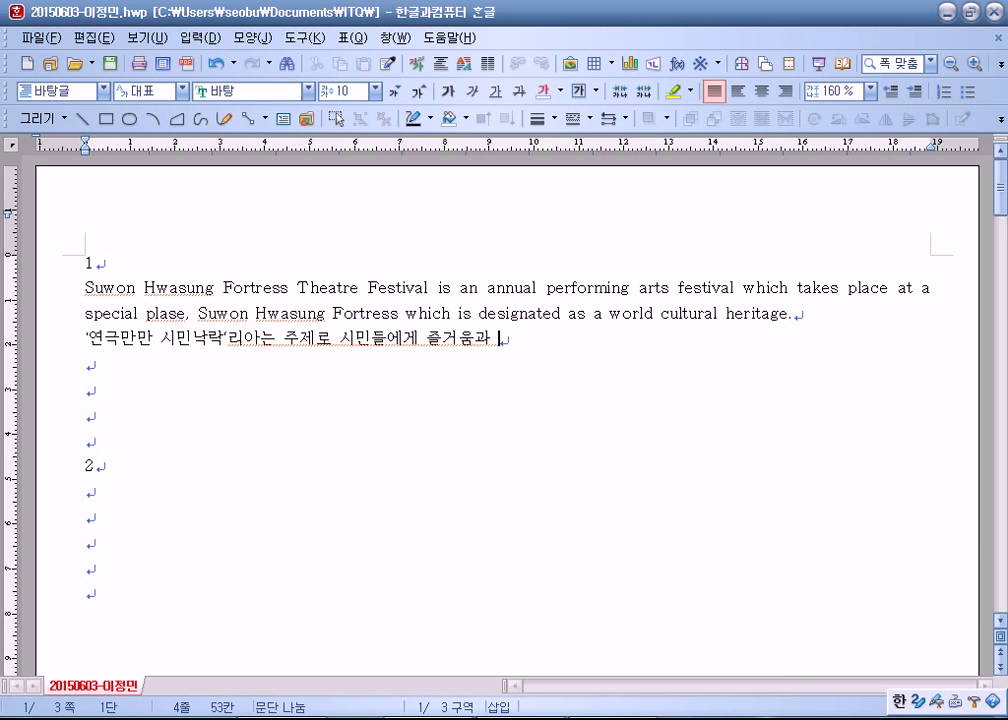
text(감동ㅇ을 )
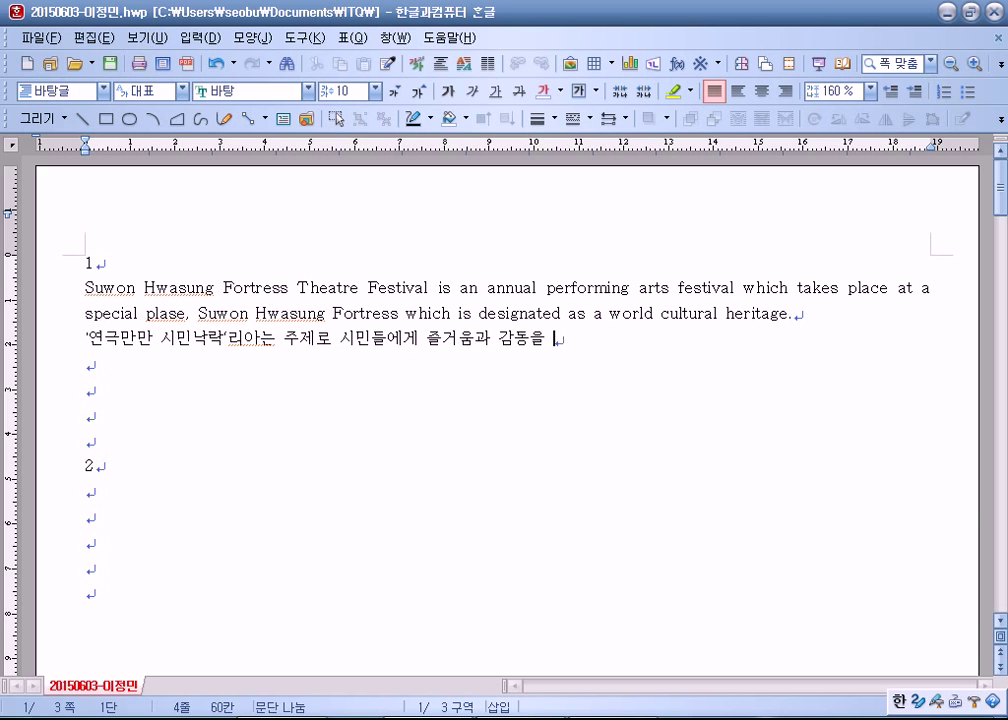
text(선사할 국내외 우수한)
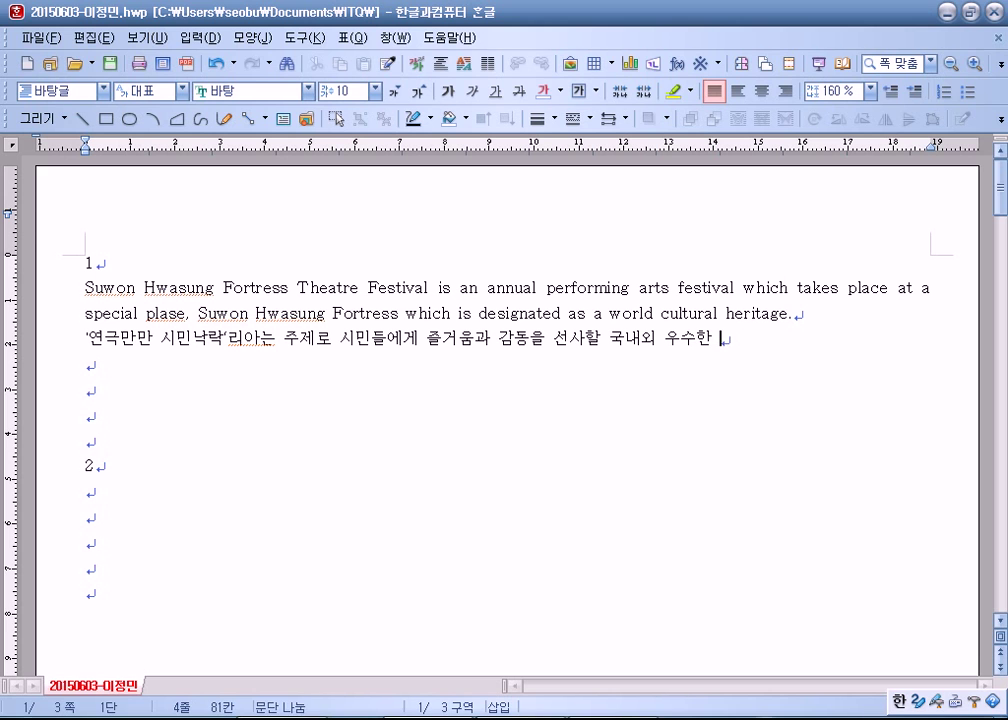
text( 단체들의 대)
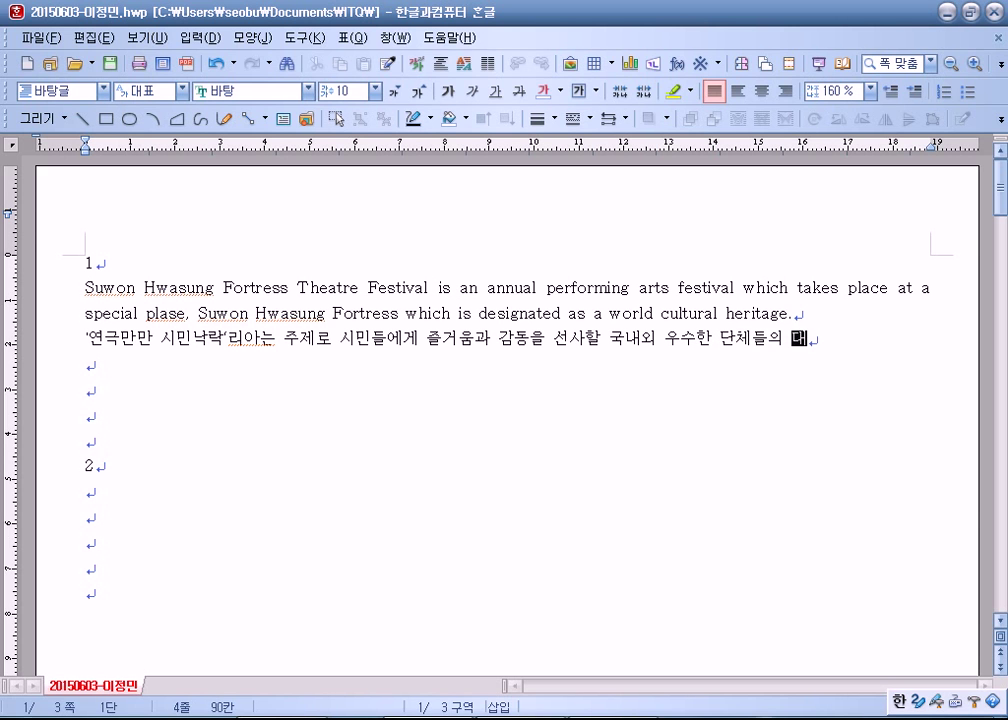
key(BackSpace)
text(다체로운)
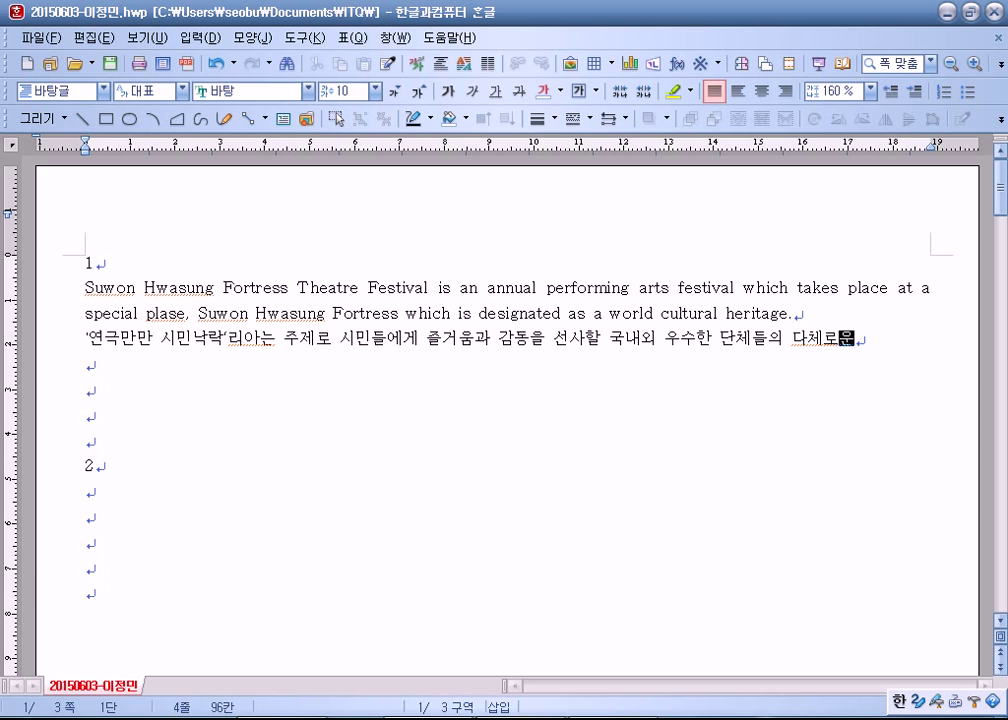
key(Left)
key(BackSpace)
text(채)
key(End)
text(공연)
text(과 시민들이)
text( 직접 체)
text(작ㅎ)
text(여 공연한)
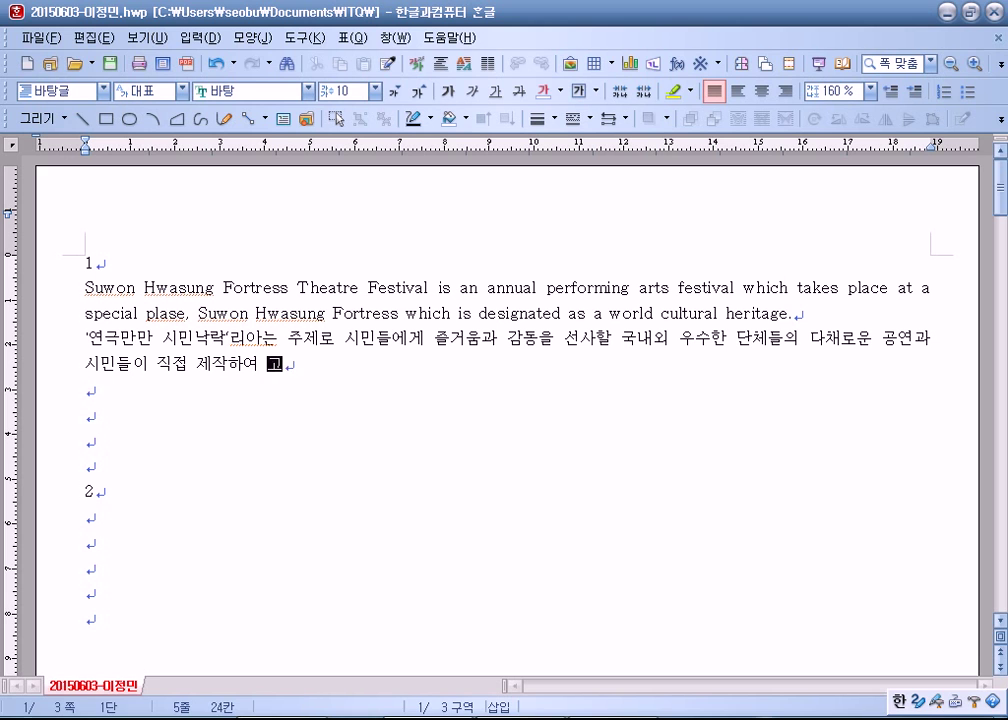
text(는 시민)
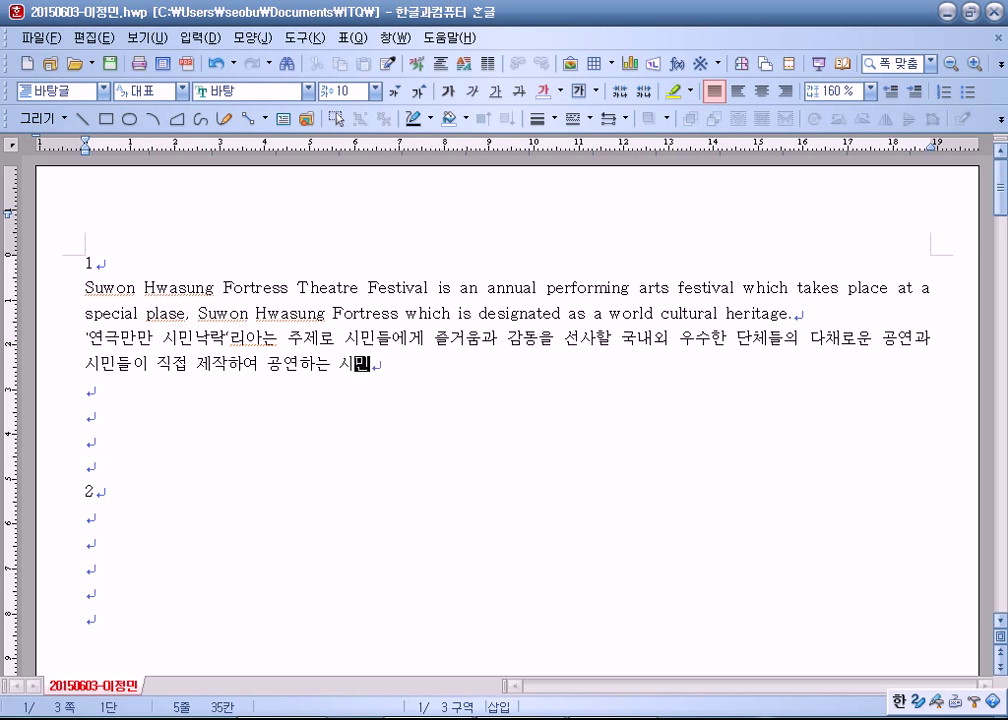
text(축제행사를 선보임)
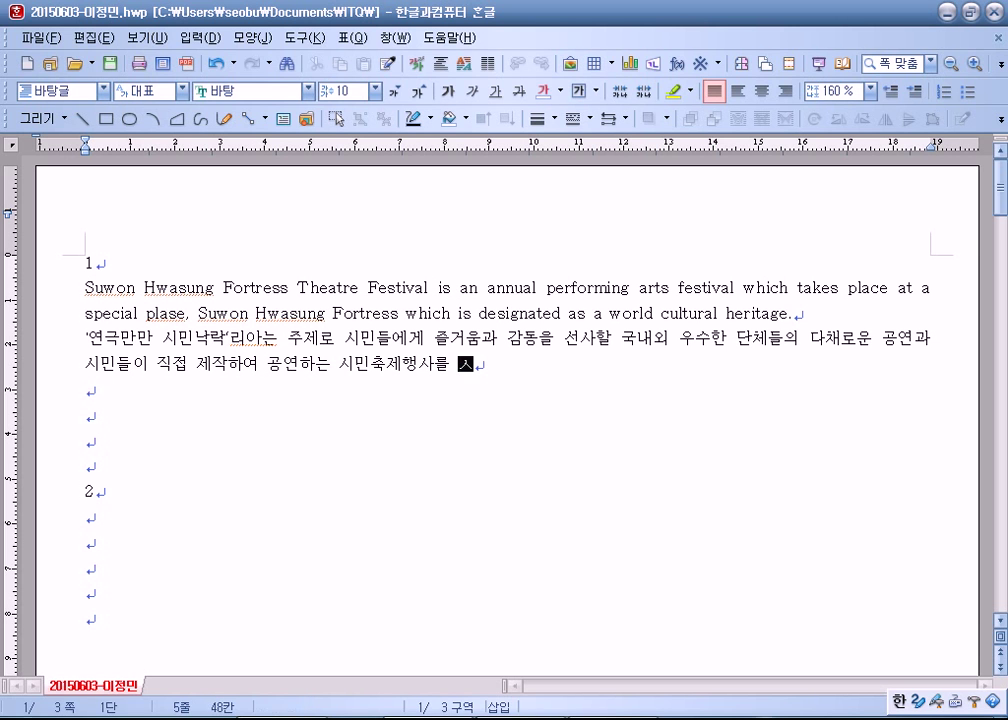
text(니다.)
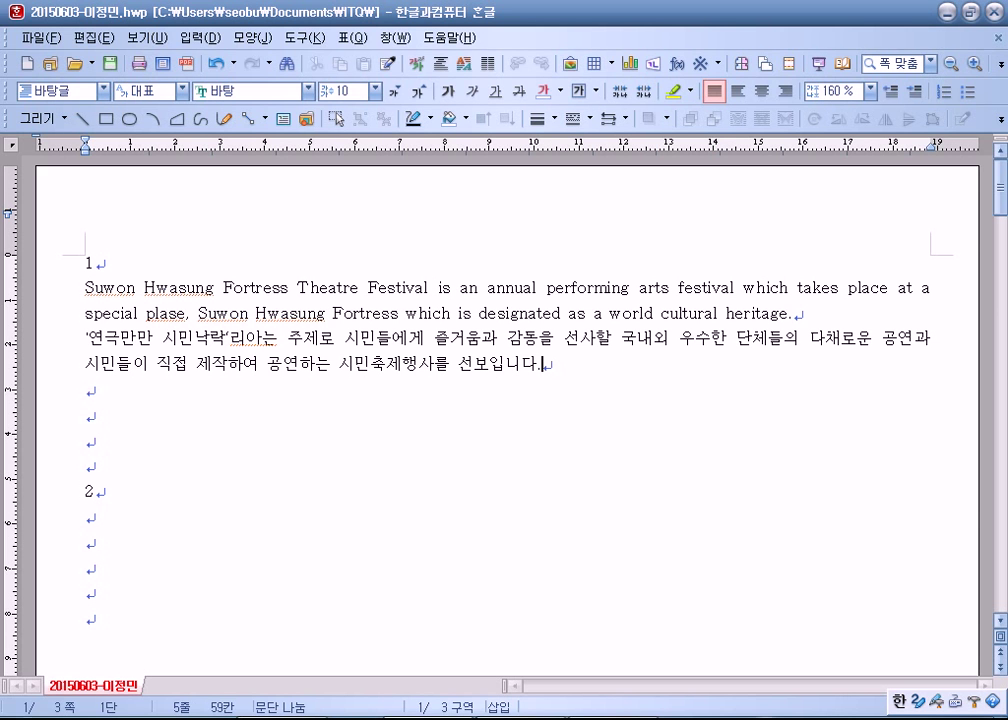
Insert a 5-row, 6-column table on the empty line below item 2
click(87, 391)
key(Down)
key(Down)
key(Down)
key(Down)
key(Down)
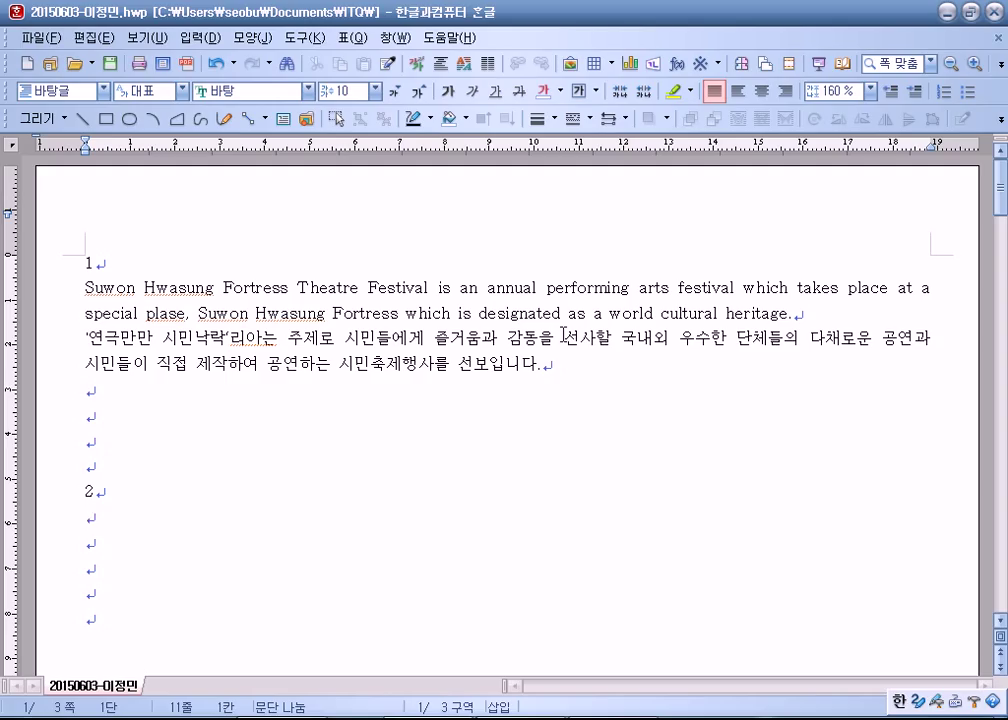
key(ctrl+n)
key(t)
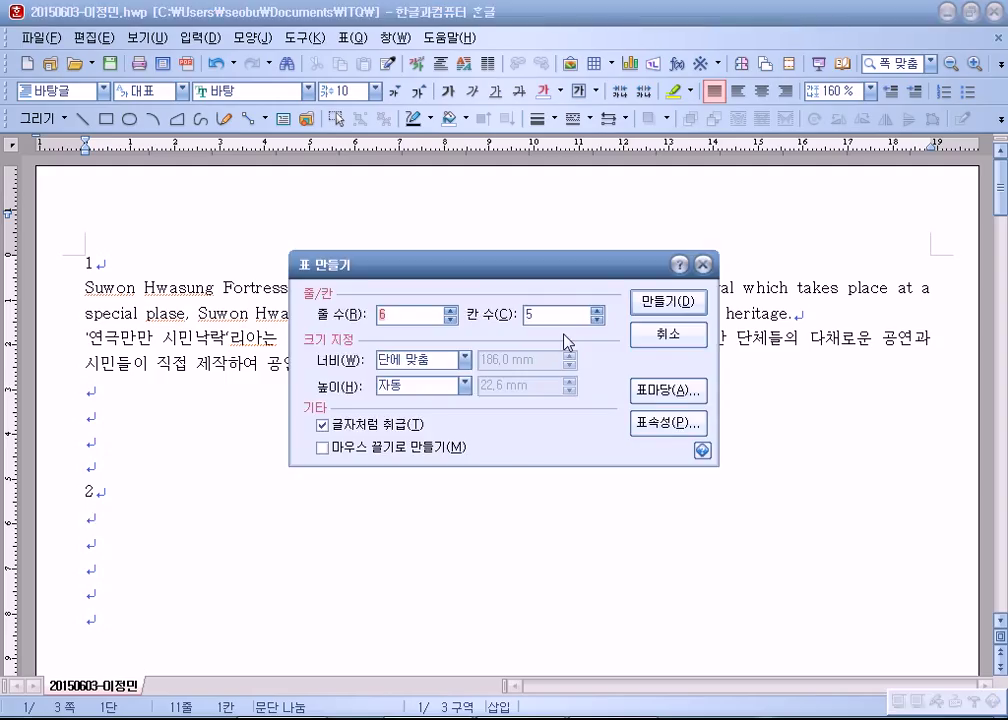
key(BackSpace)
text(5)
key(Tab)
text(6)
key(Return)
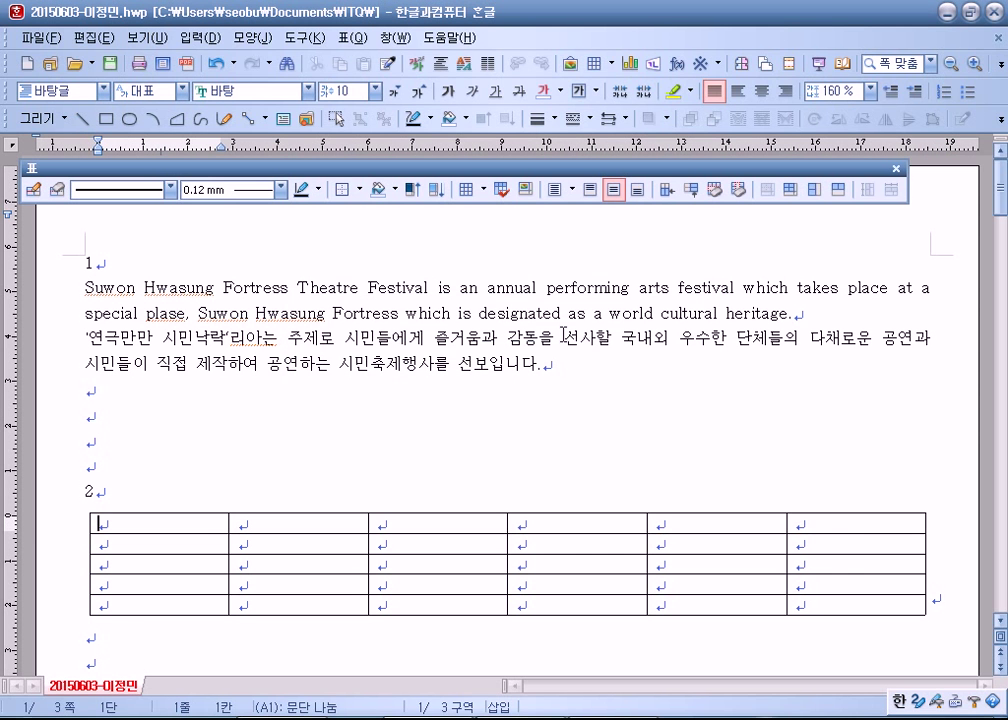
Fill the header row with 구분 and the years 2010년 through 2006년
text(구분)
key(Tab)
text(20)
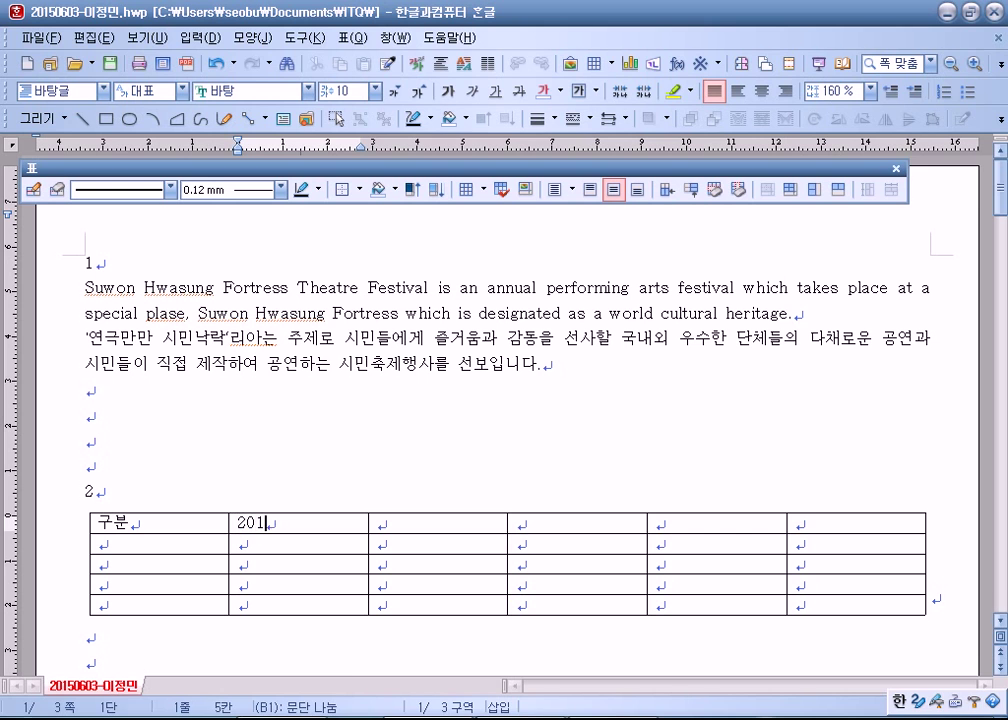
text(1ㄴ)
key(Right)
key(Left)
key(Left)
text(0)
key(End)
key(Tab)
text(2009ㄴ)
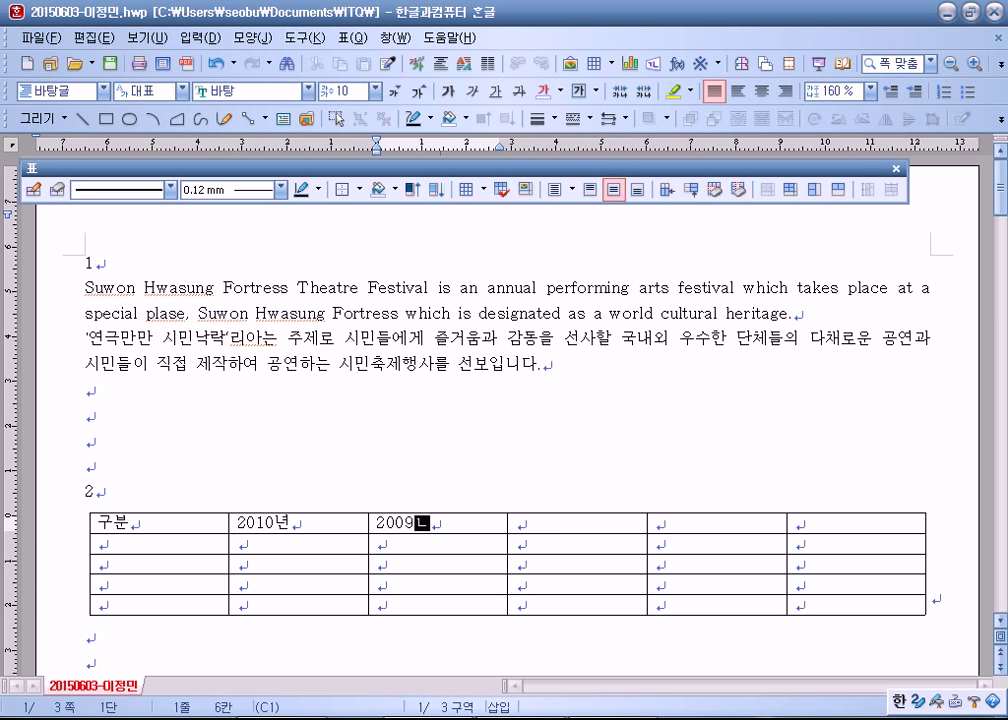
drag(346, 522, 810, 535)
key(a)
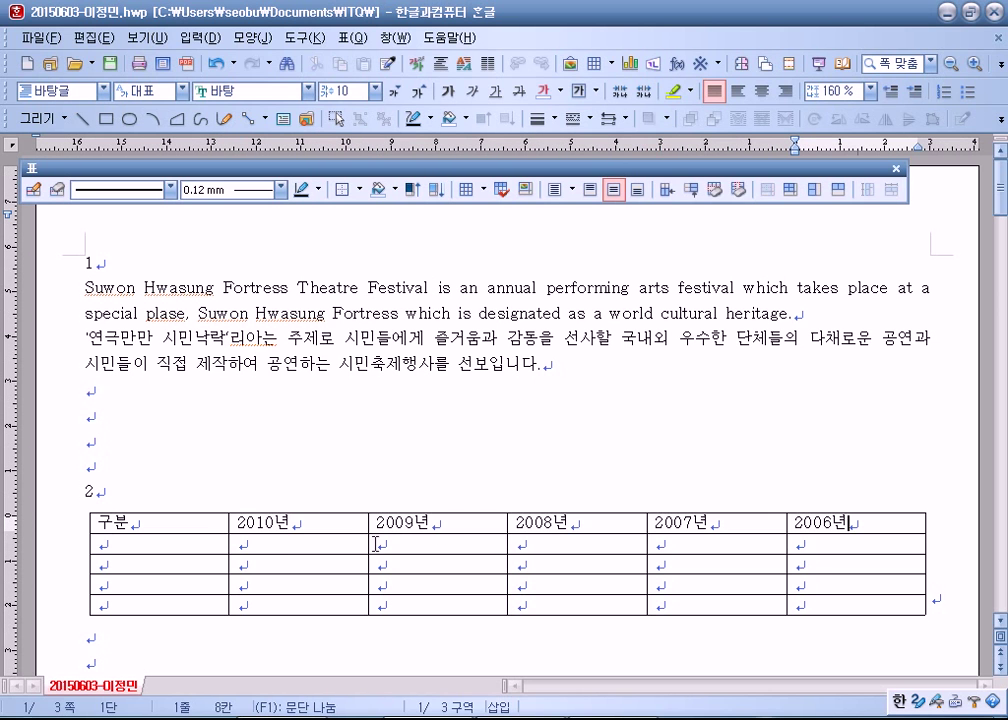
Label rows 해외 초청작, 국내 초청작, 시민 초청작, 합계 and make all rows taller
click(193, 544)
text(ㅎ)
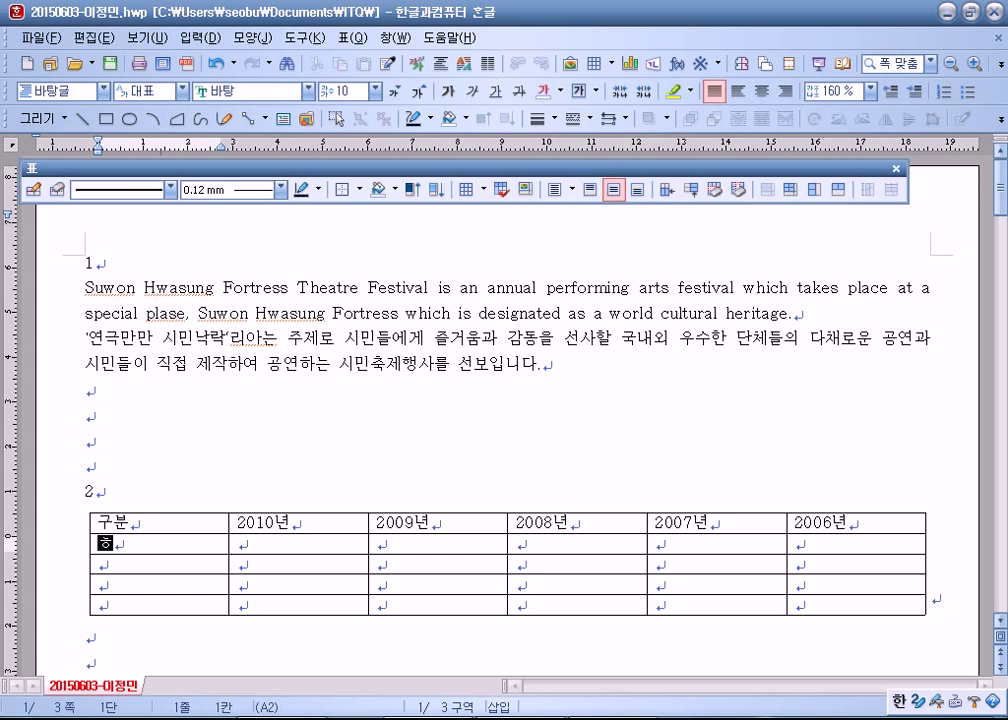
text(외 ㅊ)
text(청작)
key(Down)
text(국내 초처)
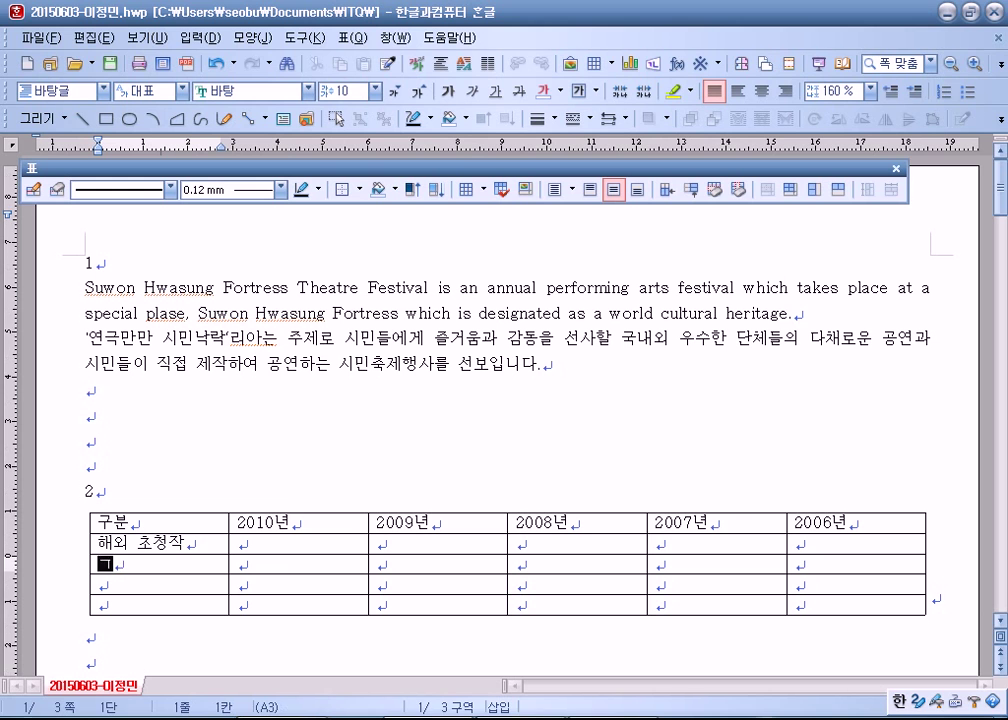
text(ㅇ재)
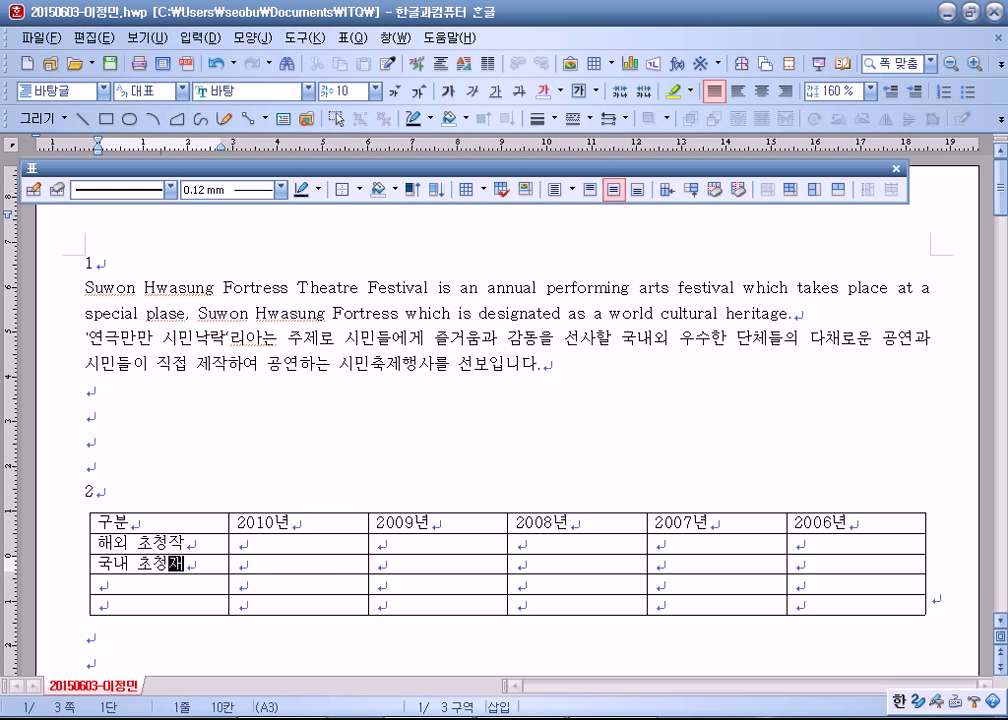
key(Down)
text(시민 초청작)
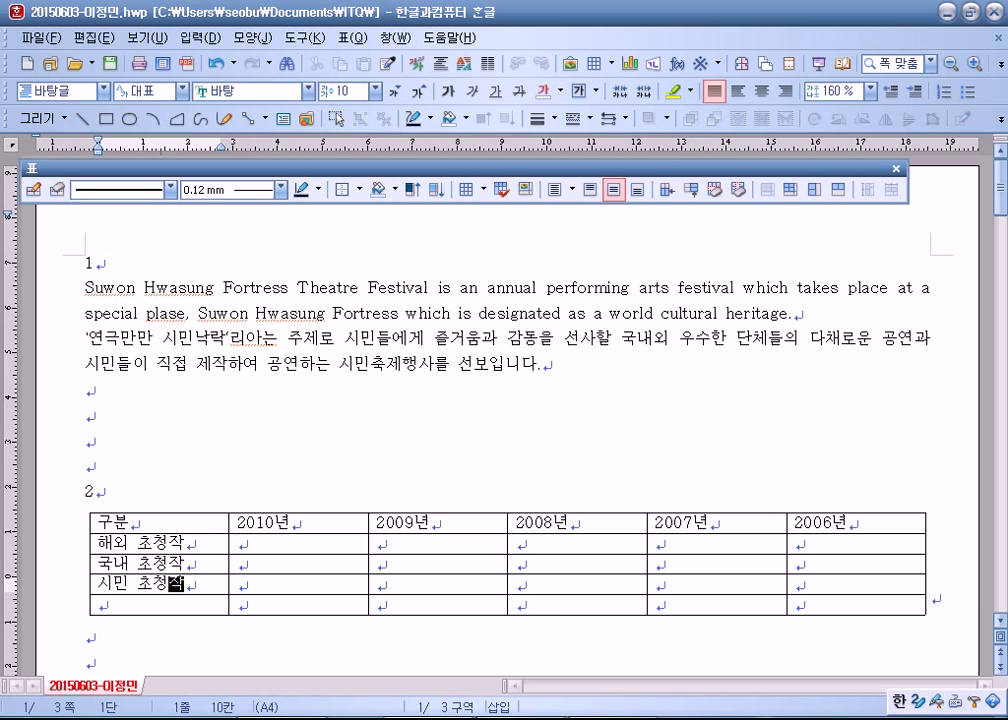
key(Down)
text(합계)
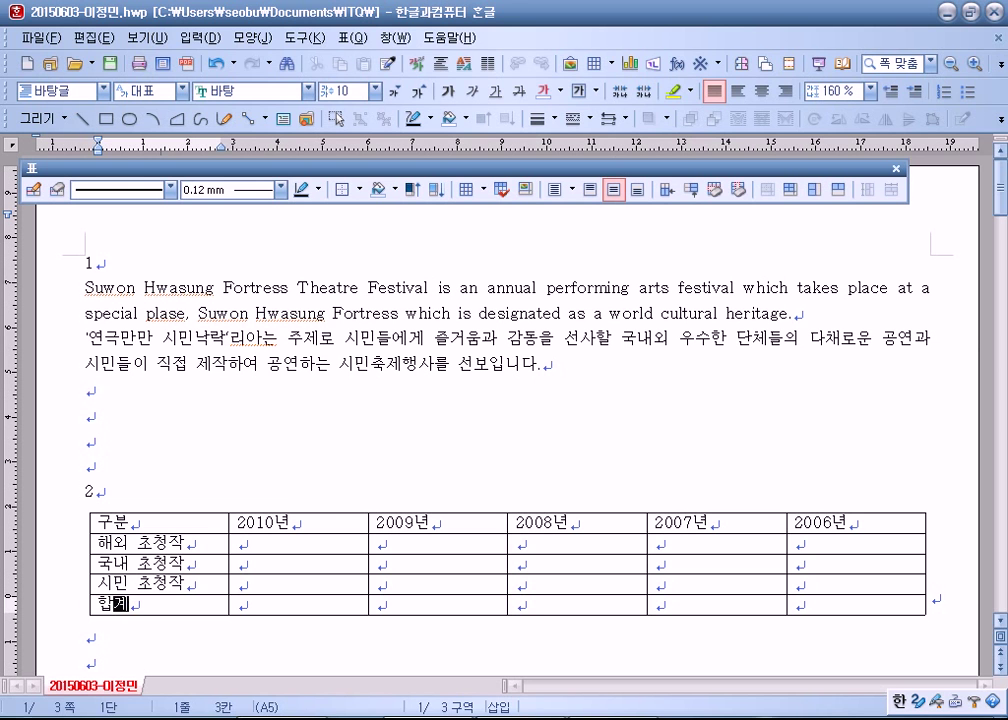
key(F5)
key(F5)
key(F5)
key(ctrl+Down)
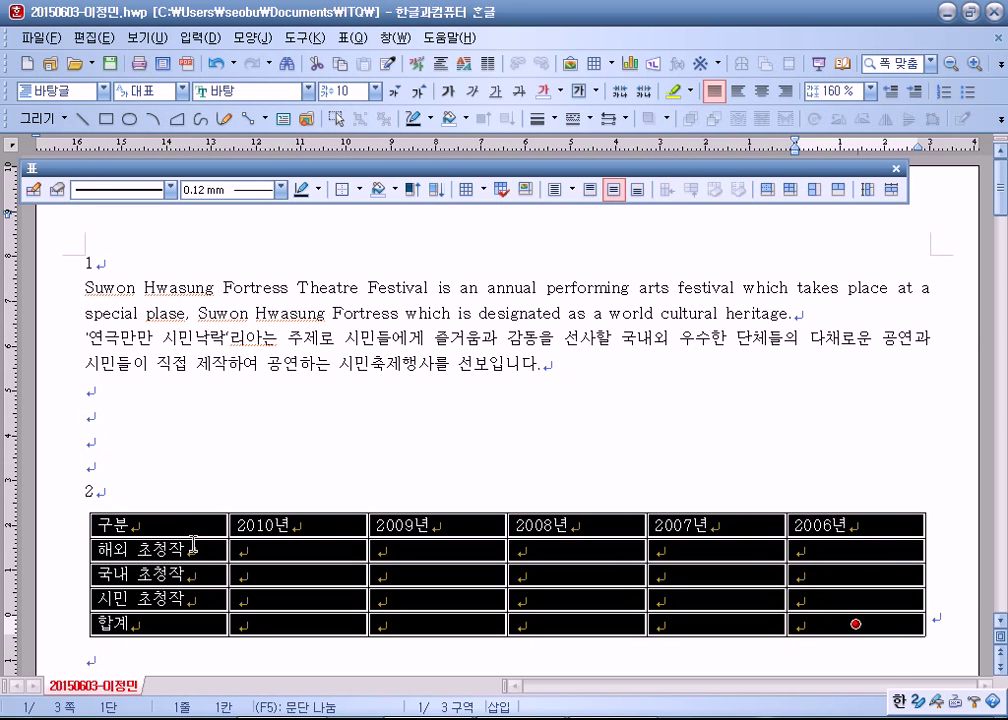
Fill the 해외 초청작 row with 321.5, 252.9, 373.9, 289.5 and 312.6 for 2010년–2006년
key(shift+Escape)
key(Left)
key(Left)
key(Up)
key(Up)
key(Up)
key(Up)
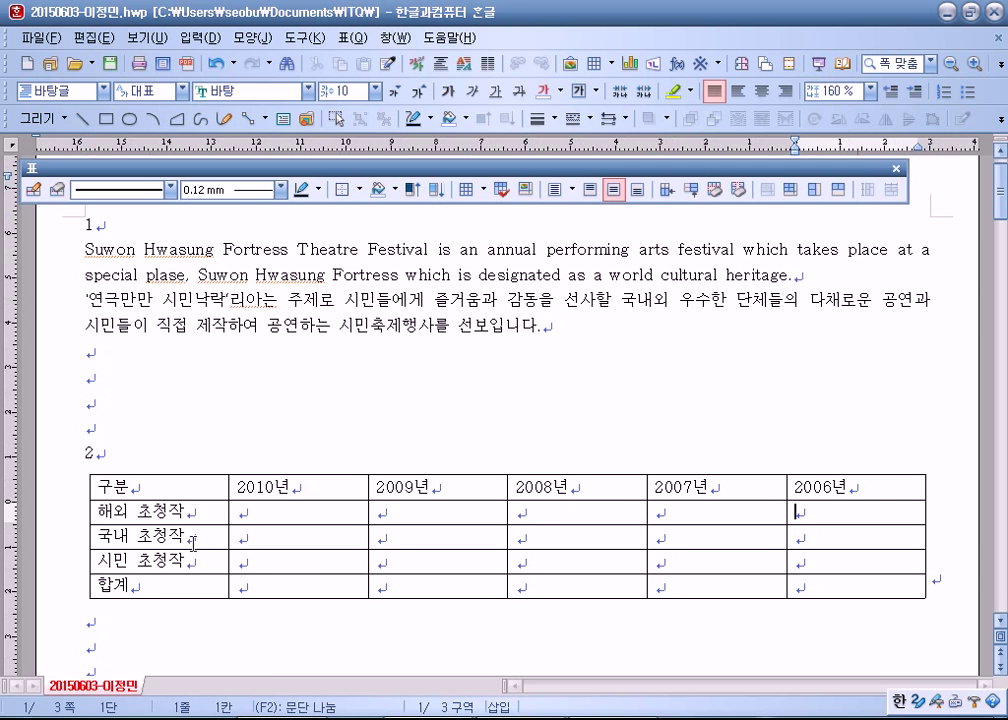
key(Down)
key(Left)
key(Left)
key(Left)
key(Left)
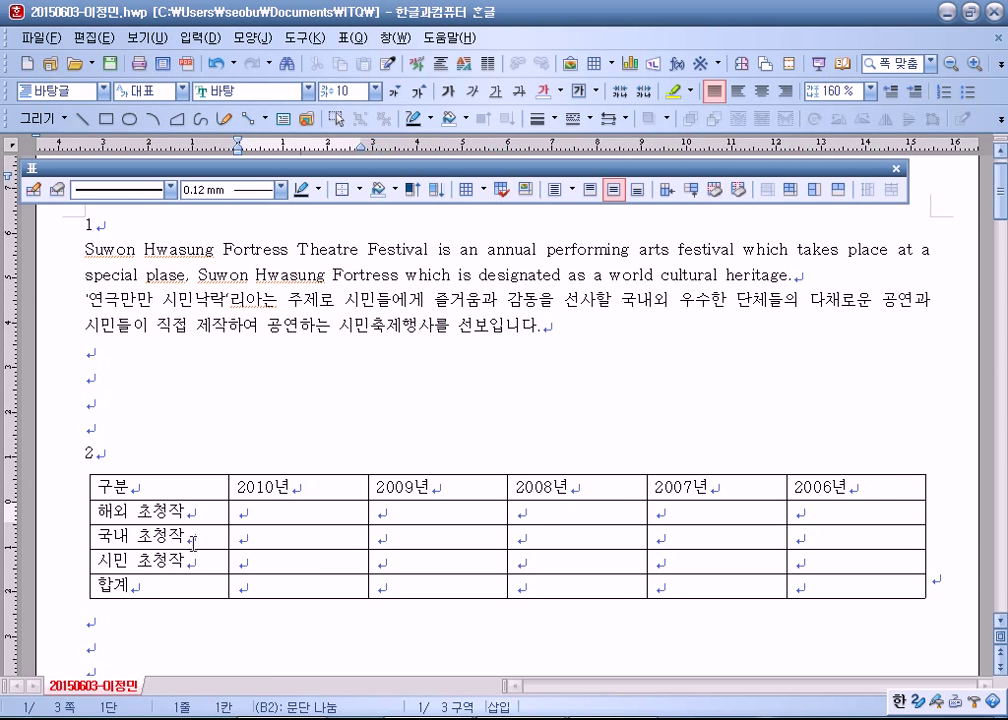
text(321.5)
key(Tab)
text(252.9)
key(Tab)
text(373.9)
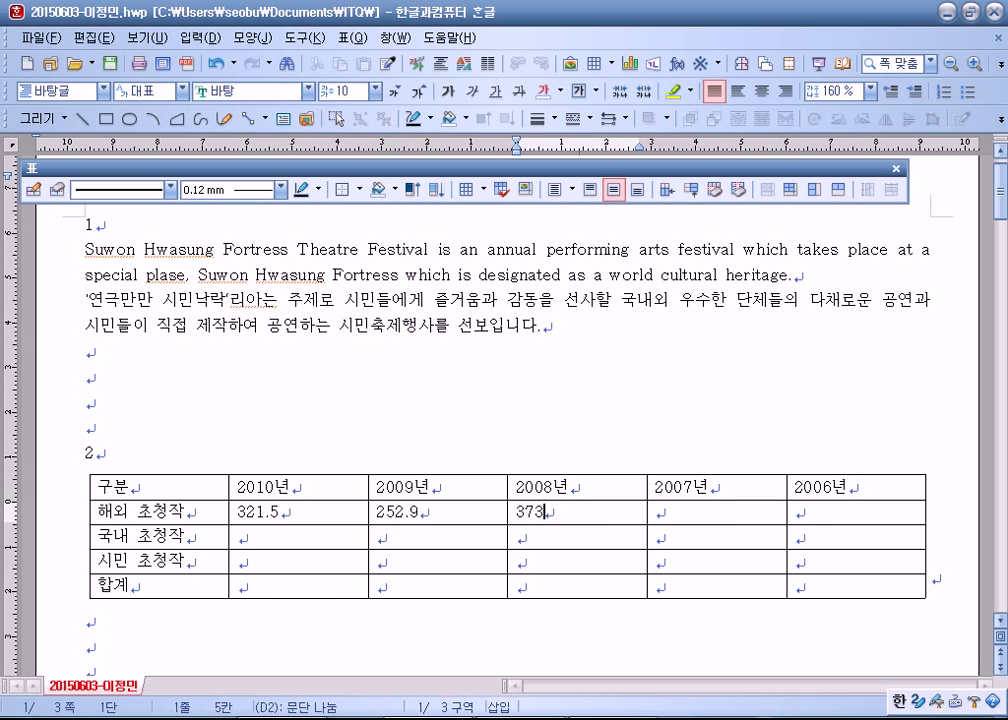
key(Tab)
text(289.5)
key(Tab)
text(312.6)
Fill the 국내 초청작 row with 182.6, 189.2, 147.8, 211.0 and 189.2
key(Tab)
key(Tab)
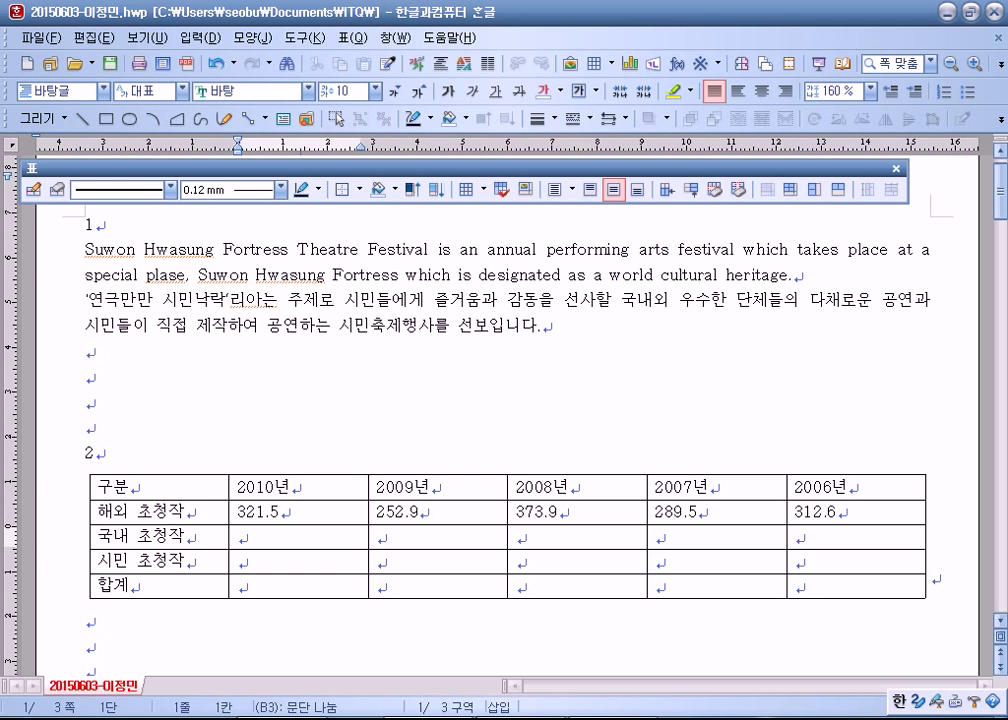
text(182.6)
key(Tab)
text(1)
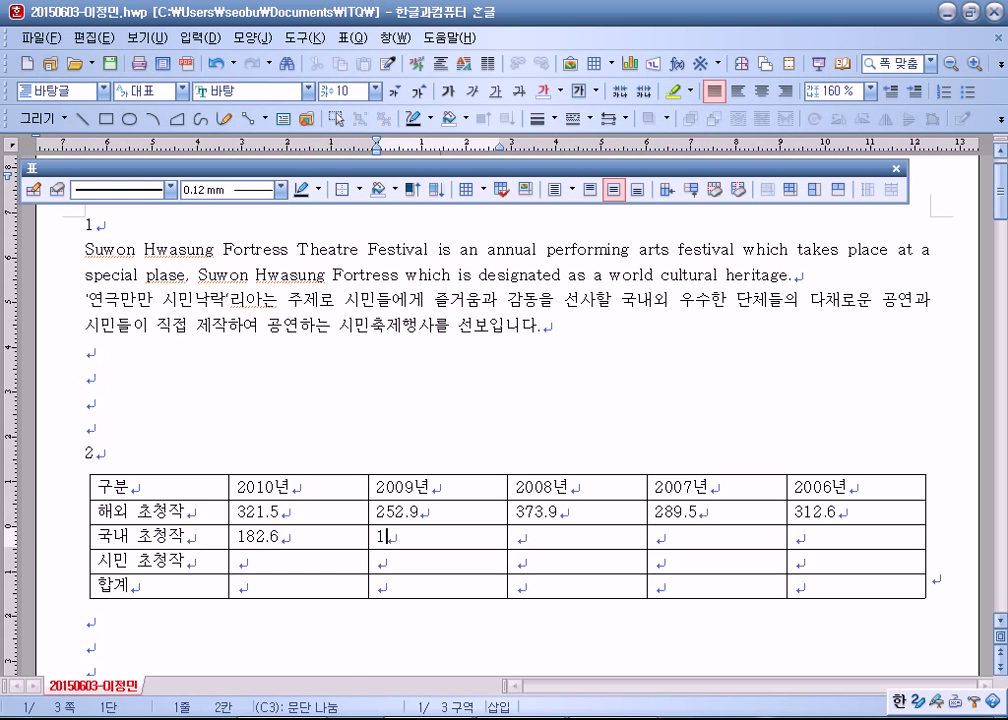
text(89.2)
key(Tab)
text(147.8)
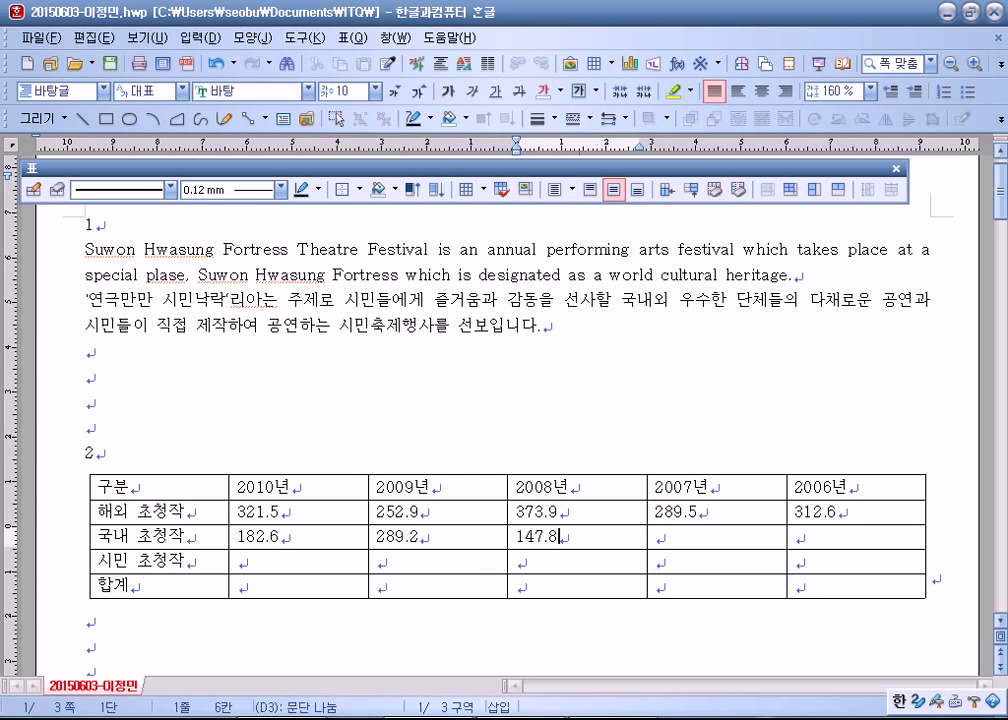
key(Tab)
text(211.0)
key(Tab)
text(189.2)
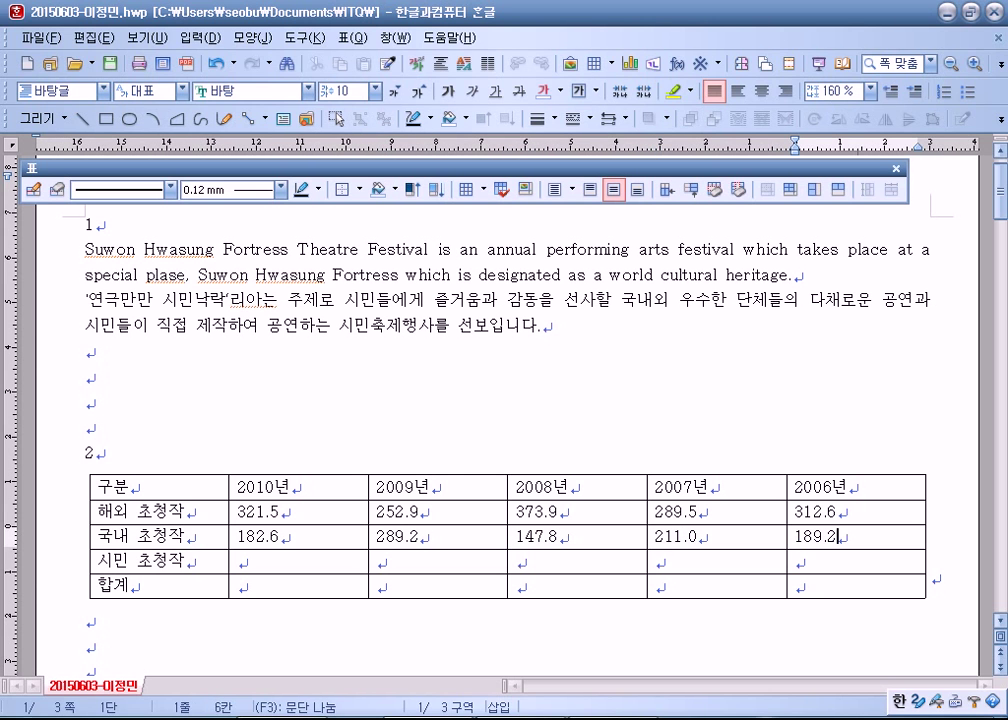
Fill the 시민 초청작 row with 428.5, 351.3, 272.7, 268.2 and 198.1, then leave the table
key(Tab)
key(Tab)
text(428.5)
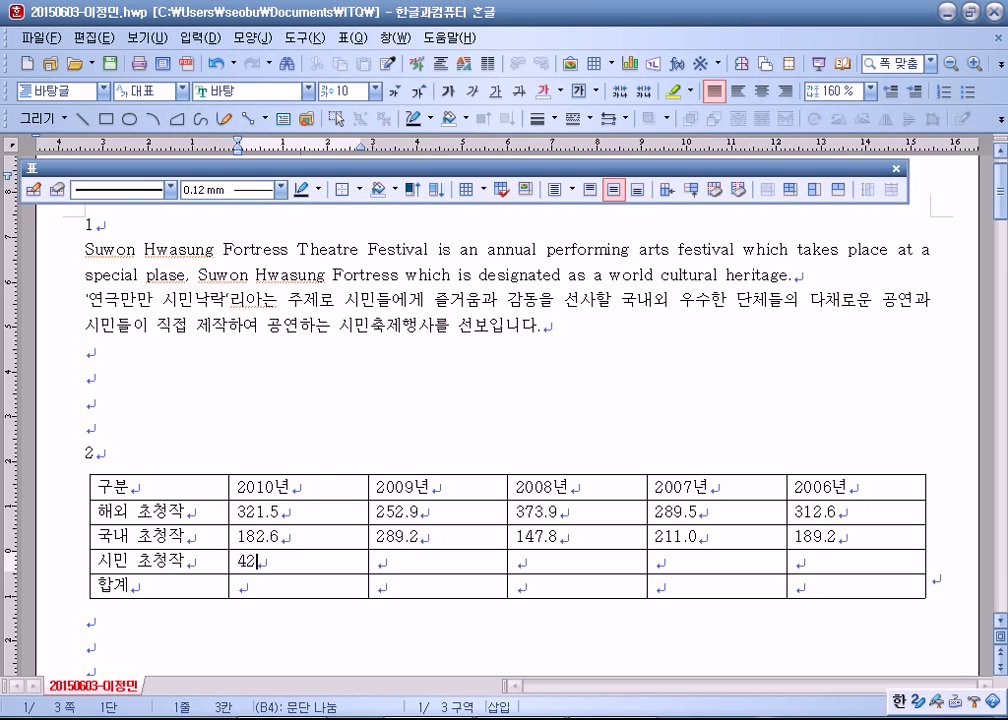
key(Tab)
text(351.3)
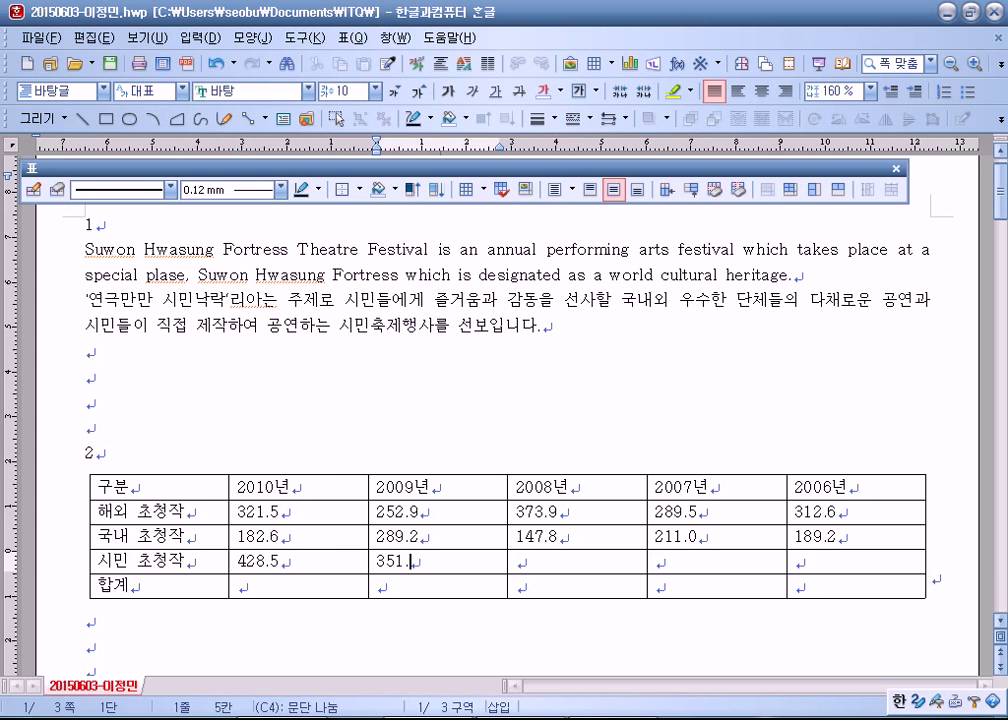
key(Tab)
text(272.7)
key(Tab)
text(268.2)
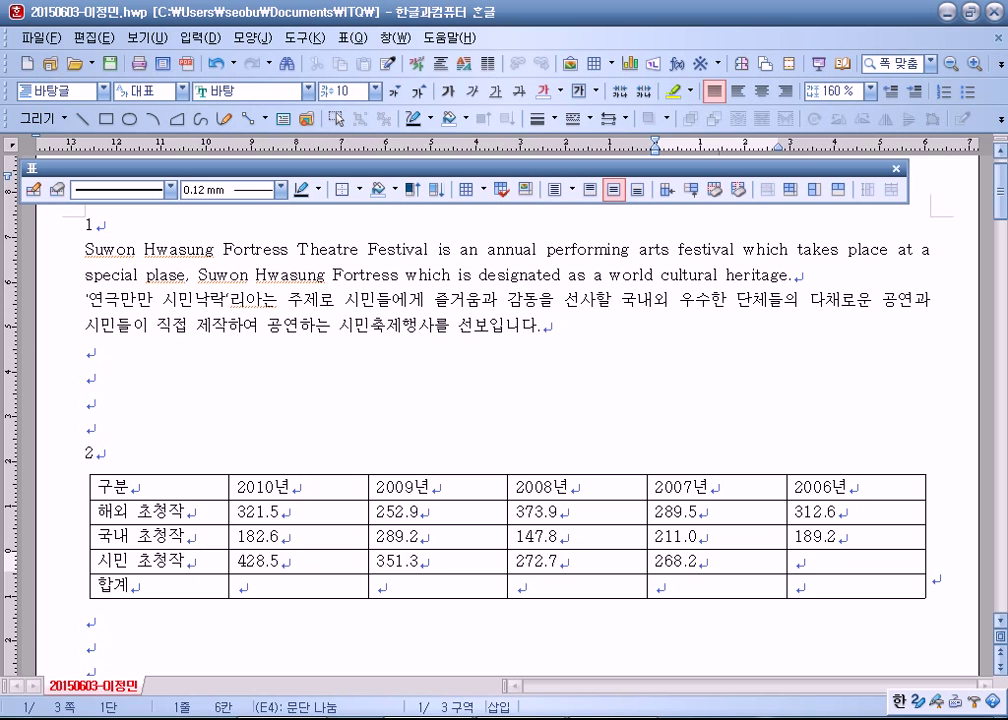
key(Tab)
text(198.1)
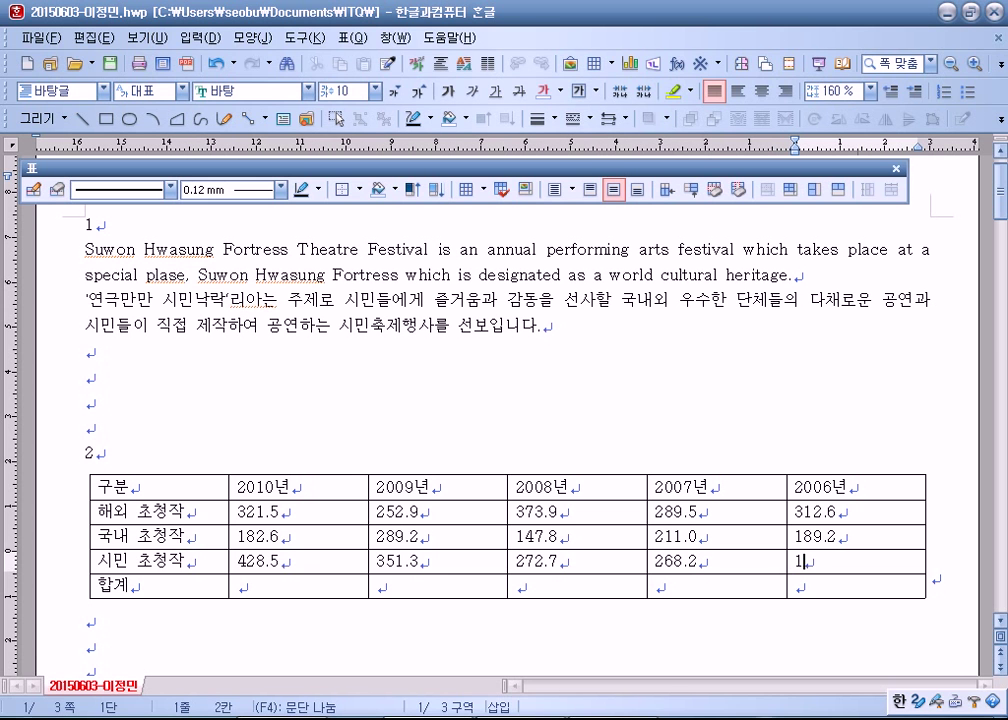
key(Down)
key(Down)
key(Down)
key(Down)
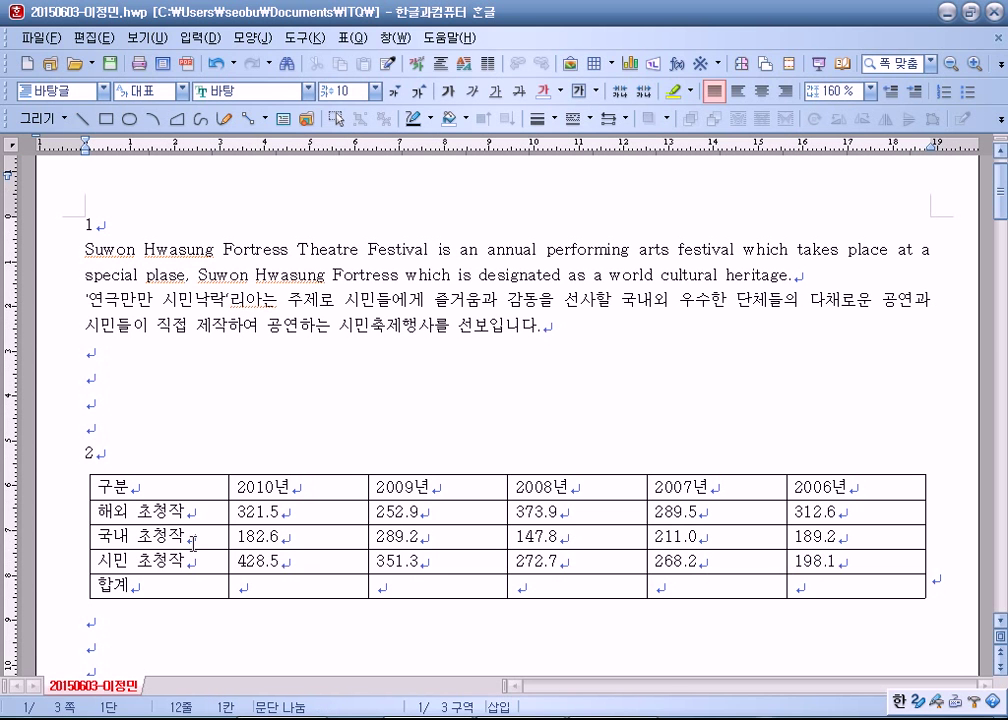
Save the document and type the title 수원화성국제연극제 on page 3
key(alt+s)
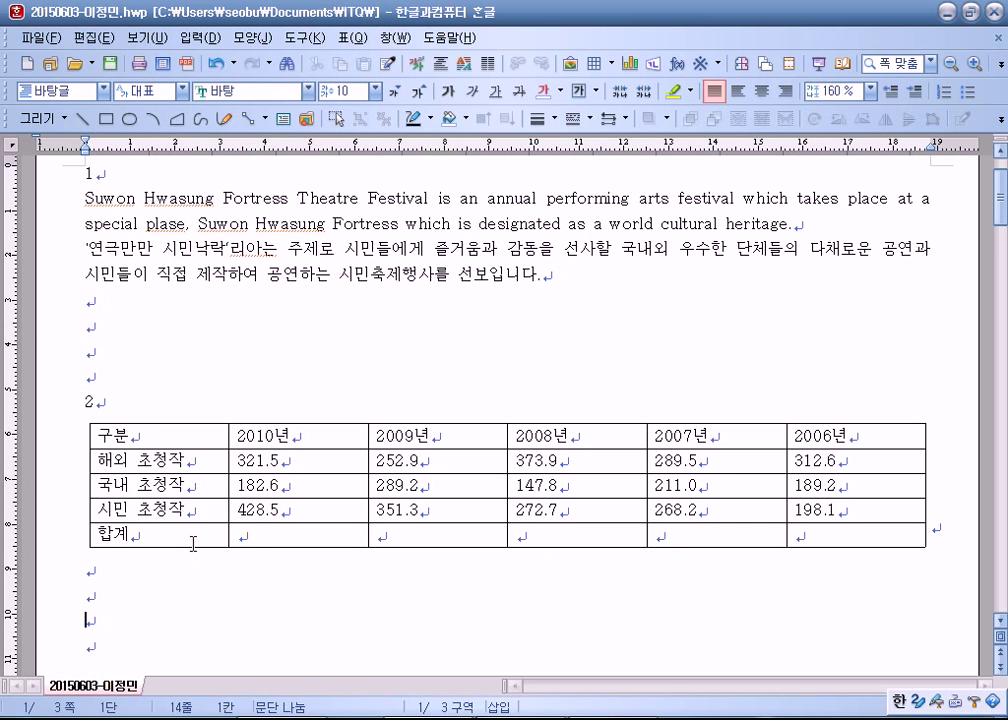
key(ctrl+Page_Down)
text(trndnjs)
key(shift+Home)
text(t)
key(BackSpace)
key(Hangul)
text(수)
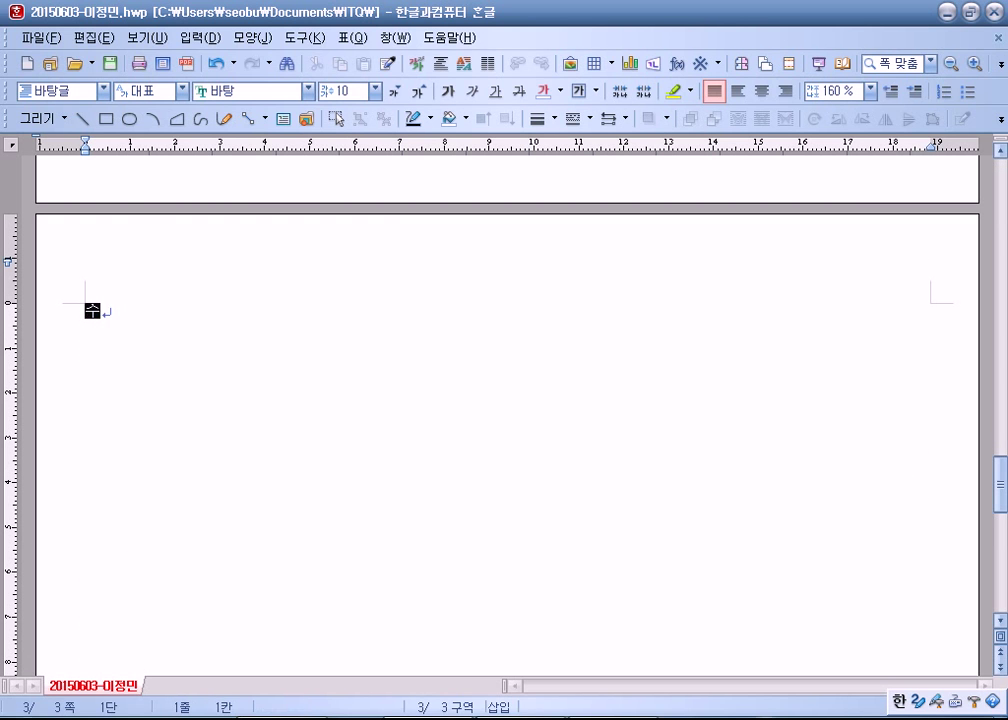
text(우화)
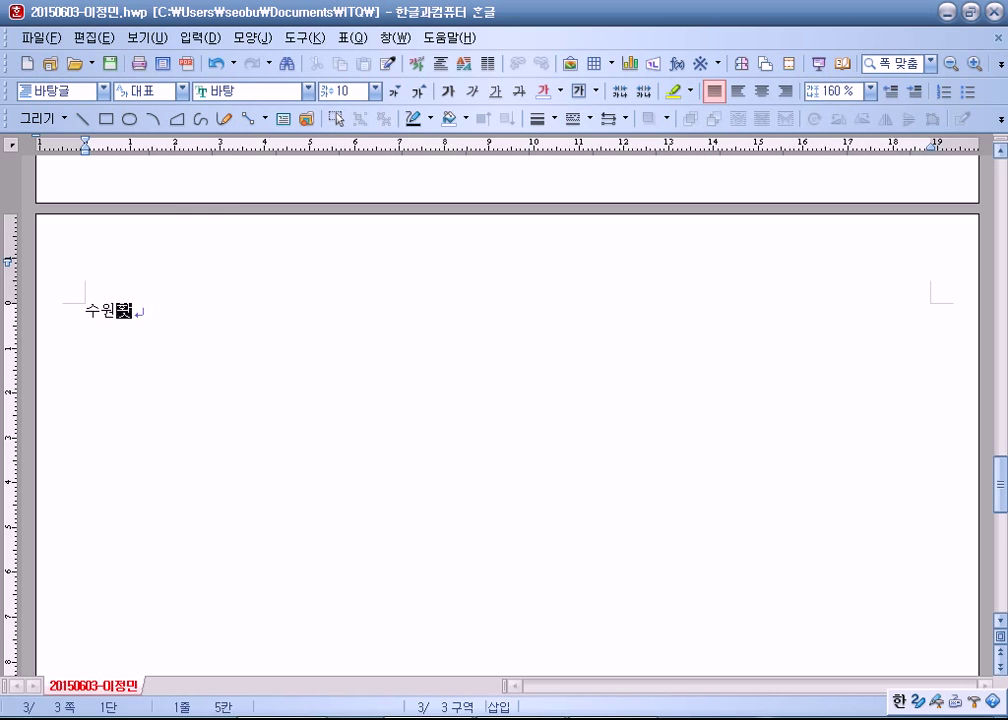
text(성국제연ㄱ극제)
key(Return)
key(Return)
Type the opening sentence through '수원화성을 배경으로' and attach a footnote there
text(수원화)
text(성국제연극ㄱ)
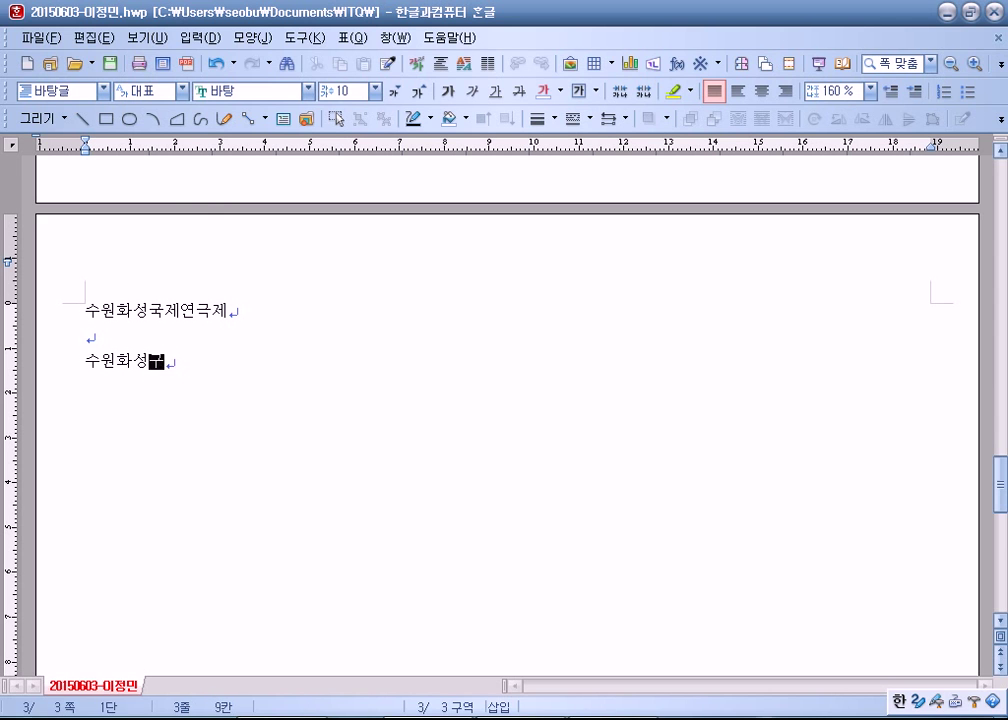
key(BackSpace)
text(제는 )
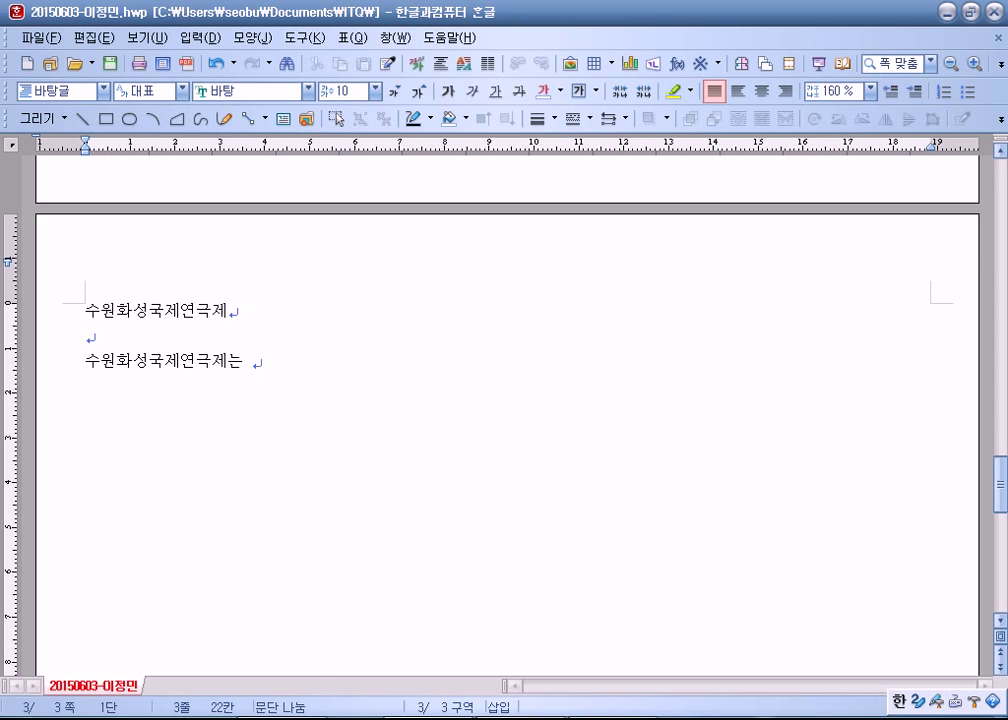
text(유네스코가 세)
text(정한 세계문화)
text(유산 )
text(수원화성)
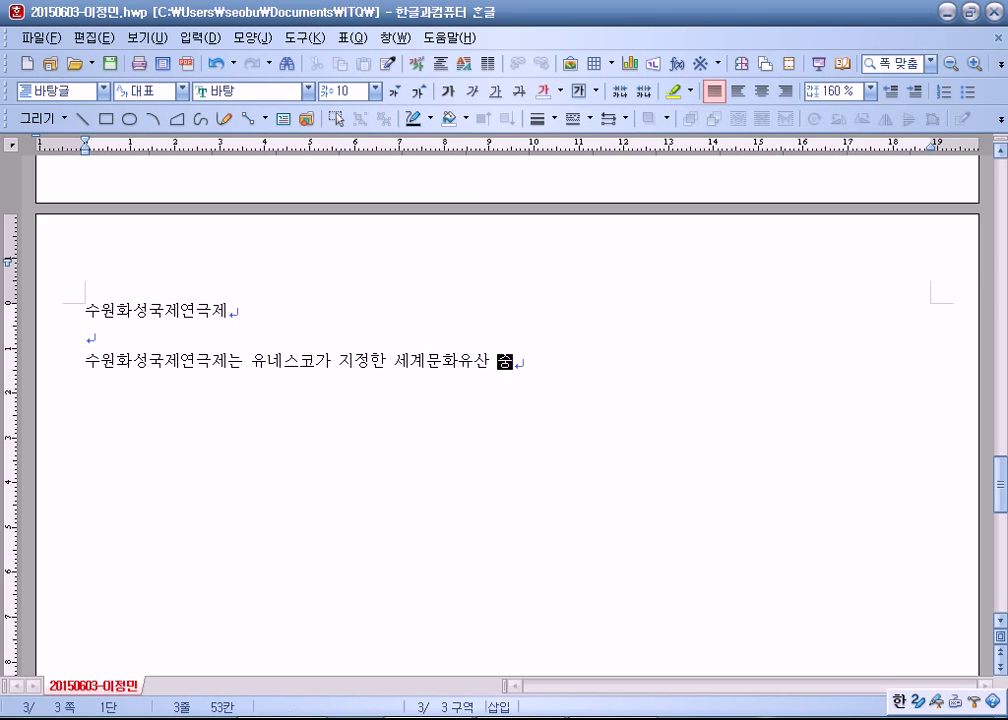
text(을 배경으로)
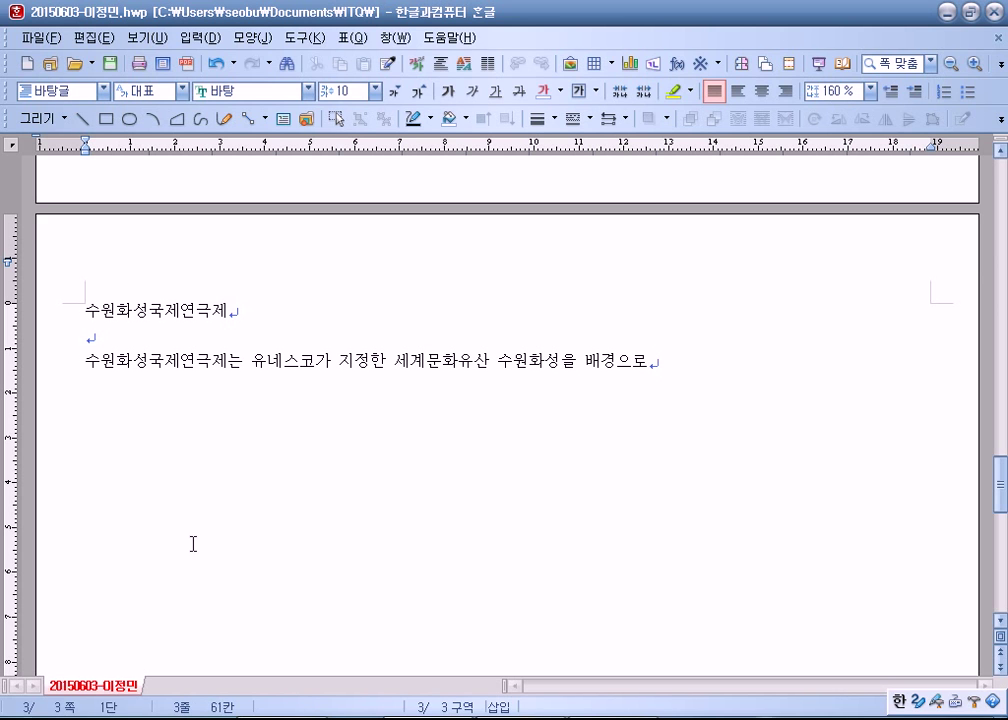
key(ctrl+n)
key(n)
text(소풍ㄱㅇㄴ)
key(BackSpace)
key(BackSpace)
key(BackSpace)
key(BackSpace)
Write footnote text '쪽은 팔달산, 동쪽은 낮은 구릉으로 1997년 유네스코 세계문화유산으로 등록'
text(쪽은 ㅌ)
text(팔달산, 토)
text(동쪽은 낮은 ㄱ)
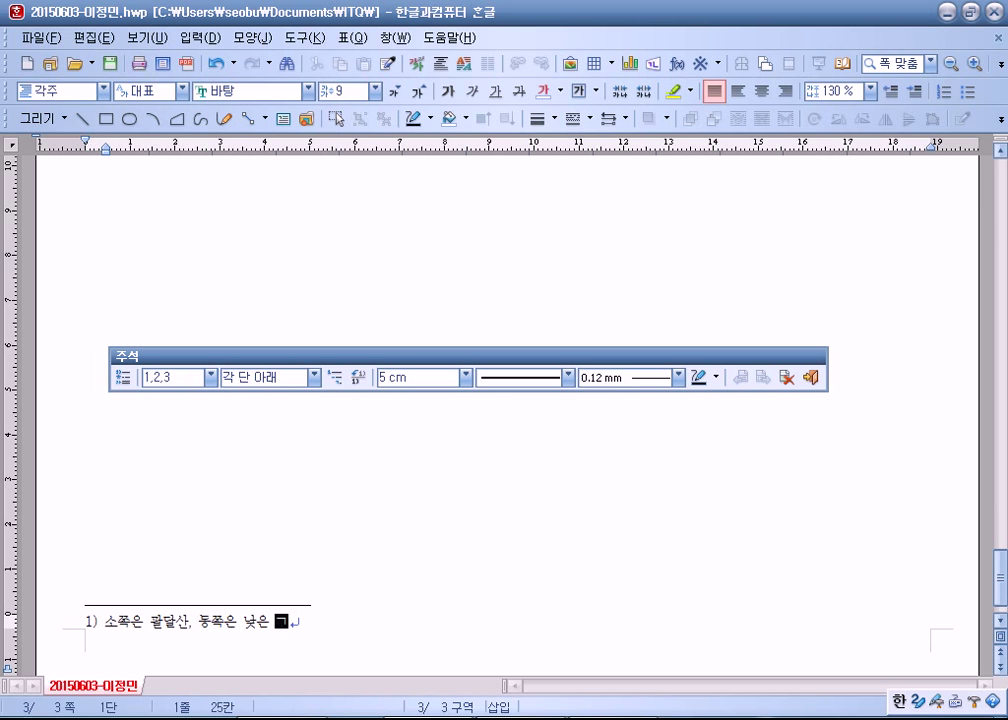
text(구릉으로 19)
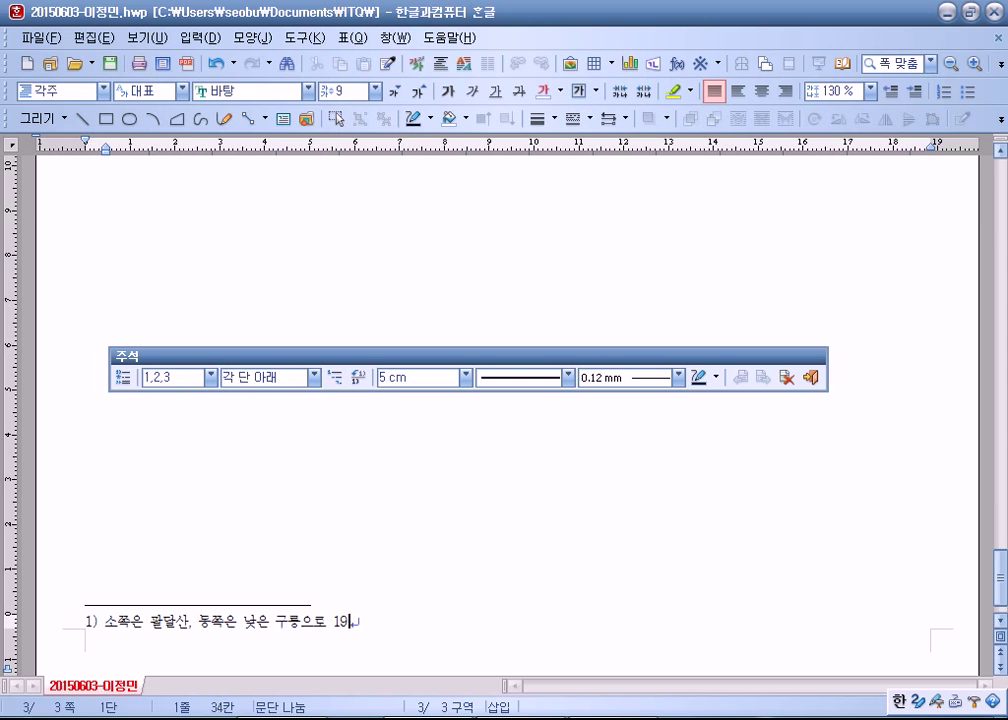
text(97ㄴ 유네스)
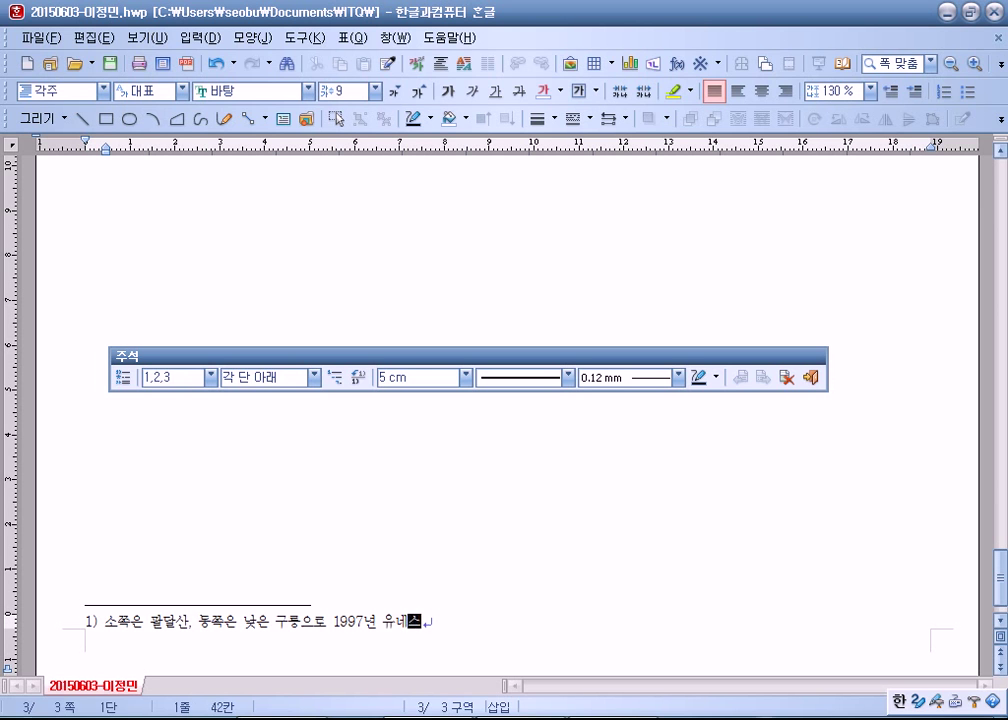
text(코 세계문화)
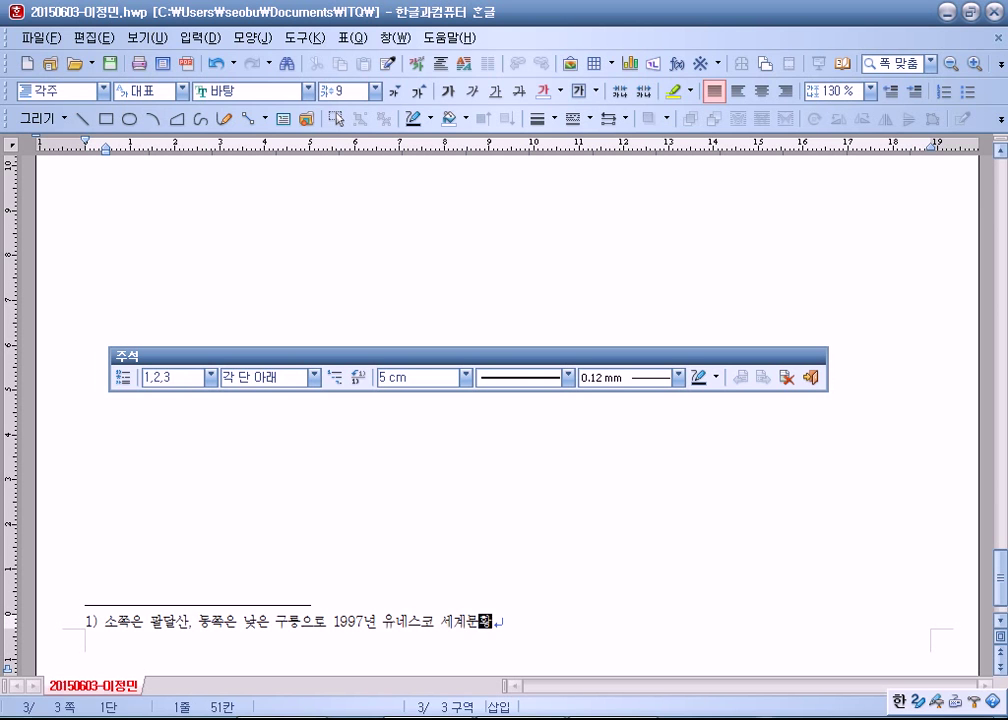
text(유산으로 등록)
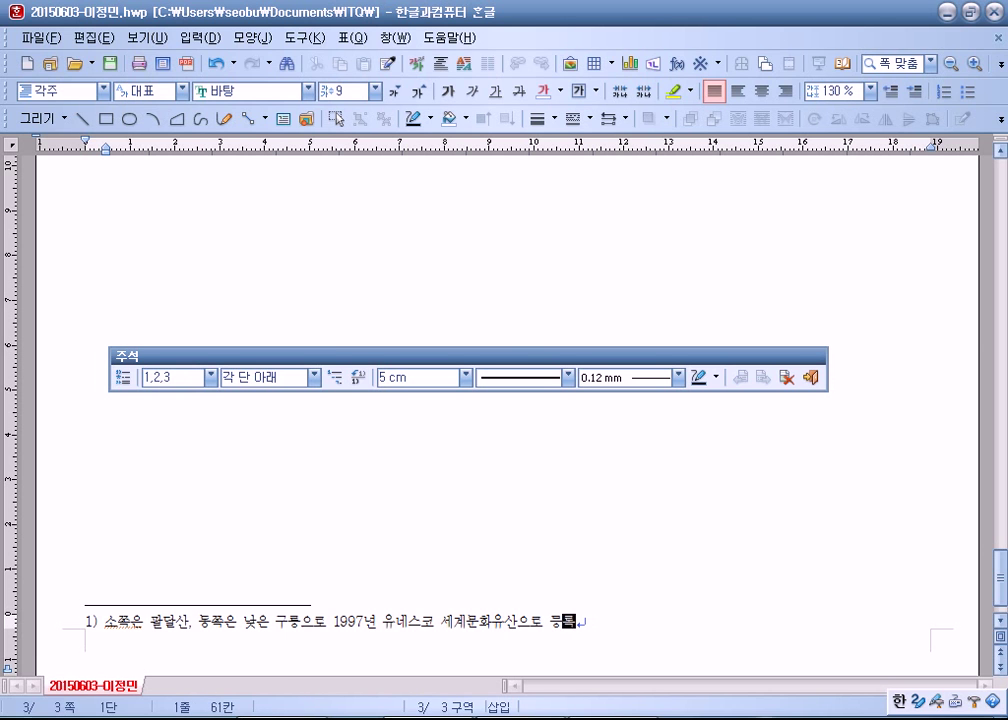
key(ctrl+a)
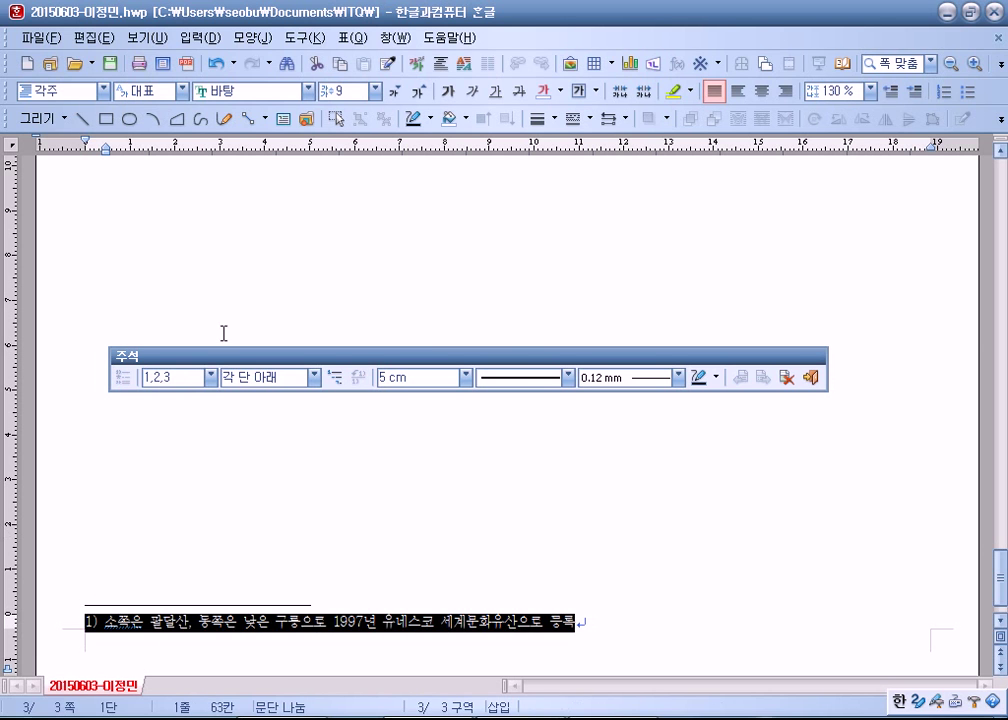
Set the footnote text to size 10 and its numbering to ㉮,㉯,㉰
click(421, 90)
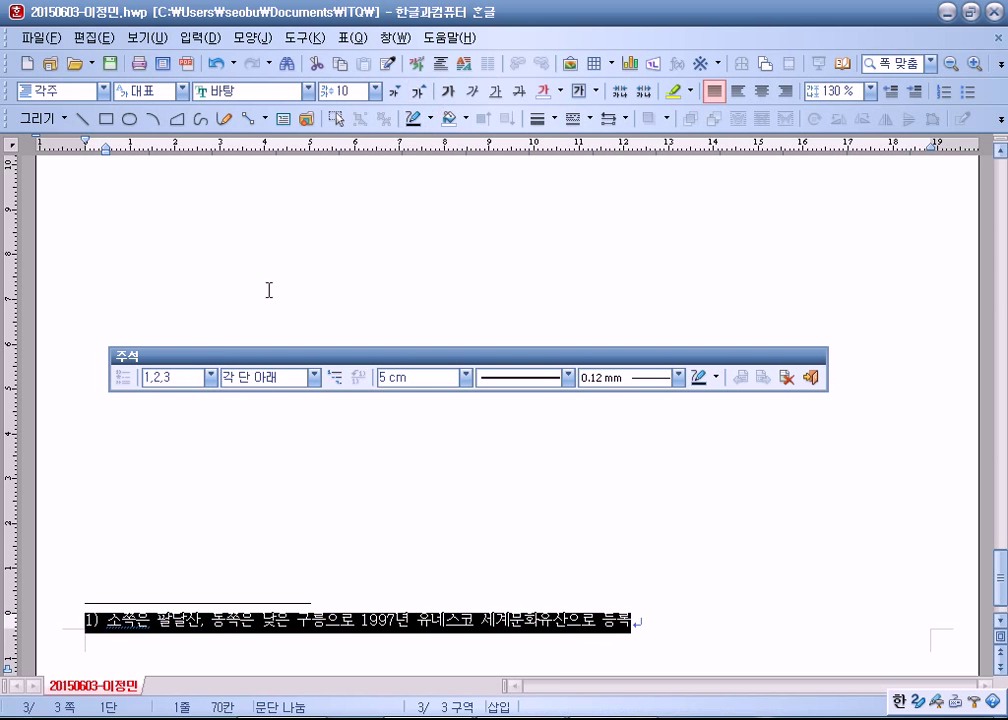
click(210, 378)
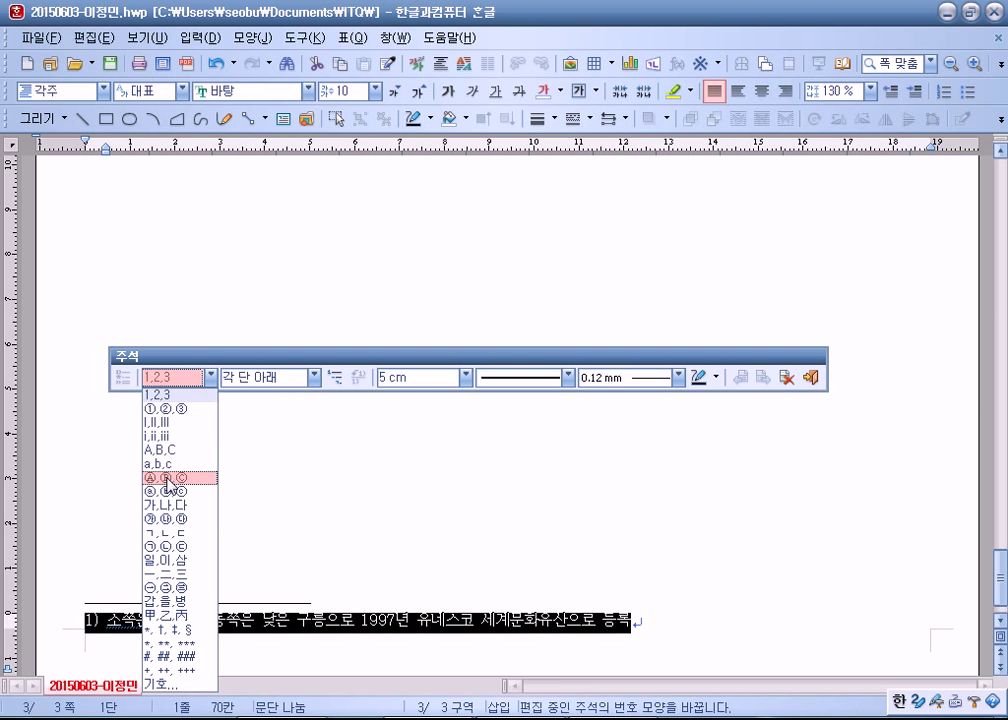
click(165, 519)
Correct the footnote's first word from 소쪽은 to 서쪽은
click(117, 630)
text(ㅅ)
key(Delete)
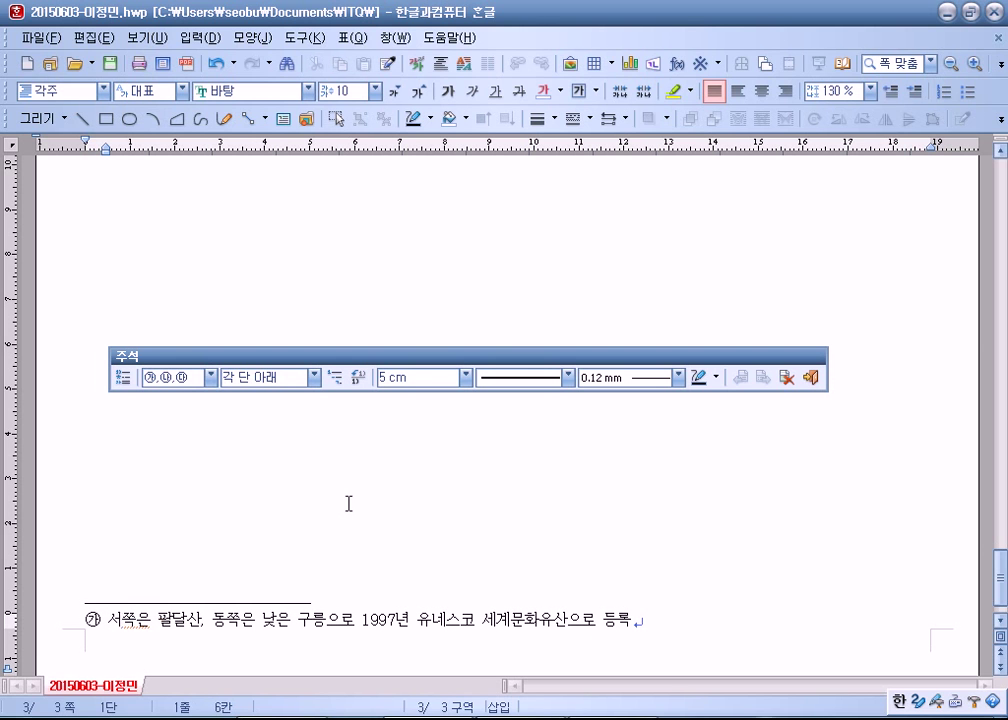
Continue the body: '수원 일원에서 펼쳐지는 공연 예술 축제이다. 올해로 15번째…' through '연극, 시민
click(811, 378)
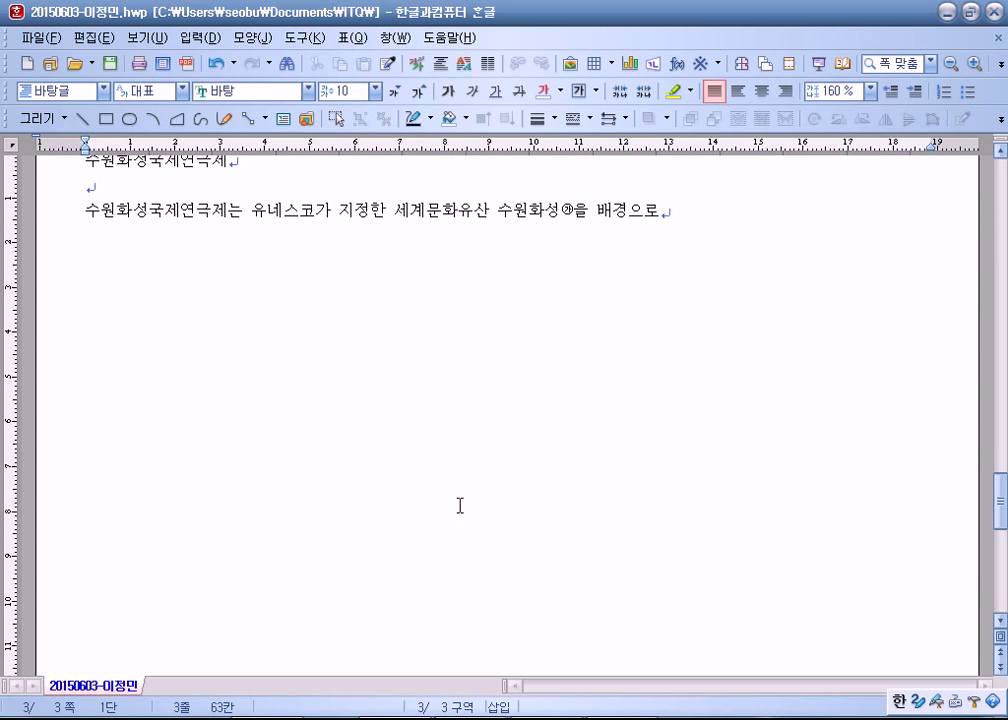
click(720, 216)
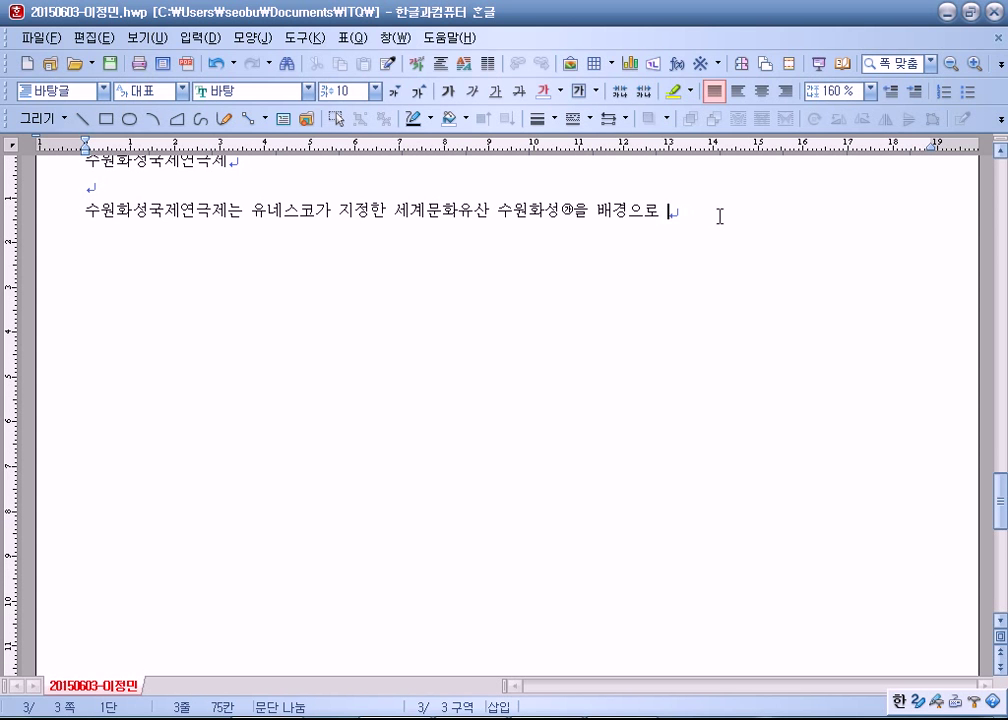
text(수)
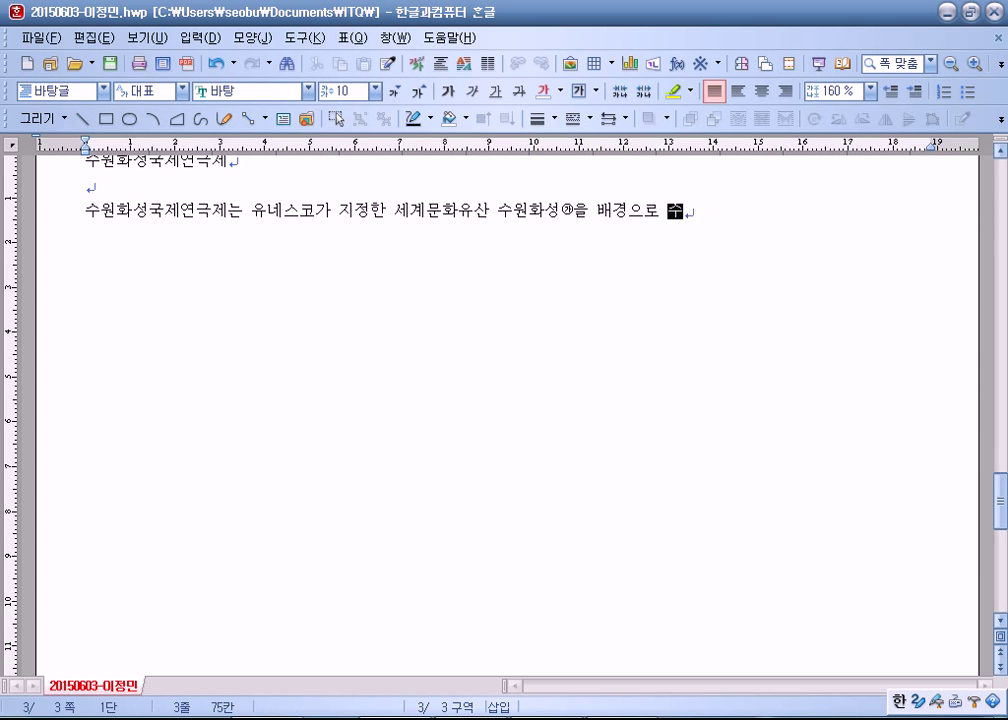
text(원 일원에서 )
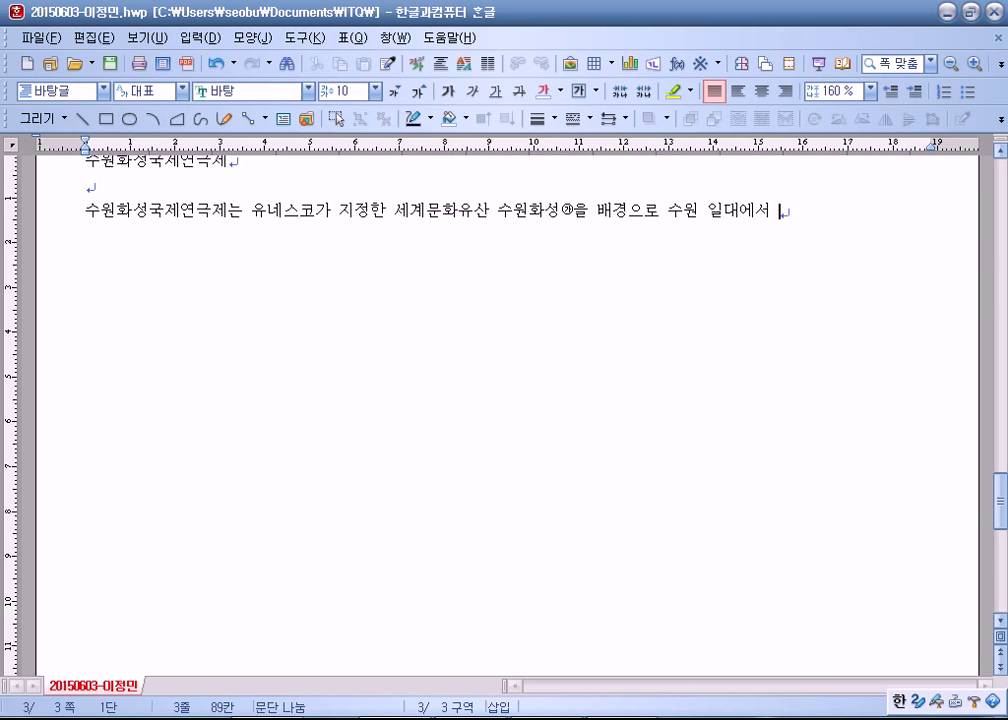
text(펼쳐지는)
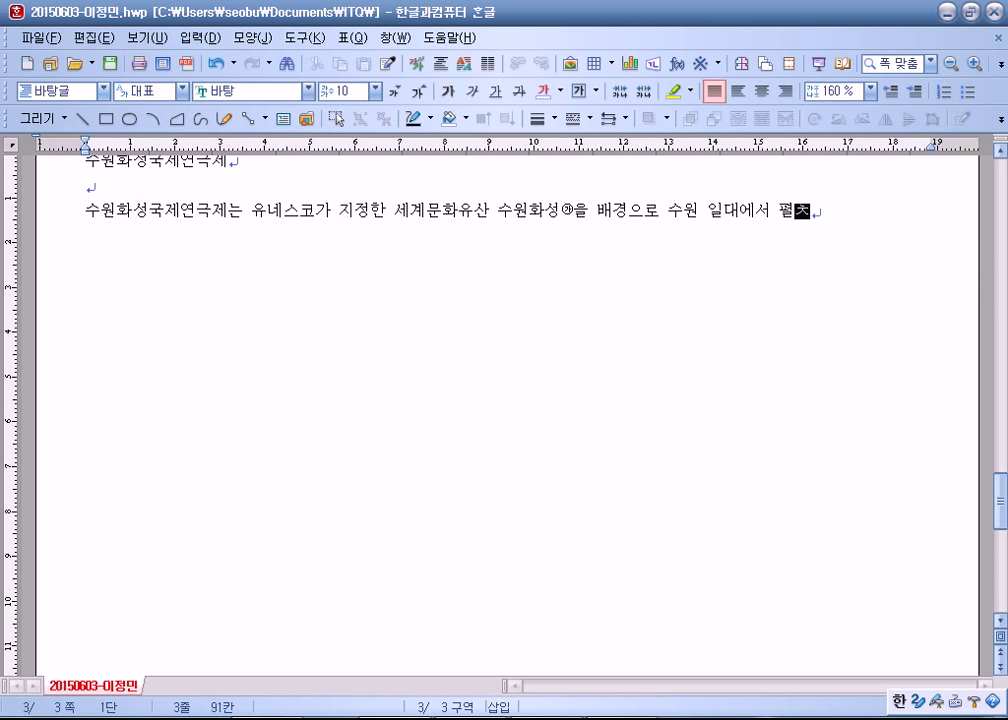
text(공연 축)
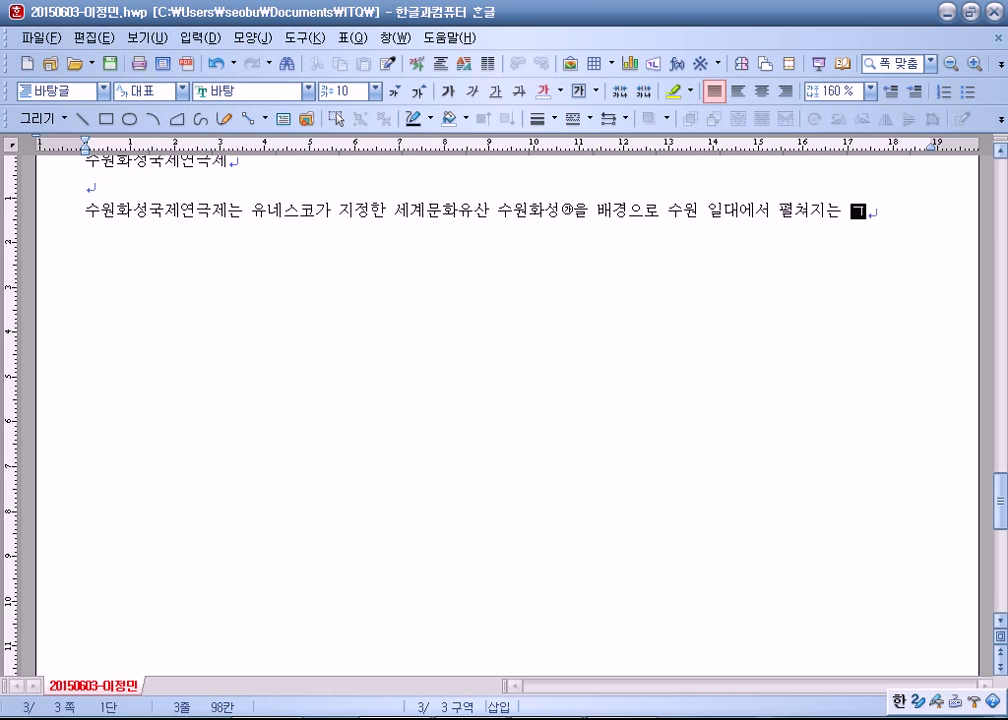
text(예술)
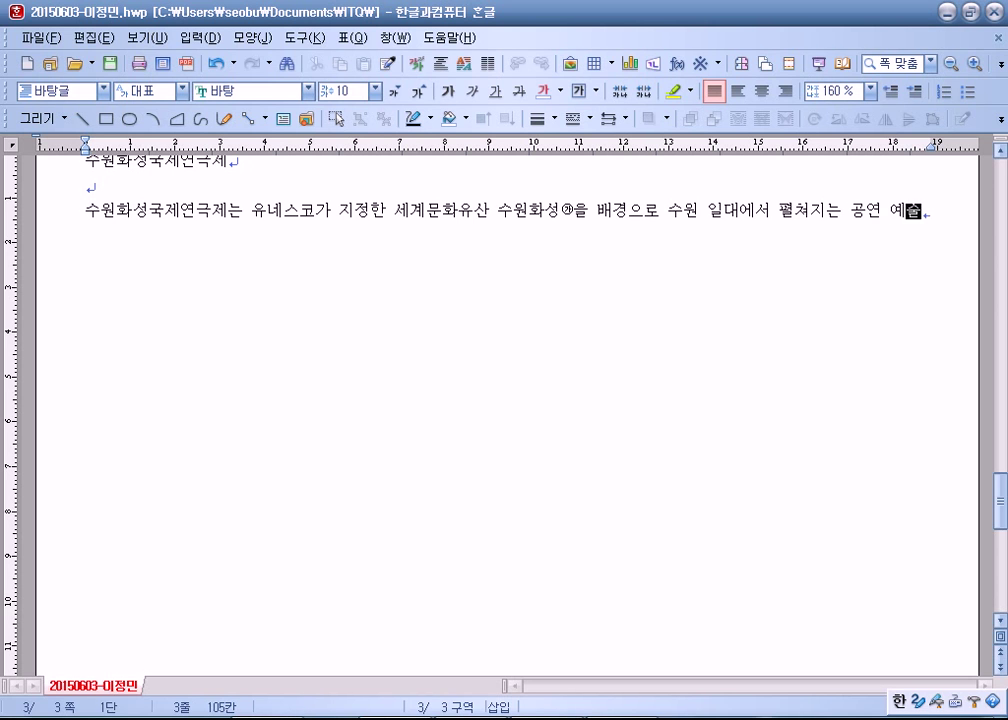
text( 축ㅈ제이다. 올)
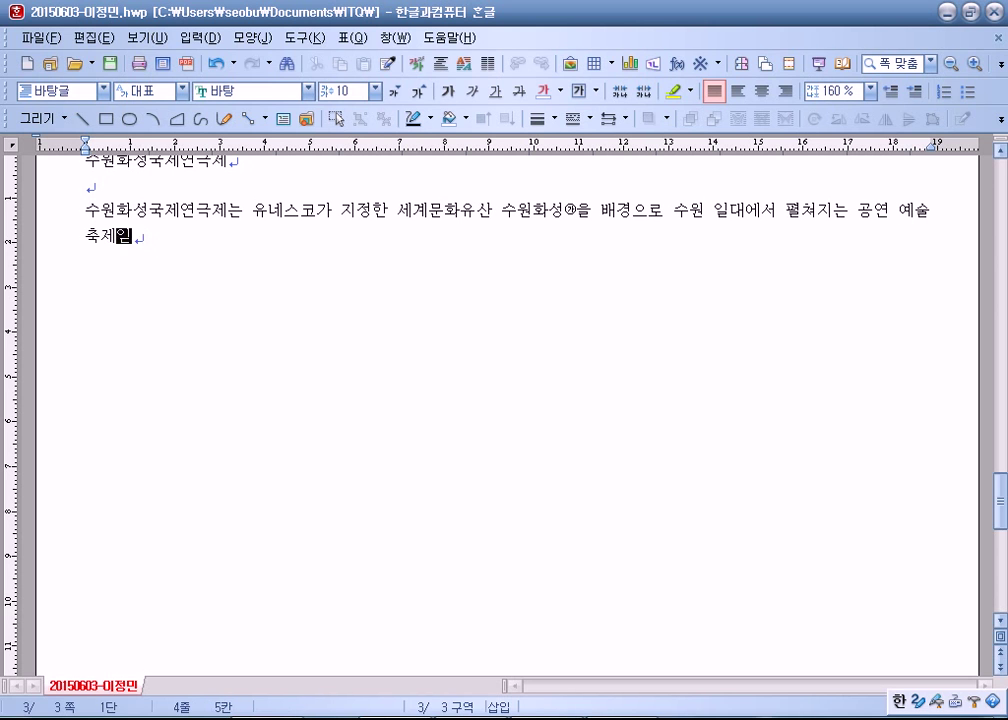
text(해로 )
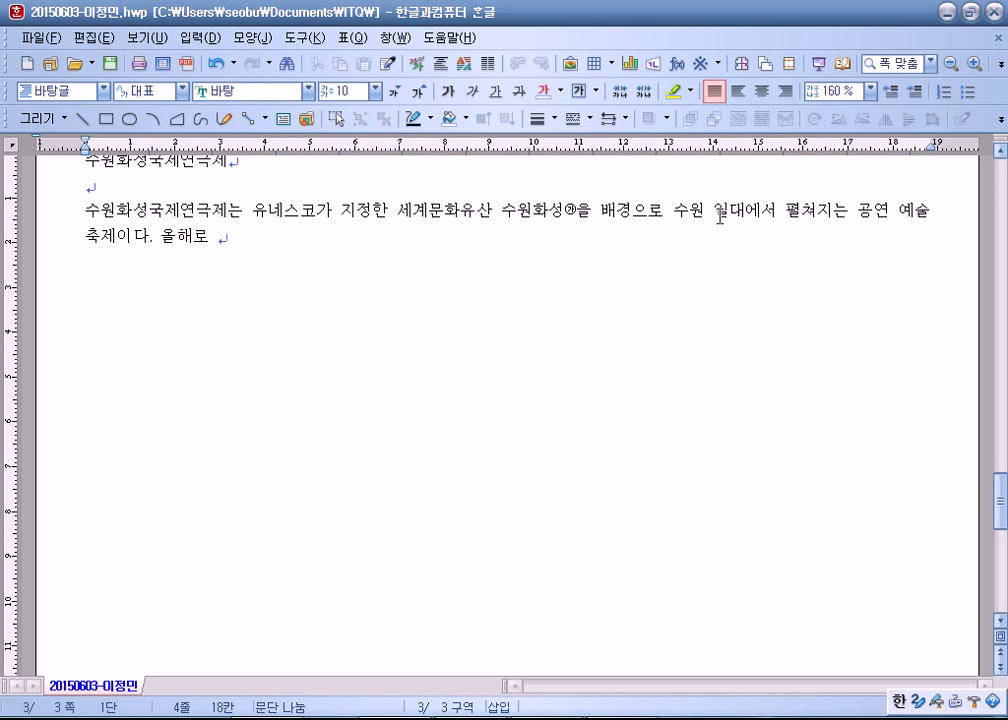
text(15ㅂ)
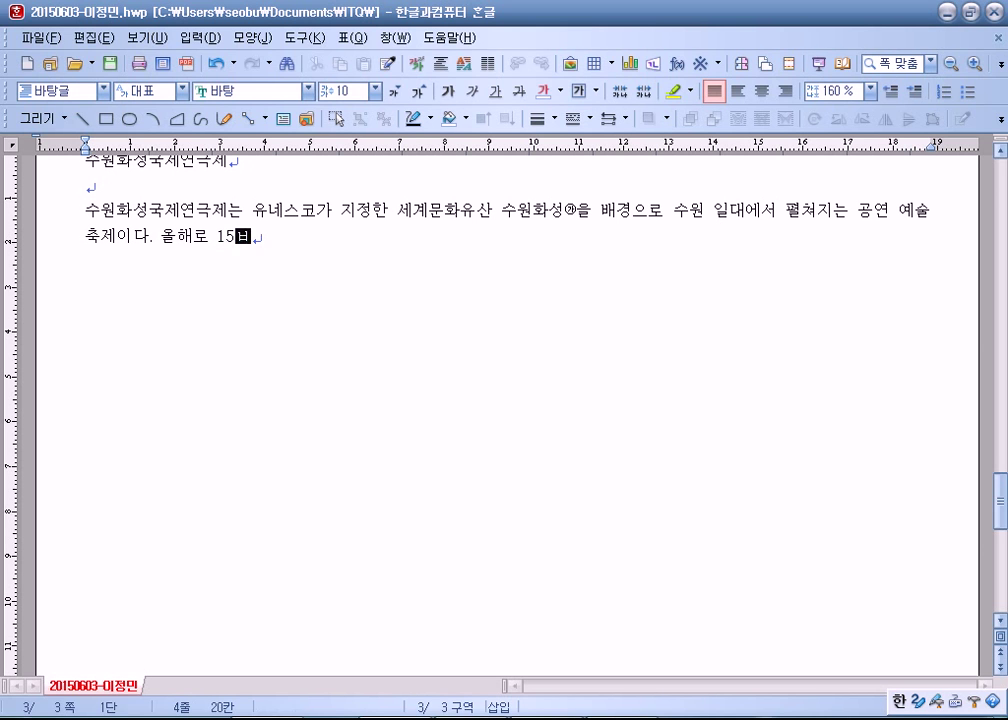
text(번째를 맞이)
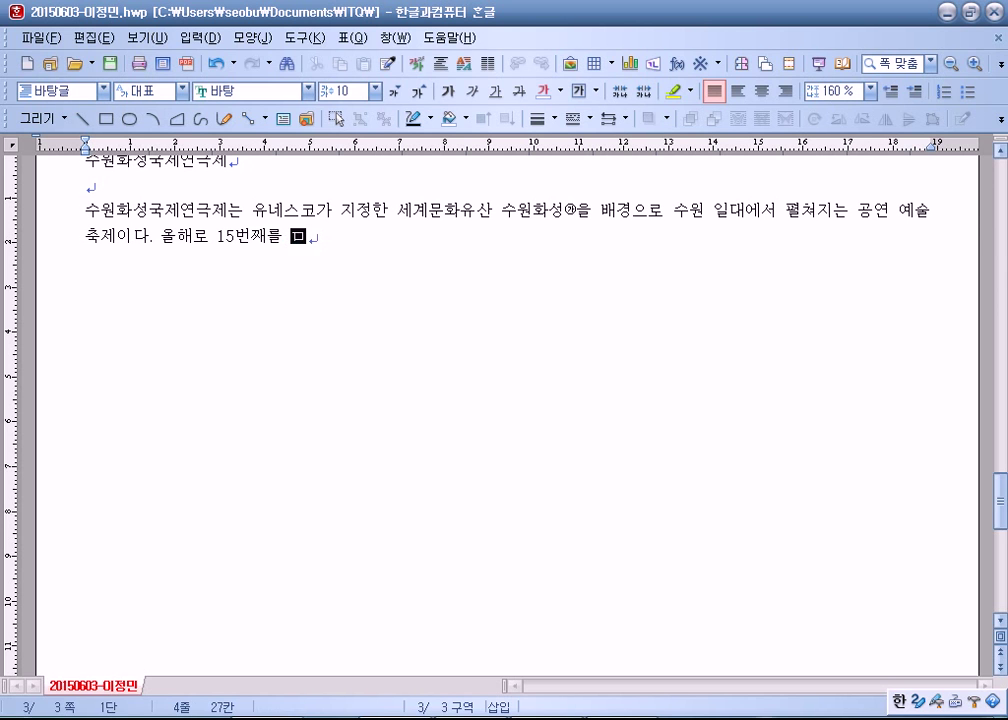
text(하는 수원)
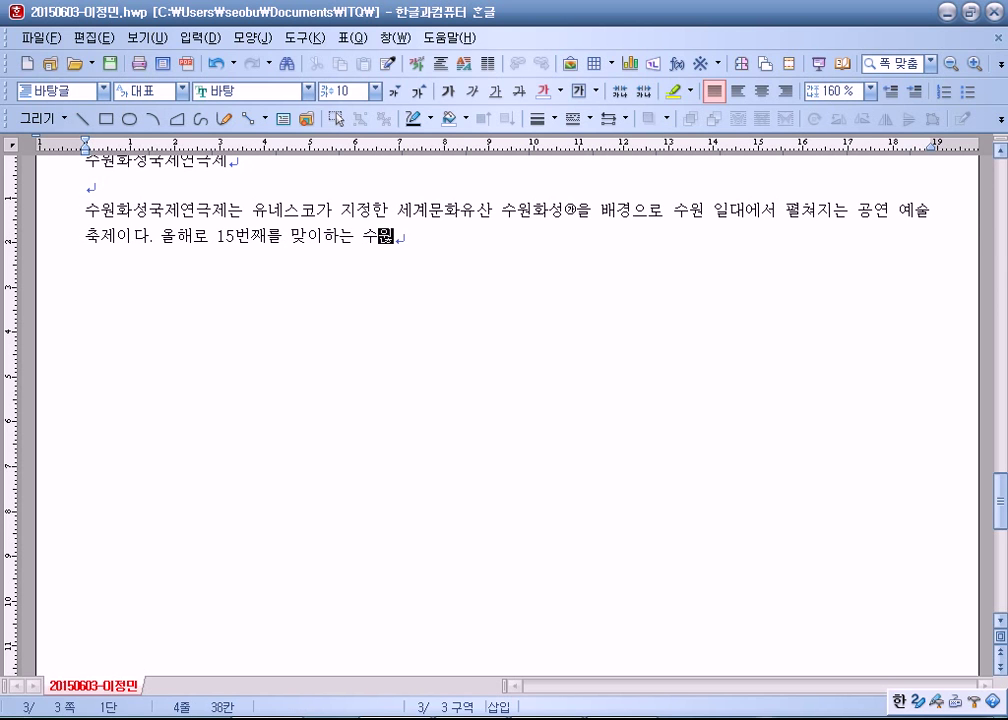
text(화성)
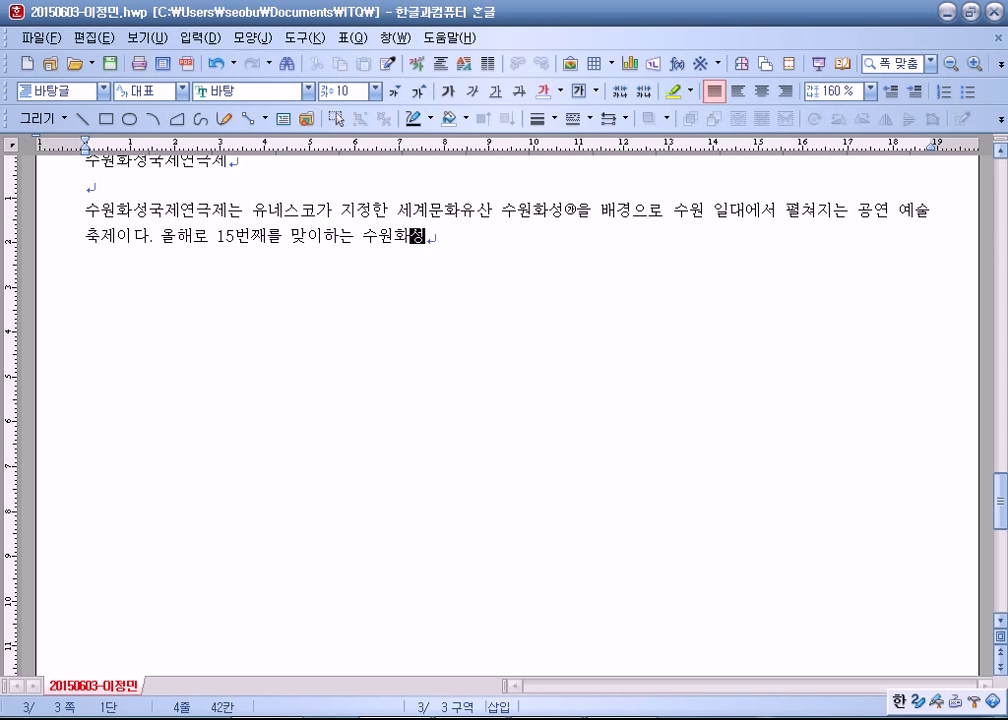
text( 국ㅈ)
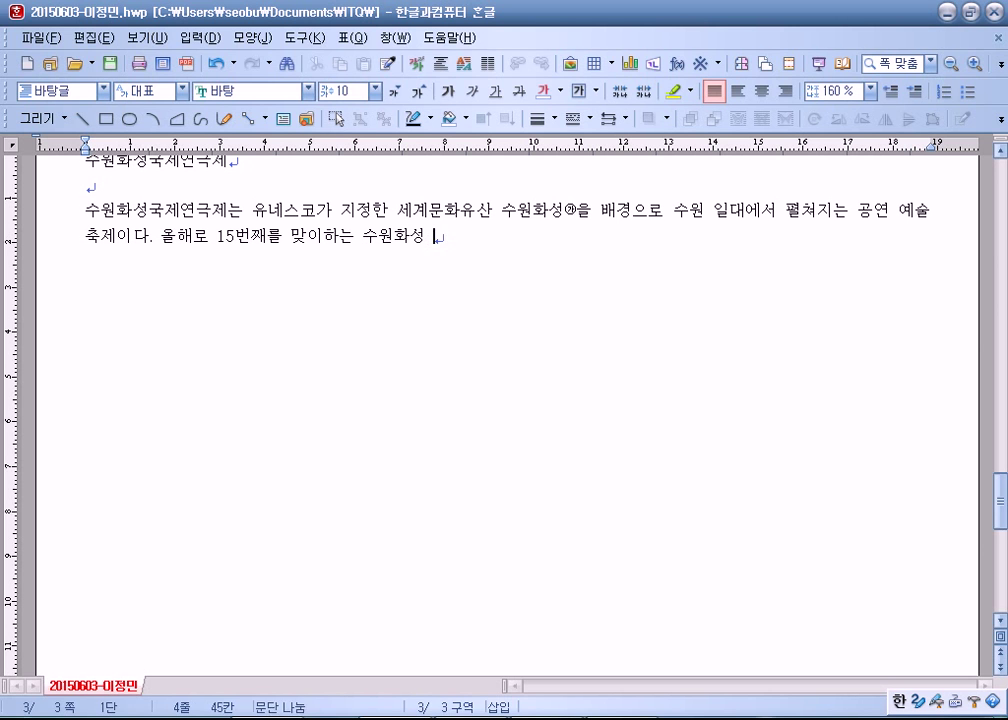
text(ㅔ연ㄱ)
text(제연극제)
text(는 시민)
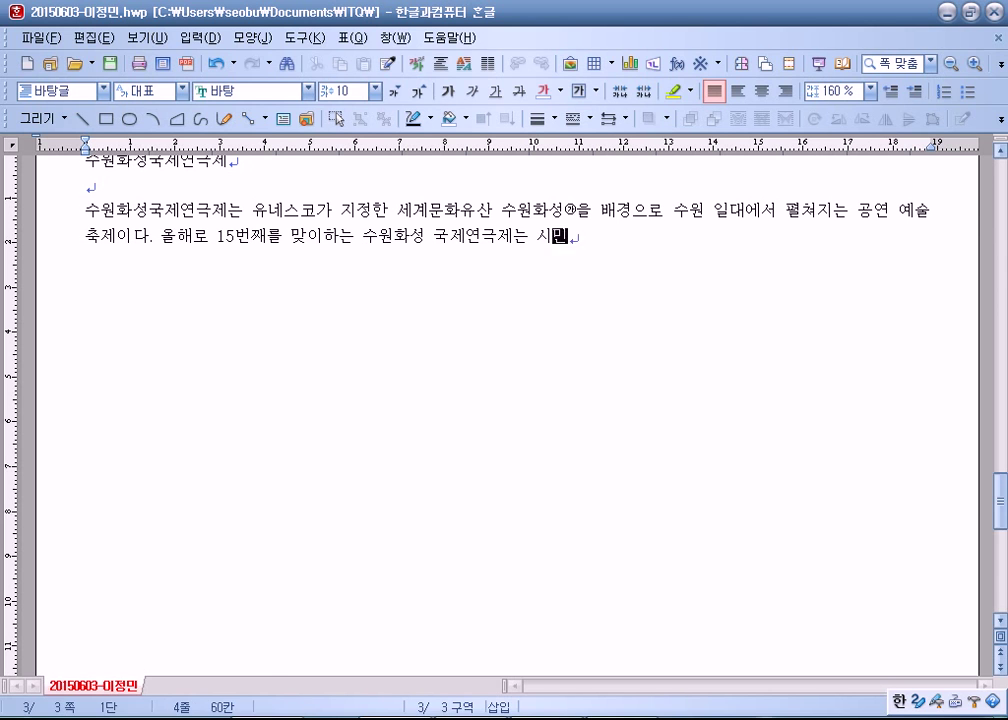
text(들이 ㅈㅡㄹ거운 연극 ㅊ)
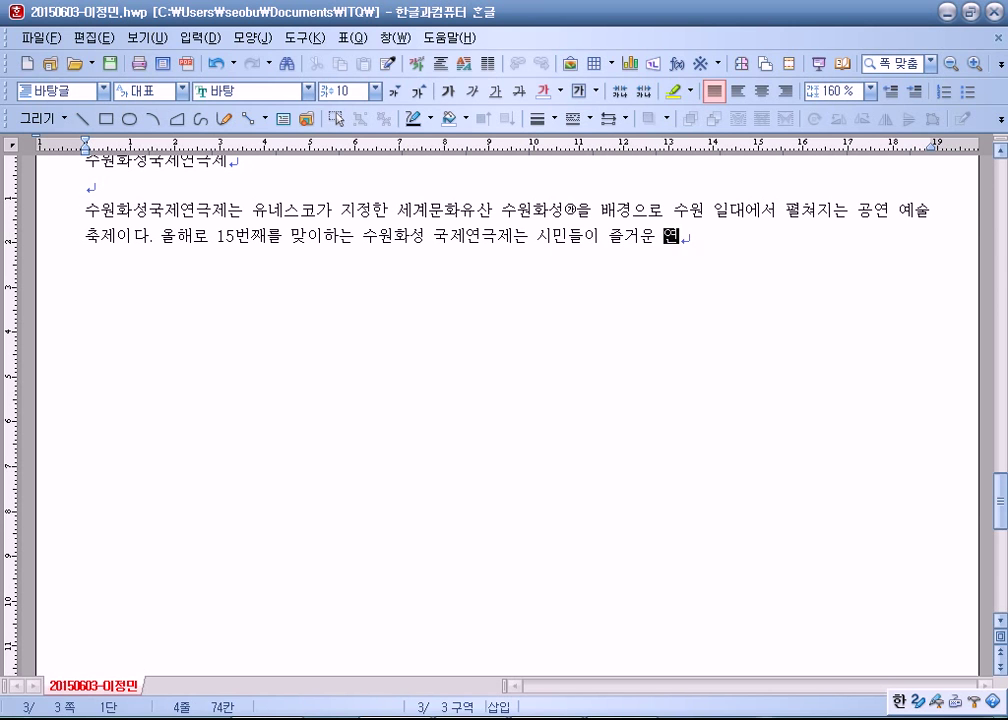
text(ㅜㄱㅈㅔㅇㅣㄴ ;)
key(BackSpace)
text('ㅇㅕㄴㄱㅡㄱ)
text(, )
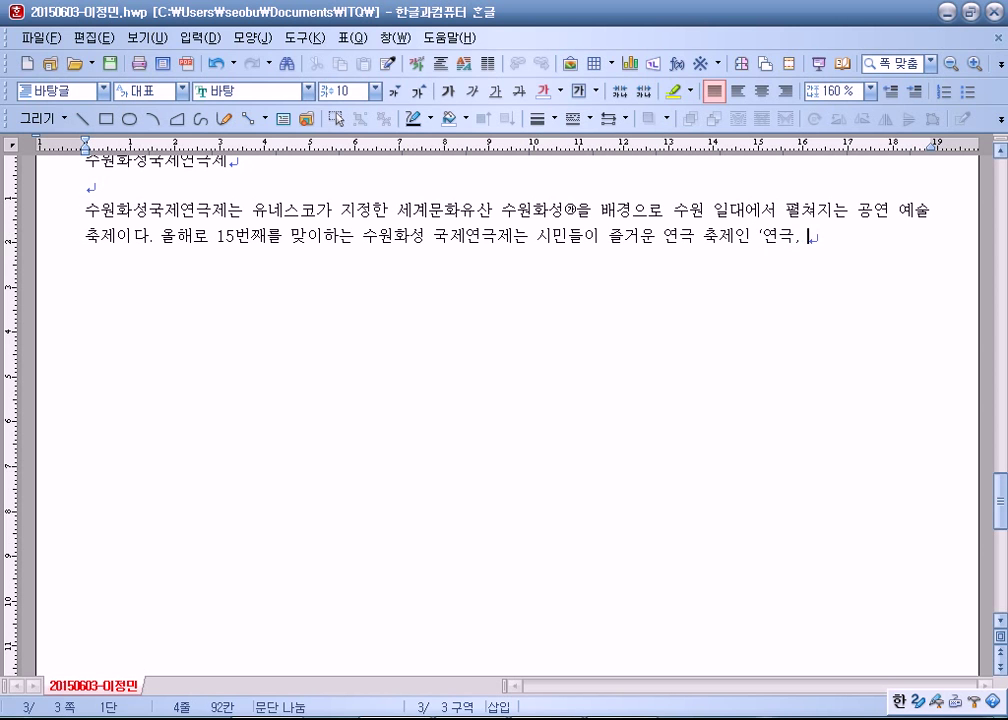
text(ㅅㅣㅁㅣㄴ)
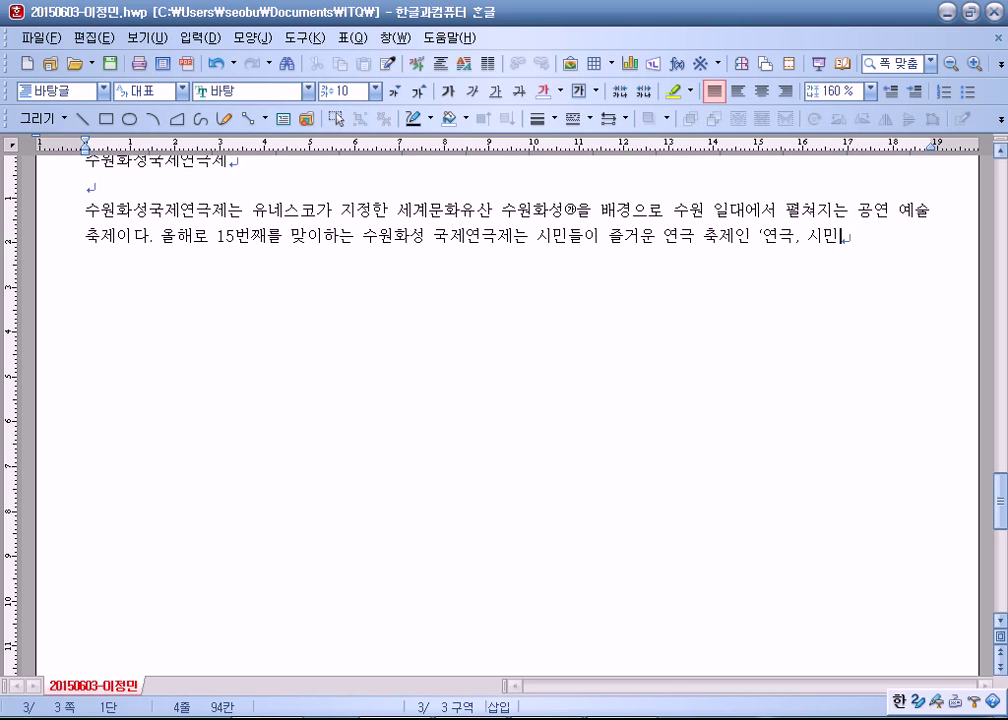
Convert 시민 to 市民 and add 낙락 with the Hanja 樂樂
key(F9)
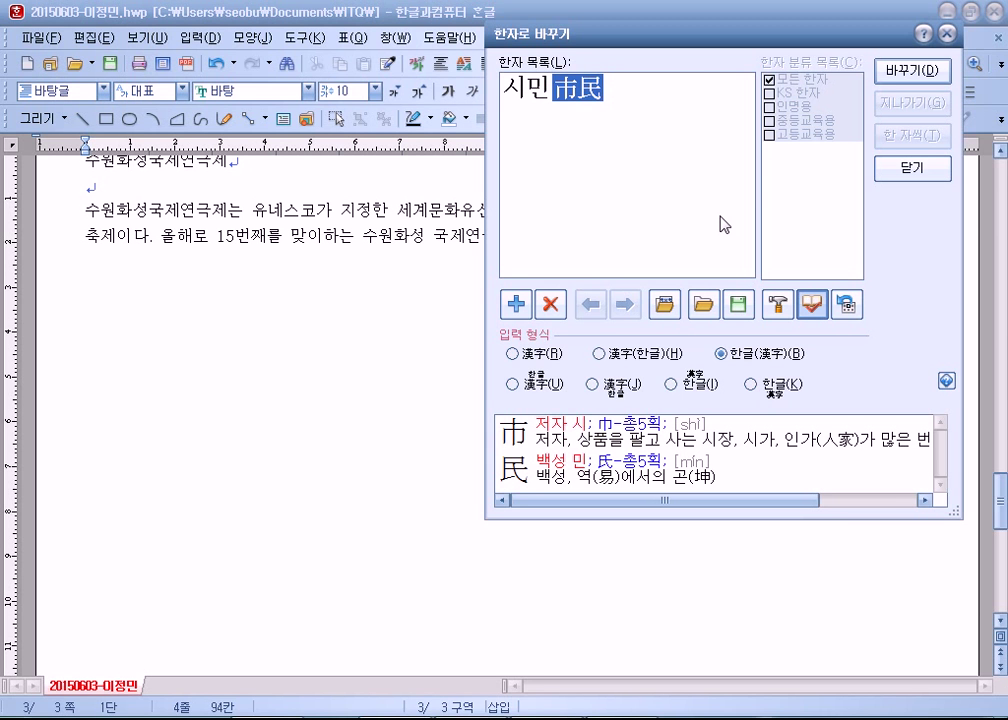
key(Return)
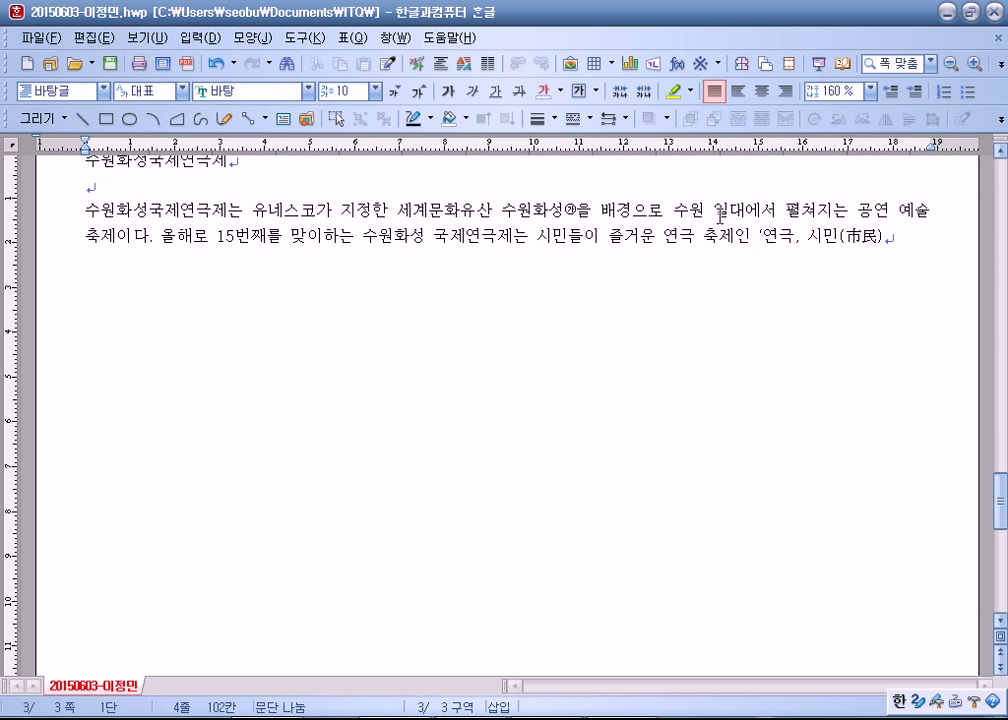
key(BackSpace)
text(ㄴㅏㄱㄹㅏㄱ)
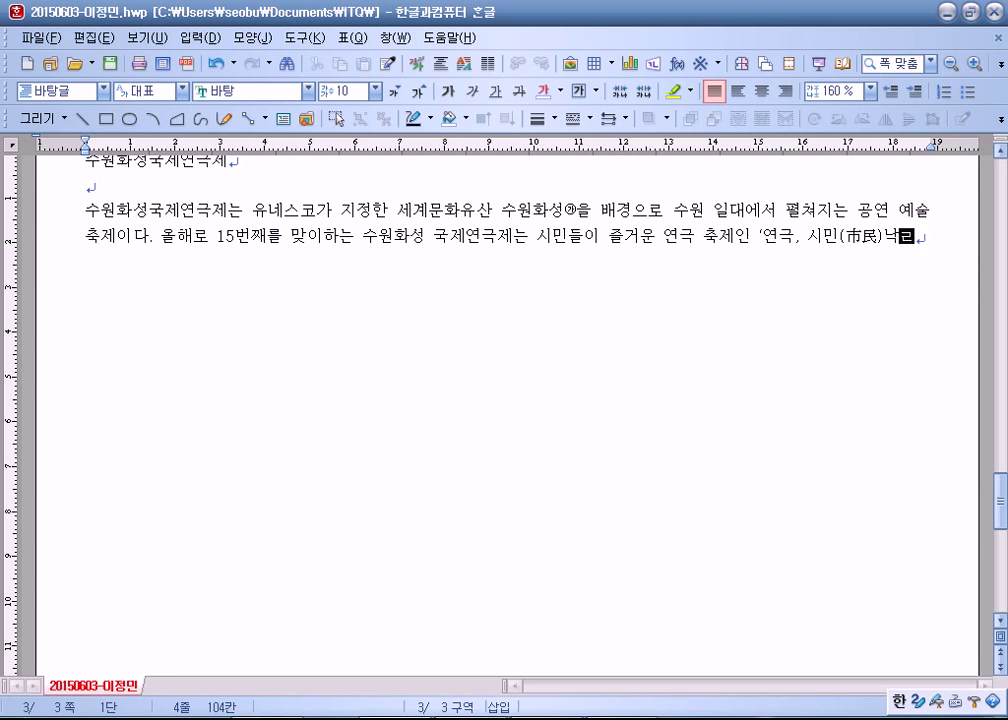
key(F9)
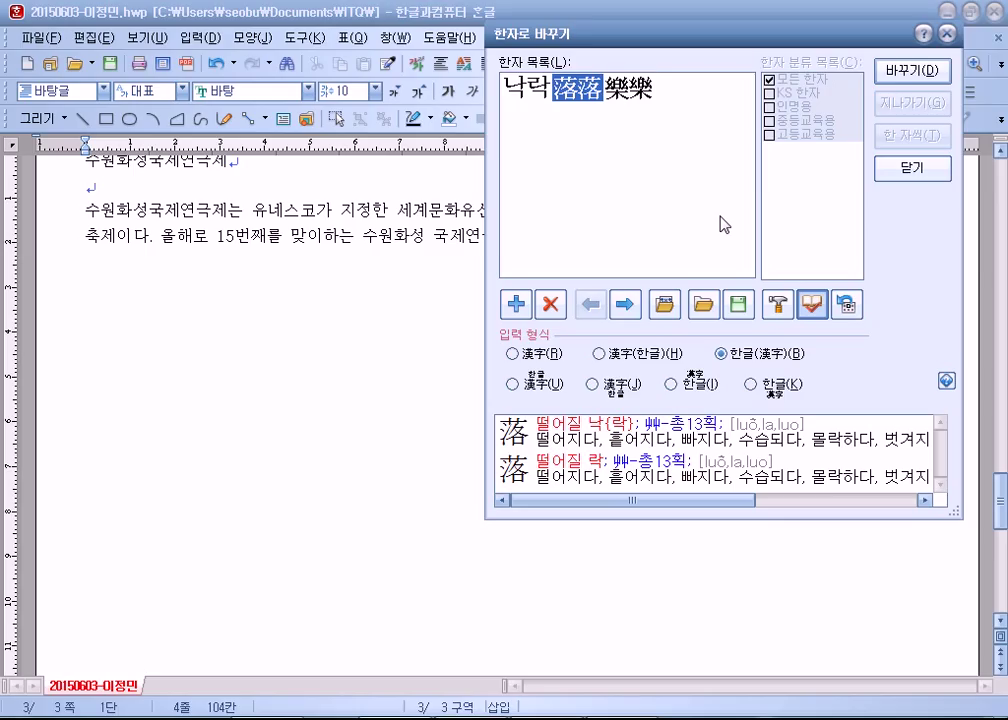
key(Right)
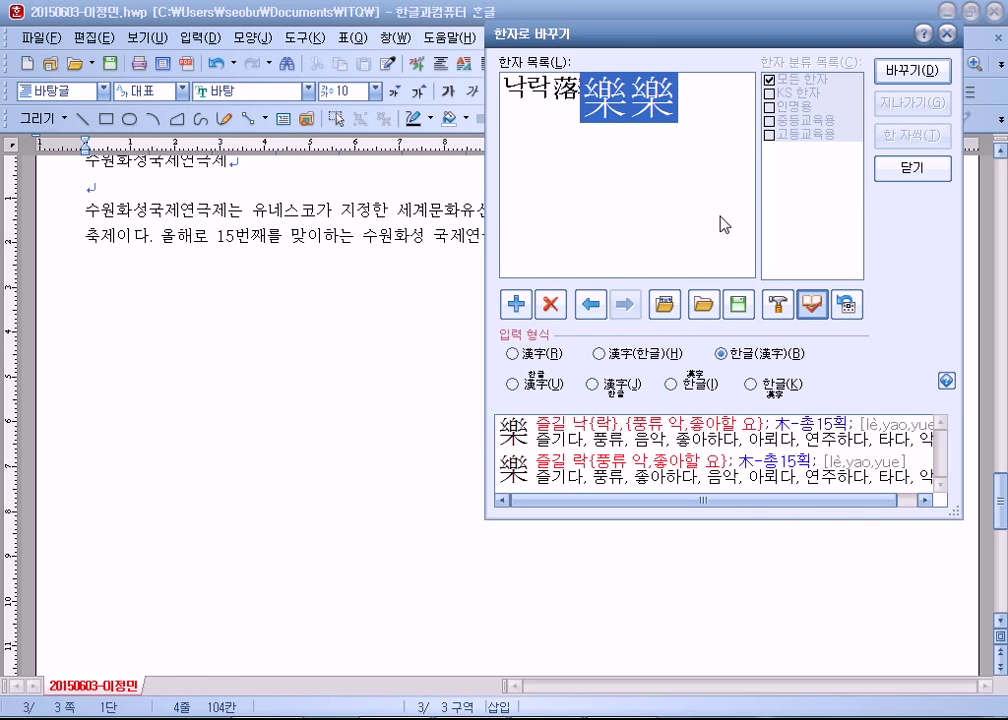
key(Return)
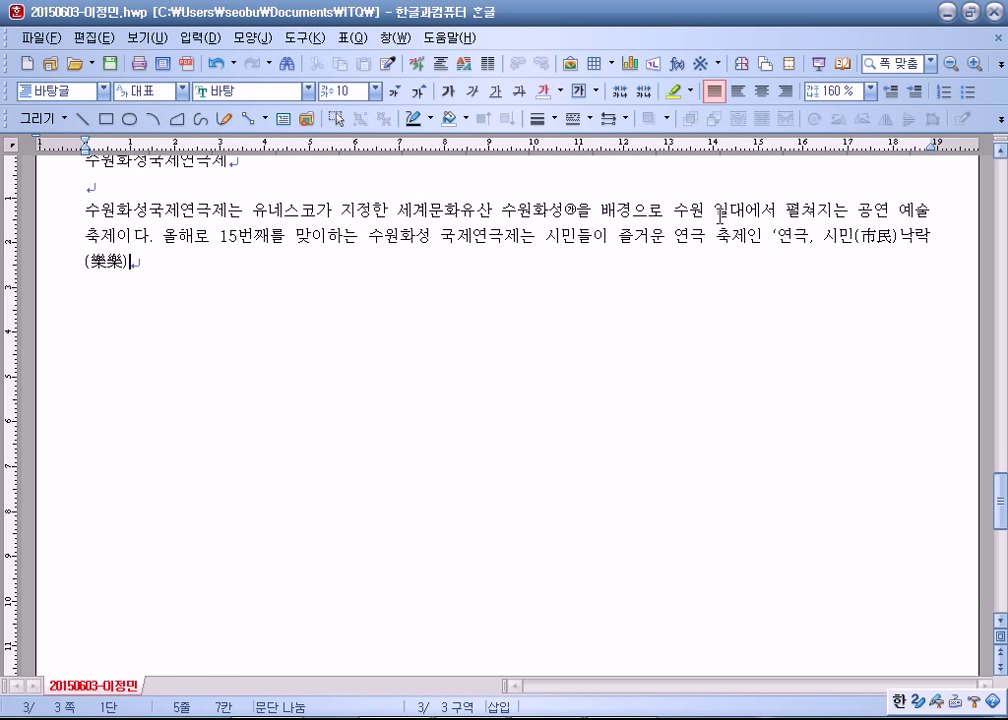
Type '이라는 타이틀로 시민들에게 즐거움과 감동을 선사할 국내의 유수한 단체들의 다채로운 공연과'
text('이런ㄴ)
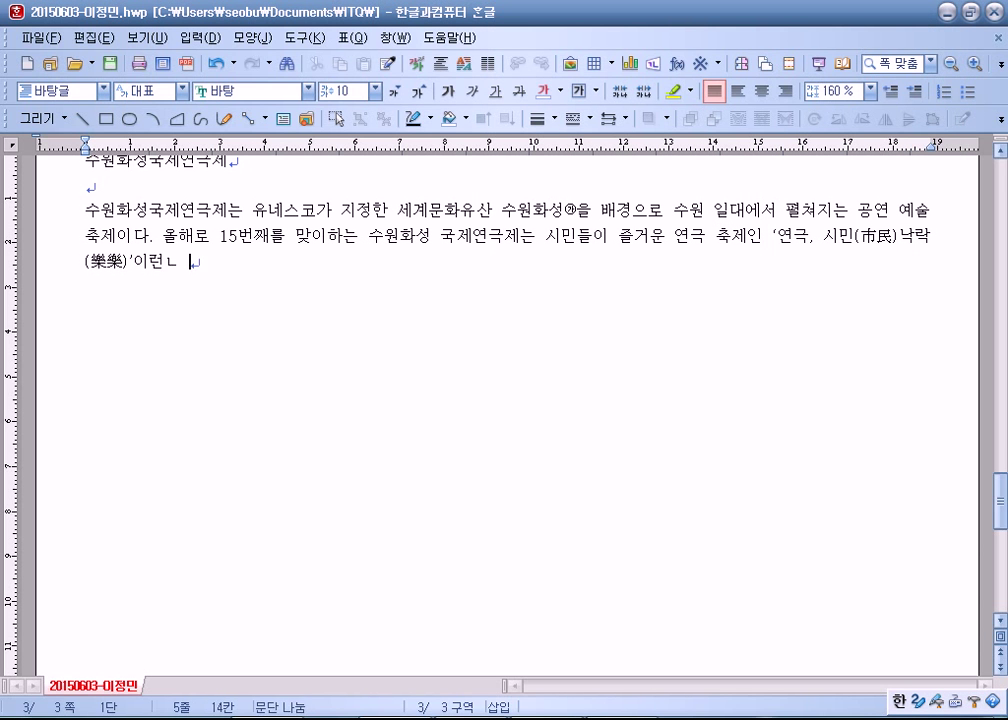
key(BackSpace)
key(BackSpace)
key(BackSpace)
text(라는 타이틀로 )
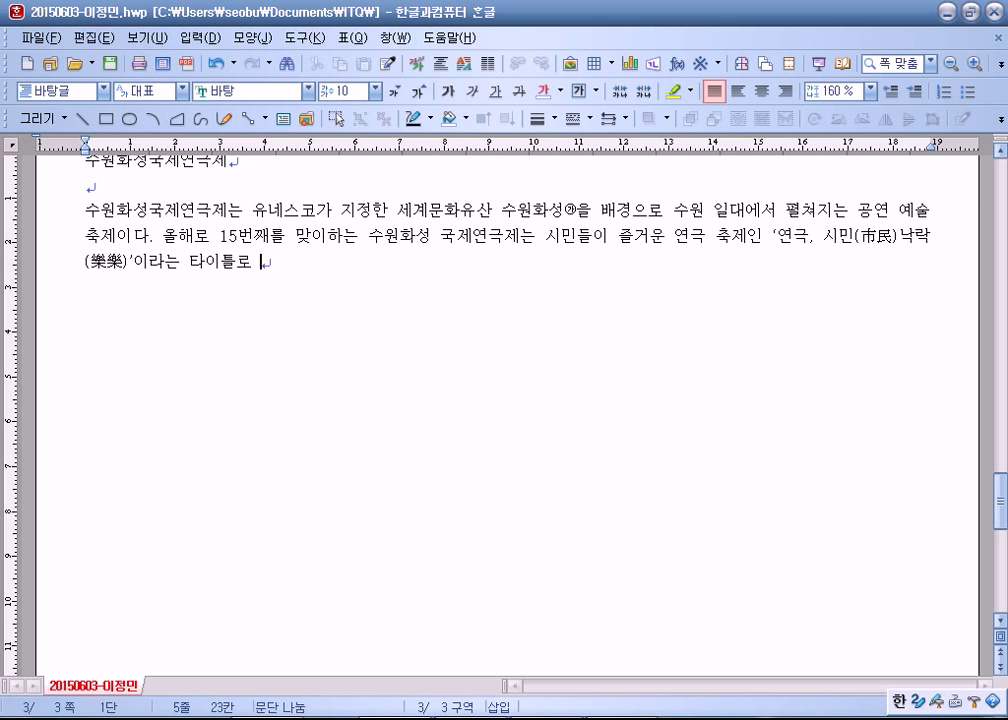
text(시미ㄴ들에게 즐거)
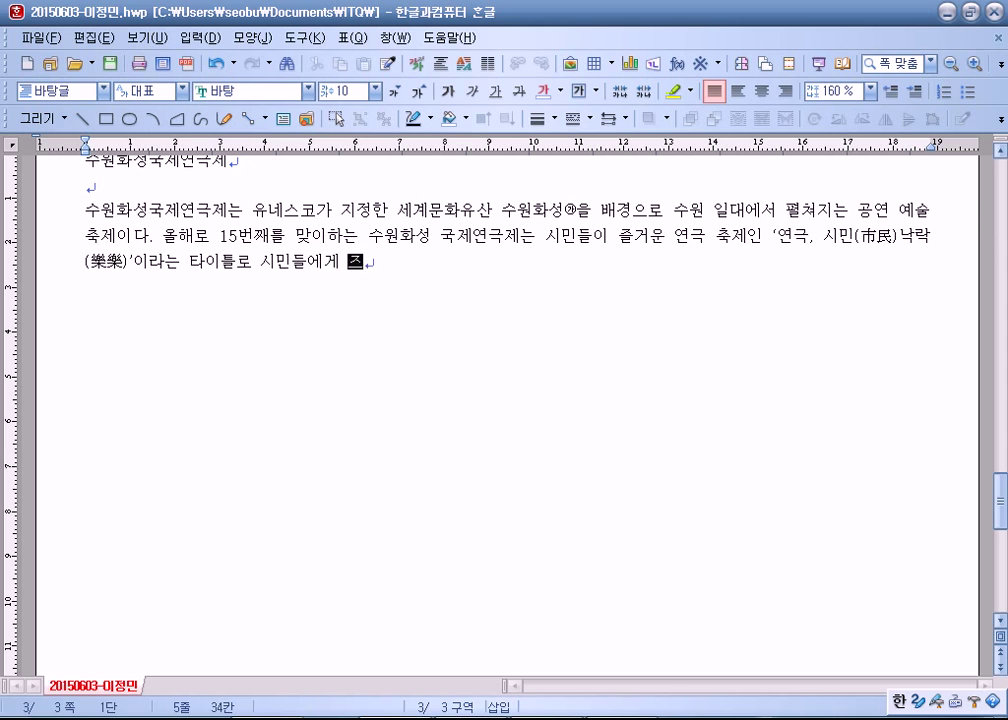
text(운ㅁ과 감동으)
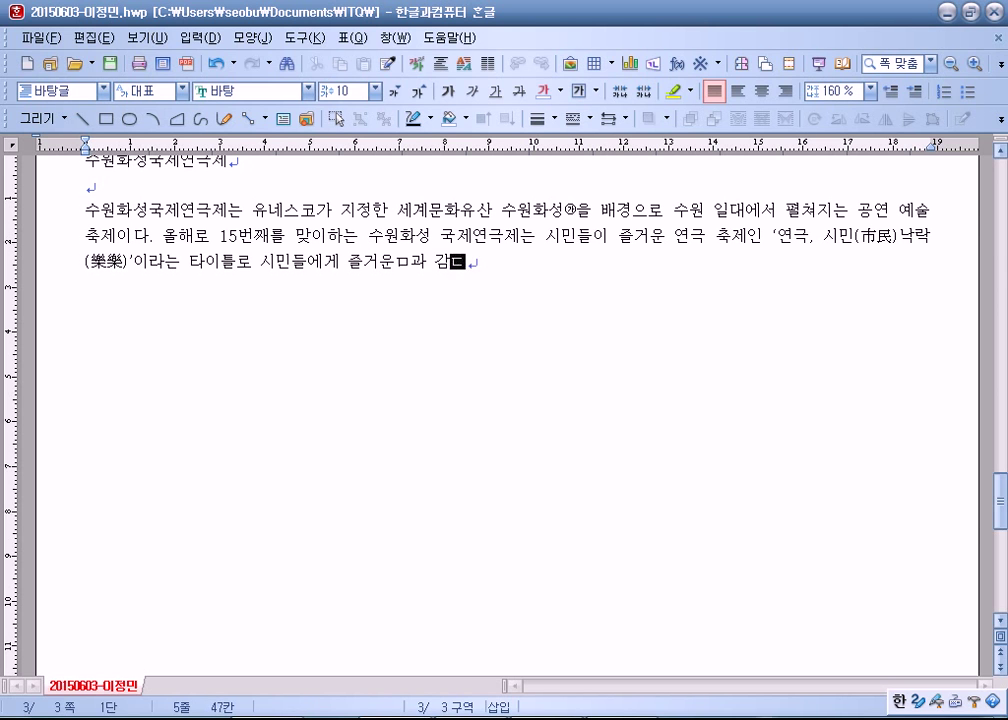
text(ㄹ 선사할 구)
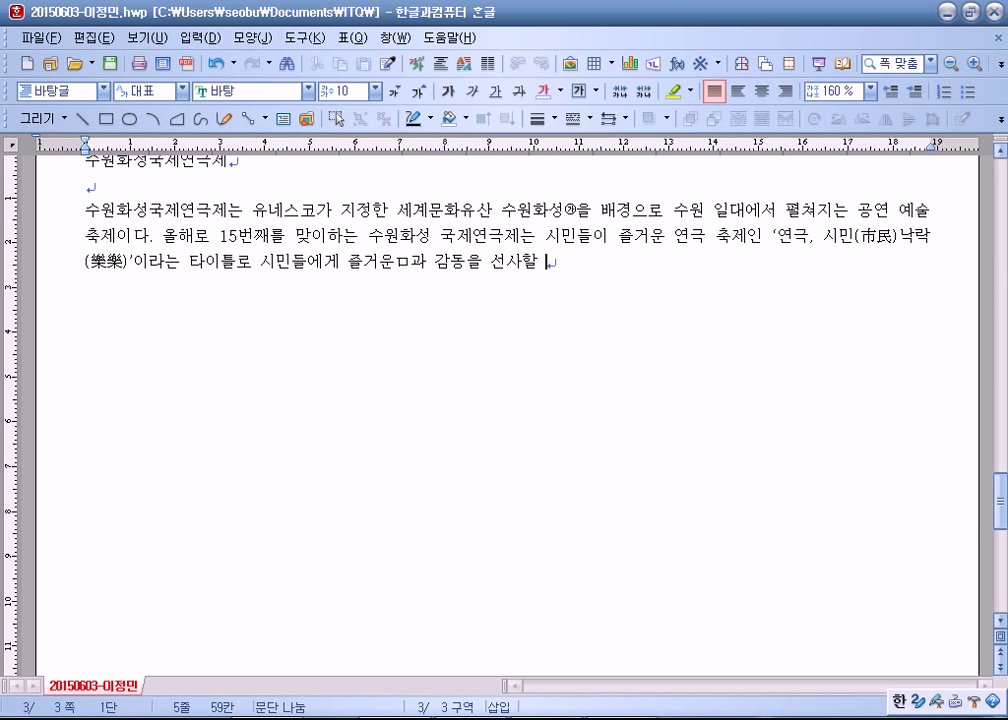
text(ㄱ내)
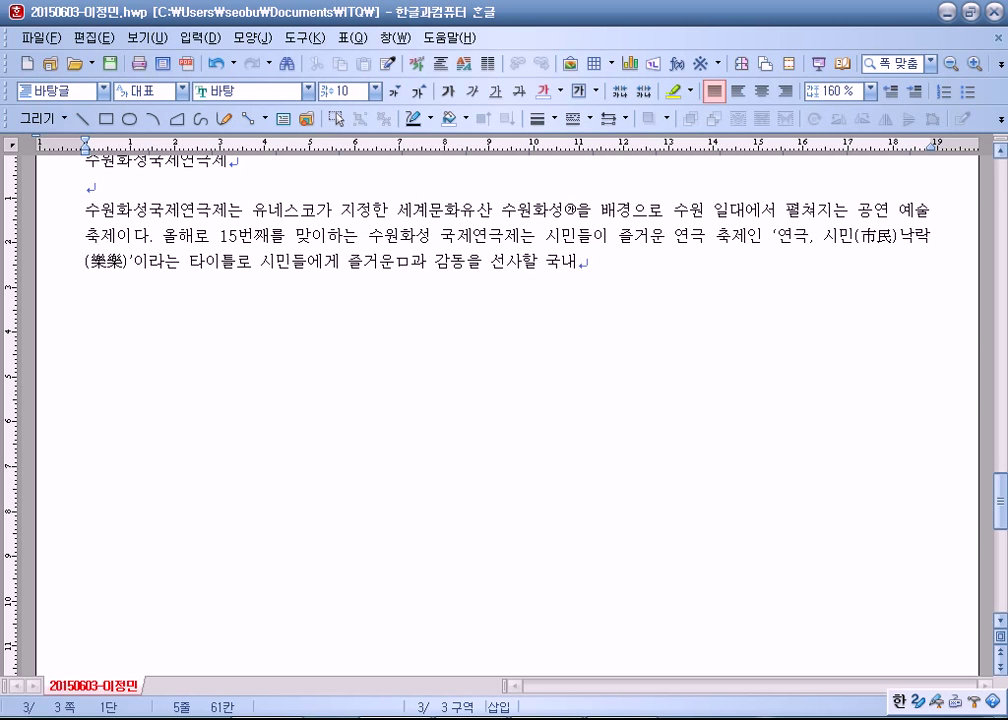
text(의 유수)
text(하ㄴ ㅈ)
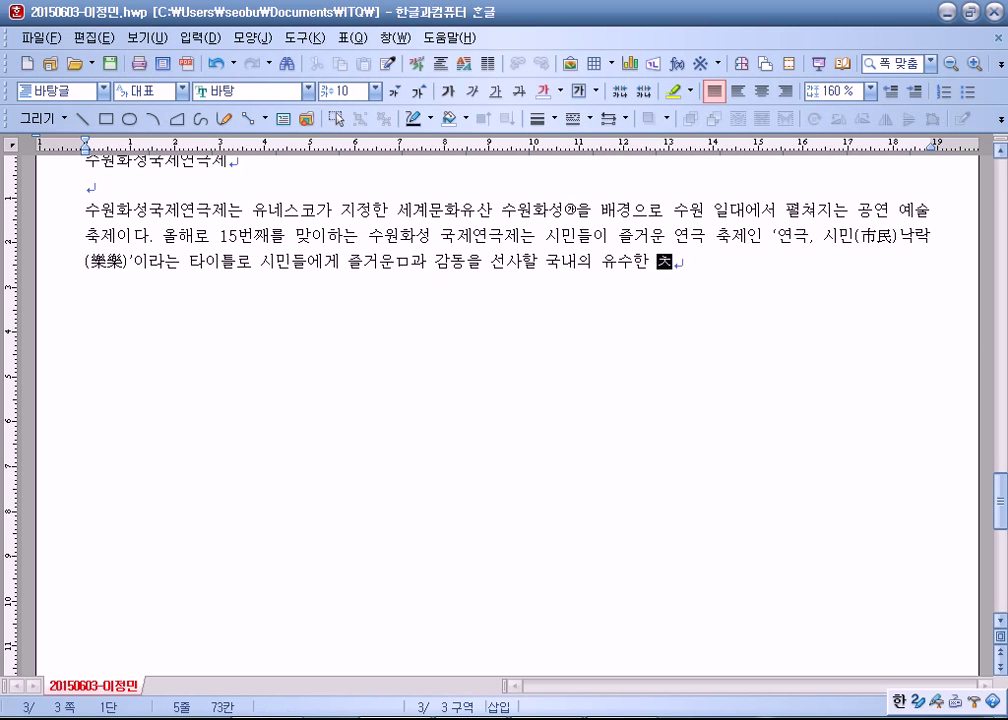
text(ㅏㄴ체들로.)
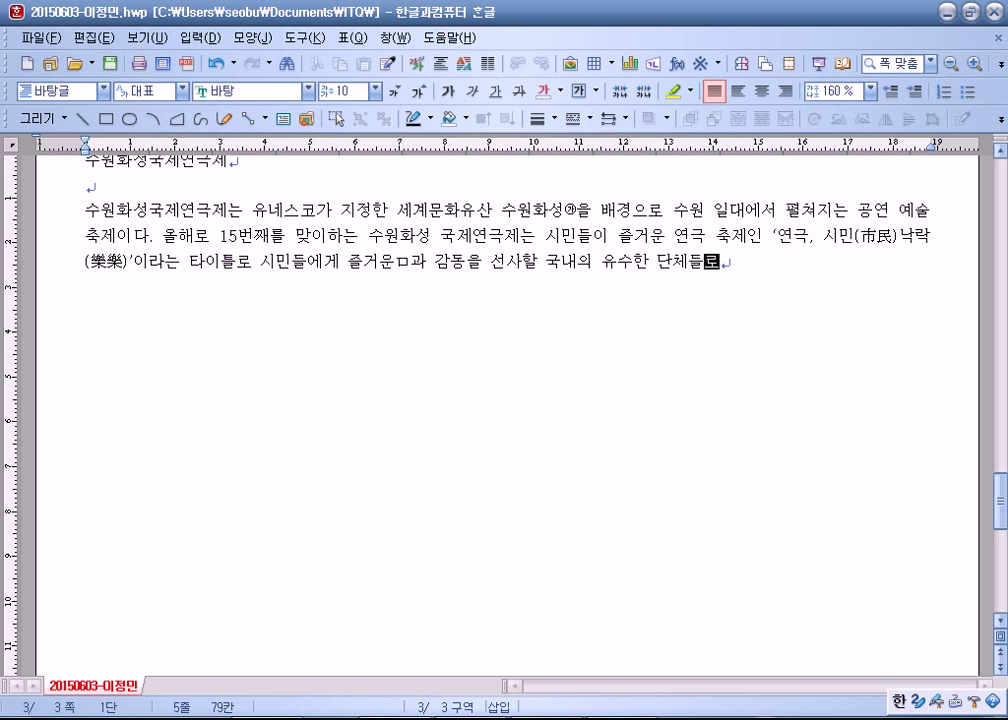
key(BackSpace)
key(BackSpace)
key(BackSpace)
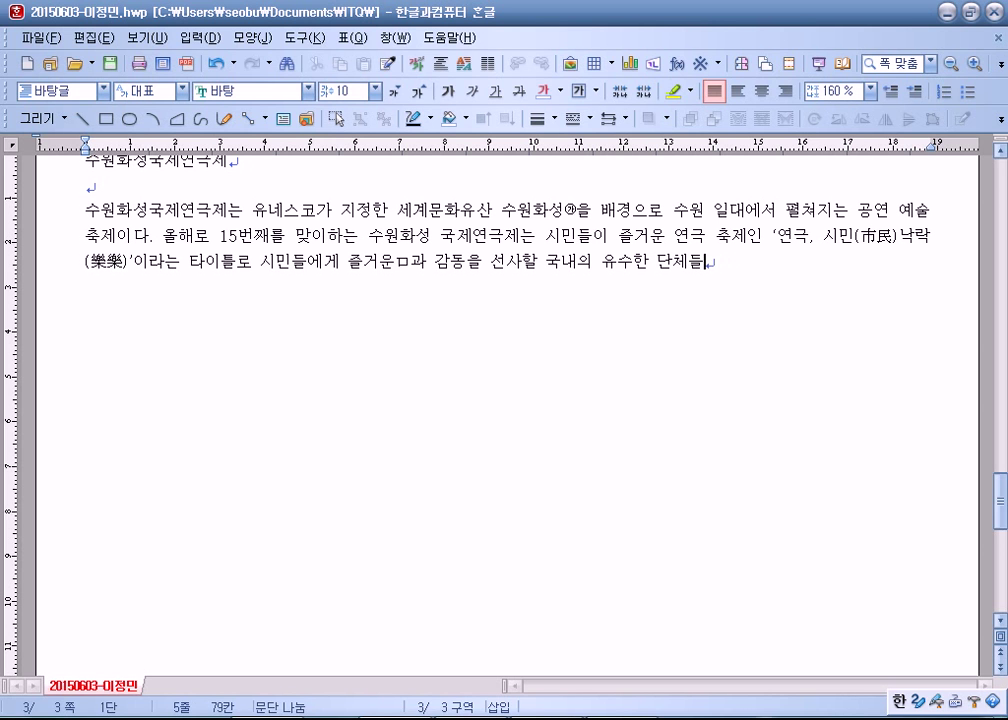
text(들의 다)
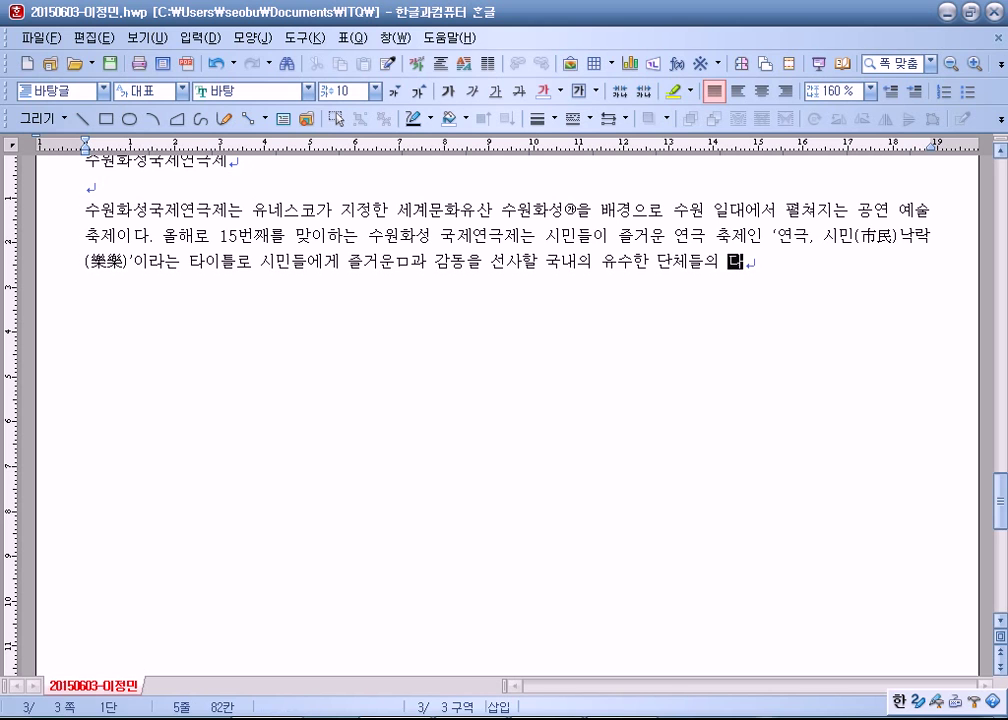
text(채로운 )
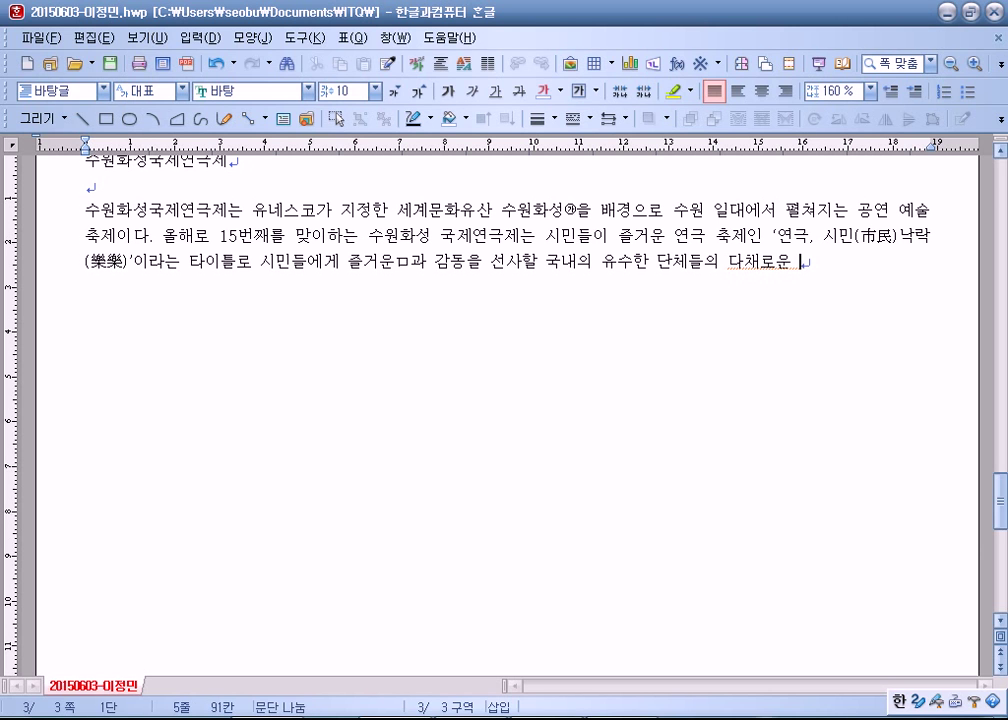
text(공연)
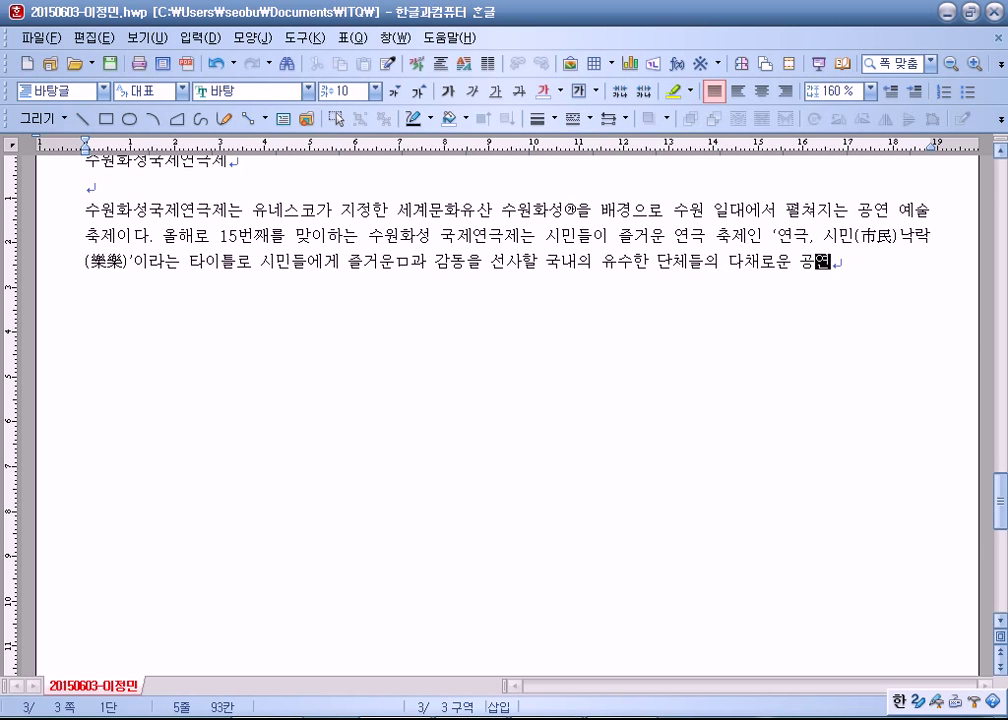
text(과 심민들이 )
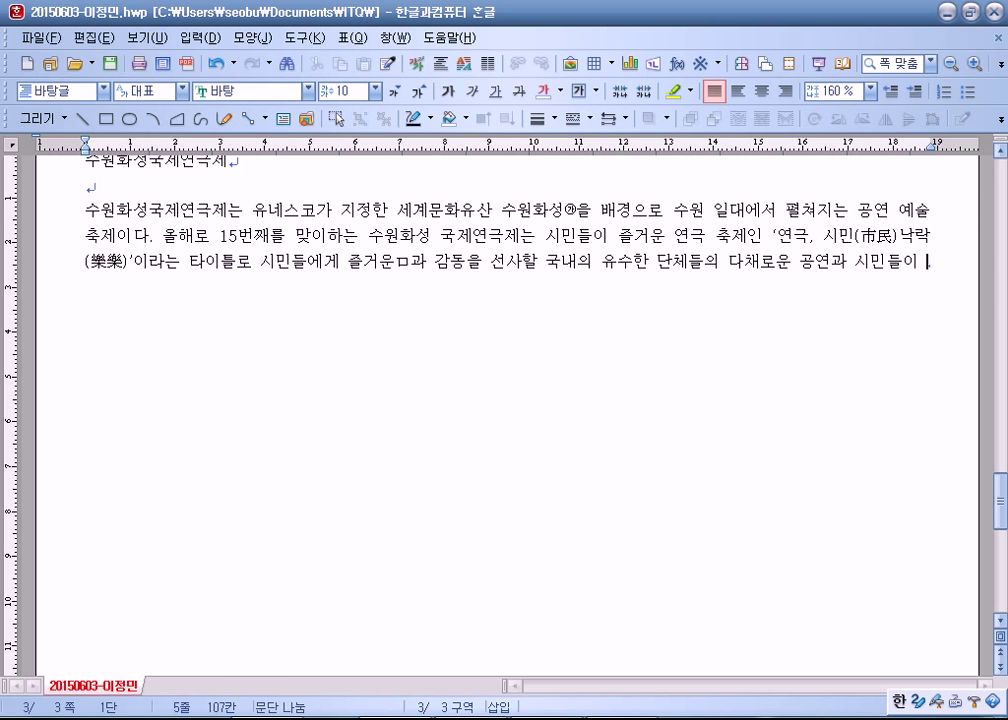
text(직접 제작하고)
Finish the paragraph with '시민들이 직접 제작하고 공연하는 시민 초청 연극이 함께 열리게 된다.'
key(Hangul)
text(d)
key(BackSpace)
key(Hangul)
text(공연)
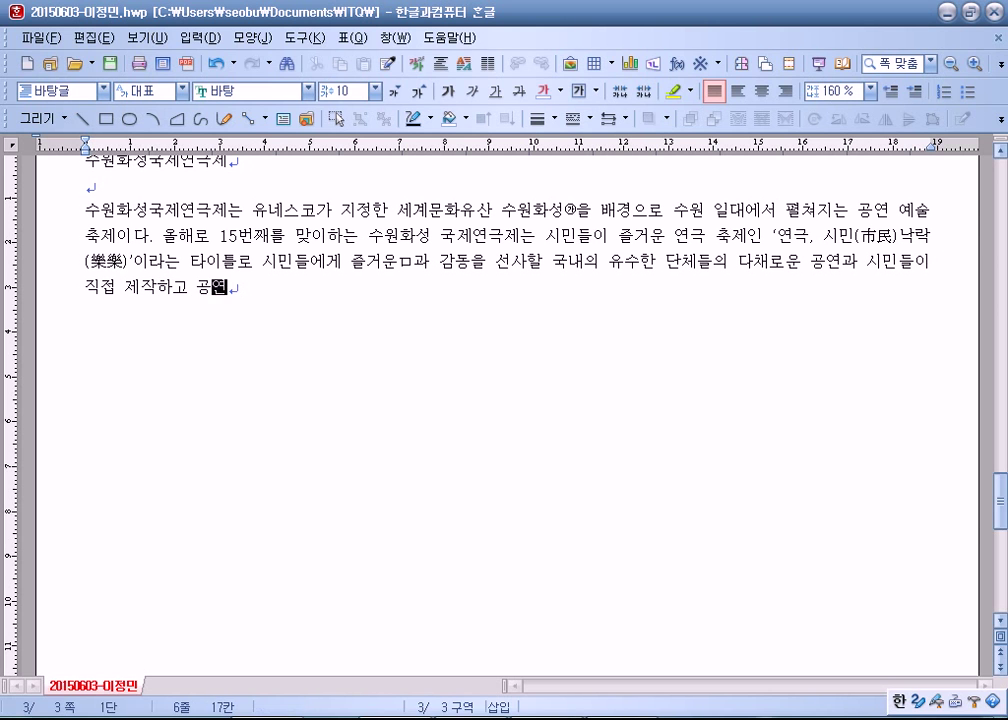
text(하는 시민 추처)
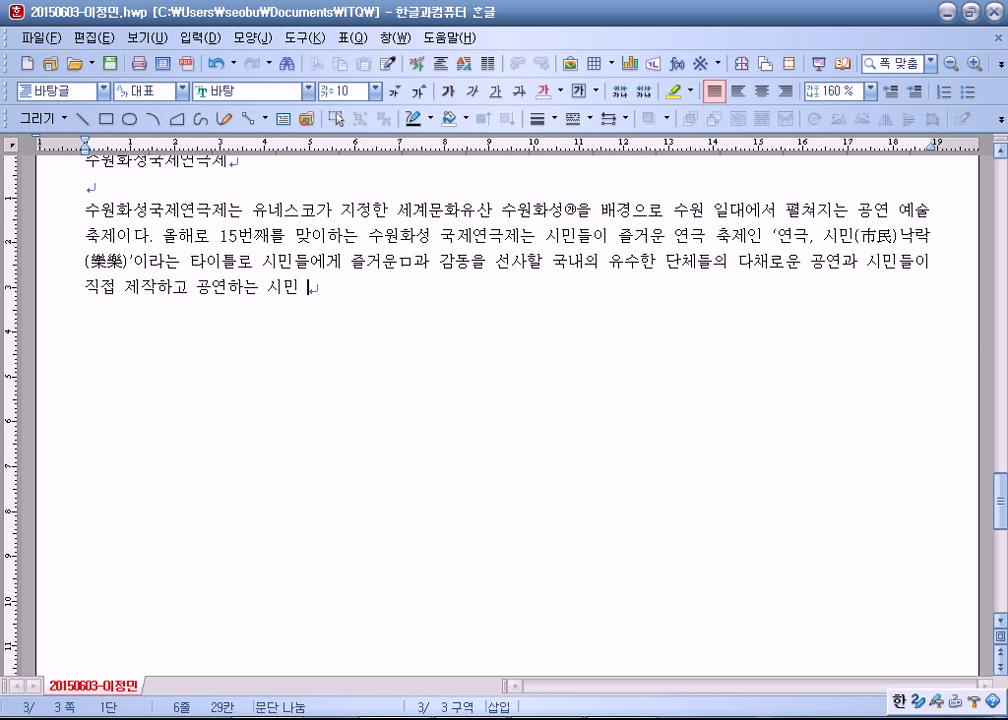
key(BackSpace)
key(BackSpace)
text(초청 연극이 ㅎ)
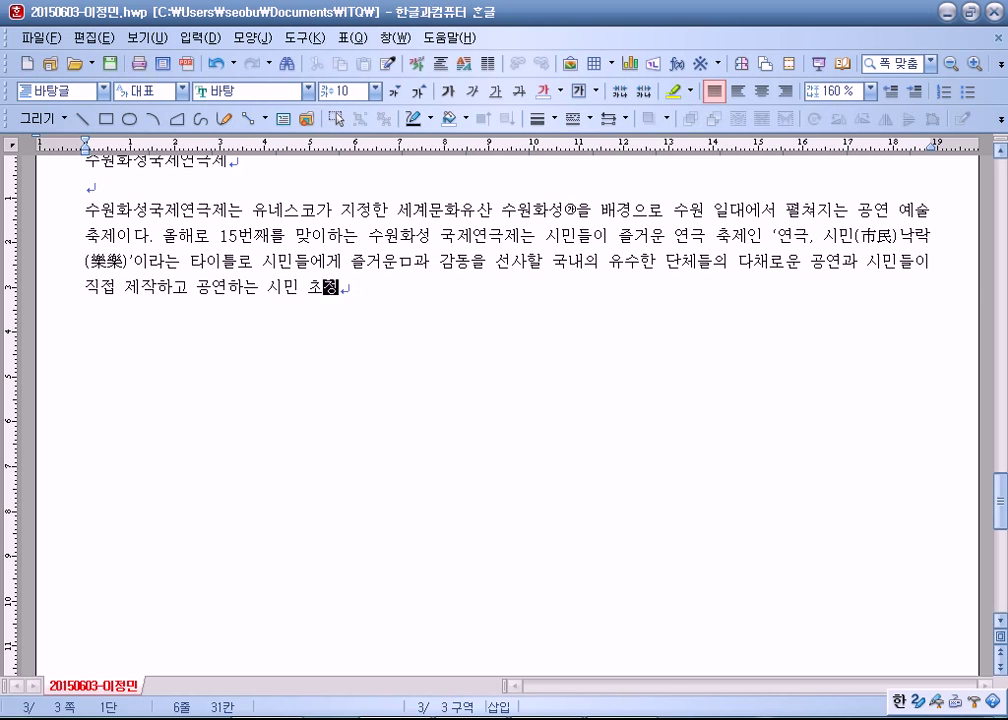
text(함께 )
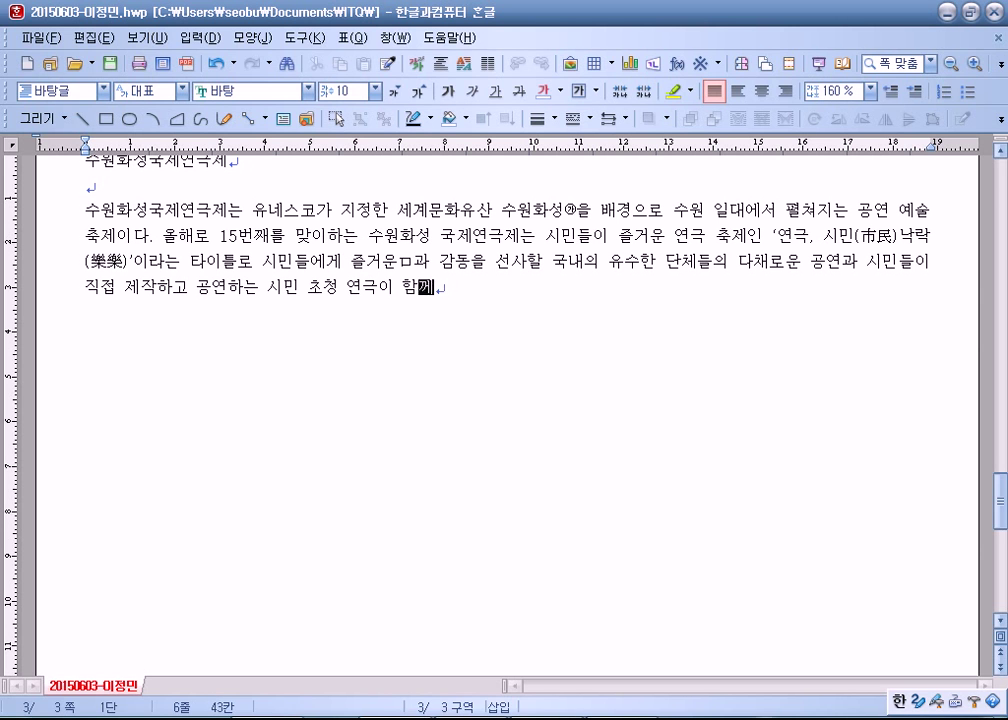
text(열ㄹ)
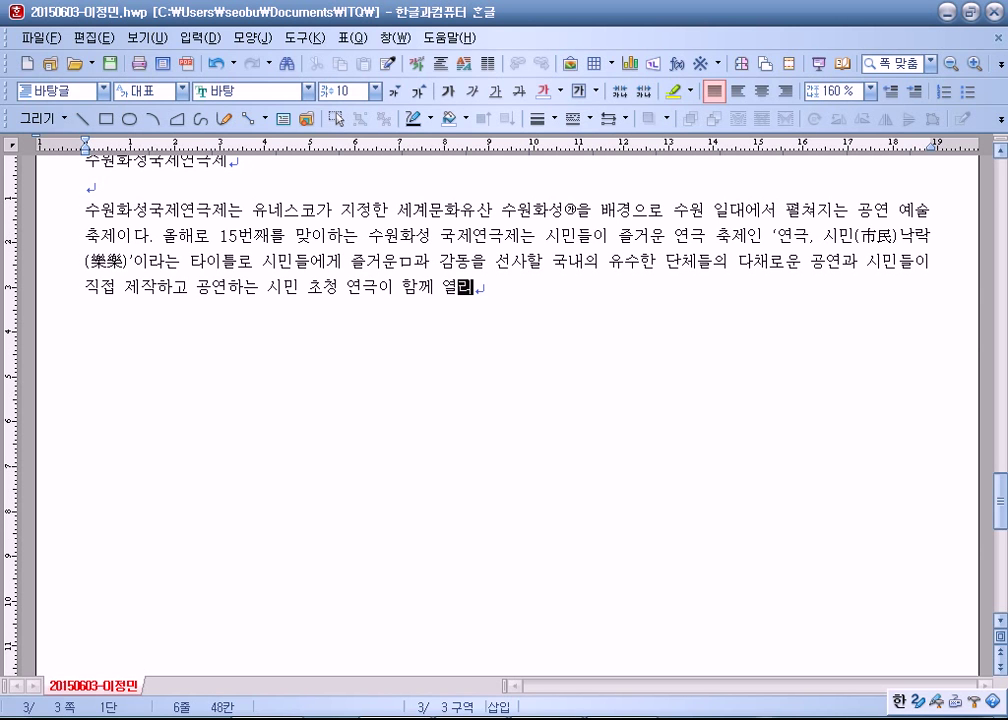
text(게 도)
text(다.)
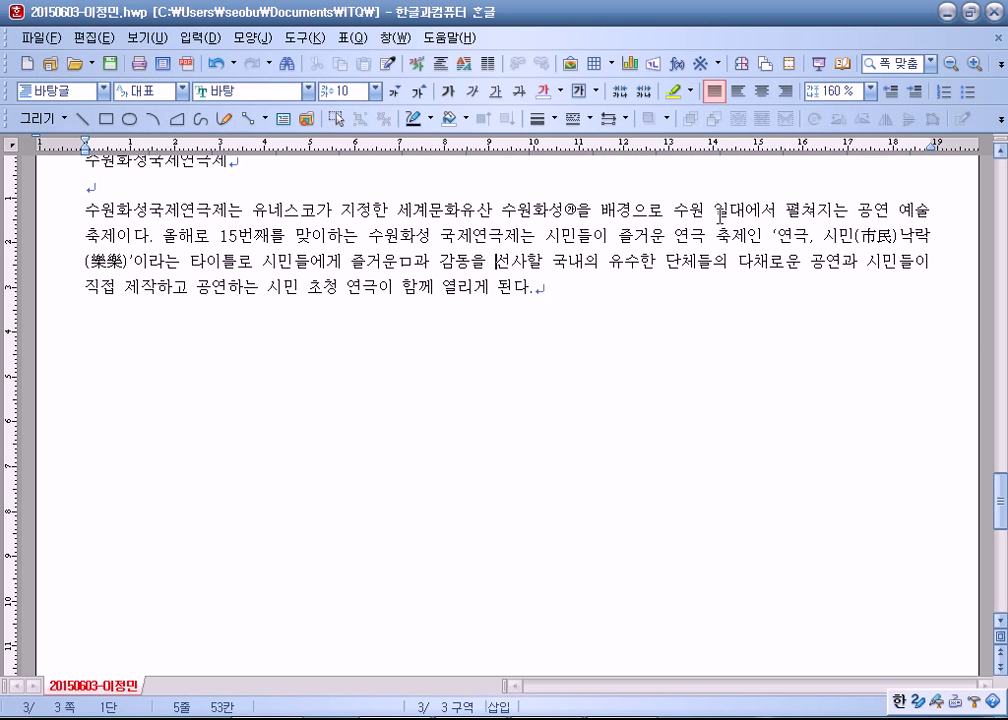
Remove the stray ㅁ after 즐거운 and start a new paragraph below
click(350, 262)
key(Right)
key(Right)
key(Right)
key(Right)
key(BackSpace)
key(End)
key(Down)
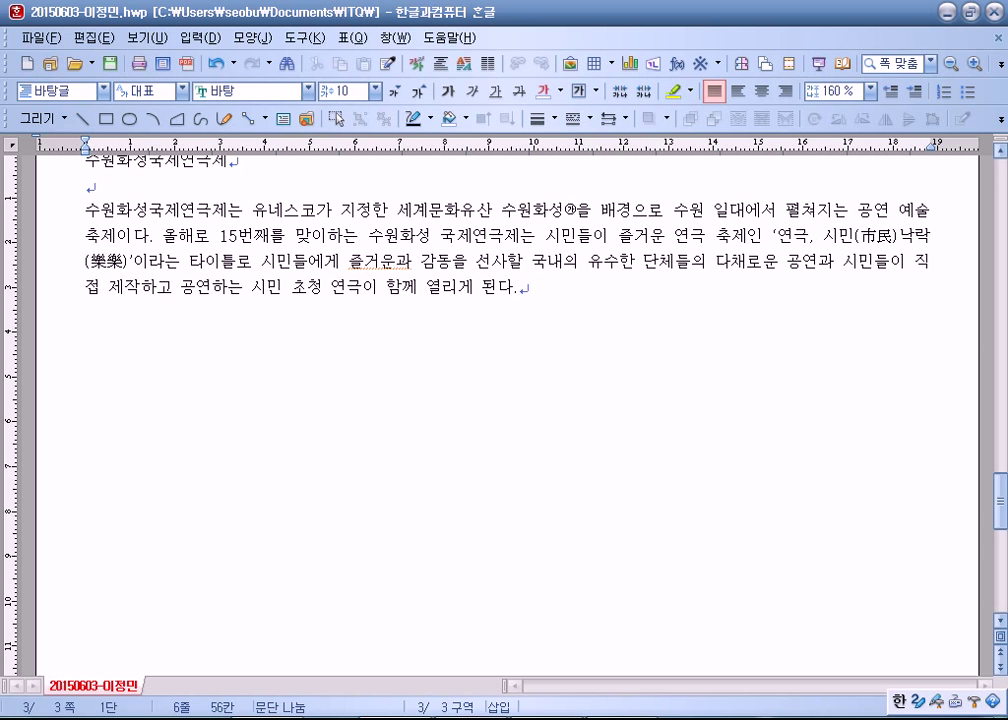
key(Return)
Begin the second paragraph with '연극 공연뿐만 아니라 현대 사회를' and correct 즐거운과 to 즐거움과
text(연)
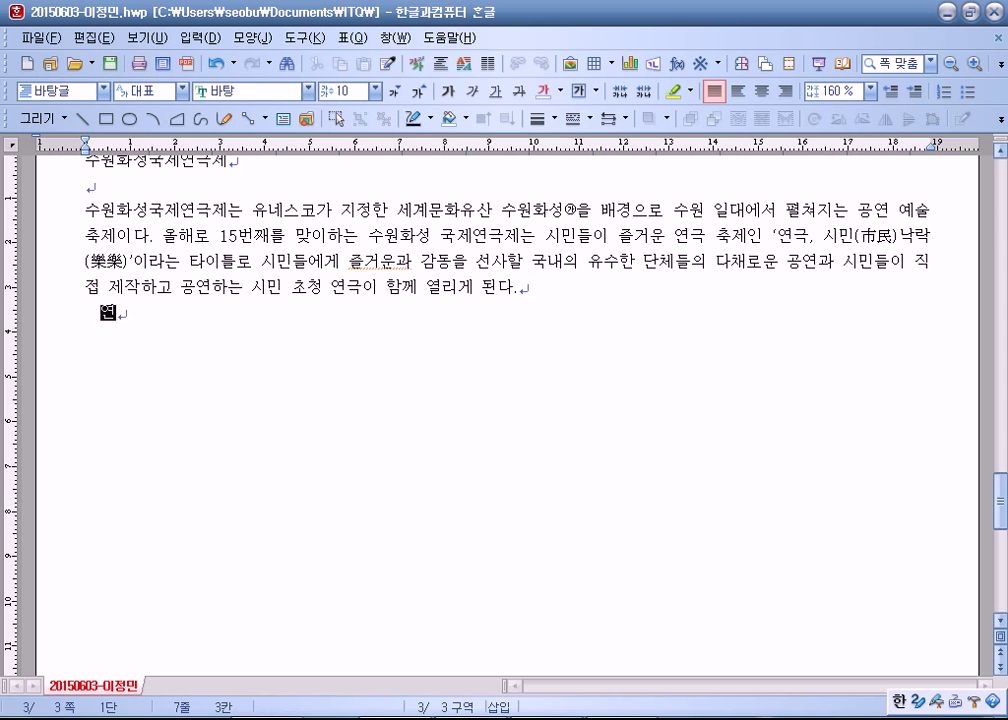
text(극 공연뿐)
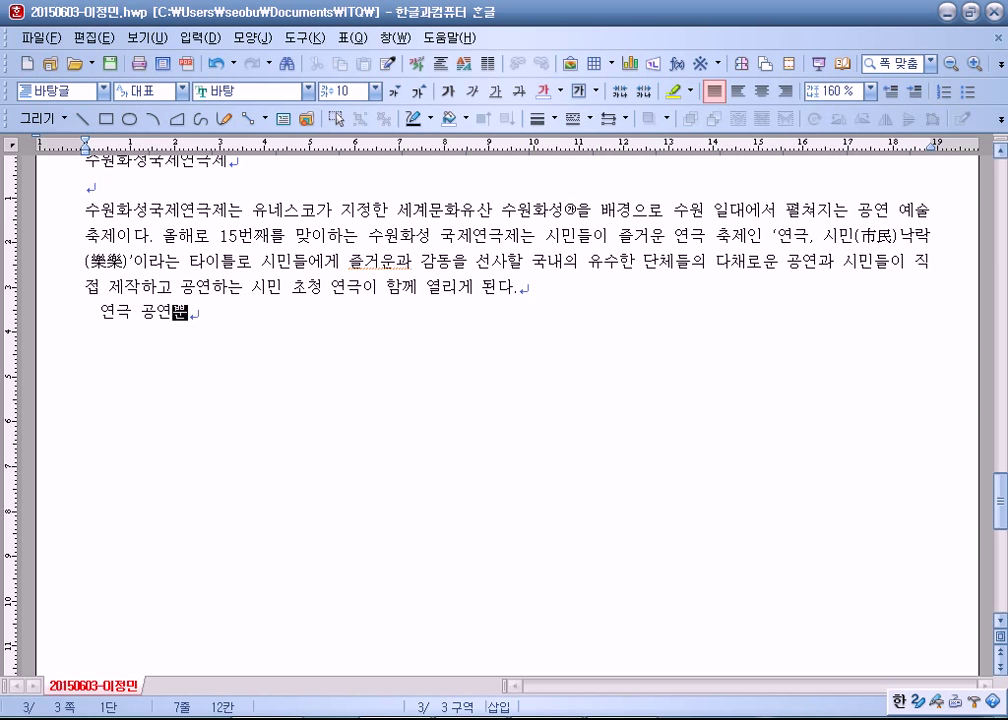
text(만 아니라)
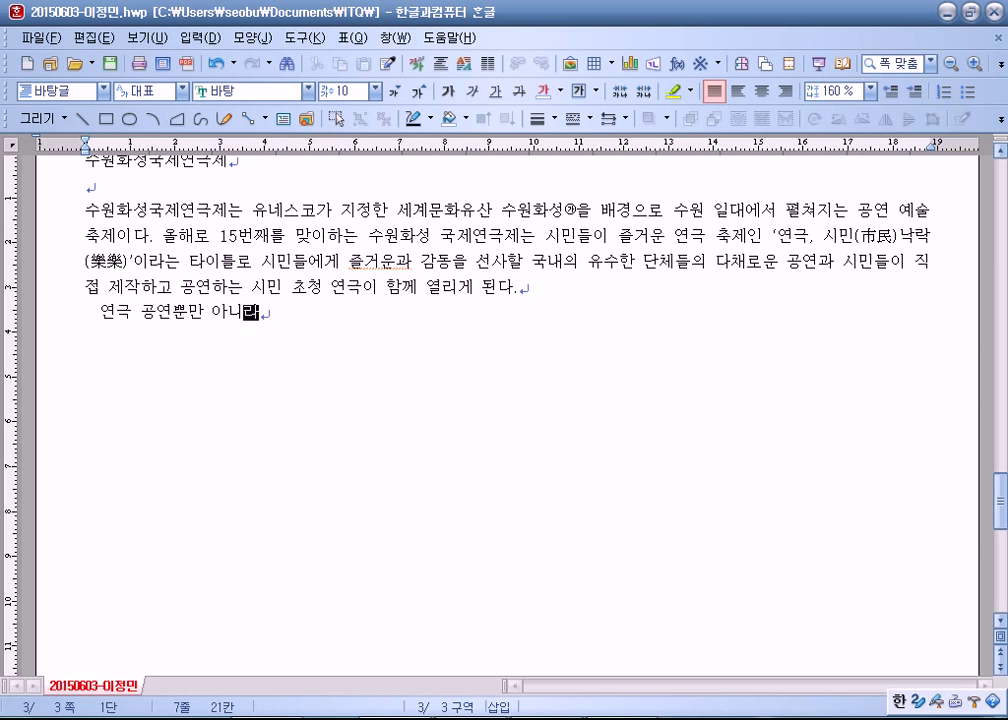
text( 혀ㄴ대 사회를)
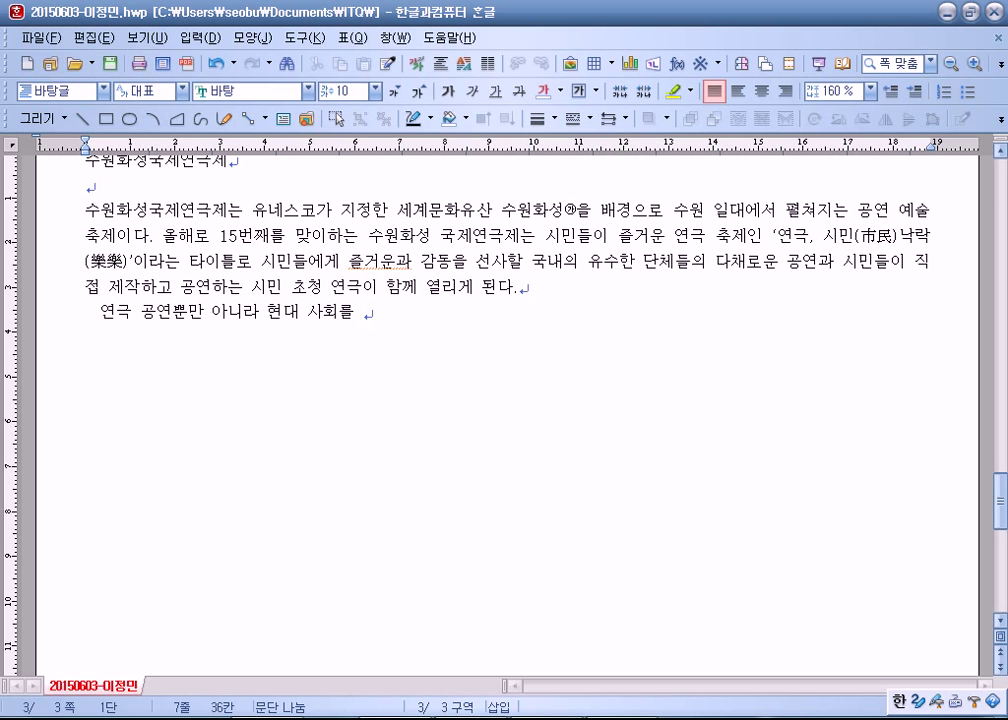
click(398, 262)
key(BackSpace)
text(움)
click(362, 312)
Add the sentence on the 교육연극 워크숍 and 시민 연극 교실, then begin '청각 장애인 배우'
text(살아가면서)
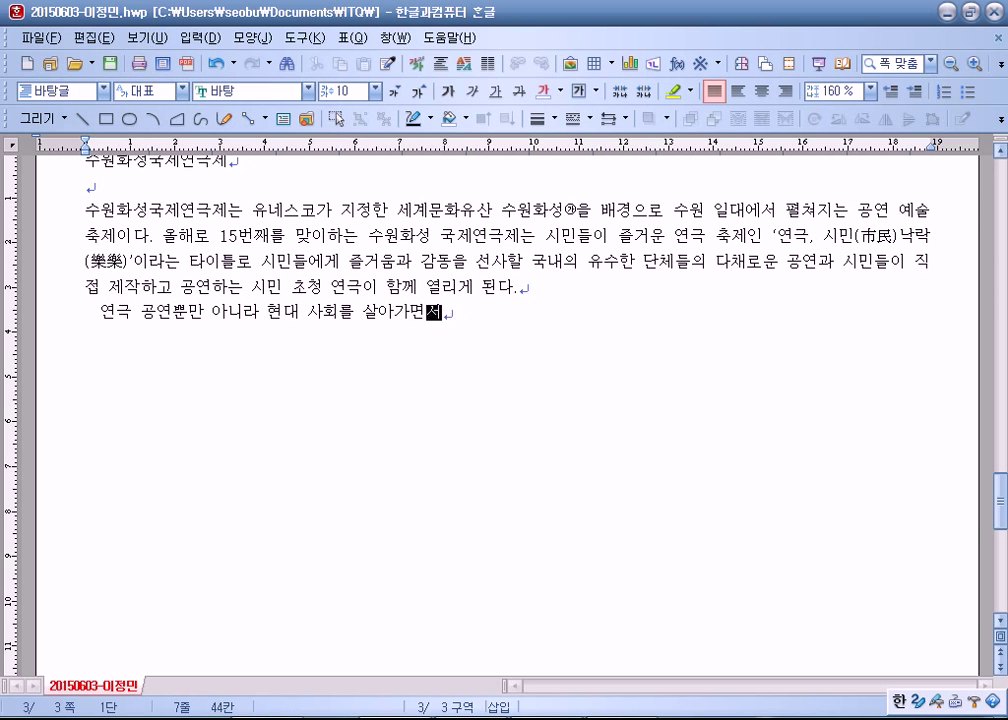
key(Hangul)
text(roid)
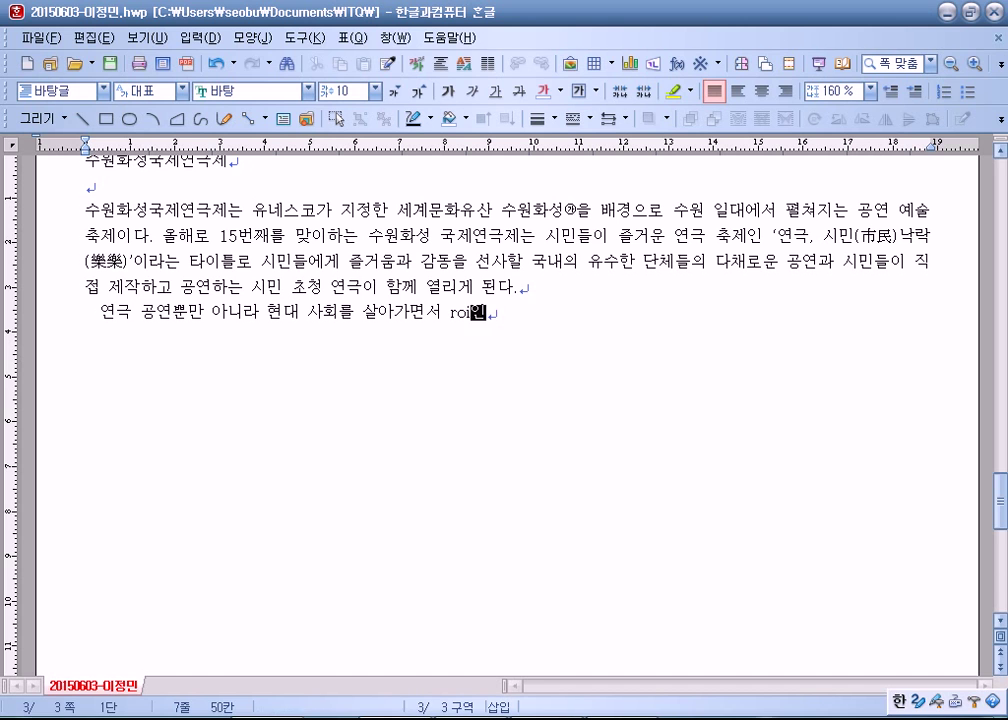
key(BackSpace)
key(BackSpace)
key(BackSpace)
text(o)
key(BackSpace)
key(BackSpace)
key(Hangul)
text(개인과 )
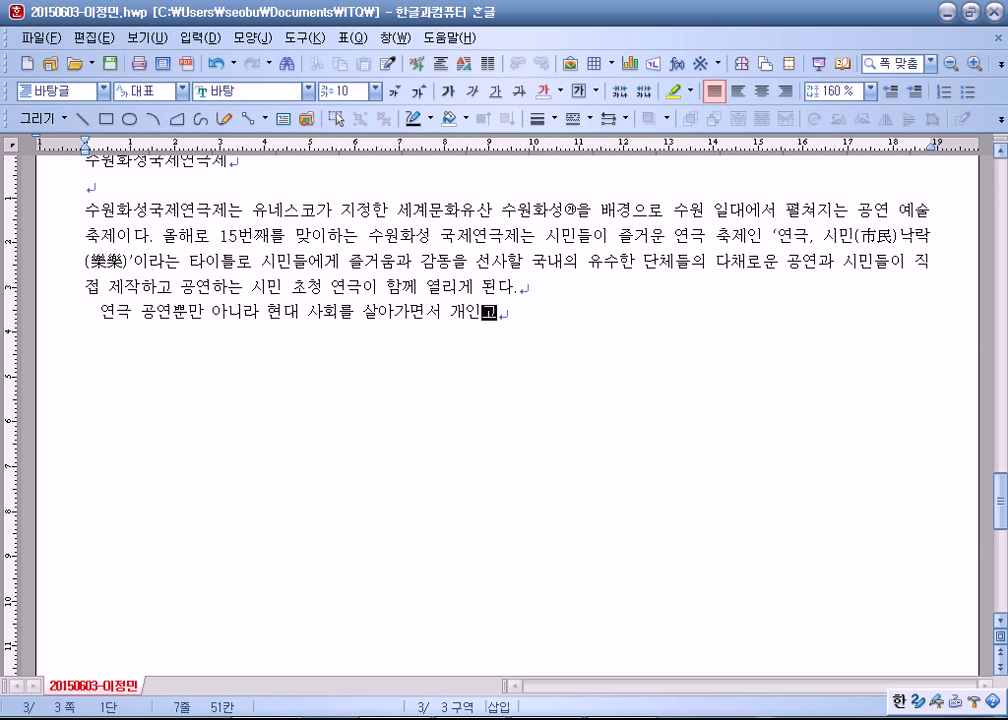
text(개인이)
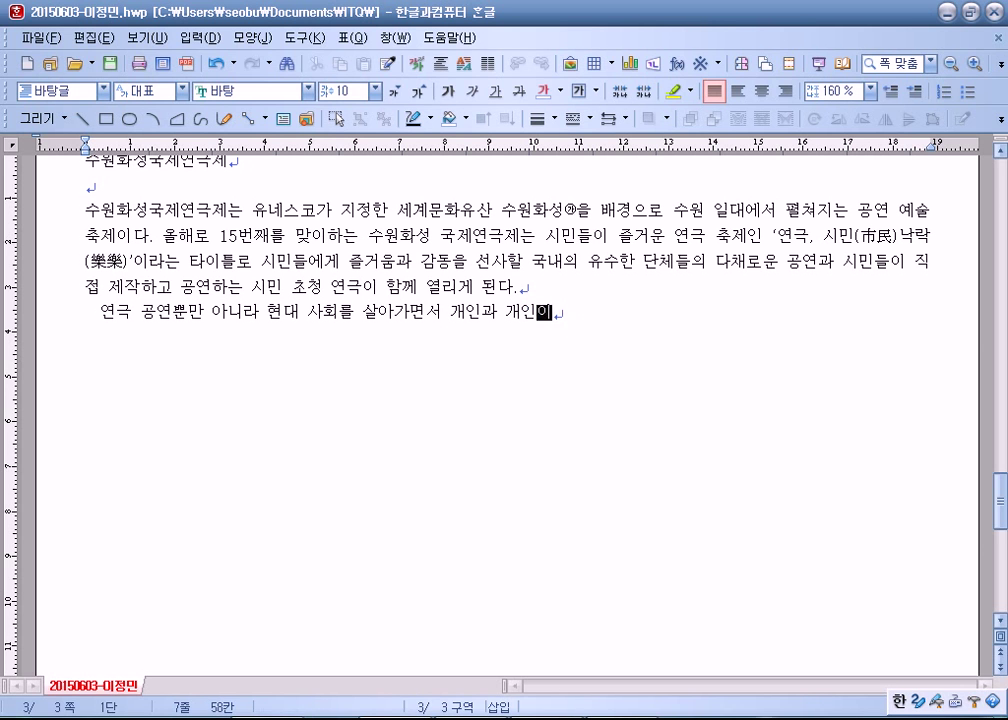
text( 서로 이해하고 원만하)
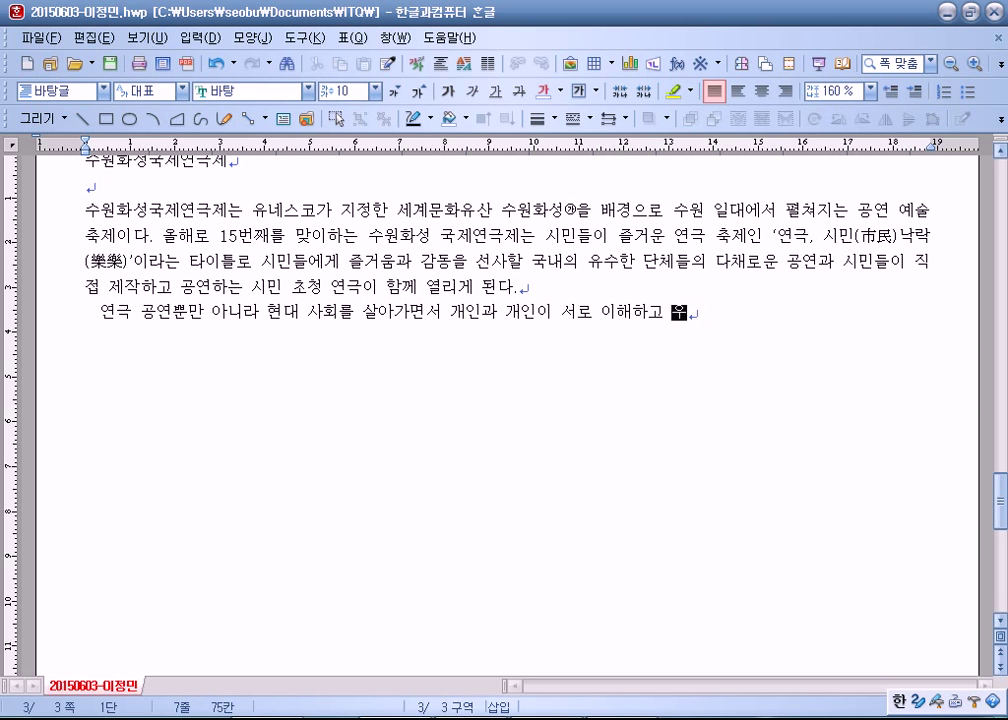
text(ㄴ 의사소통을)
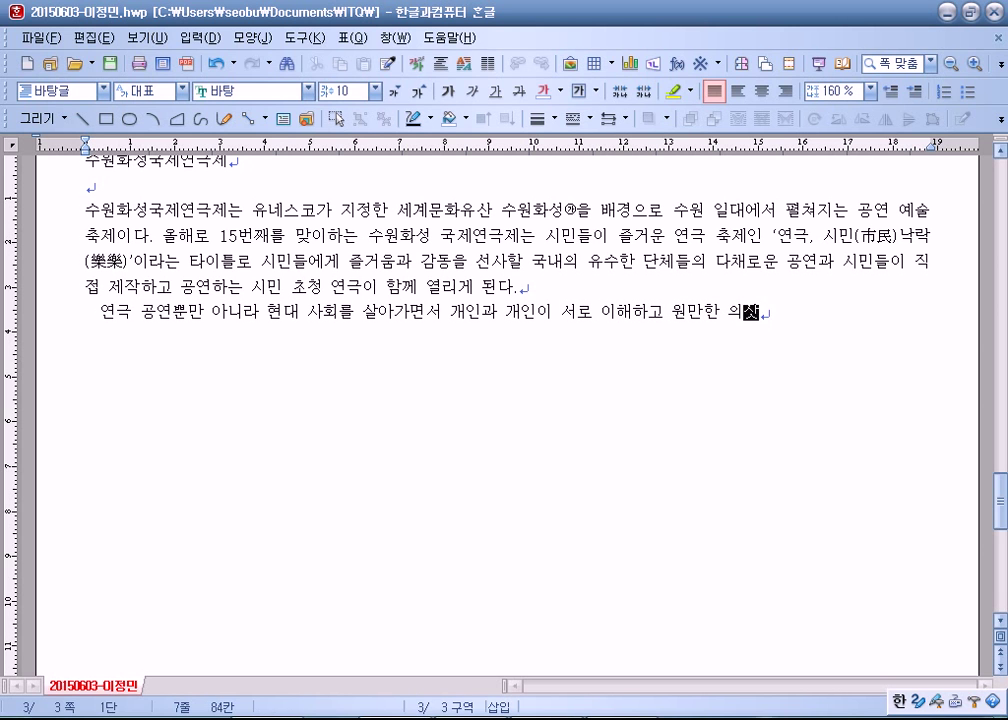
text( 하는 데)
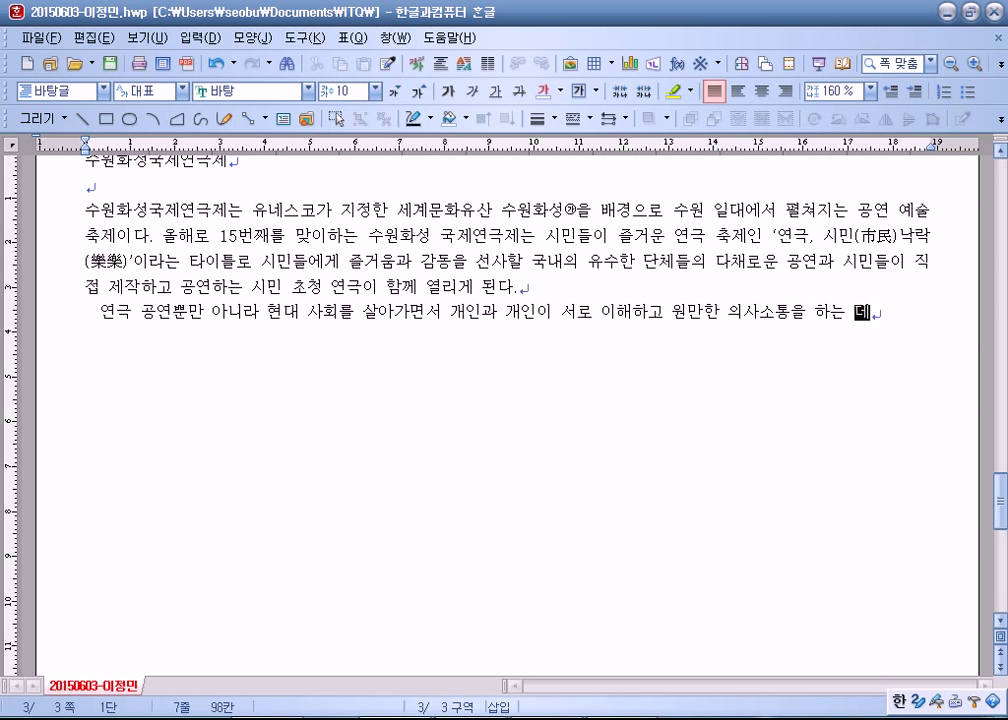
text( 도움이 되고자)
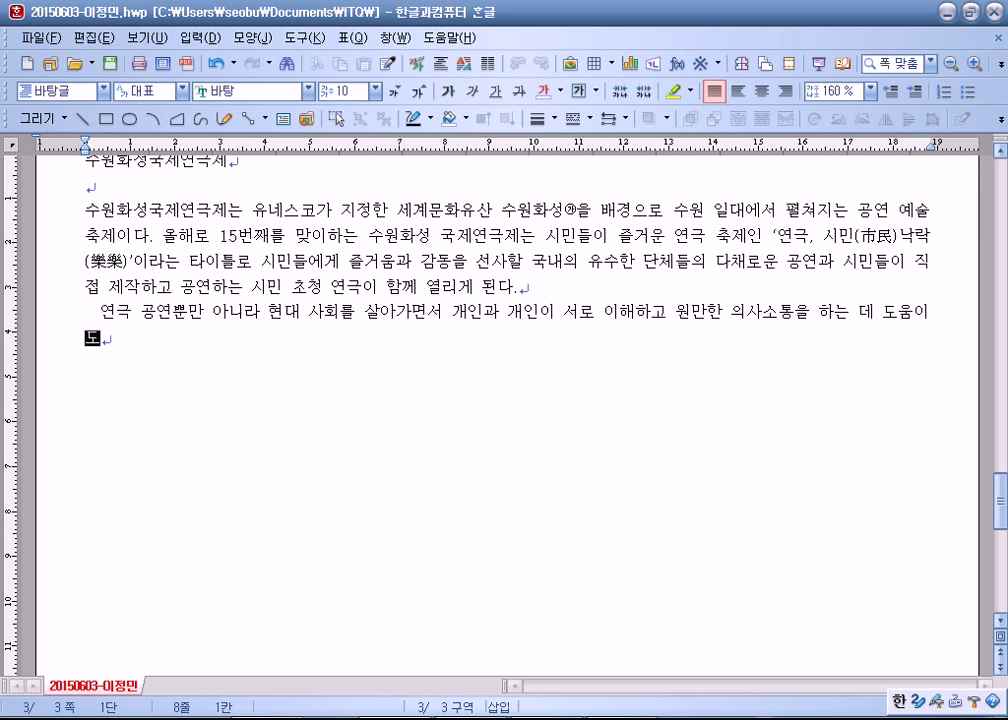
text( 교육)
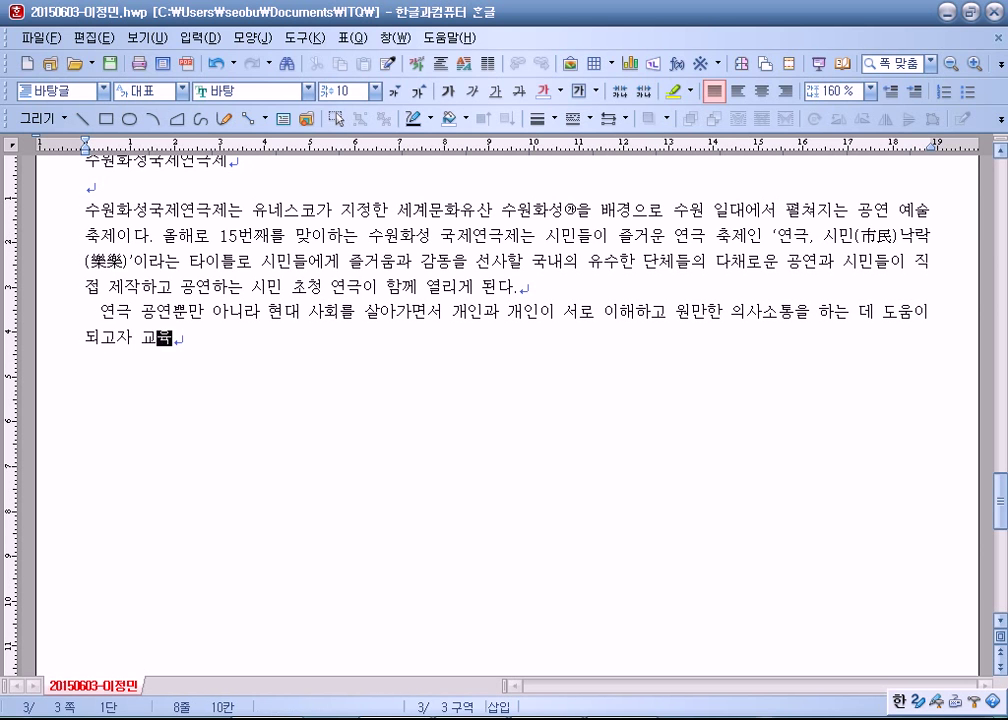
text(연극 워크숍)
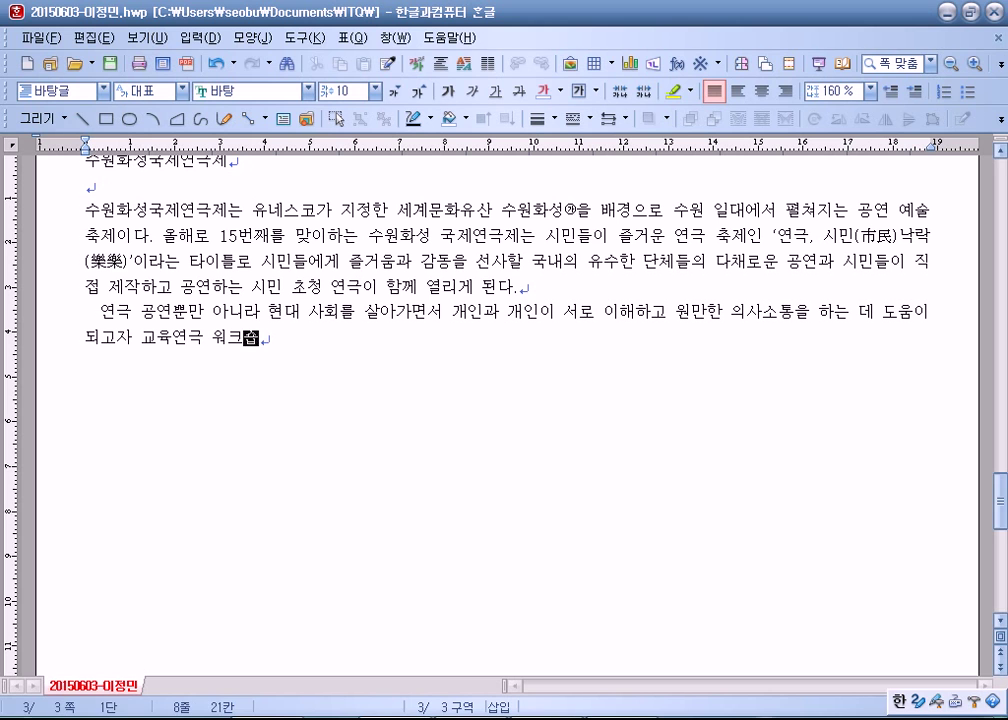
text(가과 ㅅ)
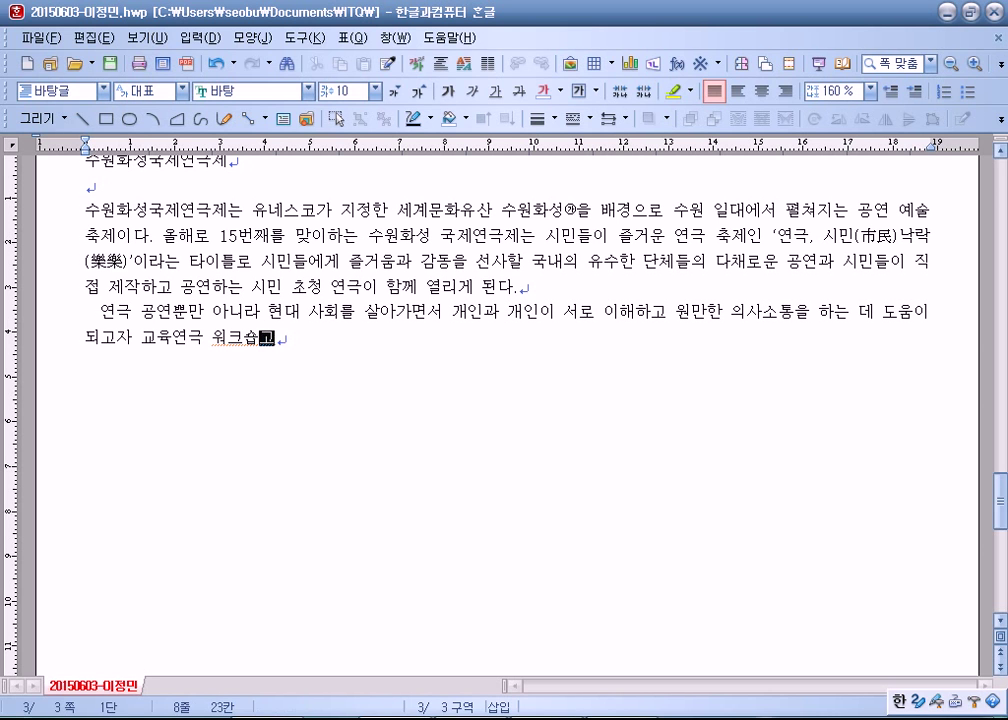
text(시민 연)
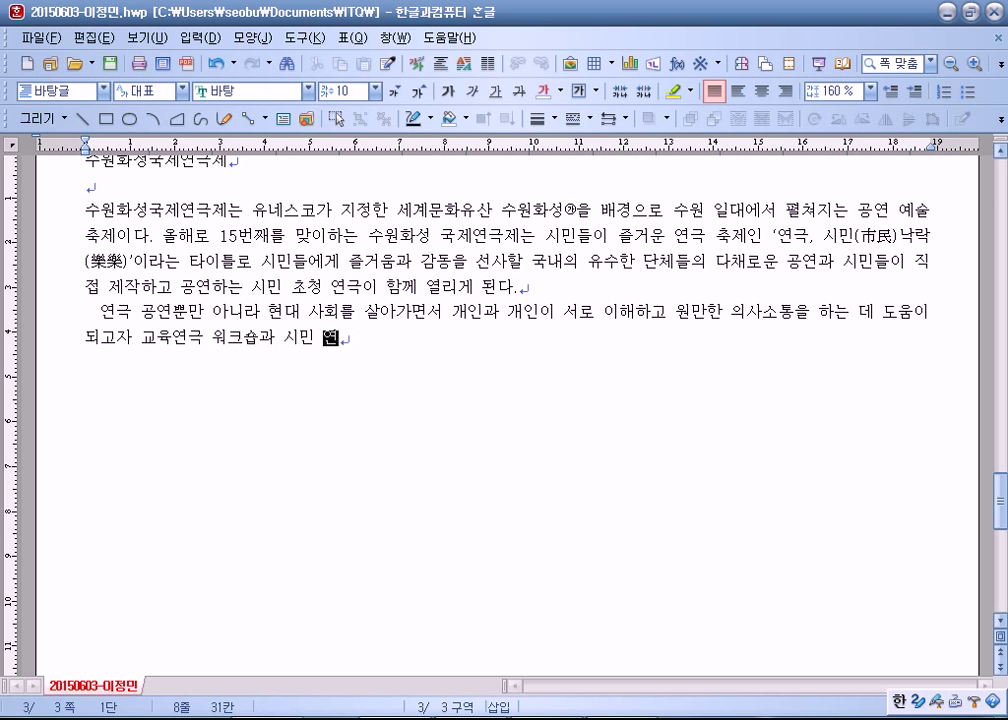
text(극 교실이 )
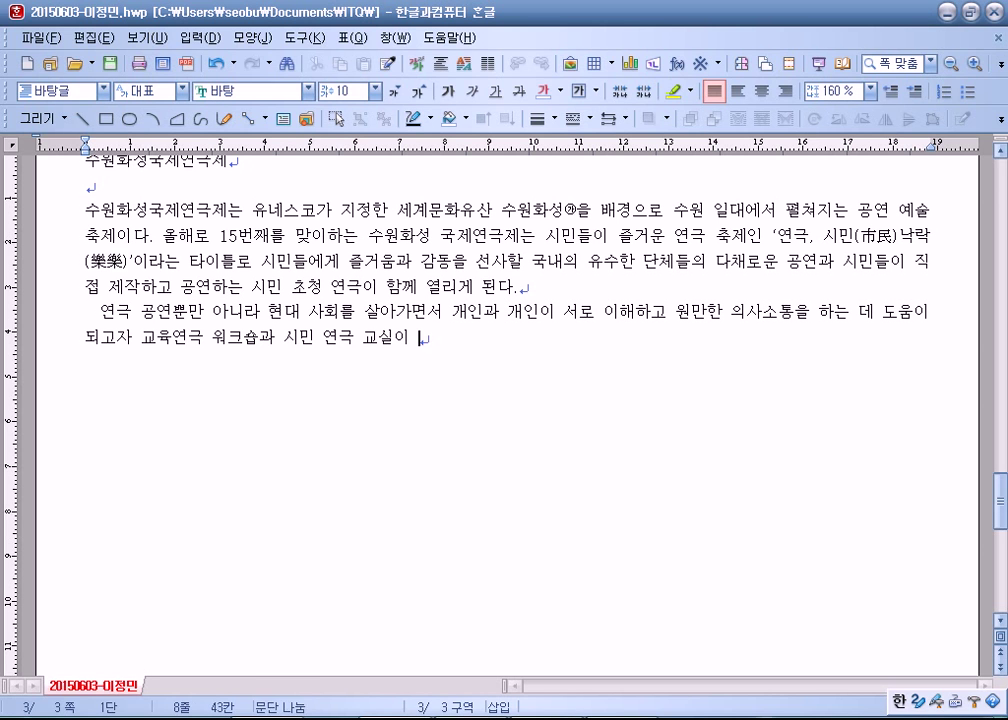
text(함께 개최될 예)
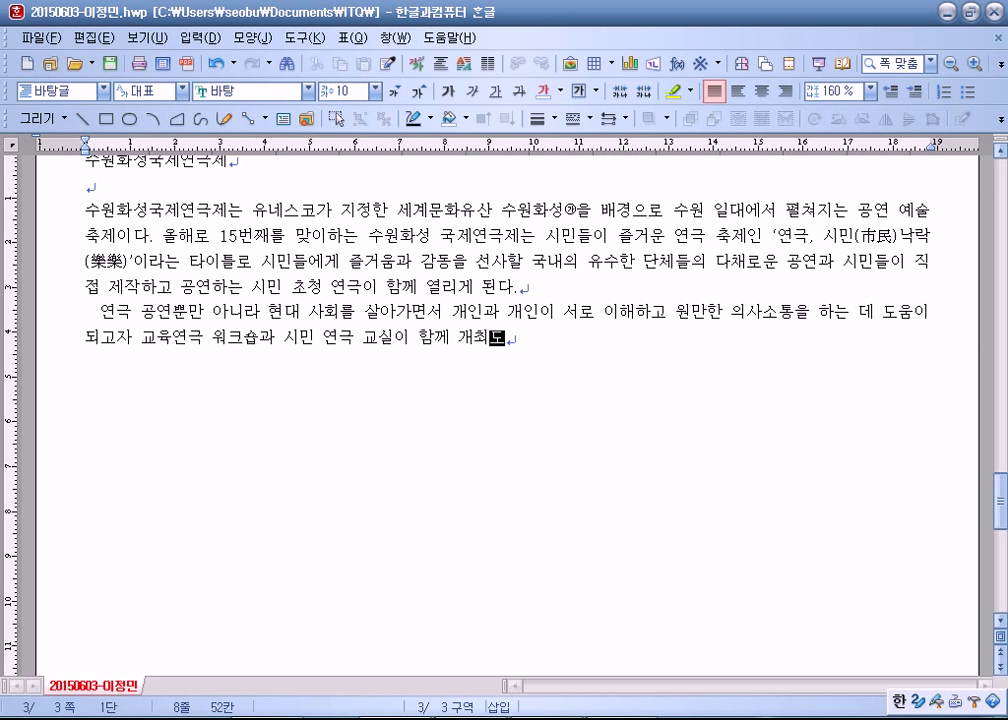
text(정)
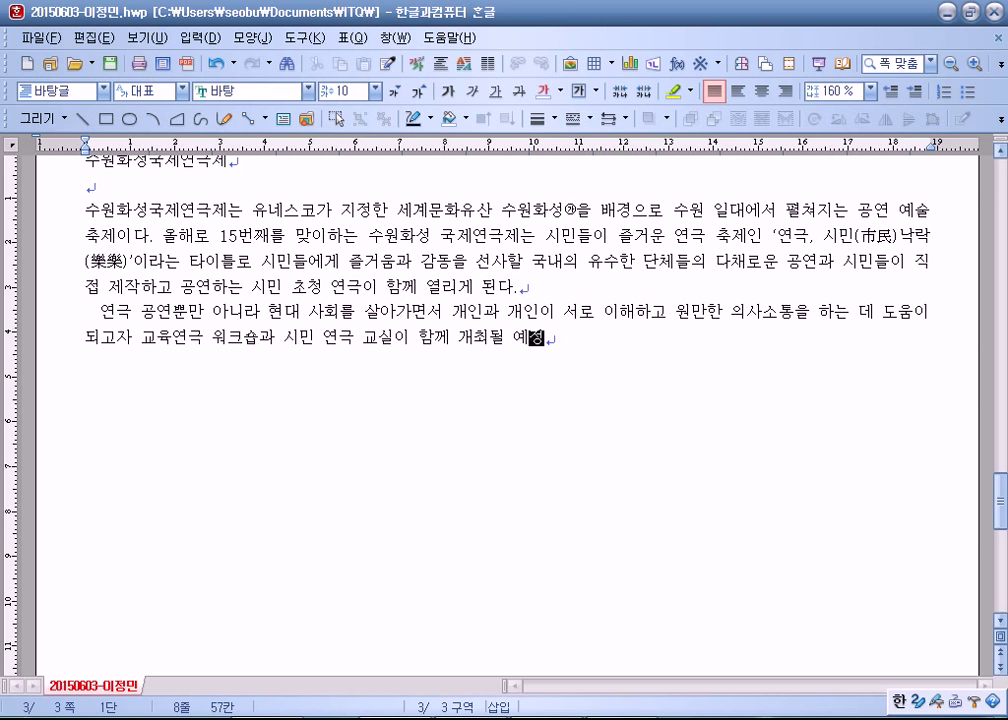
text(이다. 청ㄱ각 장애인 )
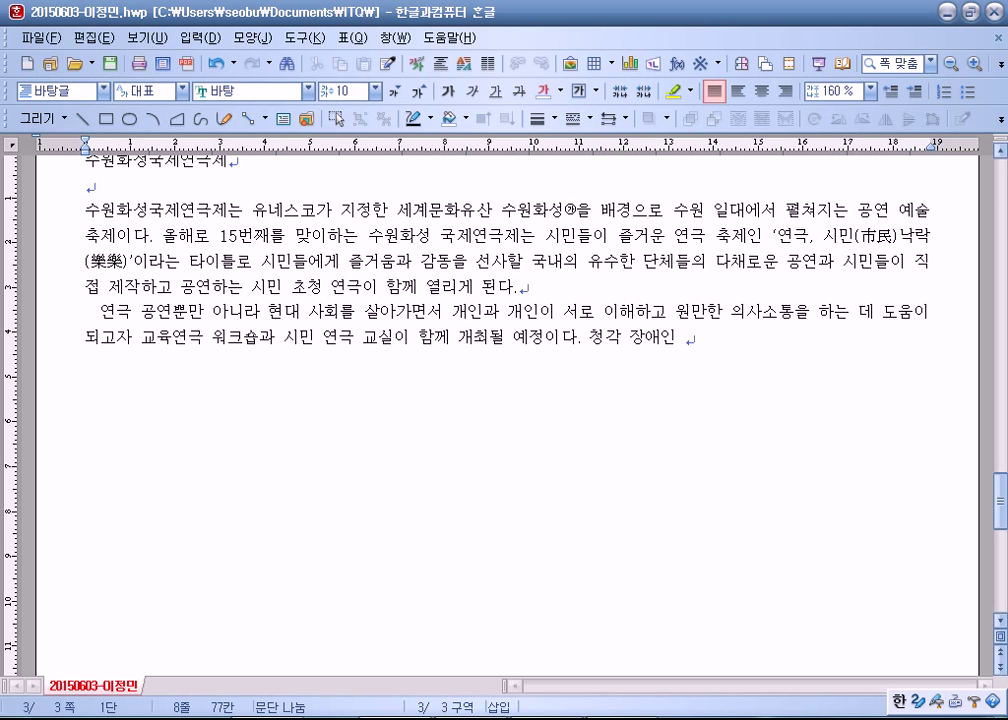
text(배우과 함께 )
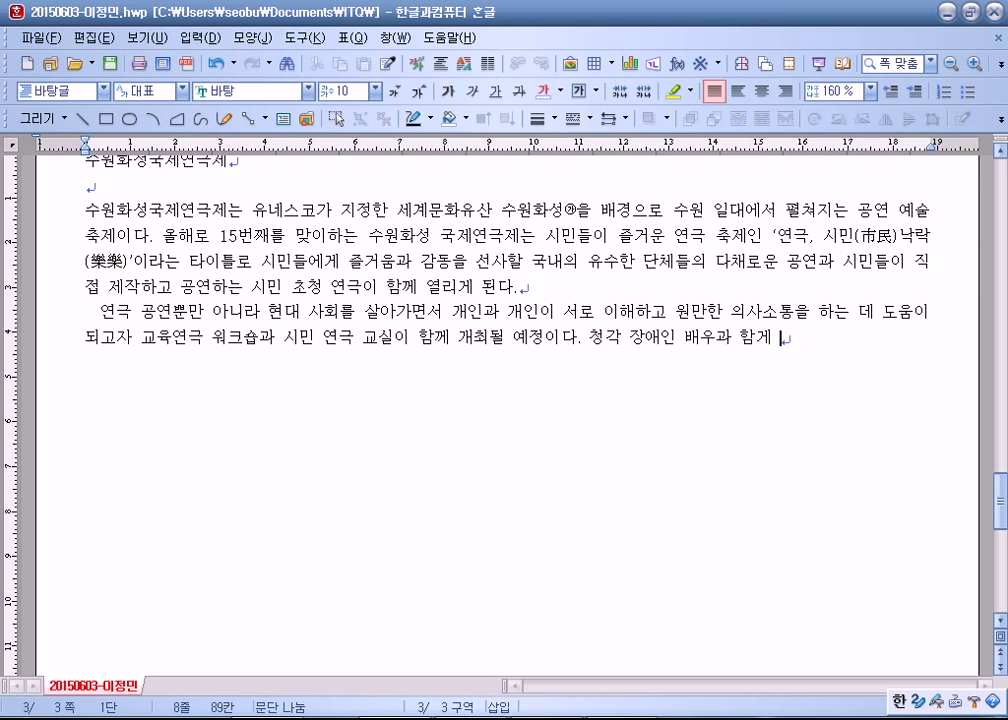
text(무음)
text(성음)
text(로 진행되는 ㅅ)
text(소통 프)
text(로)
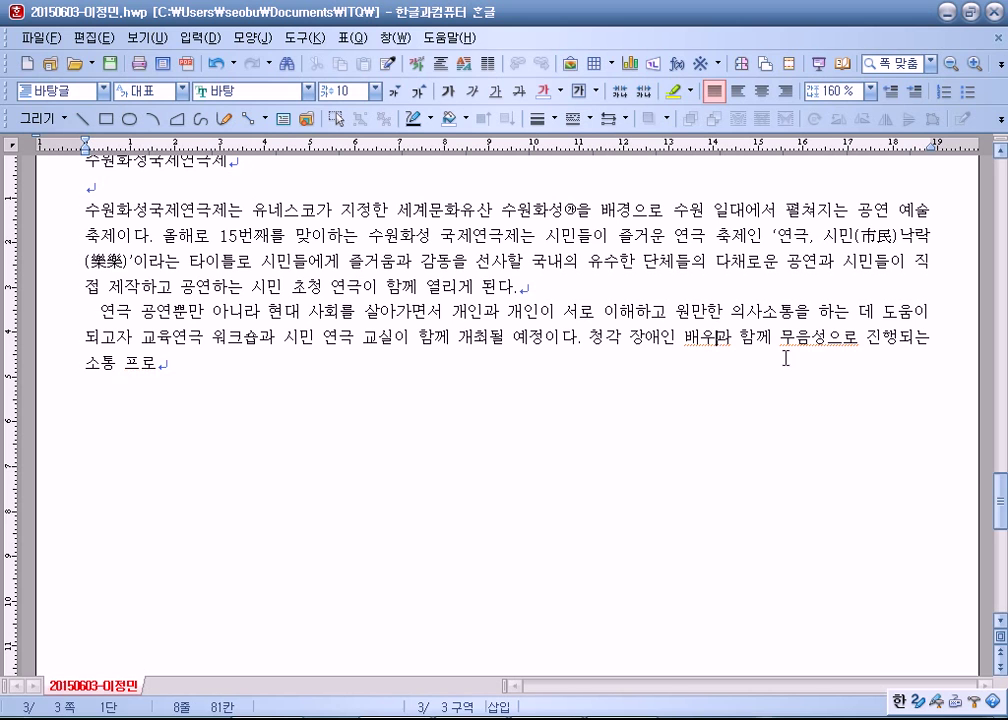
Correct 배우과 to 배우와 in the second paragraph
click(715, 337)
text(와)
click(450, 386)
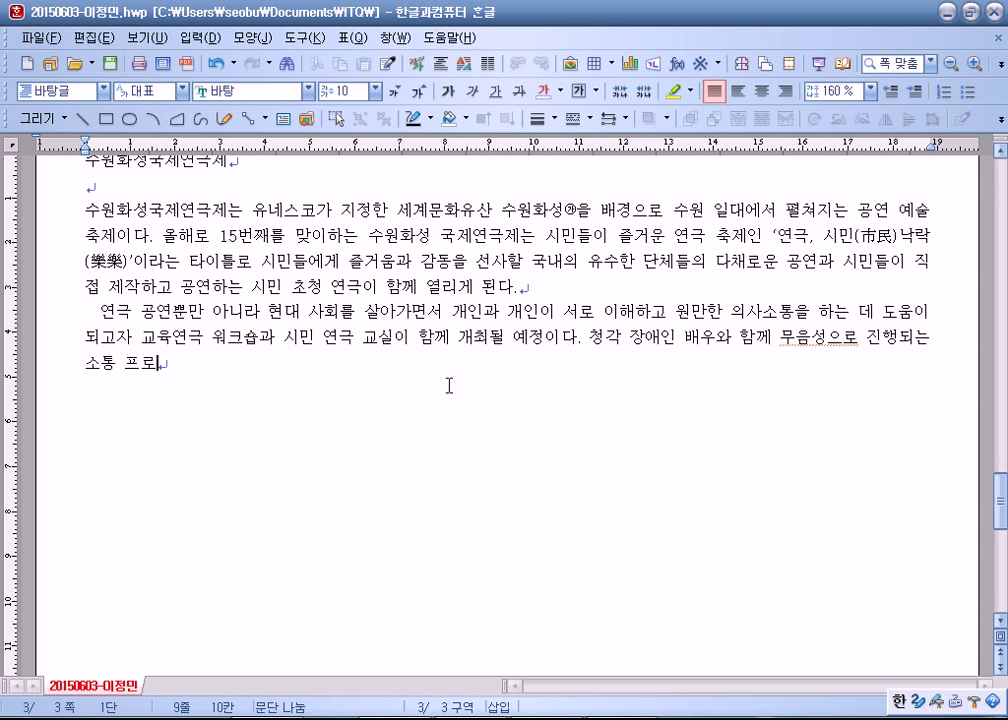
Continue with '그램, 시민낙락', fixing typos and the spacing around 시민낙락
text(그램, 시민낙ㄹ)
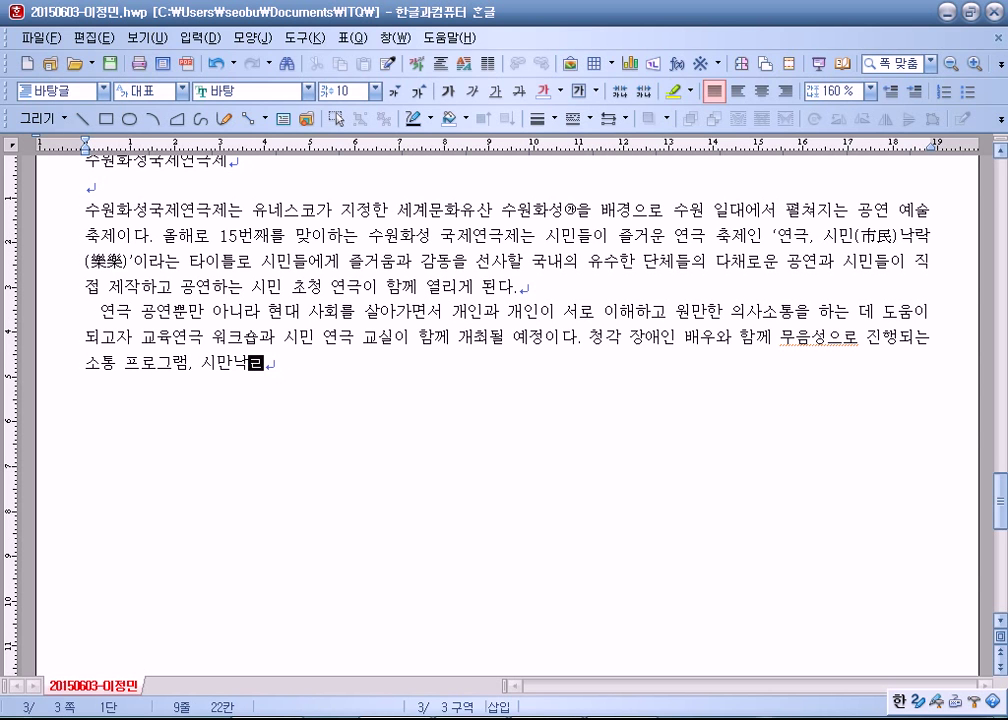
key(Left)
key(Left)
key(BackSpace)
text(a)
key(Hangul)
key(BackSpace)
key(Hangul)
text(민)
key(BackSpace)
key(End)
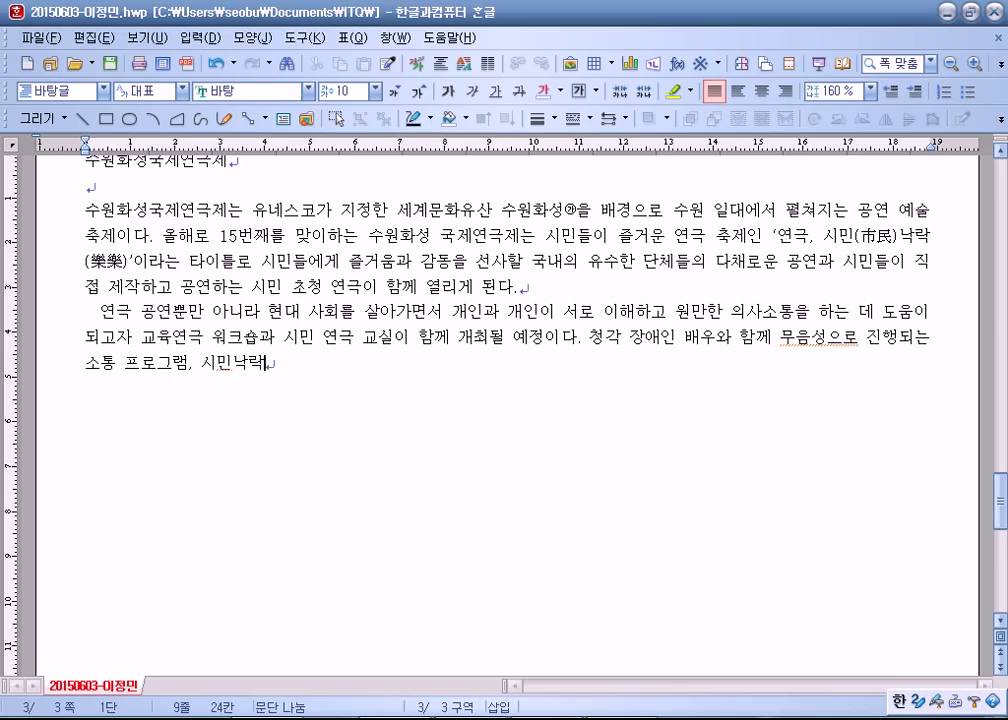
Insert '극 놀이를 통해 직접 … 체험하는 프로그램,' before 시민낙락
key(Left)
key(Left)
key(Left)
key(Left)
text(극)
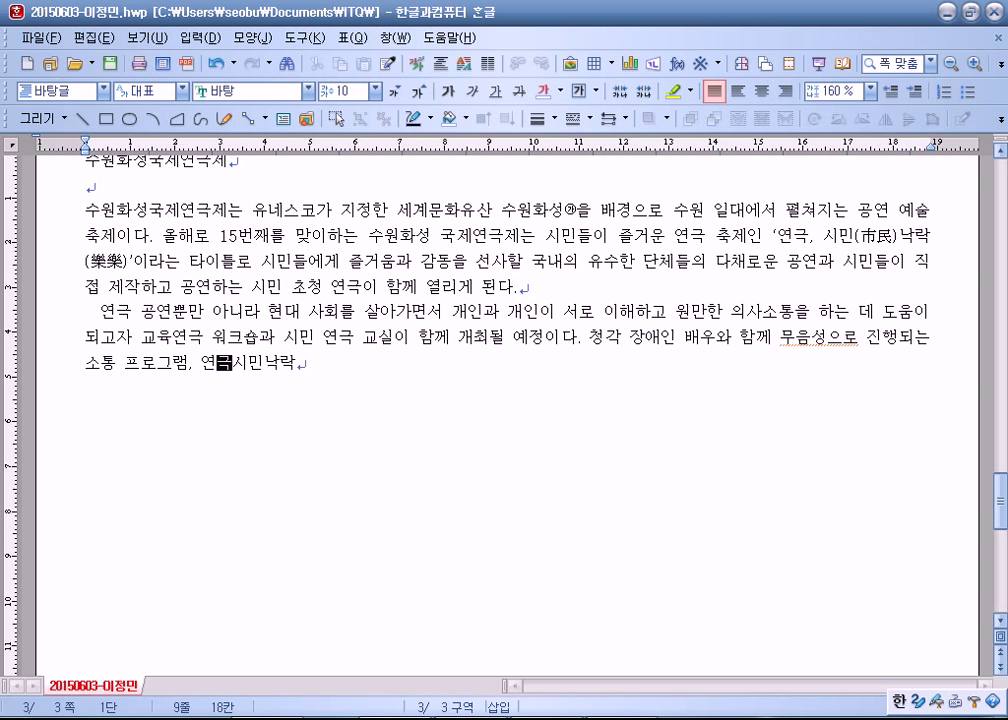
text( 놀이를 통해)
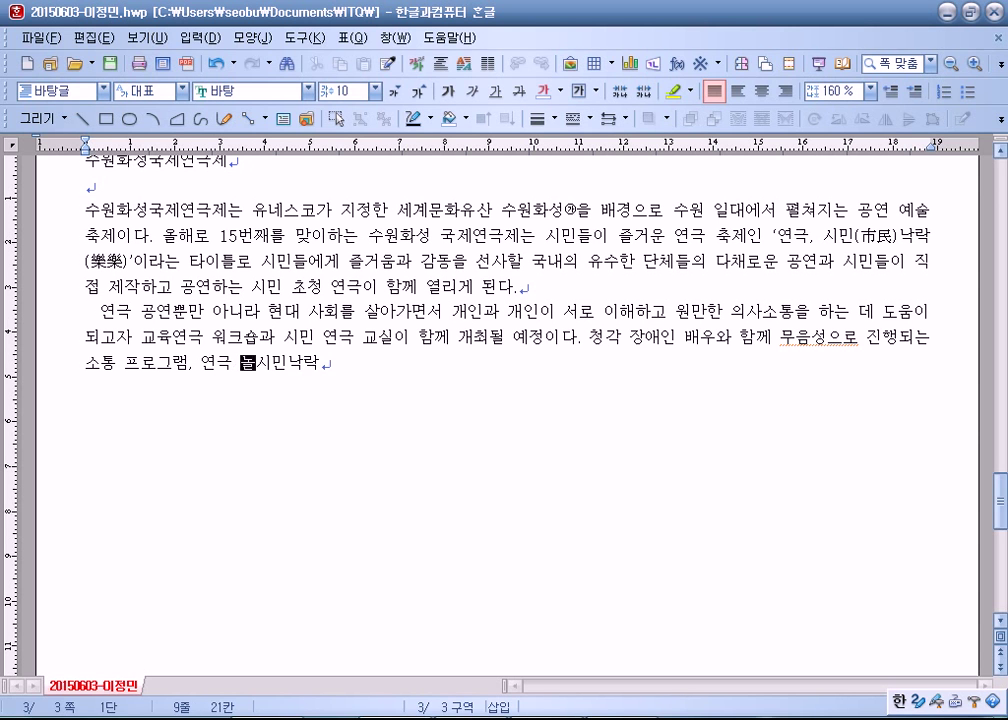
text( 직접 ㅈㅇ하고 체험)
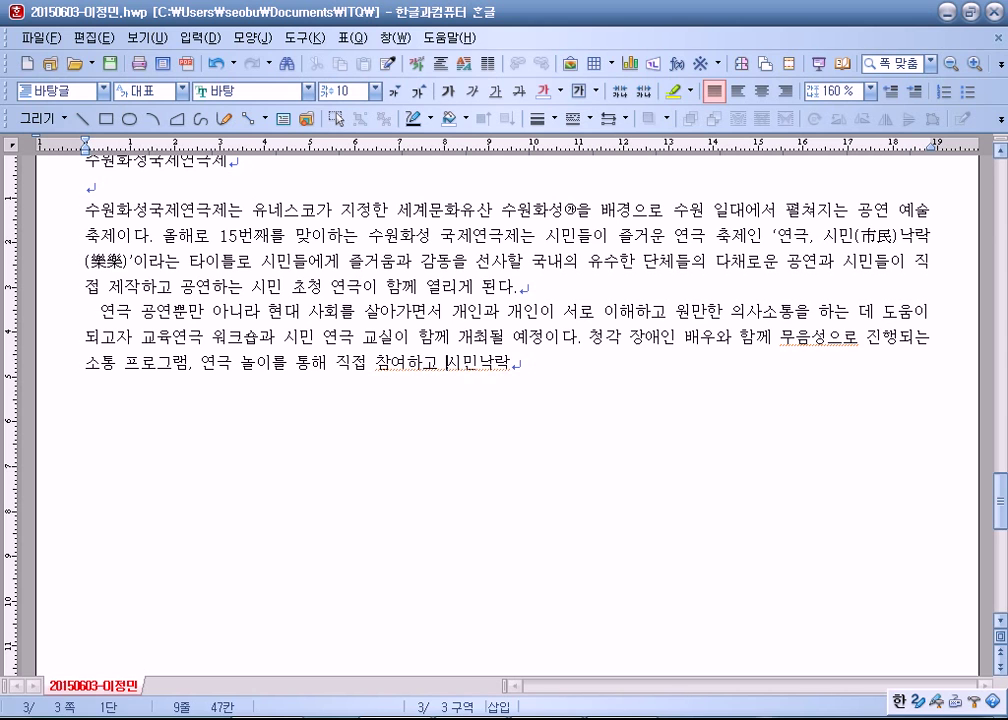
text(하는 프로그램)
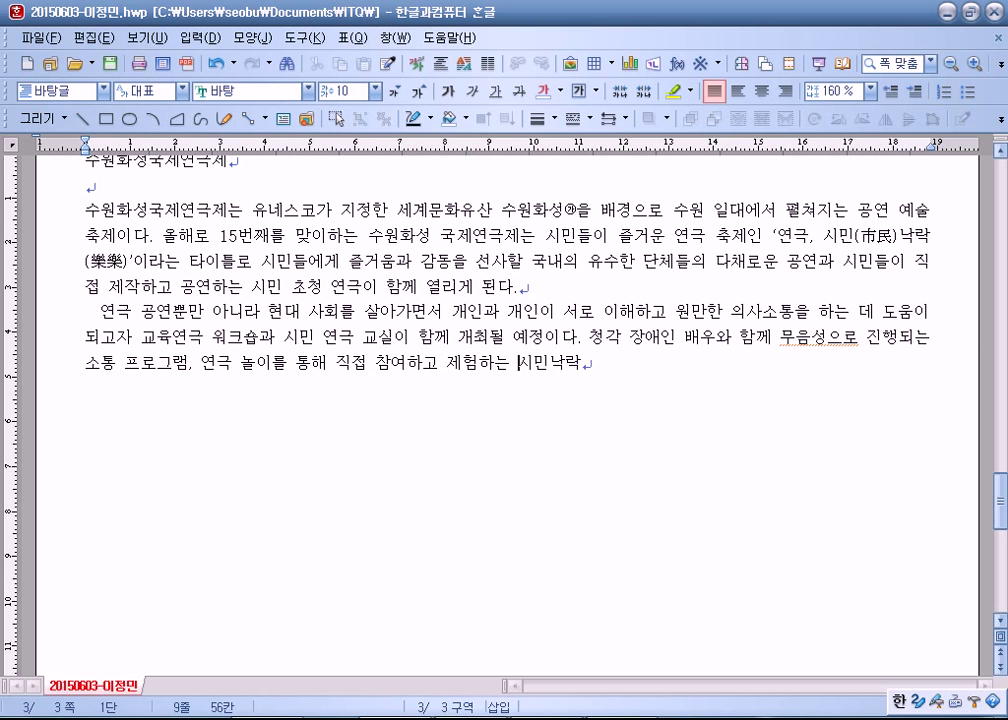
text(,)
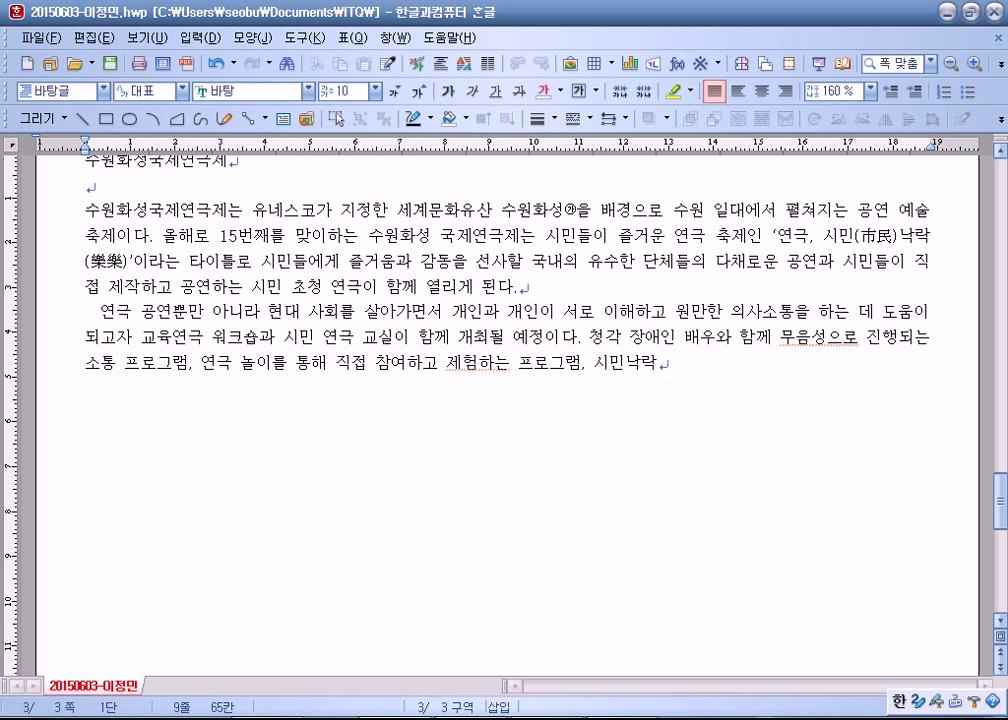
key(End)
key(Left)
key(End)
Add the installation-art programme, '다양하고 이채로운 내용들이 선보일 계획이다', and begin the seminar sentence
text(의 설치 미술을 )
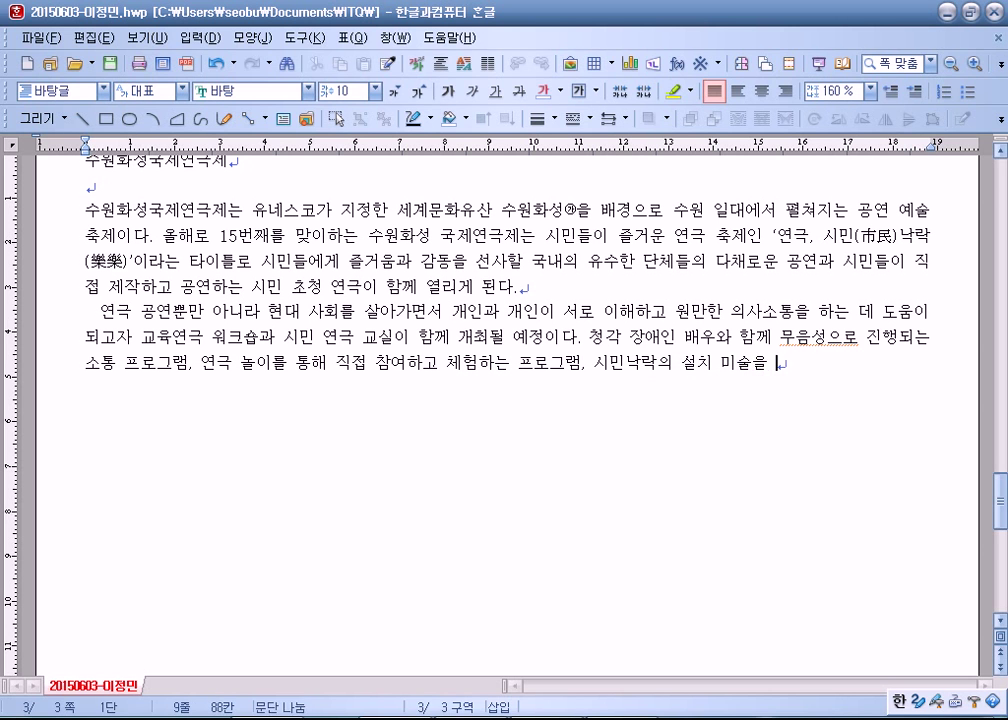
text(통해 심민ㄱ)
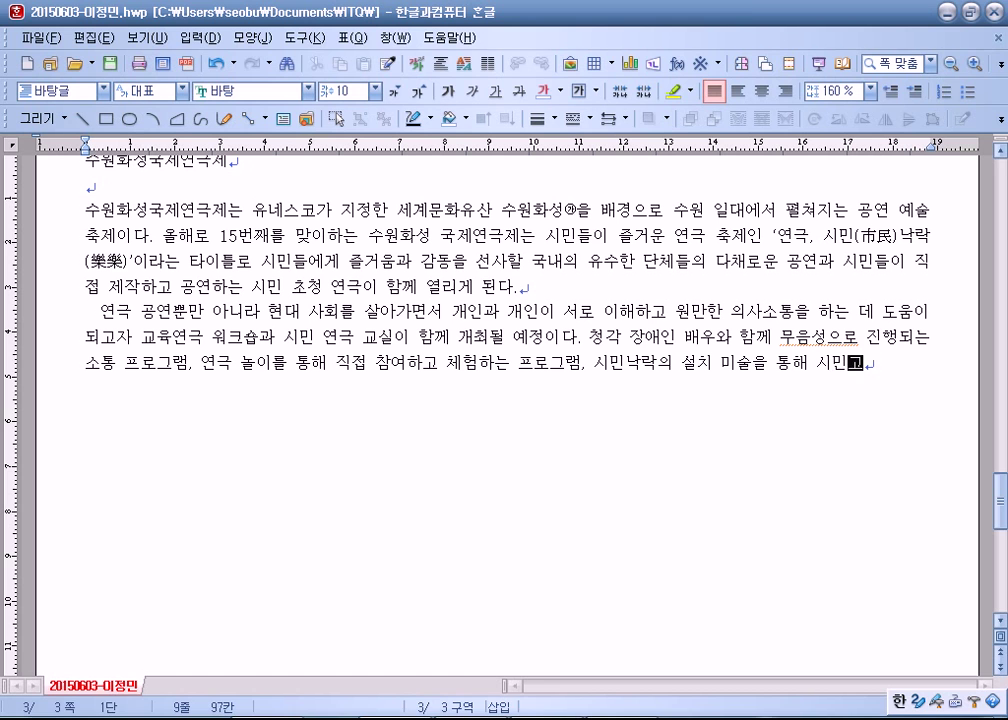
key(BackSpace)
key(BackSpace)
key(BackSpace)
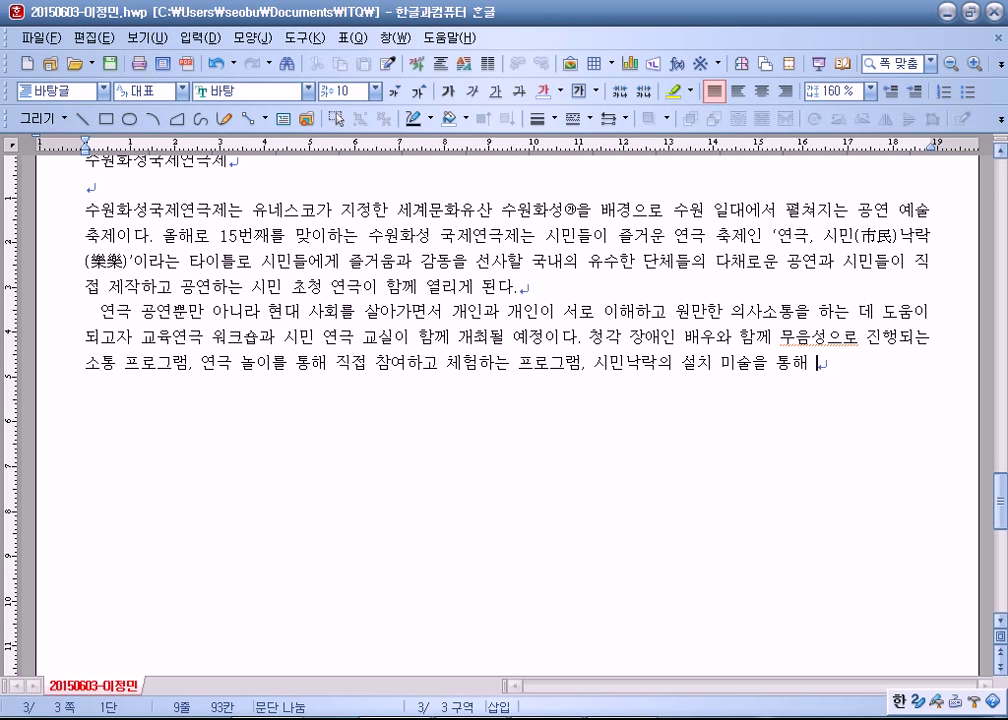
text(미수의 숨)
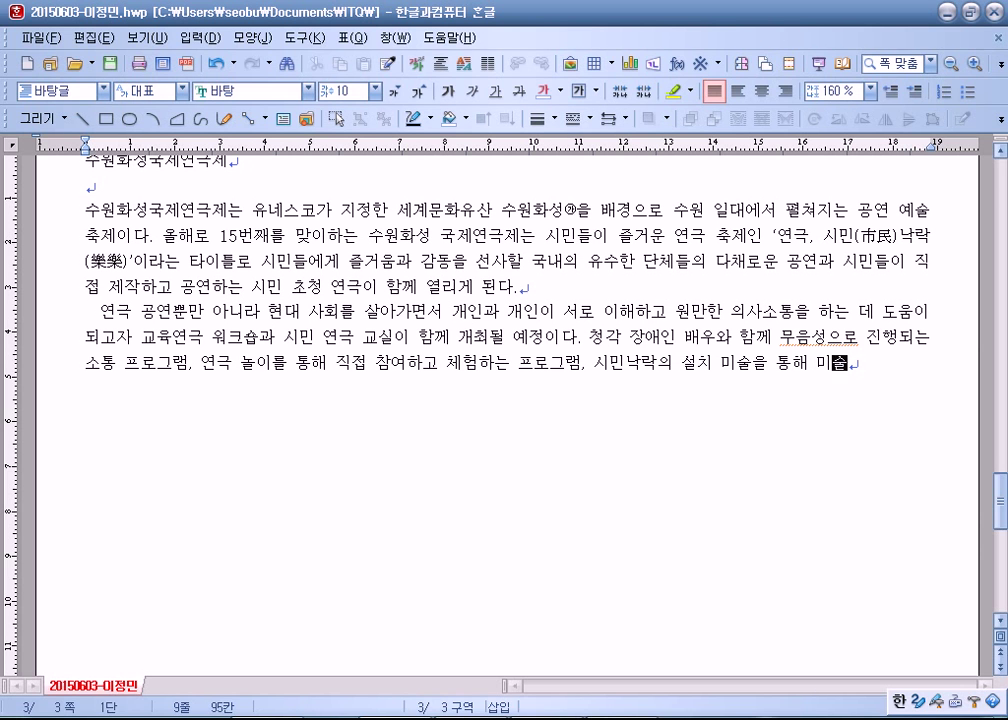
text(통을 꾀하는)
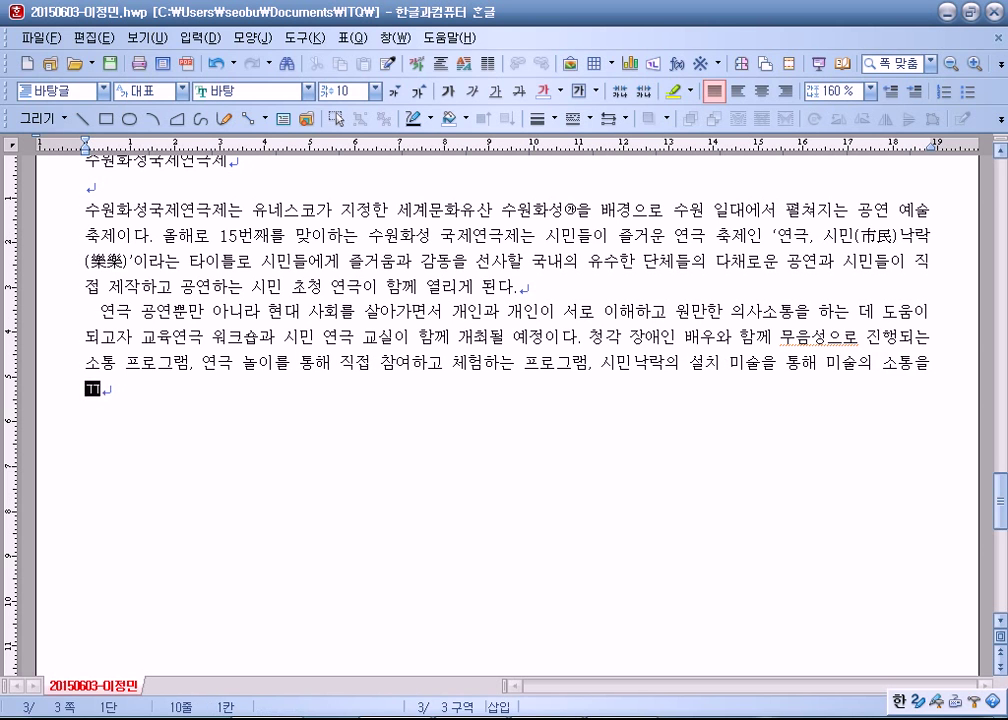
text( 프로그램)
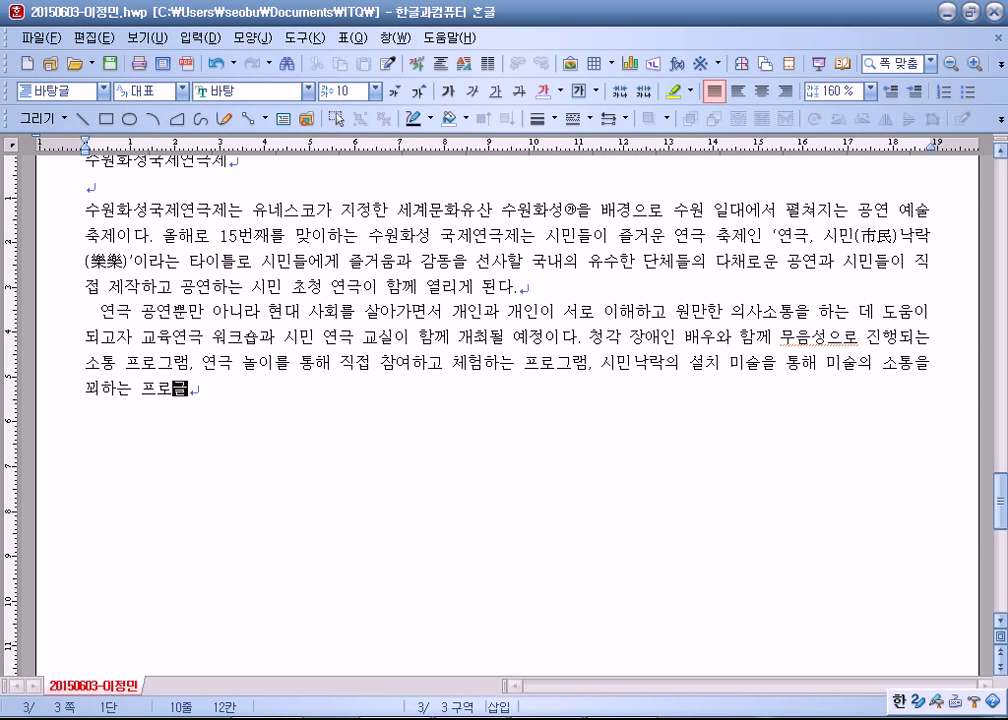
text( 등 )
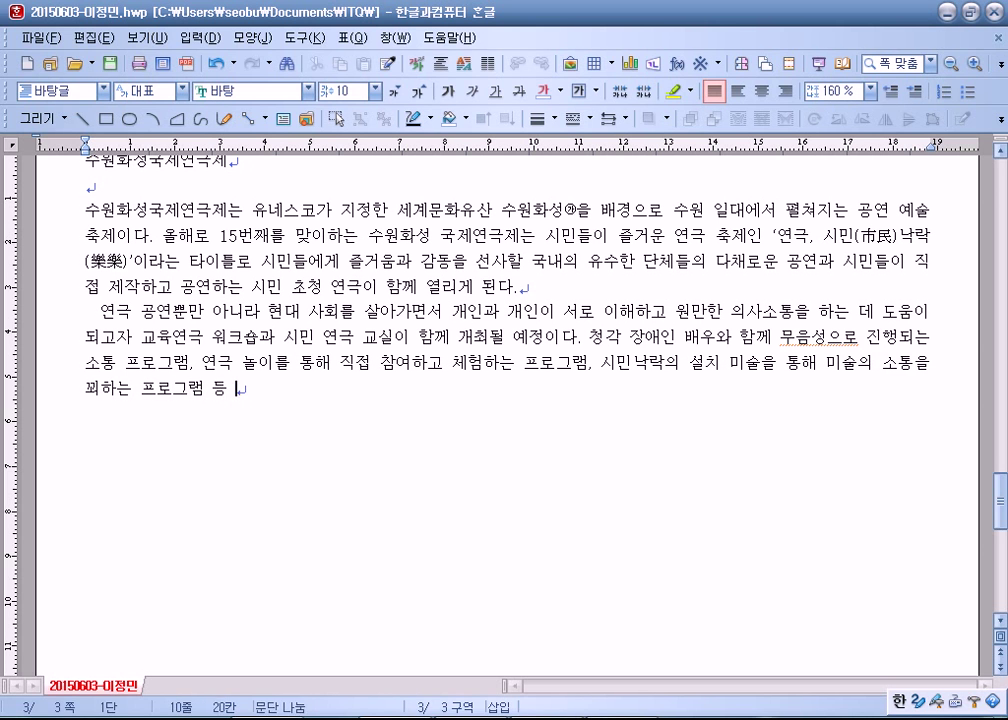
text(다양하고 이채로운 내용)
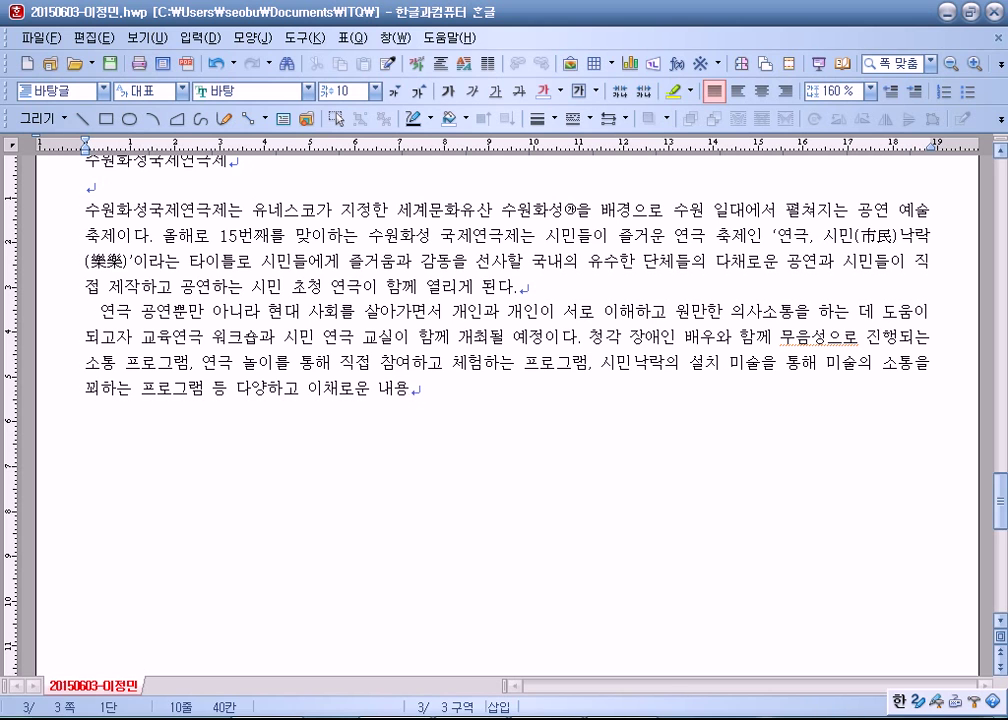
text(들이 선보일 계)
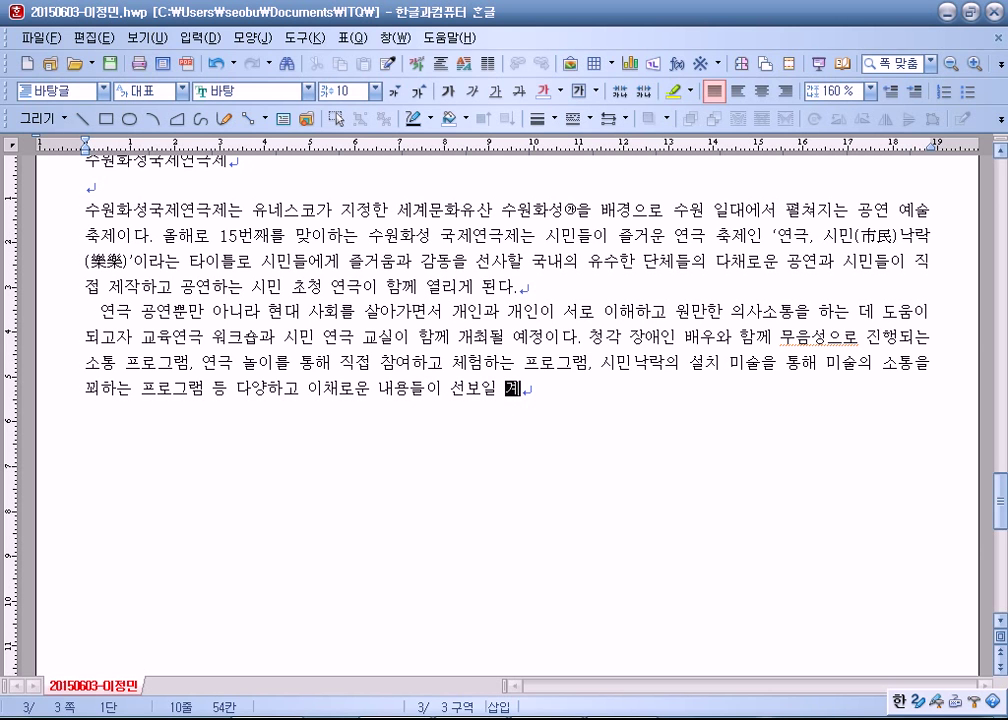
text(획이다. )
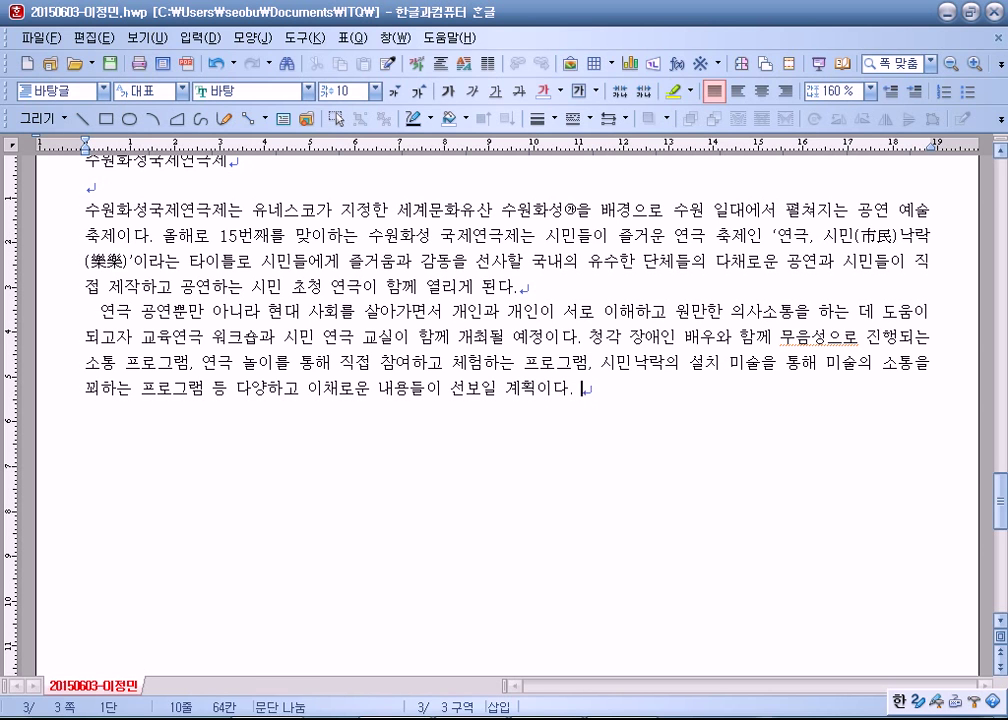
text(또한 ㅇ연극의 )
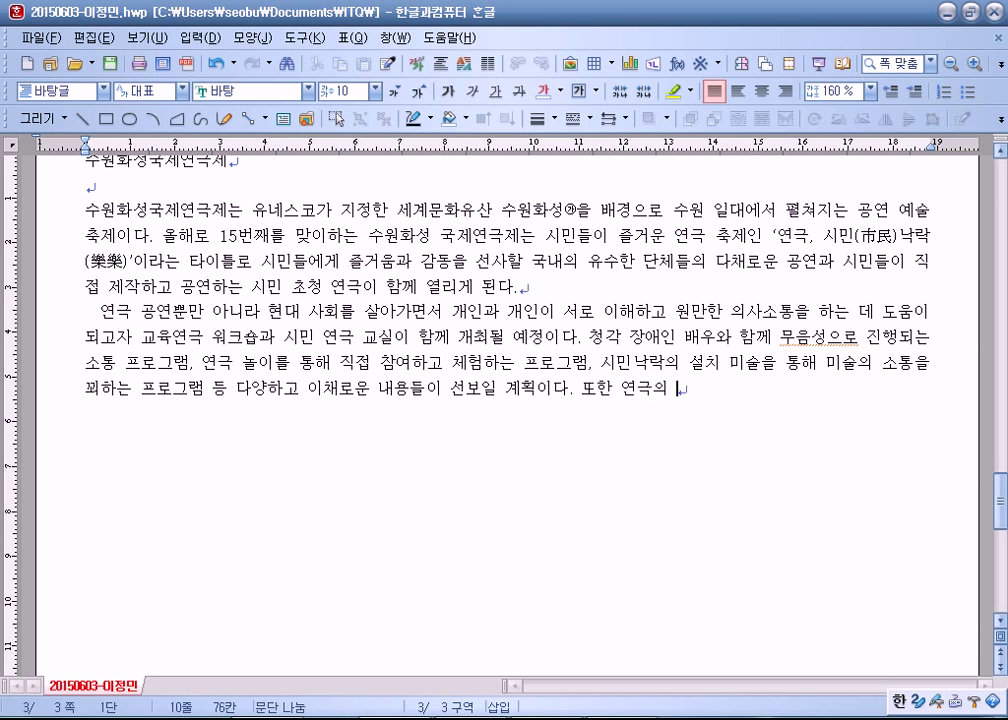
text(활성화를 )
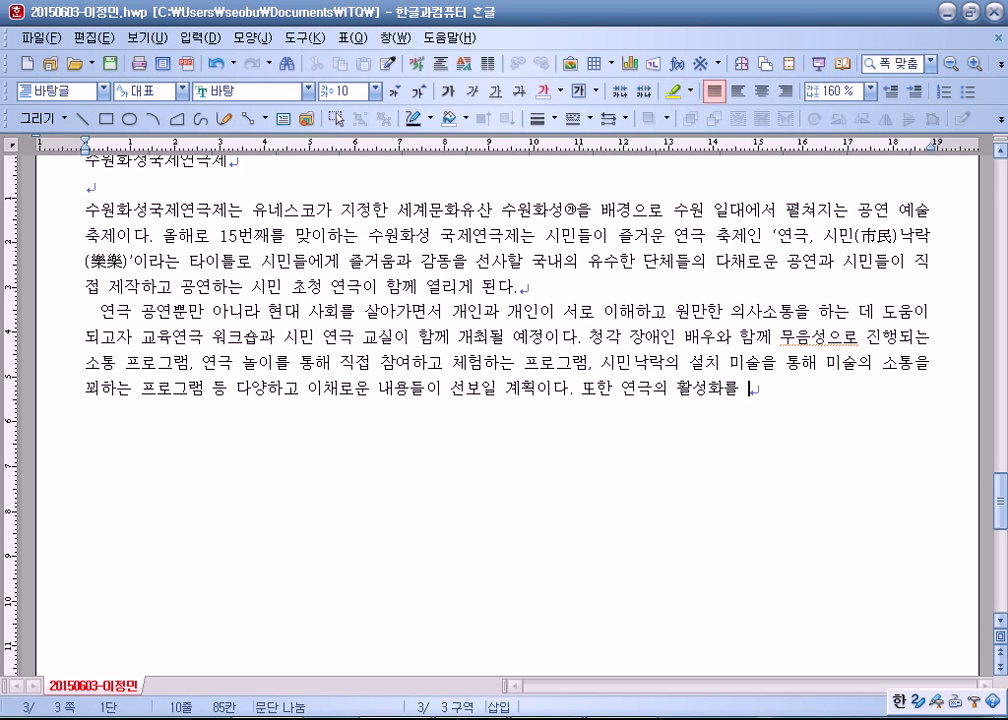
text(위하여 시민 연극고)
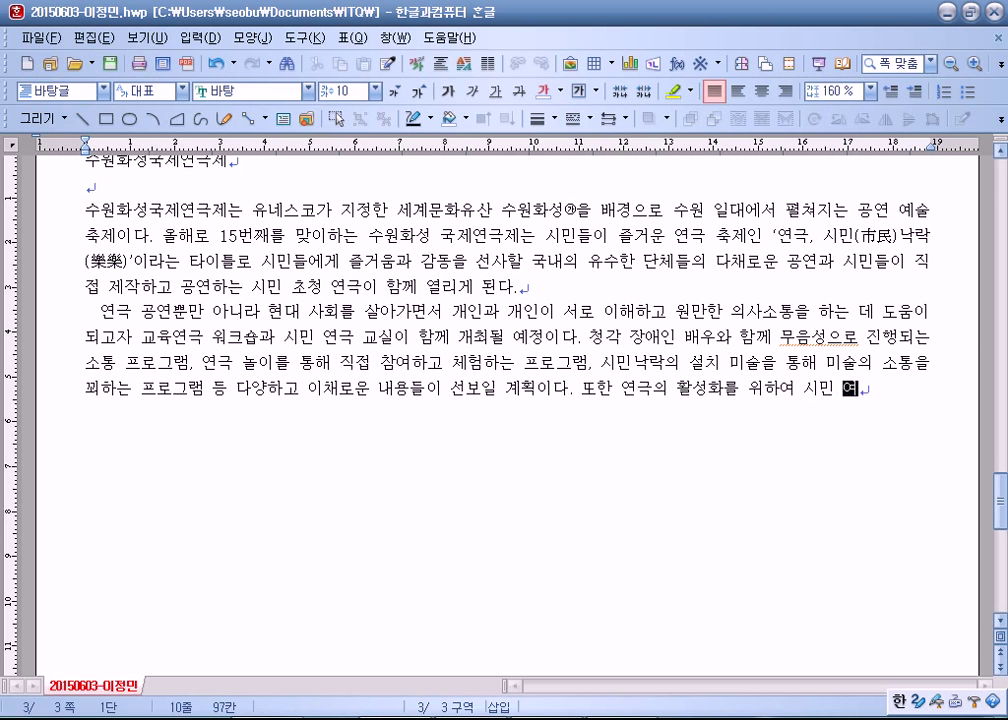
text(과 )
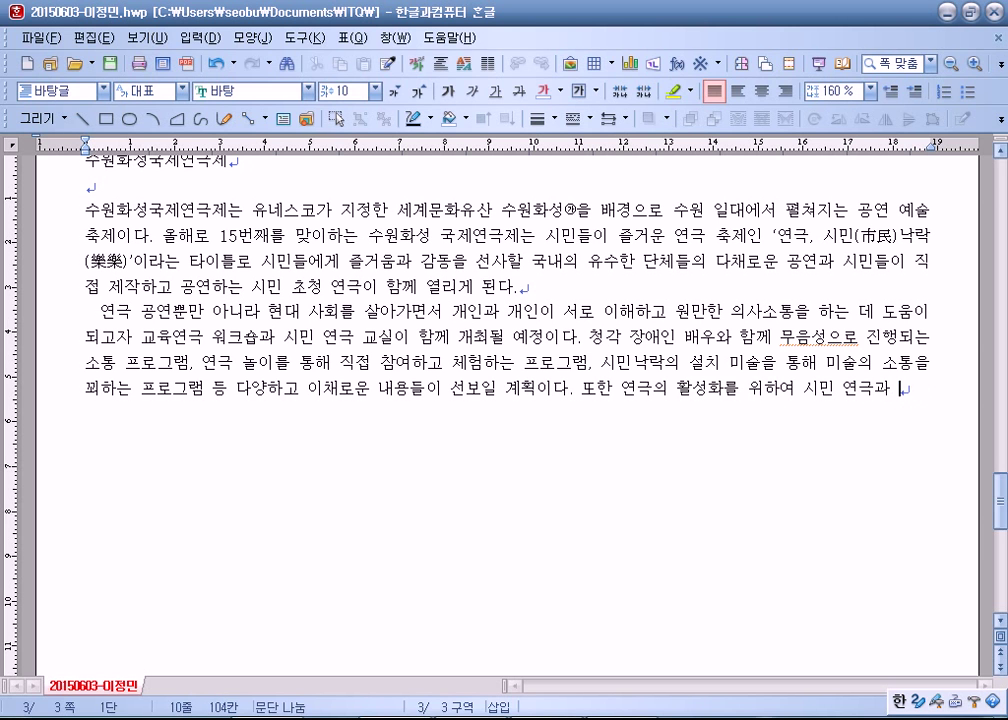
text(지역 발전)
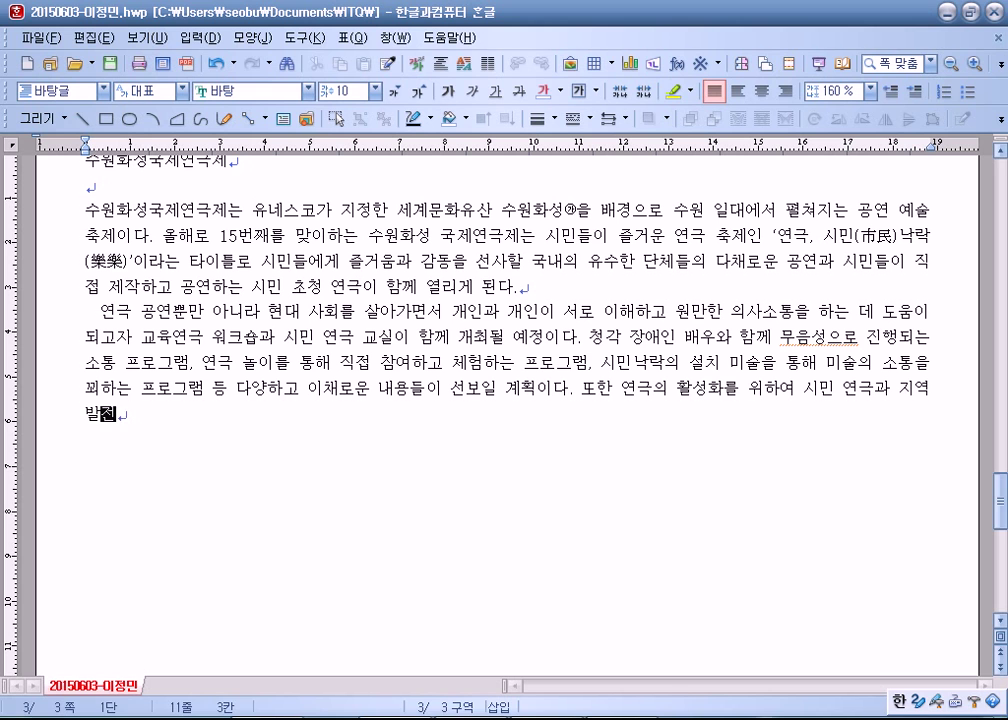
text(이라는 주)
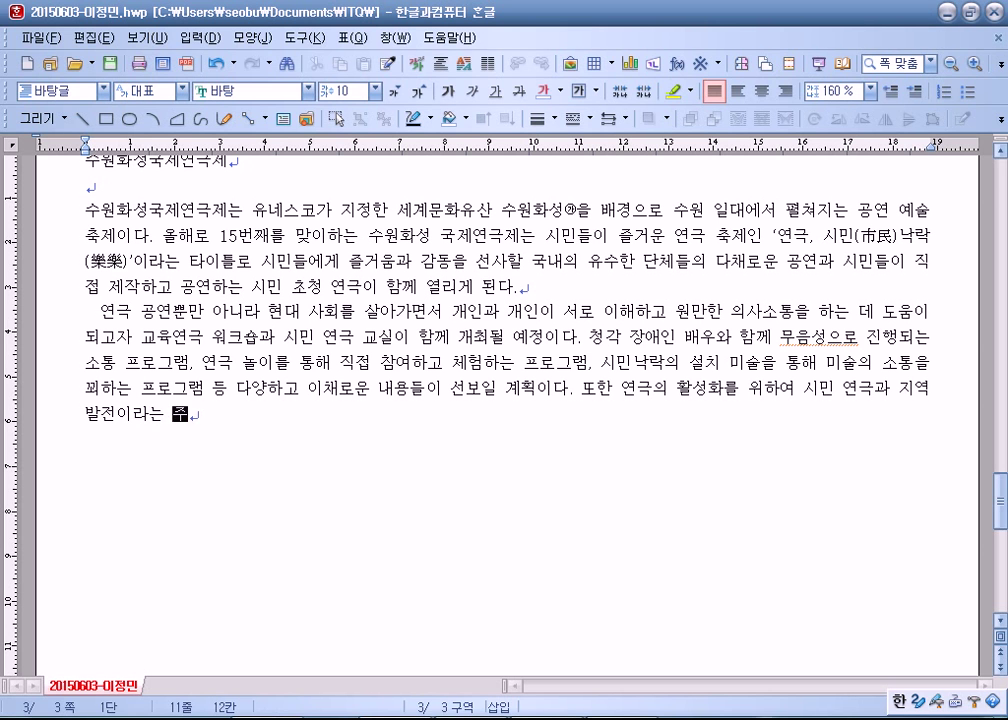
text(제로 학술 세미나르)
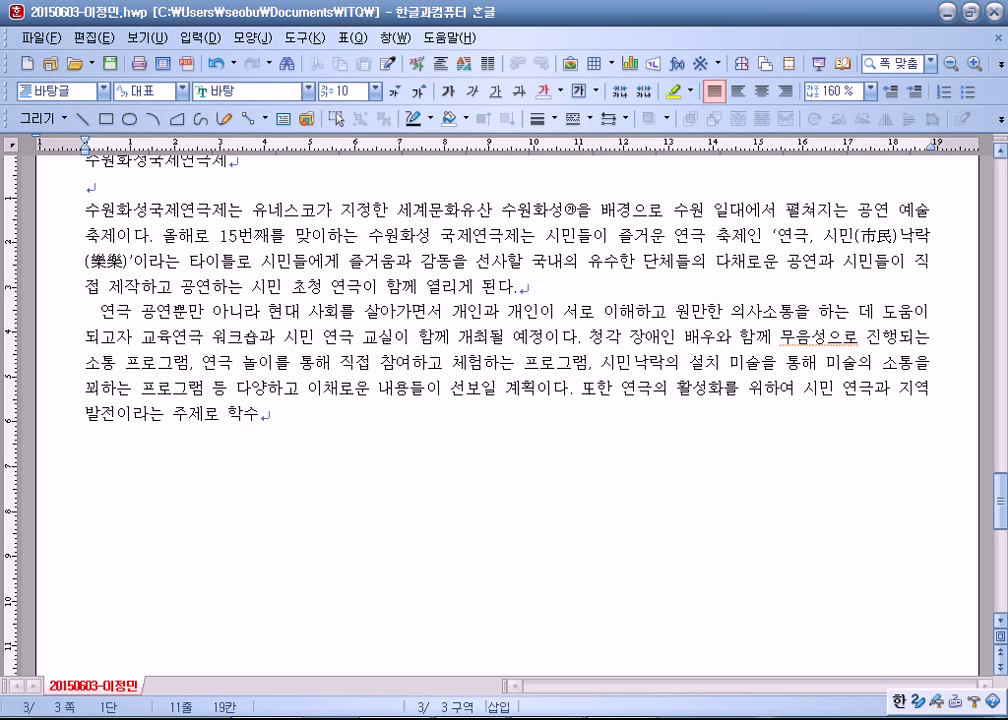
text(를 히)
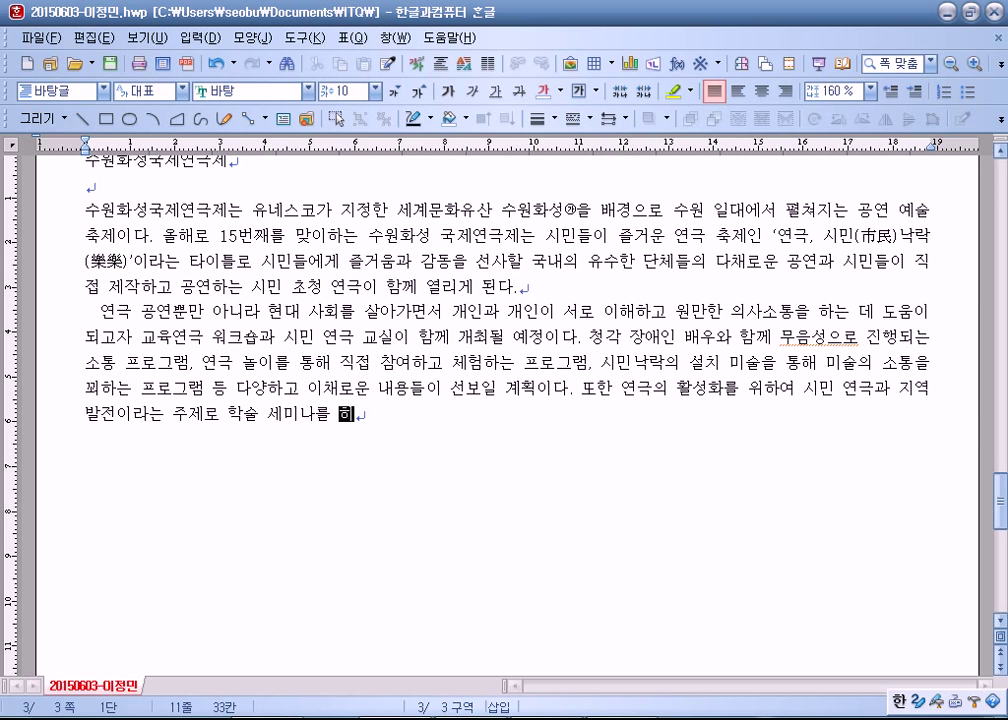
text(ㅁㄲ 개초할 예)
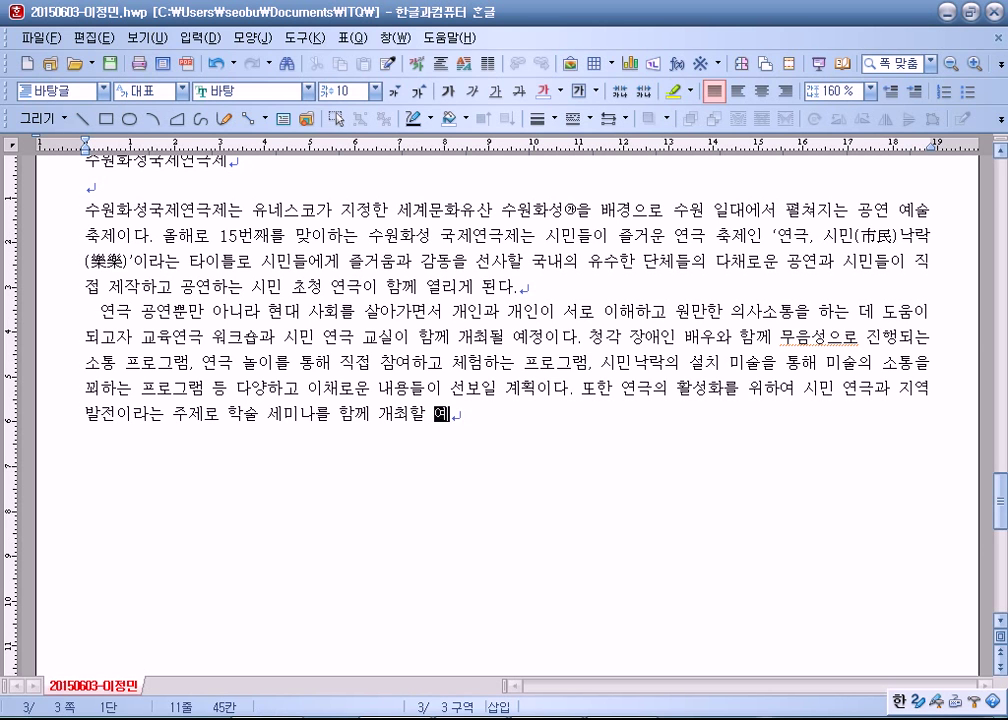
text(정임며, 세미)
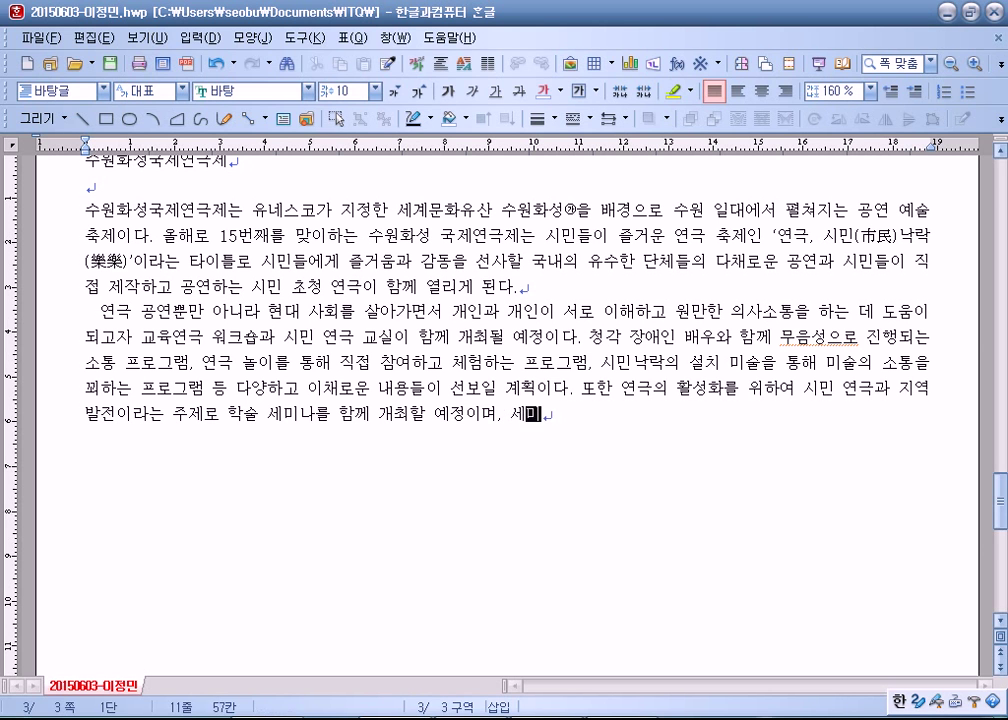
text(나를 토해 )
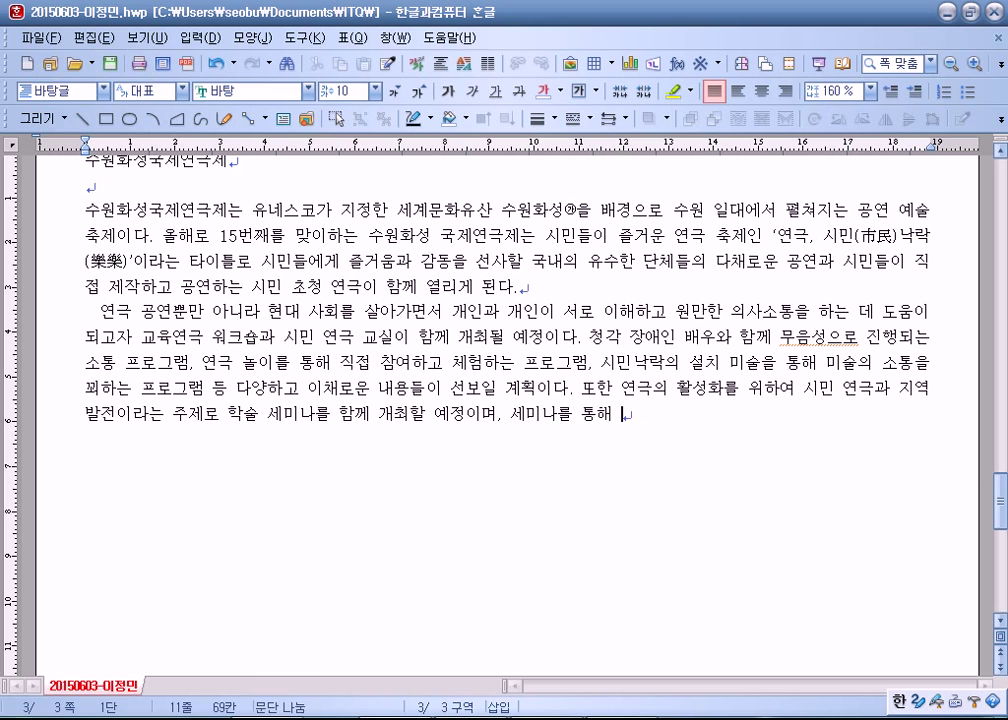
text(시만 ㅇ연극에 )
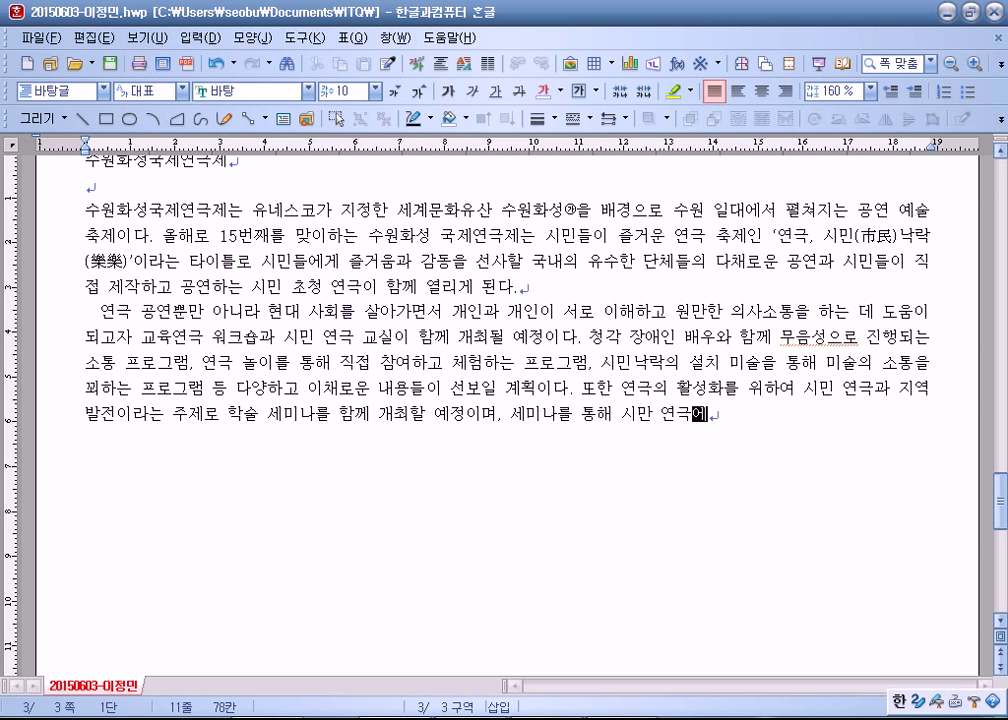
text(대한 지)
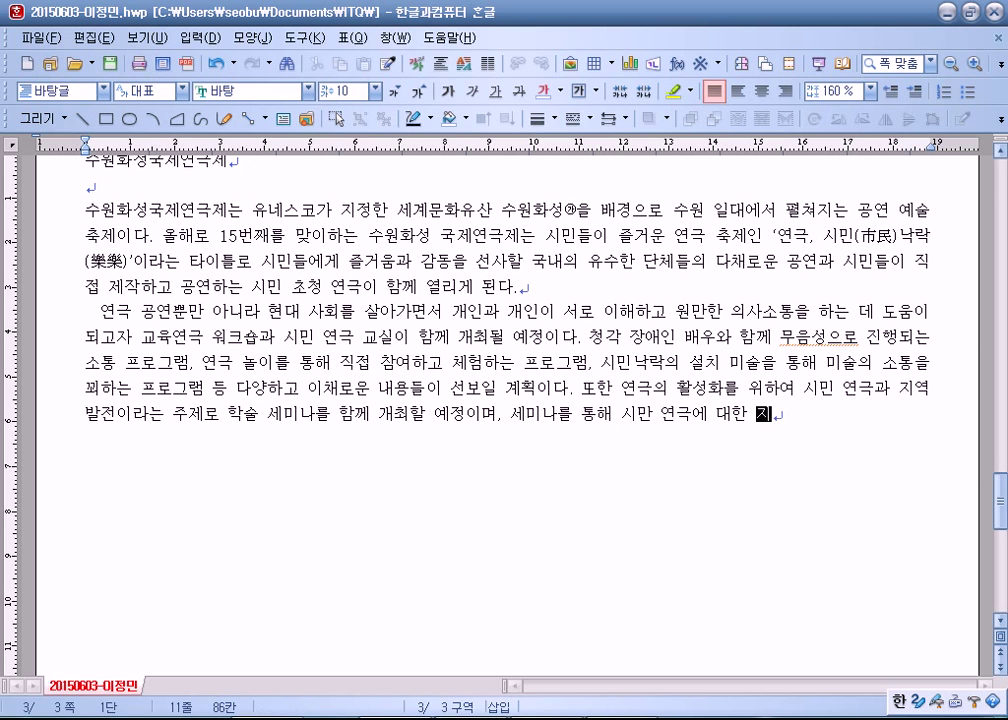
text(속적인 관시몸)
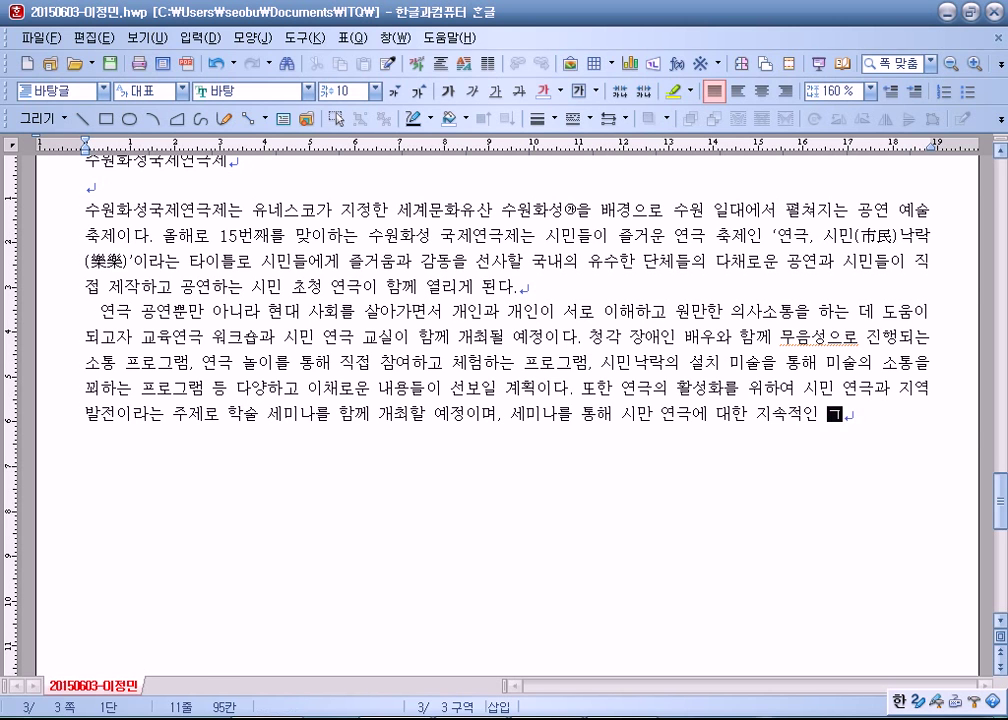
text(가 연구)
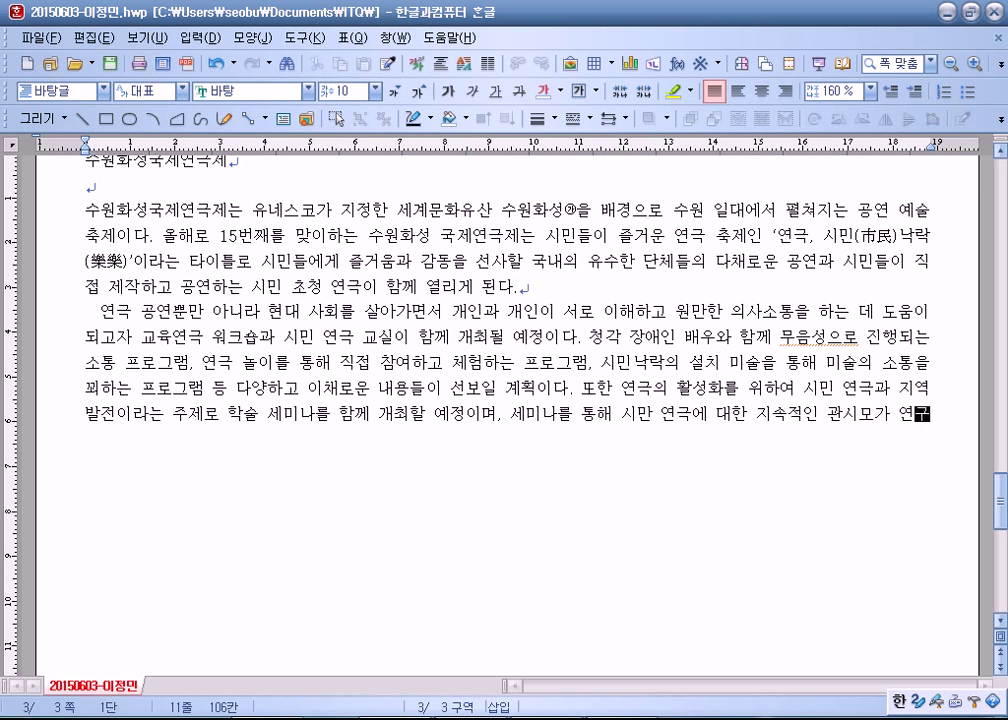
End the paragraph with '관심과 연구 개발을 도모하게 될 것으로 기대를 모으고 있다.'
key(BackSpace)
key(BackSpace)
text(심고)
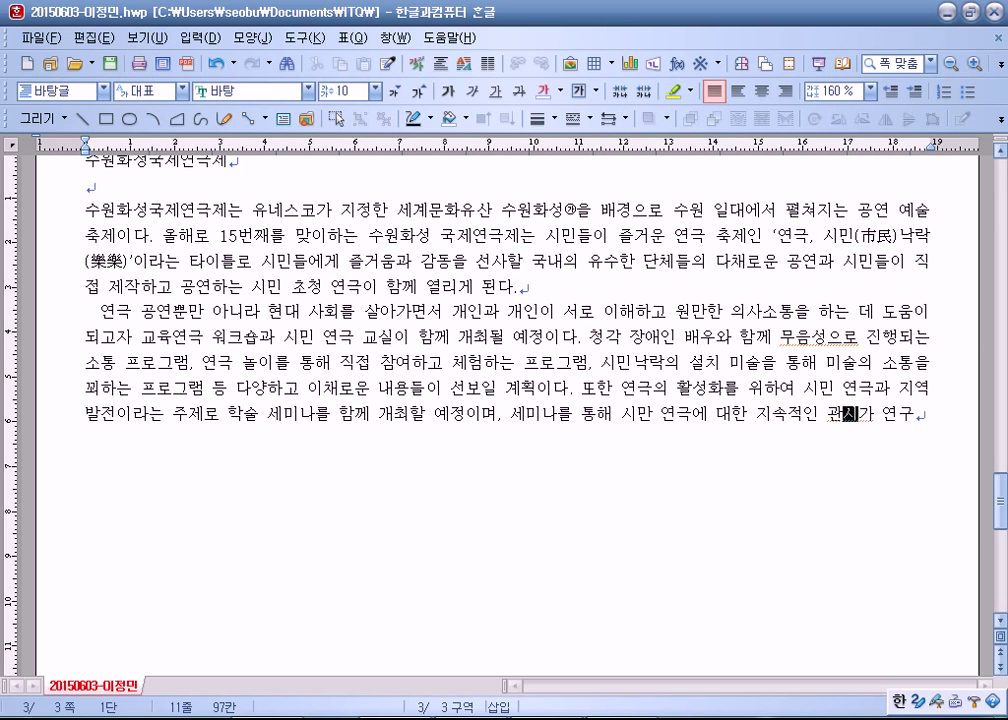
text(ㅏ)
key(Delete)
key(End)
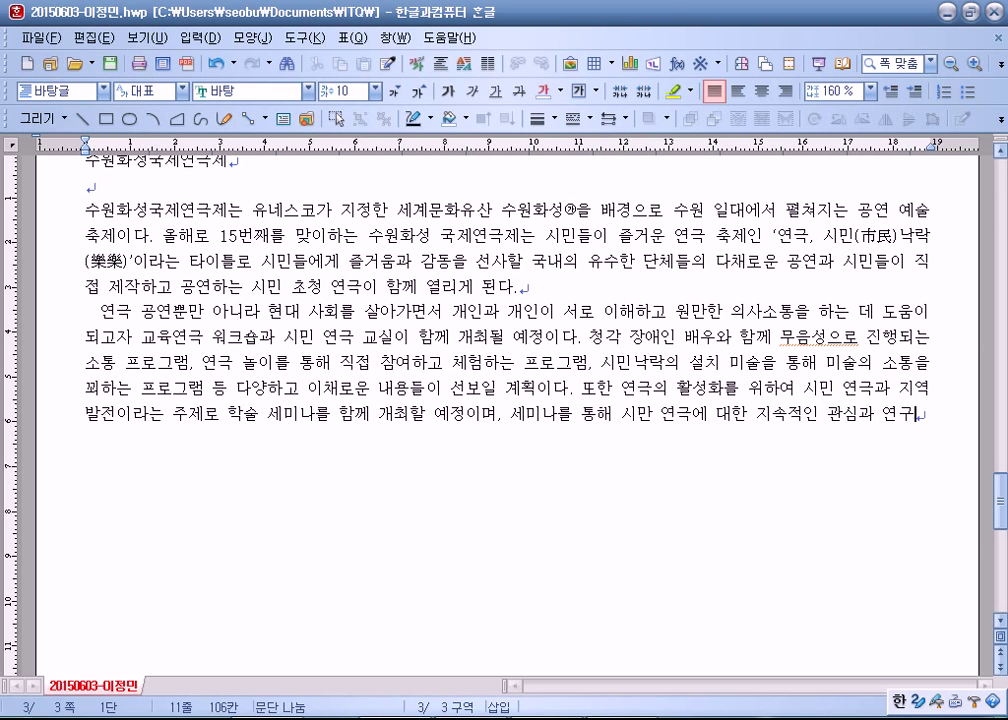
text(개발을 도모)
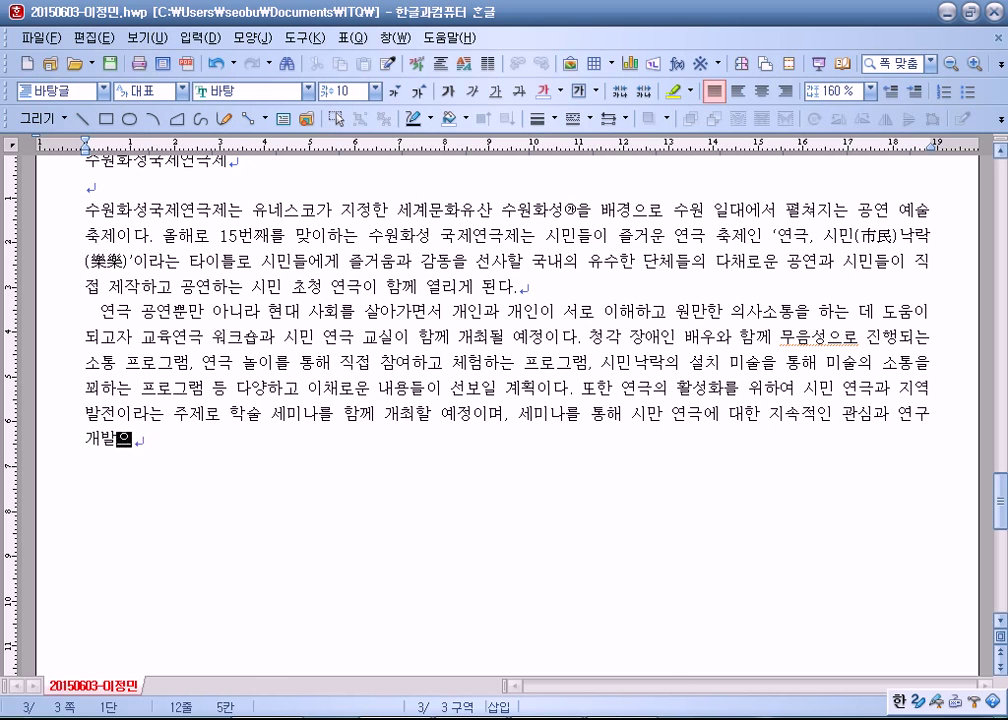
text(하게 될 것ㅇ)
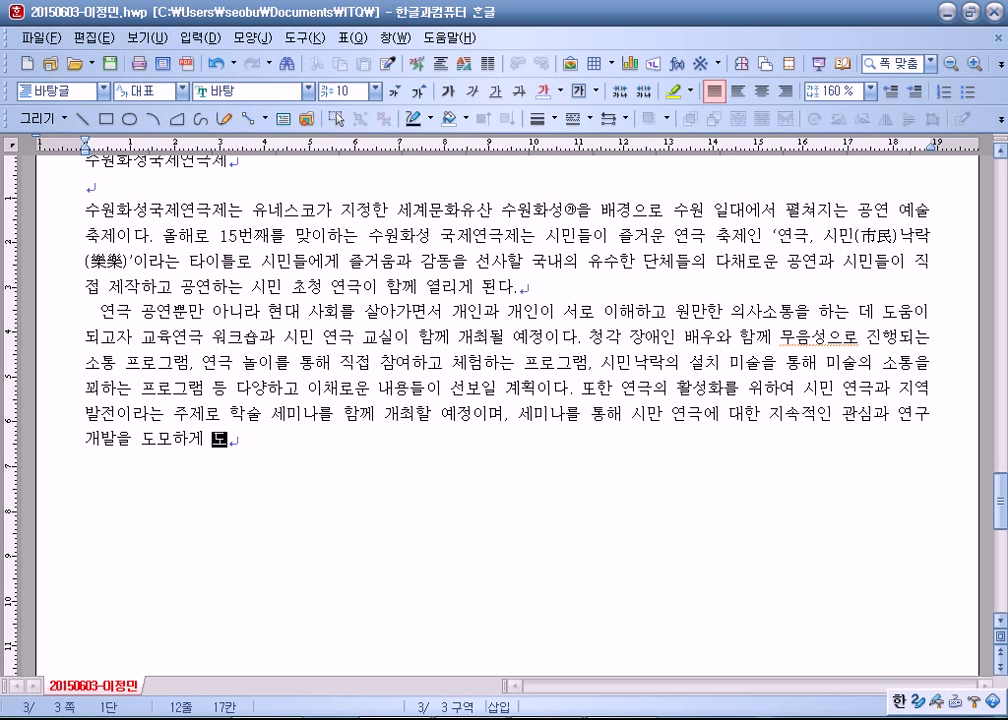
text(ㅡ로 기대를 모)
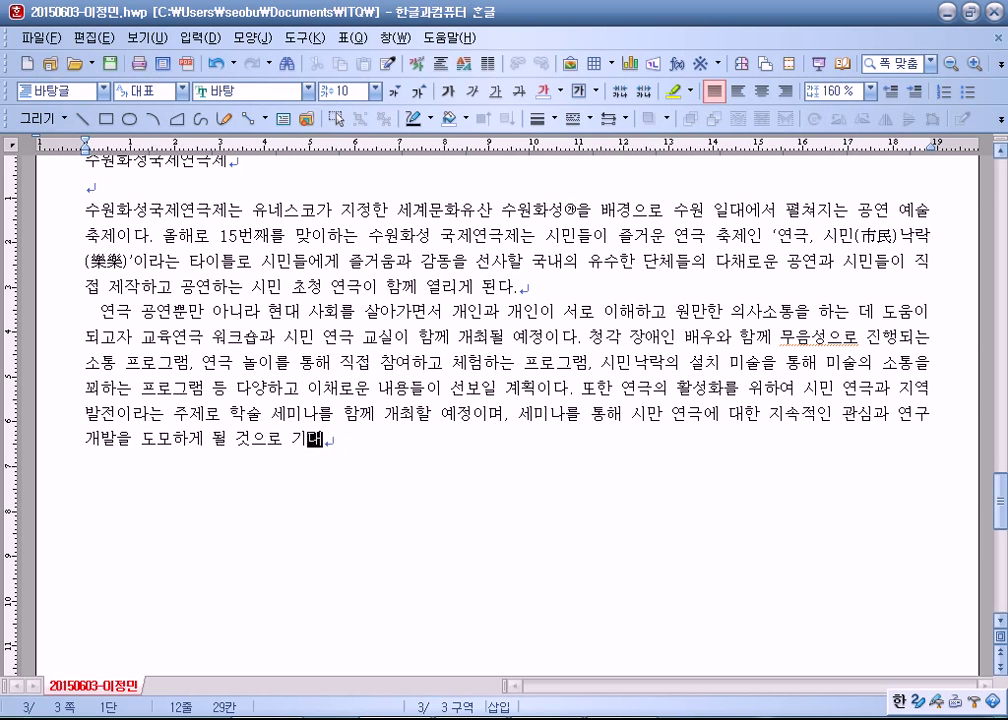
text(으고 이)
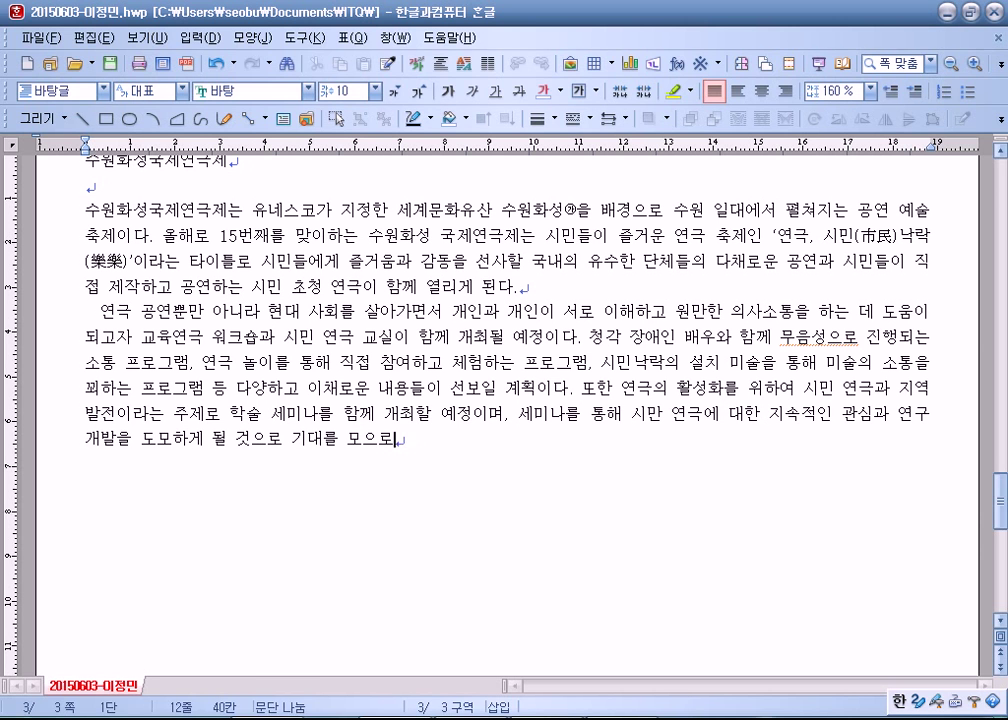
key(Hangul)
text(Teki)
key(BackSpace)
key(BackSpace)
key(BackSpace)
key(BackSpace)
key(BackSpace)
key(Hangul)
Finish the paragraph with '있다.' and insert two ◈ diamonds from the character map on a new line
text(있다.)
key(Return)
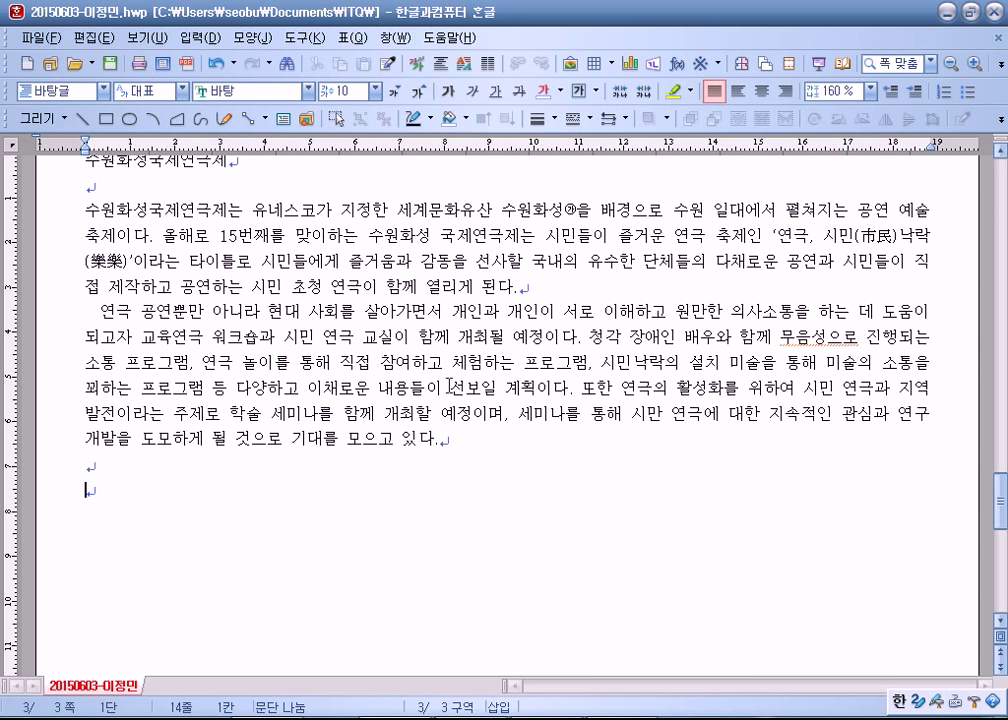
key(ctrl+F10)
key(Down)
key(Down)
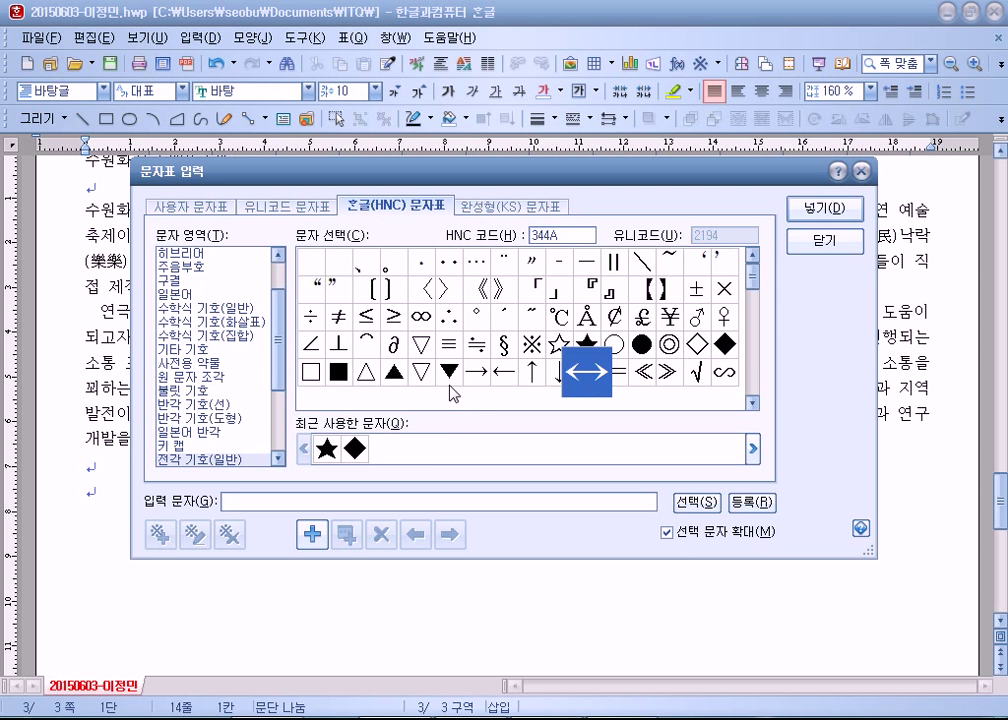
key(Down)
key(Down)
key(Down)
key(Left)
key(Left)
key(Left)
key(Left)
key(Left)
key(Left)
key(Left)
key(Left)
key(Left)
key(Right)
key(Return)
key(Return)
key(alt+d)
key(Left)
key(Return)
key(Return)
Split the diamonds onto separate lines and type the items '교육연극 워크숍' and '우크숍 1(말하지 않고 대화해 봐요)'
key(Up)
key(Up)
key(End)
text(교육연극 )
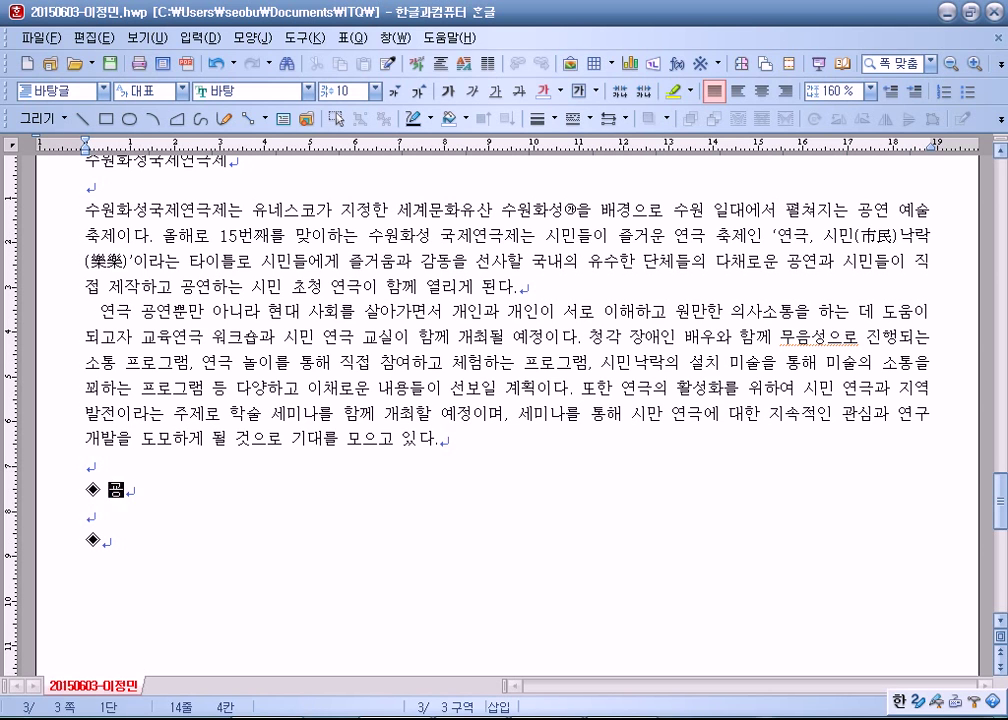
text(워크숍)
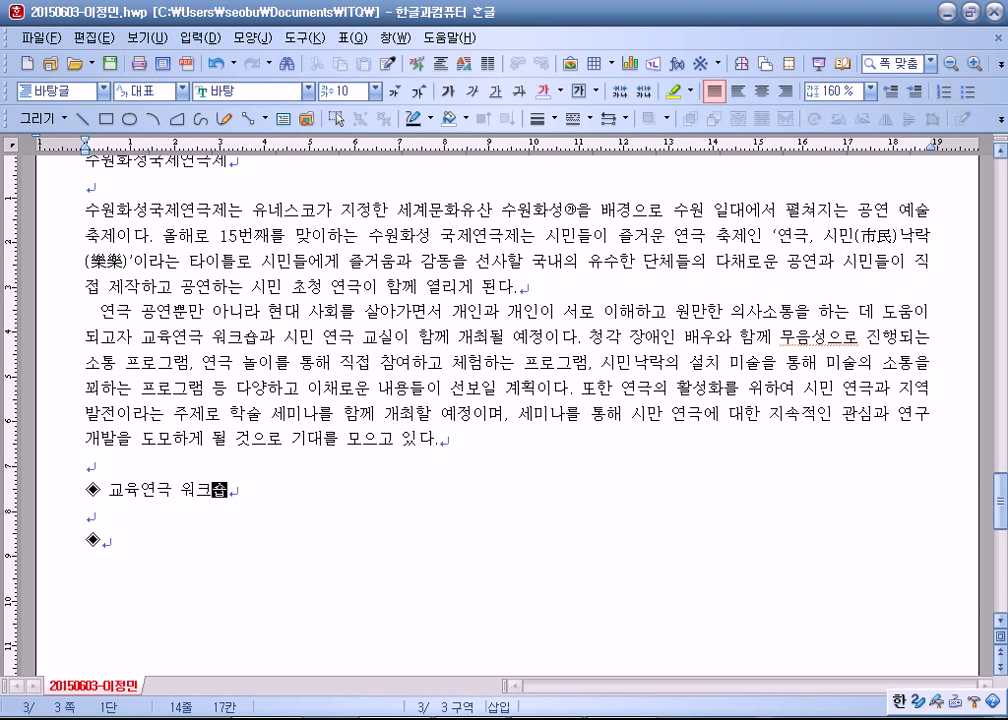
key(Return)
Type the 워크숍 1 title, then the lines '청각 장애인 배우와의 의사소통 프로그램' and '주의 깊게 살피는 그림자 놀이를 통한 의사소통 프로그램'
text(우)
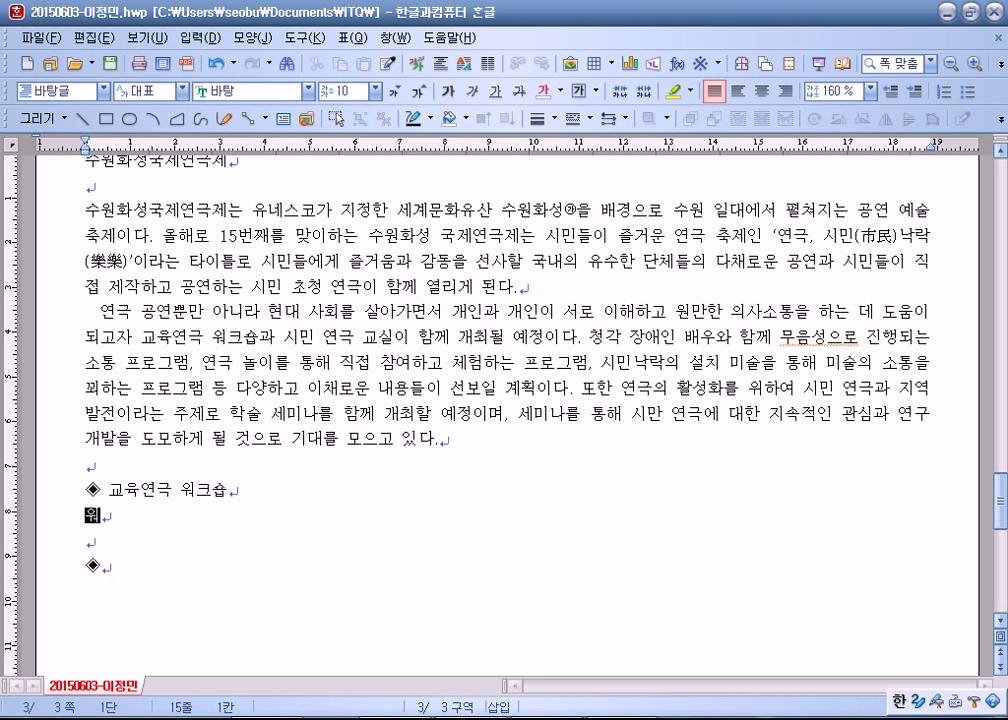
Split the diamonds onto separate lines and type the items '교육연극 워크숍' and '우크숍 1(말하지 않고 대화해 봐요)'
Type the 워크숍 1 title, then the lines '청각 장애인 배우와의 의사소통 프로그램' and '주의 깊게 살피는 그림자 놀이를 통한 의사소통 프로그램'
text(크숍)
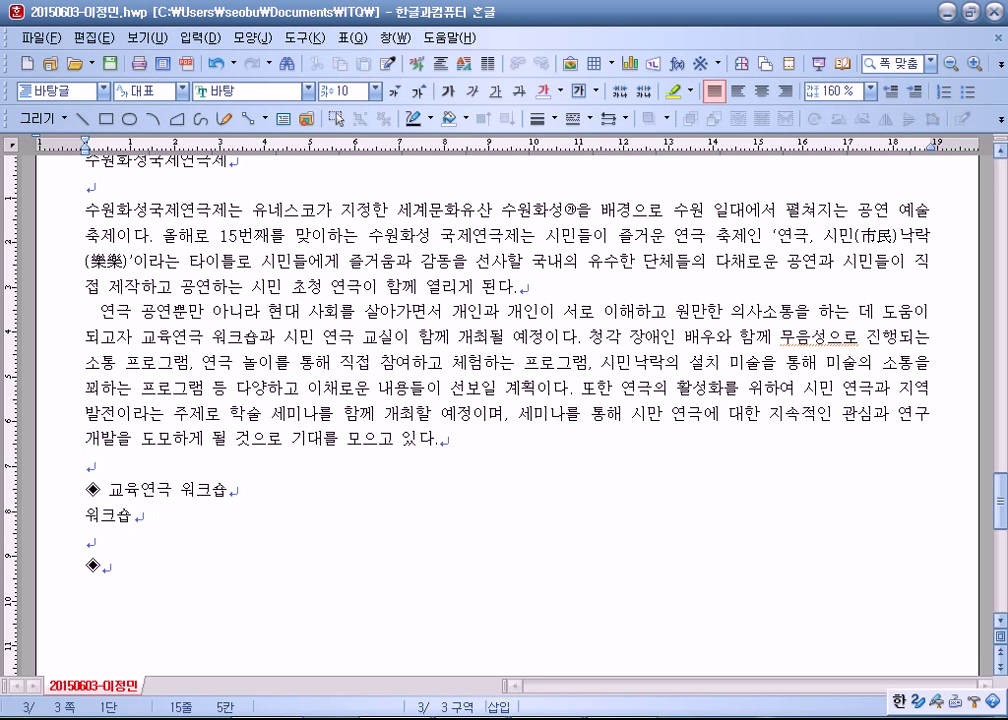
text( 1(말)
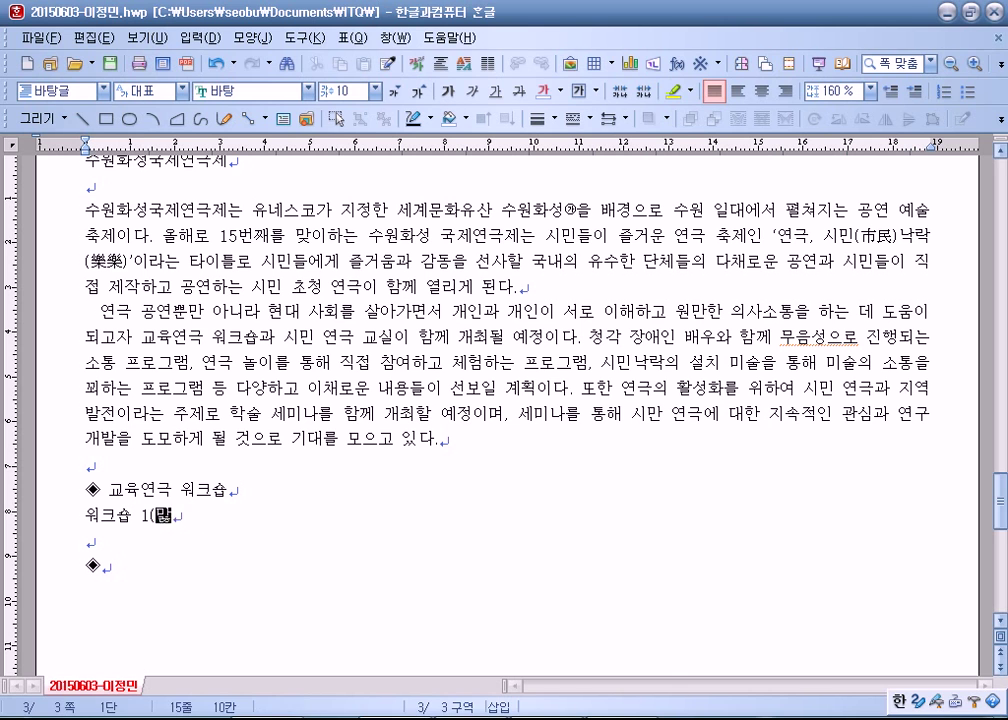
text(하지 않고 대화해 )
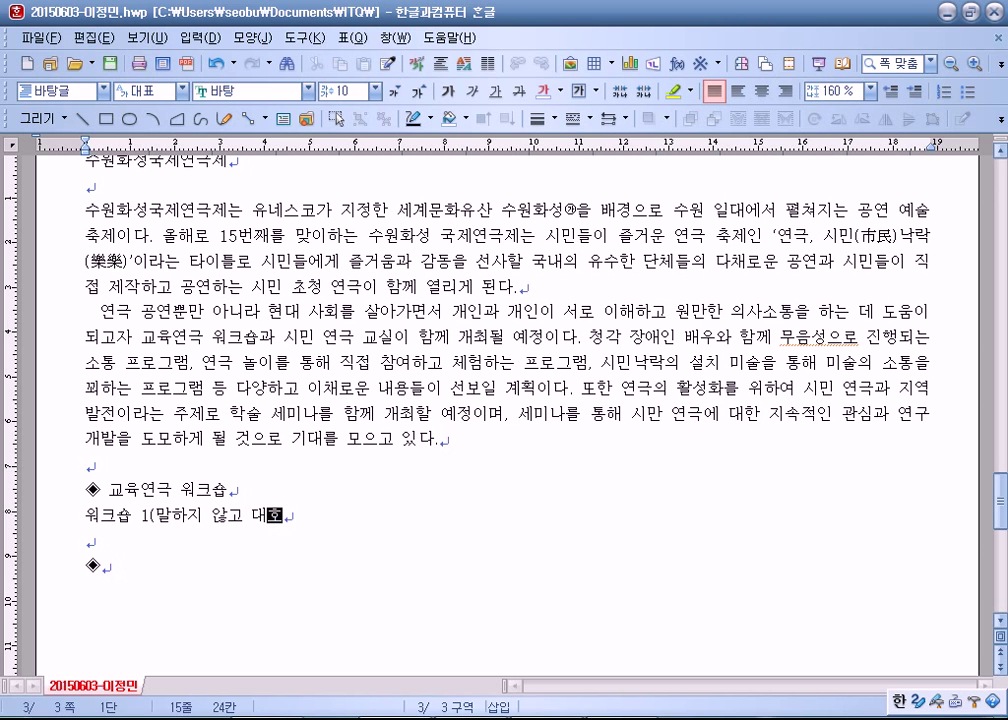
text(봐요))
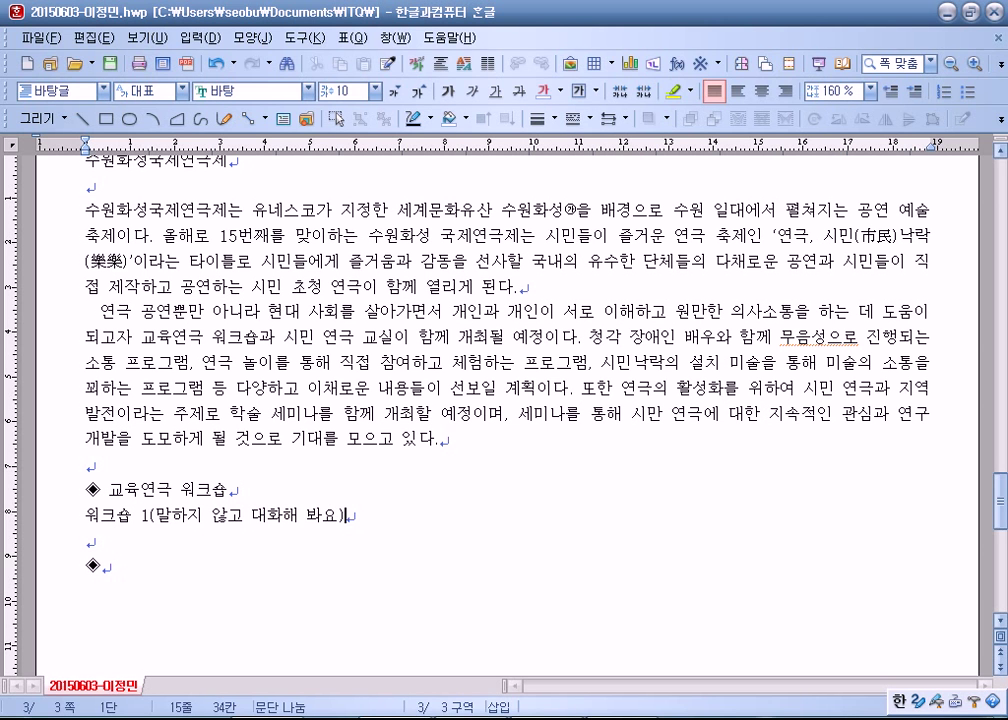
key(Return)
text(청각 )
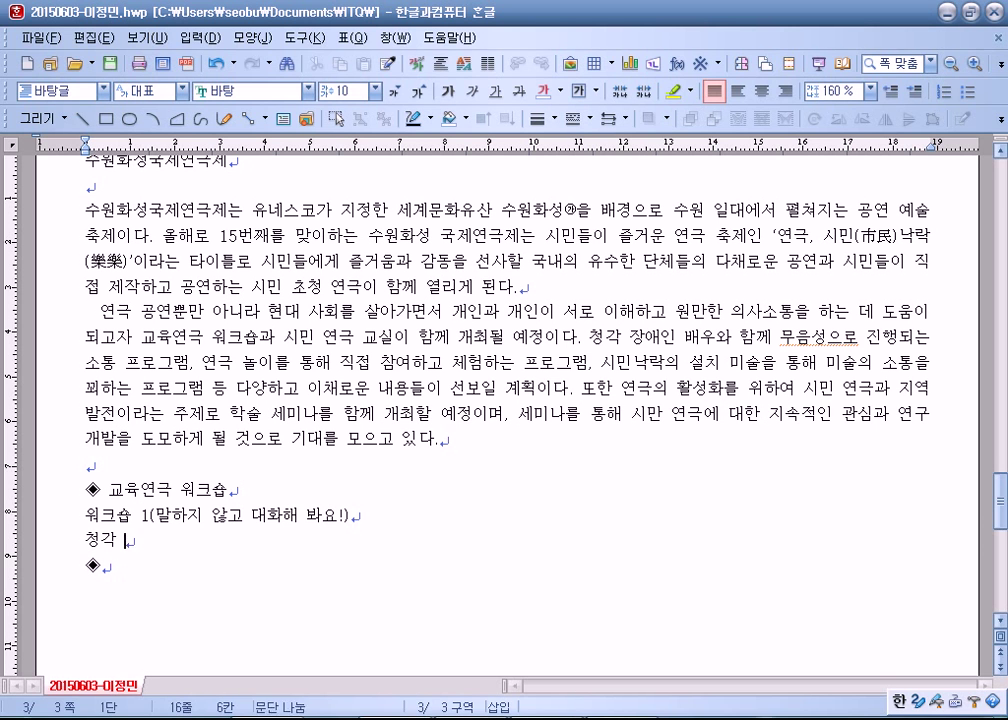
text(장애이ㄴ 배우와의 의)
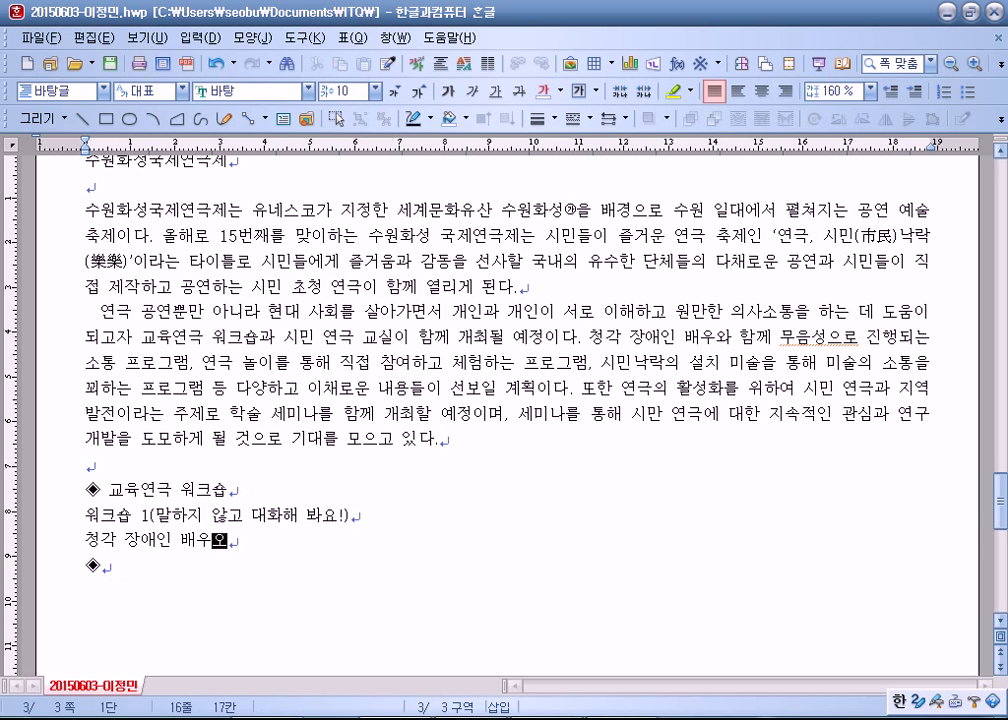
text(사소통 프로)
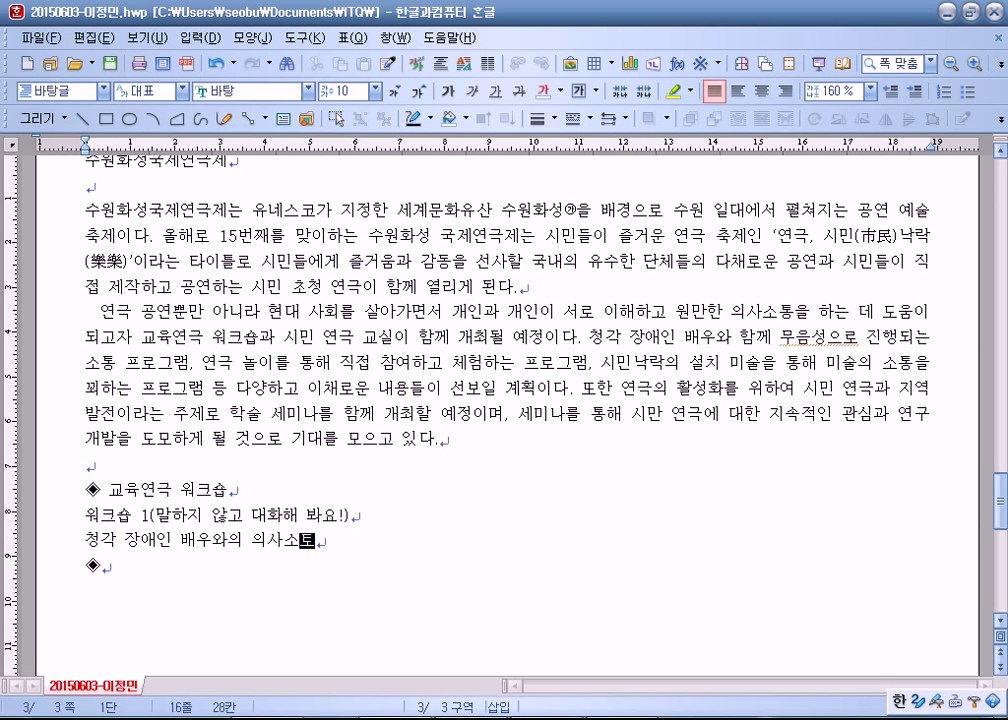
text(그램)
key(Return)
text(주의 기ㅍ게 살피는 )
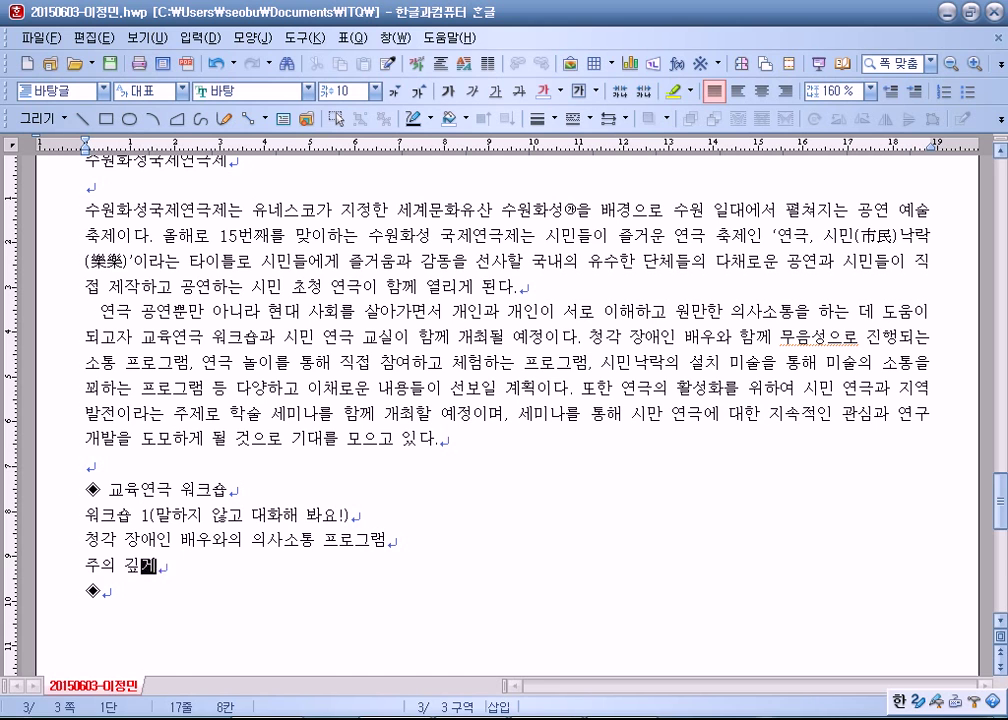
text(그림)
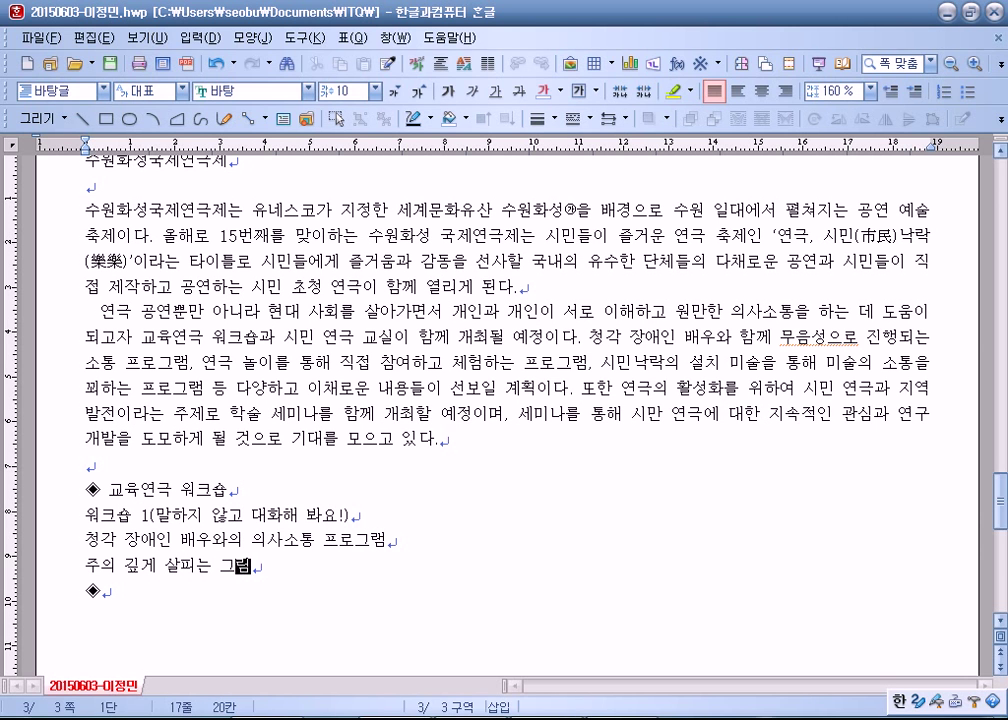
text(자 놀이으ㄹ ㅌㅗㅇ한 의사소통 )
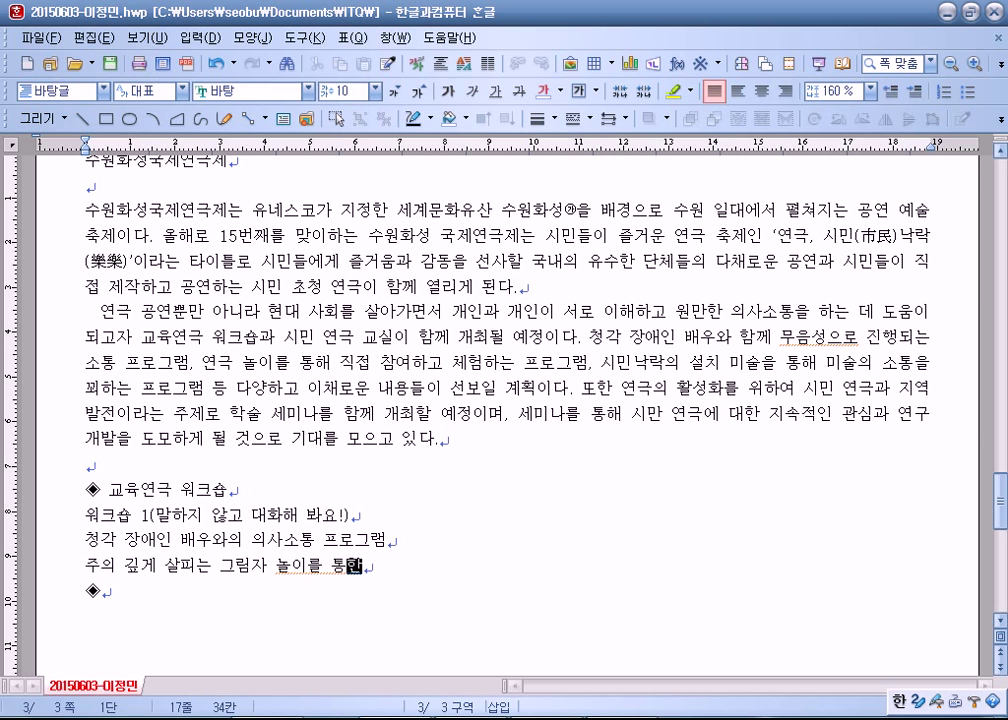
text(프로그램)
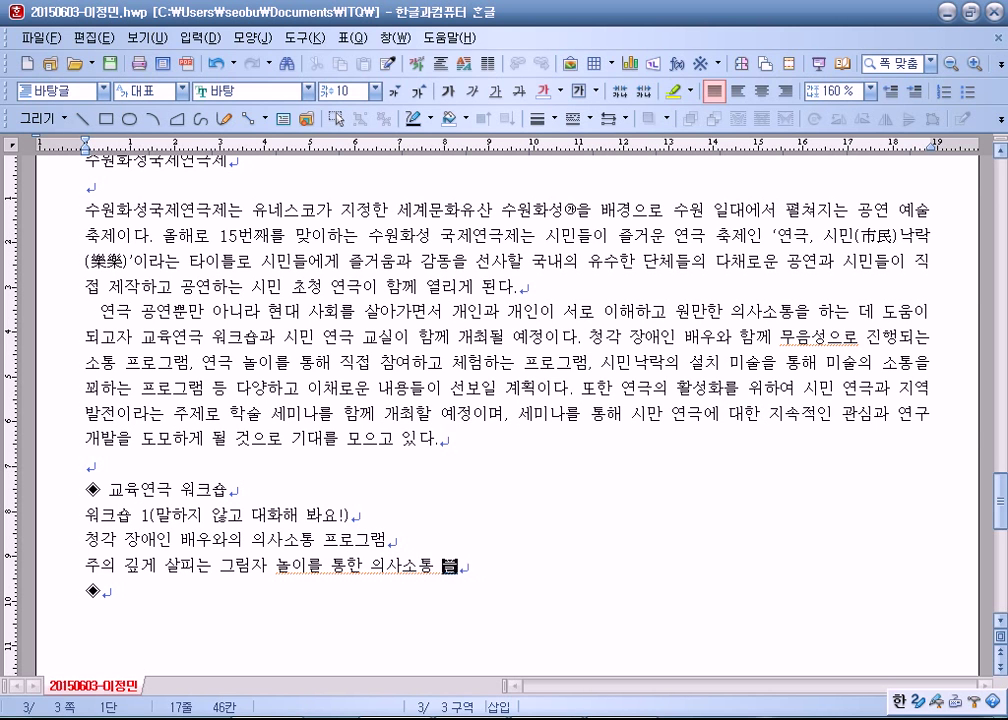
key(Return)
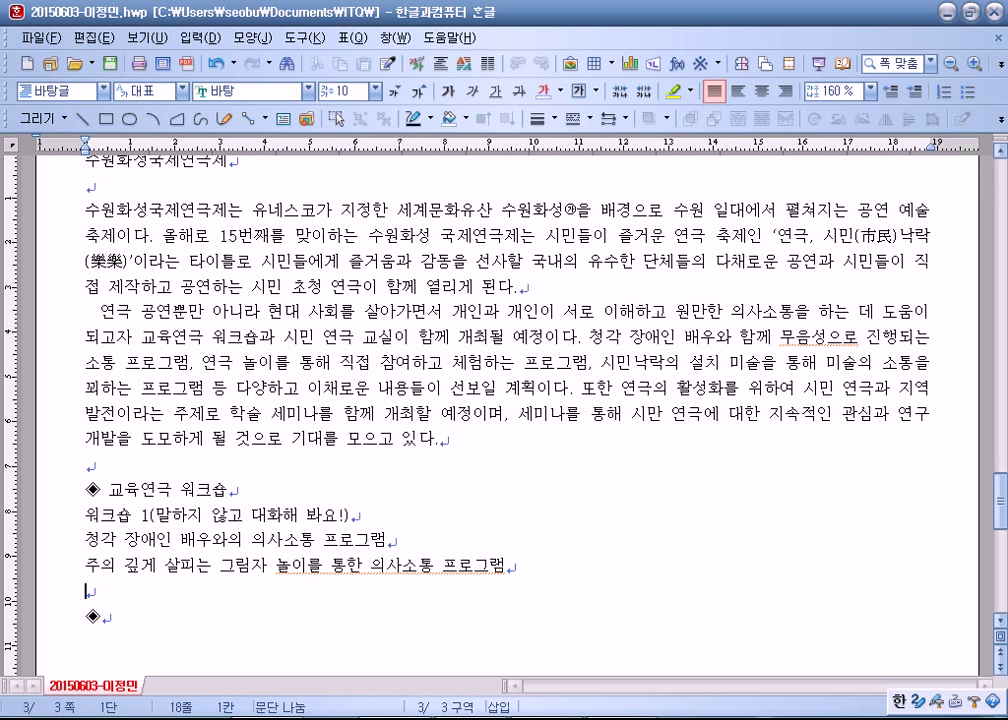
Start the next line with the title '워크숍 2(신나는 연극 세상)'
text(누)
key(BackSpace)
key(BackSpace)
text(워크쇼)
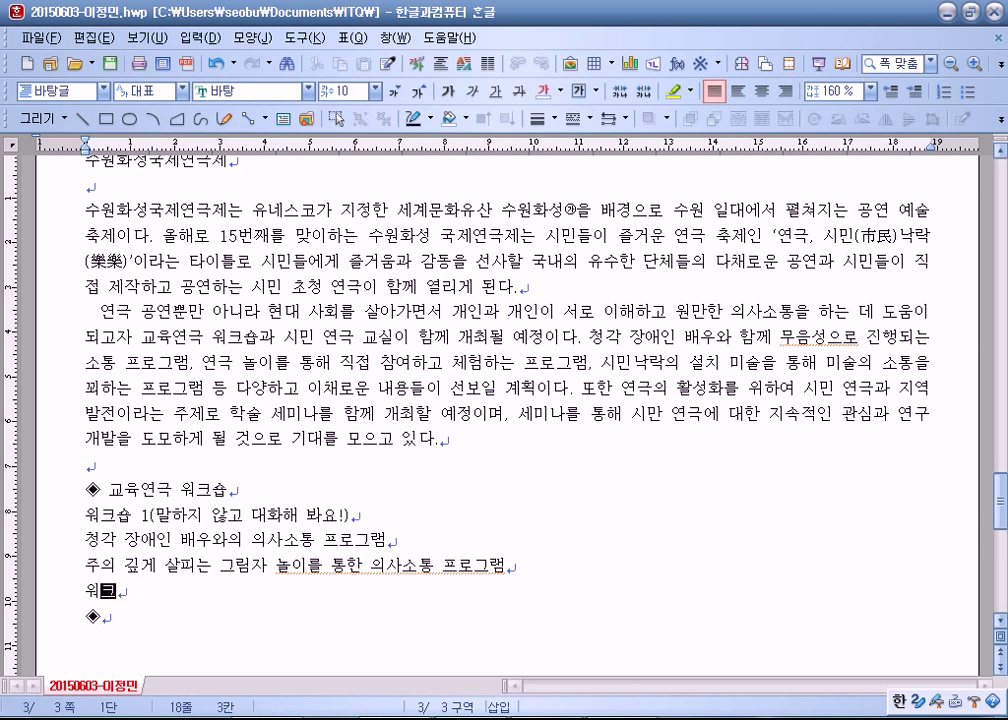
text(ㅂ)
text( 2()
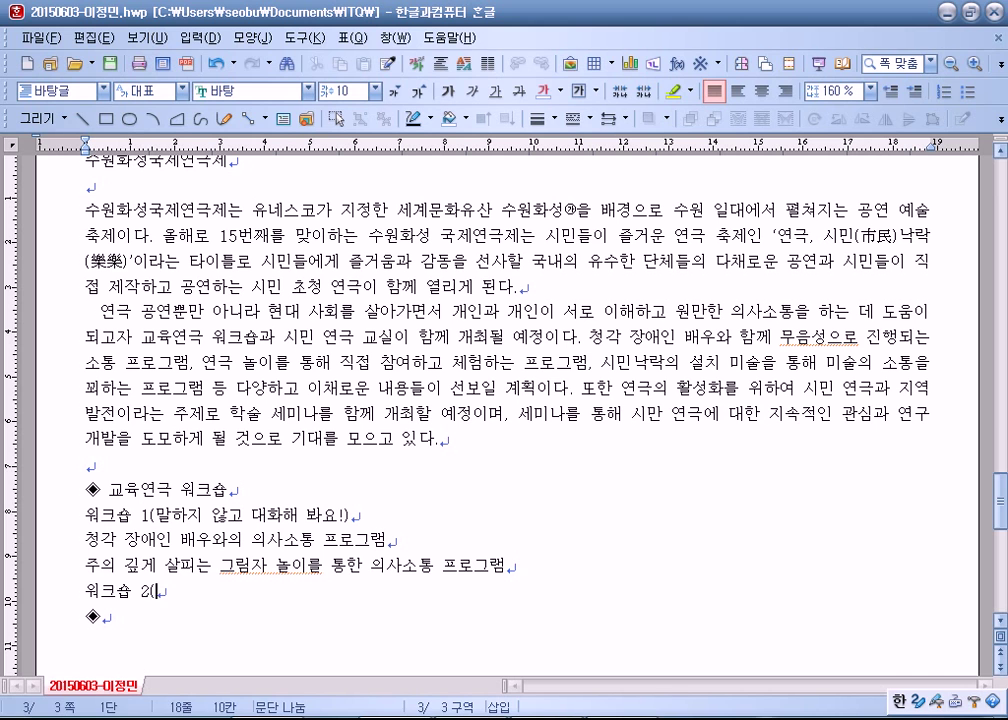
text(신나는 연극 세상))
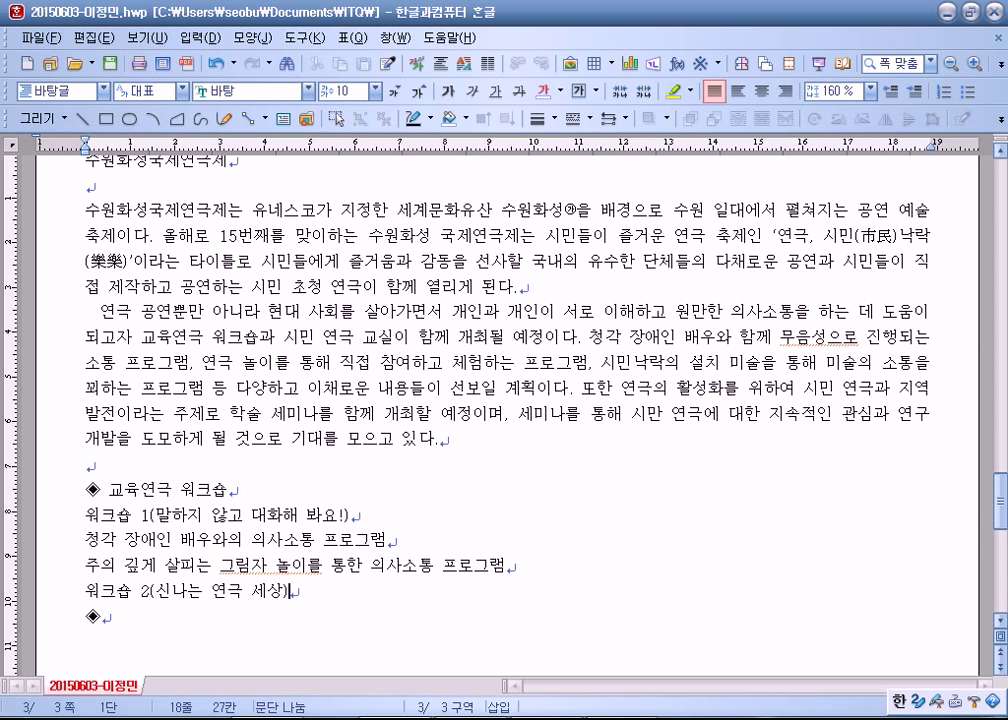
key(Return)
Add the items '연극 놀이를 통한 마음 열기 프로그램' and '연극 치료를 통한 심신 수양 프로그램'
text(연극 놀이)
text(응)
text( 통ㅎ)
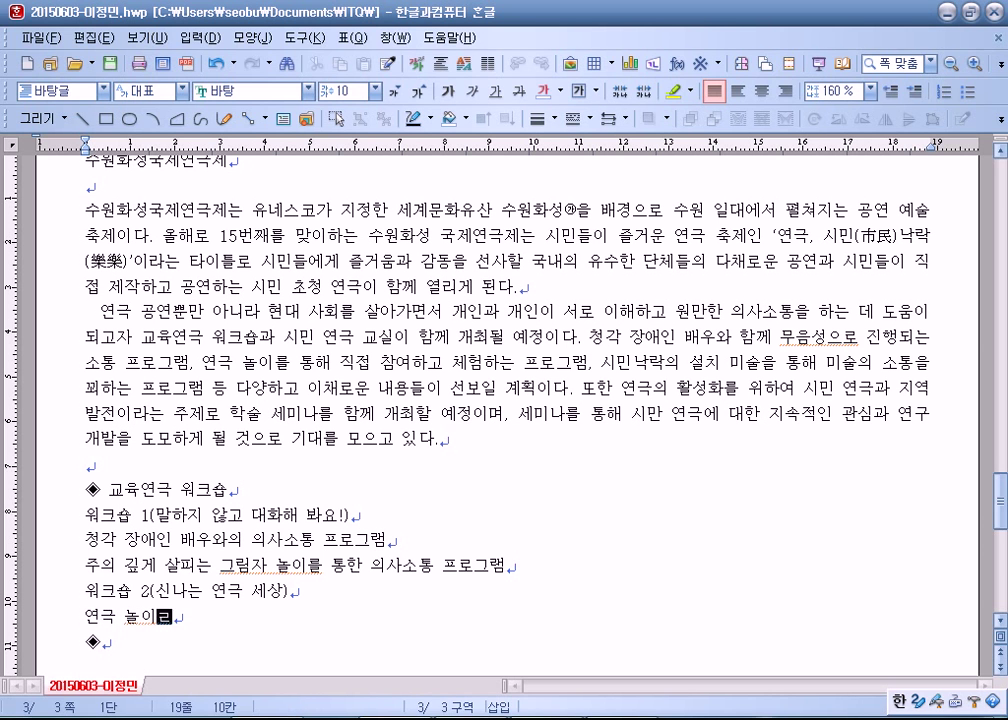
key(BackSpace)
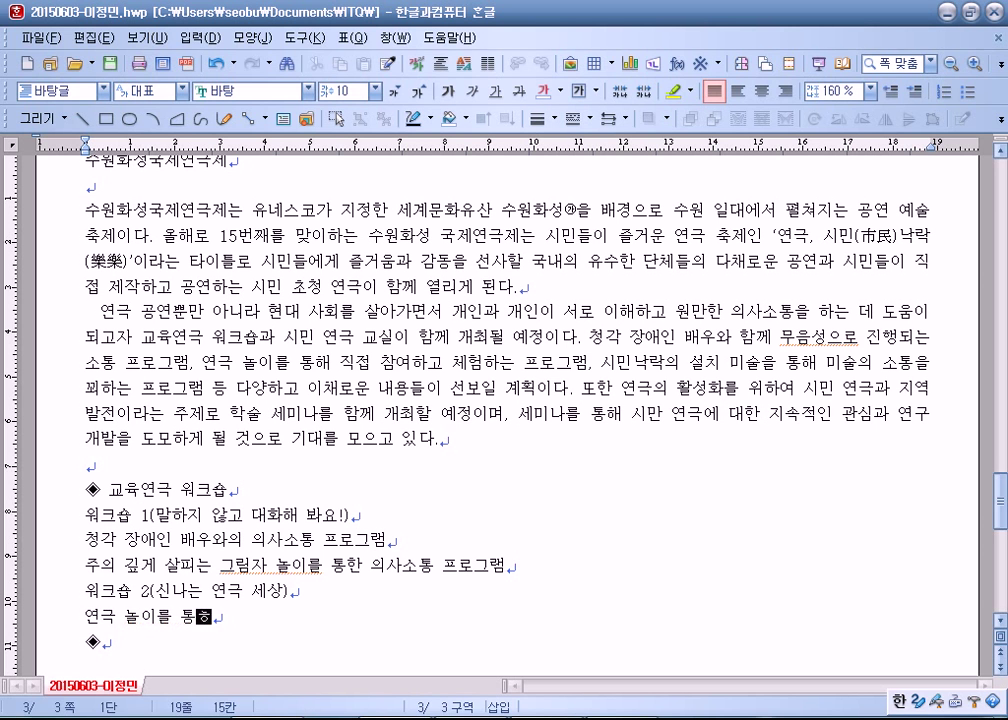
text(마음 열기 )
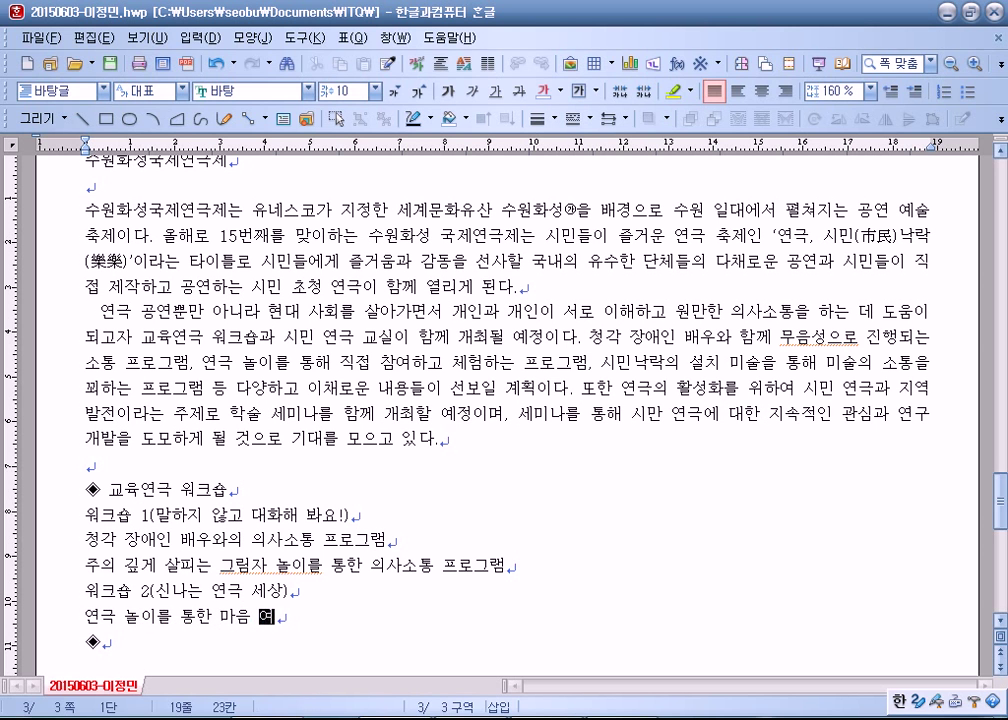
text(프로그램)
key(Return)
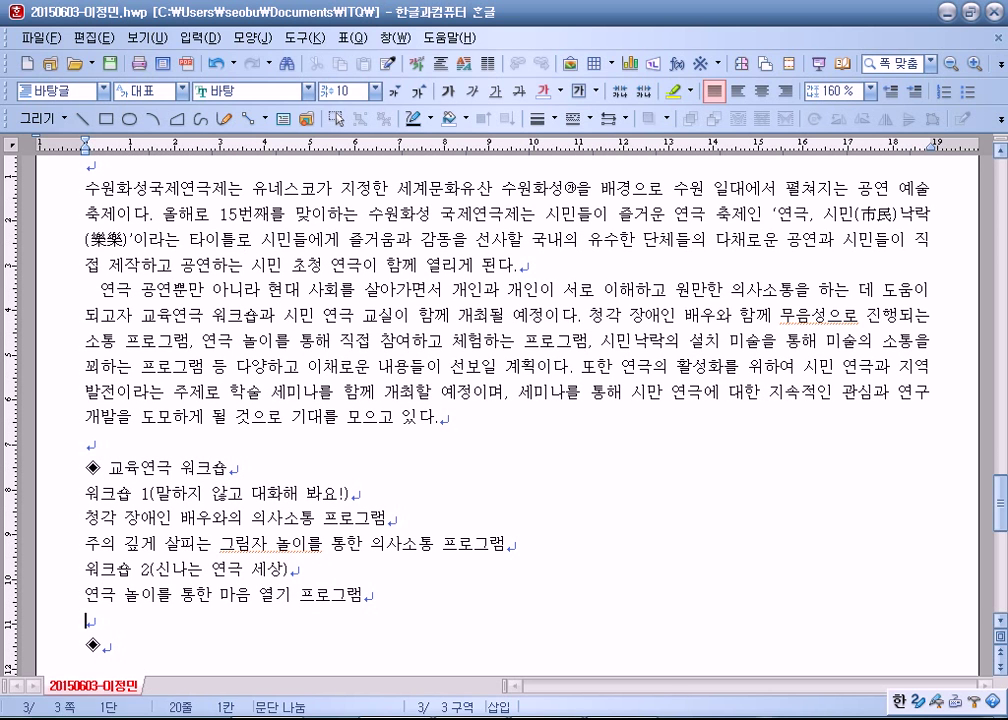
text(연극 치료를 )
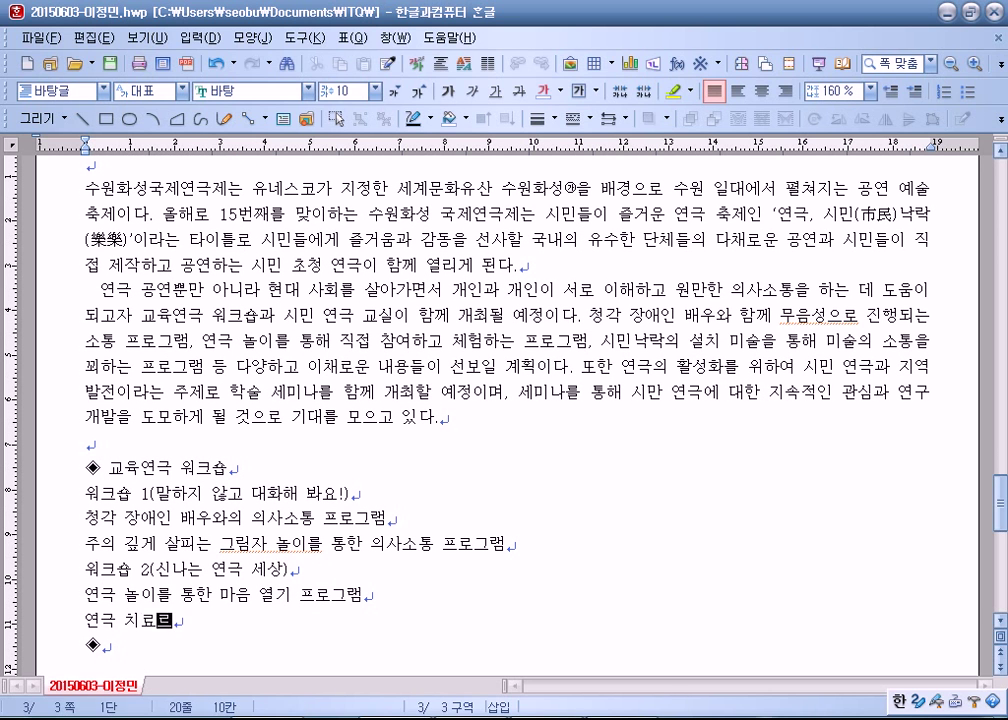
text(총한 )
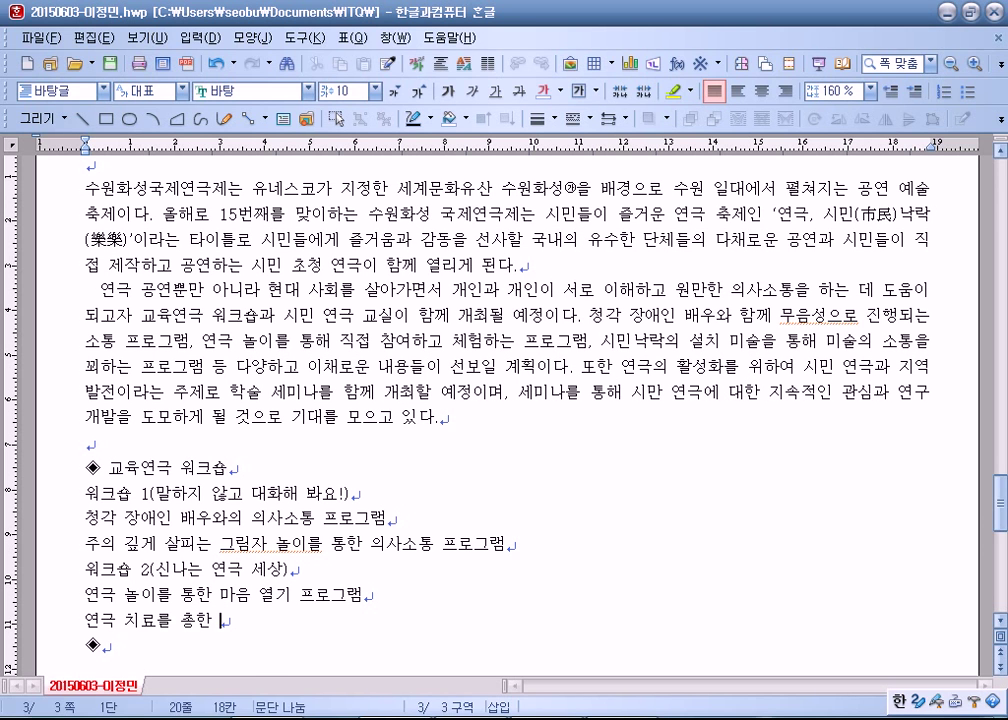
text(심신 수랴)
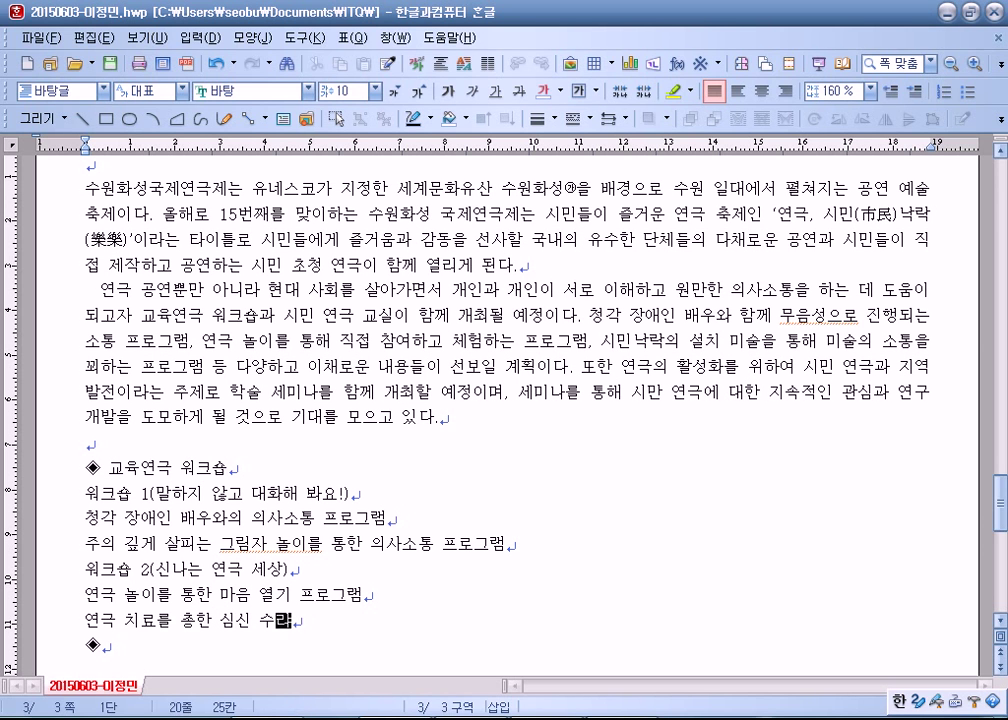
key(BackSpace)
key(BackSpace)
key(BackSpace)
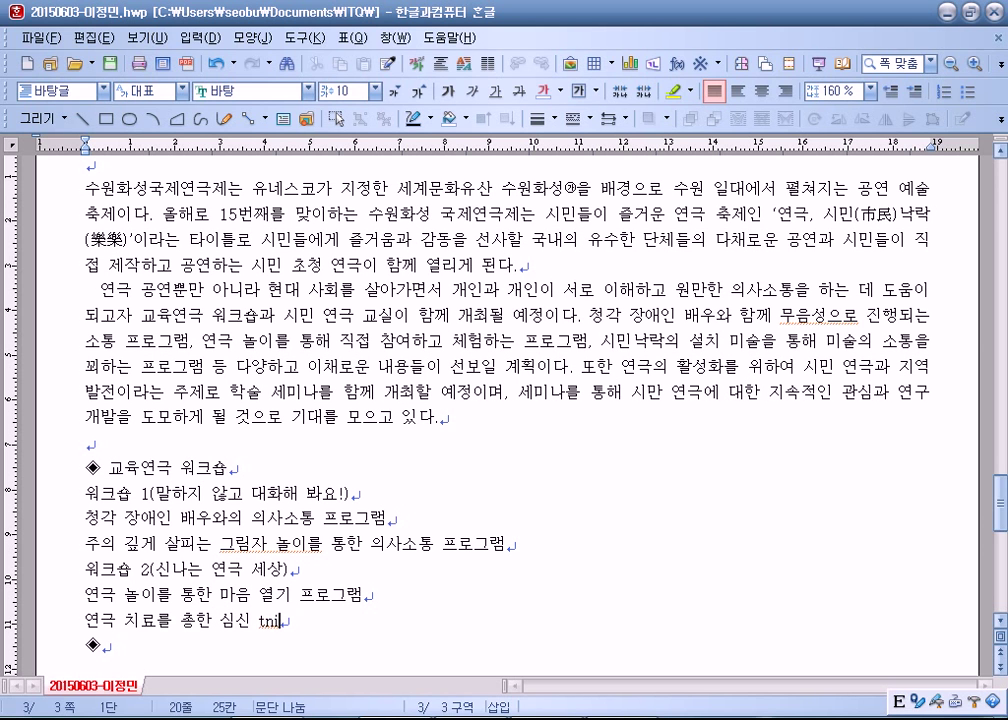
text(수양 프로그램)
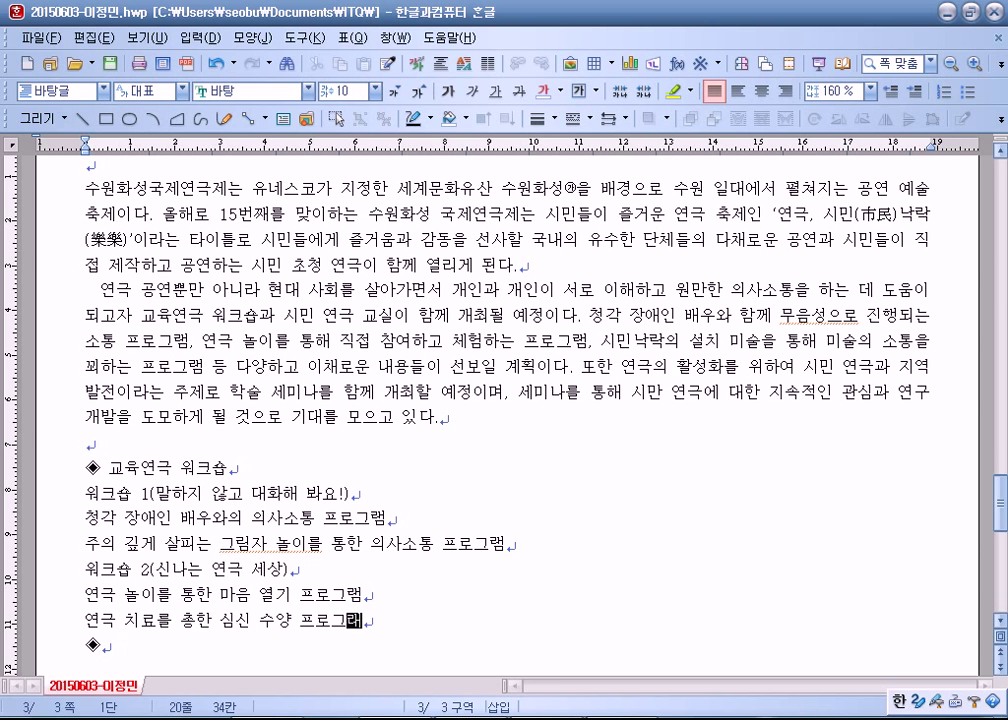
key(Return)
Add the heading '◈ 주요 행사 프로그램' after a blank line, then save the document
key(Down)
key(End)
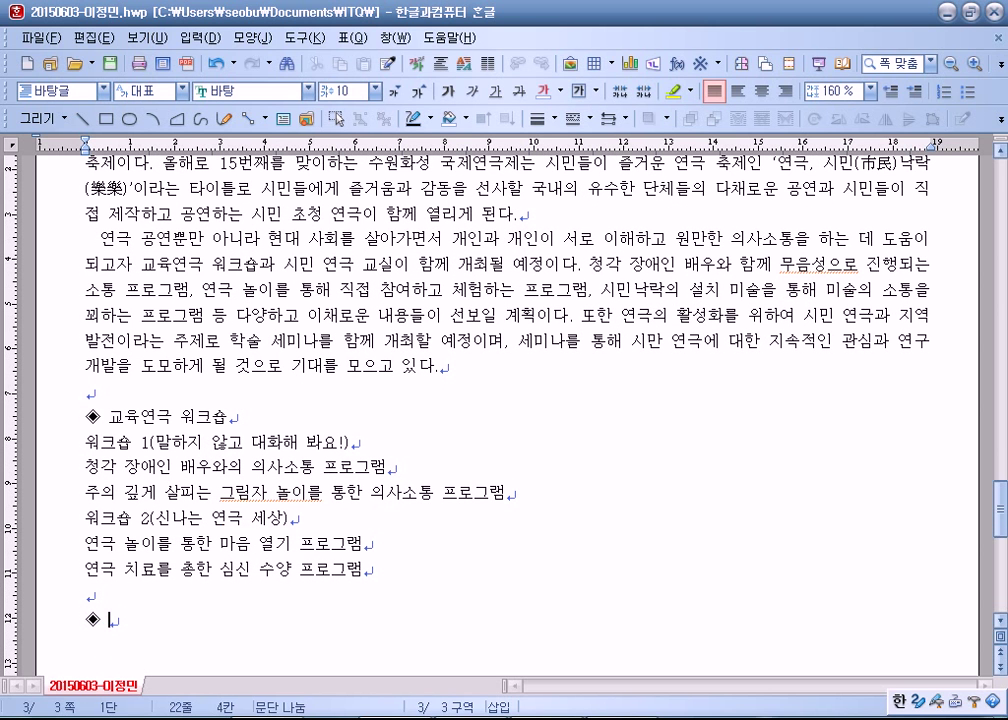
text(주요 행사 프로)
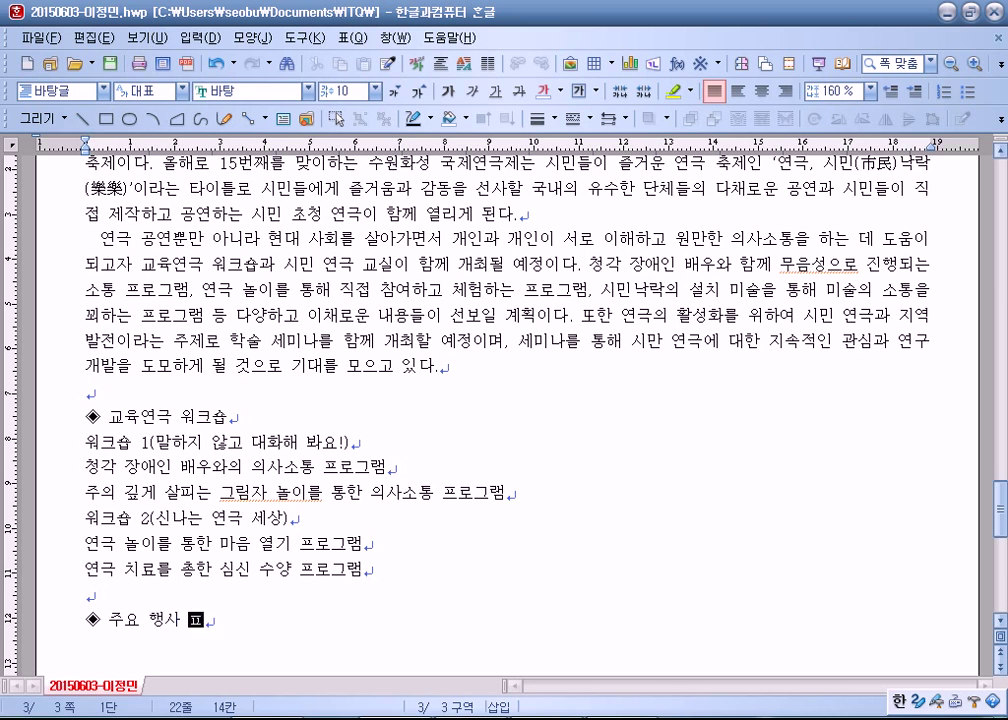
text(그램)
key(Return)
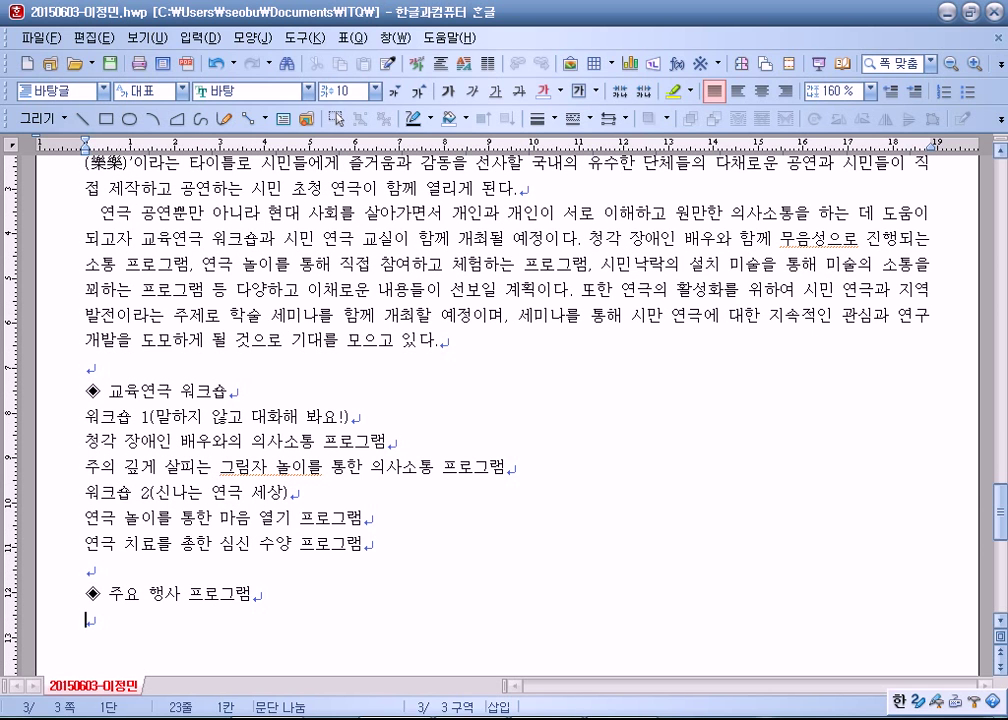
key(alt+s)
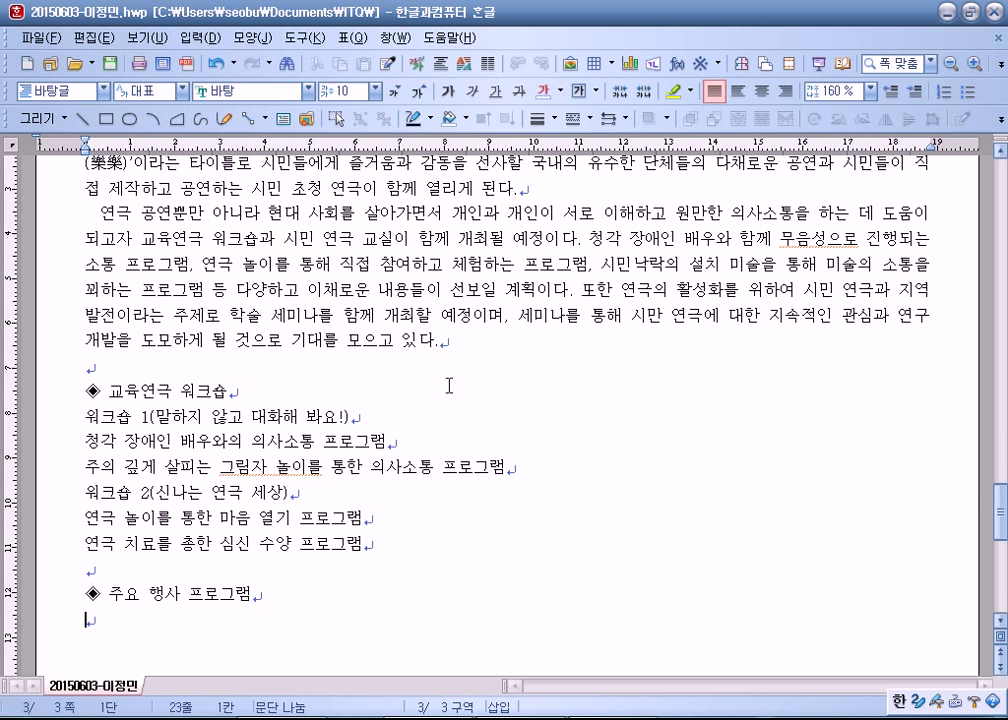
Insert a 6-row by 5-column table and place the cursor in its first cell
key(ctrl+n)
key(t)
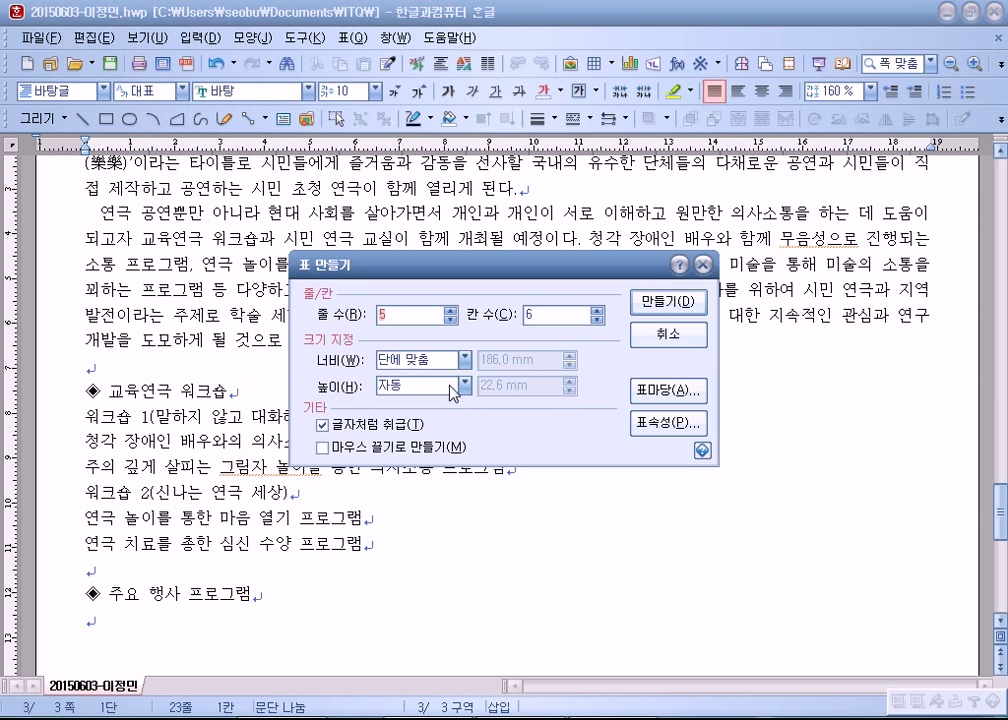
text(65)
key(BackSpace)
key(Tab)
text(5)
key(Return)
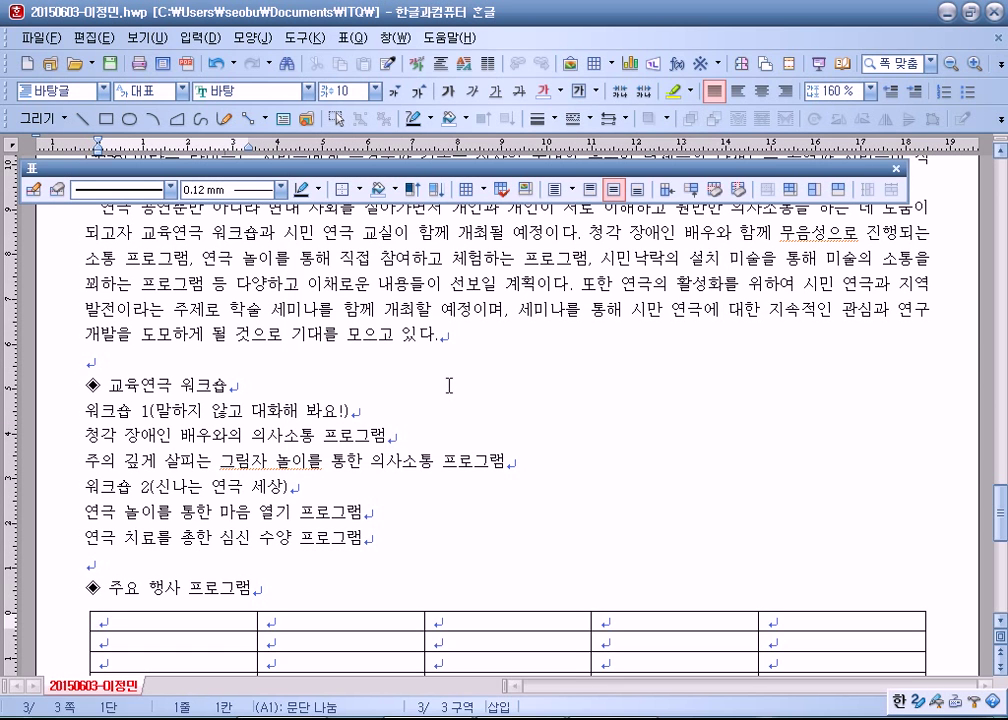
key(F5)
key(F5)
key(F5)
key(Escape)
key(Up)
key(Up)
key(Up)
key(Up)
key(Up)
key(Left)
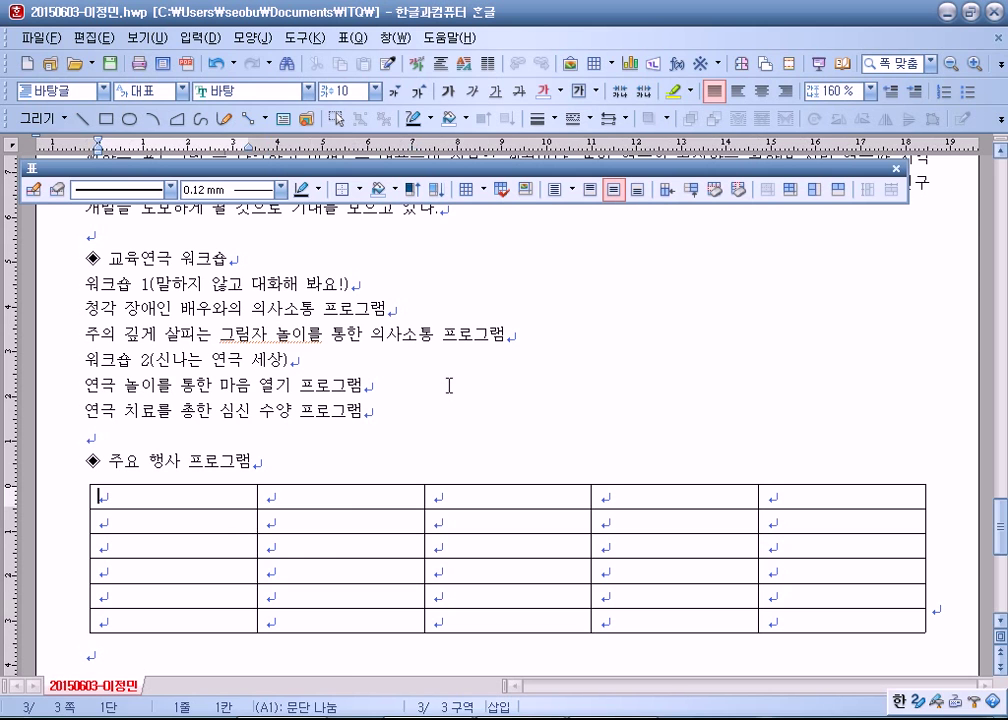
Enter the header row 구분, 일시, 참가 대상, 장소, 주제 and begin row two with '교육연극'
text(구분)
key(Tab)
text(일시)
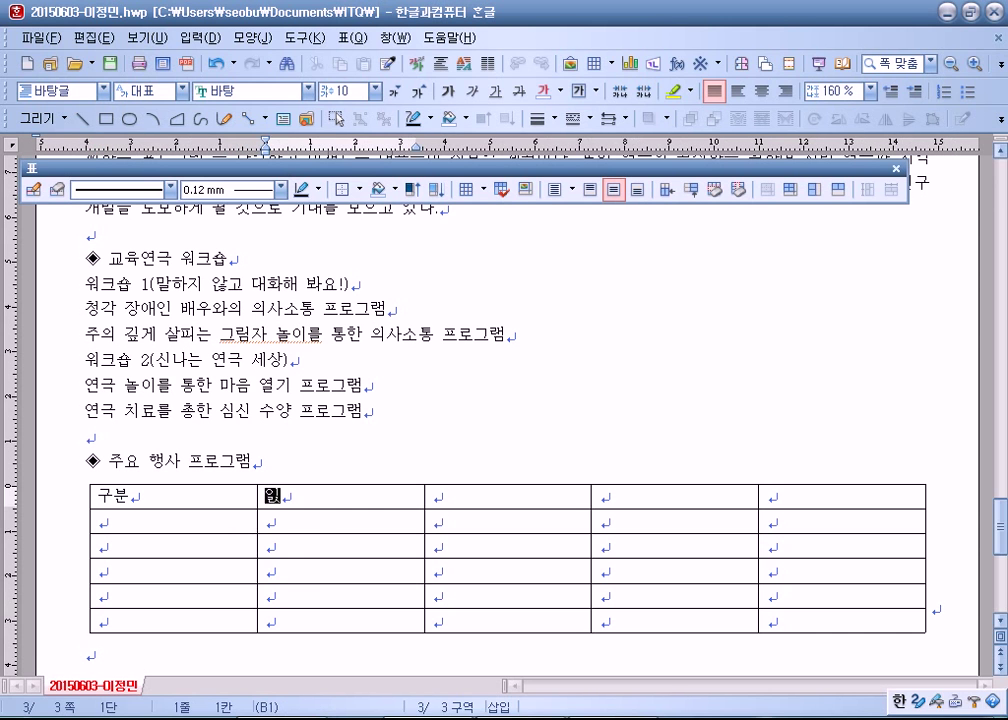
key(Tab)
text(참가 대상)
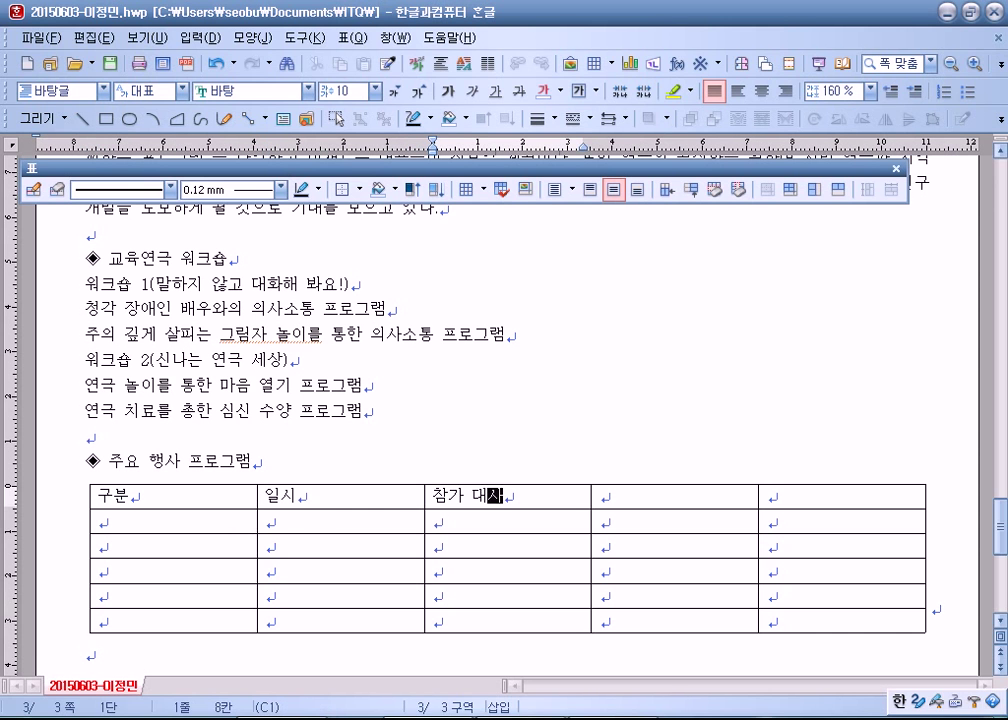
key(Tab)
text(장소)
key(Tab)
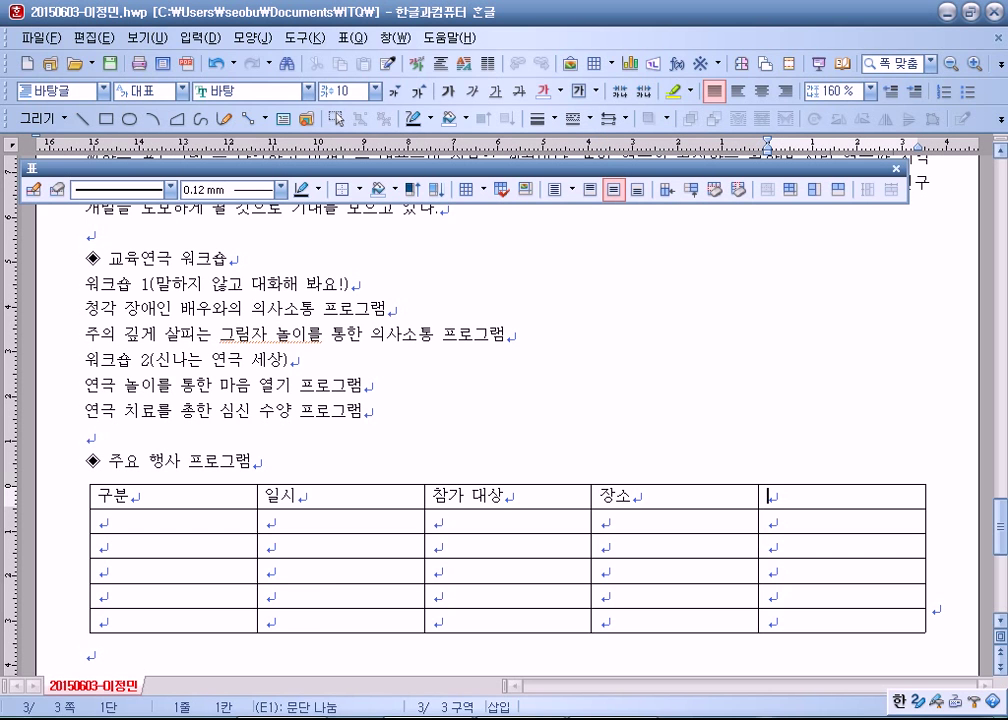
text(주제)
key(Tab)
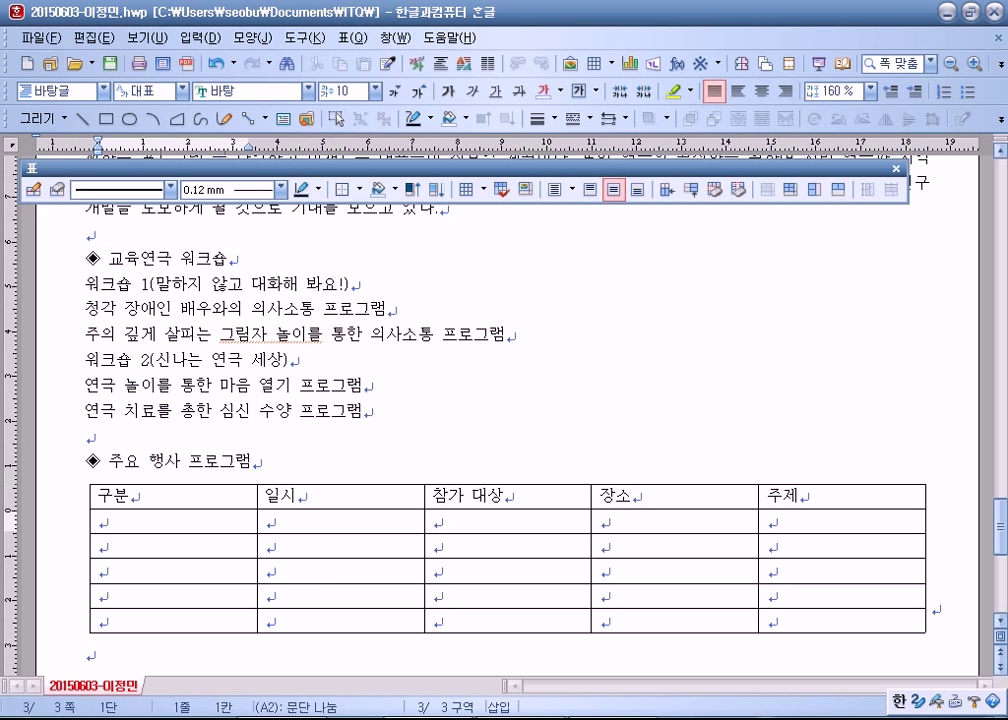
text(교육연극 우)
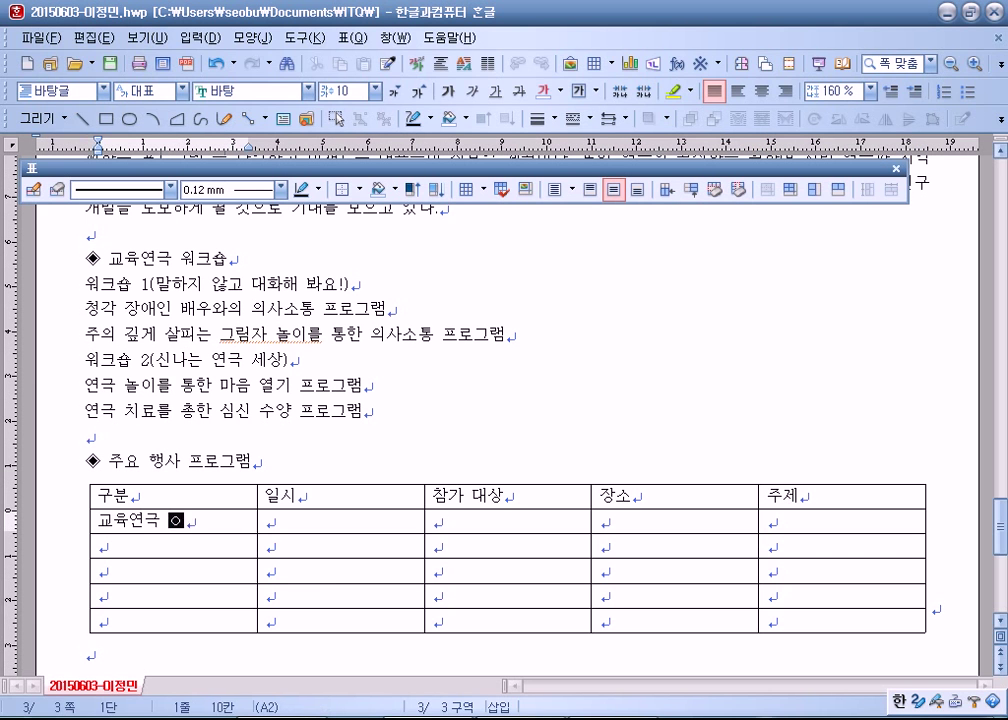
text(키소)
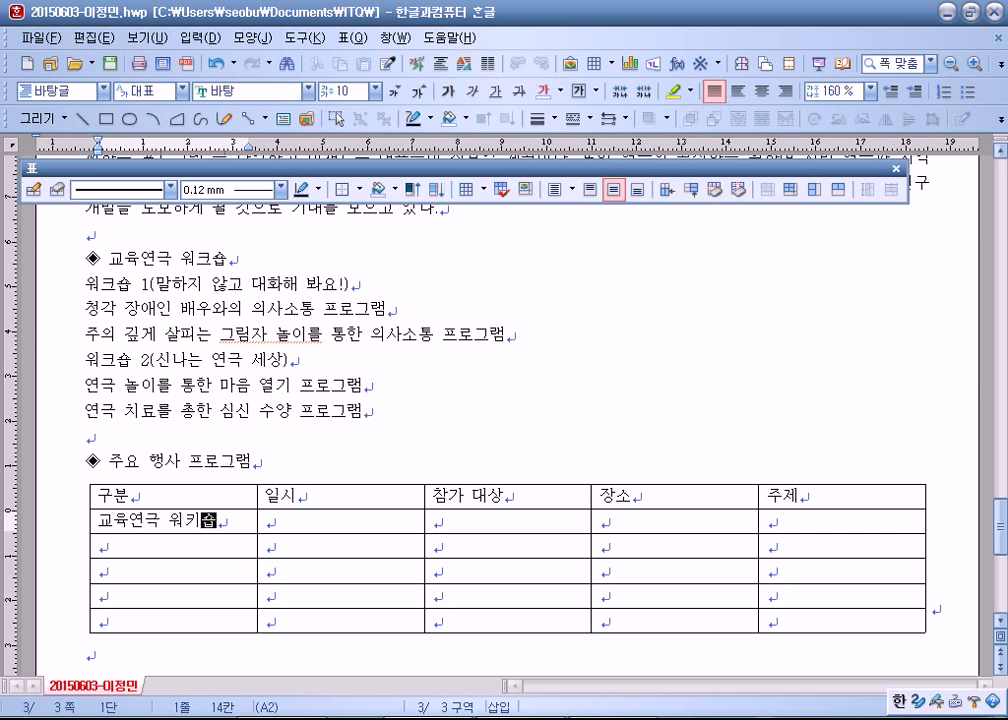
Finish '교육연극 워크숍 1' and reuse it as '교육연극 워크숍 2' in the next row
key(BackSpace)
key(BackSpace)
text(크쇼)
text(1)
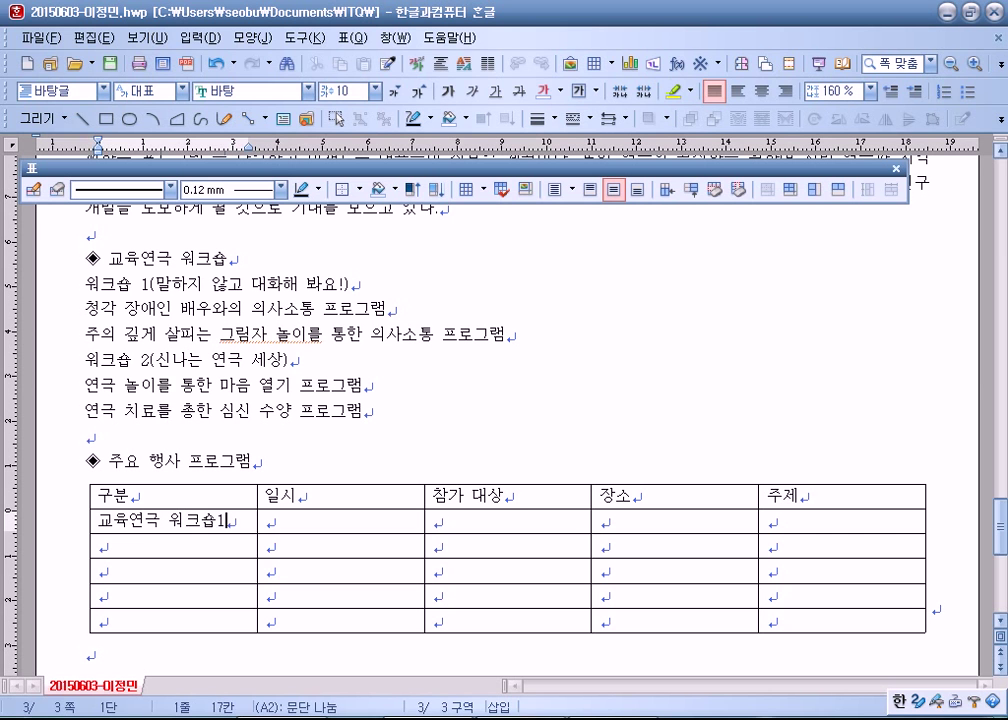
key(Left)
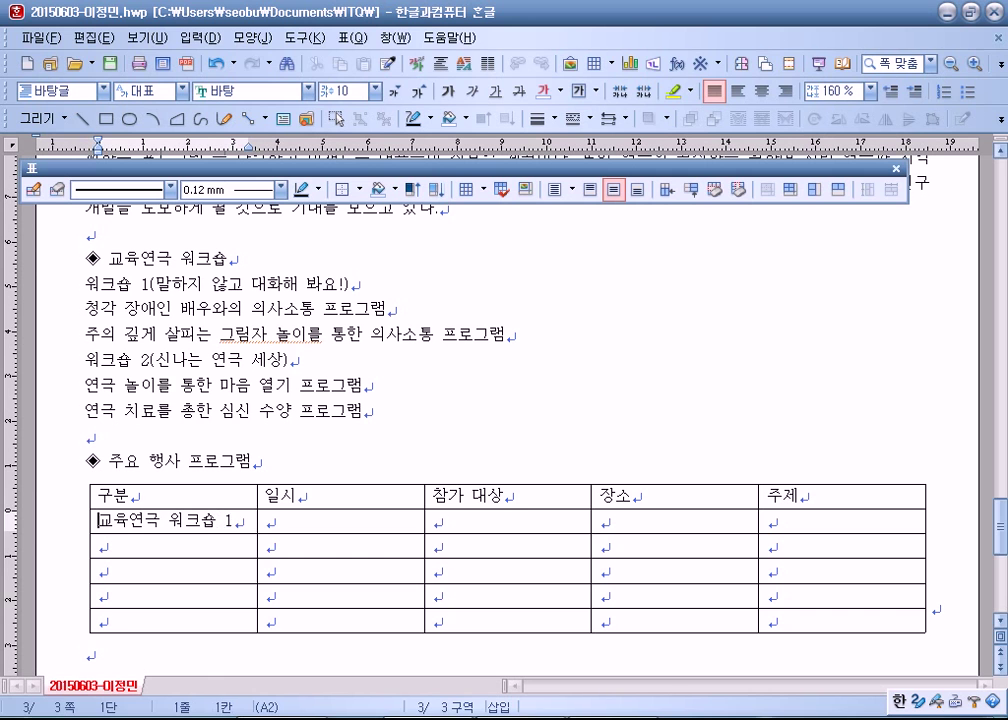
key(shift+Home)
key(ctrl+c)
key(End)
key(ctrl+v)
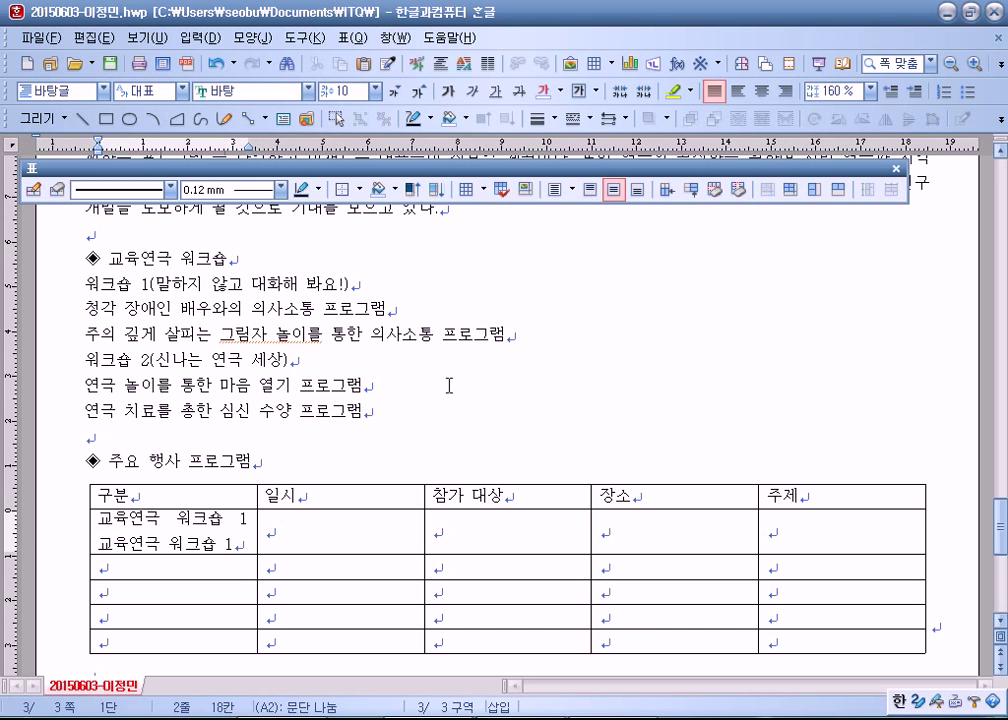
key(ctrl+z)
key(Down)
key(ctrl+v)
key(BackSpace)
text(2)
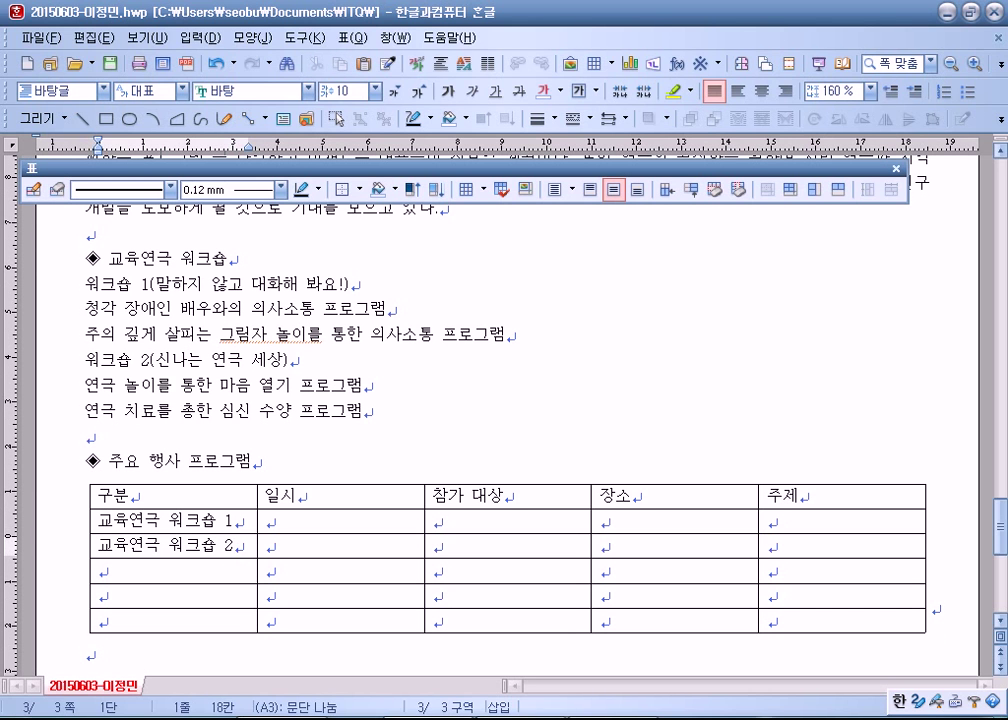
Add 창작희곡 공모전, 학술 세미나 and 시만 축제 행사 down the first column
key(Down)
text(ㅊ작)
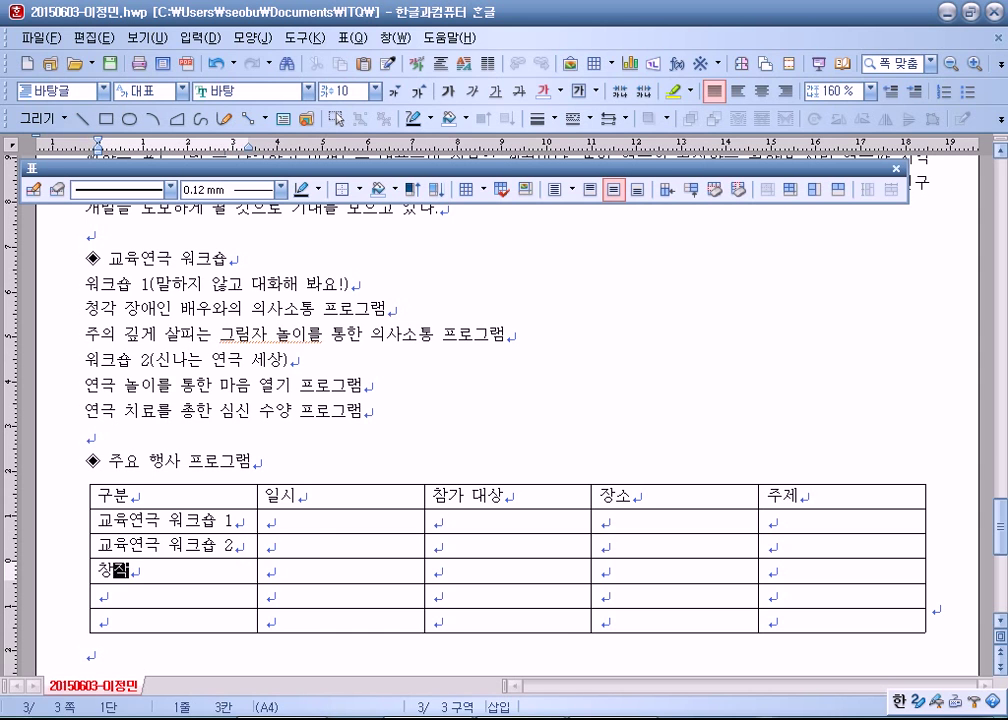
text(활곡 공모전)
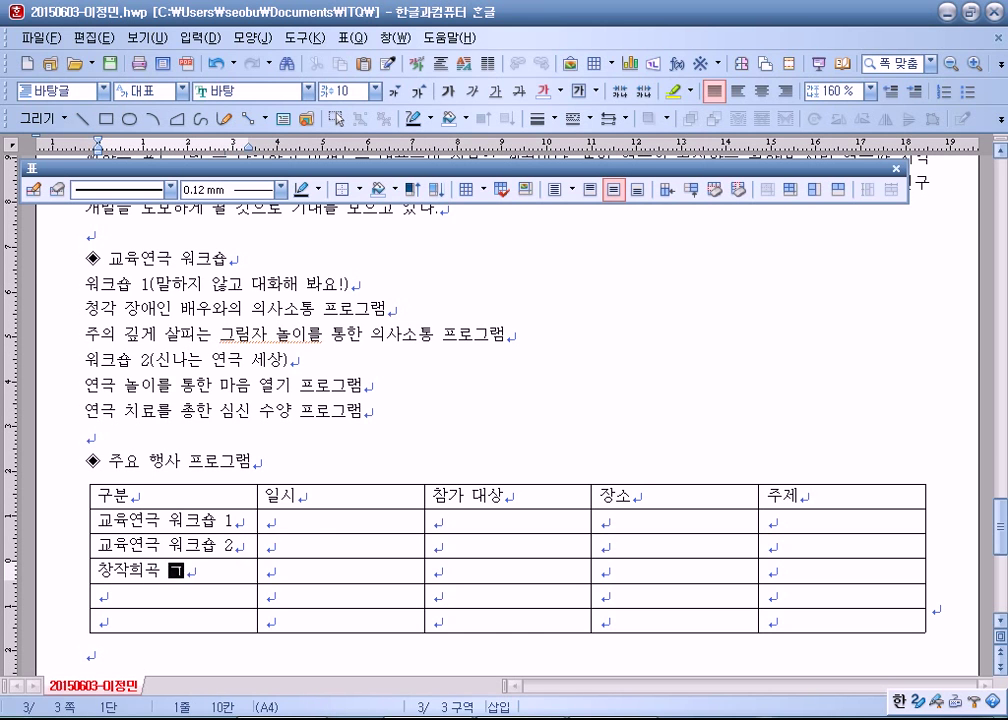
key(Down)
text(ㅇㅏㄱ)
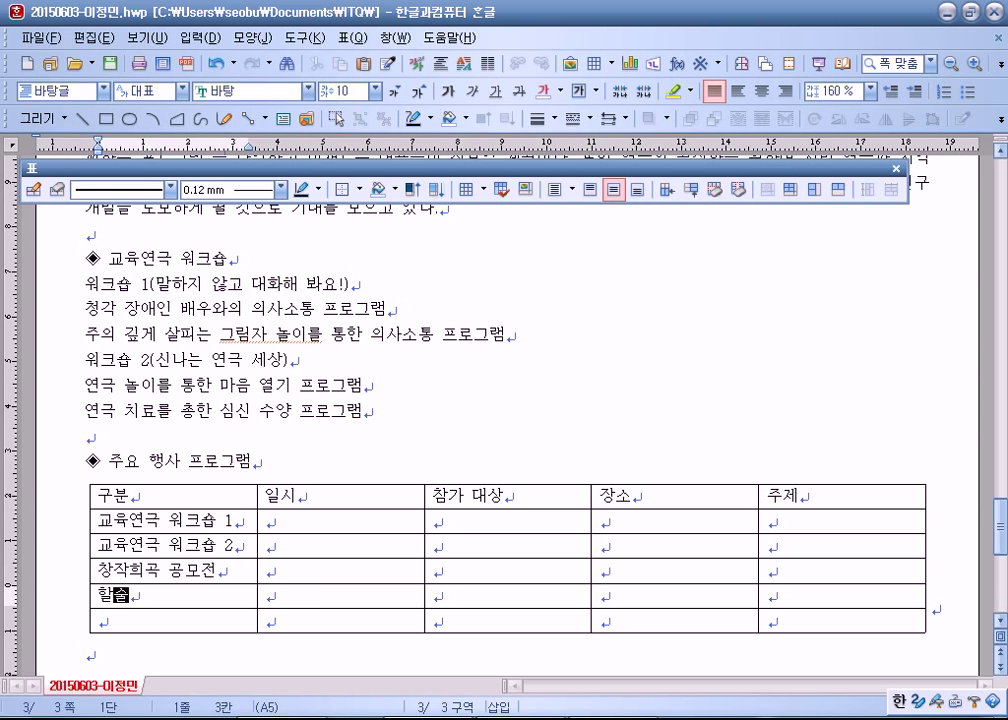
text(술 세미나)
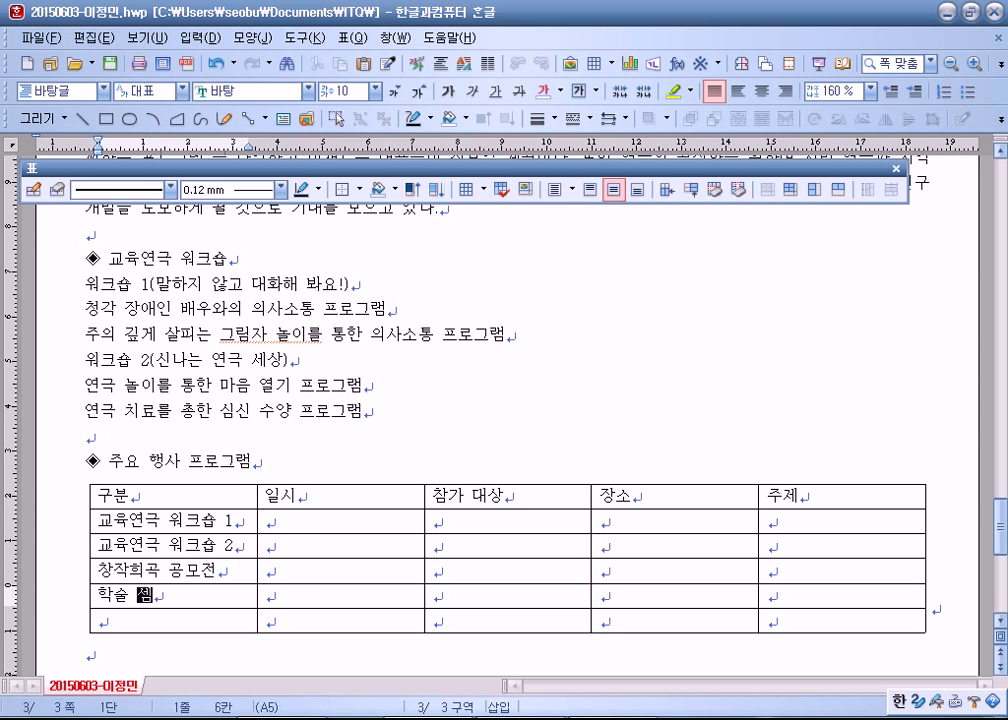
key(Down)
text(시만 축제 )
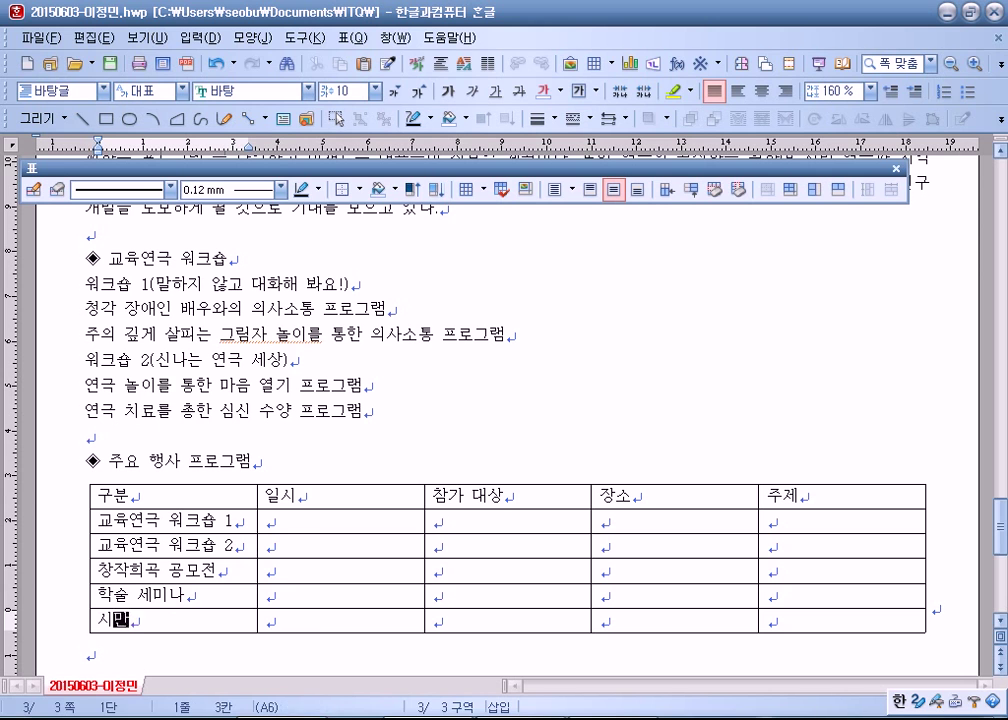
text(행ㅅ)
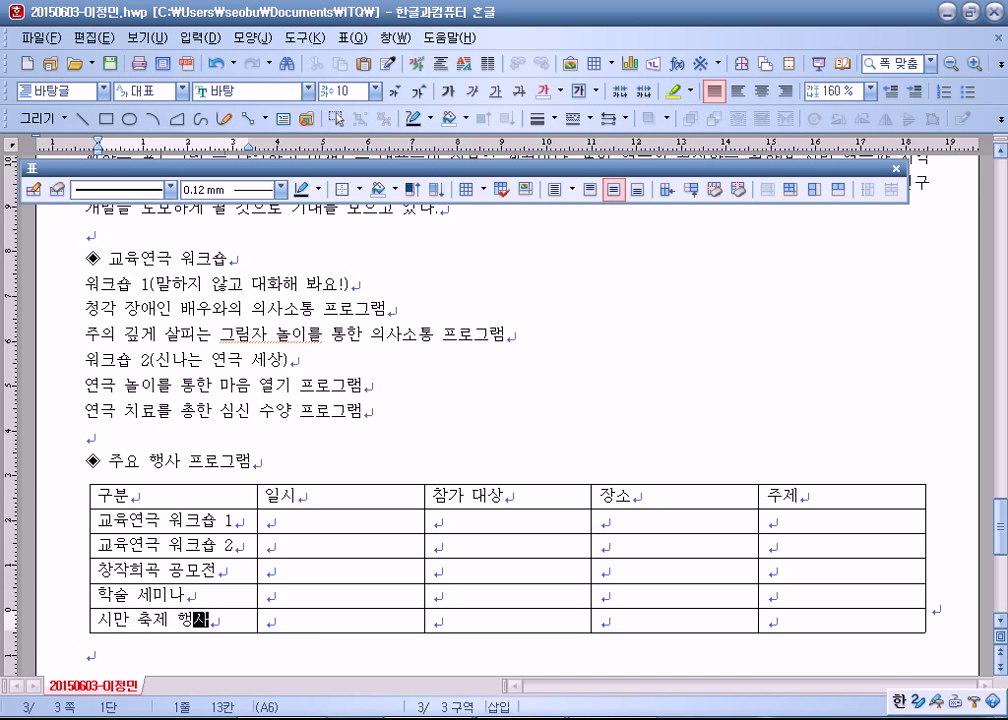
key(Tab)
key(Up)
key(Up)
key(Up)
key(Up)
Fill the 일시 column with 8.13, 8.15, 8.1-14, 8.22 and 8.14-22
text(8.13)
key(Down)
text(8.15)
key(Down)
text(8.1-14)
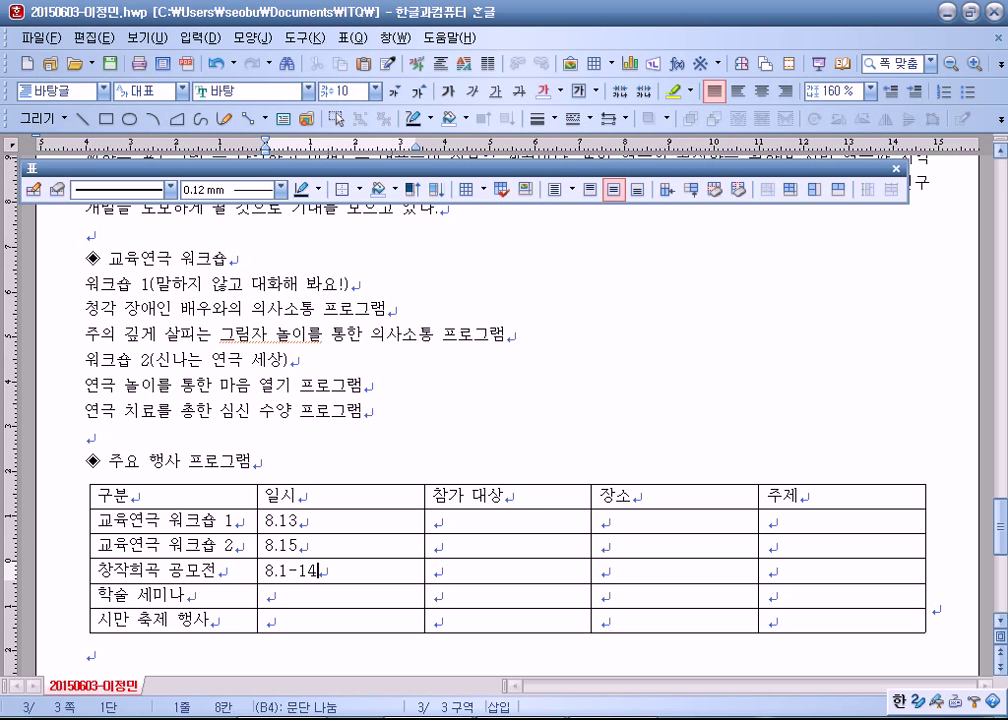
key(Down)
text(8.22)
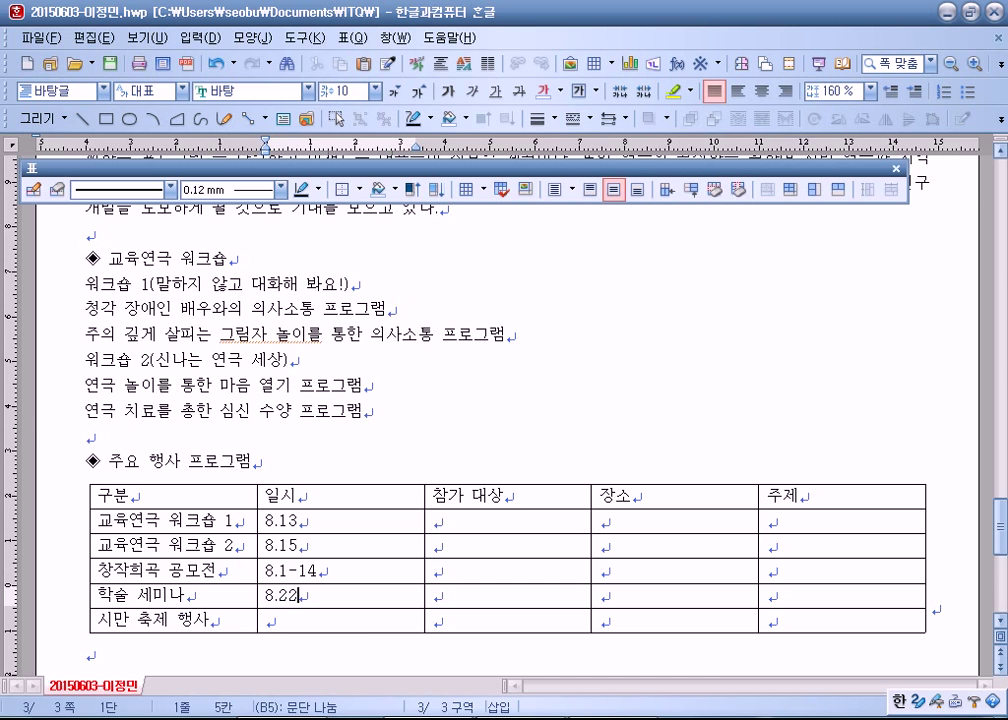
key(Down)
text(8.14-22)
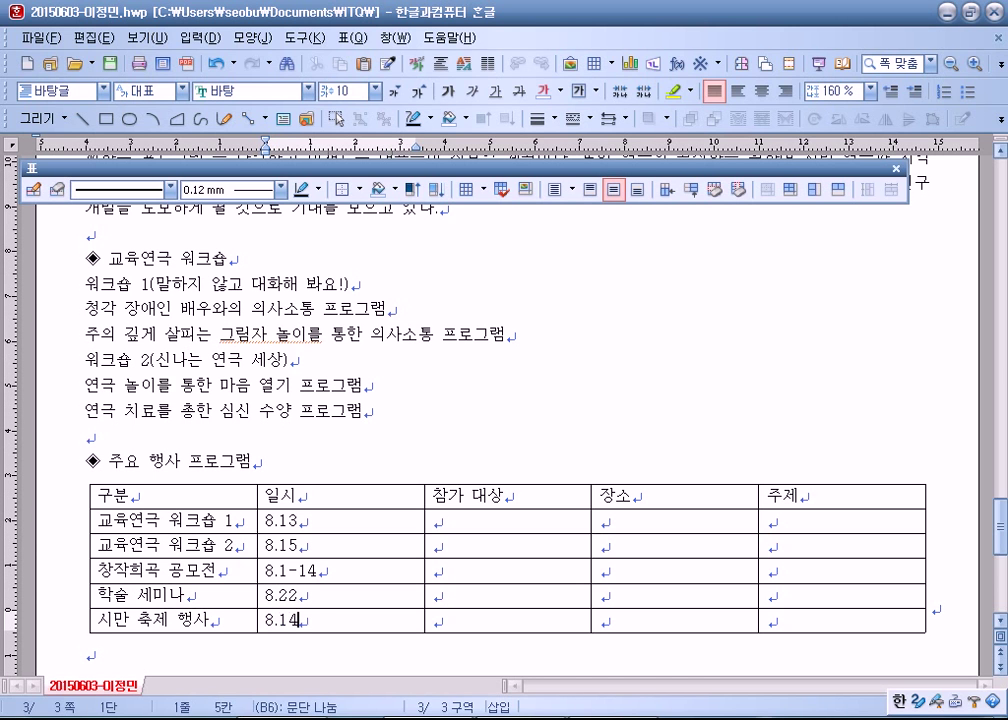
Fill the 참가 대상 column with 6세 이상, 초등학생, 미발표된 창작극, 제한 없음 and 참여 작가
key(Right)
key(Up)
key(Up)
key(Up)
key(Up)
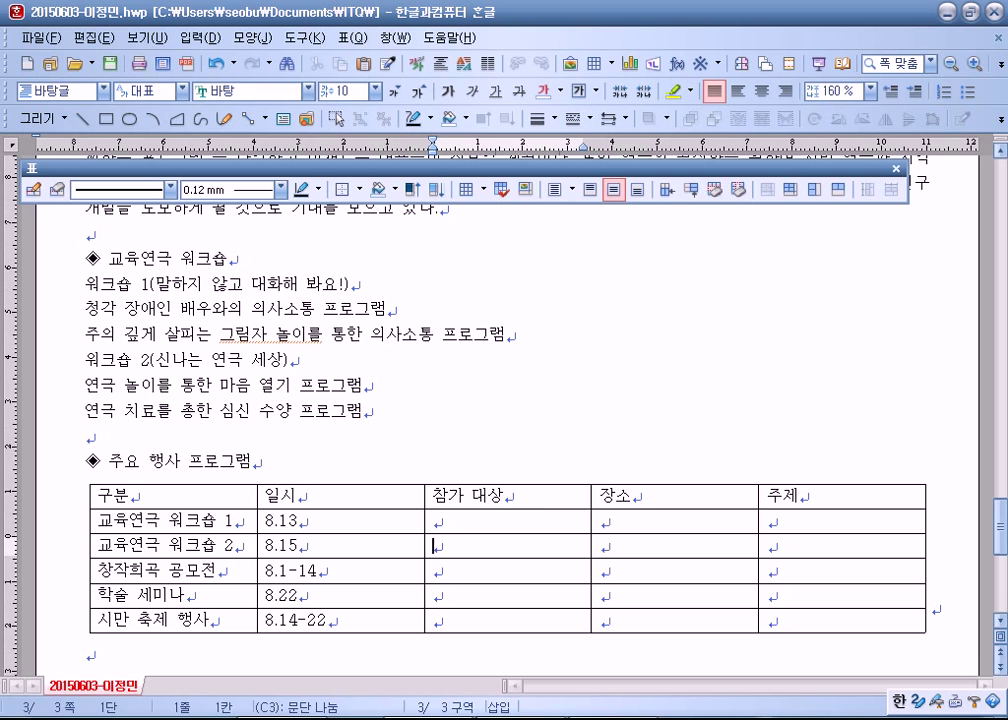
text(6세 )
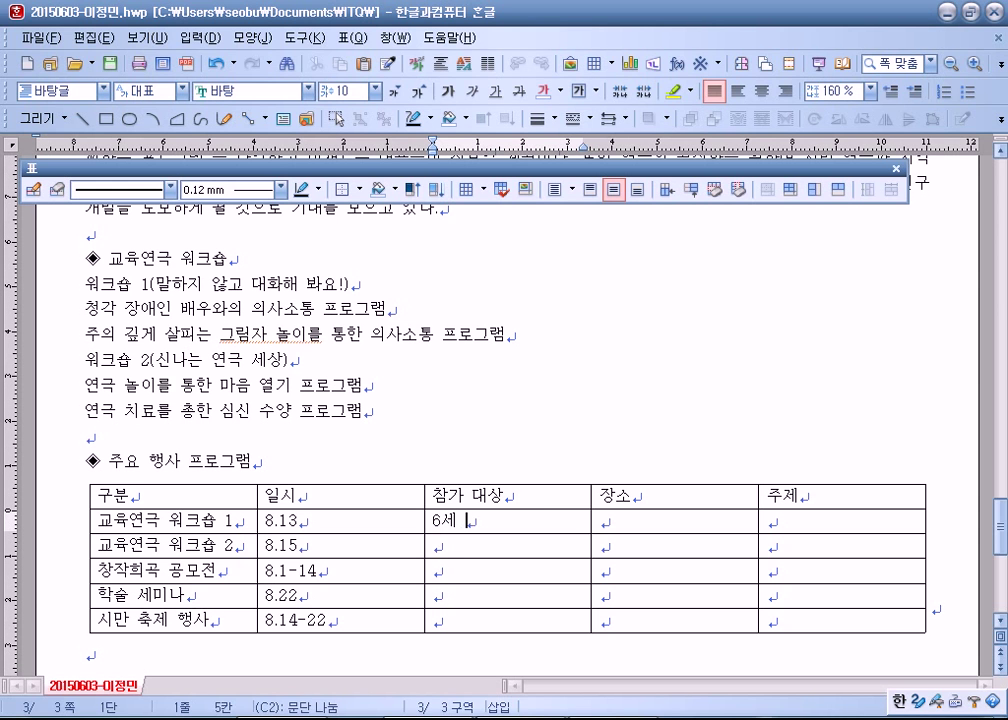
text(이상)
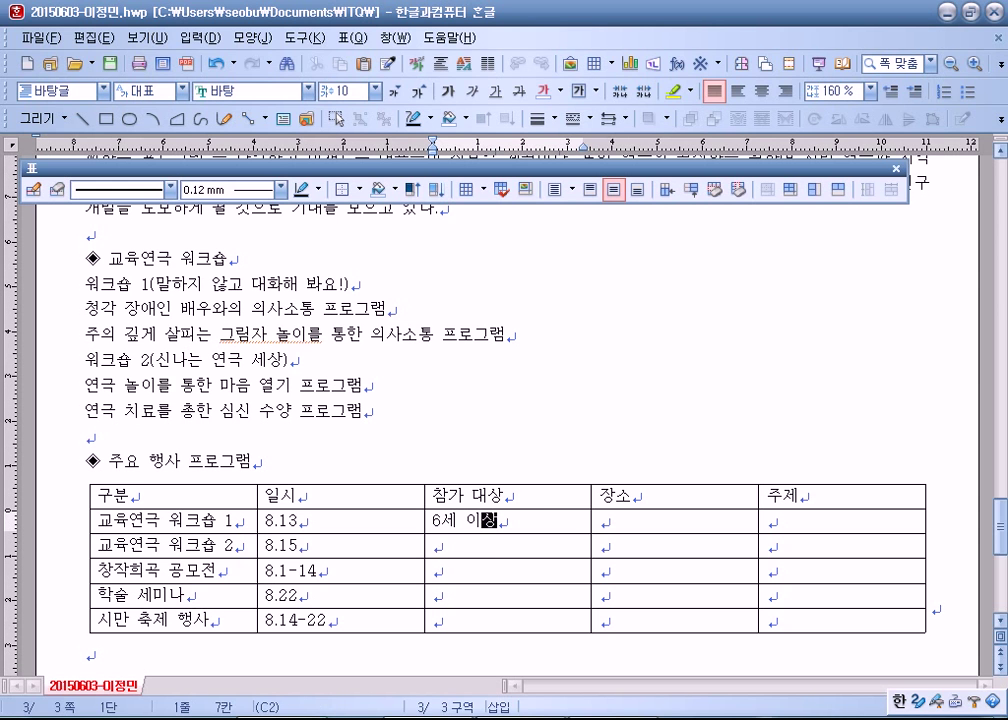
key(Down)
text(ㅊ)
text(등학생)
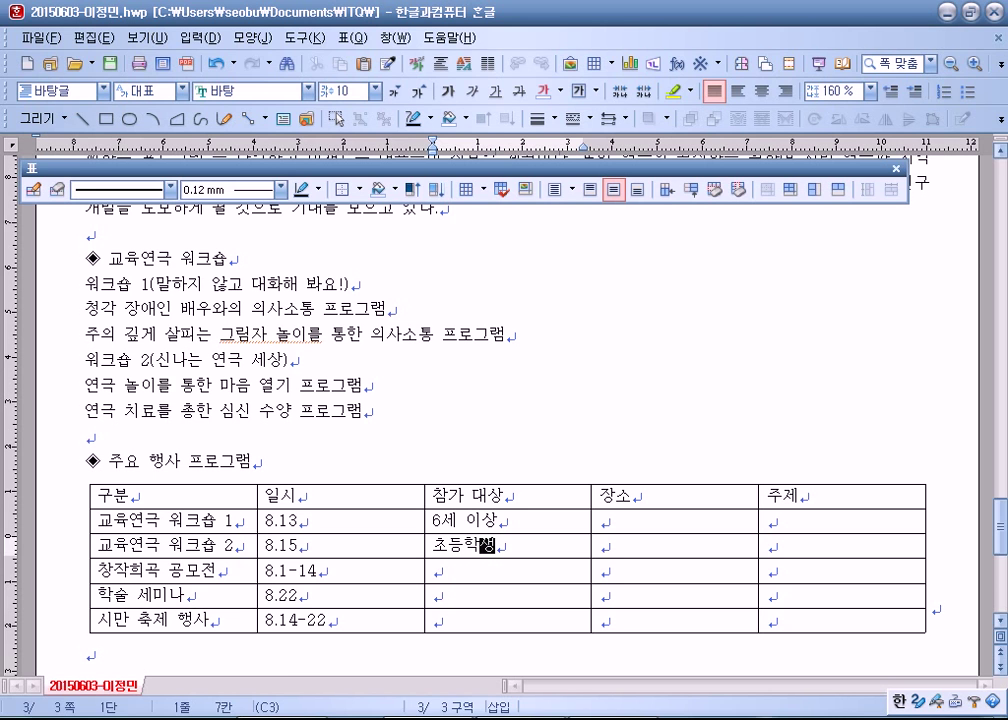
key(Down)
text(ㅁ)
text(발표회)
text( 창작극)
key(Down)
text(제한 없ㅇ)
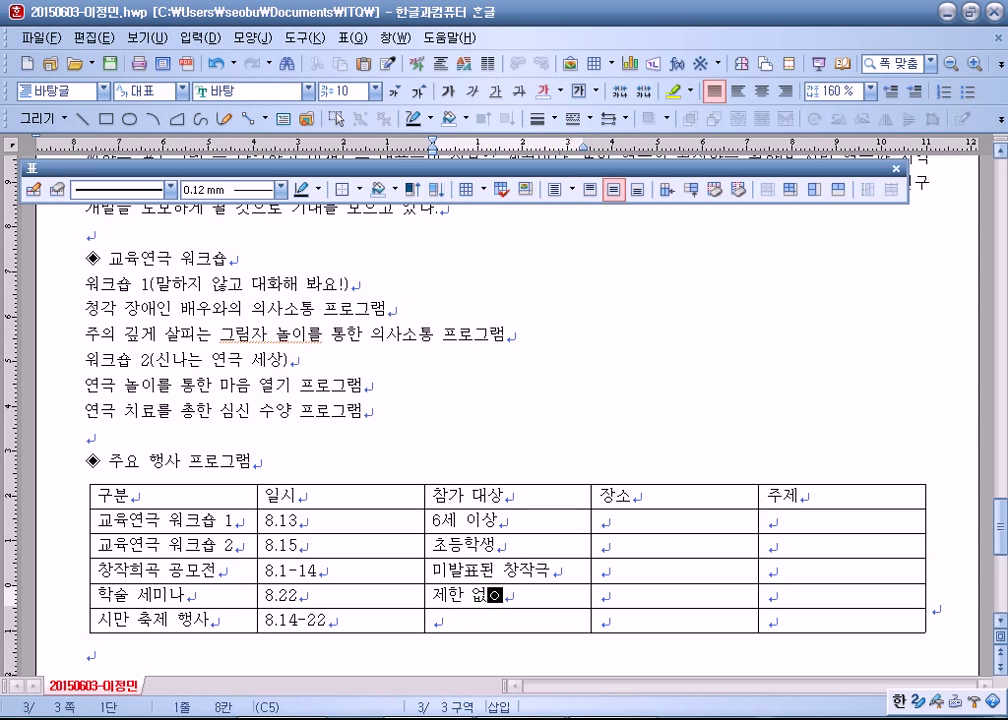
key(Down)
text(참여 작가)
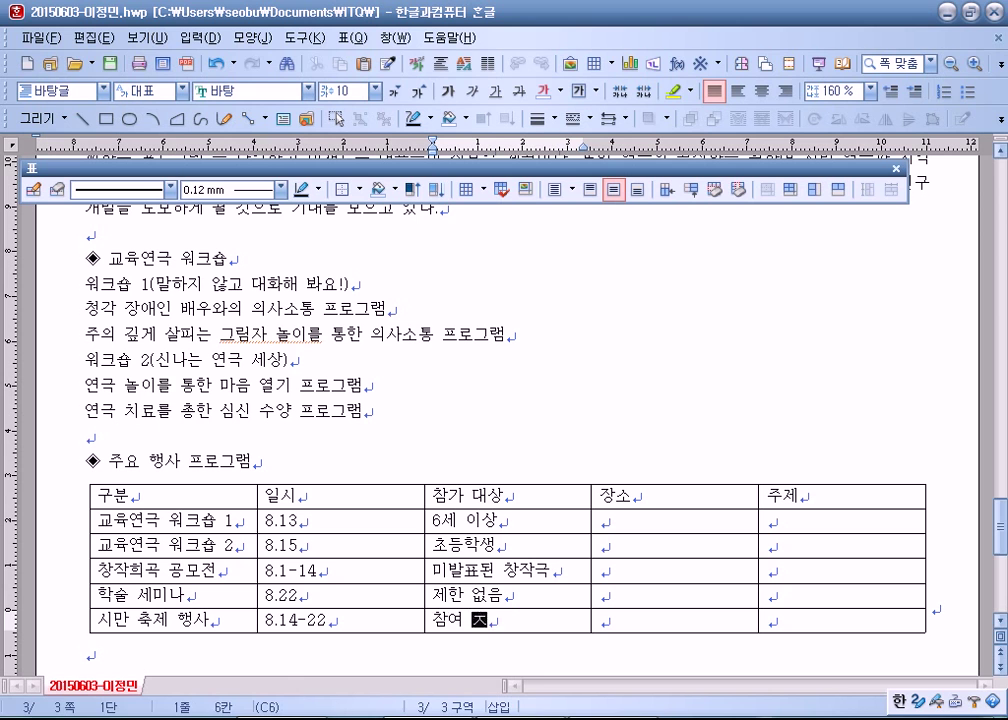
text(이)
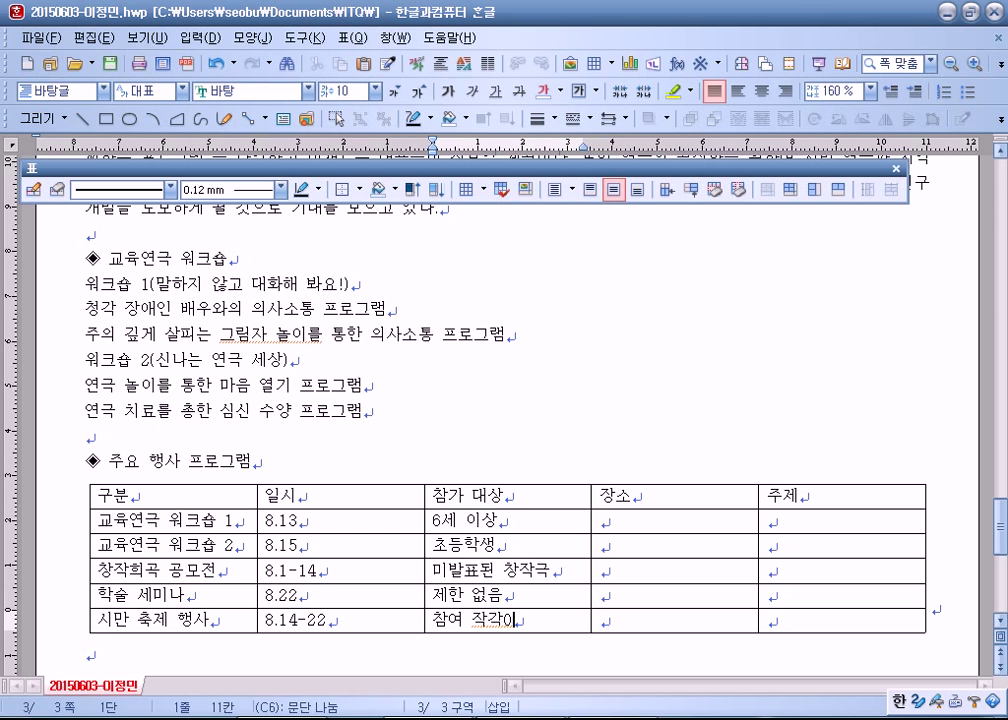
key(Up)
key(Up)
key(Up)
key(Up)
key(Right)
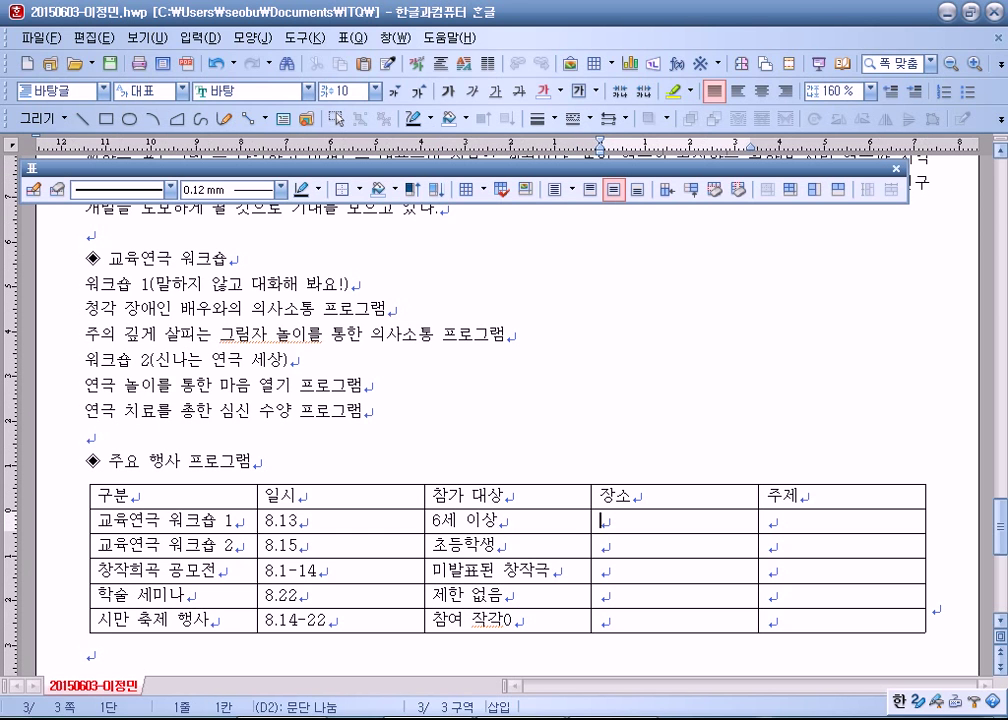
Enter the places KBS 수원아트홀, 송원청소년센터 and 화성홍보관, fixing the 참여 작가 entry
text(KBS ㅅ수원아트홀)
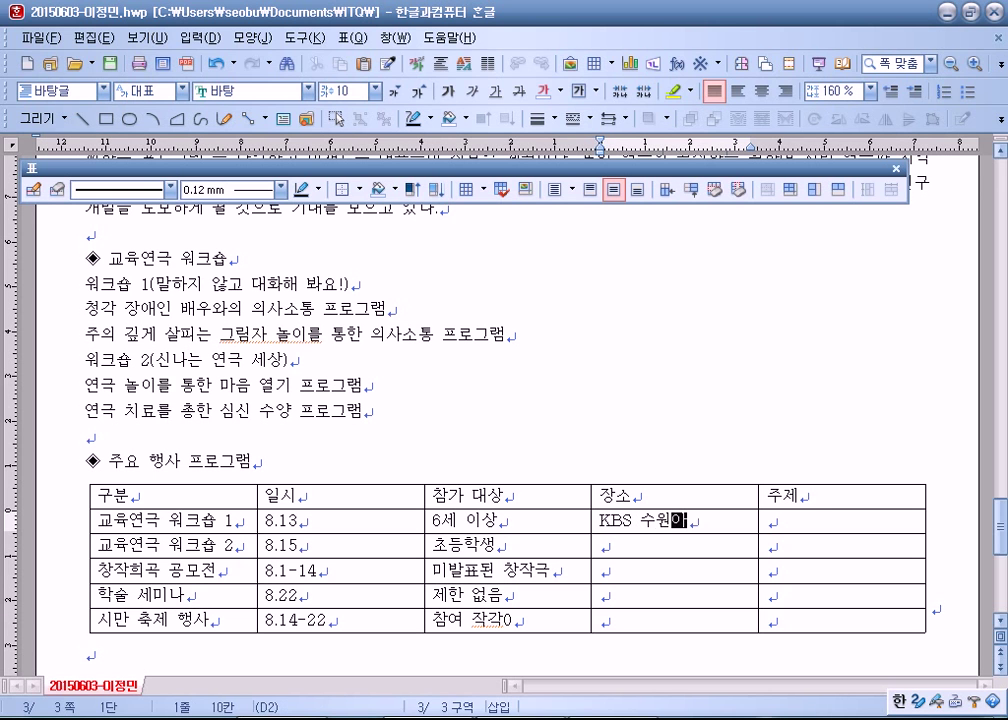
key(Down)
key(Down)
key(Down)
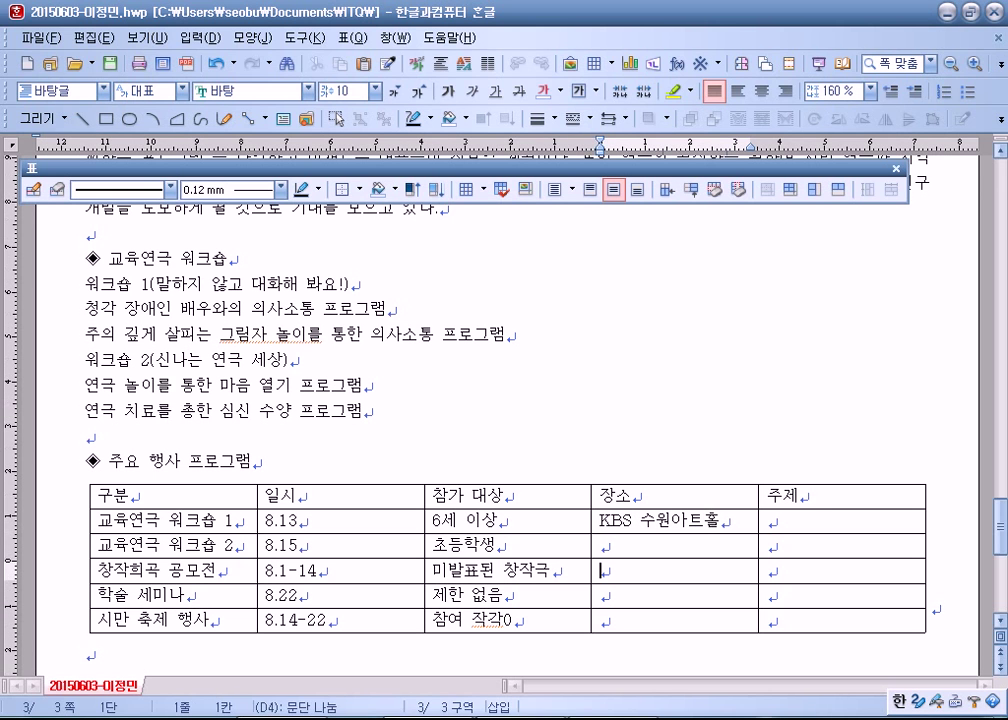
text(송원청소년)
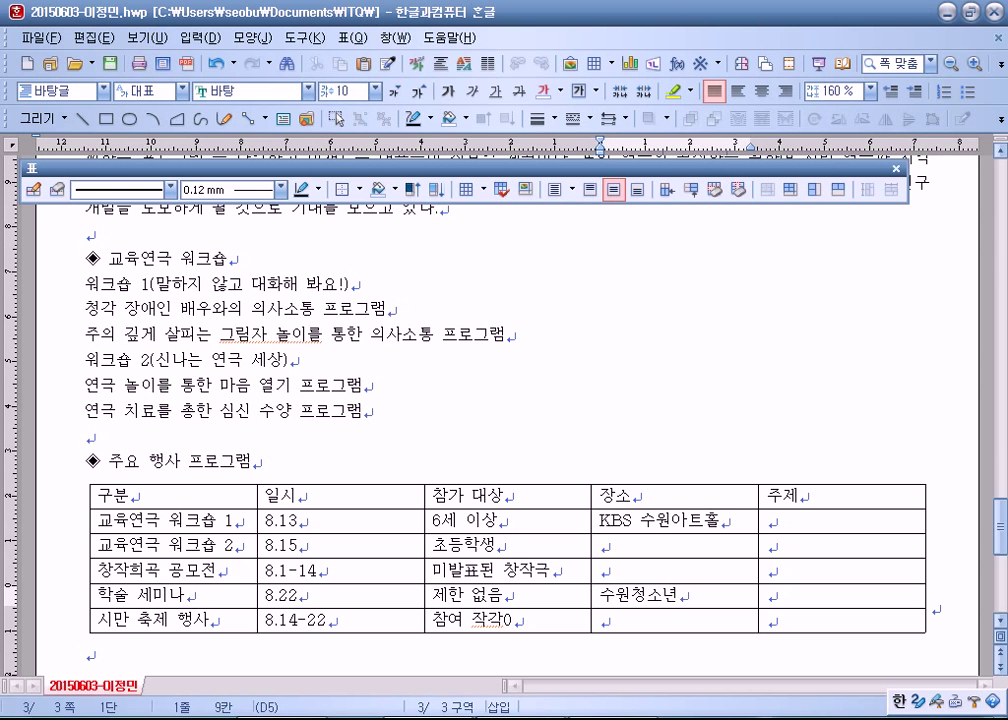
text(센터)
click(487, 620)
key(Delete)
key(Delete)
key(Delete)
text(작ㄱ)
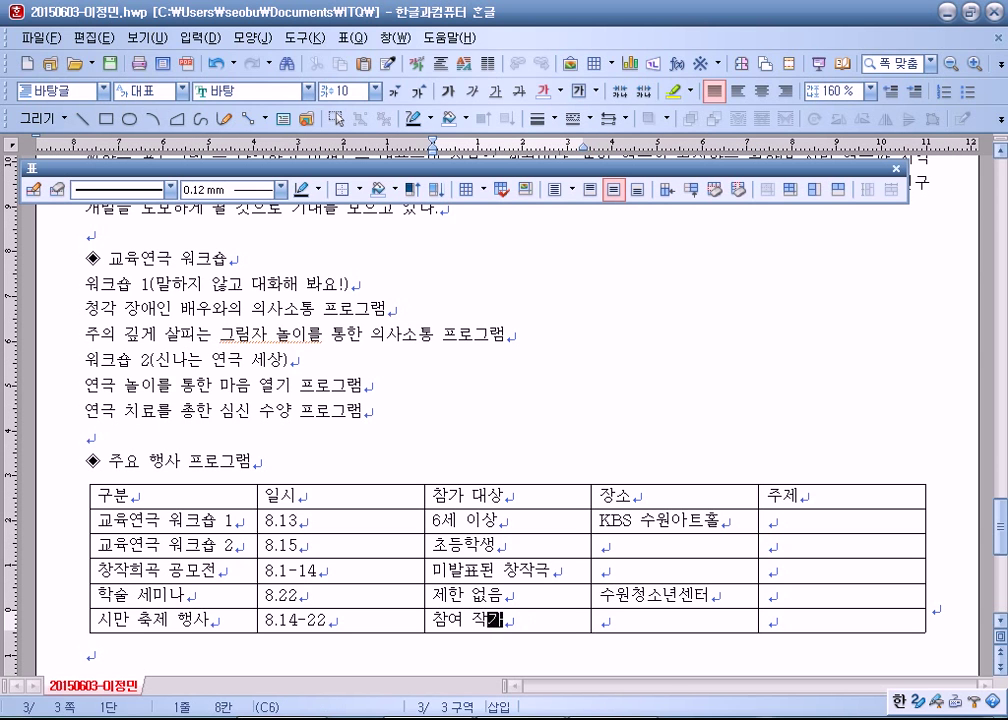
key(Tab)
text(수어)
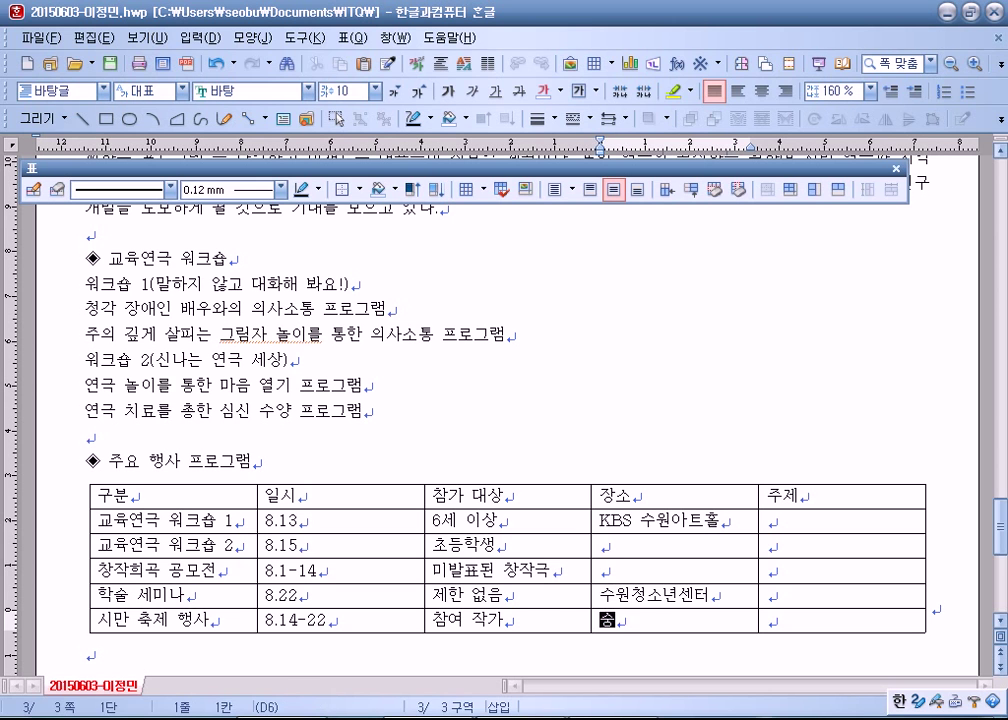
key(BackSpace)
text(화성홍보고)
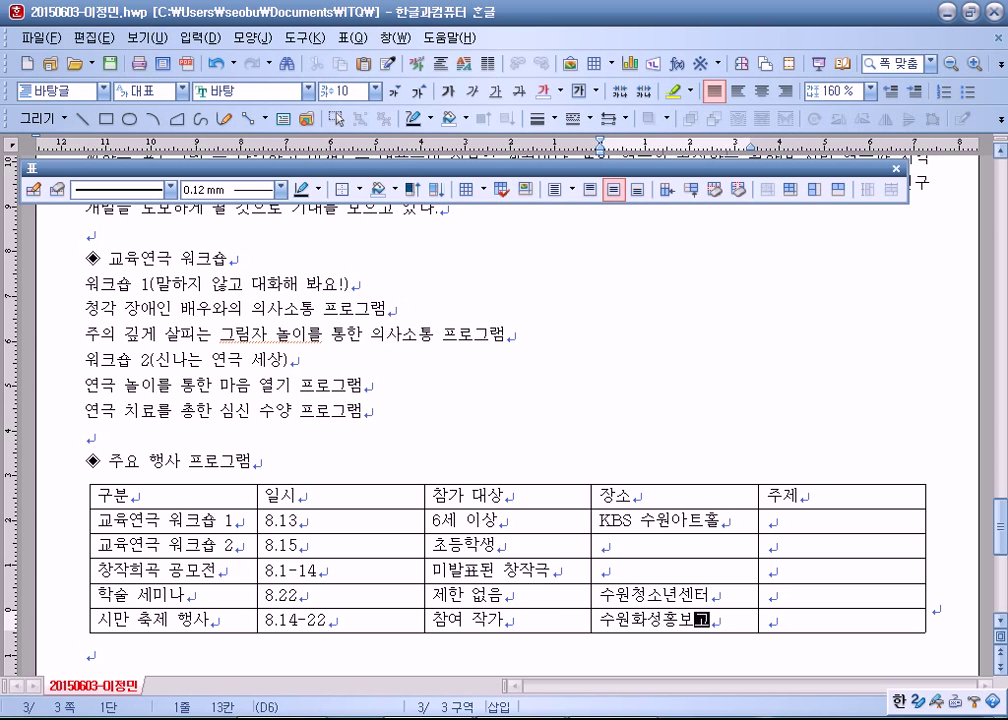
Enter the workshop themes '말하지 않고 대화해 봐요!' and '신나는 연극 세상' in the 주제 column
key(Tab)
key(Up)
key(Up)
key(Up)
key(Up)
text(맙)
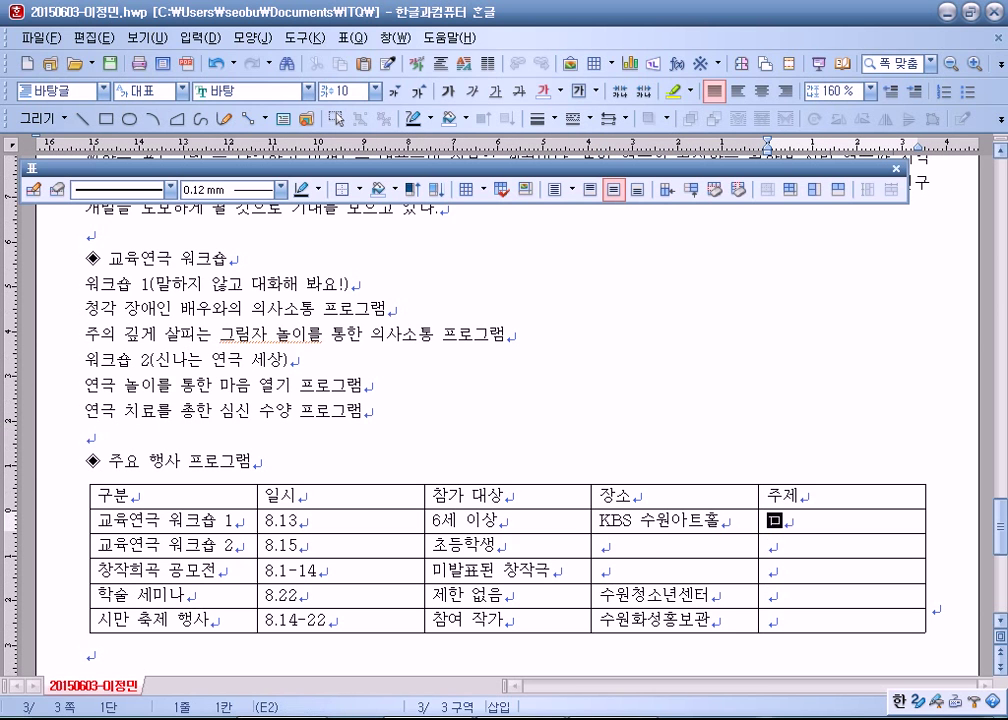
text(하지 dskg고)
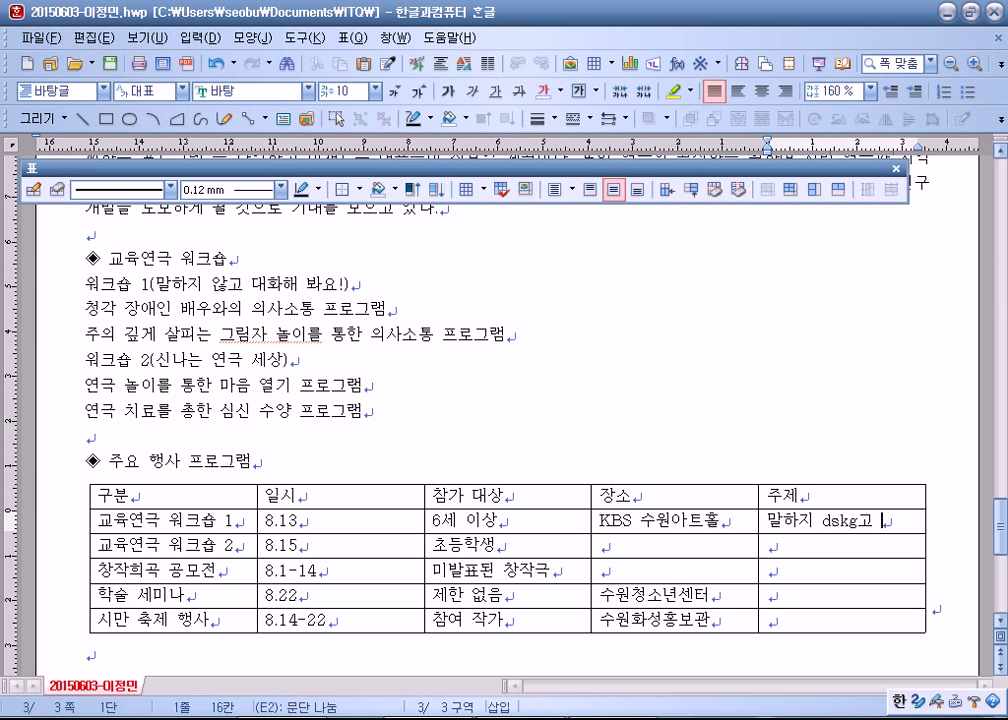
key(BackSpace)
key(BackSpace)
key(BackSpace)
key(BackSpace)
key(BackSpace)
key(BackSpace)
text(ㅇ)
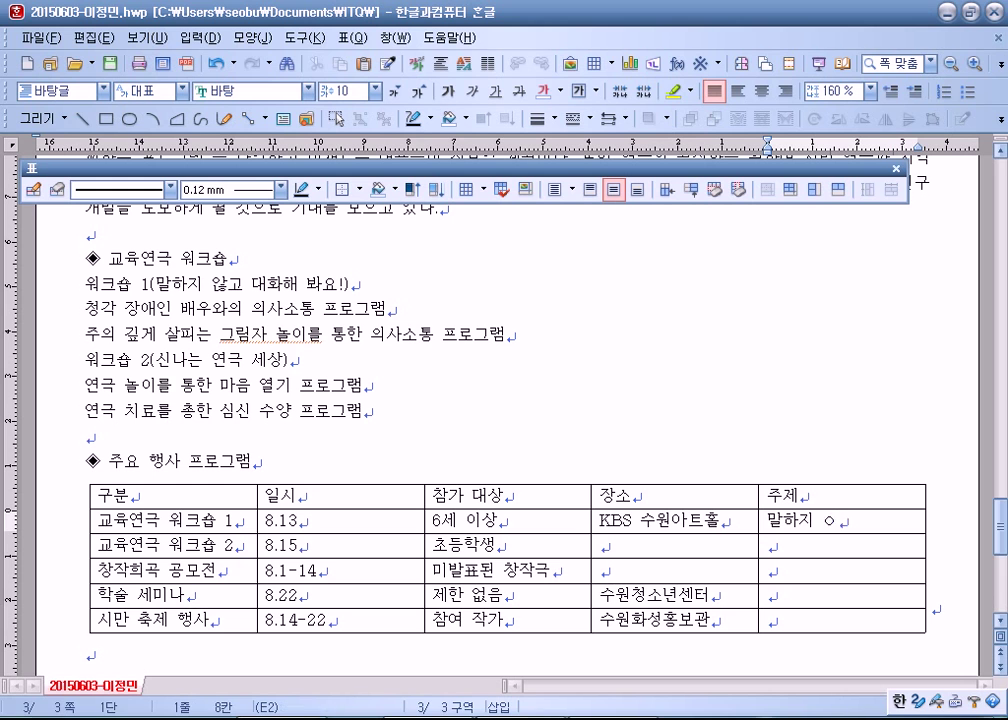
text(고 대화에)
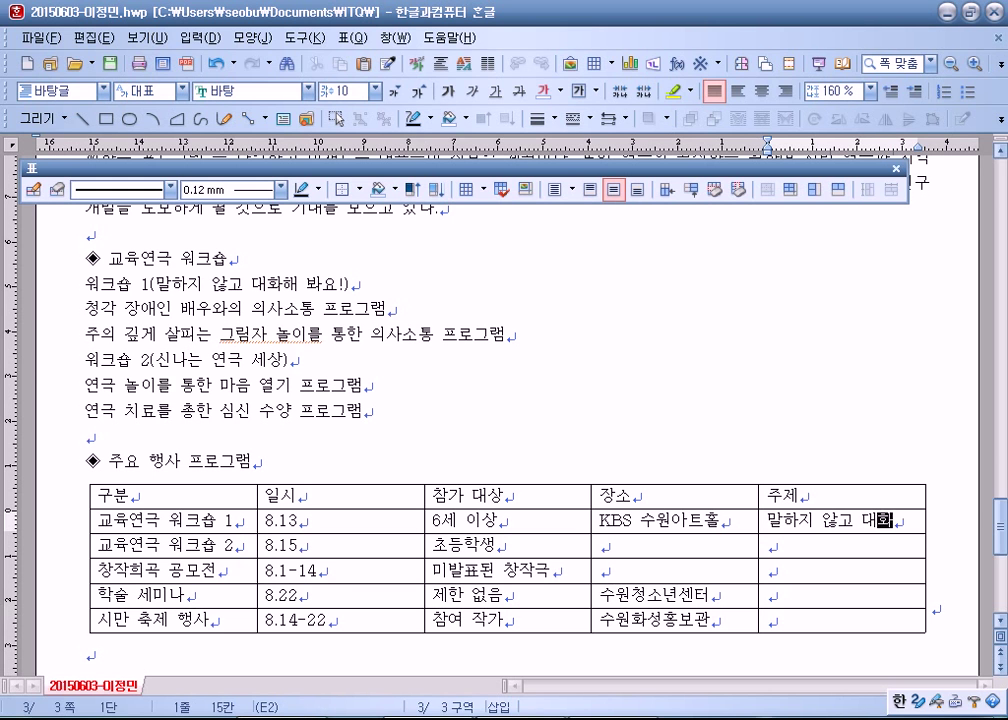
key(BackSpace)
key(BackSpace)
text(해)
text( 봐요)
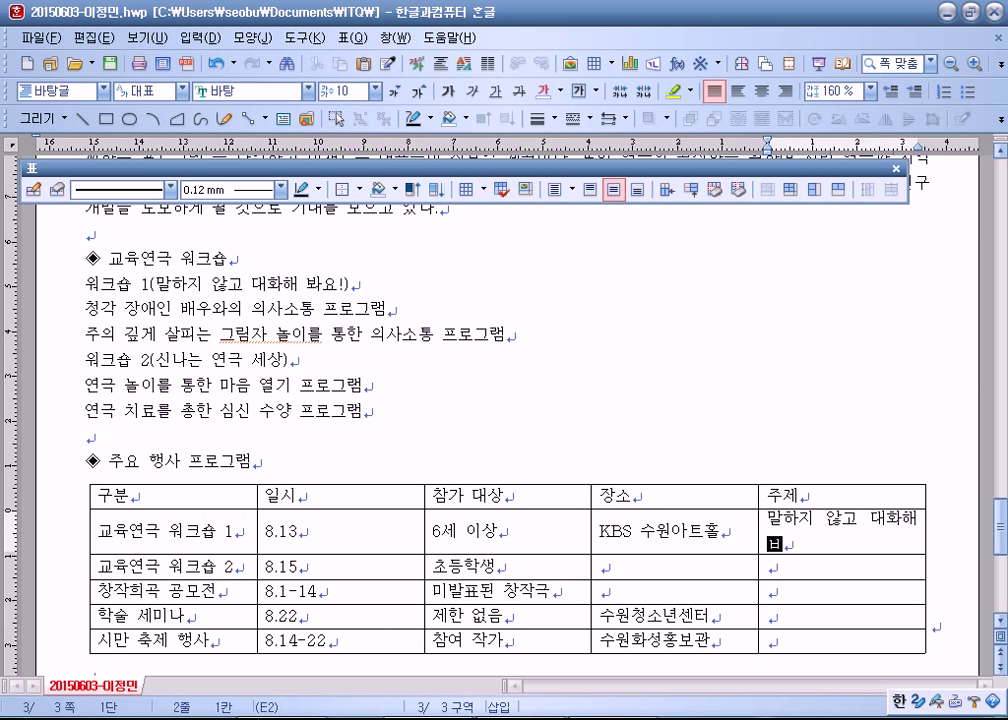
text(!)
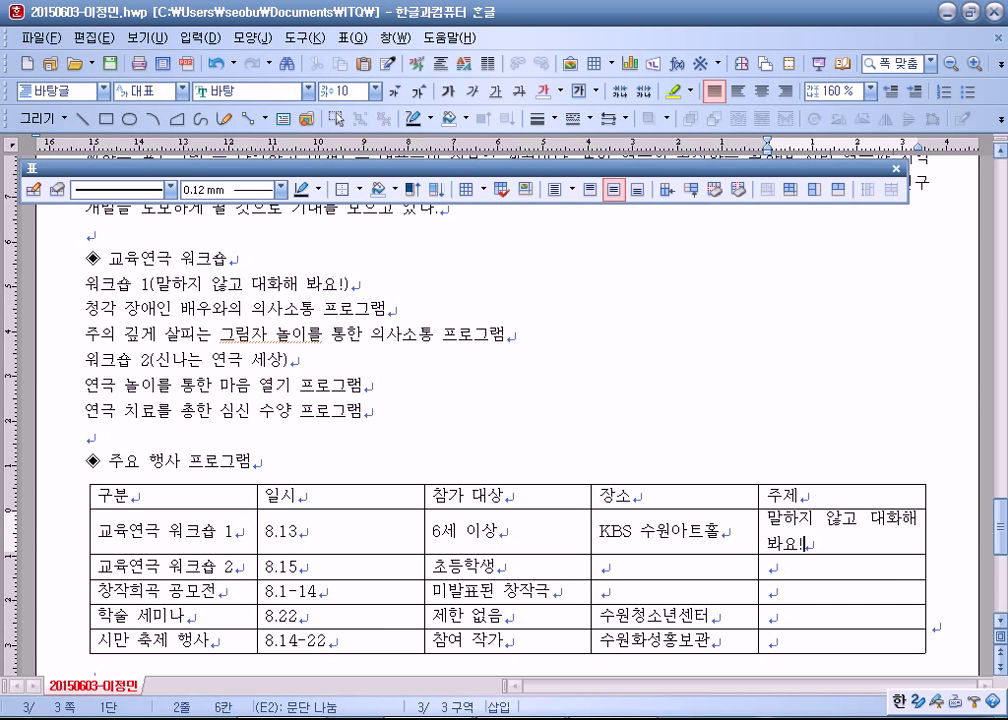
click(770, 567)
text(신나는 )
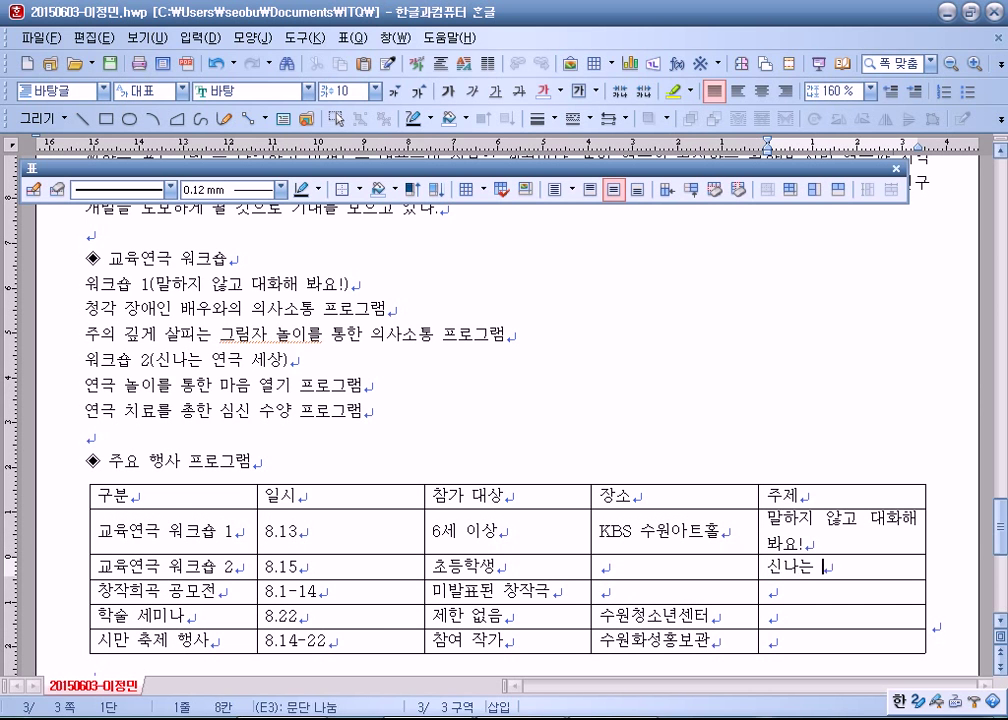
text(연극 세상)
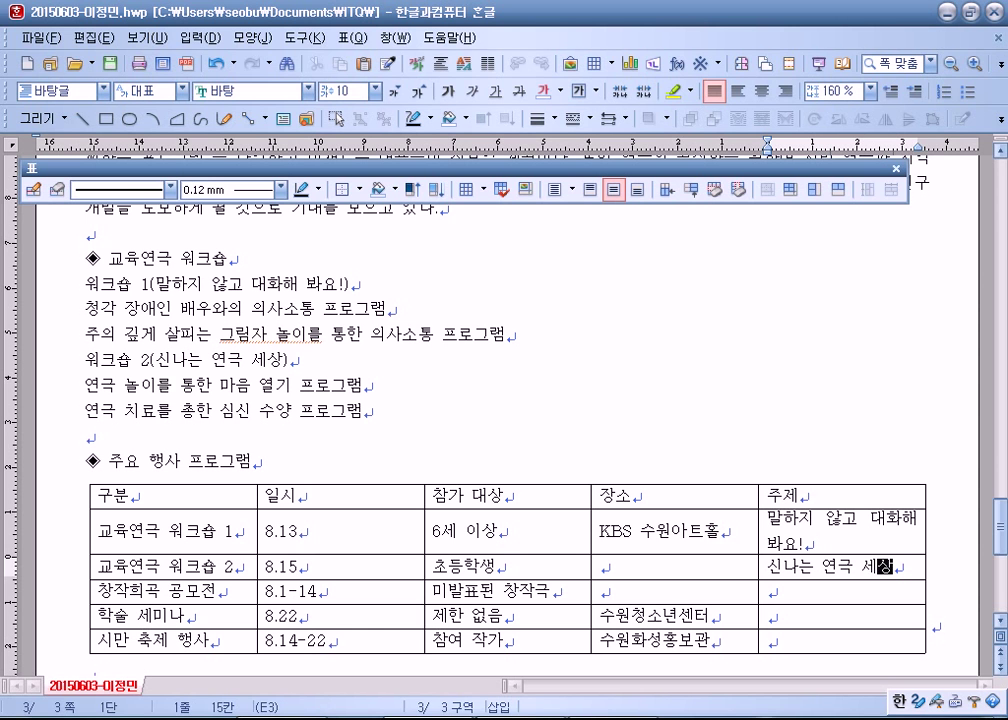
Add the themes '90분 내외의 공연 가능한 창작극', '시만 연극과 지역 발전' and '연극과 미술의 만남'
click(775, 591)
text(9)
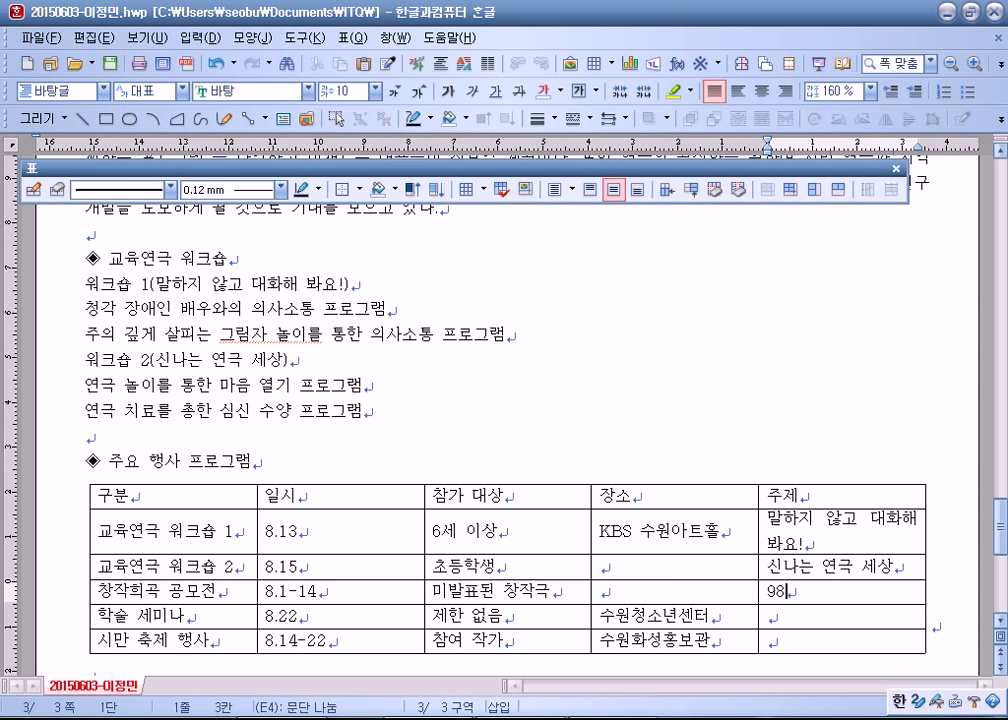
text(0분 내외의 공연 가능)
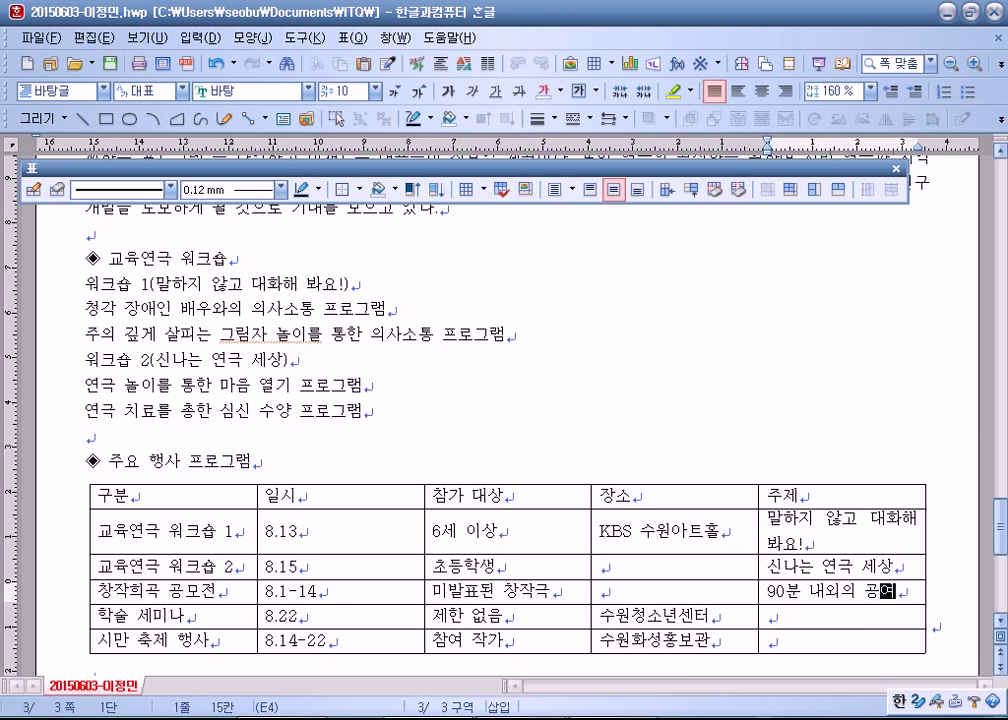
text(한 창작극)
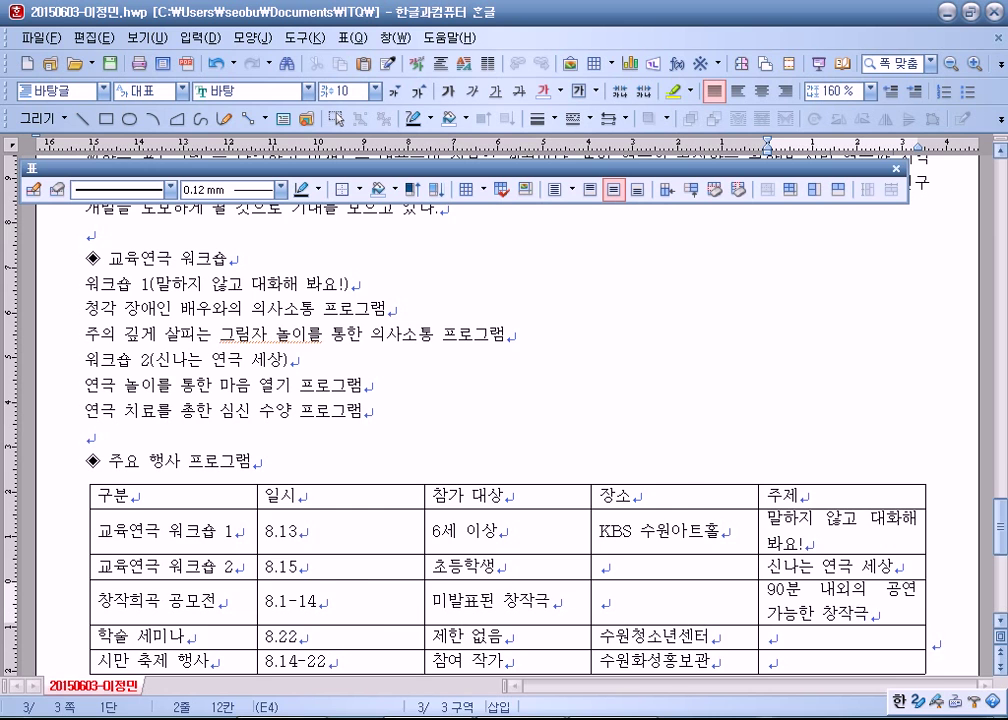
key(Down)
text(시만 여ㄴ그과 지역)
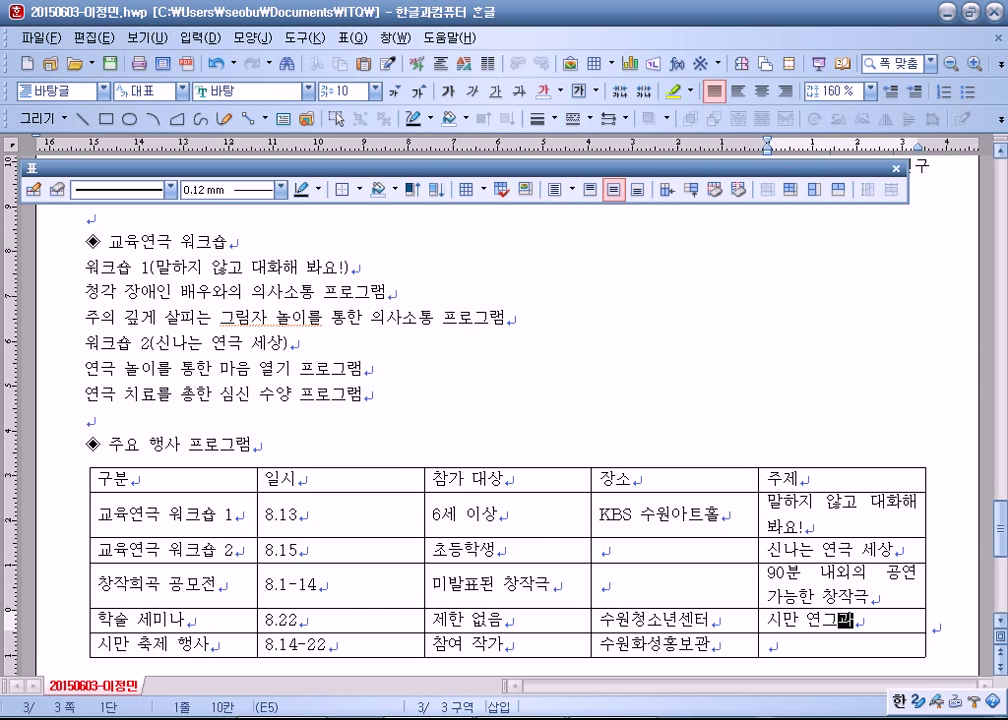
text( 발전)
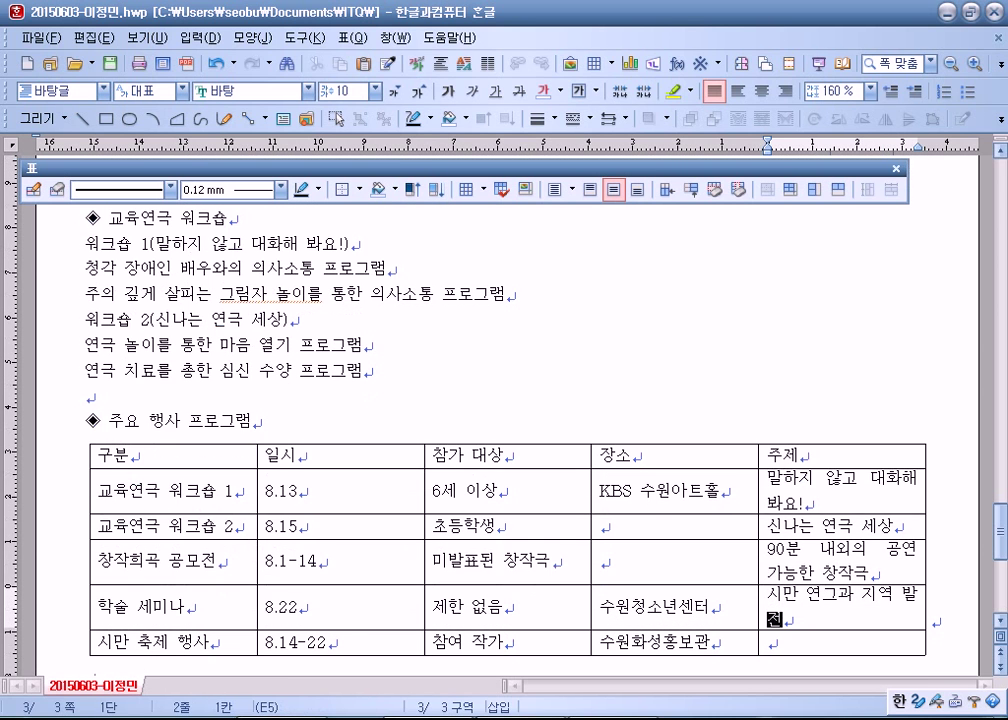
key(Down)
text(연극과 )
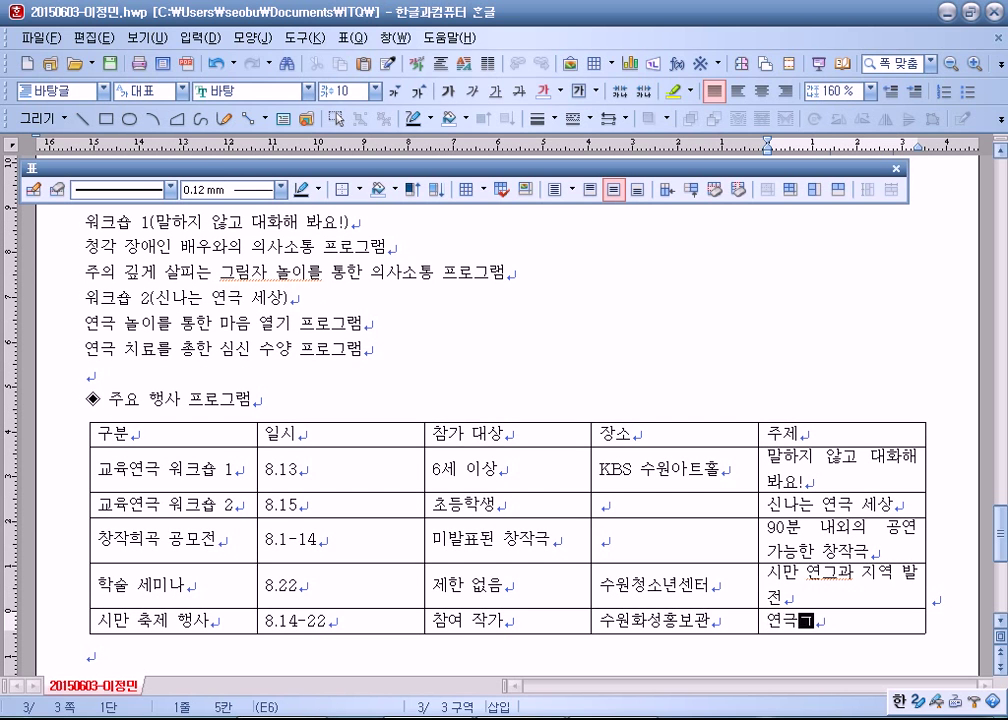
text(미술)
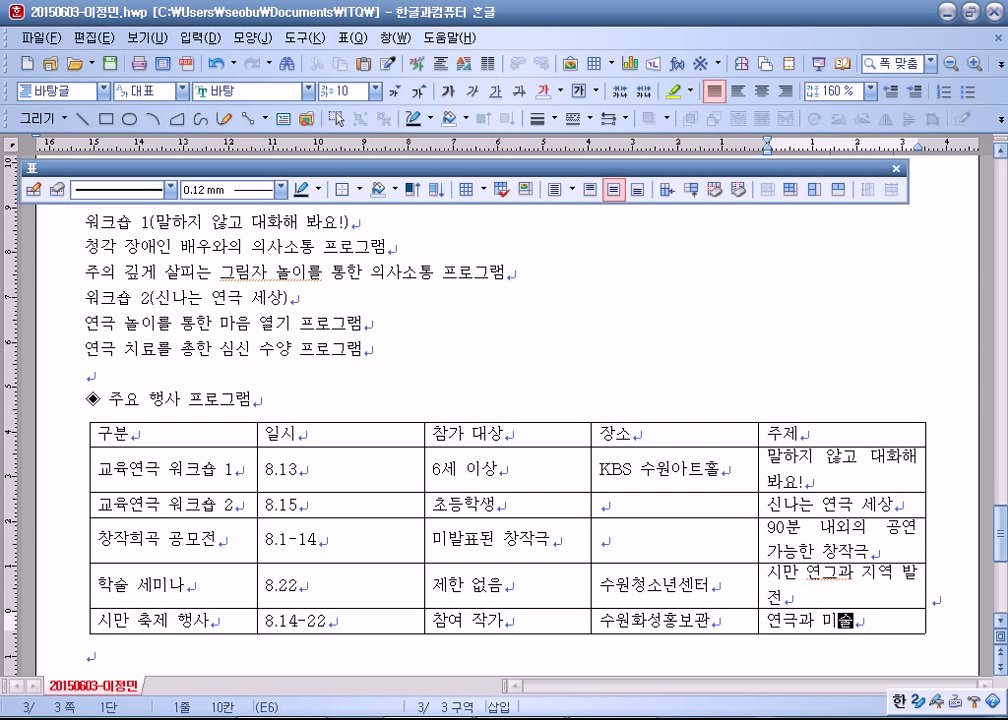
text(의 민남)
key(Down)
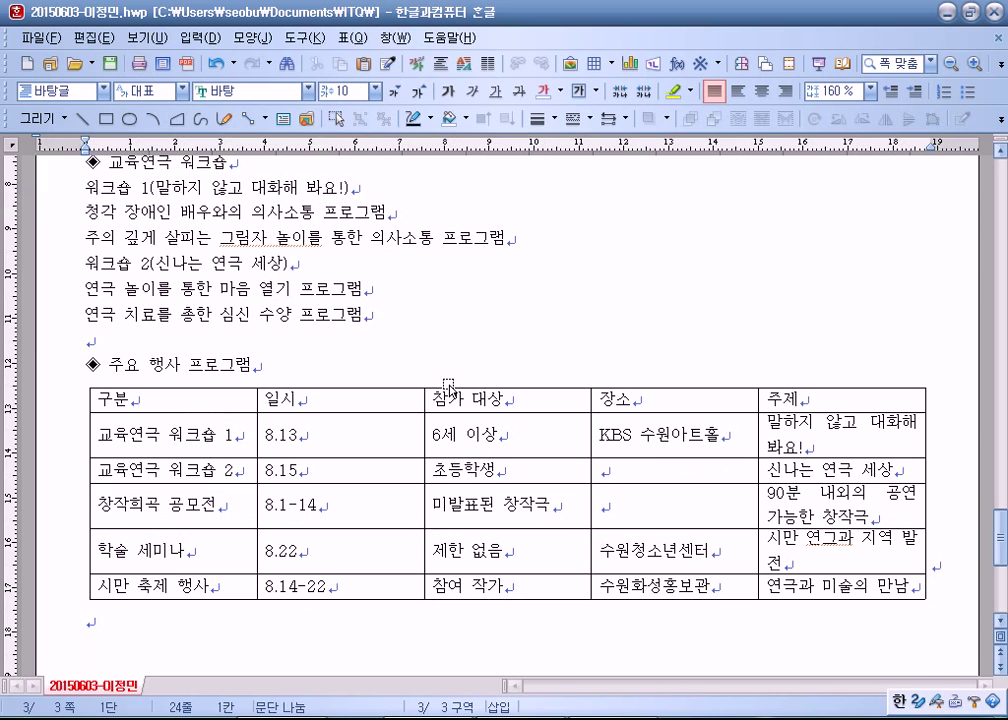
text(- 기타)
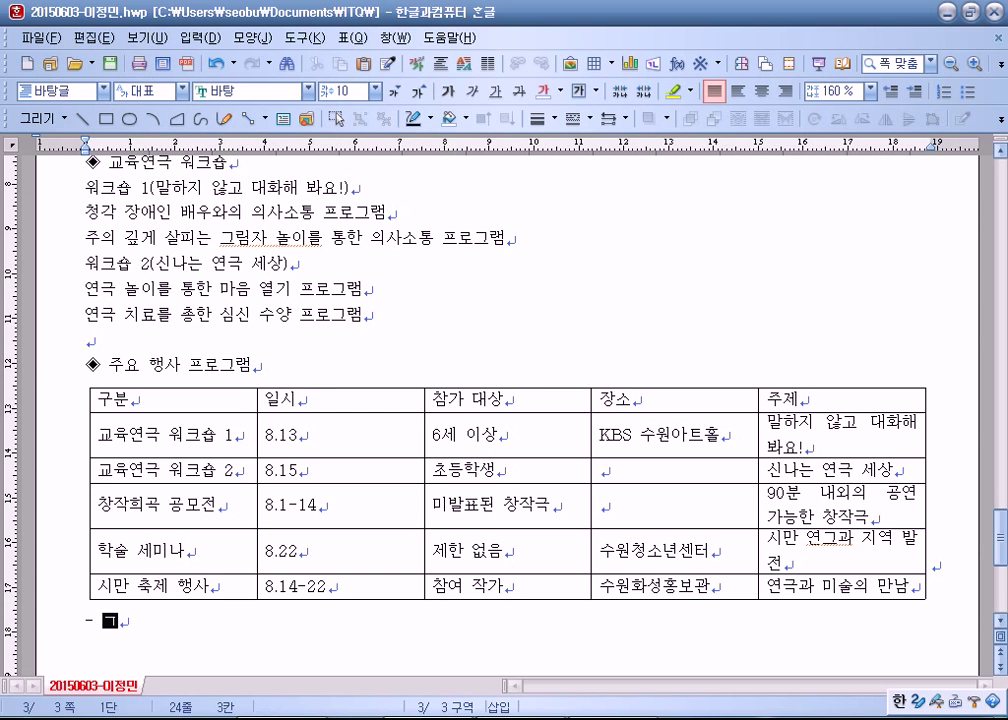
text( 자세한 내용)
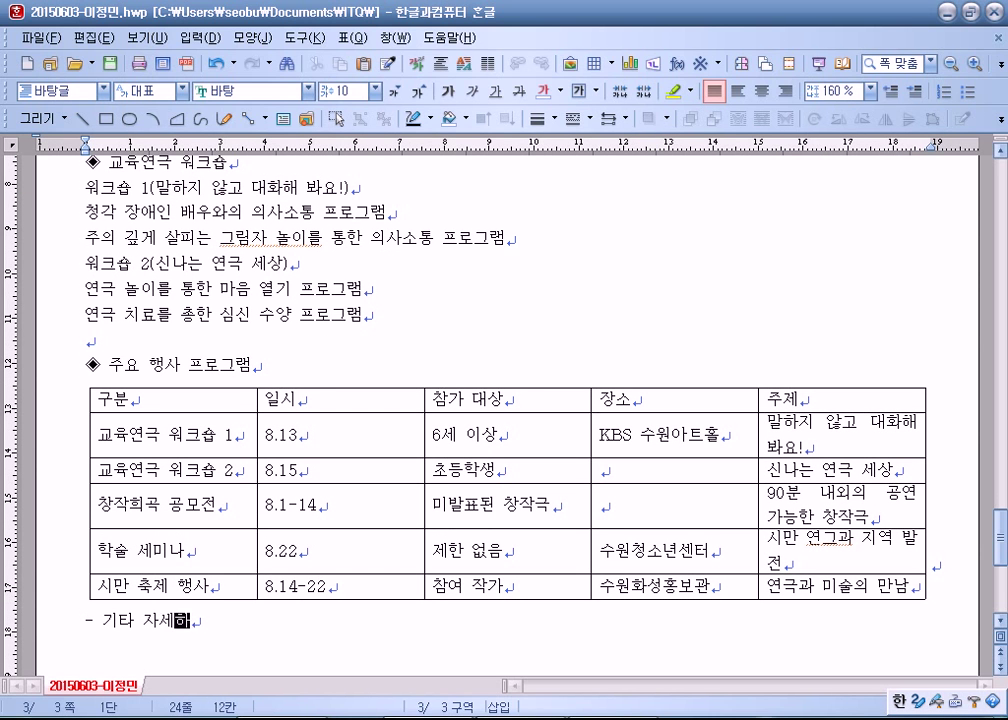
text(은)
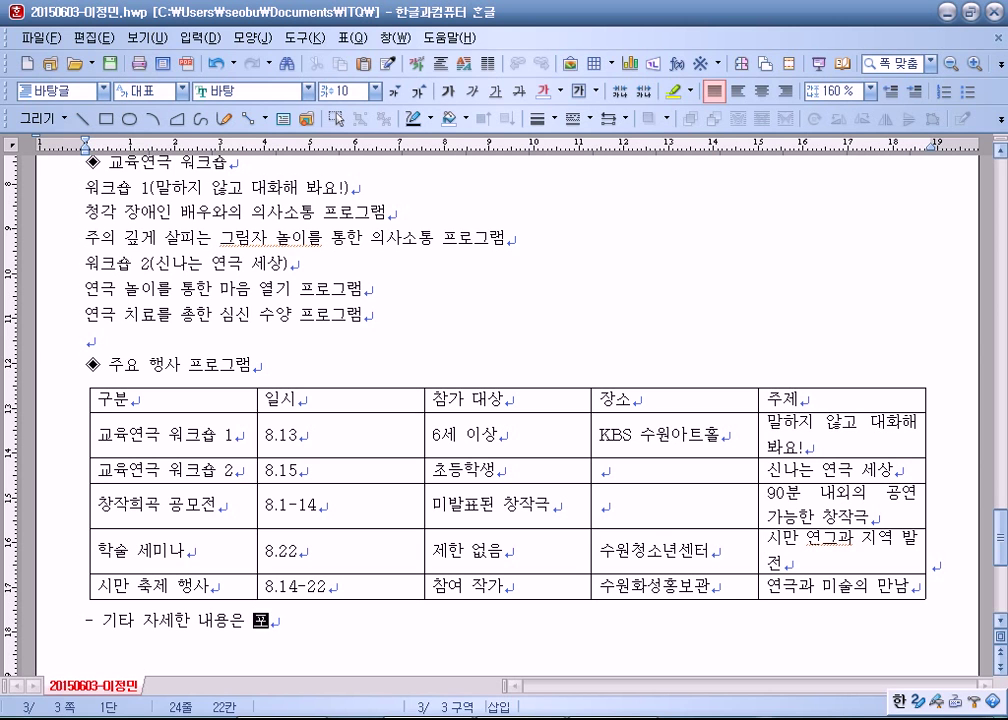
text( 홈페이지)
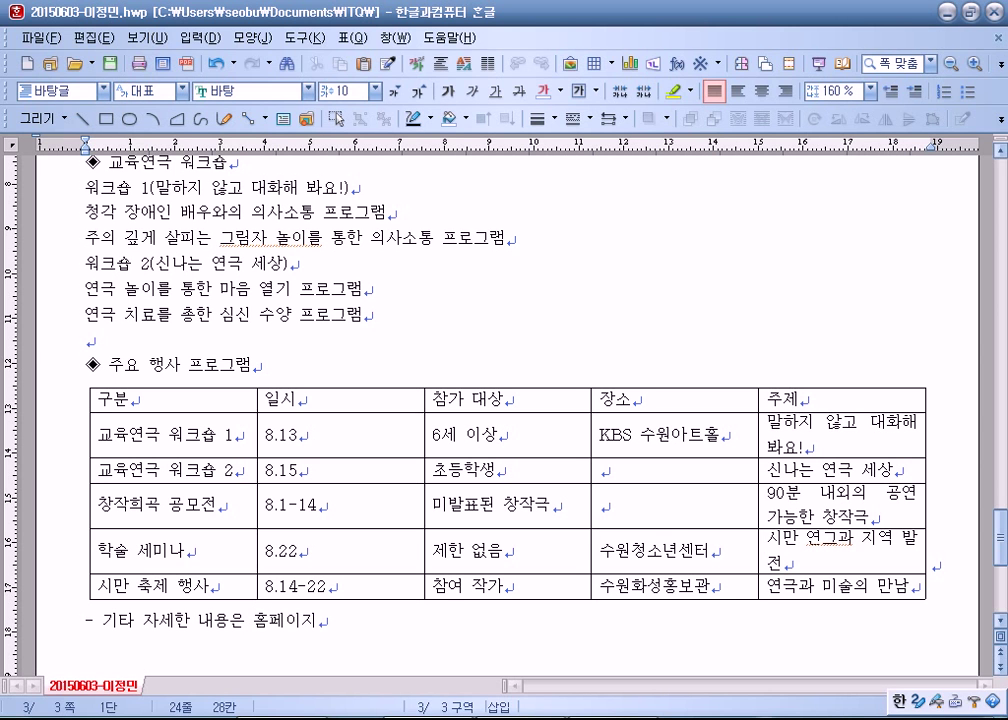
key(Hangul)
text((http)
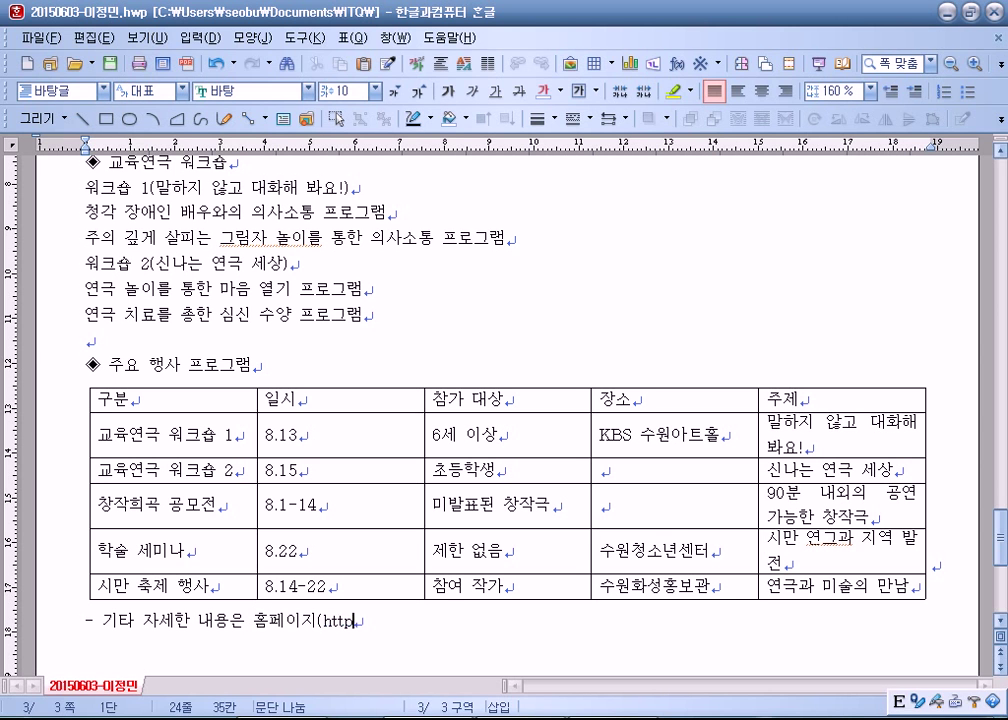
text(://theatre)
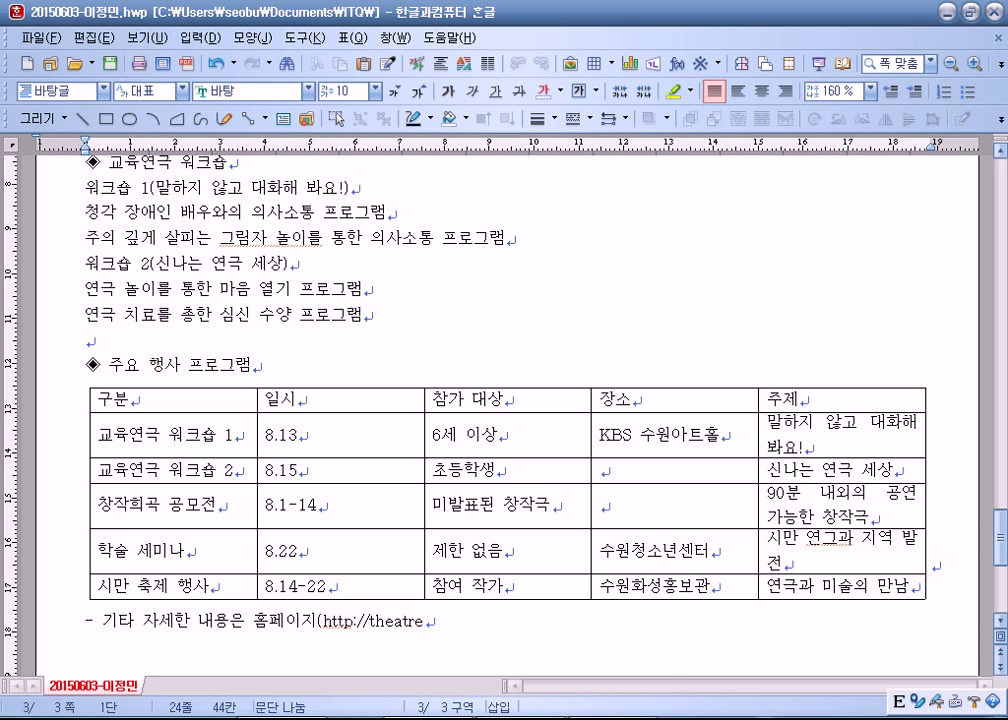
text(.shgf.d)
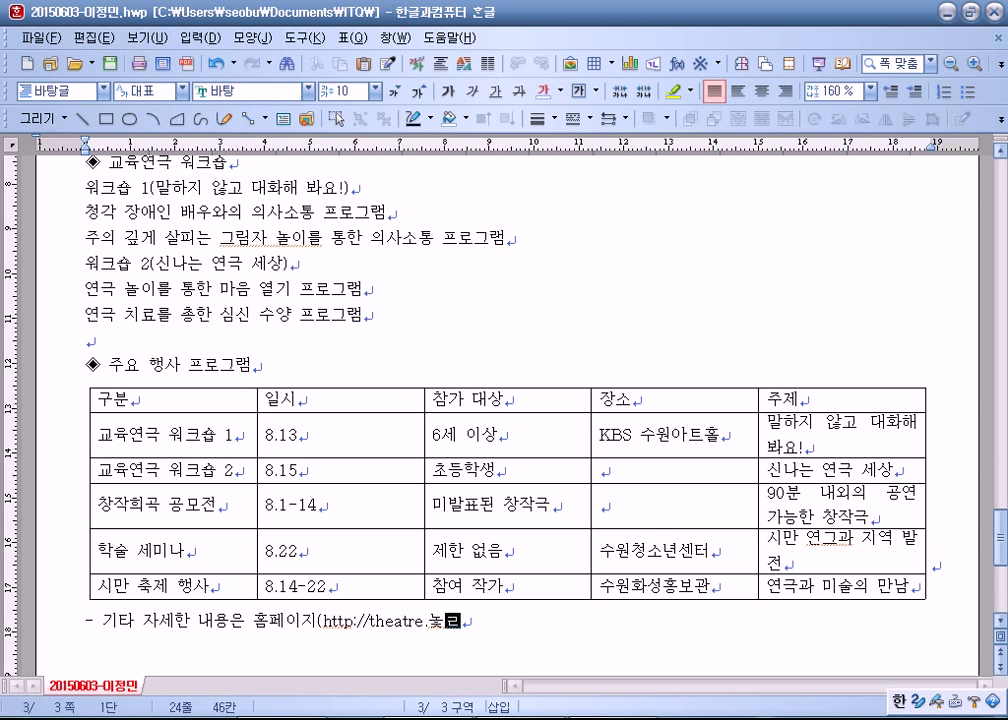
text(r.kr))
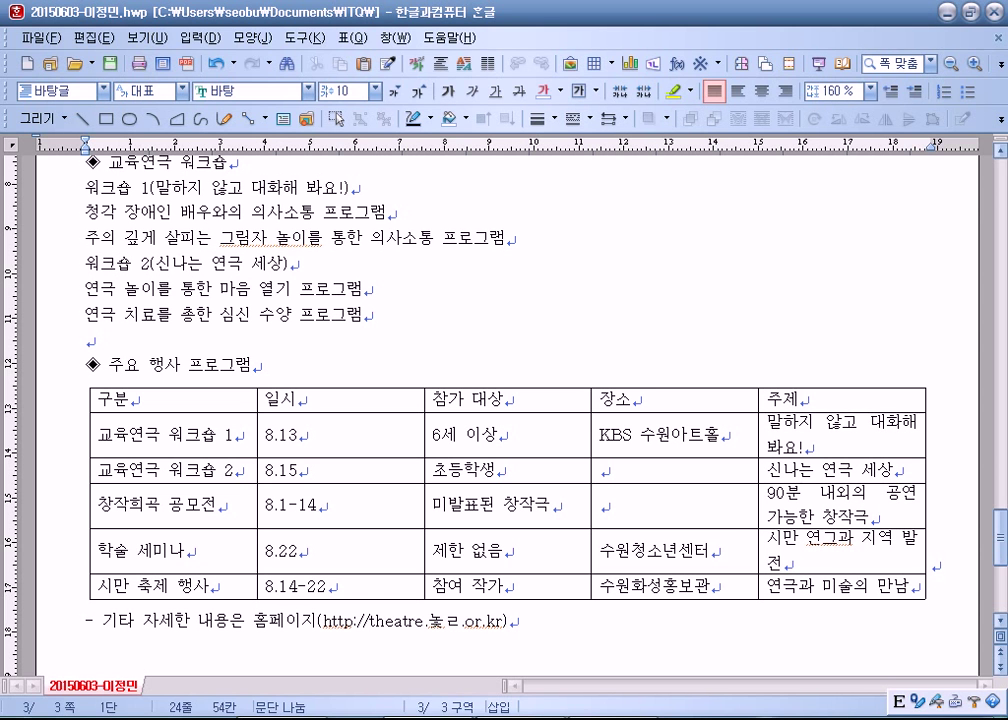
Start correcting the mistyped domain, which brings up the hyperlink-deletion prompt
key(Left)
key(Left)
key(Left)
key(Left)
key(Left)
key(BackSpace)
key(BackSpace)
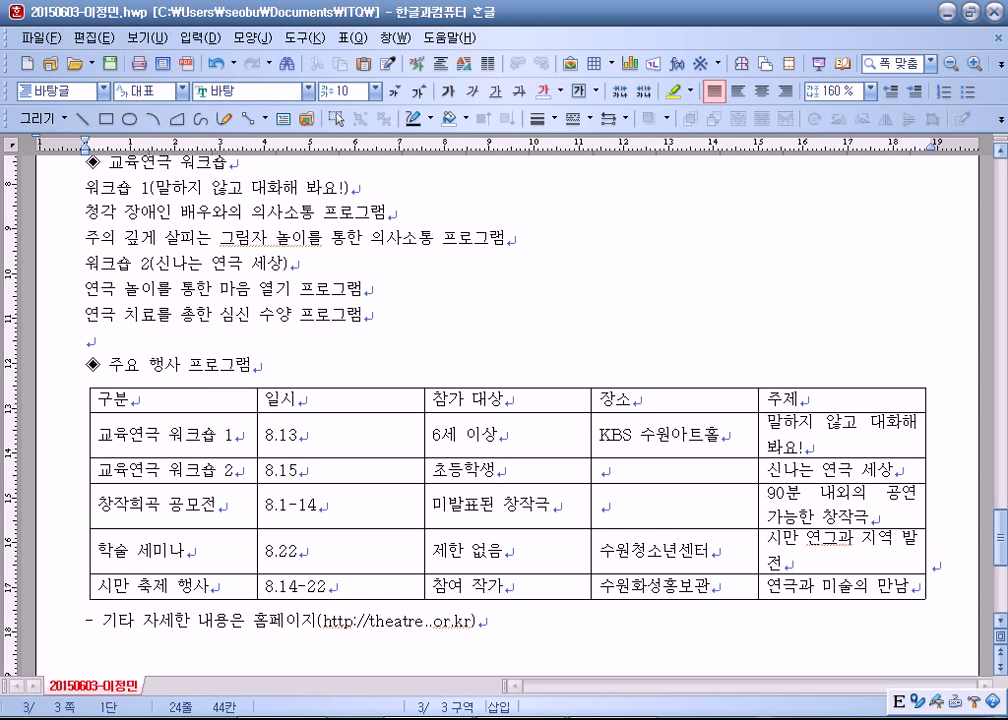
text(sh)
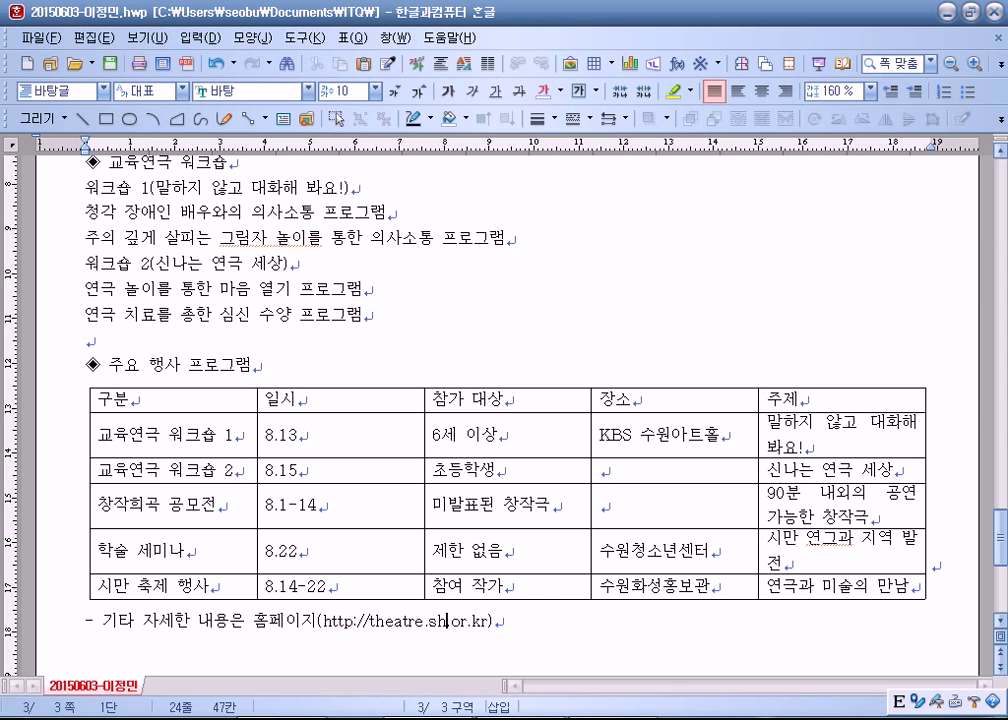
key(BackSpace)
key(BackSpace)
key(Hangul)
text(놓ㄹ)
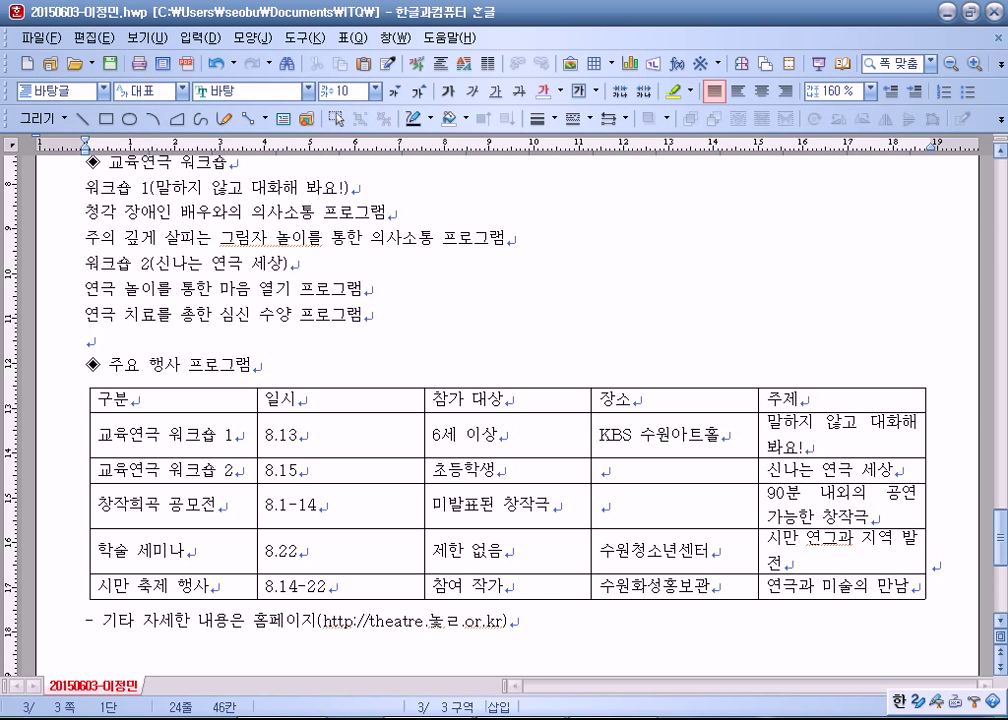
key(BackSpace)
key(BackSpace)
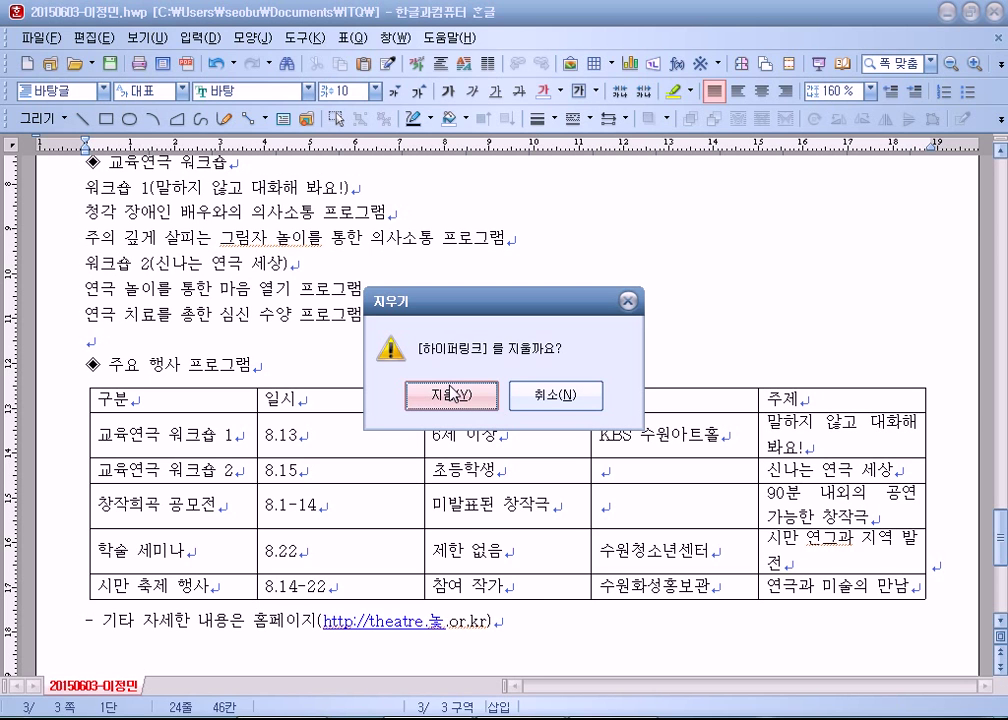
Confirm removing the hyperlink, correct the domain to shcf, and end the note with '를 참고하기 바랍니다.'
click(452, 394)
key(BackSpace)
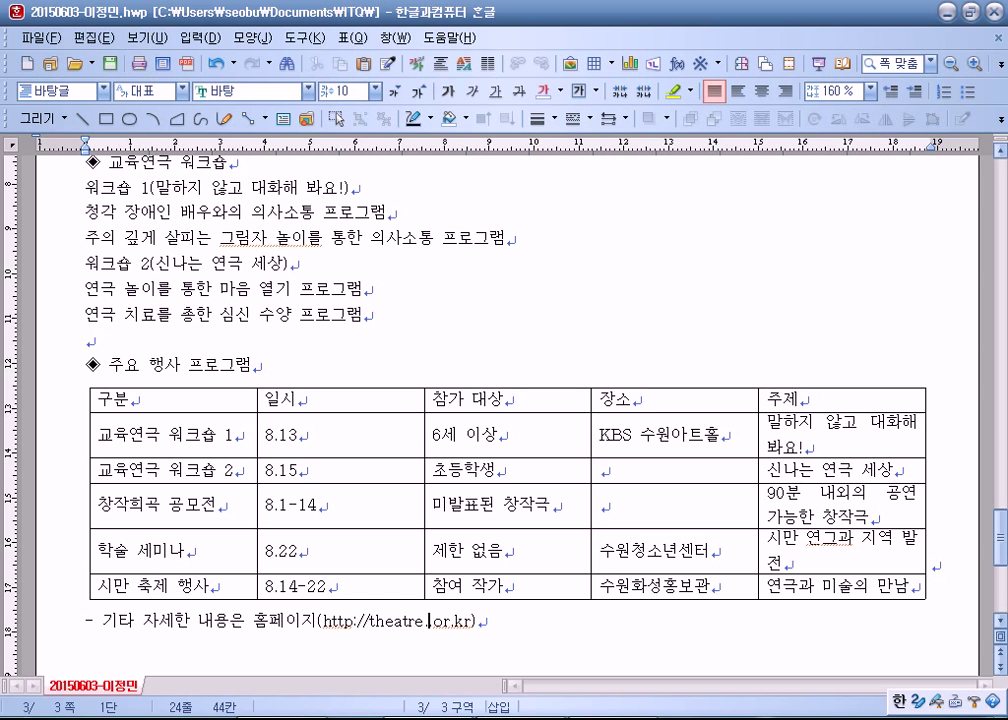
key(Hangul)
text(shcf)
key(End)
text(를 )
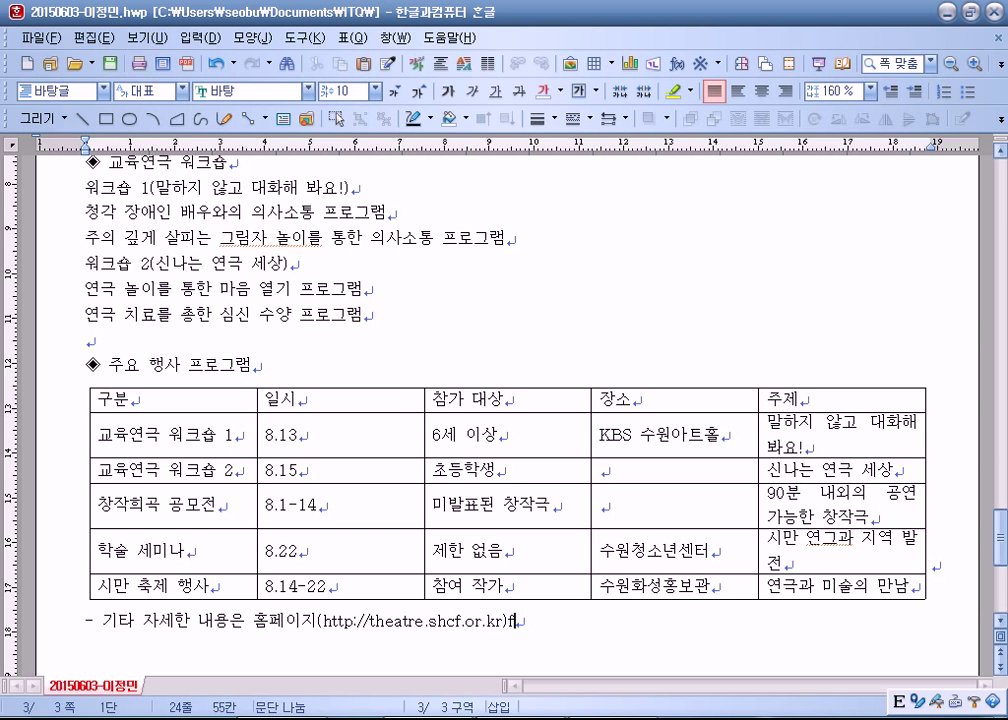
text(참)
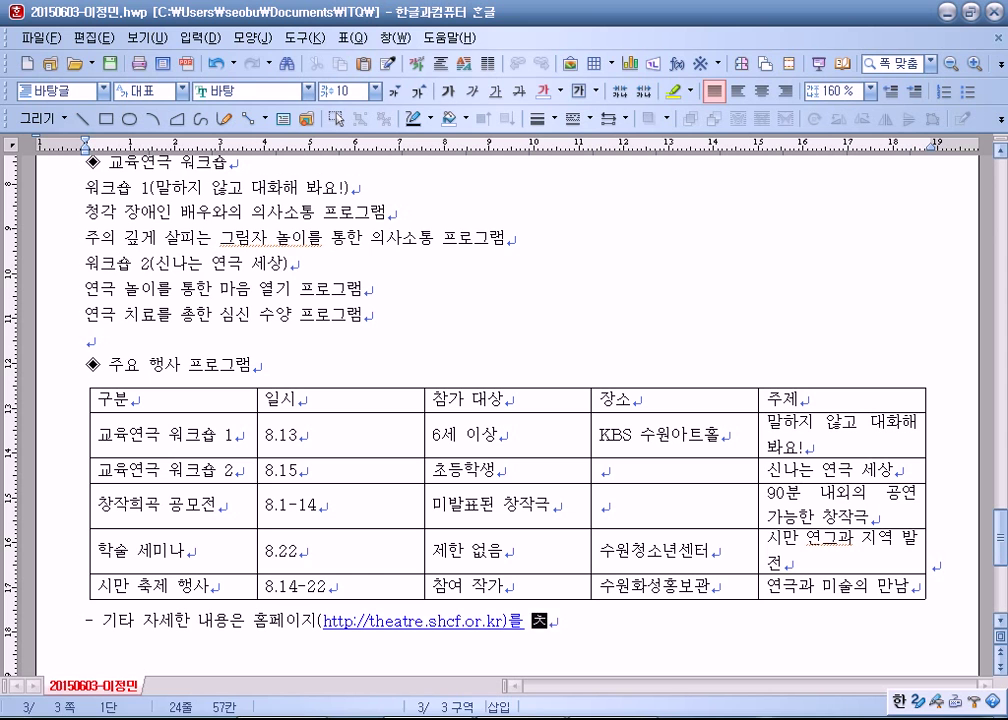
text(고하기 바랍니다.)
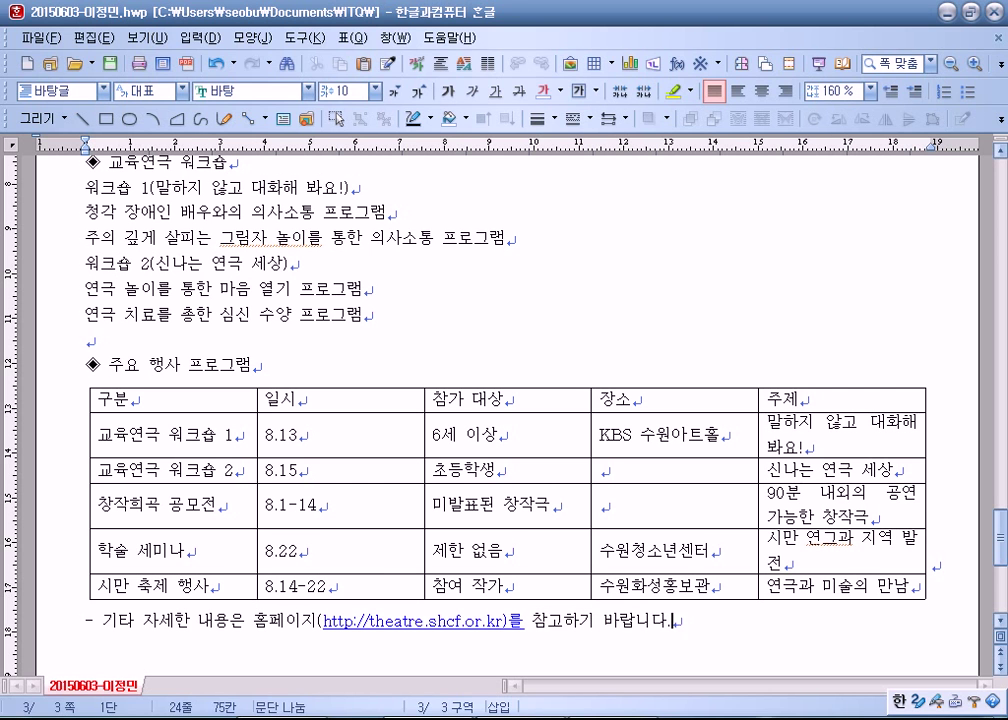
key(Return)
key(Return)
Type the sign-off 수원화성문화재단위원회 below the note and correct its misspelled syllables
text(수언화성름)
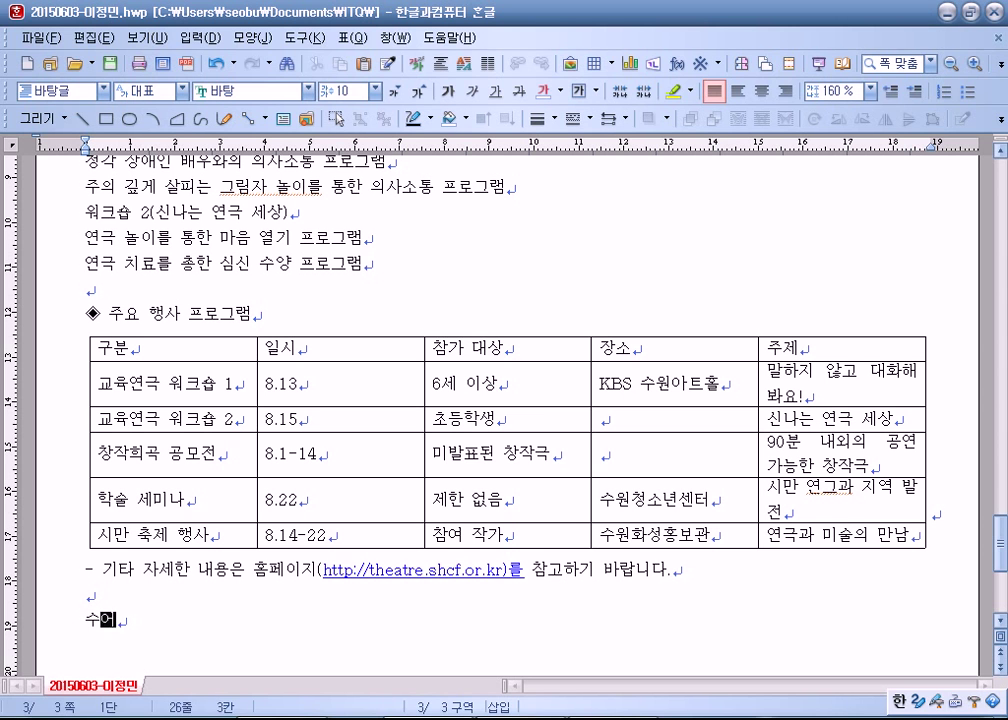
text(화재)
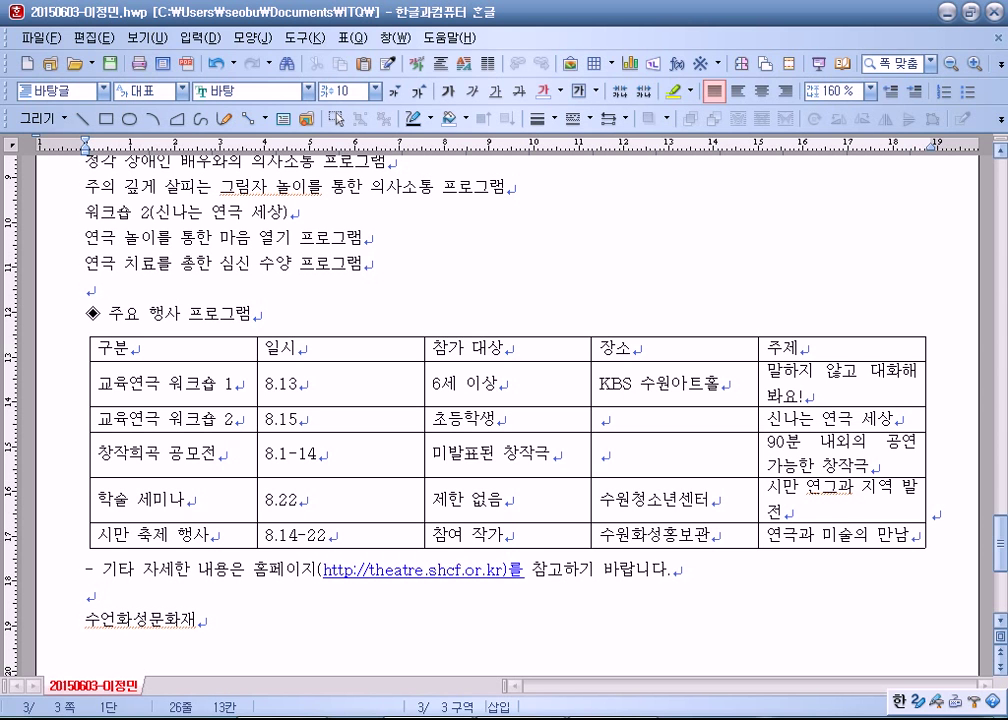
text(단위원회)
key(Home)
key(Right)
text(우원)
key(Delete)
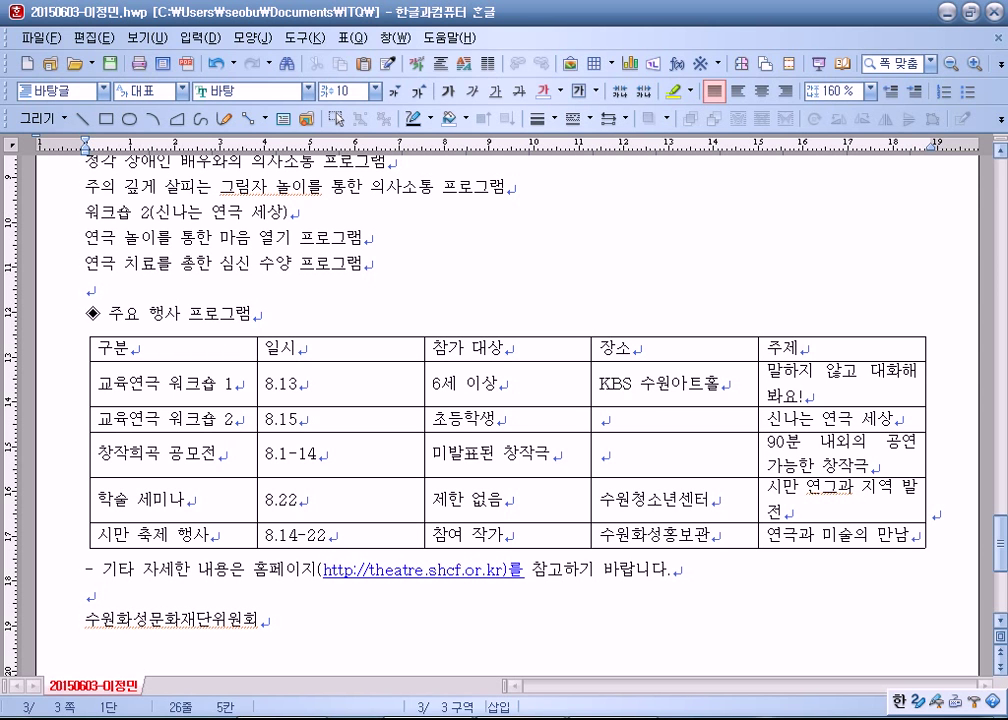
click(673, 570)
key(Down)
key(Down)
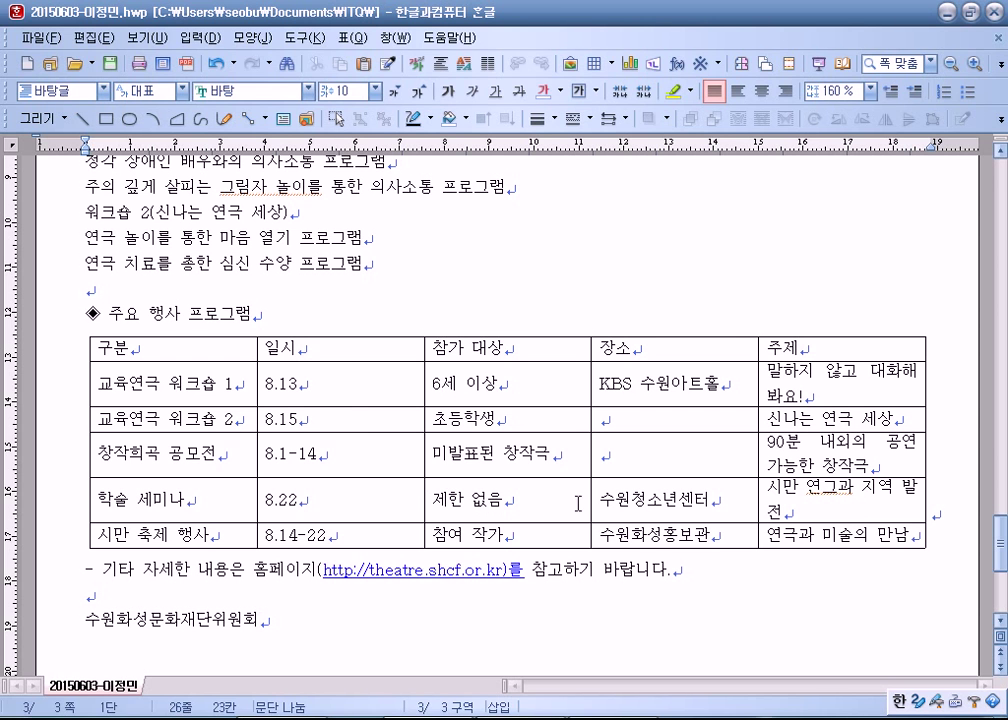
Scroll to the answer page with items 3 and 4 and place the caret just after (1)
scroll(589, 495, down, 2)
scroll(600, 497, up, 7)
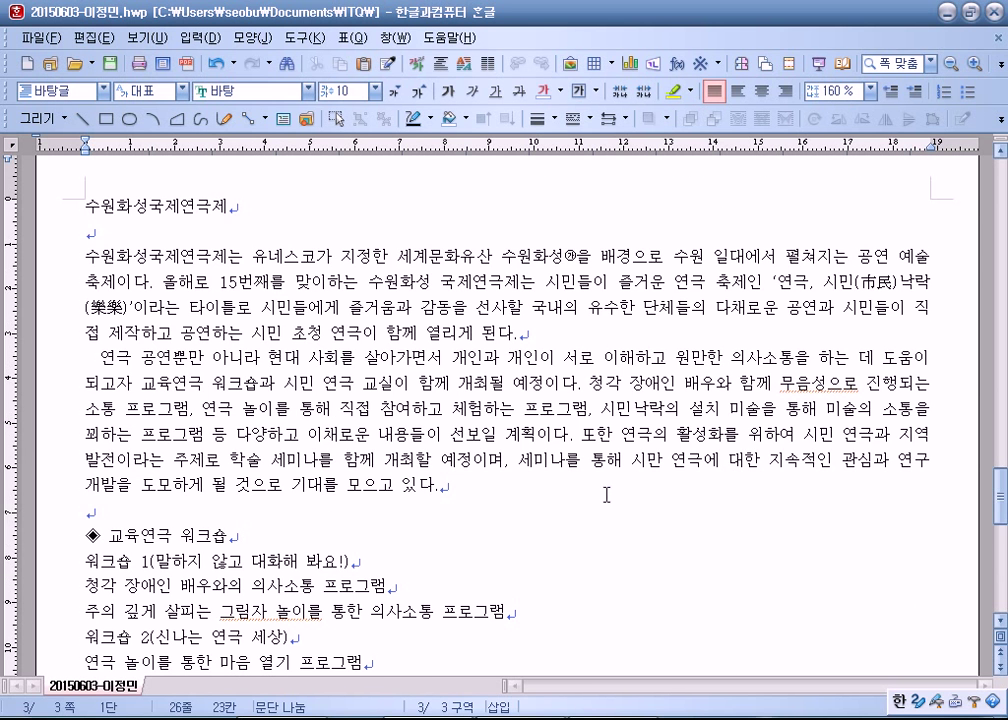
scroll(606, 494, up, 2)
scroll(607, 490, down, 20)
scroll(610, 492, up, 3)
scroll(611, 492, up, 4)
scroll(612, 490, down, 3)
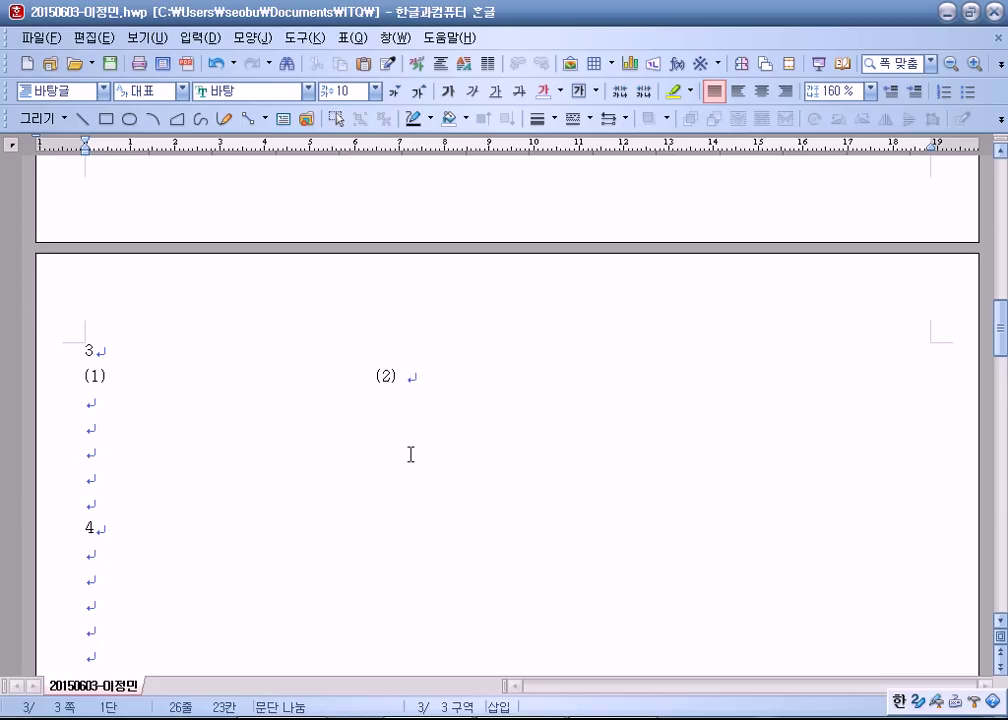
click(172, 376)
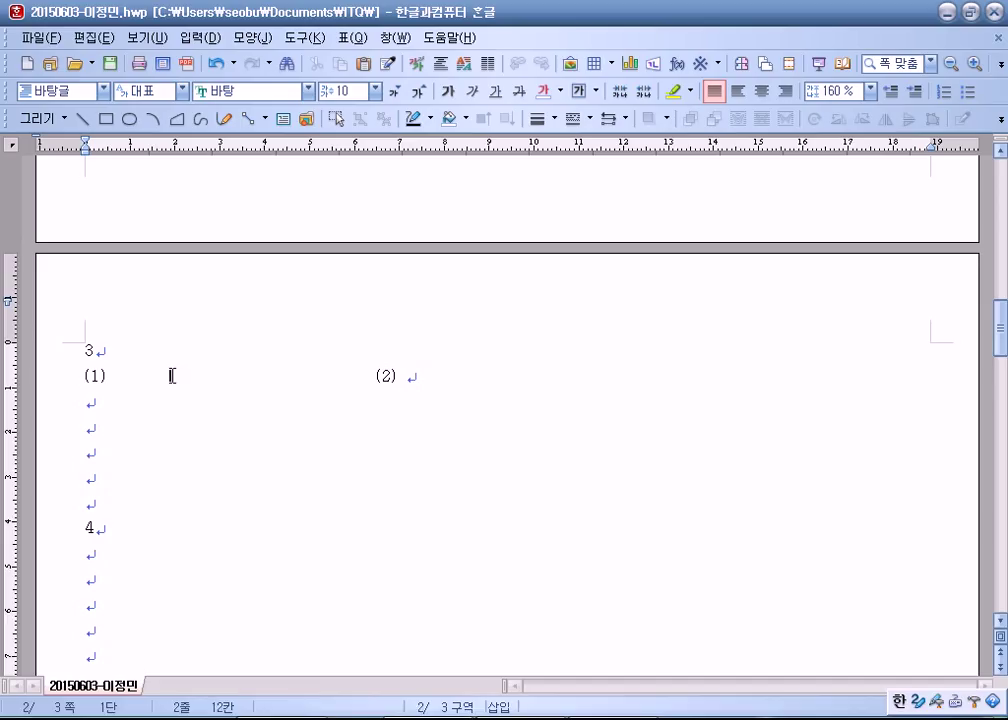
key(Left)
key(Left)
key(Left)
key(Left)
key(Left)
key(Left)
key(Left)
Enter a=b+c-2bcosAcosA= followed by the fraction (b+c-a) over 2bc in a new equation
key(ctrl+n)
key(m)
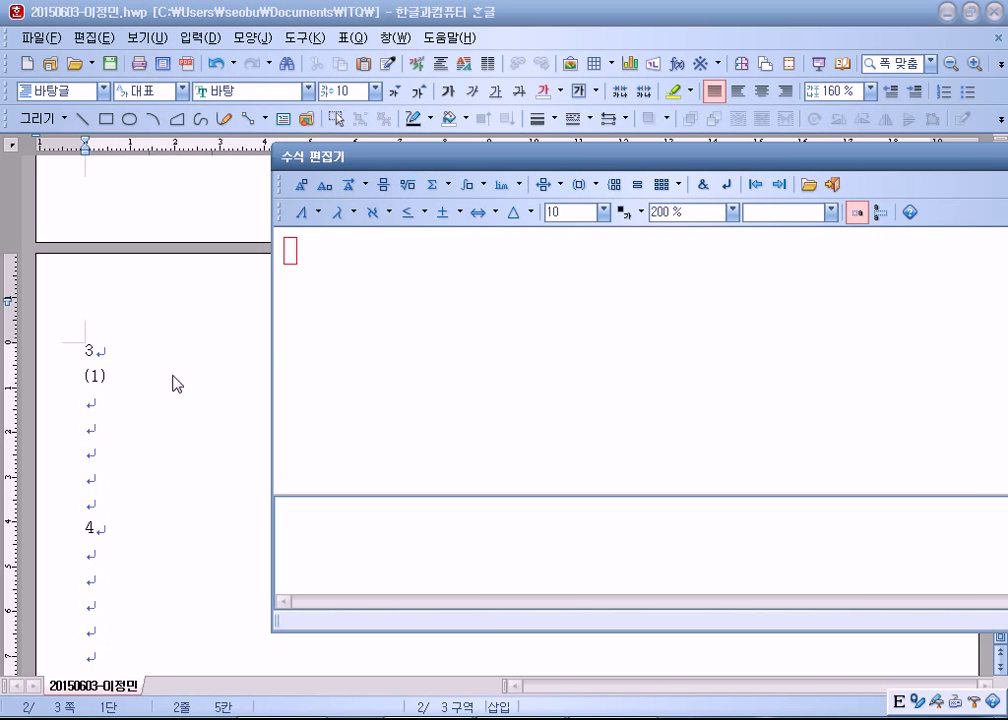
text(a=b+c)
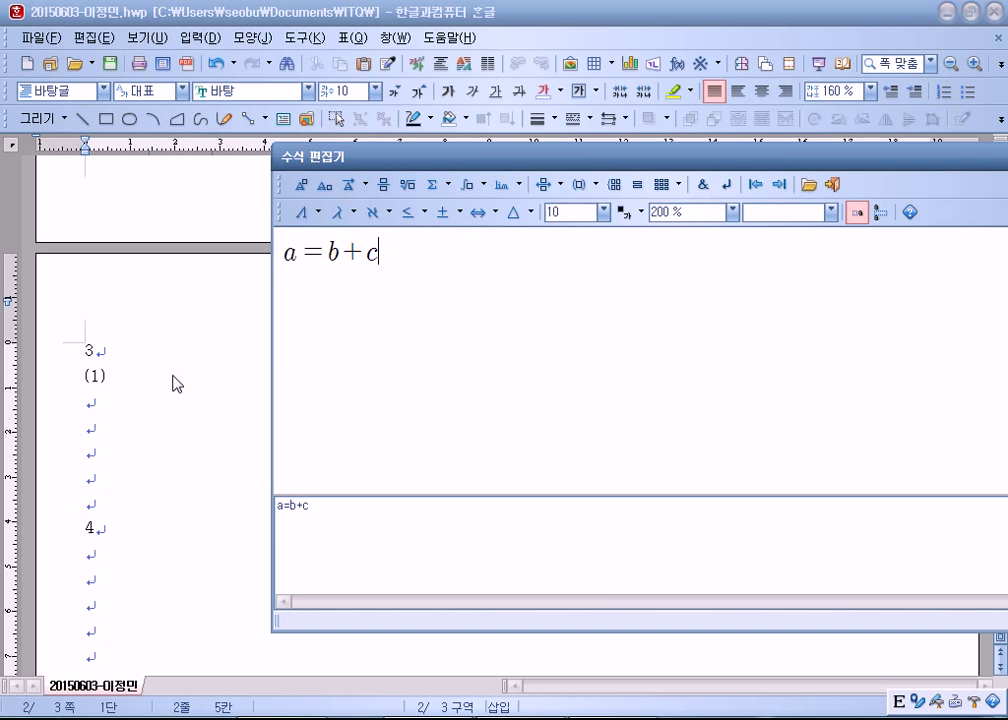
text(-2bcos)
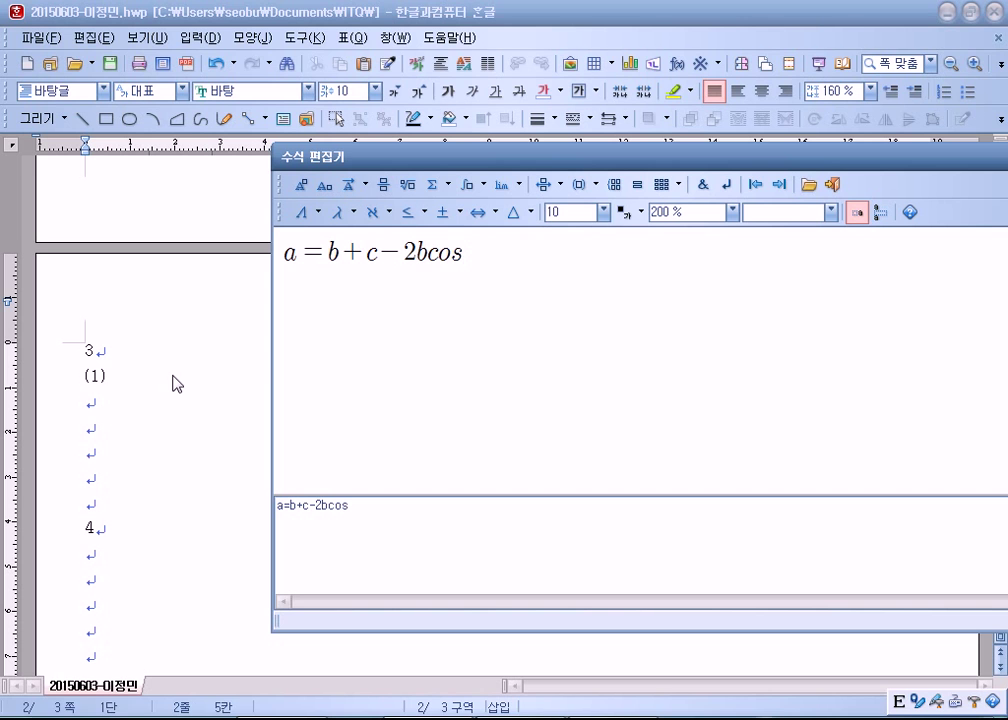
text(AcosA)
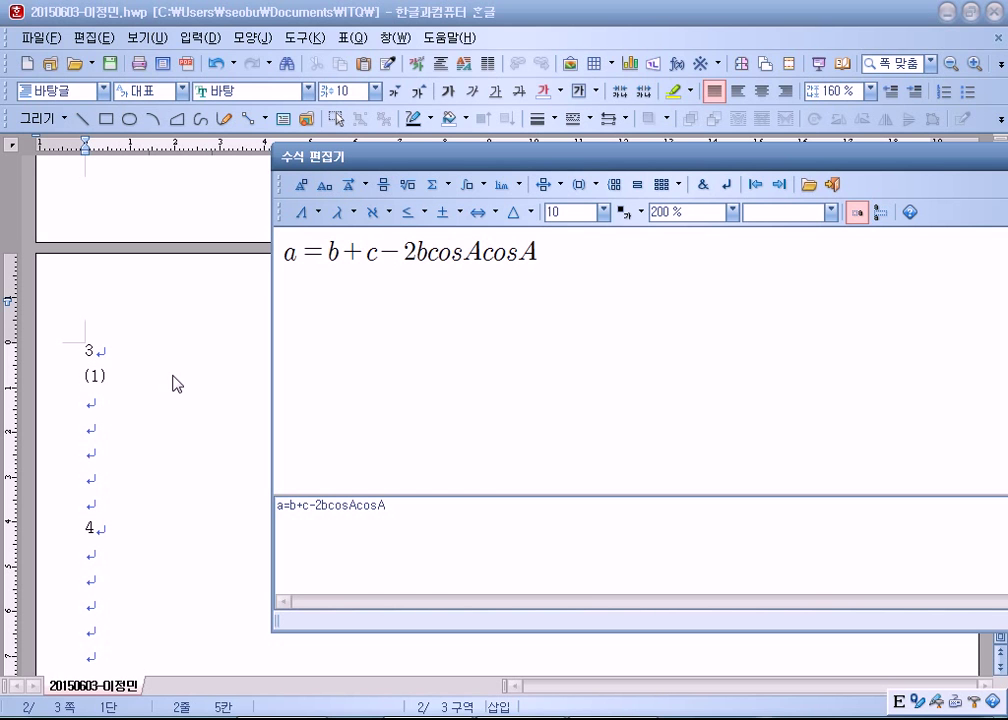
text(=)
click(382, 184)
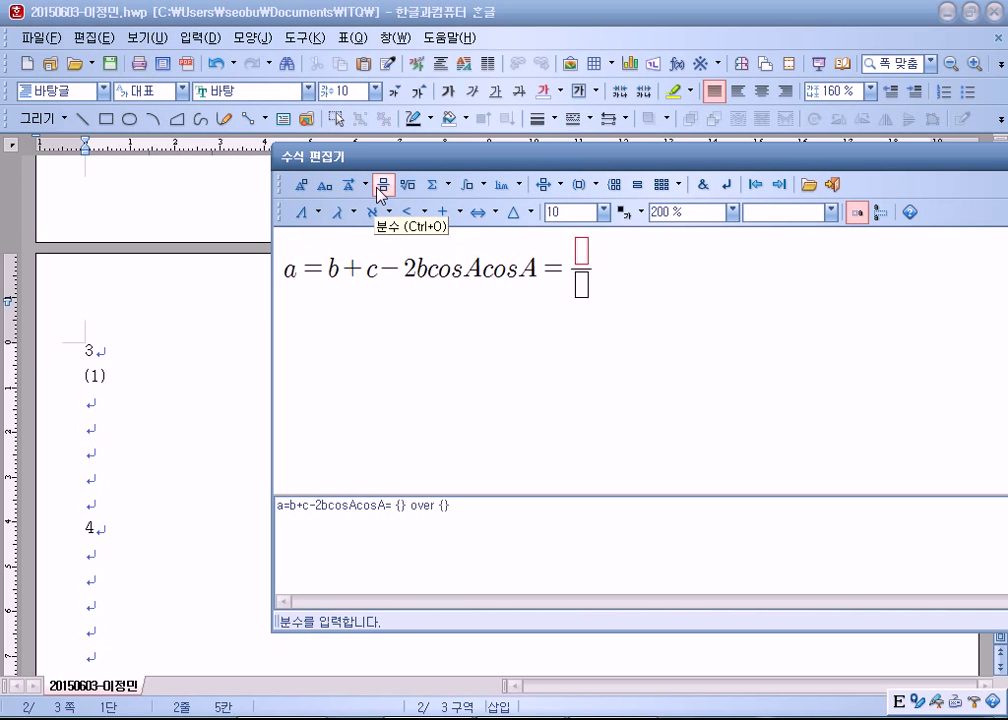
text(b+c-a)
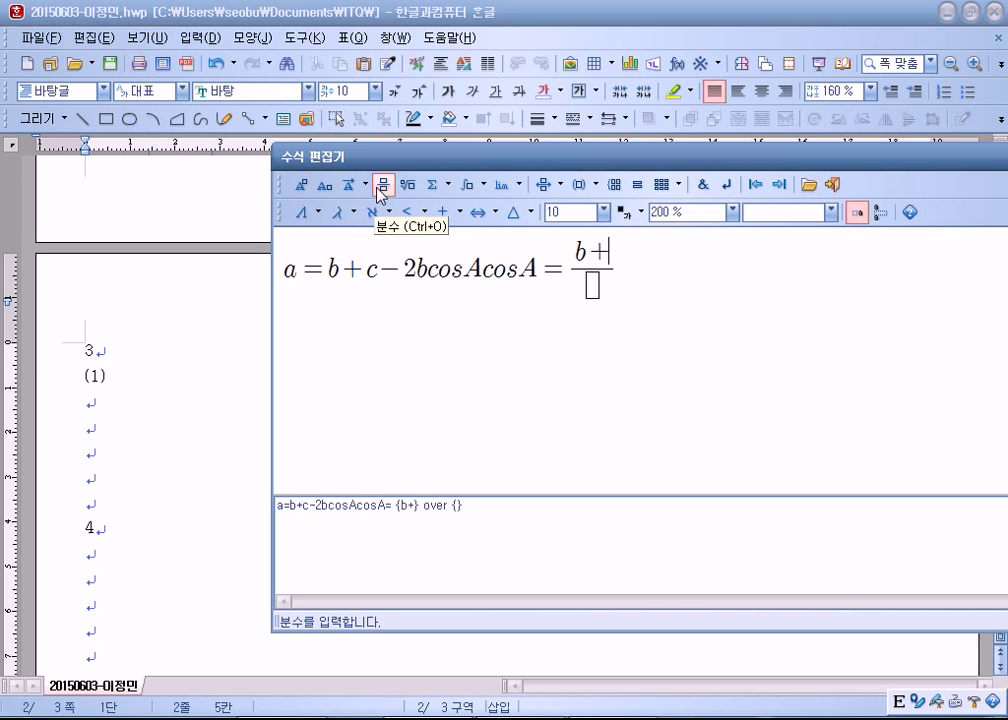
key(Tab)
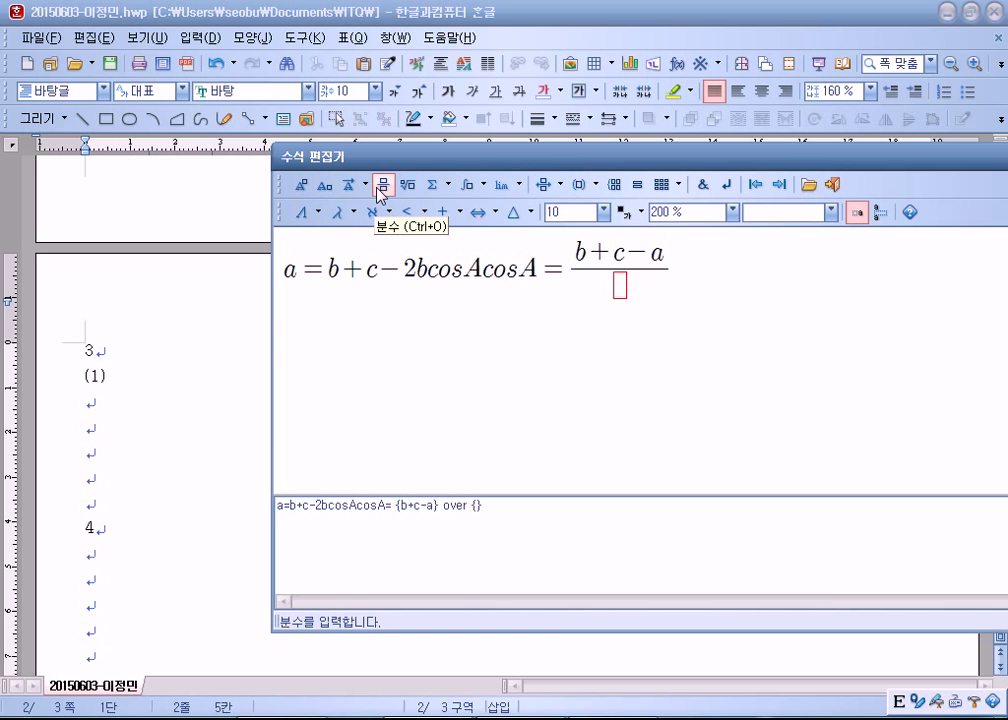
text(2bc)
key(Left)
key(Left)
key(Left)
key(Left)
key(Left)
key(Left)
key(Left)
key(Left)
key(Left)
key(Left)
key(Left)
key(Left)
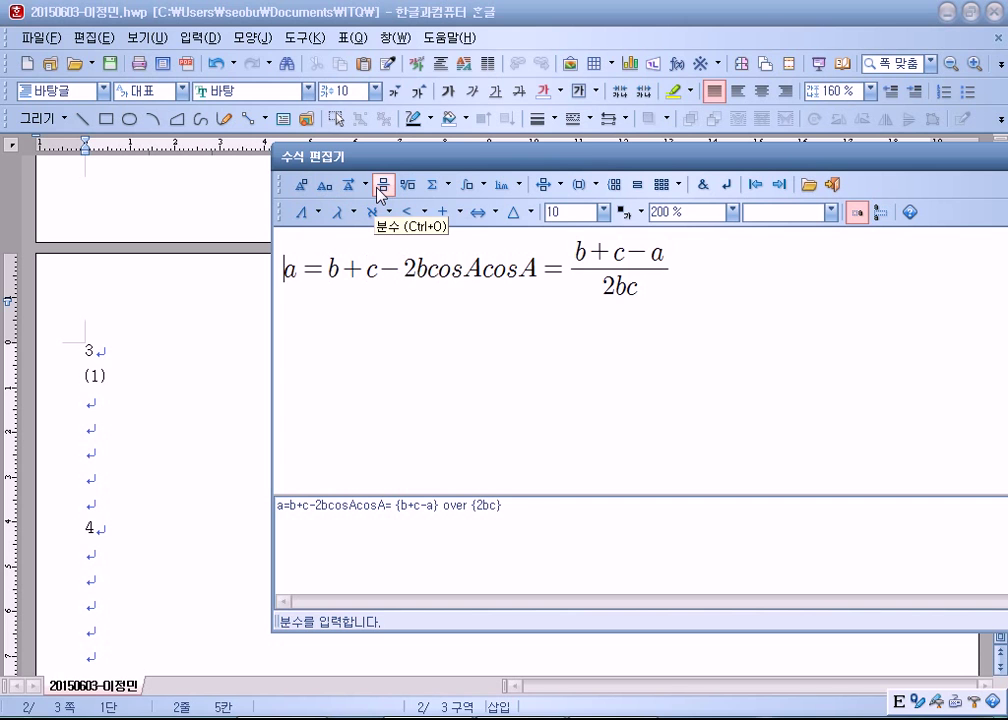
Square a, b and c on the left side of the equation with superscript 2s
click(309, 185)
text(2)
key(Right)
key(Right)
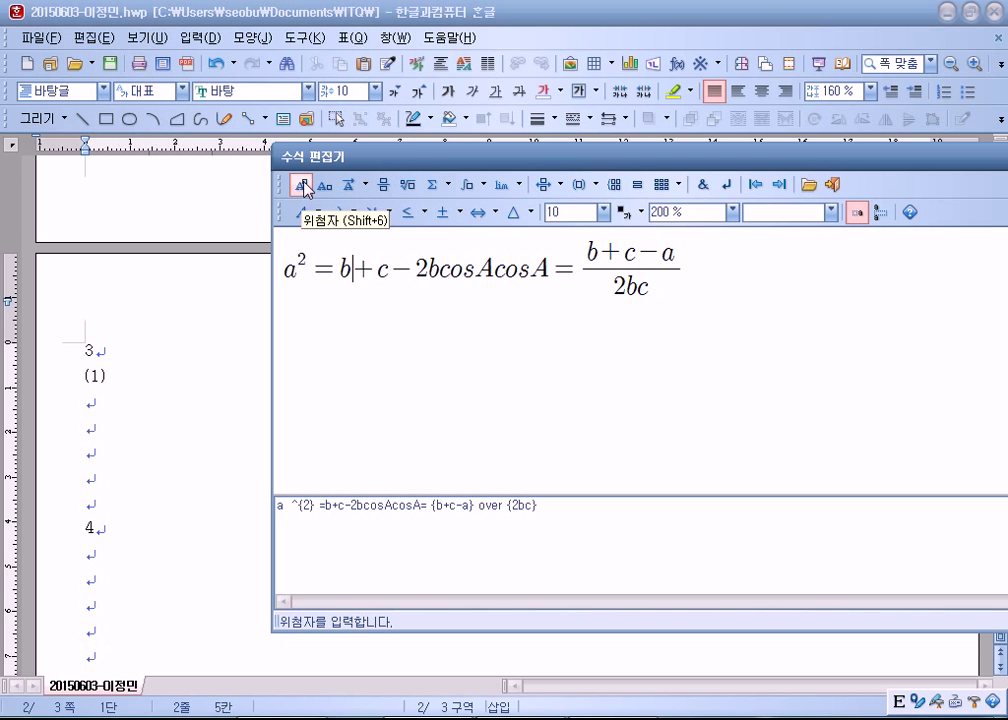
click(303, 186)
text(2)
click(400, 274)
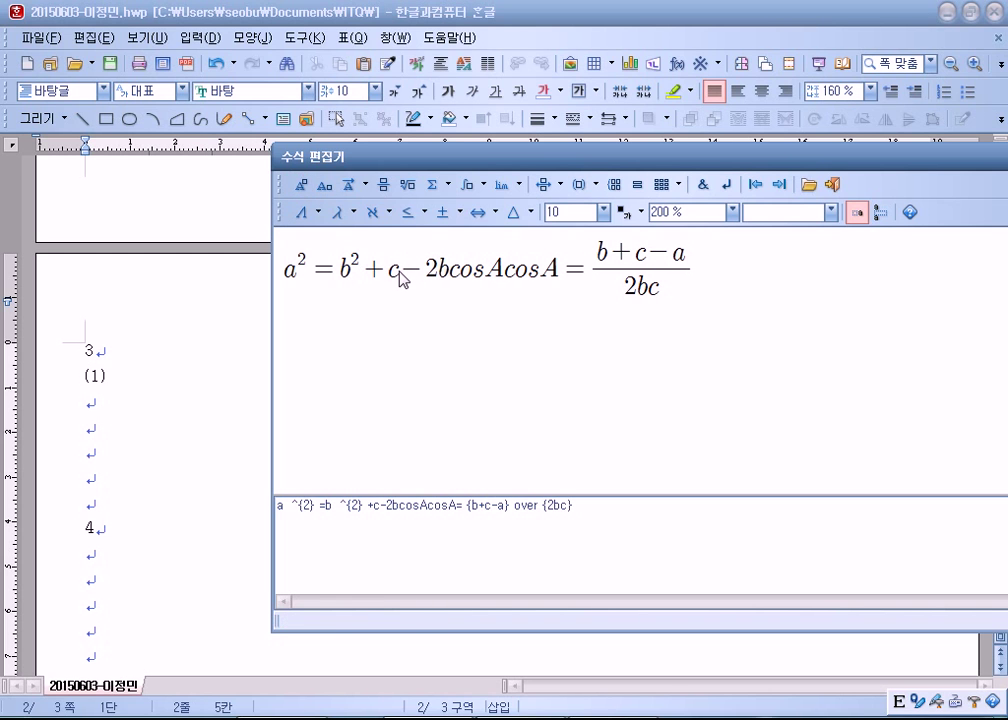
click(303, 186)
text(2)
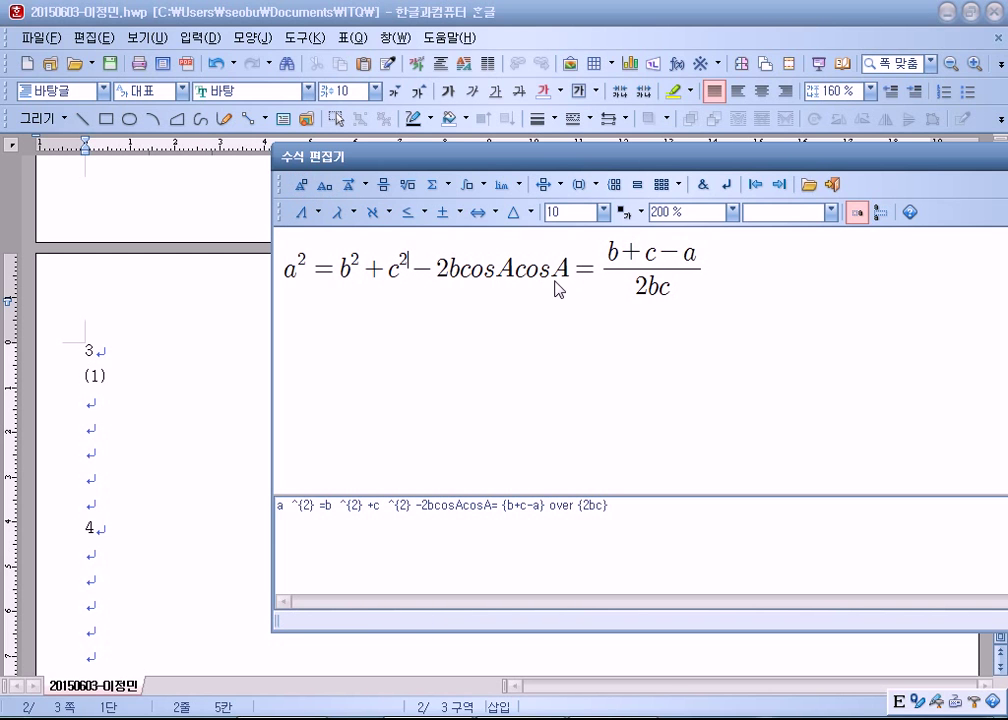
Square b, c and a in the fraction's numerator
click(621, 250)
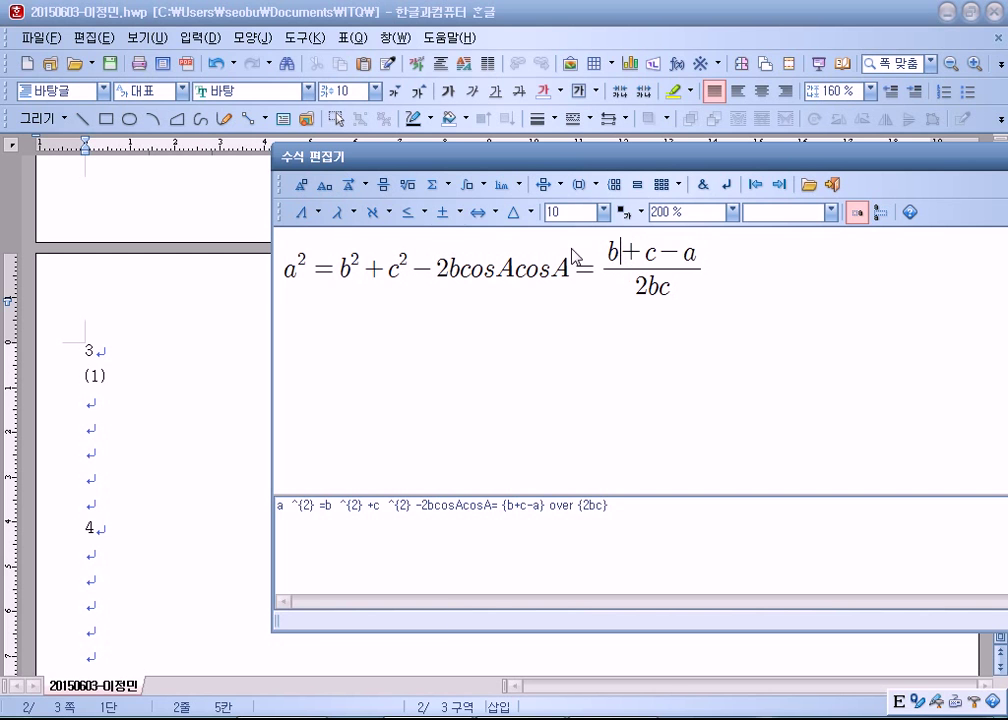
click(301, 185)
text(2)
click(667, 268)
click(301, 185)
text(2)
click(714, 260)
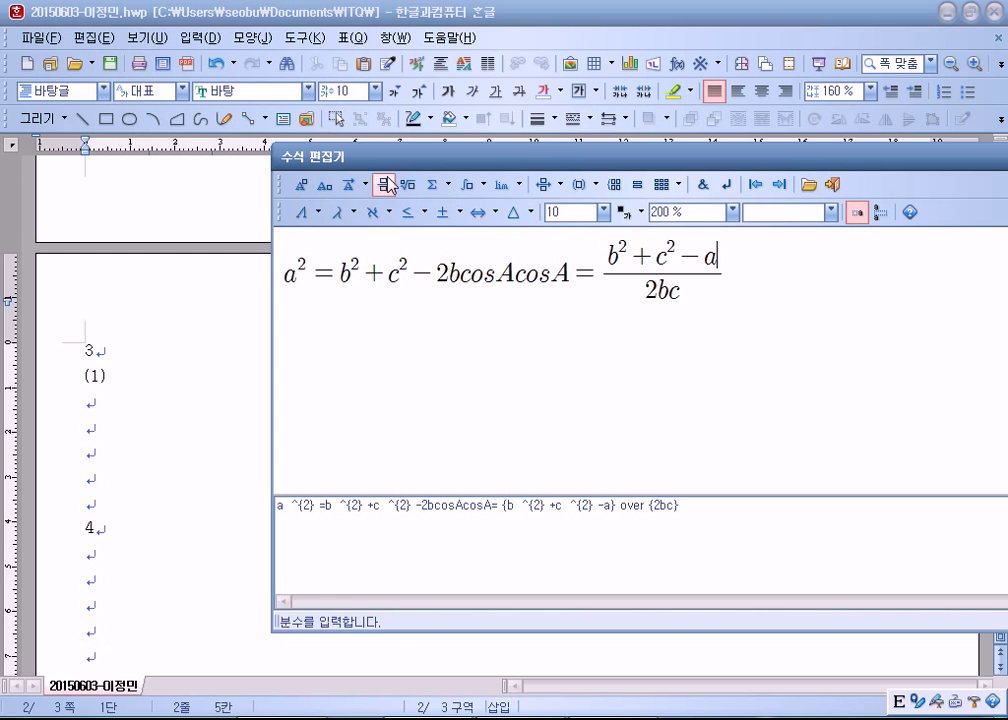
click(310, 187)
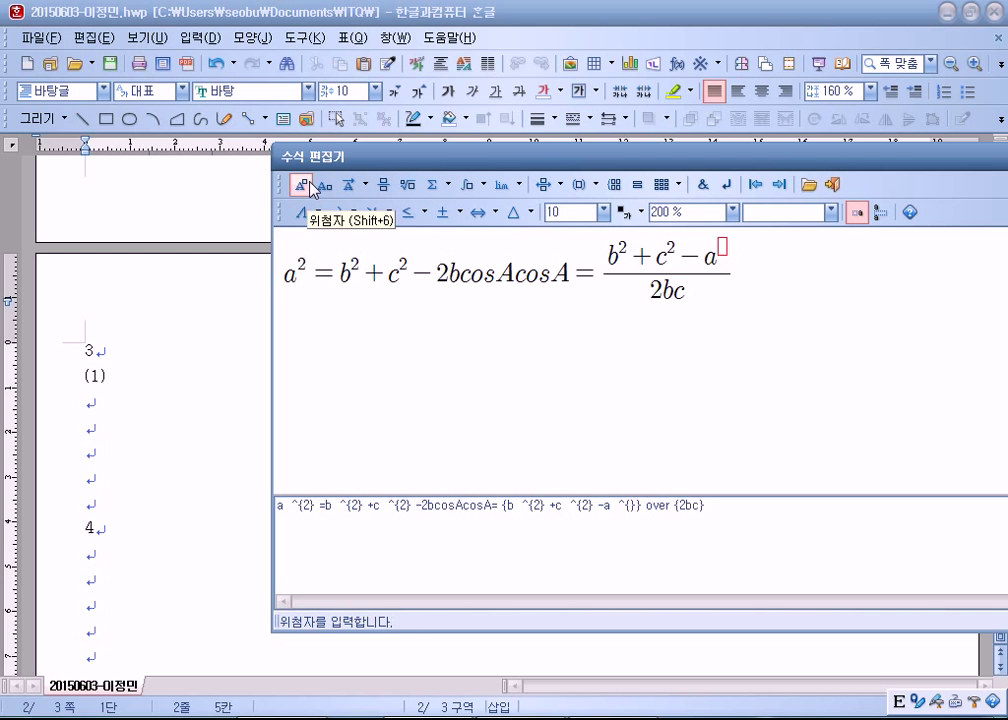
text(2)
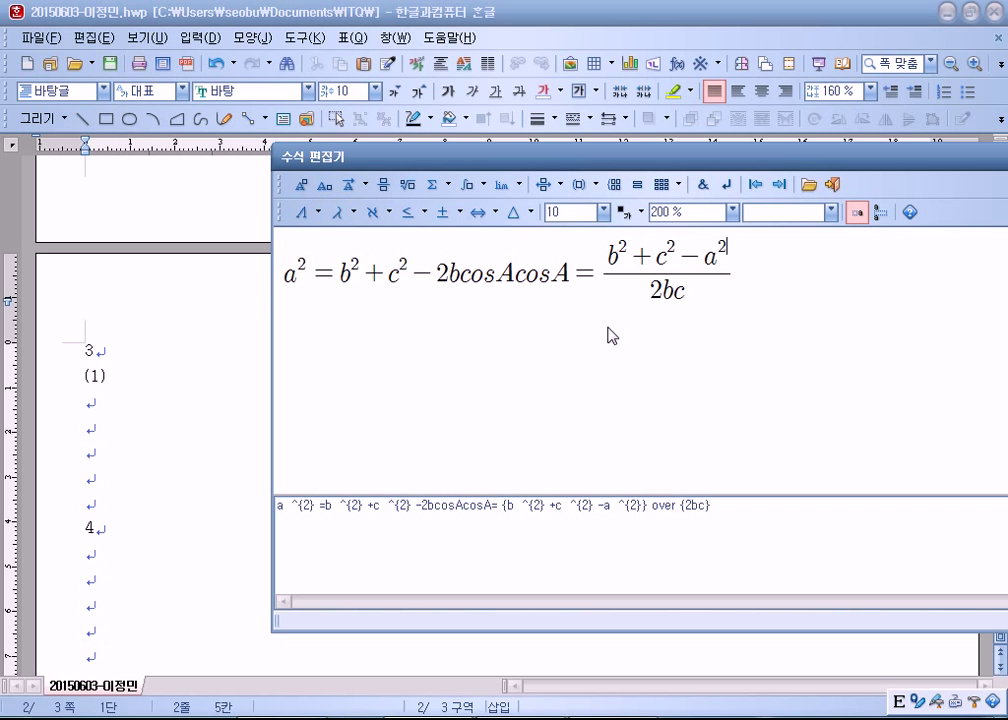
Insert ⇔ between the two cosA terms, place the equation, and remove the blank space before (2)
click(515, 280)
click(494, 212)
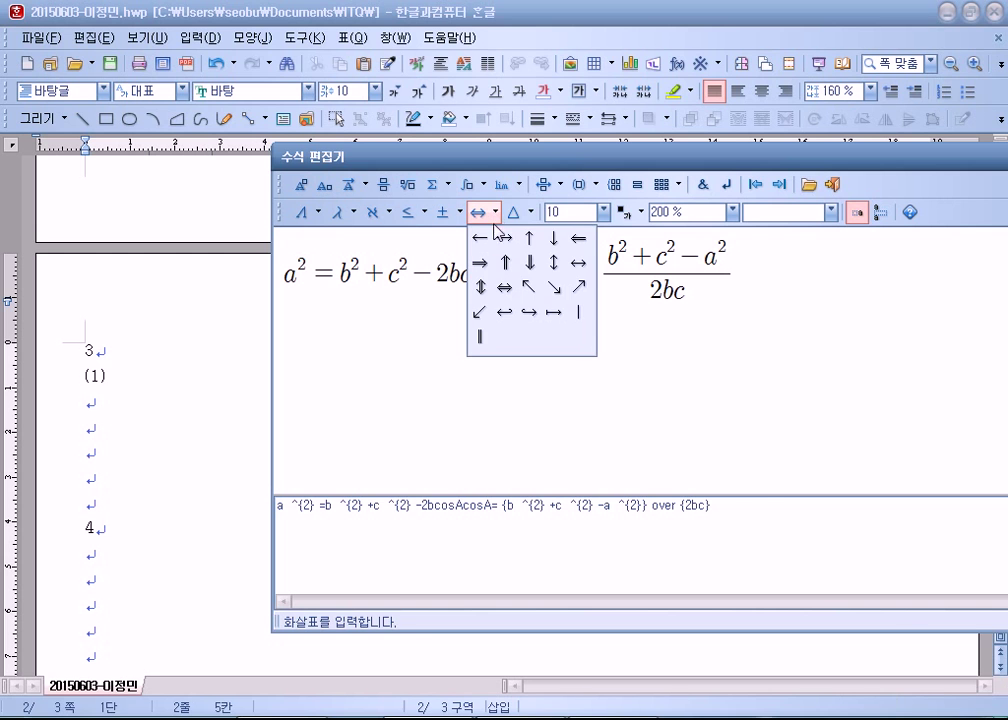
click(505, 288)
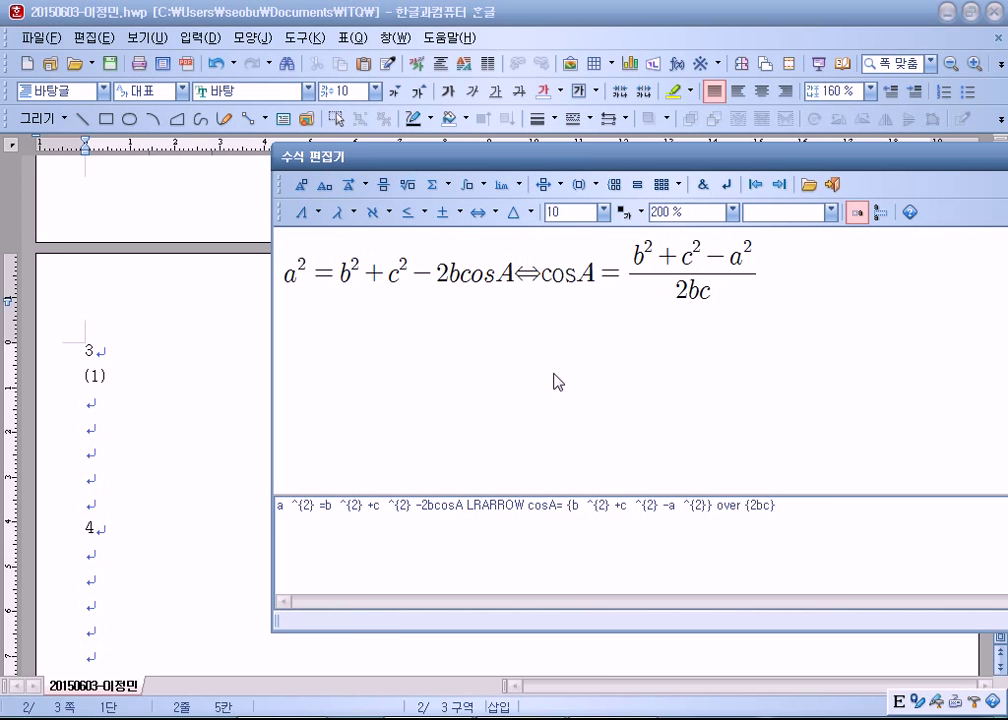
key(shift+Escape)
drag(466, 387, 668, 390)
key(Delete)
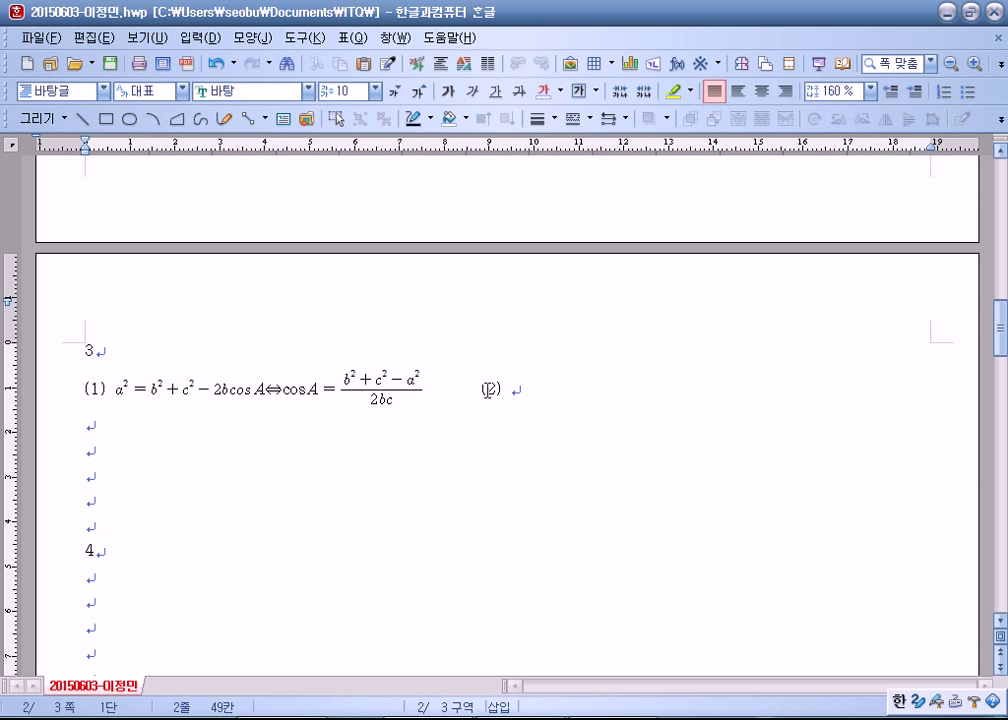
Start an equation after (2) with a fraction of c over √a
click(528, 394)
key(ctrl+n)
key(m)
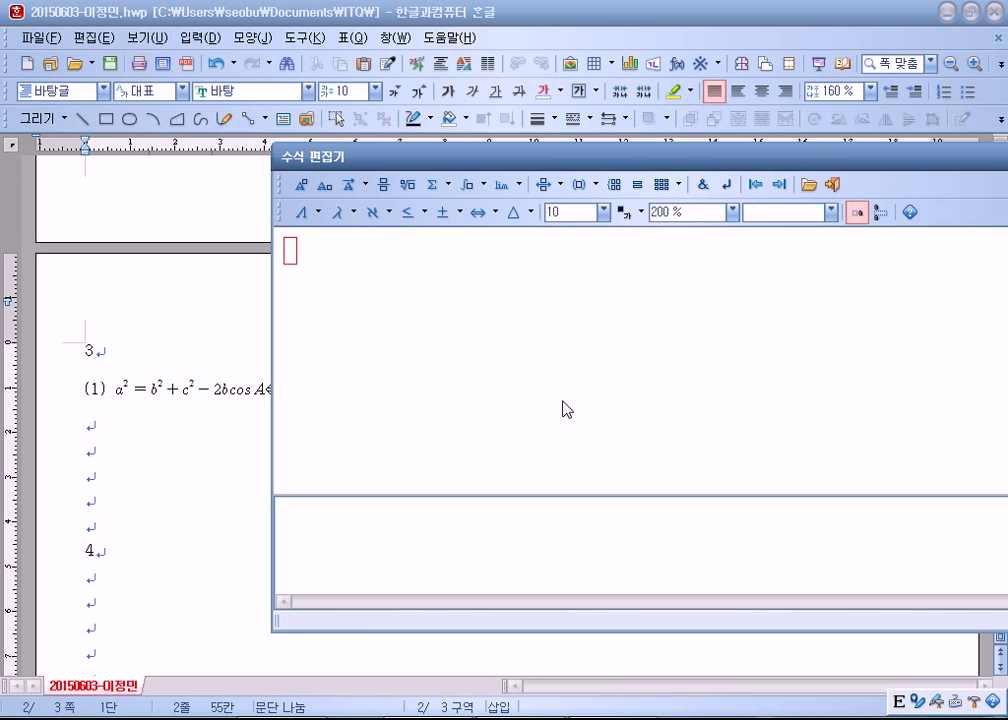
click(383, 187)
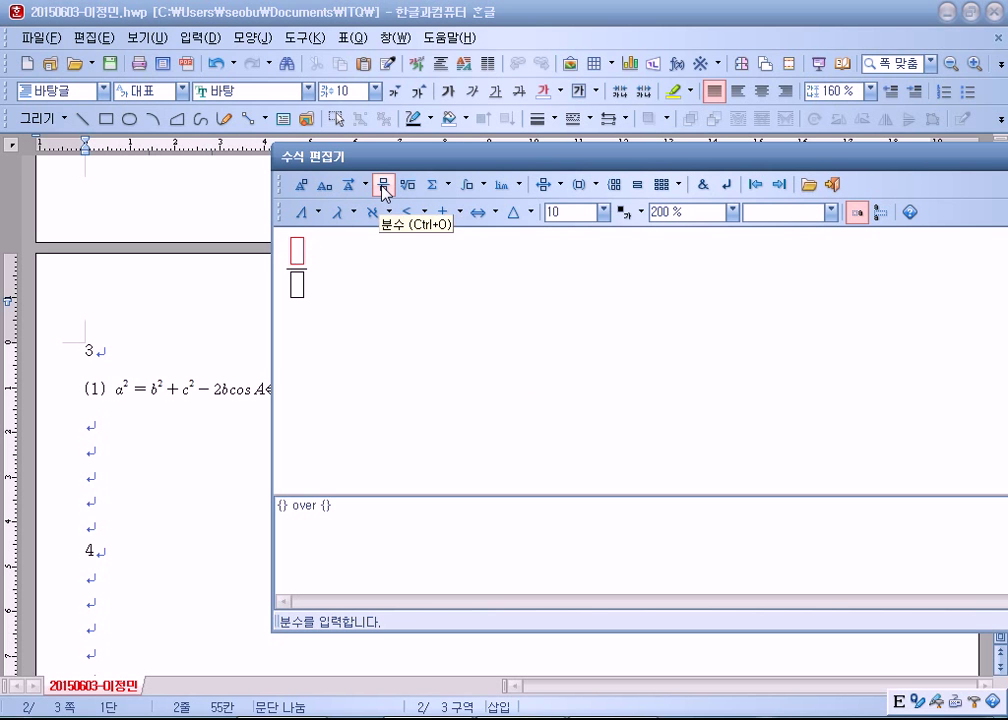
text(c)
click(297, 284)
click(407, 185)
text(a)
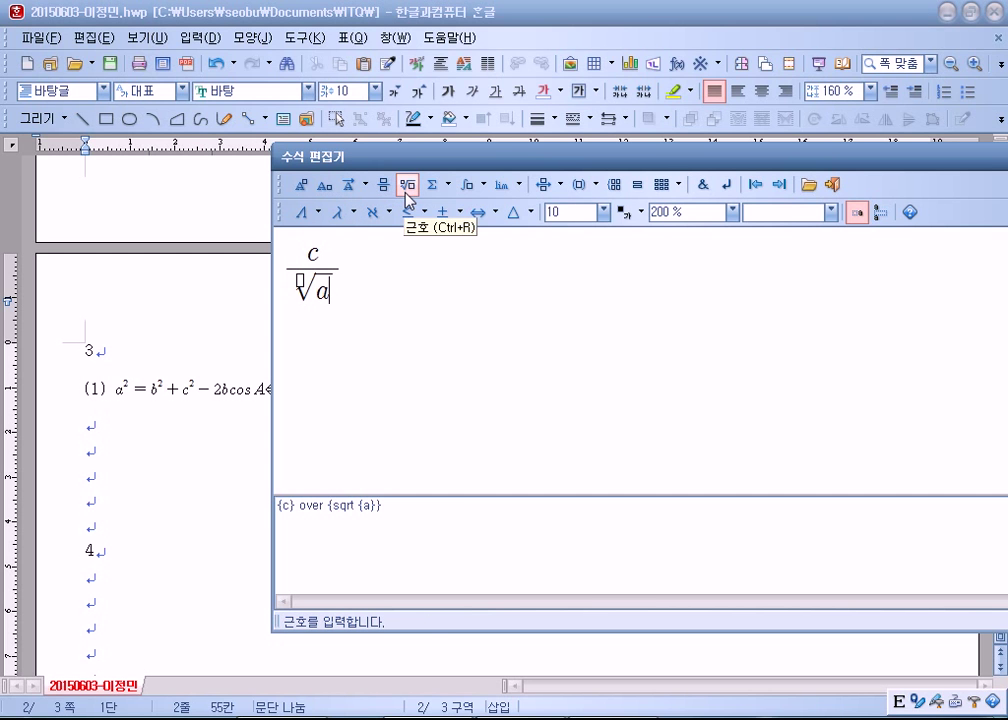
Complete the denominator as √a ± √b and add an equals sign with a new fraction
click(445, 215)
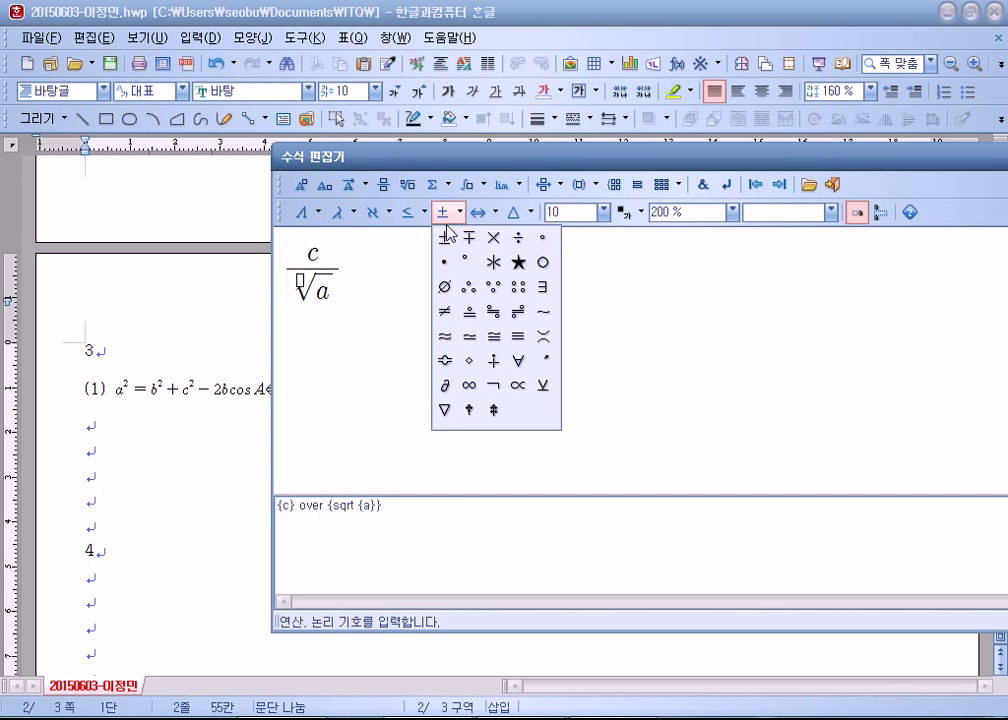
click(444, 237)
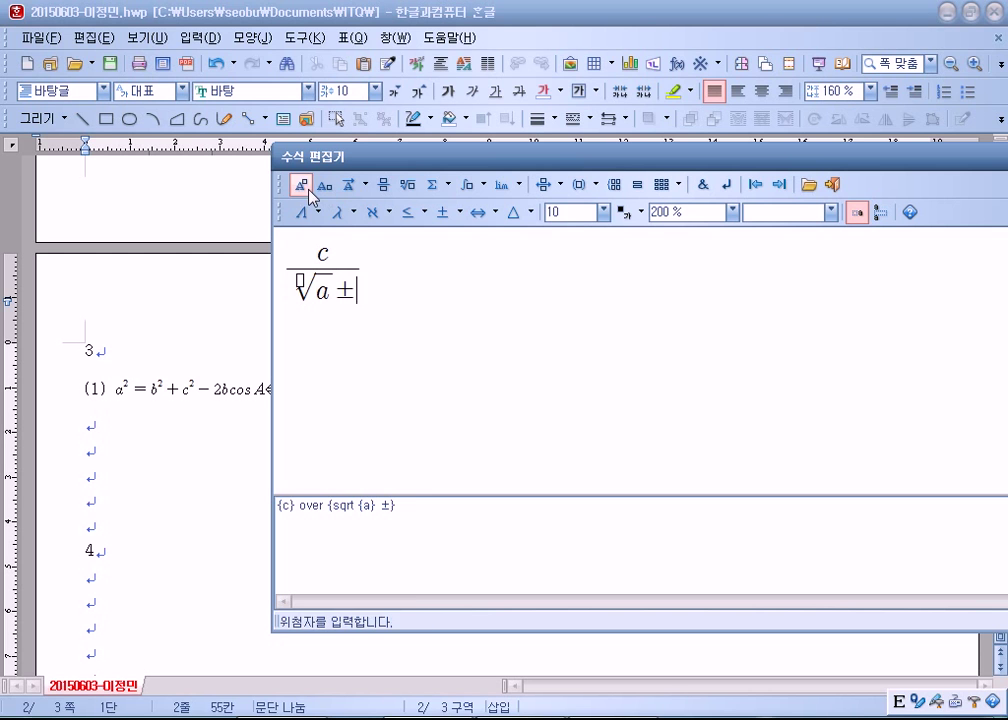
click(408, 187)
text(b)
key(Tab)
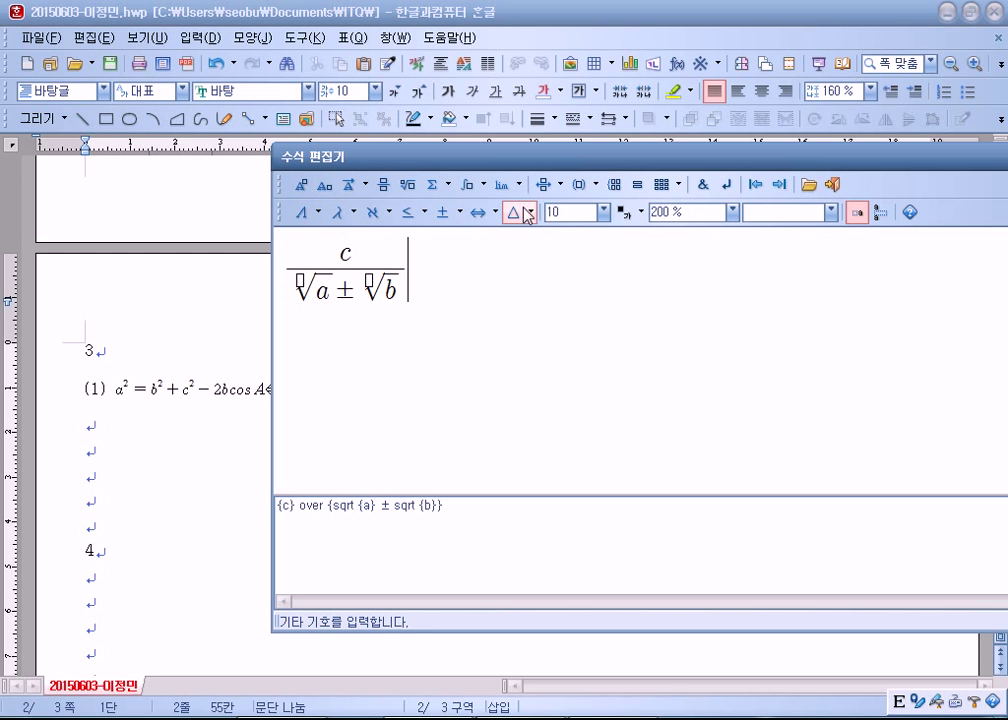
text(=)
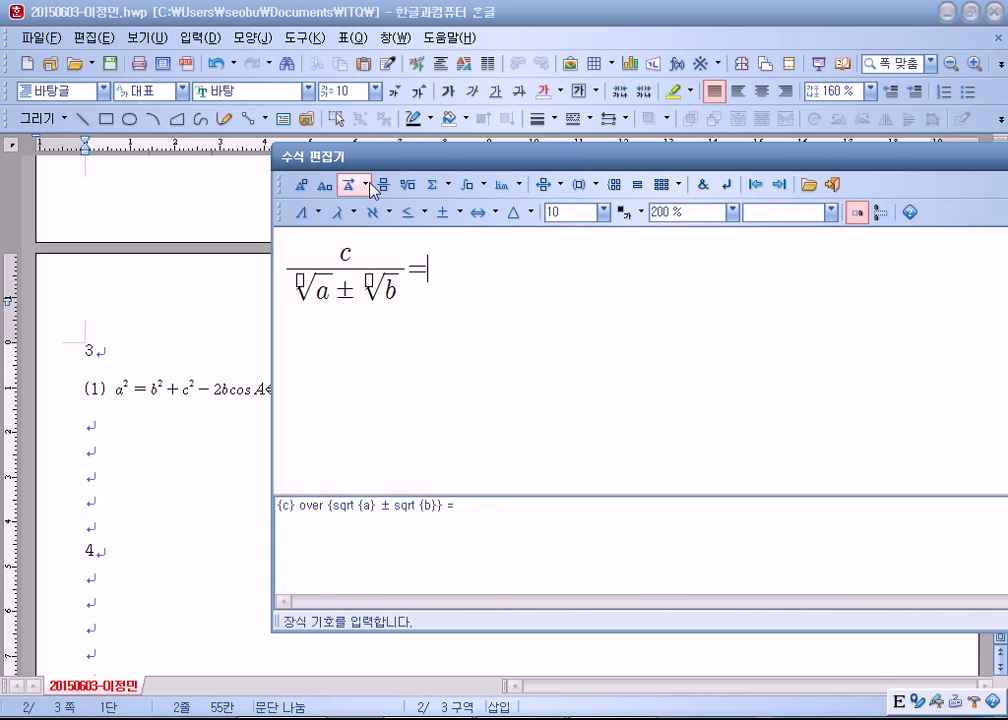
click(383, 184)
Type c( ) in the numerator containing √a followed by the ∓ sign
text(c} over {)
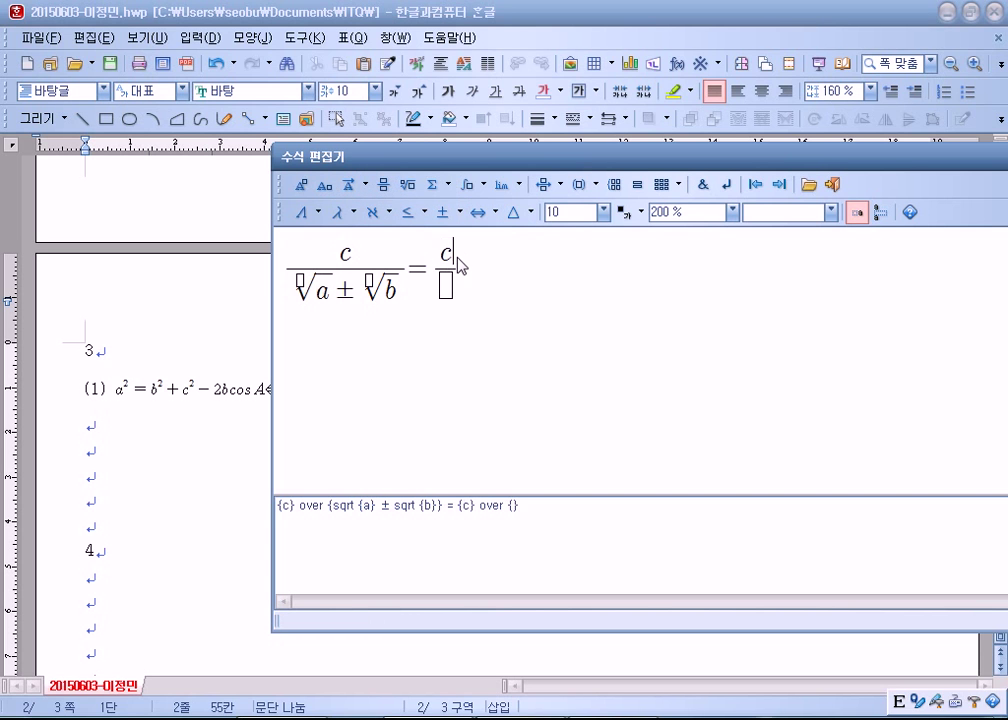
text(())
click(408, 185)
text(a)
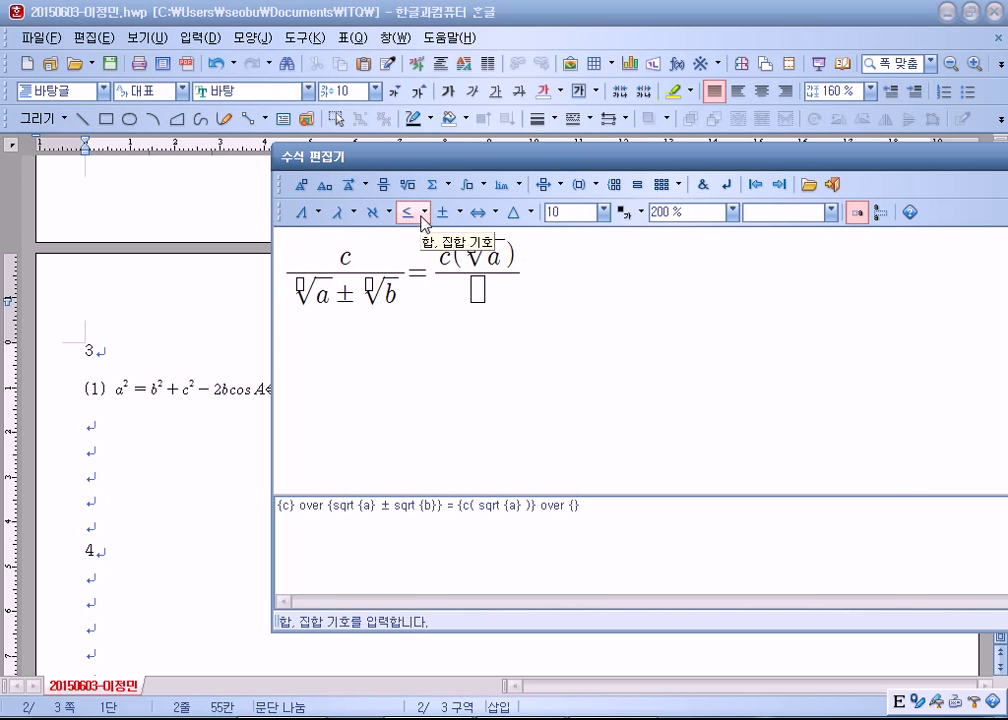
click(443, 213)
click(469, 237)
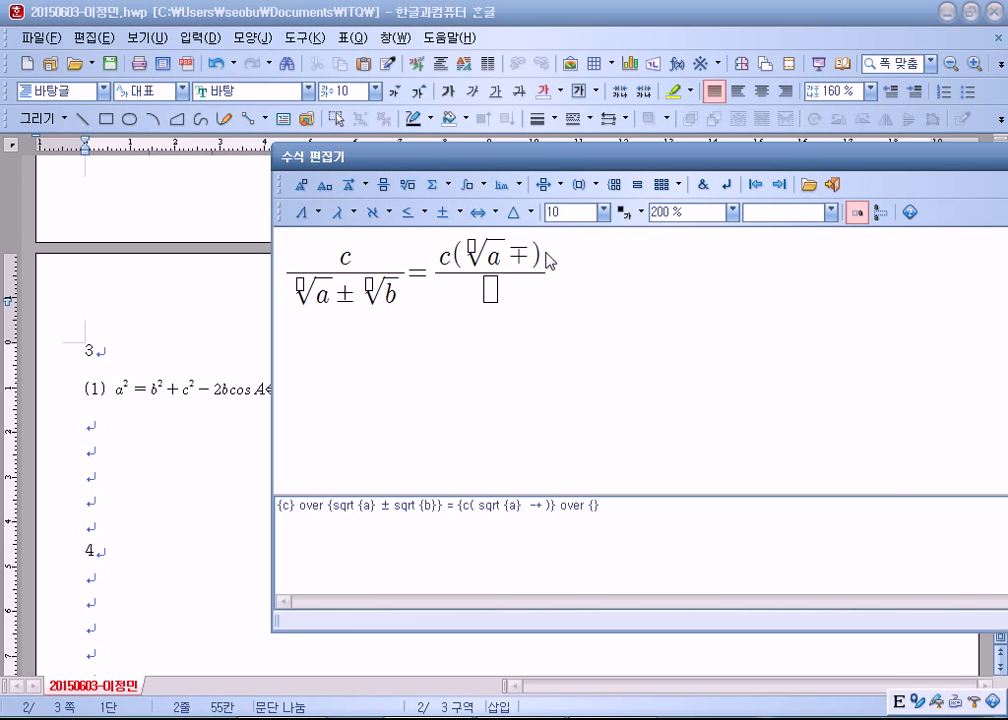
click(472, 190)
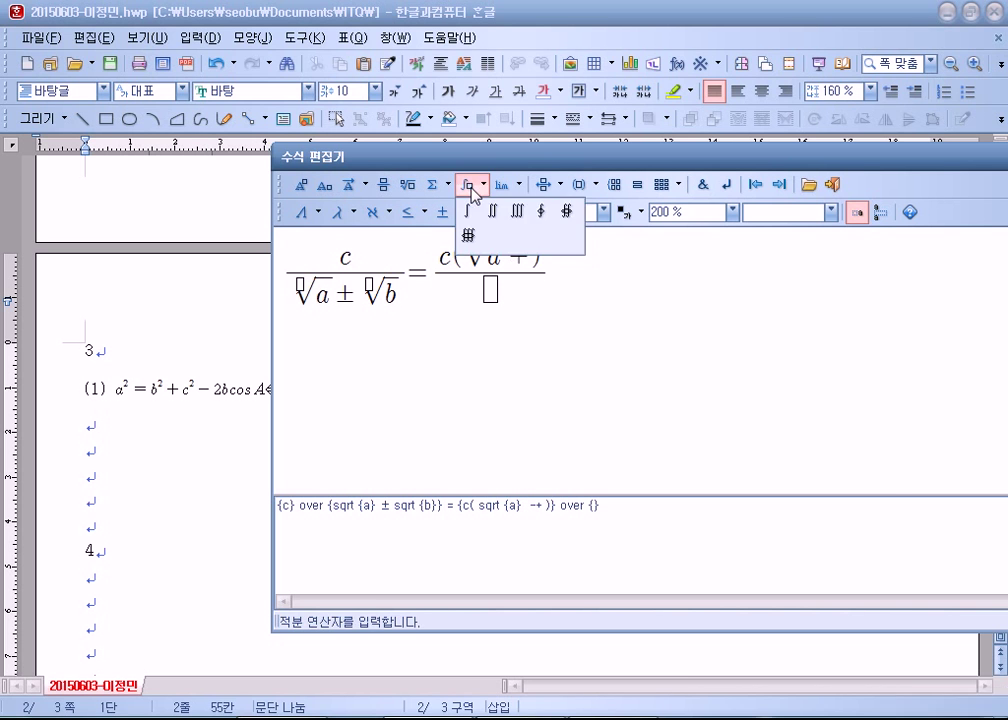
click(406, 187)
Add √b after ∓, enter a-b as the denominator, and insert the equation
click(406, 187)
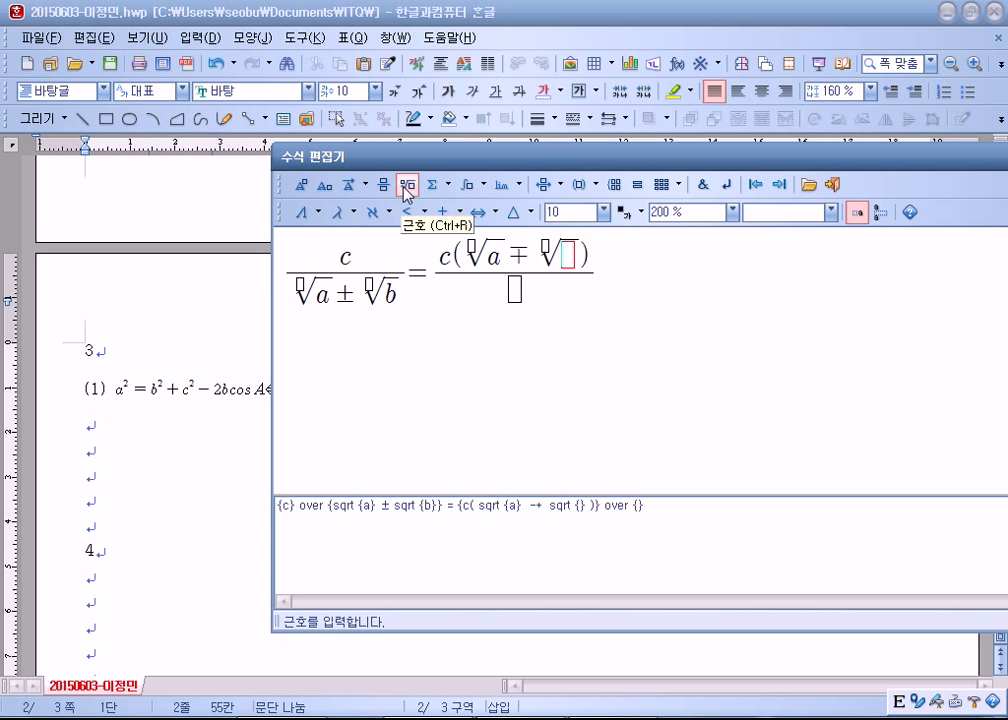
text(n)
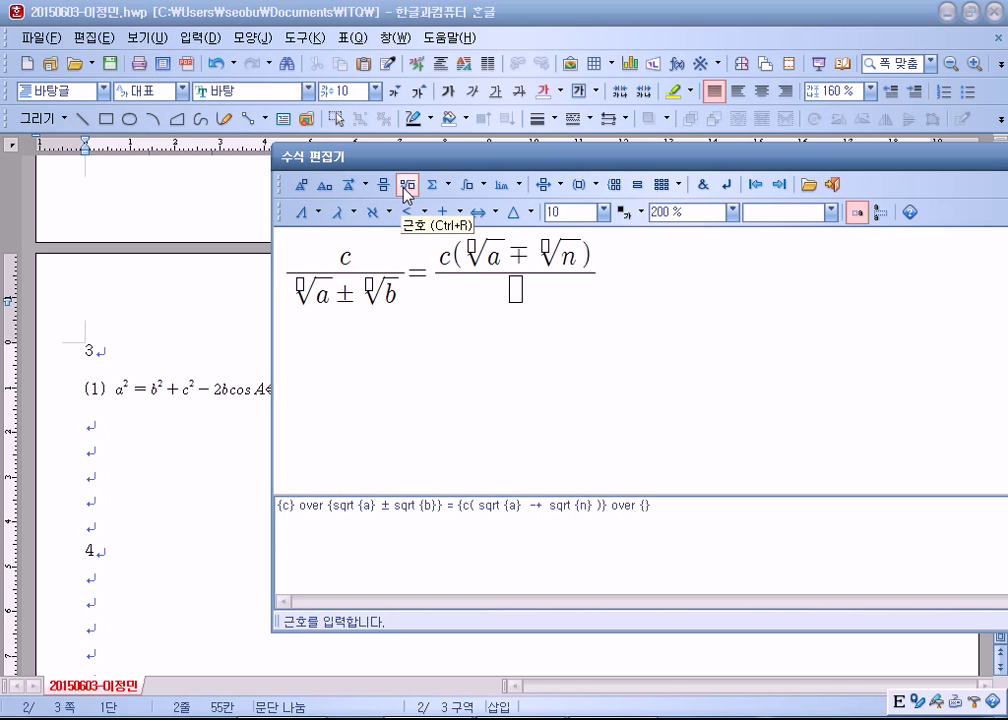
key(BackSpace)
text(b)
key(Tab)
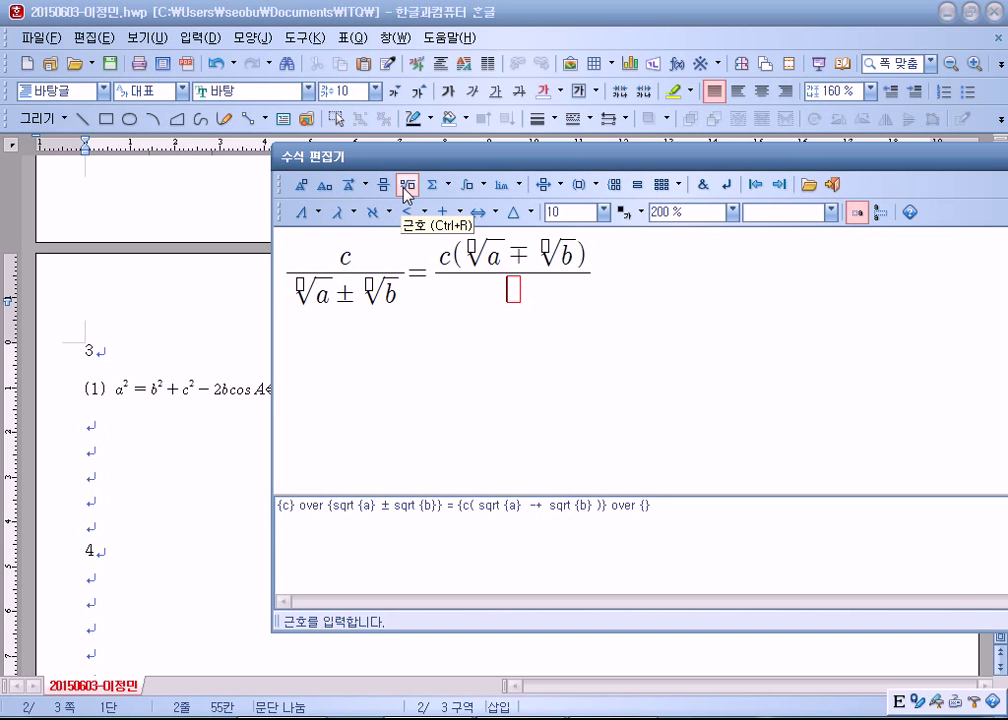
text(a-b)
key(shift+Escape)
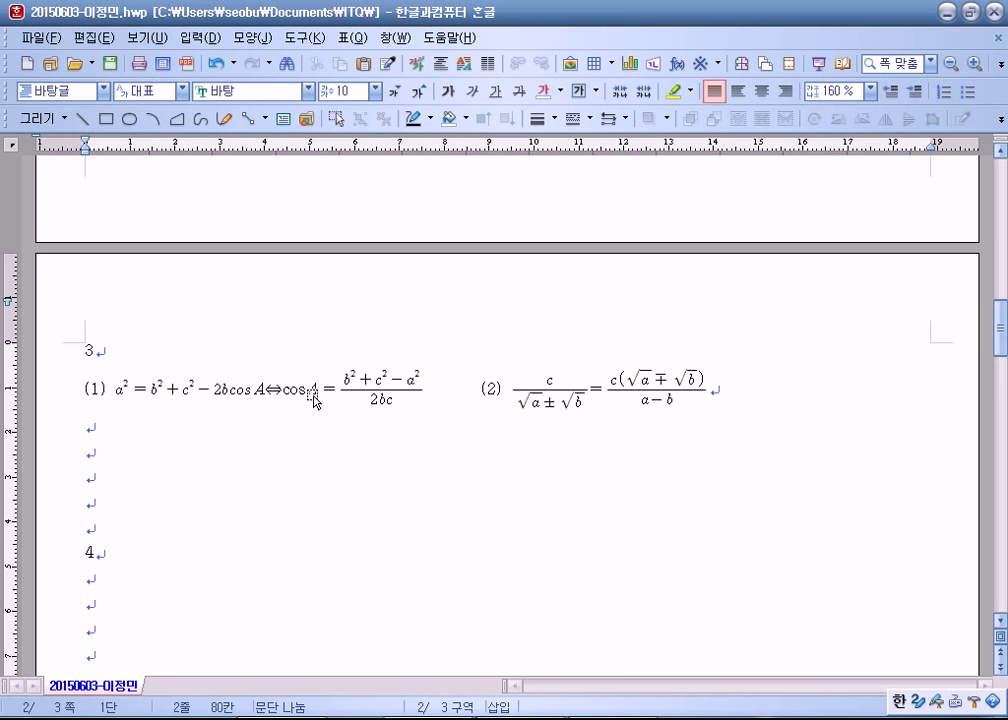
Correct 리아는 to 이라는 in item 1's Korean sentence
scroll(306, 382, up, 5)
scroll(306, 382, up, 15)
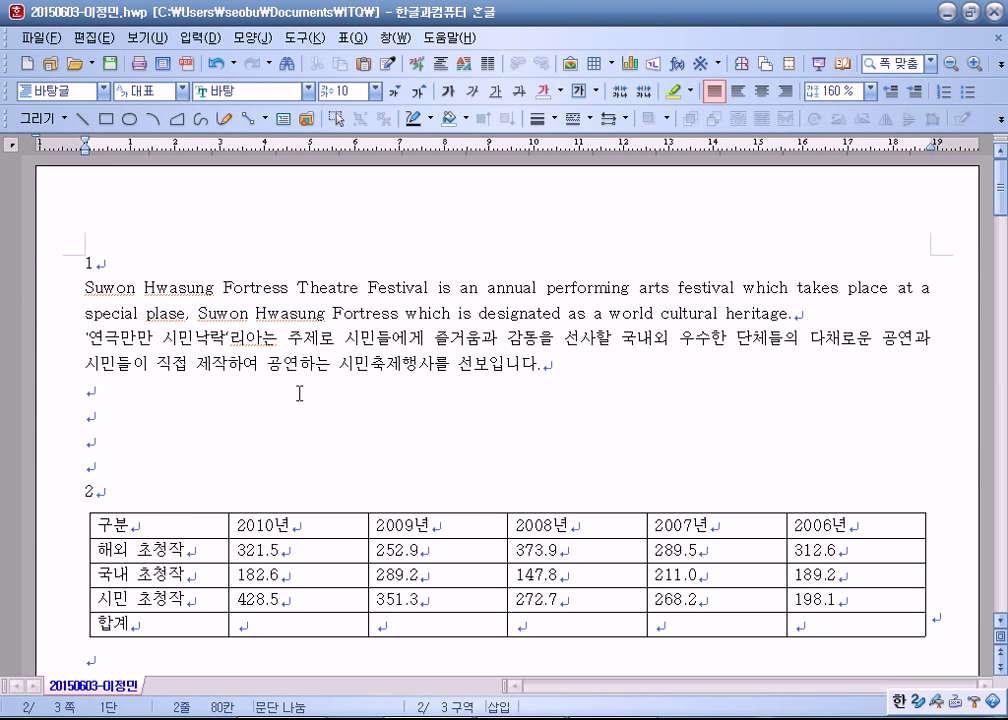
click(464, 367)
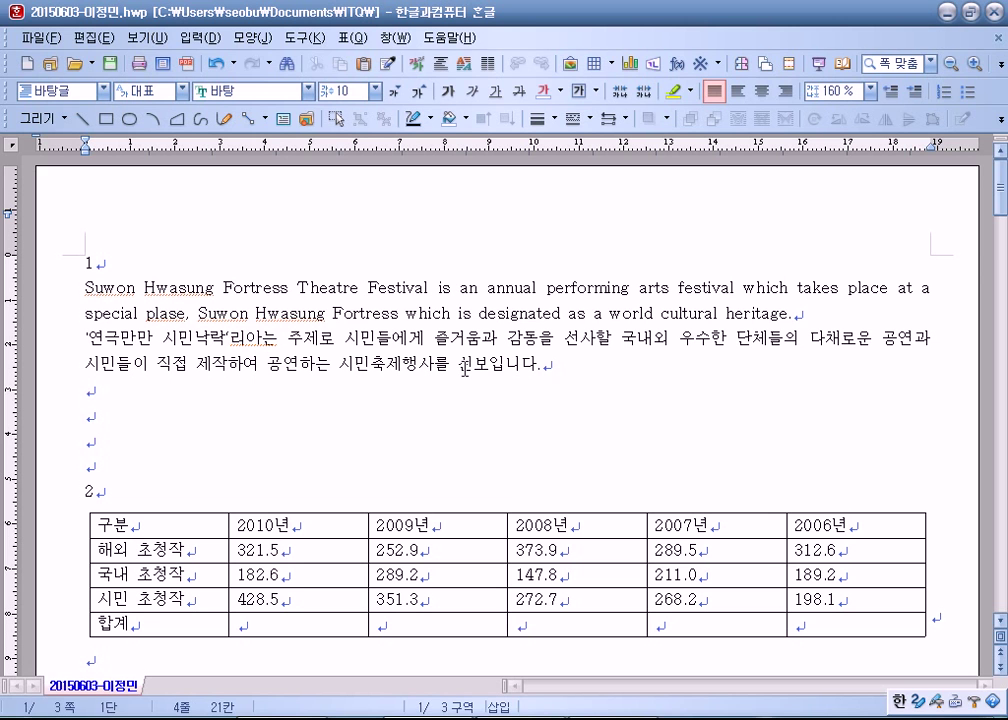
key(Left)
key(Left)
text(리)
key(BackSpace)
text(이라)
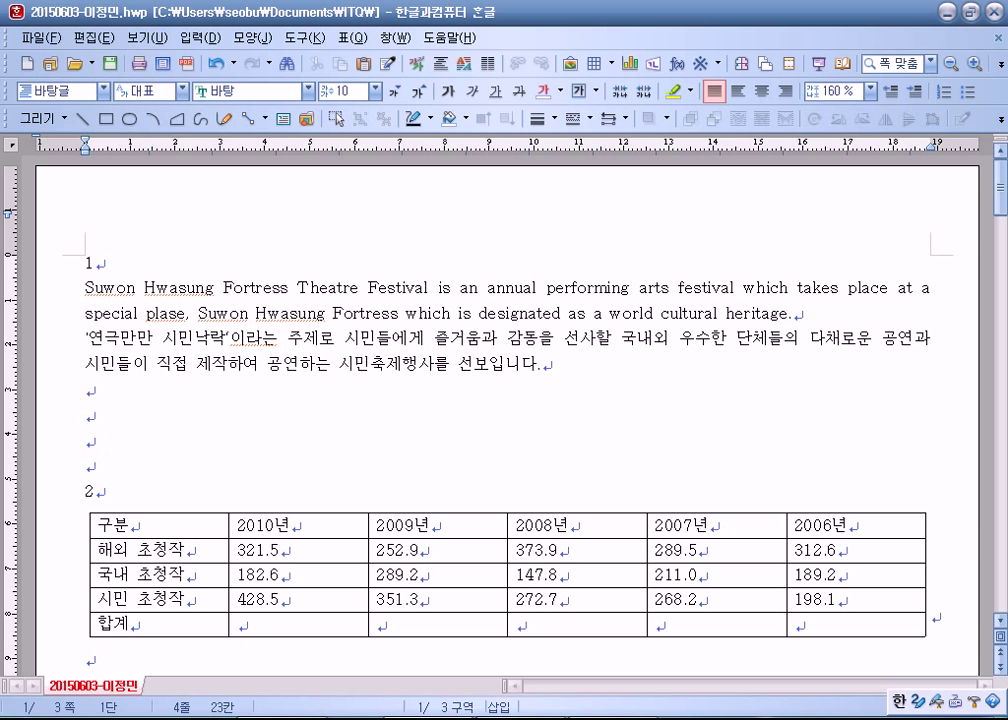
Change 'plase' to 'place' in item 1's English sentence
click(316, 313)
key(Left)
key(Left)
key(Left)
key(Left)
key(Left)
key(Left)
key(Left)
key(Left)
key(Left)
key(Left)
key(BackSpace)
key(shift+space)
text(c)
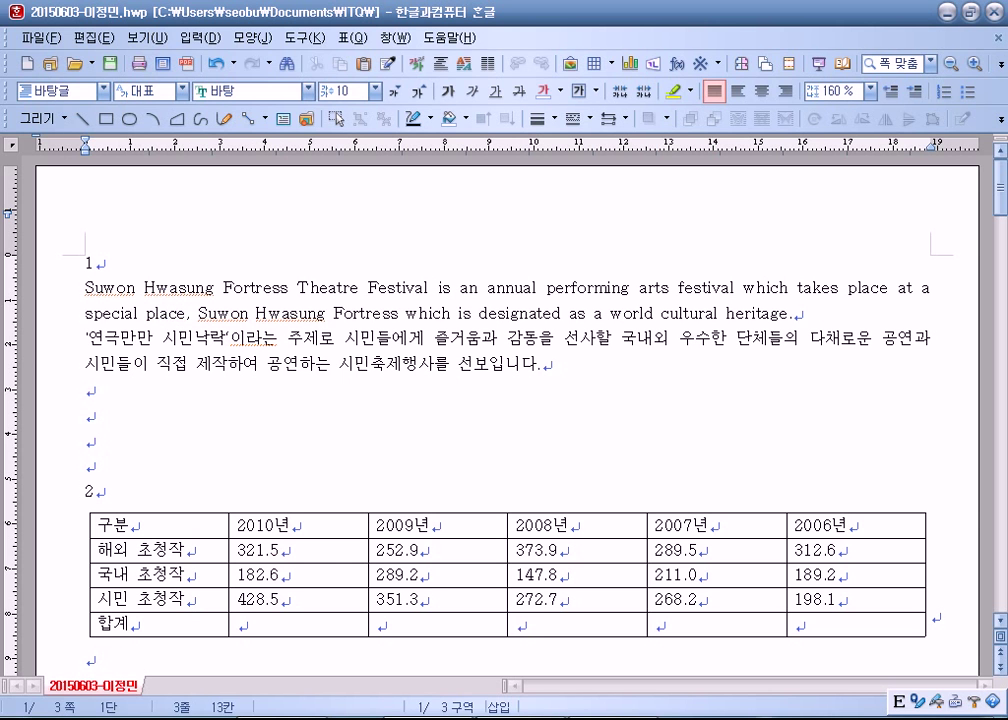
click(258, 313)
key(Down)
key(Down)
key(Down)
key(Down)
key(Down)
key(Down)
key(Down)
key(Down)
key(Down)
key(Down)
key(Down)
key(Down)
key(Down)
key(Down)
key(Down)
key(Down)
key(Down)
key(Down)
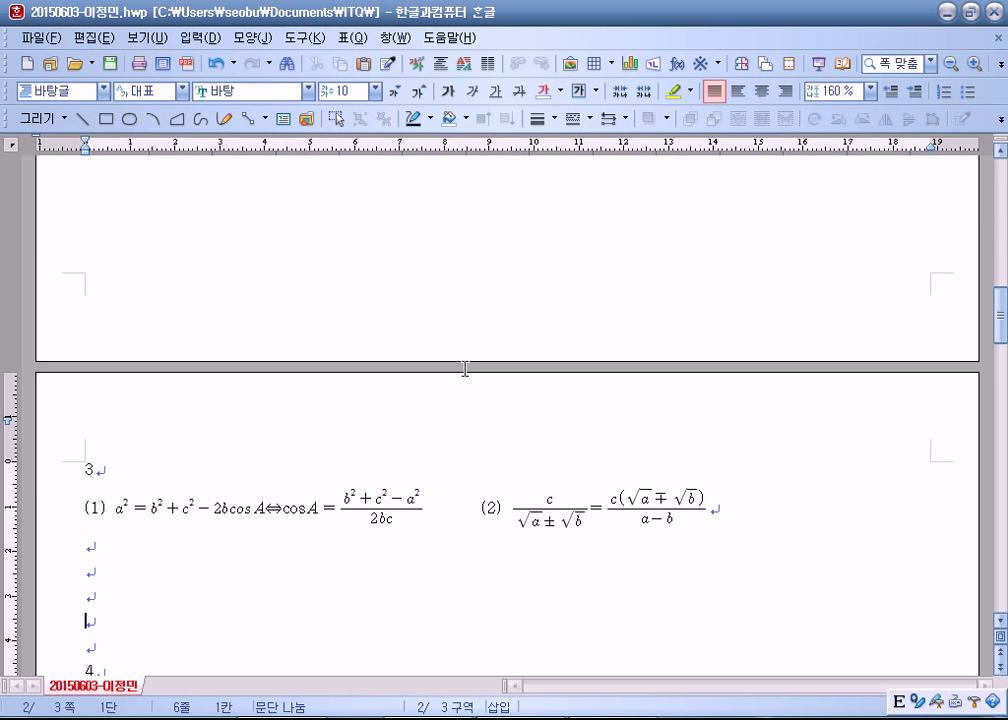
scroll(398, 420, down, 7)
scroll(306, 418, down, 17)
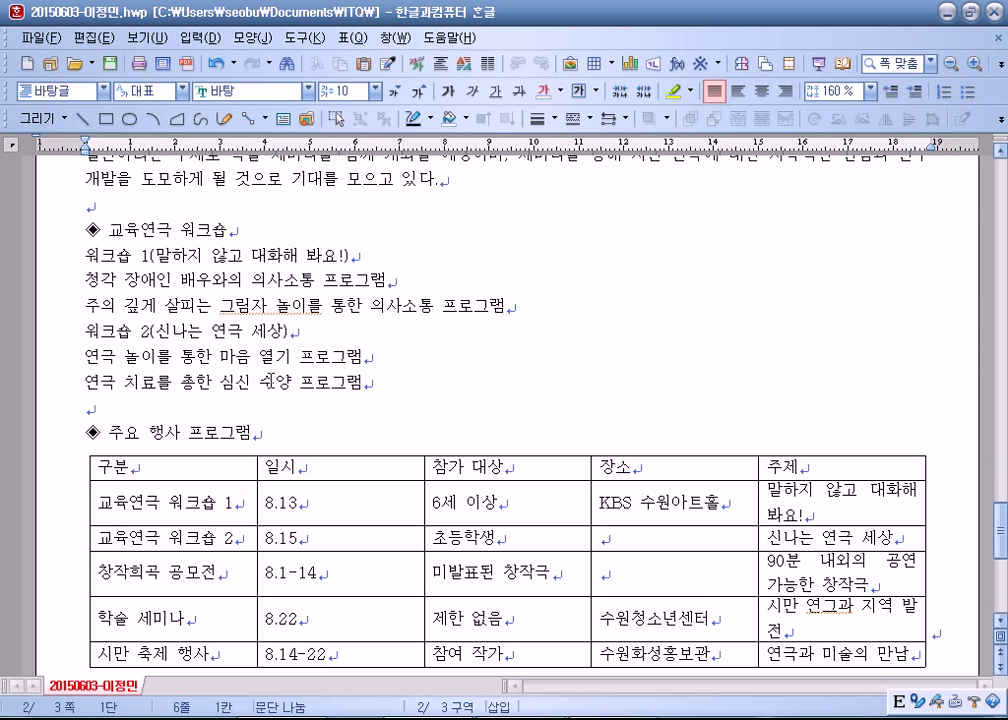
scroll(211, 280, down, 3)
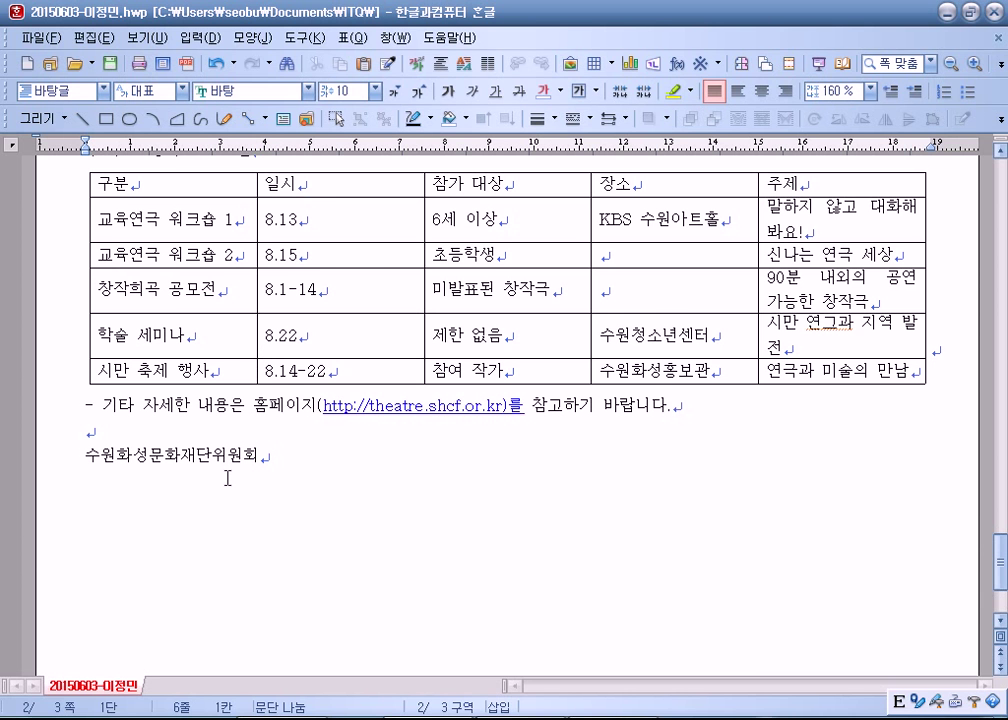
scroll(228, 476, up, 2)
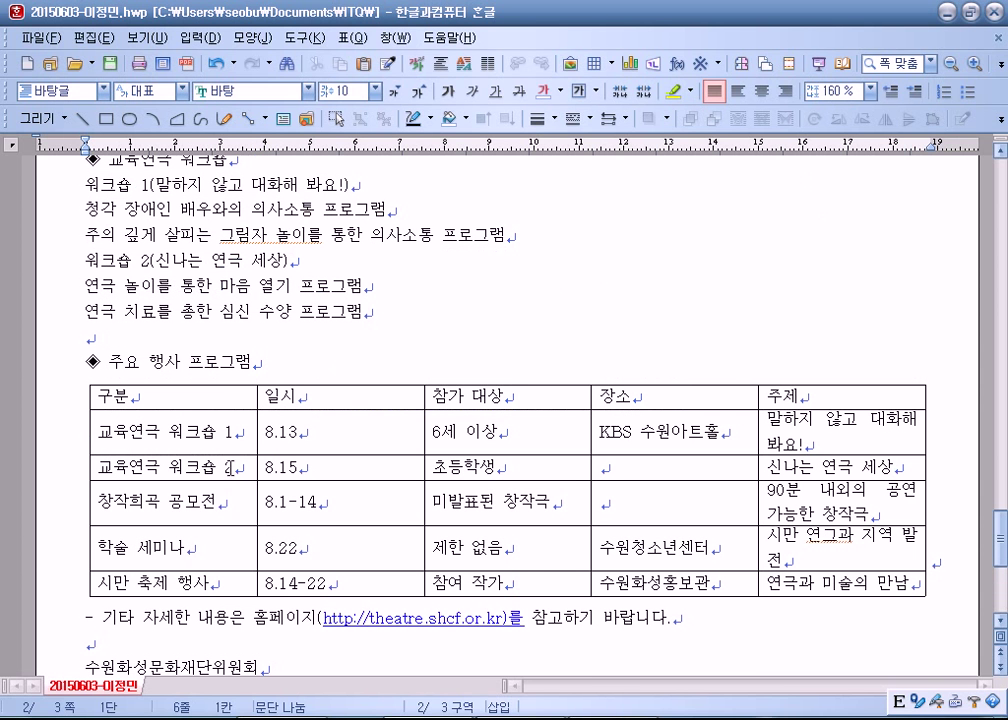
scroll(250, 420, up, 10)
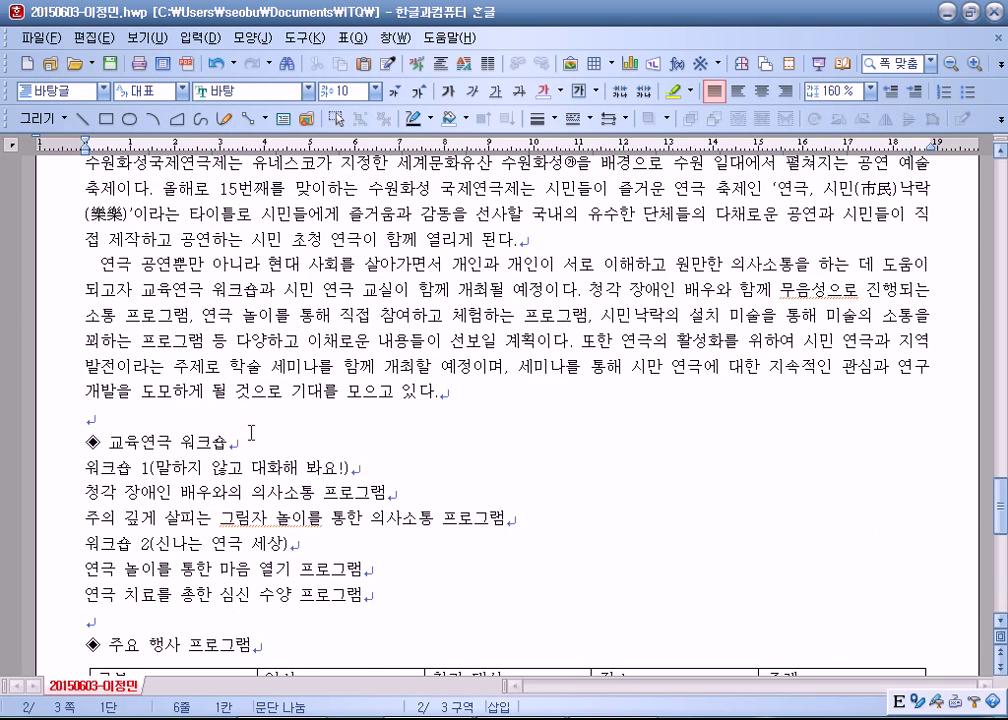
scroll(250, 408, up, 20)
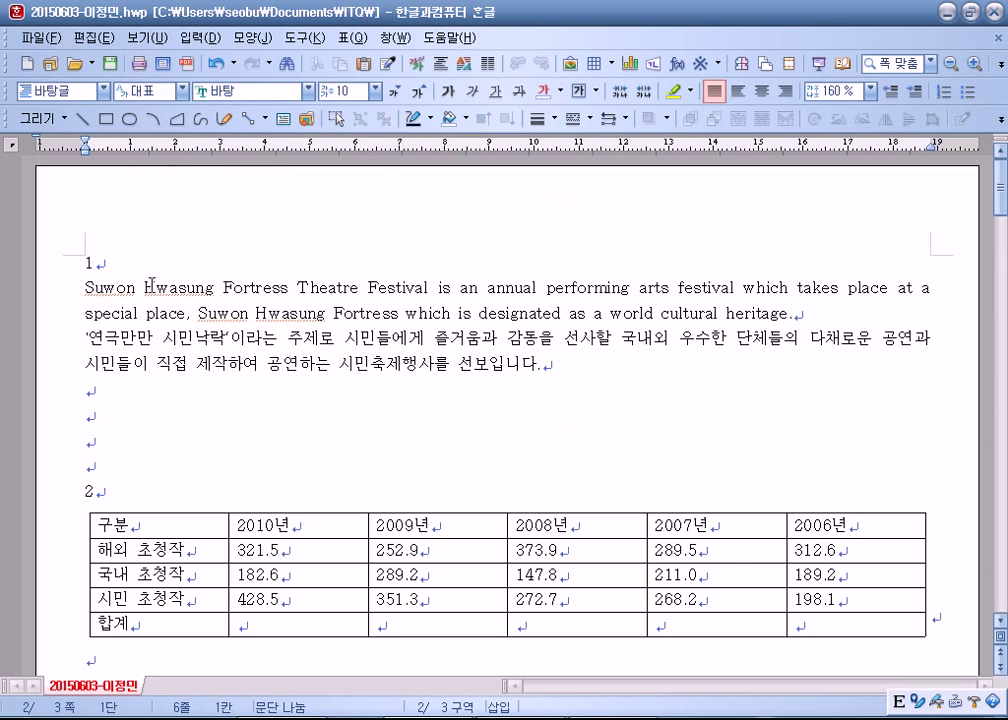
click(85, 289)
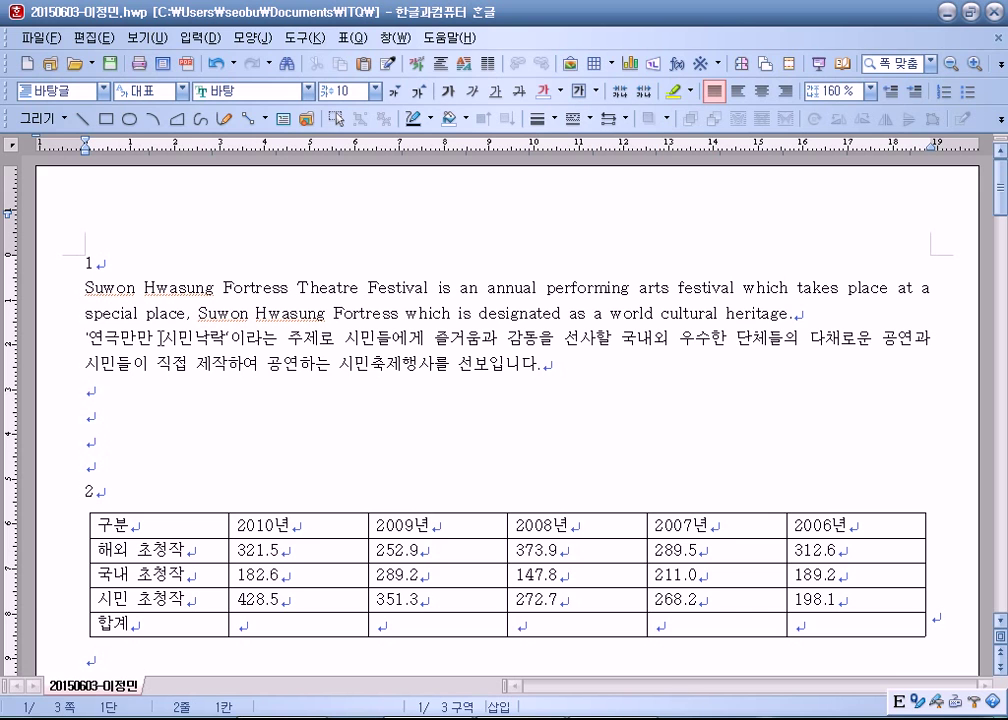
click(153, 344)
click(281, 717)
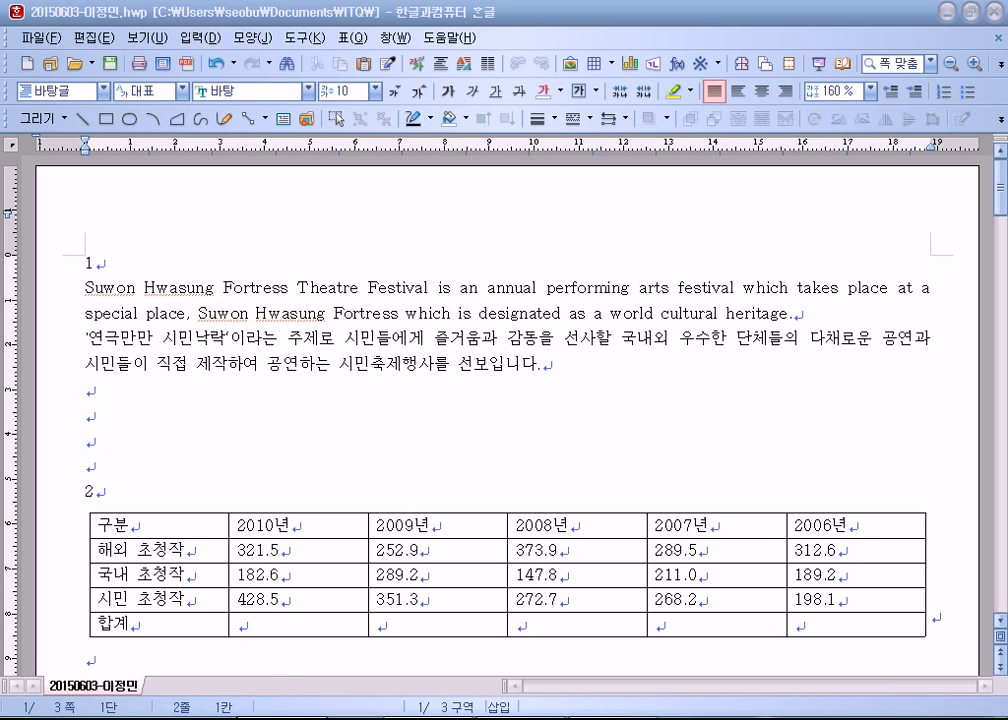
Navigate Explorer through 자격증 and 한국생산성본부 to the ITQ\2015변경안\엑셀 folder
click(245, 600)
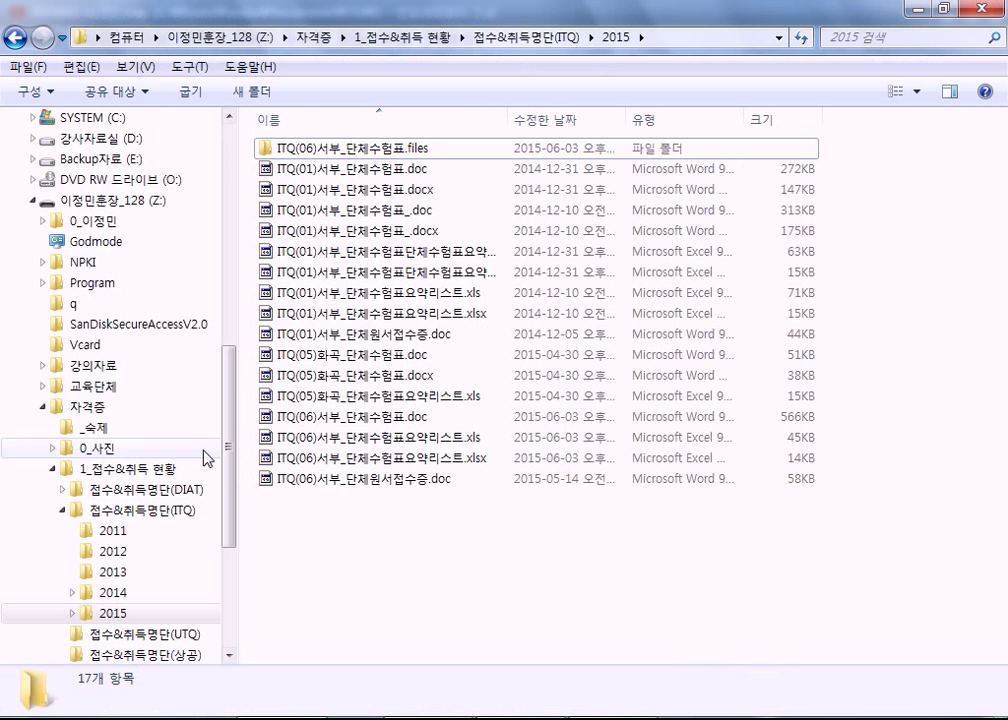
click(80, 410)
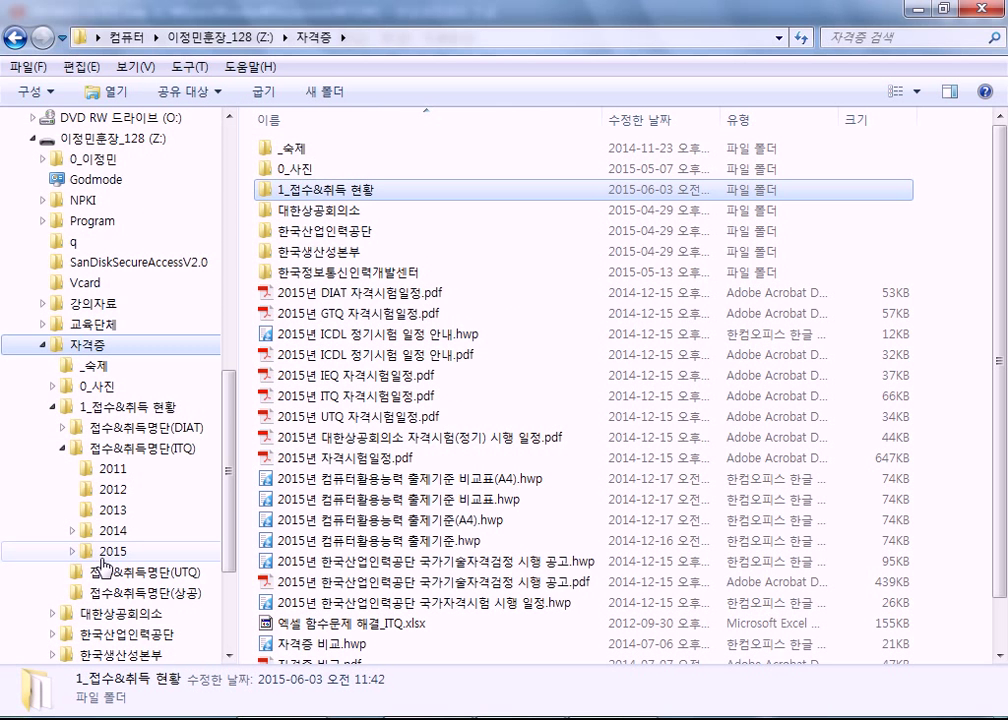
click(51, 409)
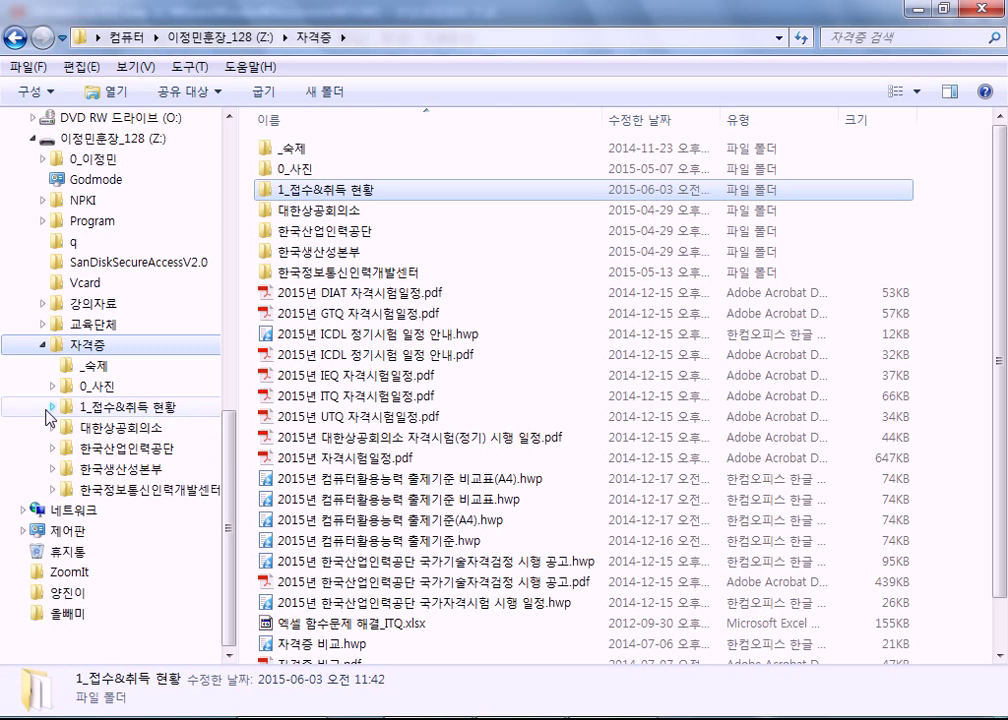
click(100, 468)
double_click(286, 149)
double_click(292, 150)
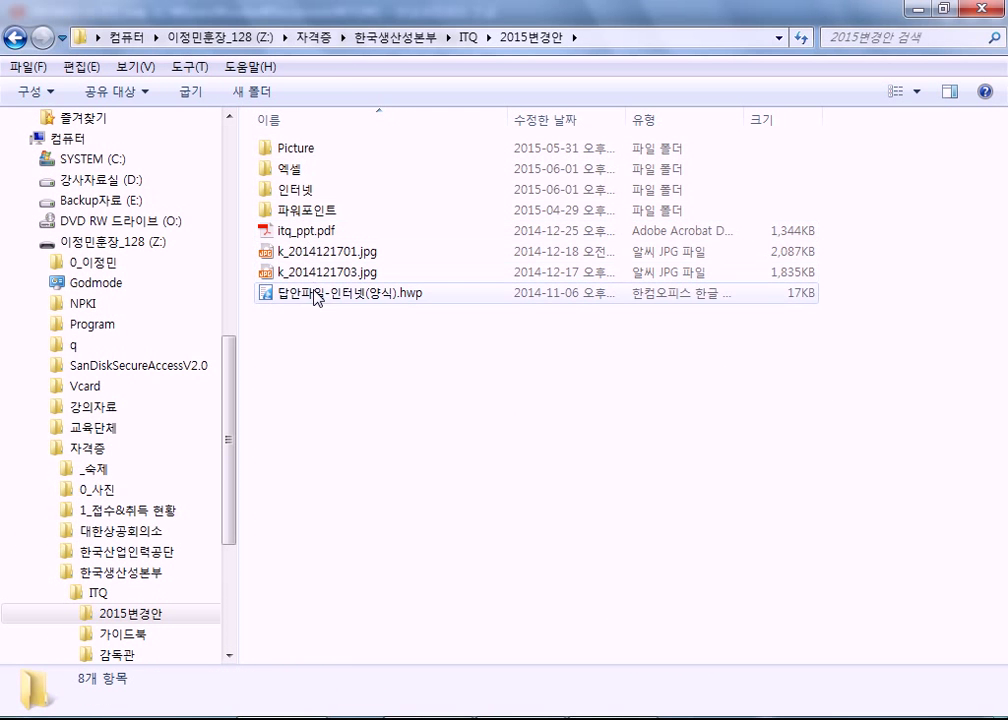
double_click(300, 171)
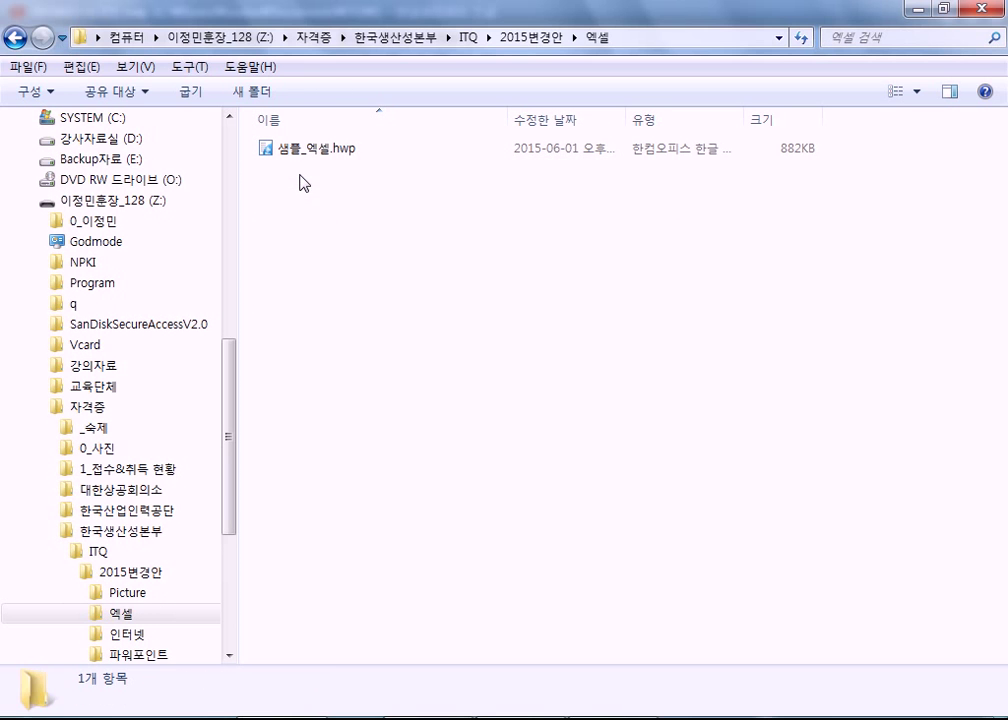
click(258, 148)
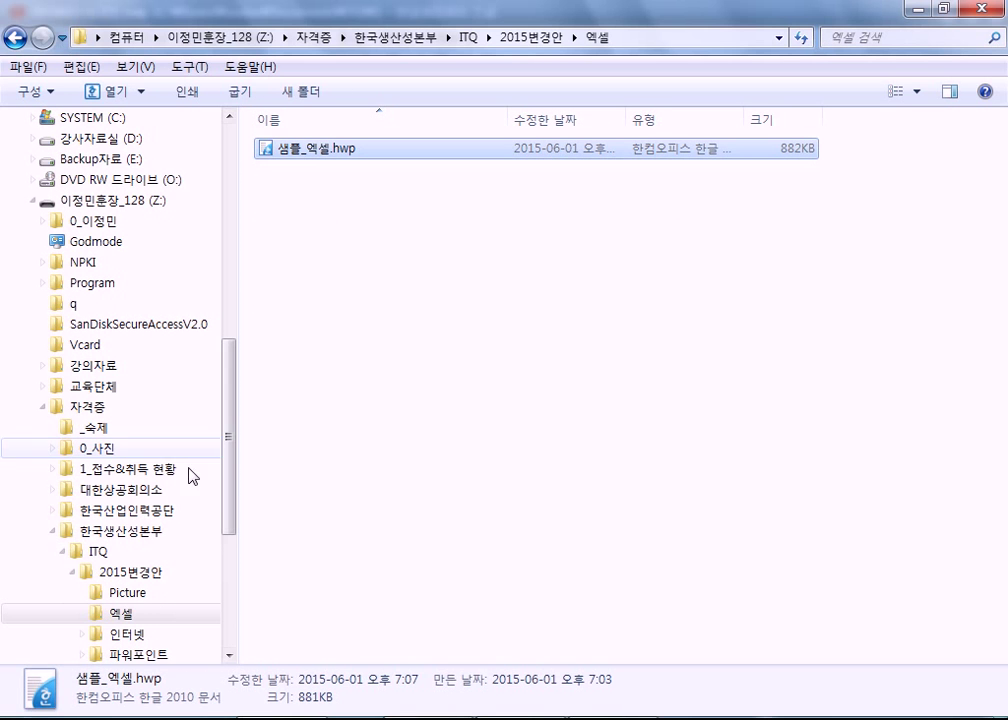
Browse back to ITQ, check the 2015변경안 subfolders, and open 샘플_엑셀.hwp from 엑셀
click(144, 576)
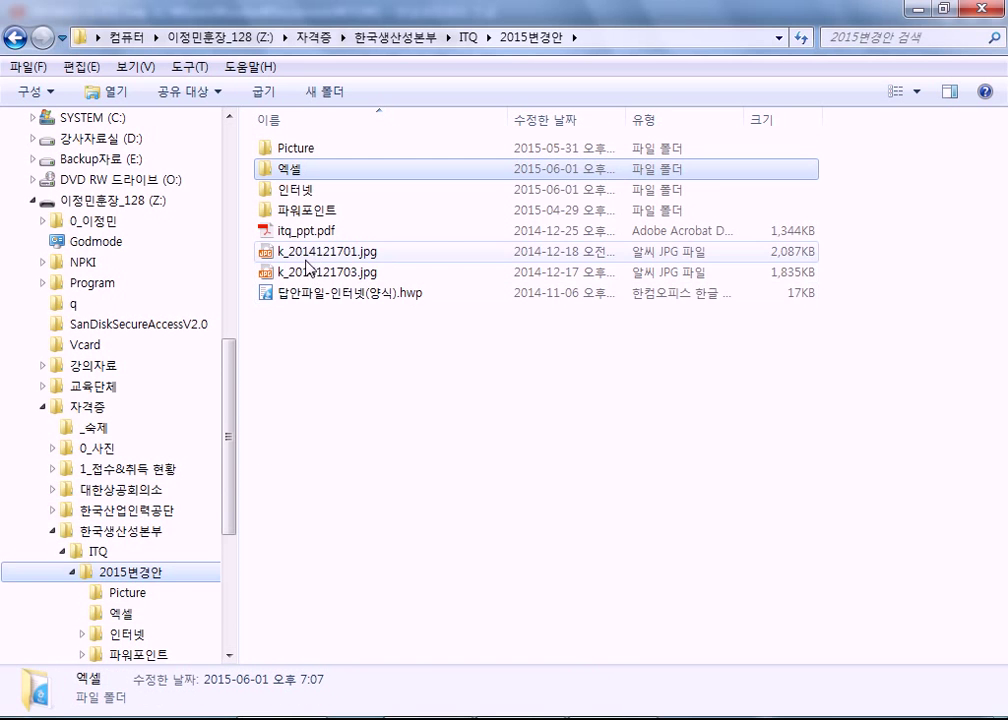
click(88, 553)
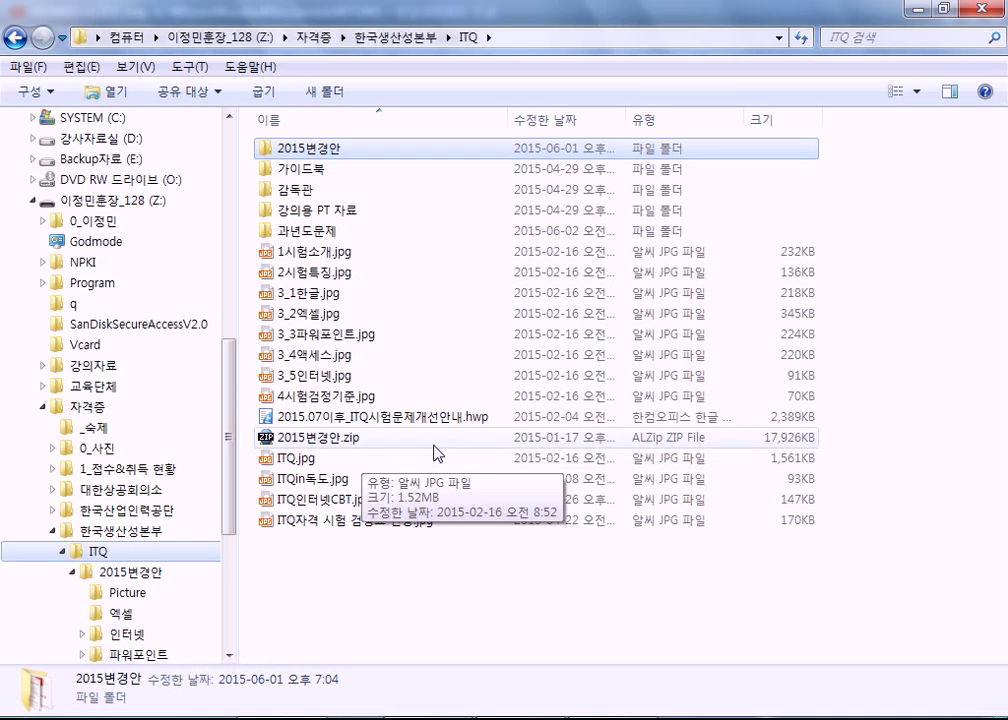
double_click(313, 160)
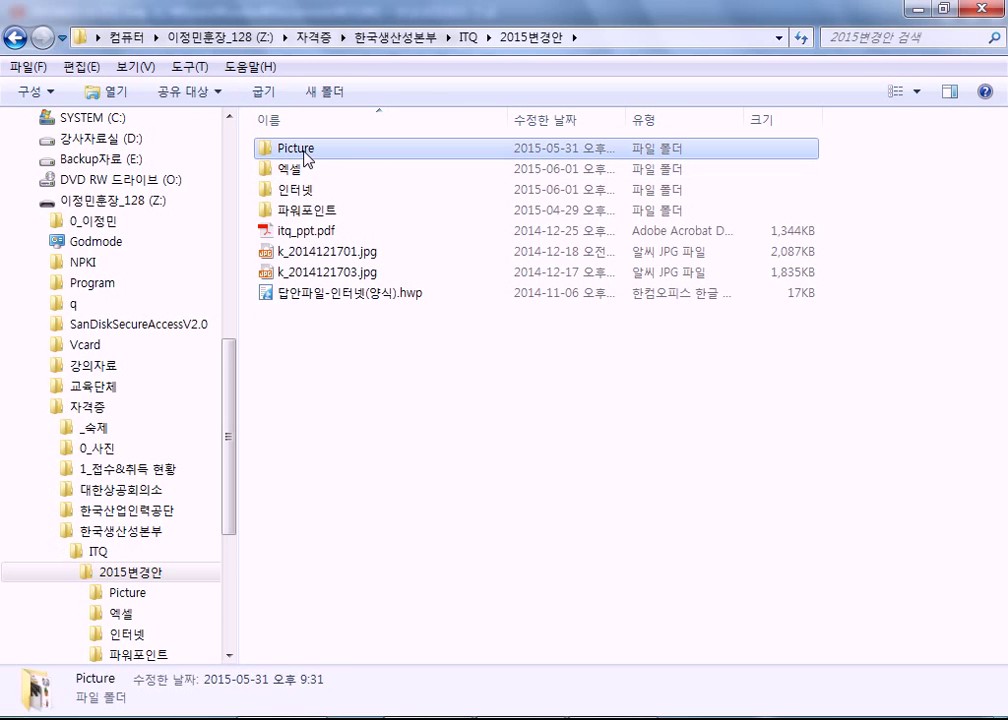
double_click(304, 152)
key(BackSpace)
double_click(292, 169)
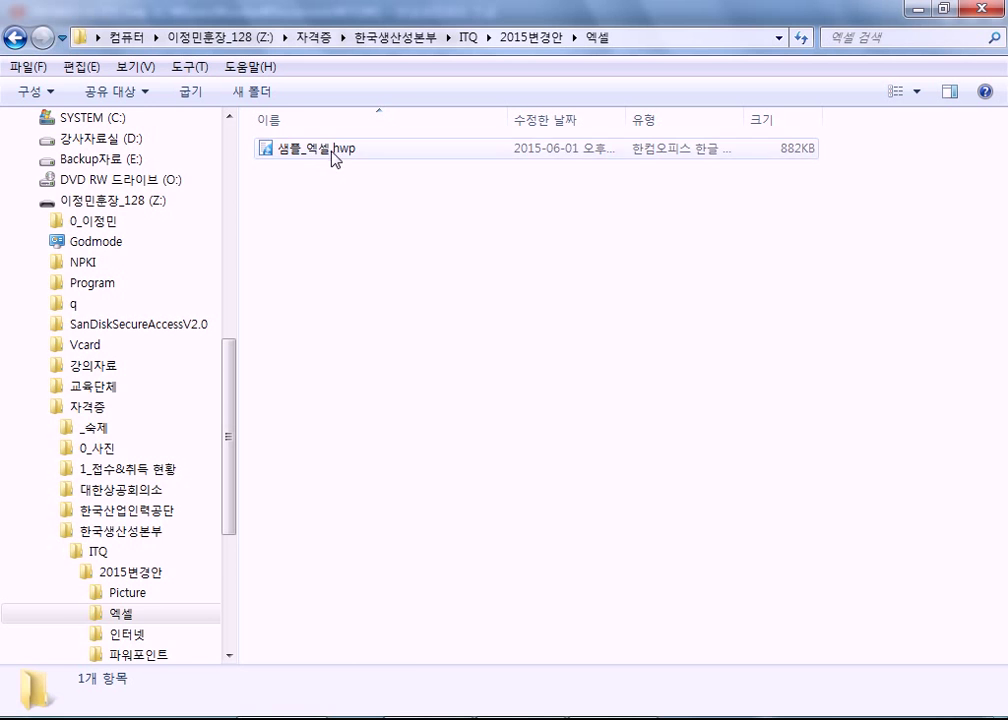
double_click(333, 152)
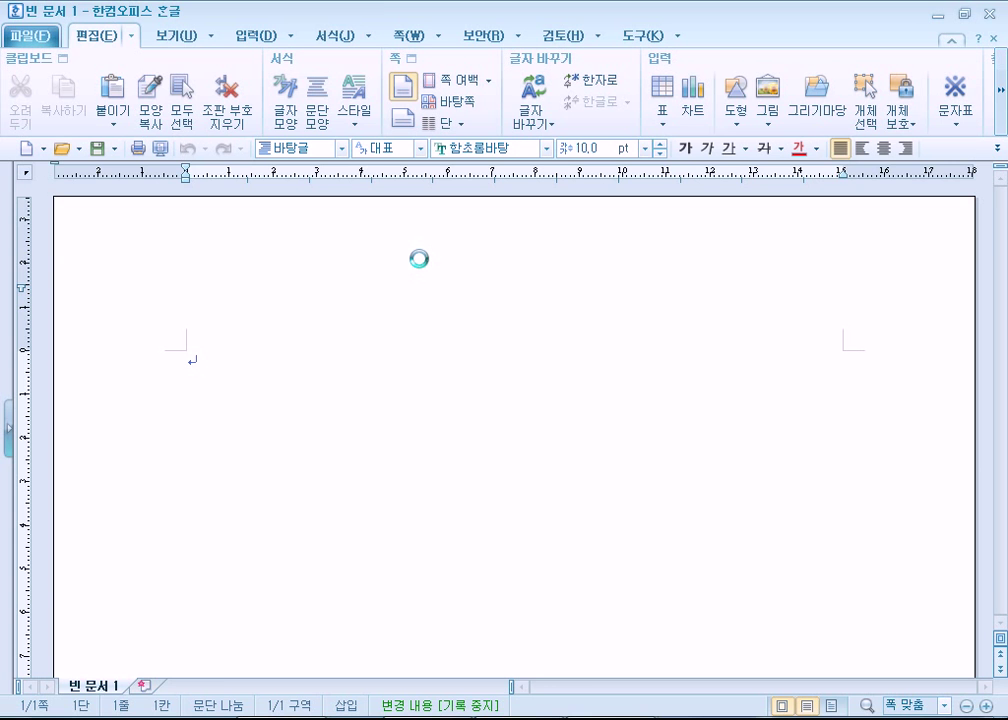
Dismiss the version warning and scroll through the sample exam's output table
click(490, 398)
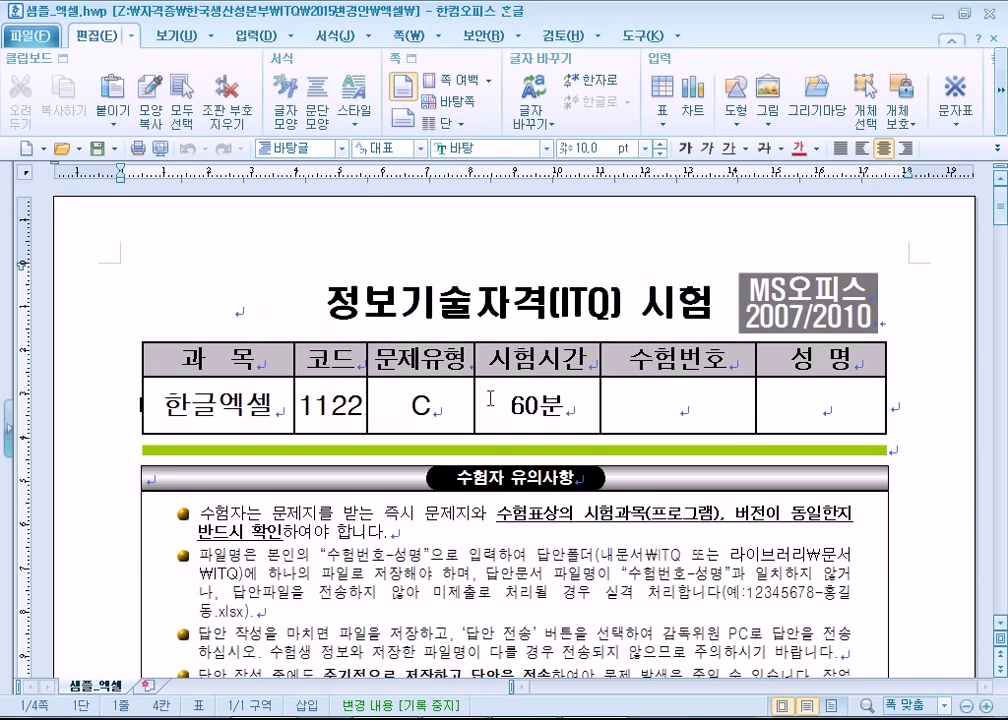
scroll(492, 400, down, 10)
scroll(496, 396, down, 15)
scroll(497, 405, up, 5)
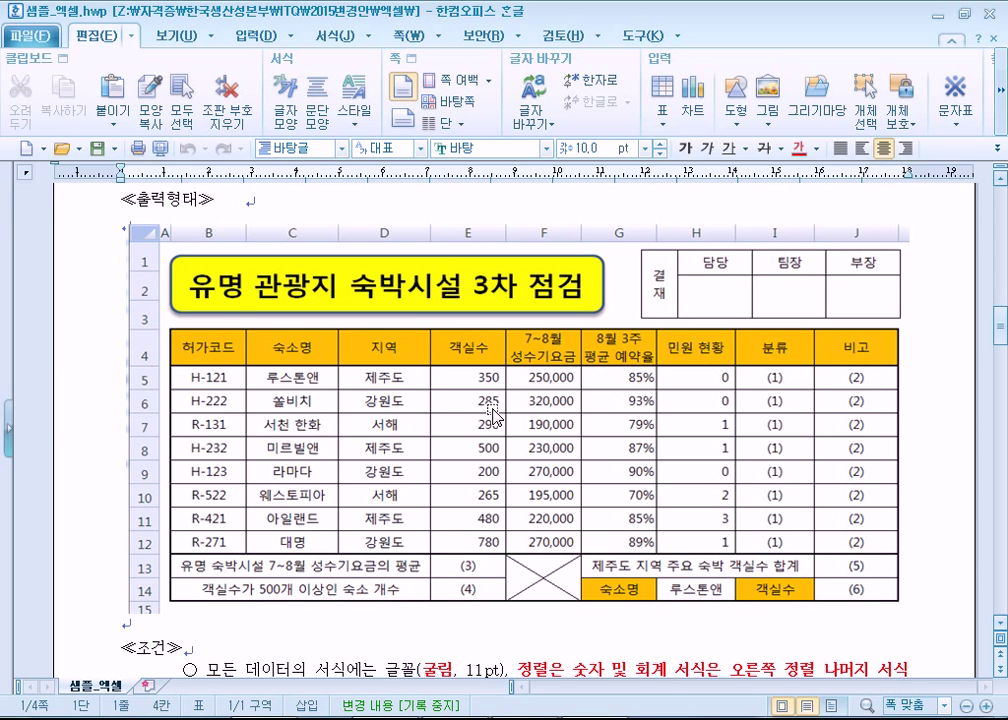
scroll(493, 413, down, 9)
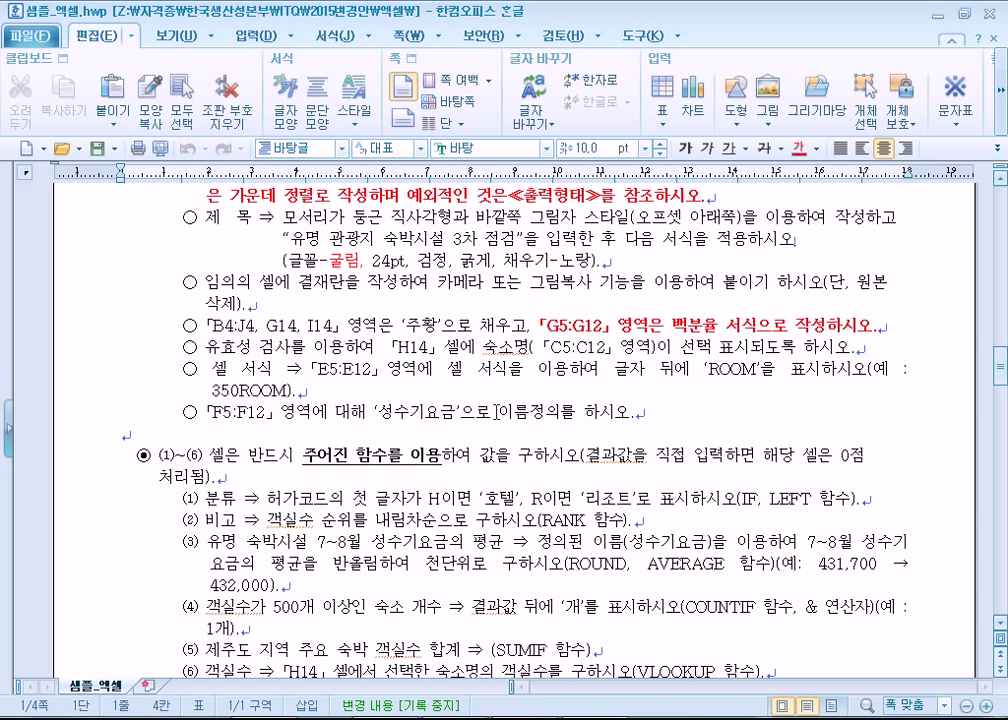
scroll(470, 412, up, 3)
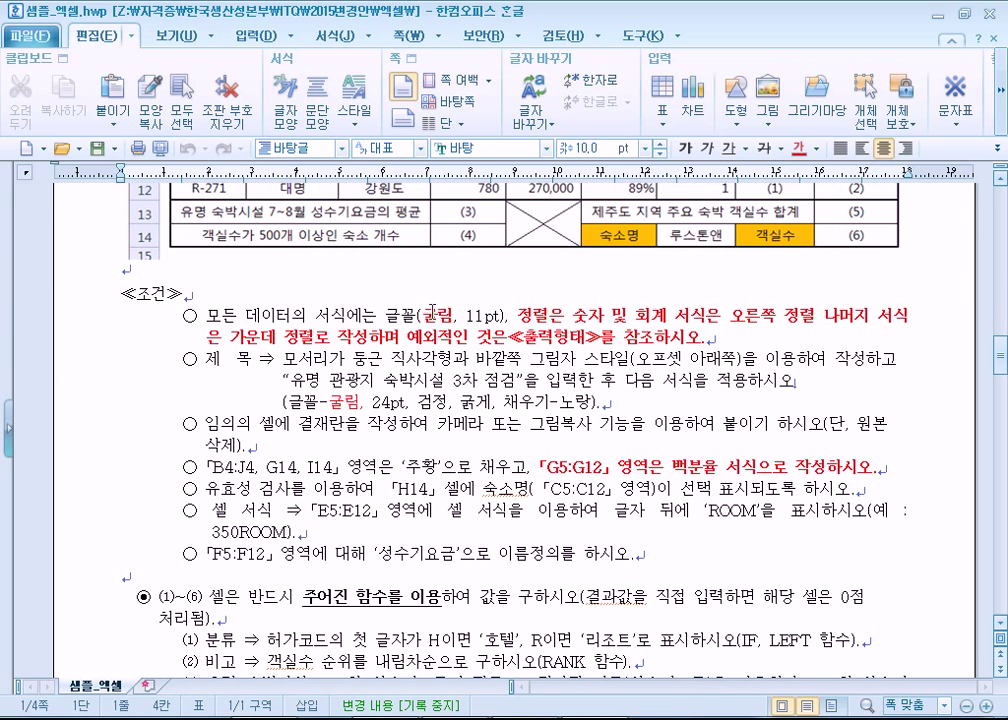
Review the 조건 section, marking the font name in the first condition
click(367, 313)
scroll(367, 313, up, 4)
scroll(367, 313, down, 4)
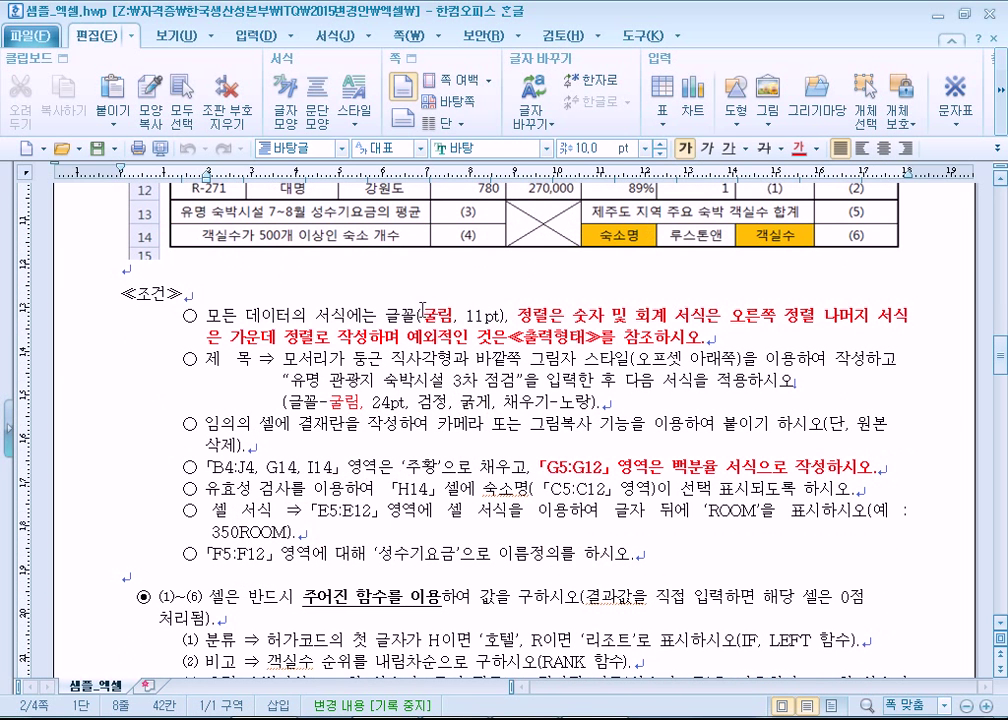
drag(425, 315, 434, 313)
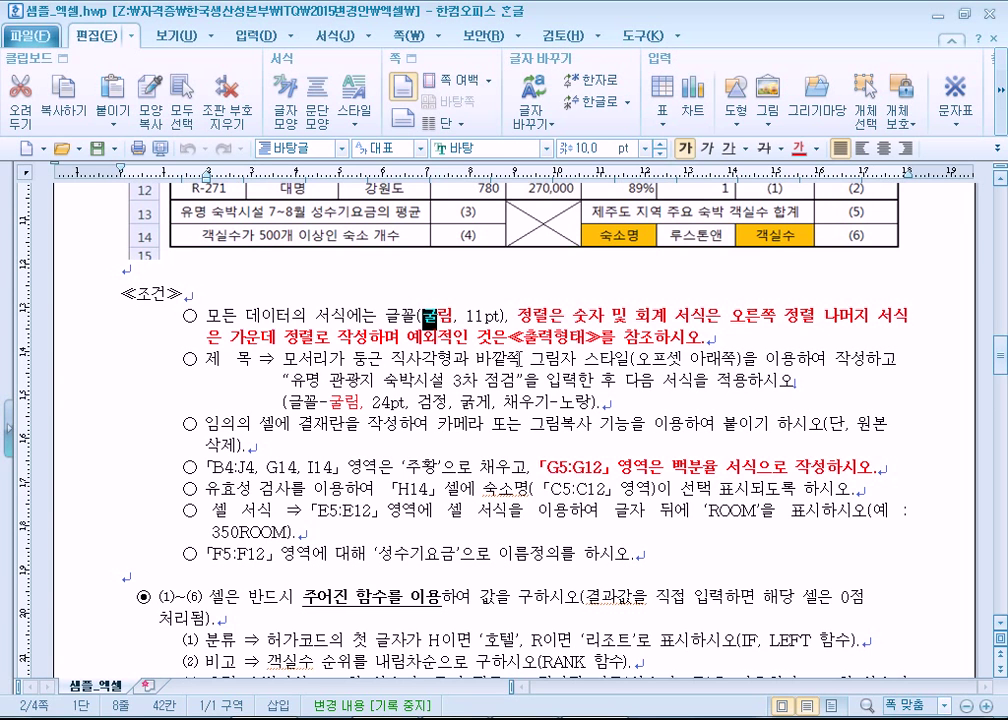
scroll(518, 356, down, 6)
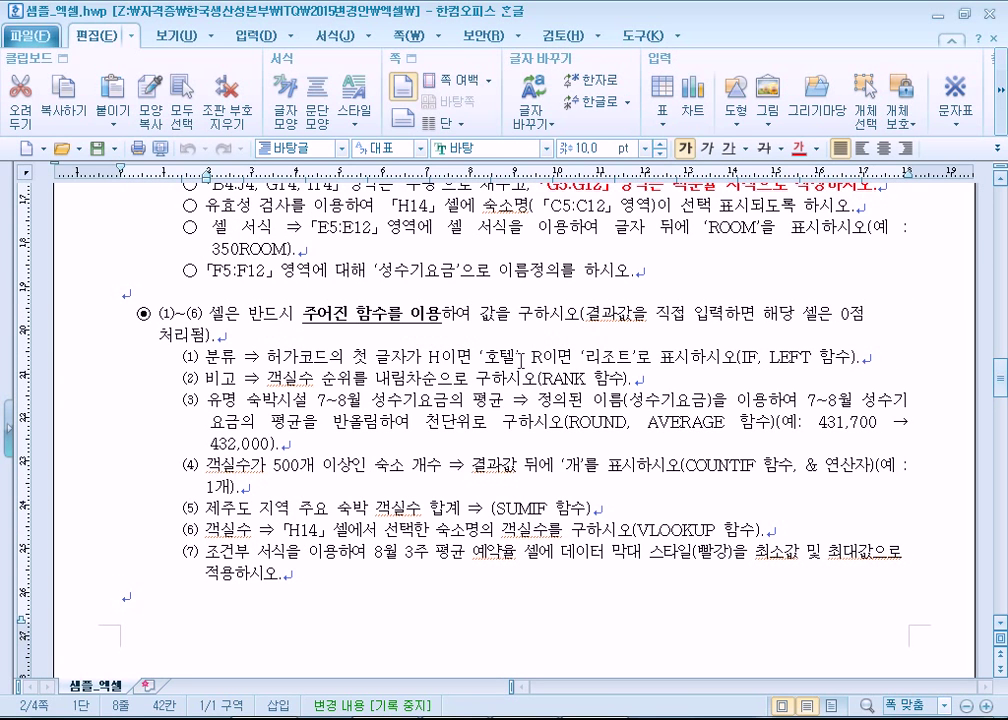
scroll(521, 360, up, 6)
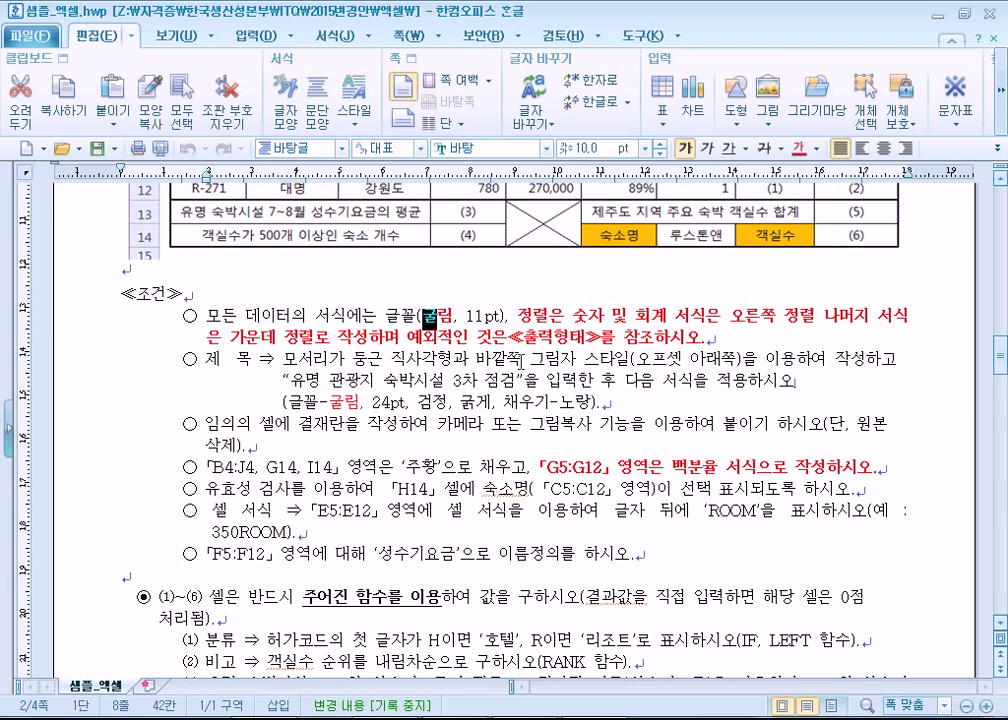
scroll(520, 358, down, 19)
scroll(509, 374, down, 9)
scroll(509, 374, up, 15)
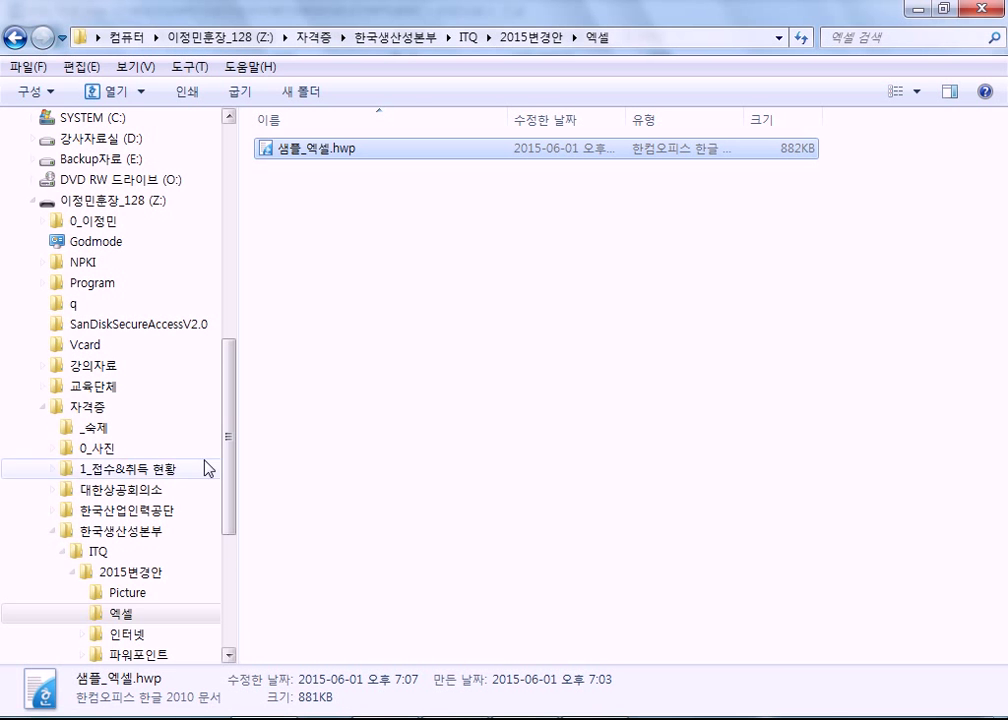
Browse the 엑셀, 파워포인트, 문제, 인터넷, Picture and 2015변경안 folders
click(128, 621)
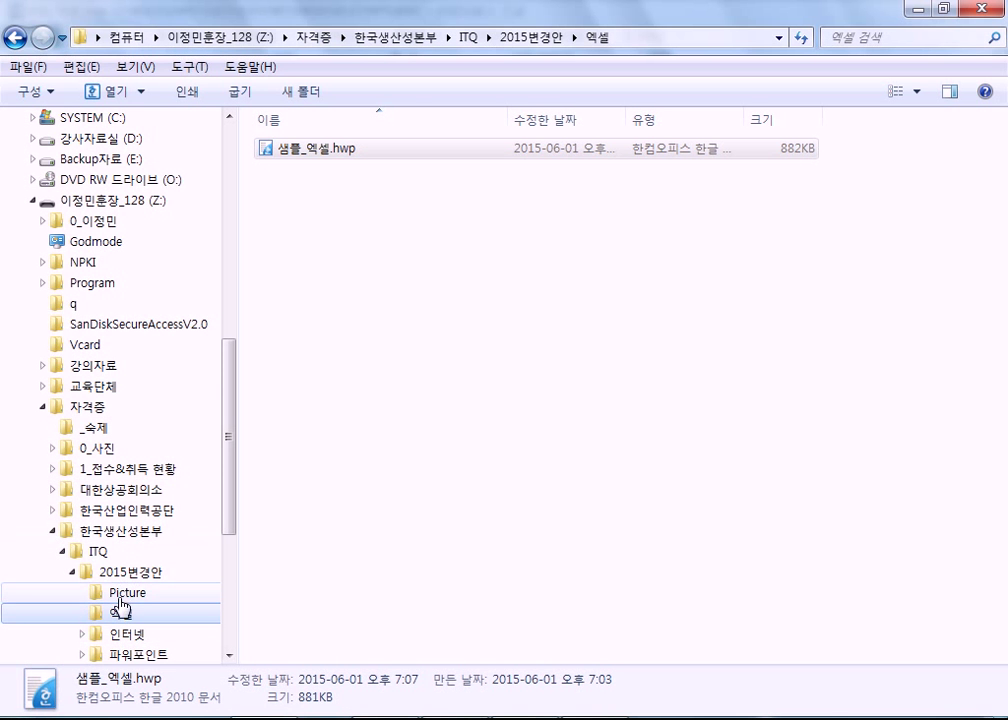
click(118, 660)
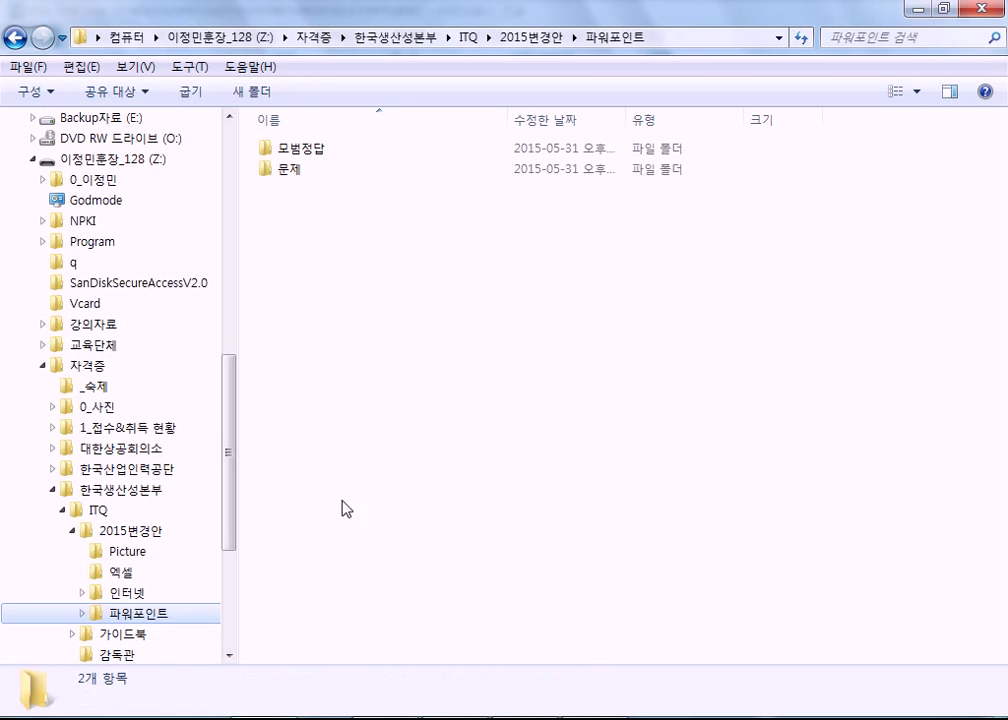
double_click(308, 171)
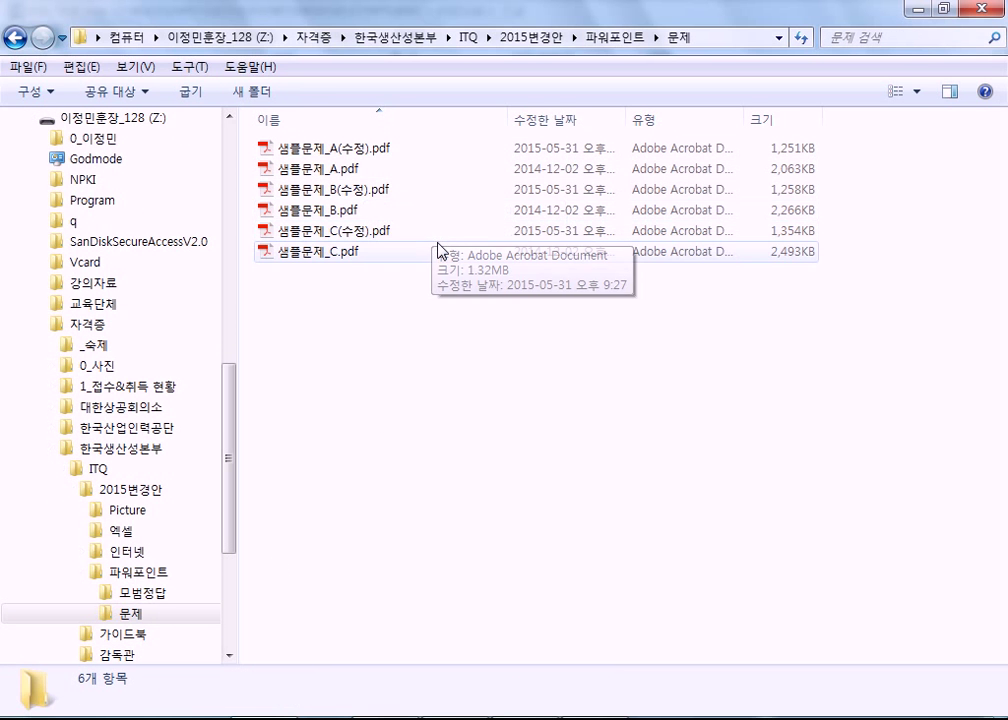
click(145, 567)
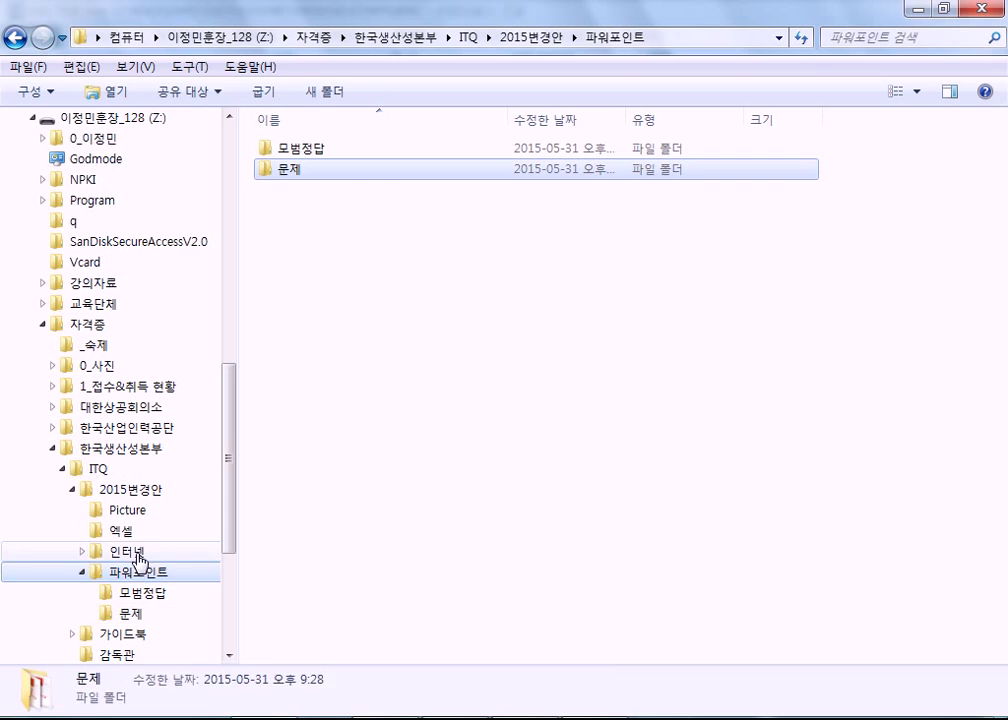
click(143, 560)
click(133, 511)
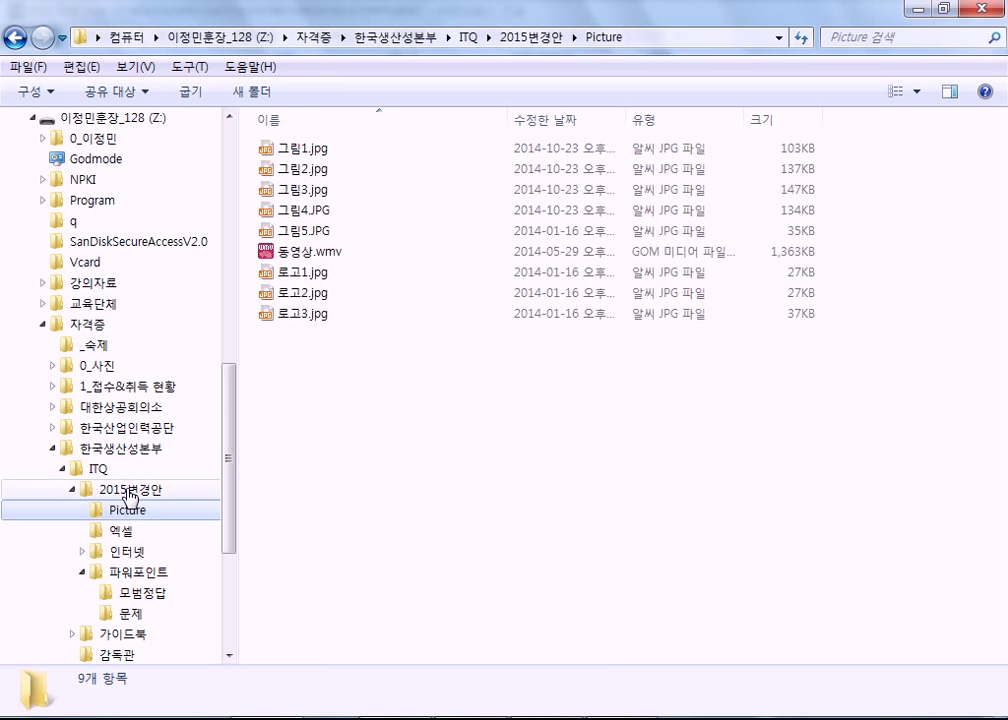
click(130, 494)
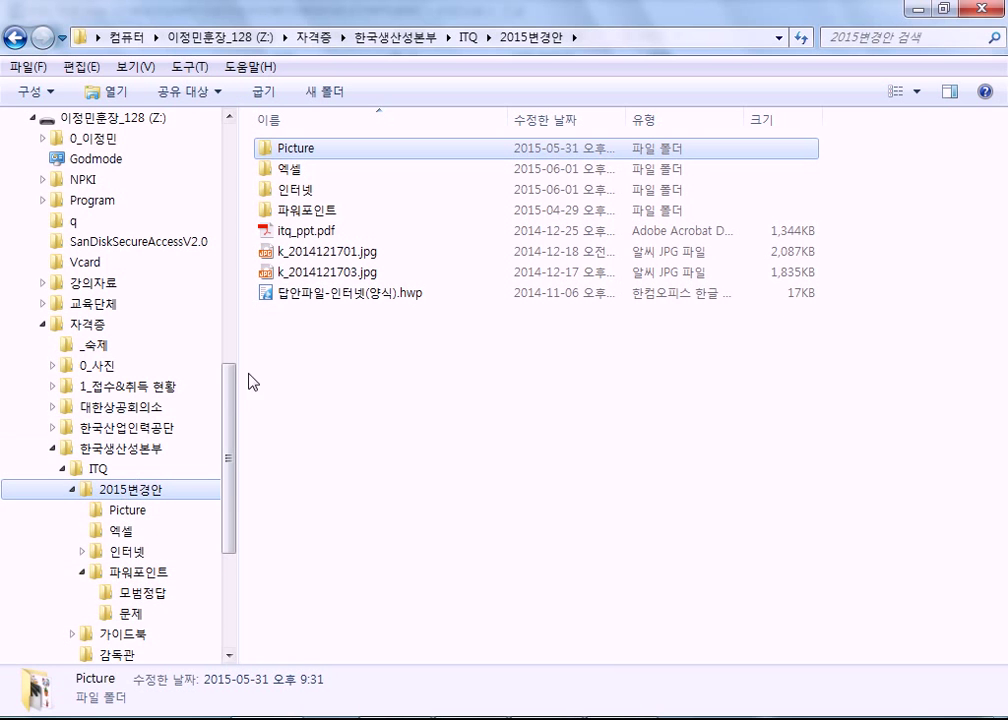
Show the 자격증 folder contents and select the UTQ exam schedule PDF
click(95, 326)
click(400, 416)
scroll(507, 473, down, 1)
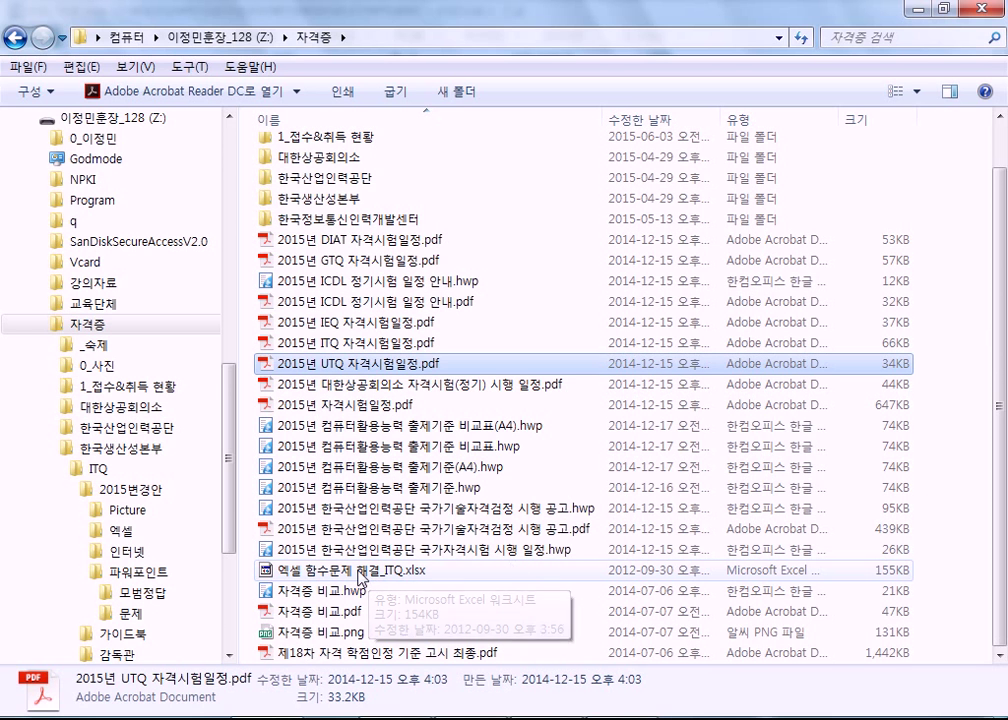
scroll(355, 575, up, 1)
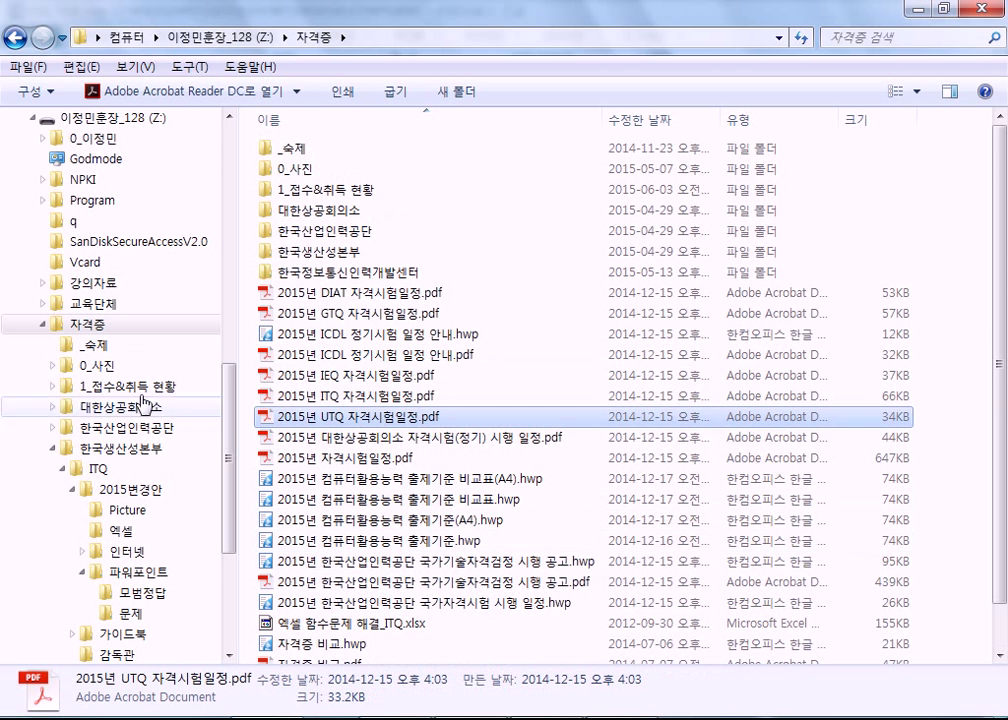
Look through the 강의자료 folder on drive Z:, selecting 블로그 자료
click(92, 122)
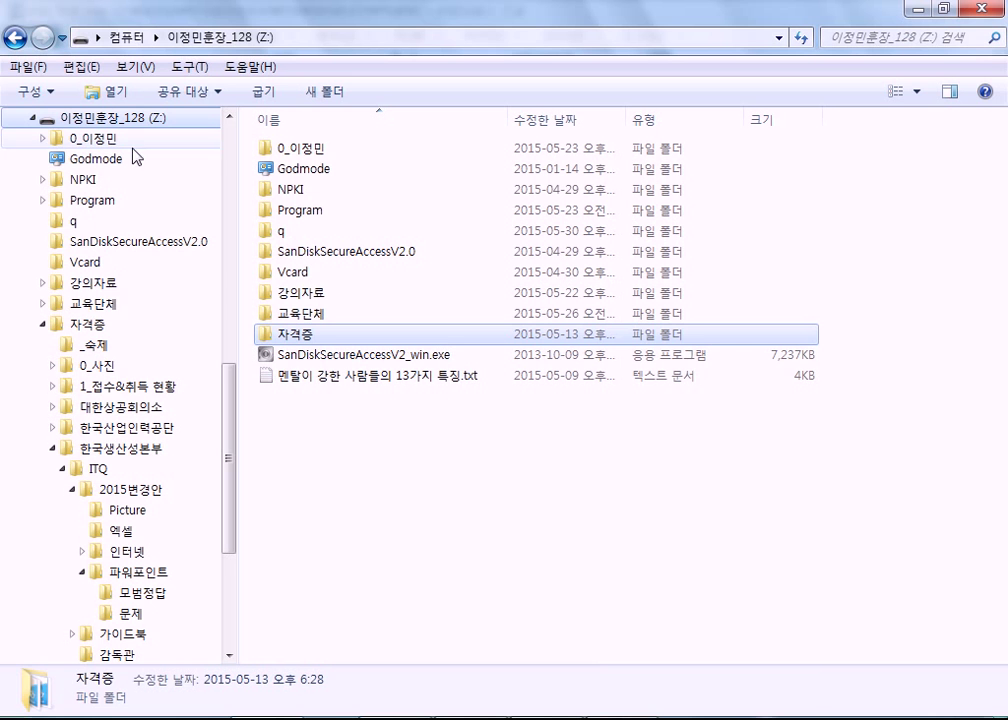
click(106, 288)
click(407, 356)
scroll(425, 390, down, 4)
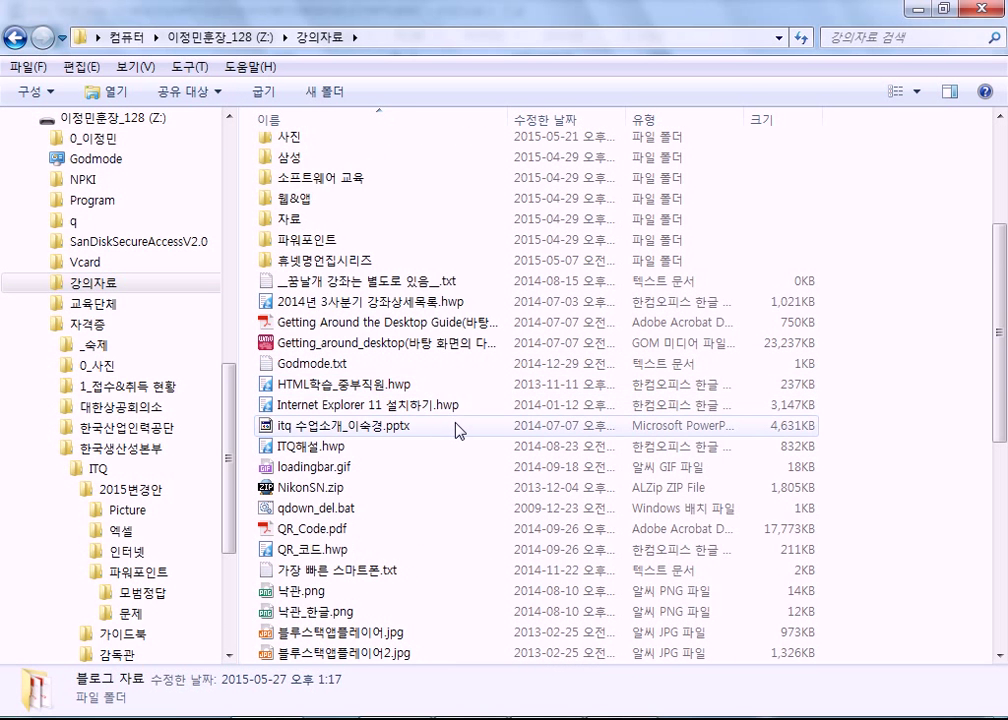
scroll(457, 430, down, 3)
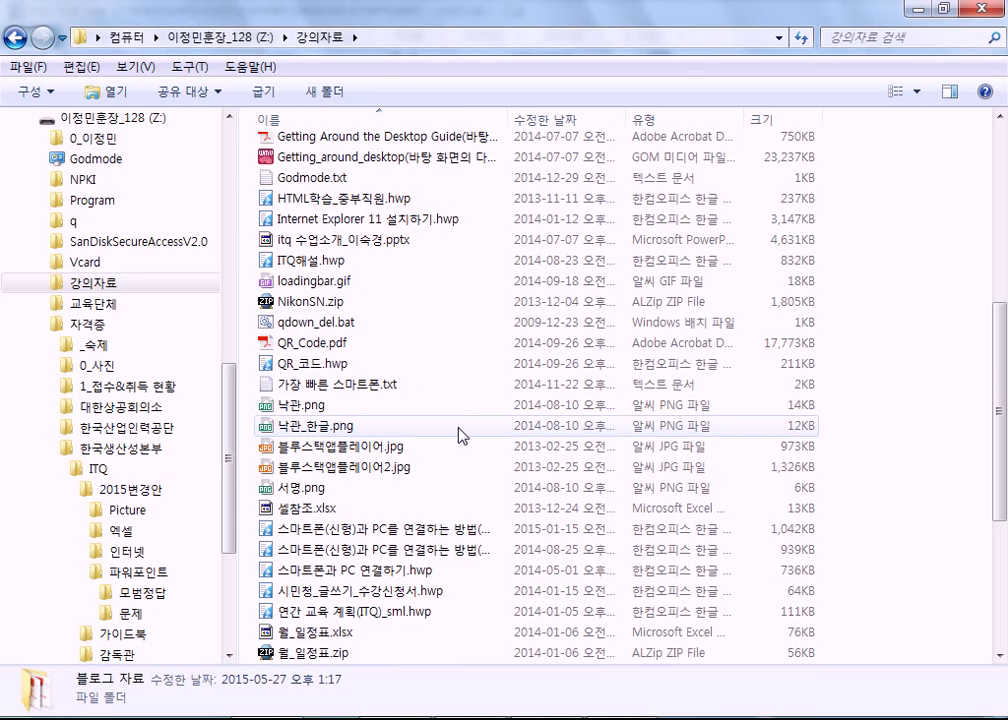
scroll(460, 435, down, 2)
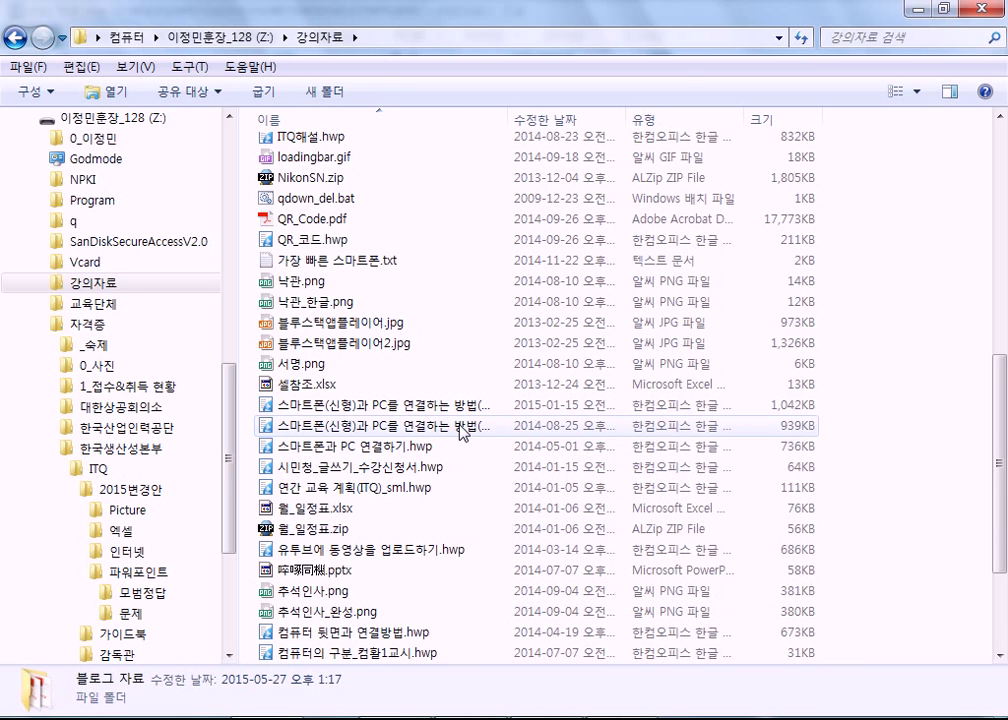
scroll(461, 432, down, 3)
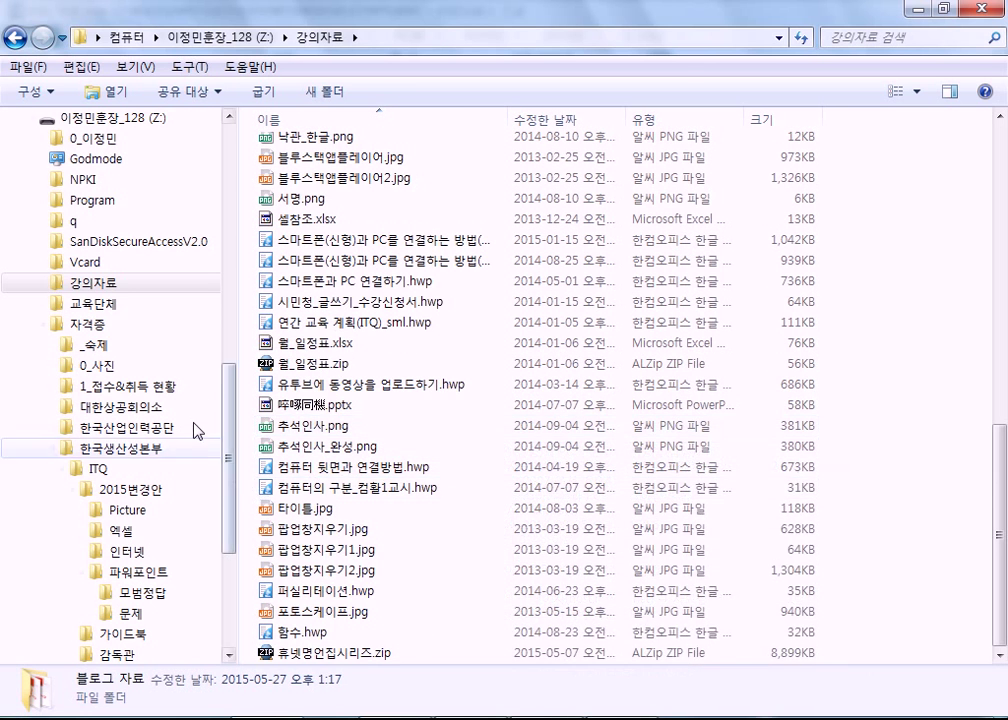
Return to 자격증, select the UTQ schedule PDF, then open the empty _숙제 folder
click(103, 326)
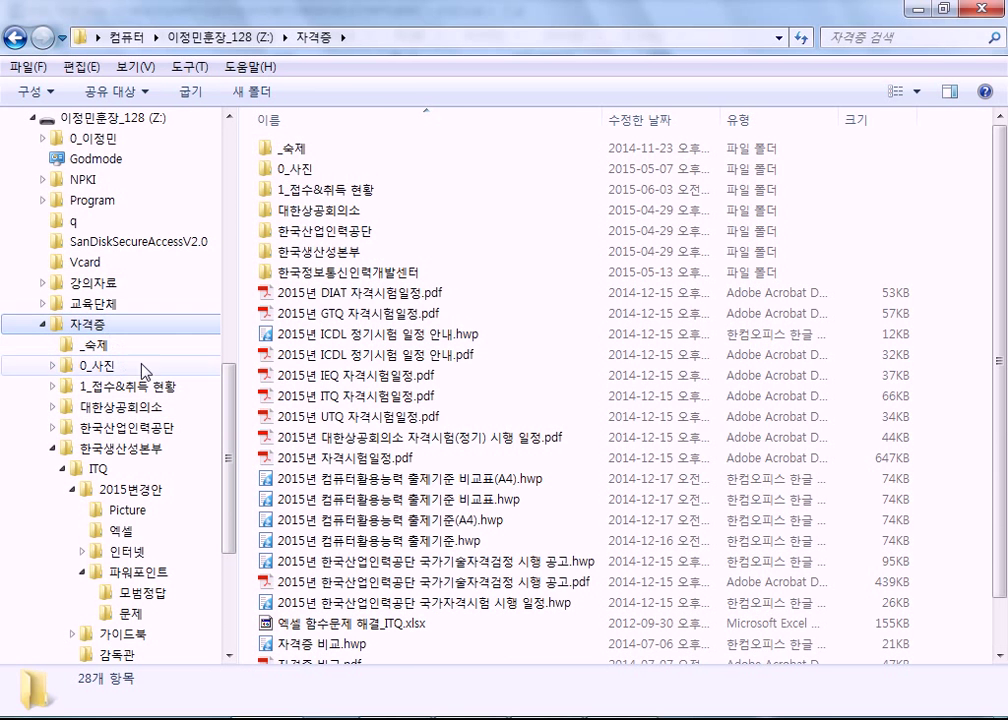
click(392, 418)
scroll(392, 418, down, 1)
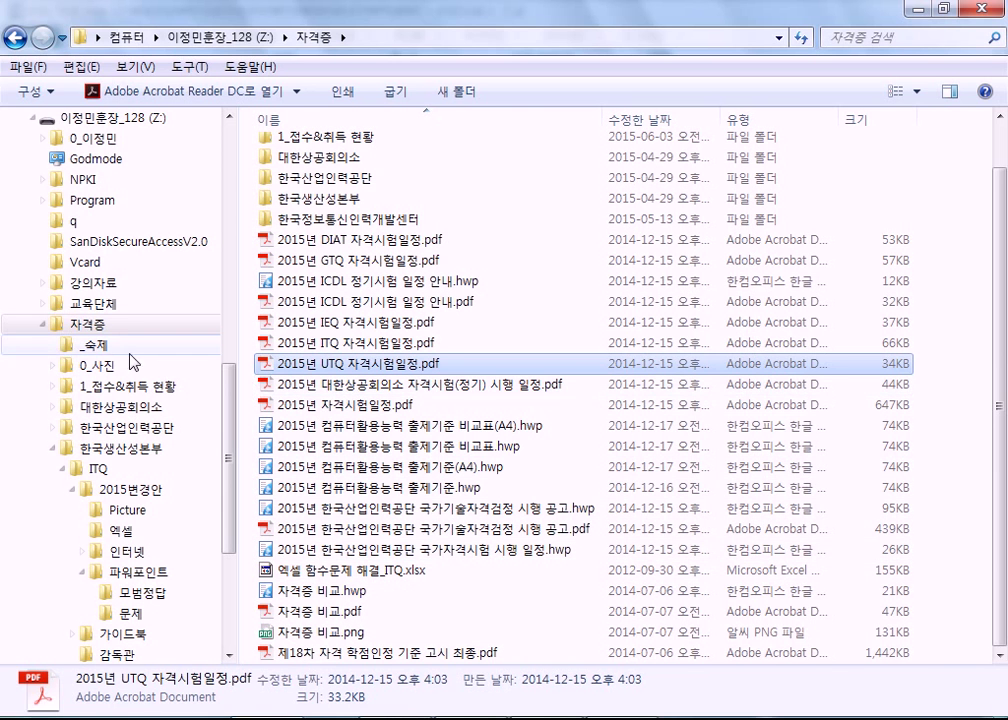
click(99, 344)
key(super)
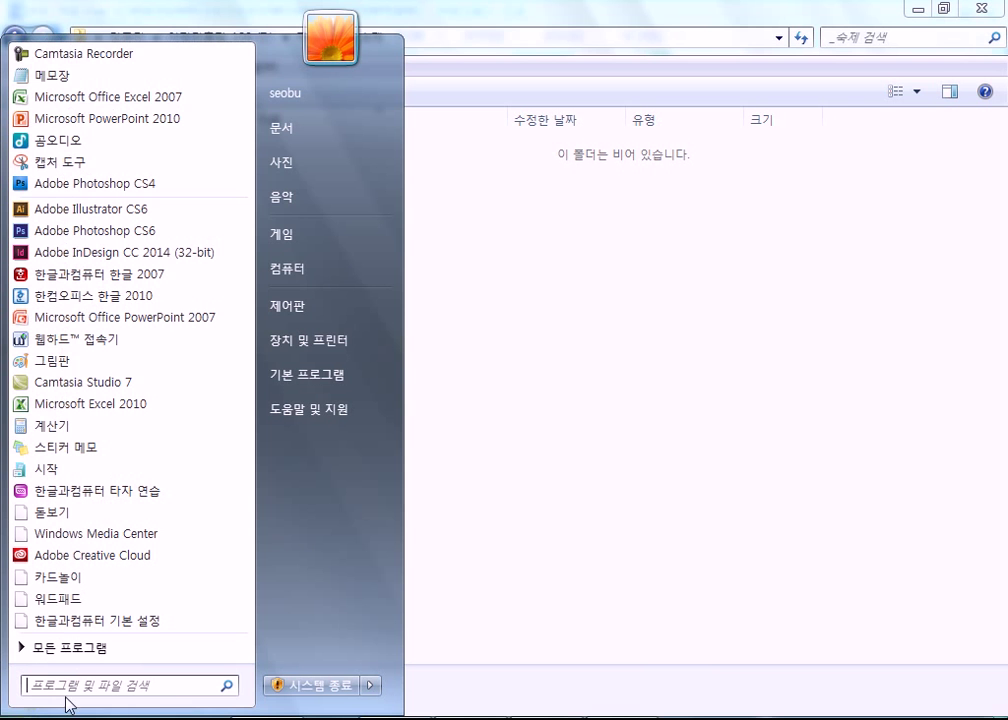
text(dpr)
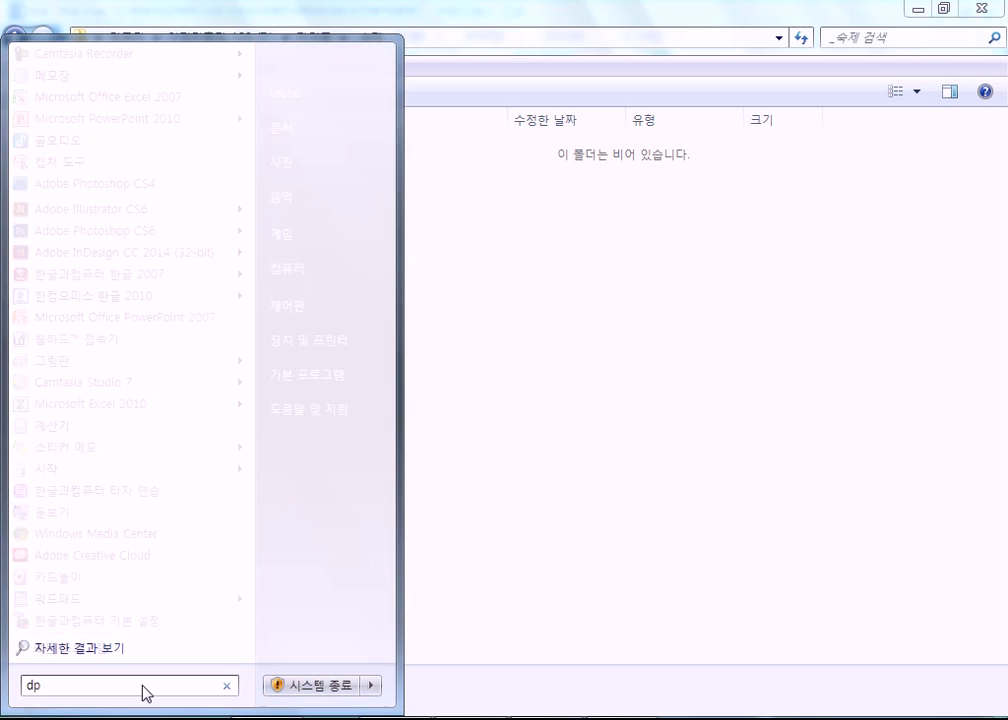
key(BackSpace)
text(엑셀)
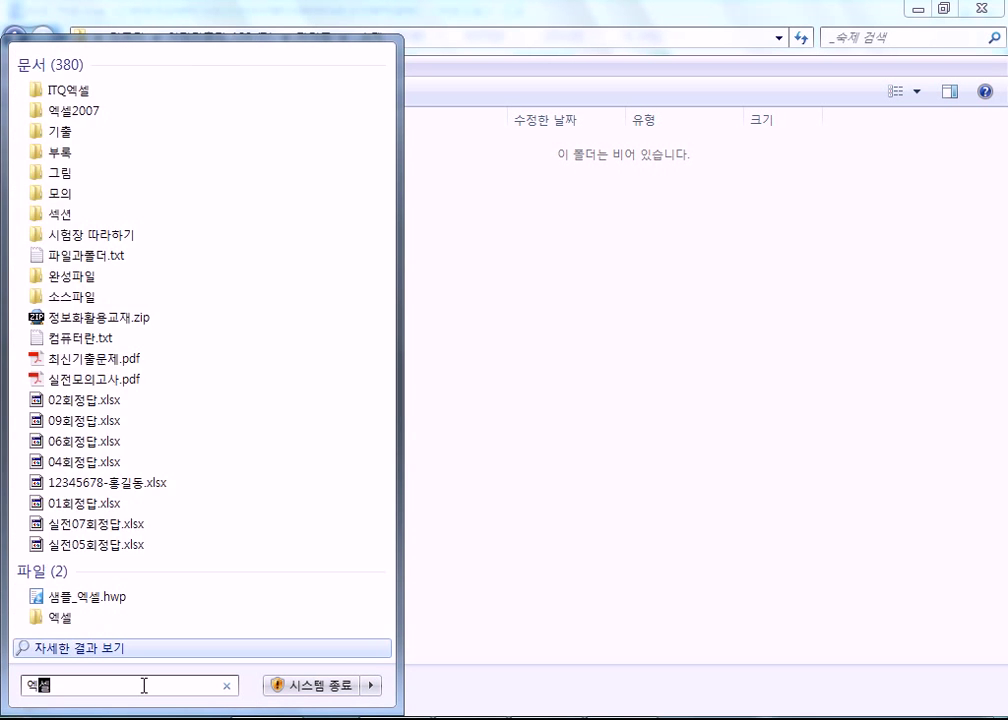
text(문제분석)
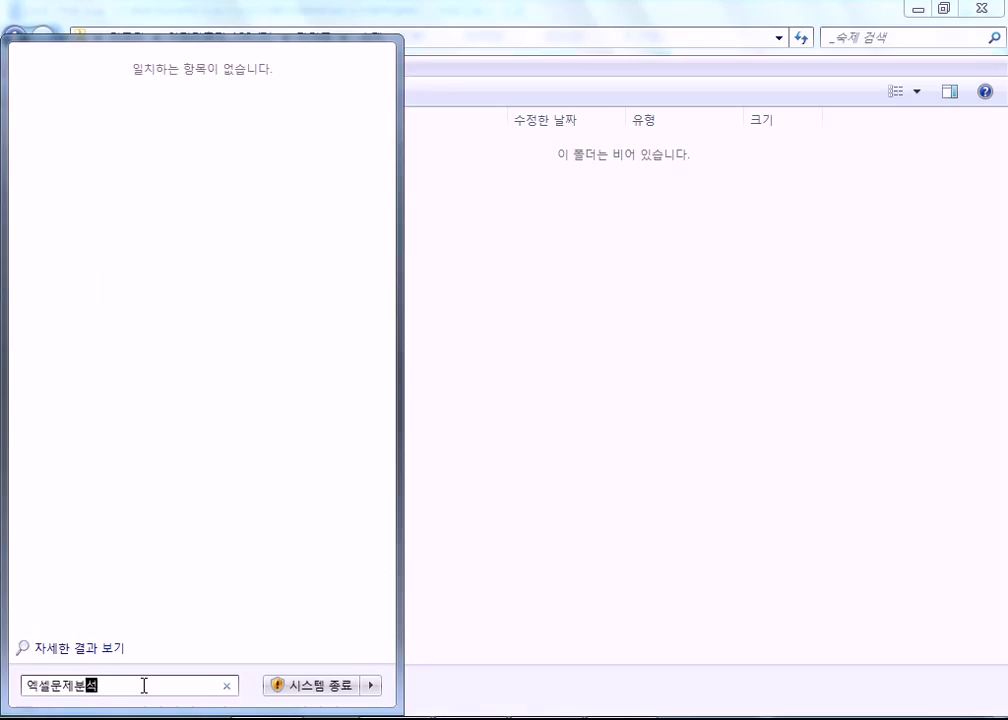
key(Left)
key(Left)
key(Left)
key(BackSpace)
key(BackSpace)
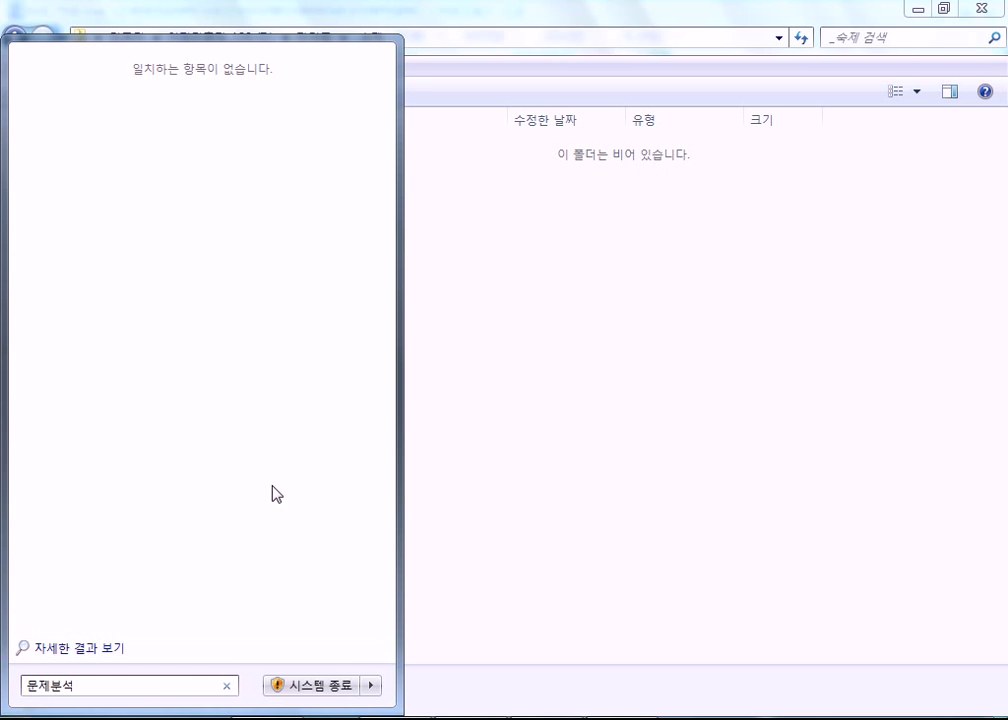
click(520, 556)
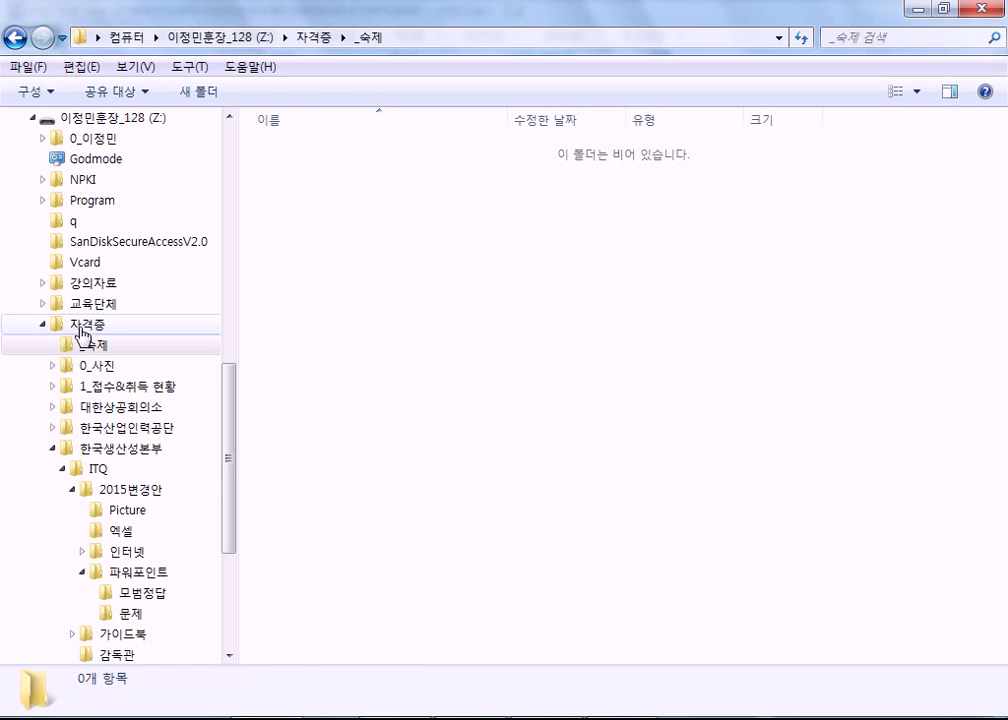
Show the top level of drive Z: in Explorer
click(129, 118)
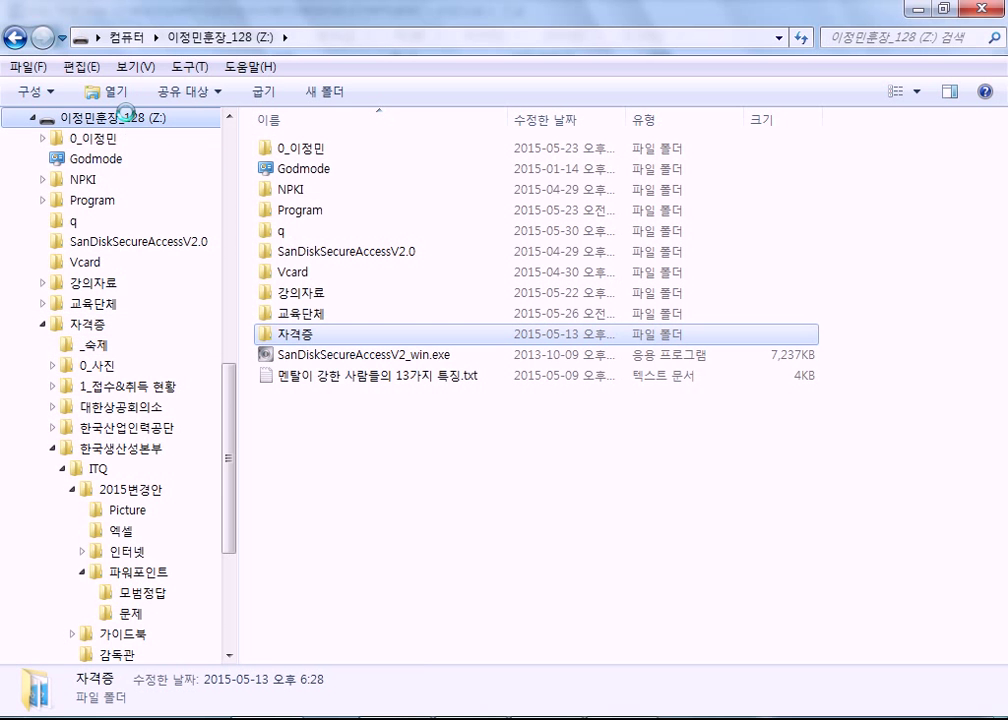
right_click(130, 118)
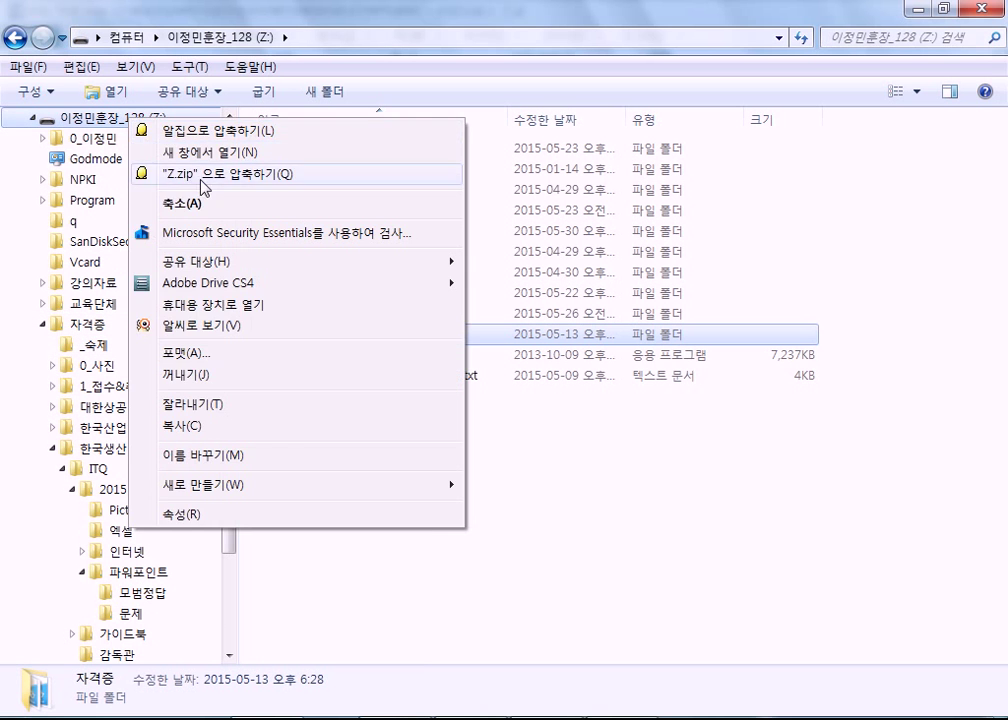
click(481, 566)
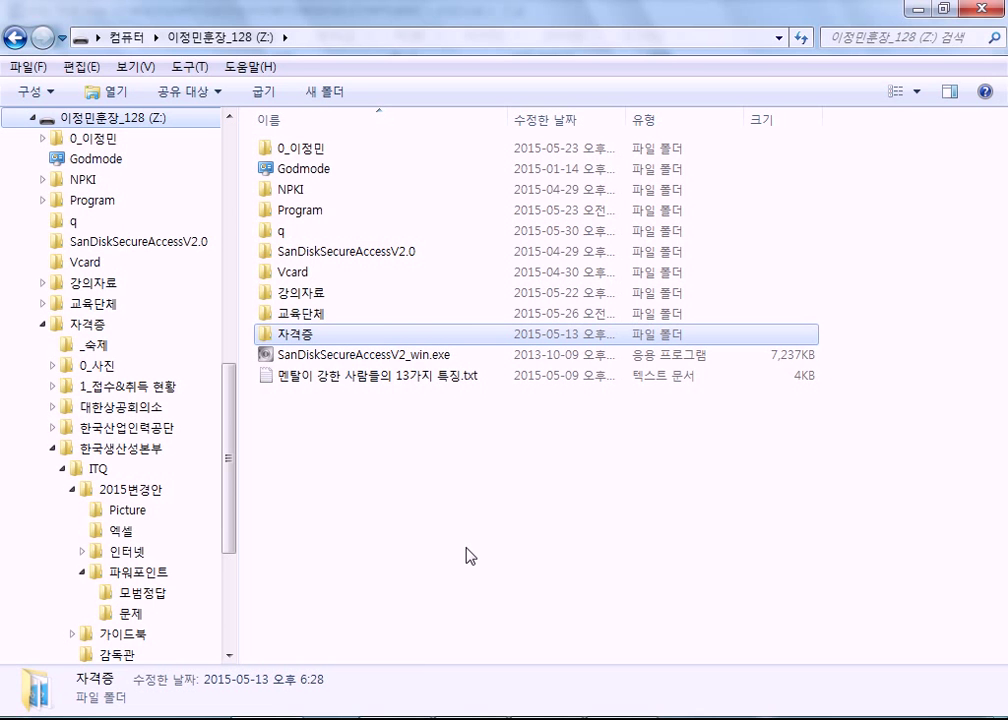
Search drive Z: for 문제분석 and open the 과년도문제 folder, selecting 엑셀문제분석.txt
click(880, 37)
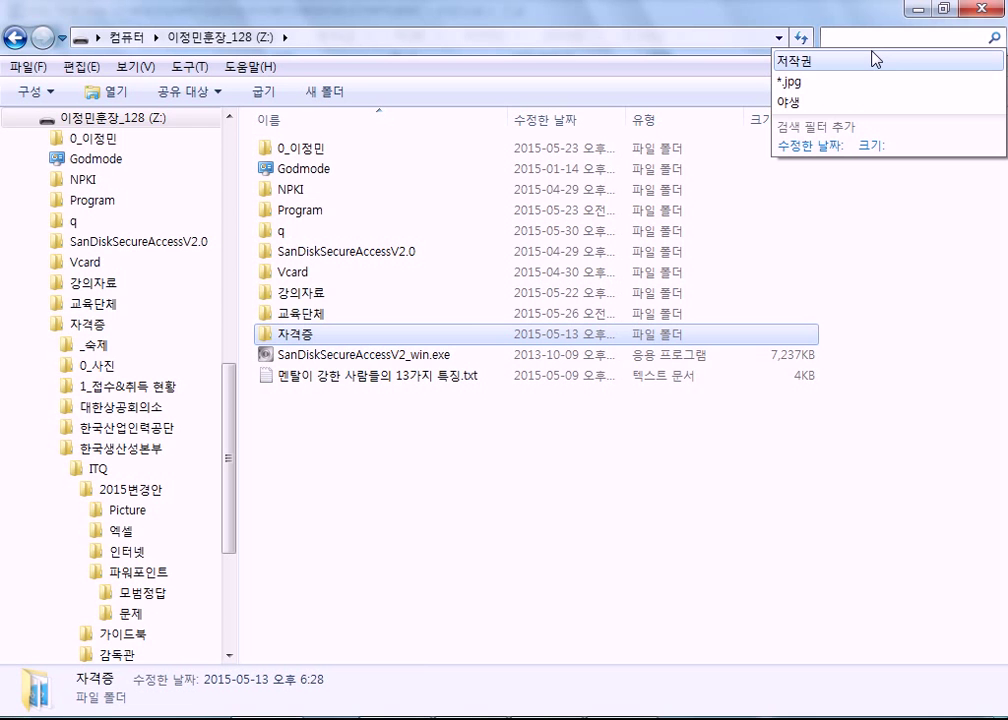
text(문제분석)
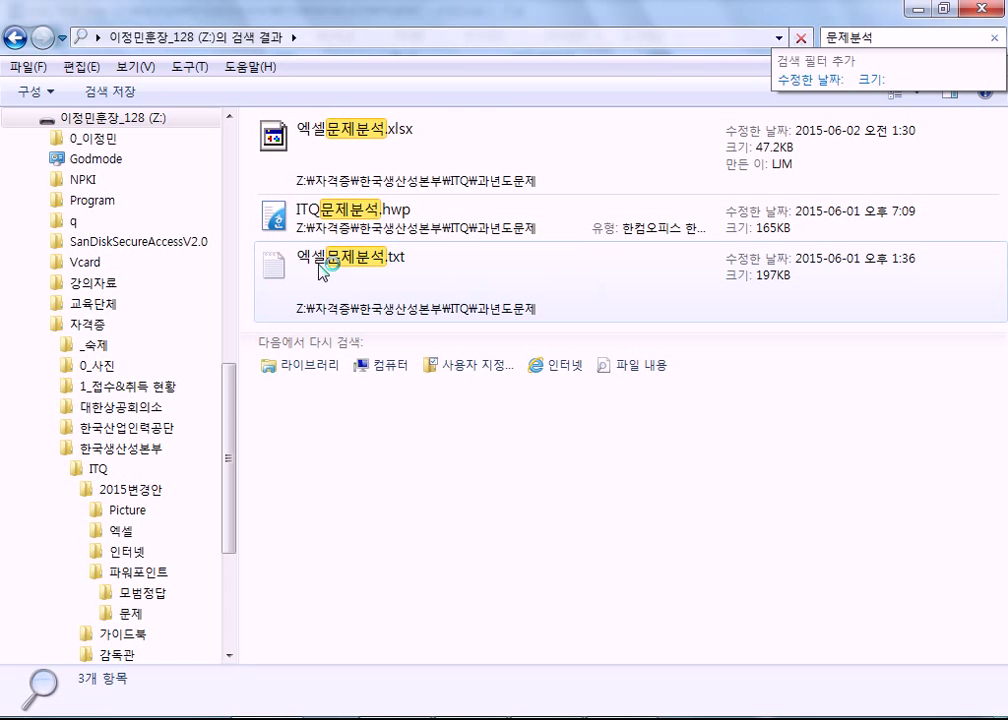
click(372, 217)
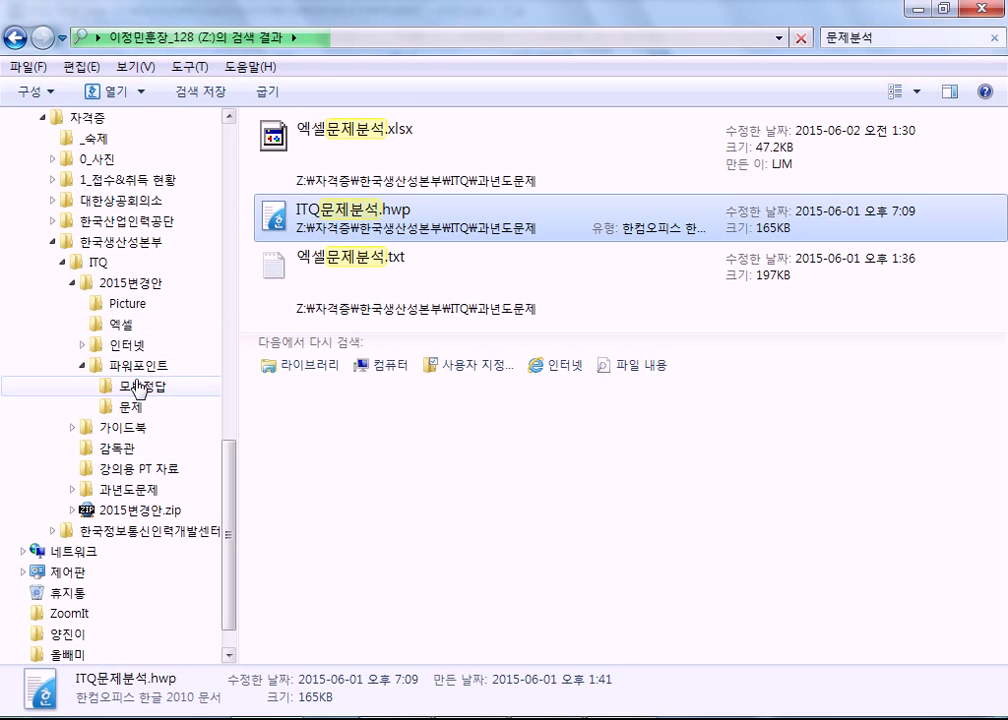
click(114, 490)
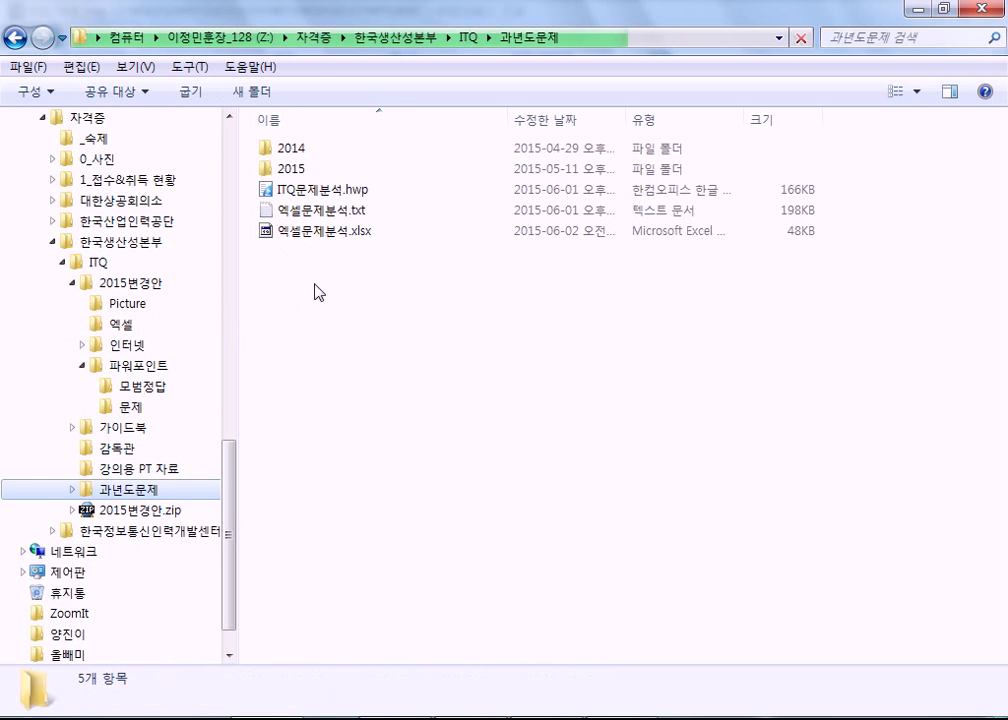
click(312, 212)
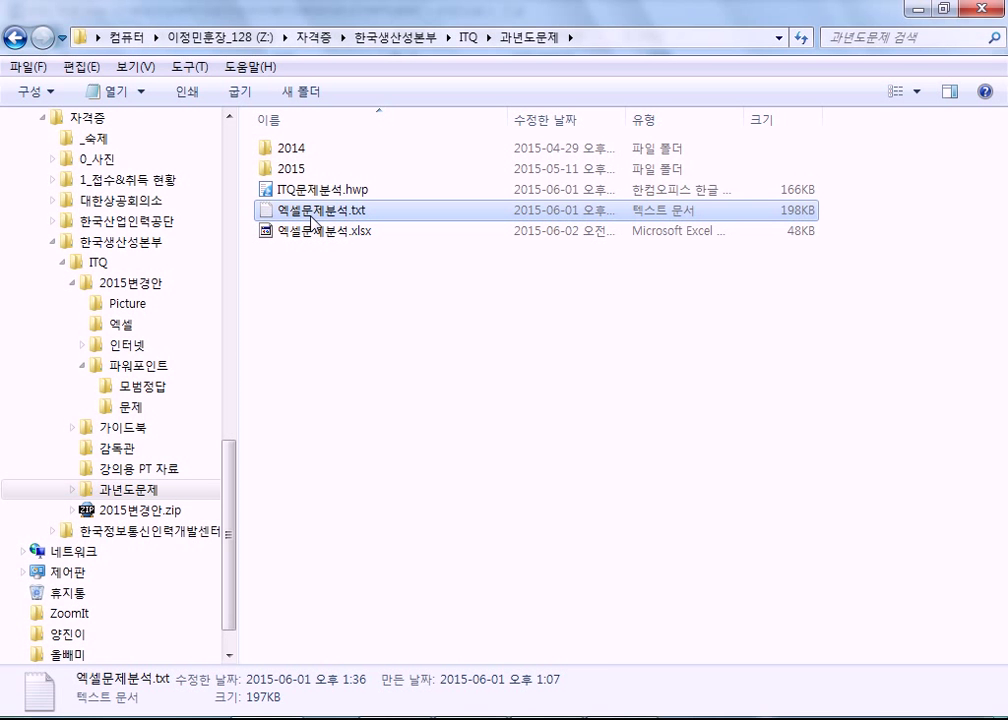
Open 엑셀문제분석.xlsx, dismiss the activation notice, collapse the ribbon and scroll the function grid
double_click(313, 232)
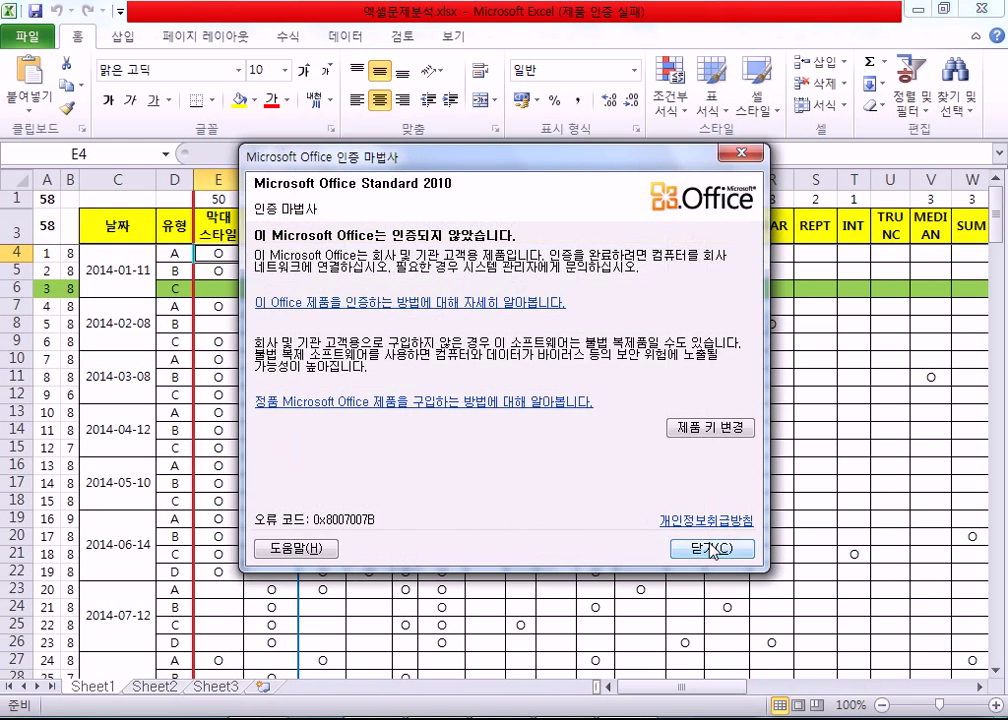
click(711, 545)
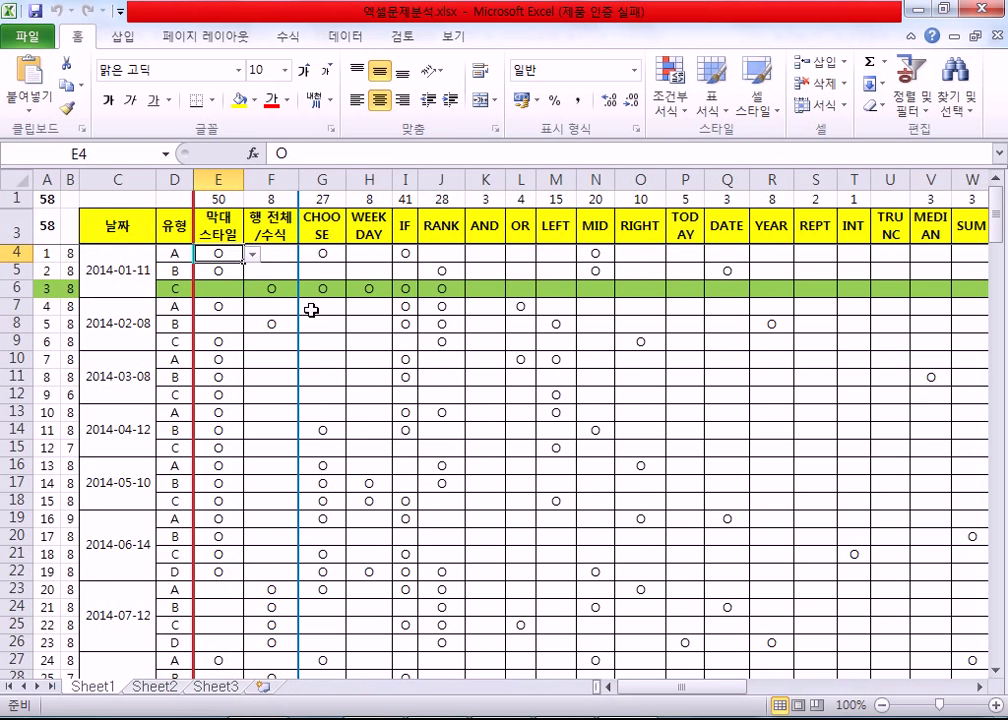
double_click(72, 45)
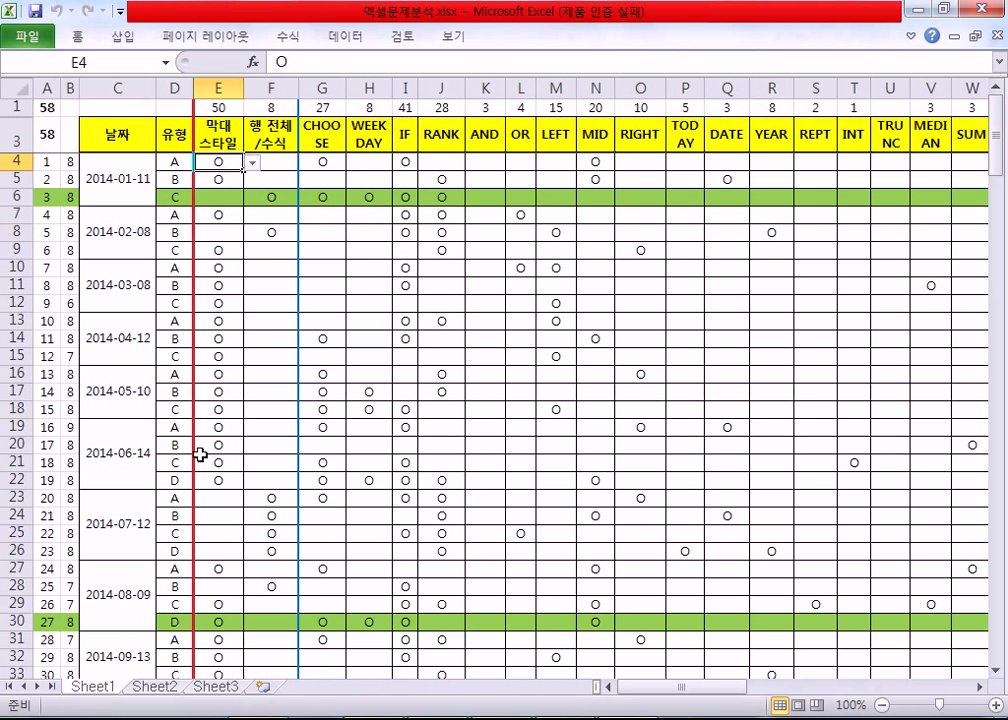
scroll(205, 480, down, 4)
scroll(205, 480, down, 8)
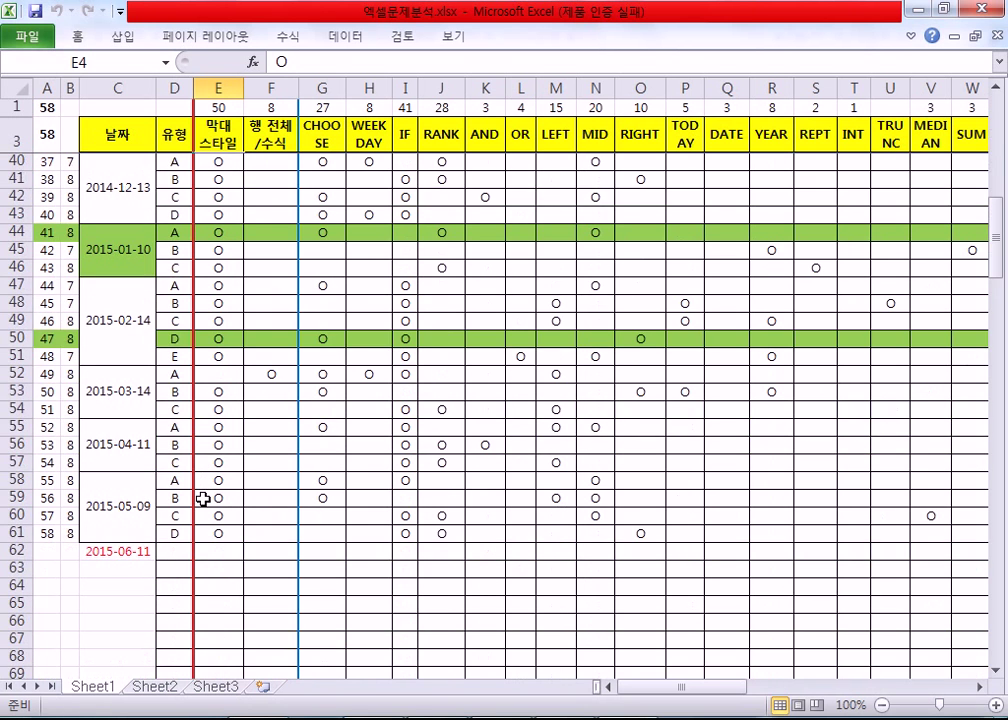
scroll(65, 533, up, 12)
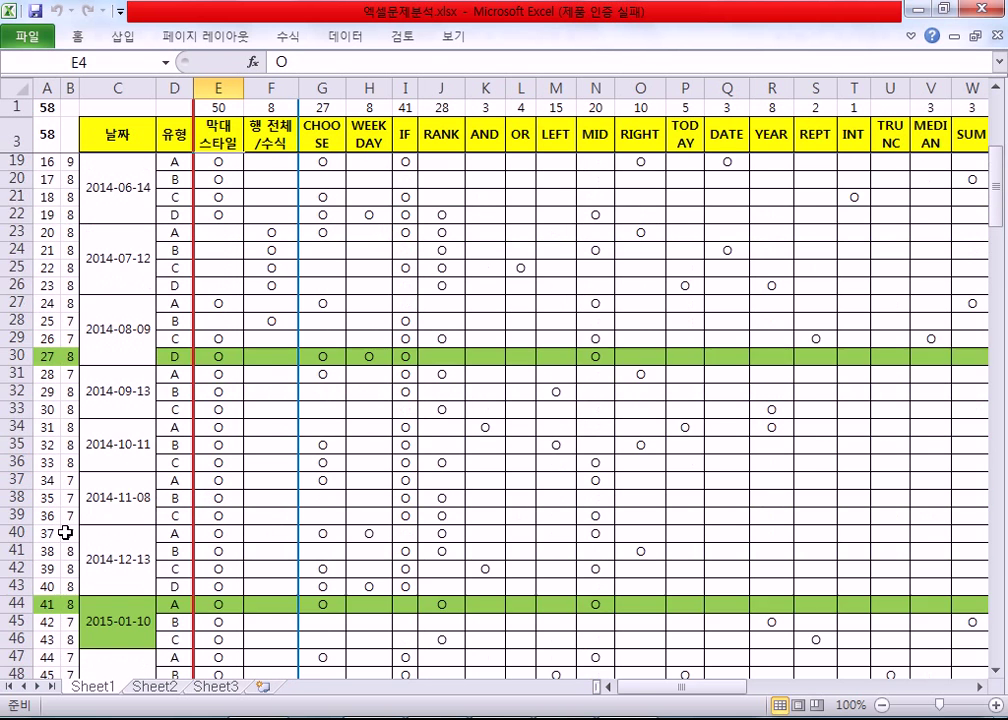
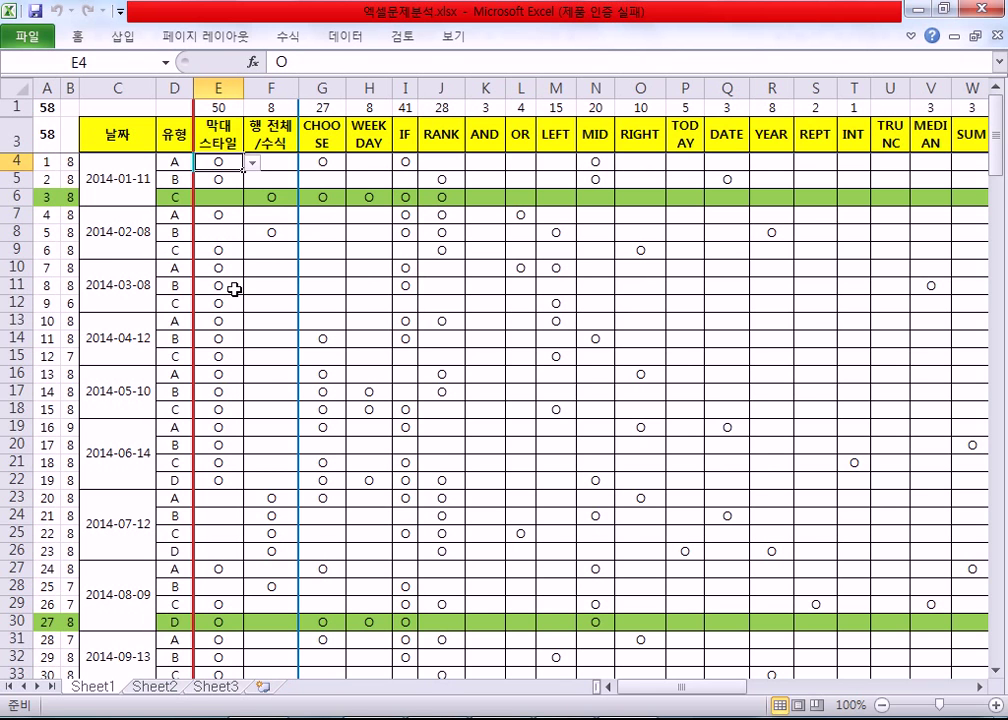
Review the tally formulas in rows 6, 12 and 19
scroll(175, 272, down, 11)
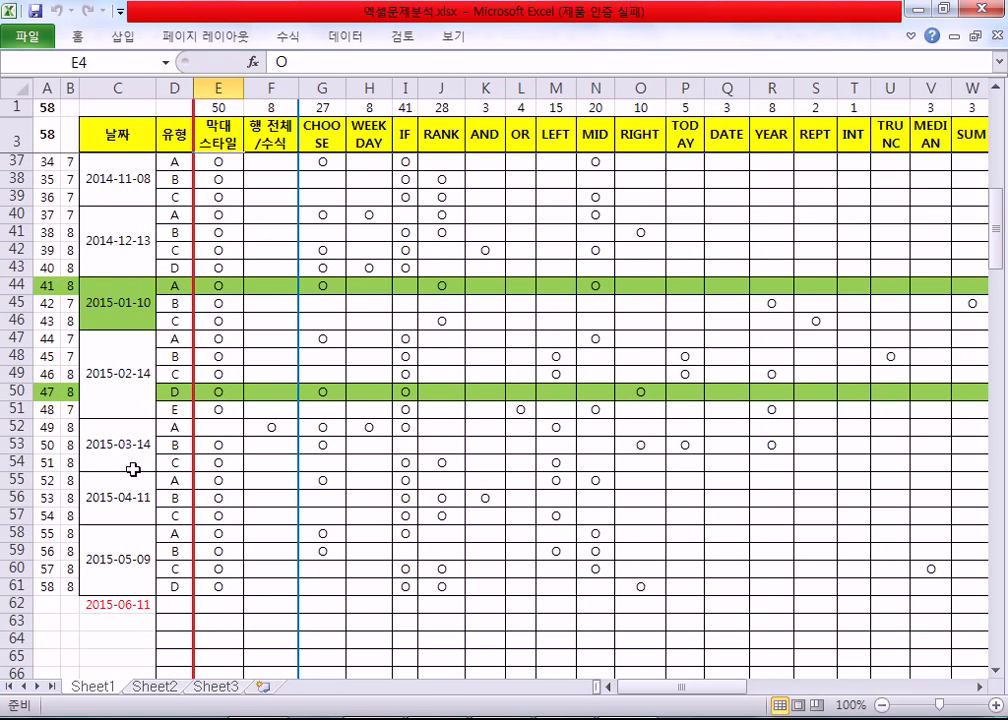
scroll(89, 466, up, 6)
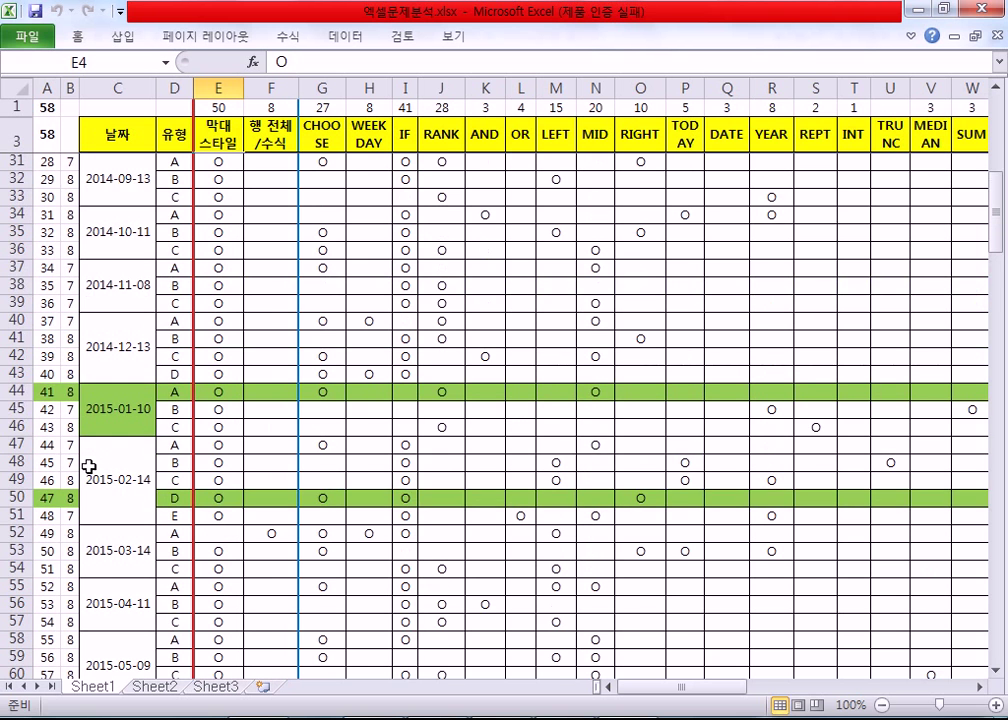
scroll(80, 466, up, 5)
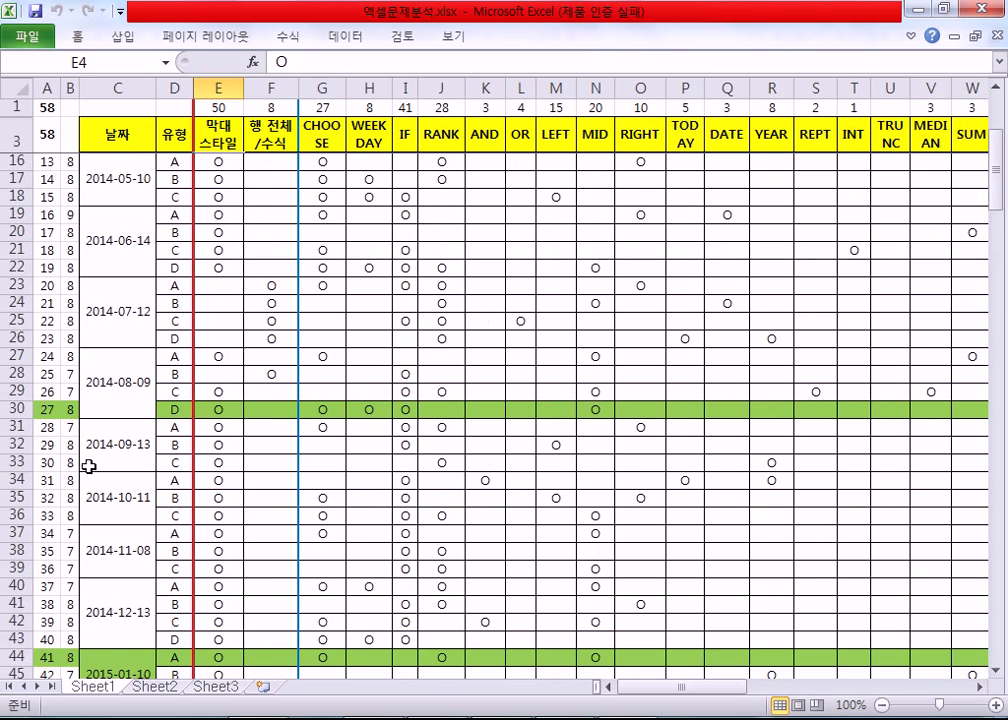
click(70, 303)
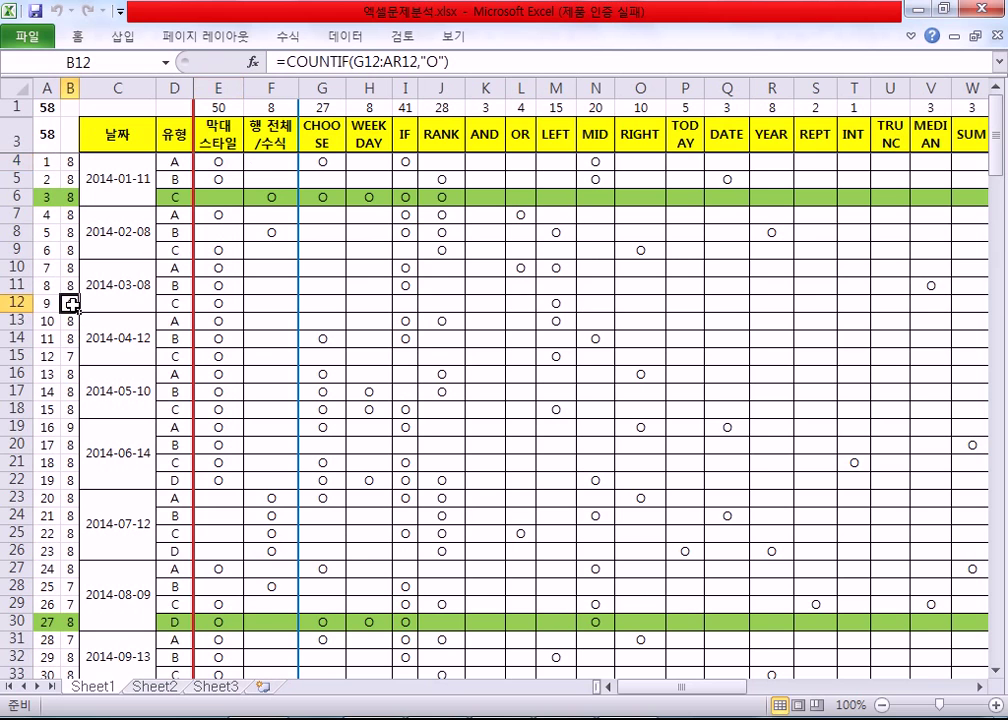
click(70, 427)
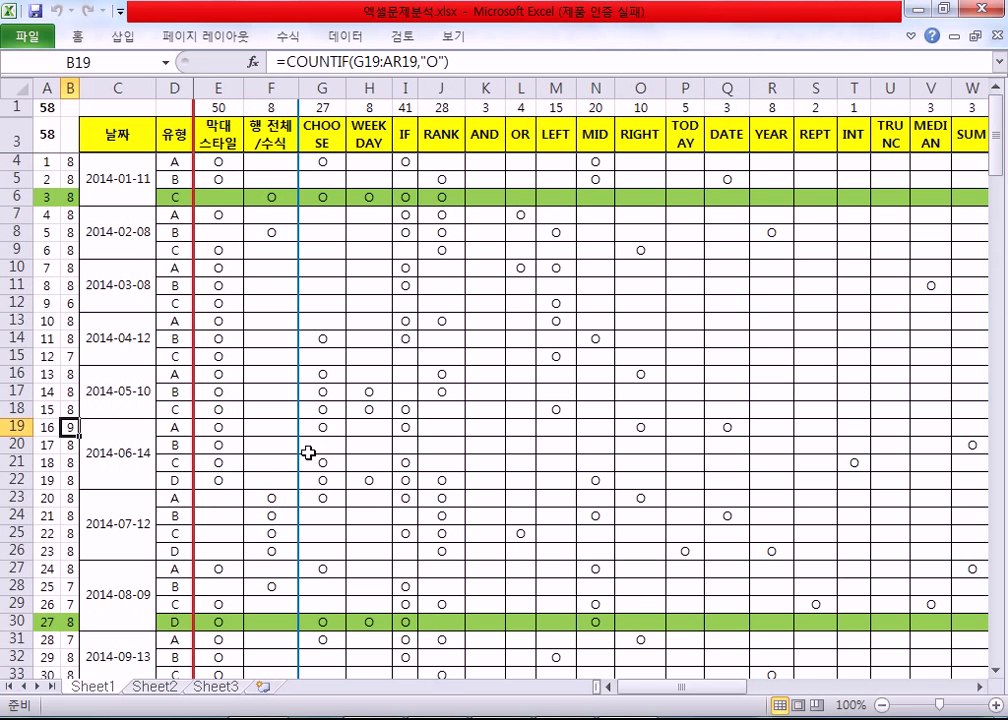
click(70, 197)
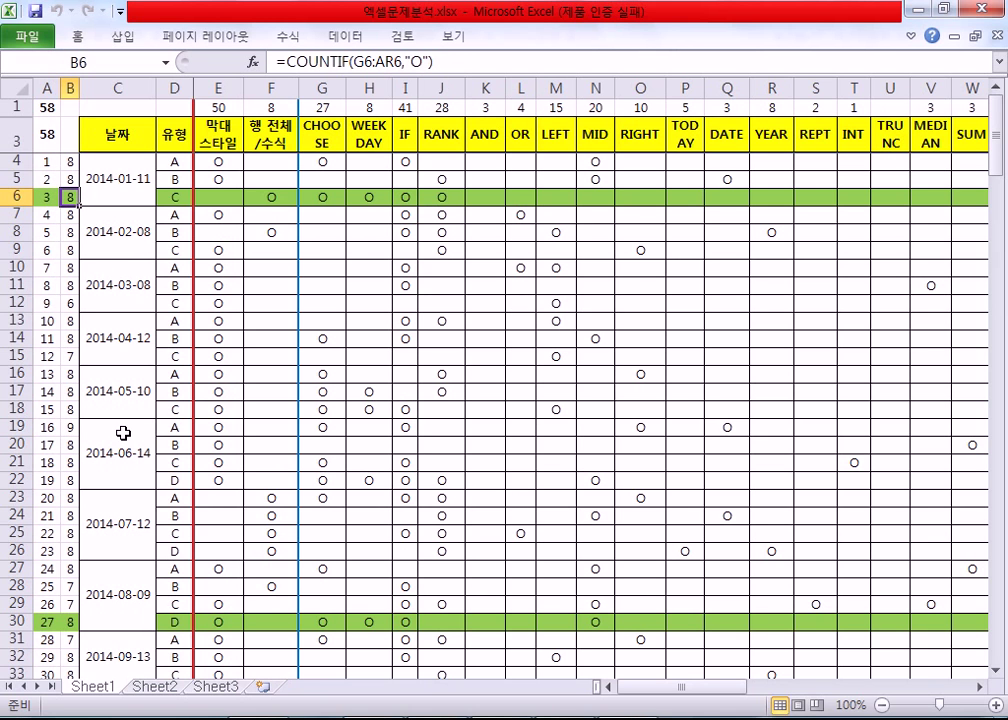
drag(666, 688, 843, 688)
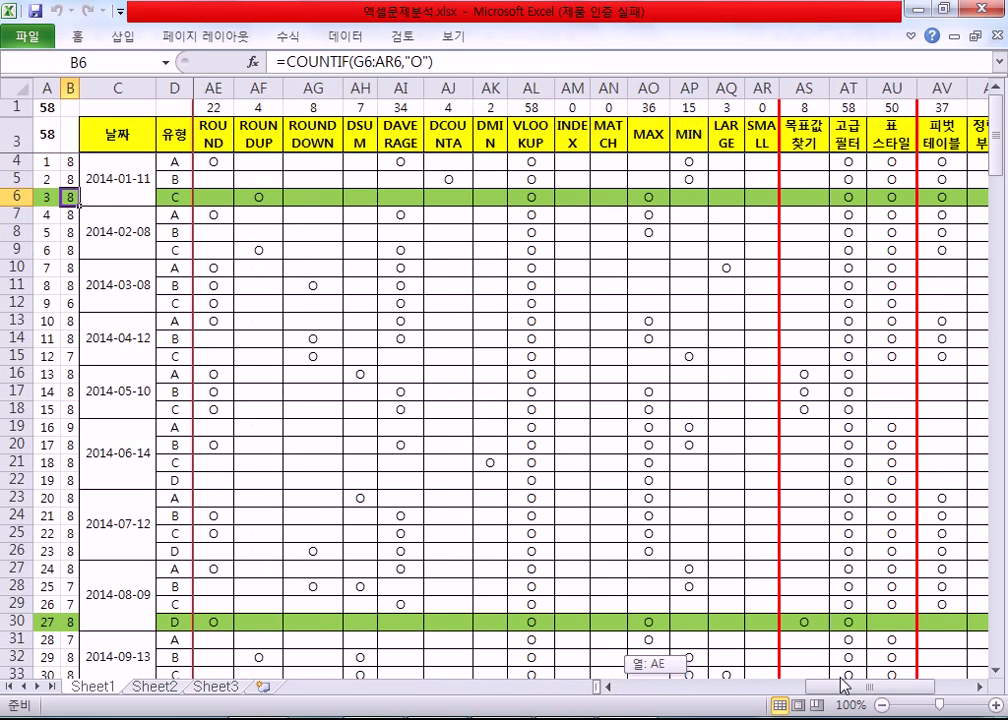
Check the VLOOKUP total in AL1, then compare the E1 and F1 totals
click(531, 107)
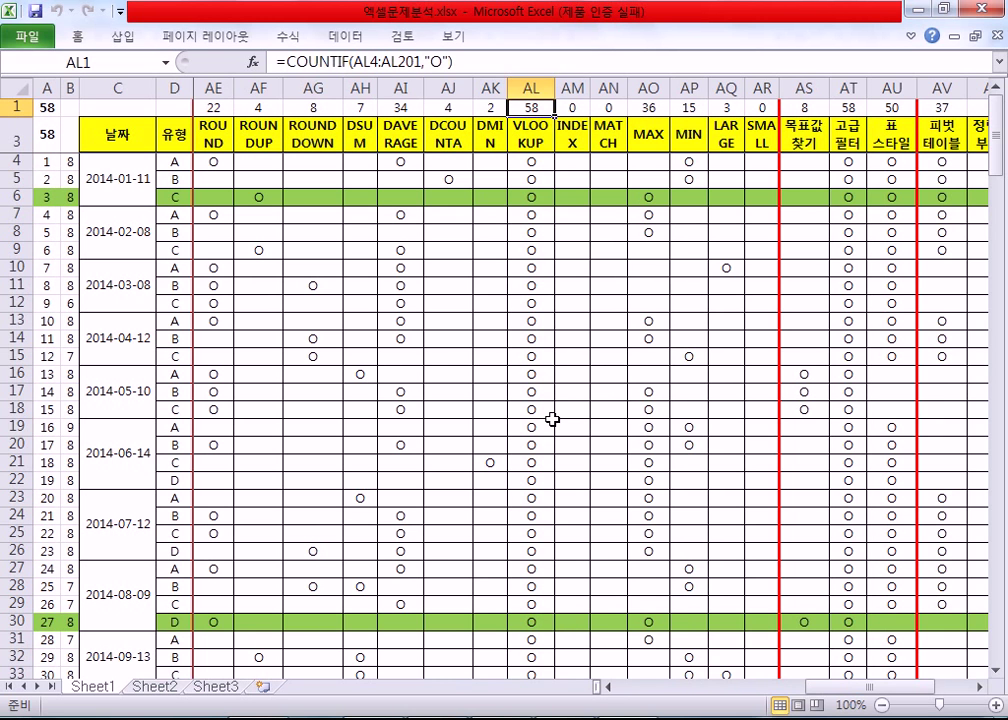
key(Home)
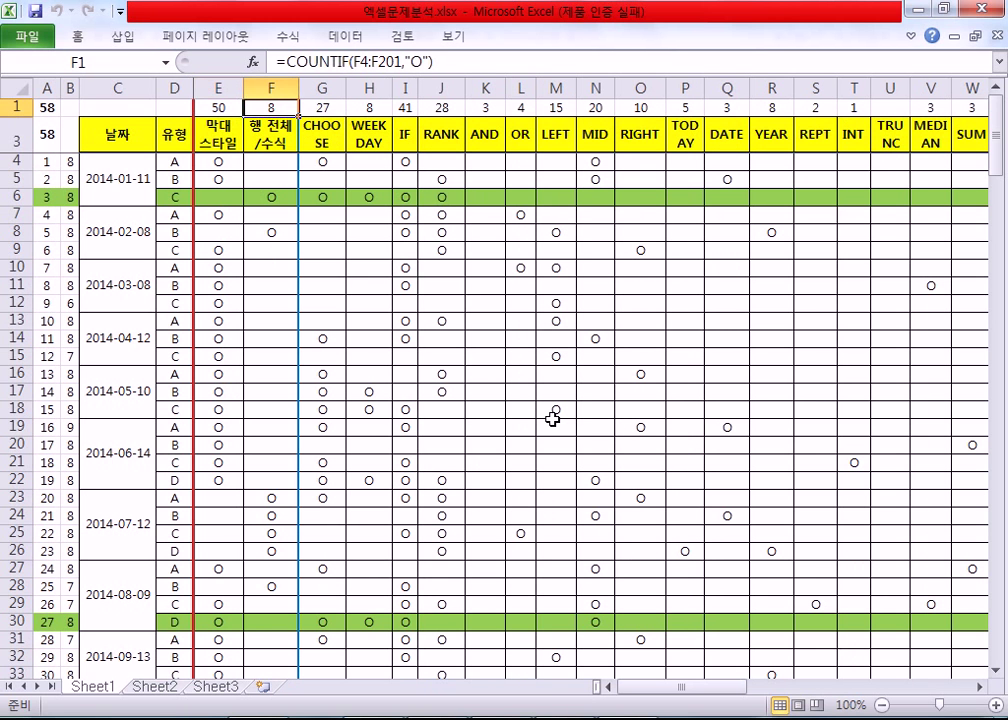
key(Right)
key(Left)
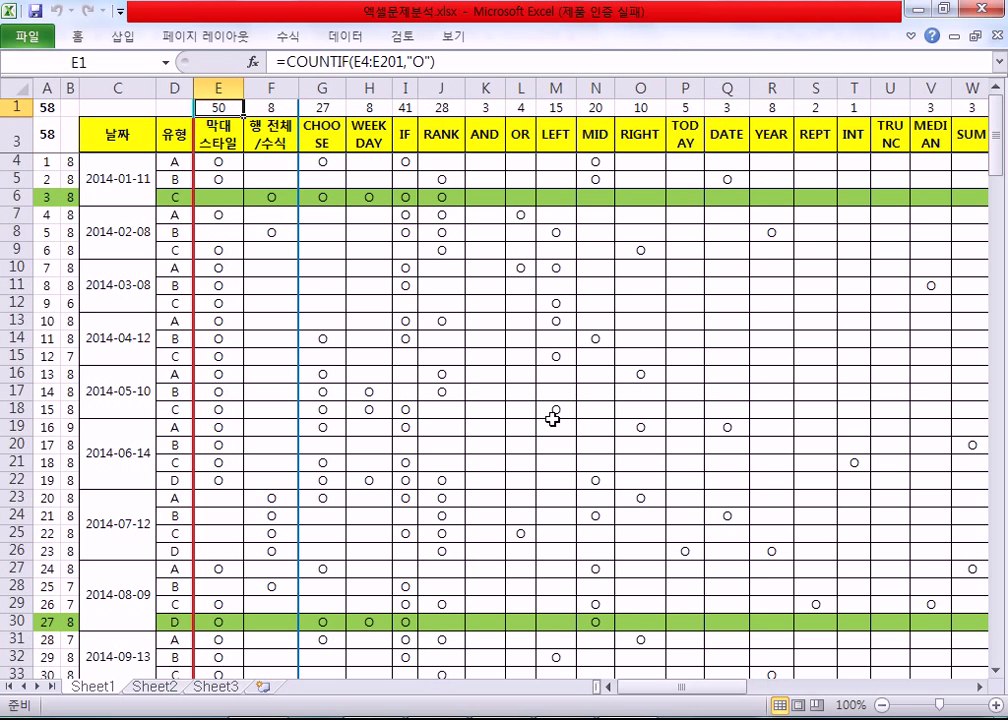
key(Right)
key(Down)
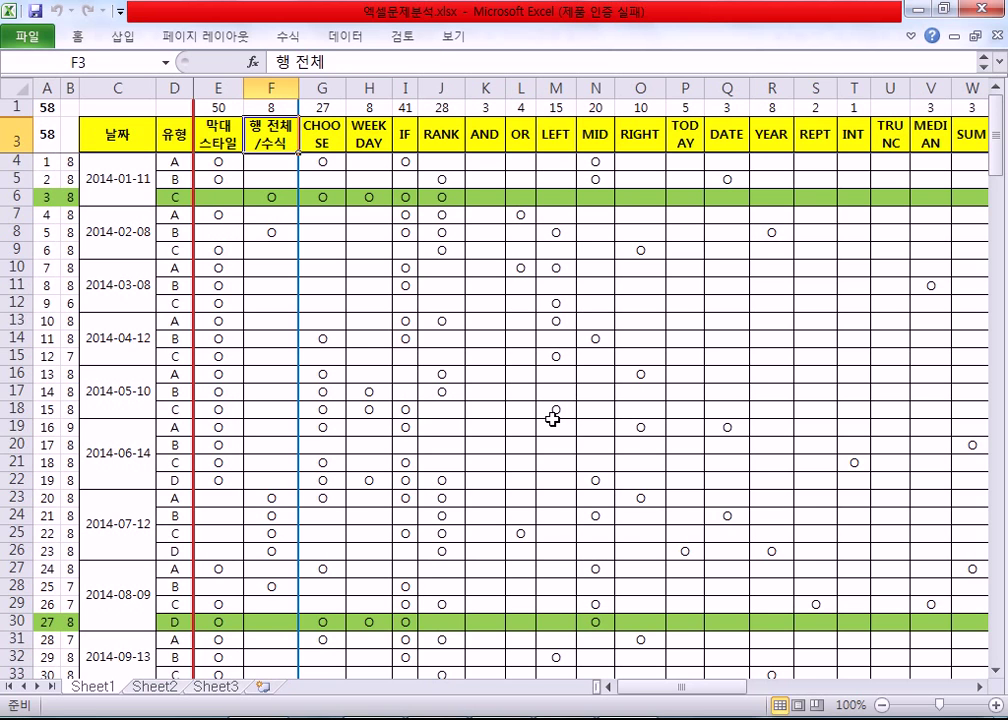
key(Up)
key(Left)
Step along the row-1 totals past the IF and YEAR columns to the empty TRUNC cell U1
key(Right)
key(Right)
key(Right)
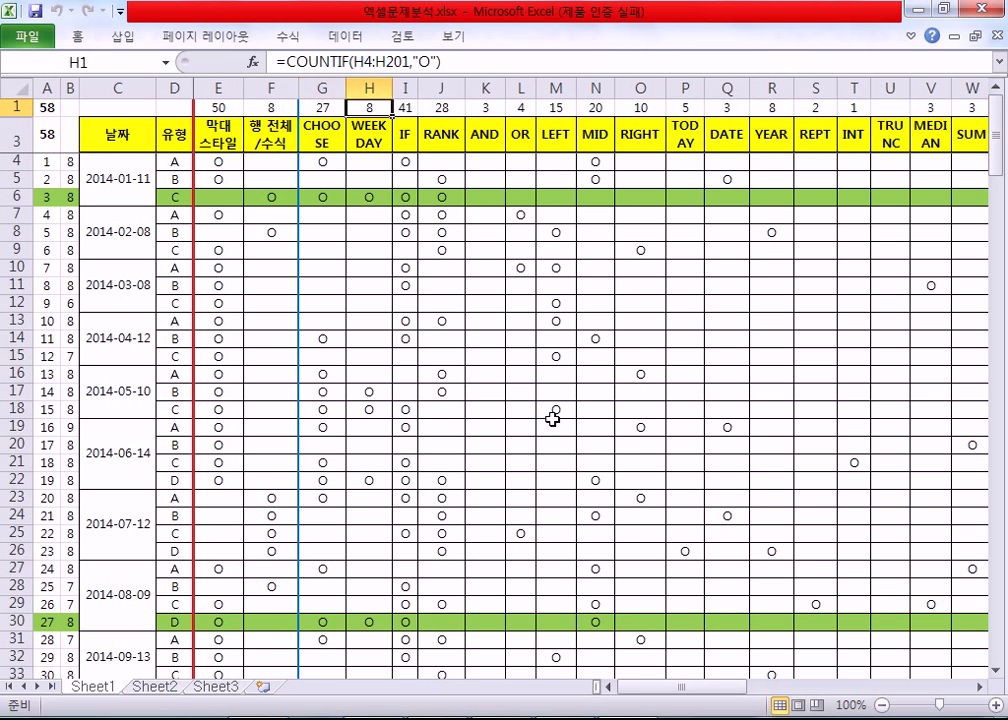
key(Right)
key(Right)
key(Right)
key(Right)
key(Right)
key(Right)
key(Right)
key(Right)
key(Right)
key(Right)
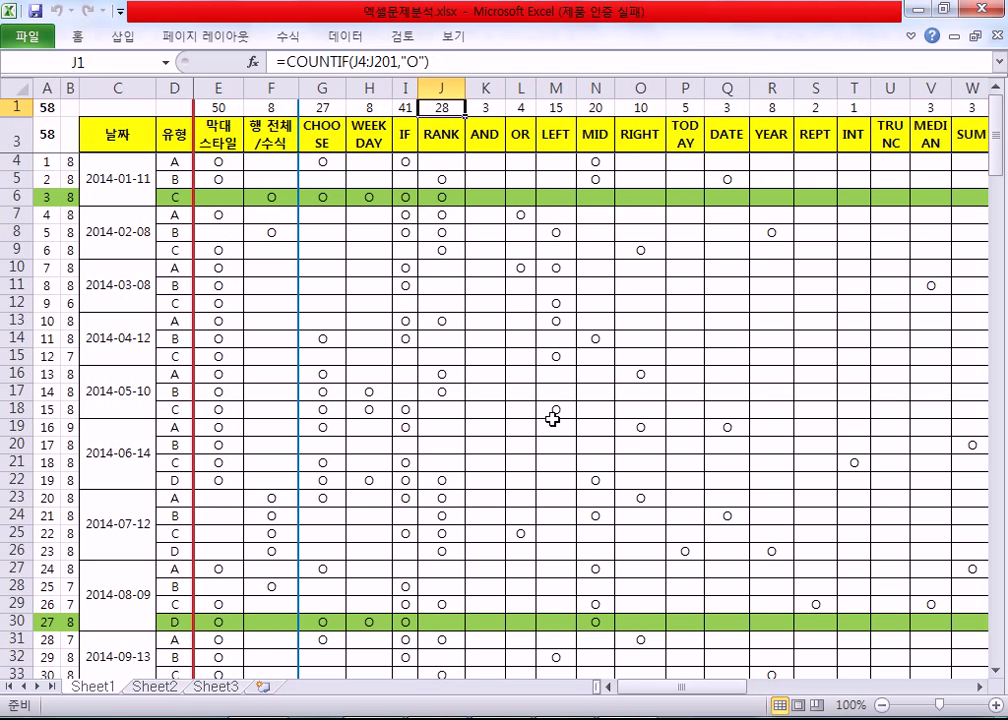
key(Right)
key(Right)
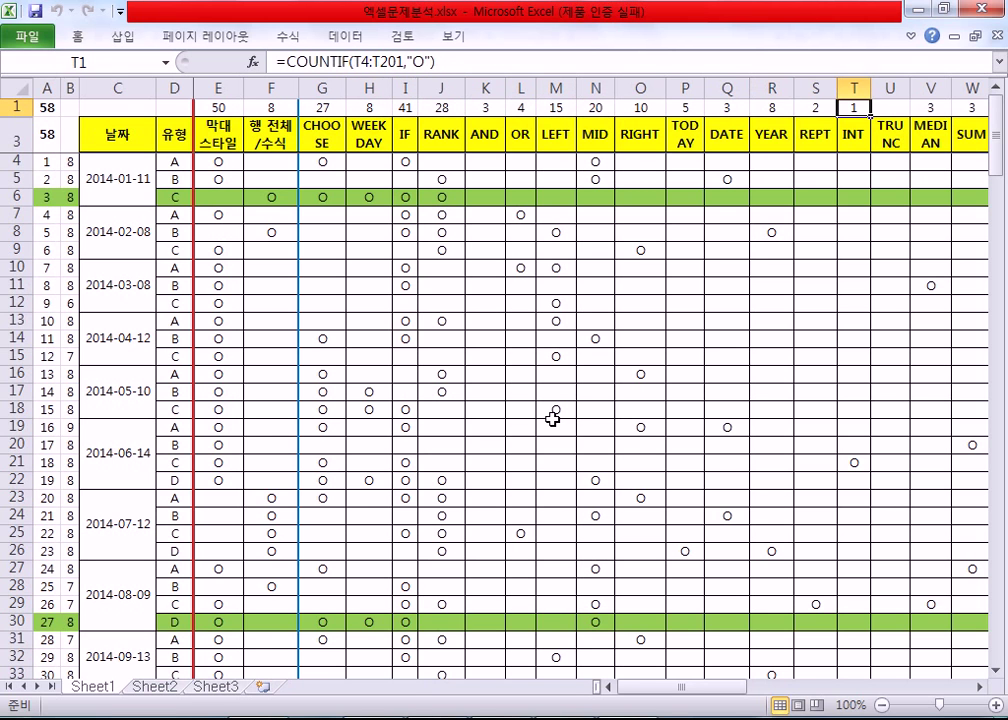
key(Left)
key(Right)
key(Right)
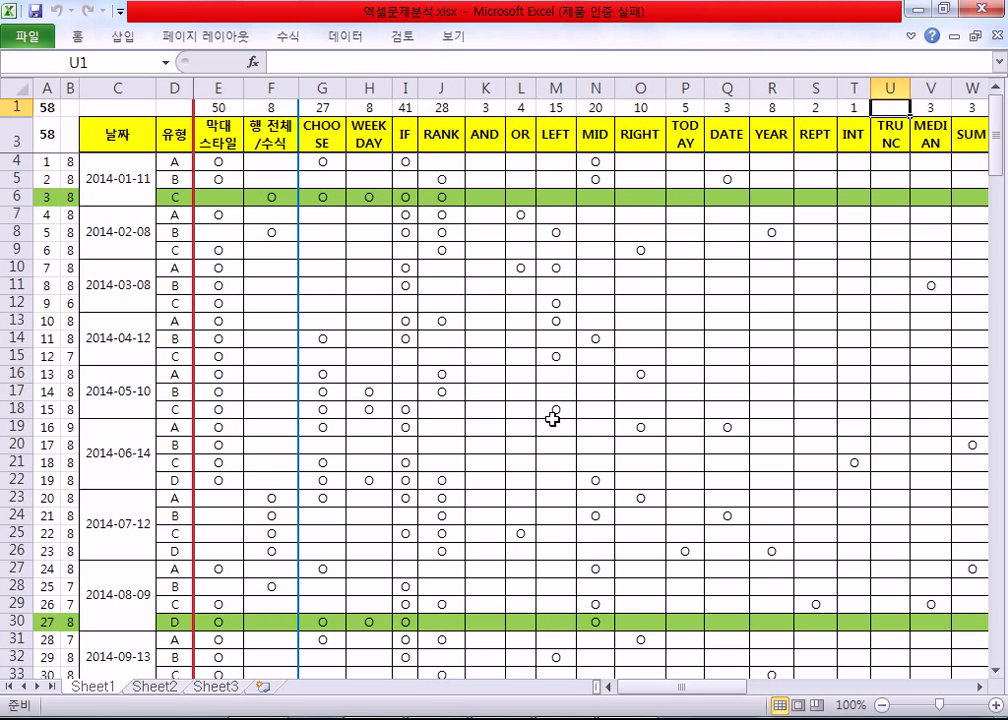
key(Right)
key(Right)
key(Left)
key(Left)
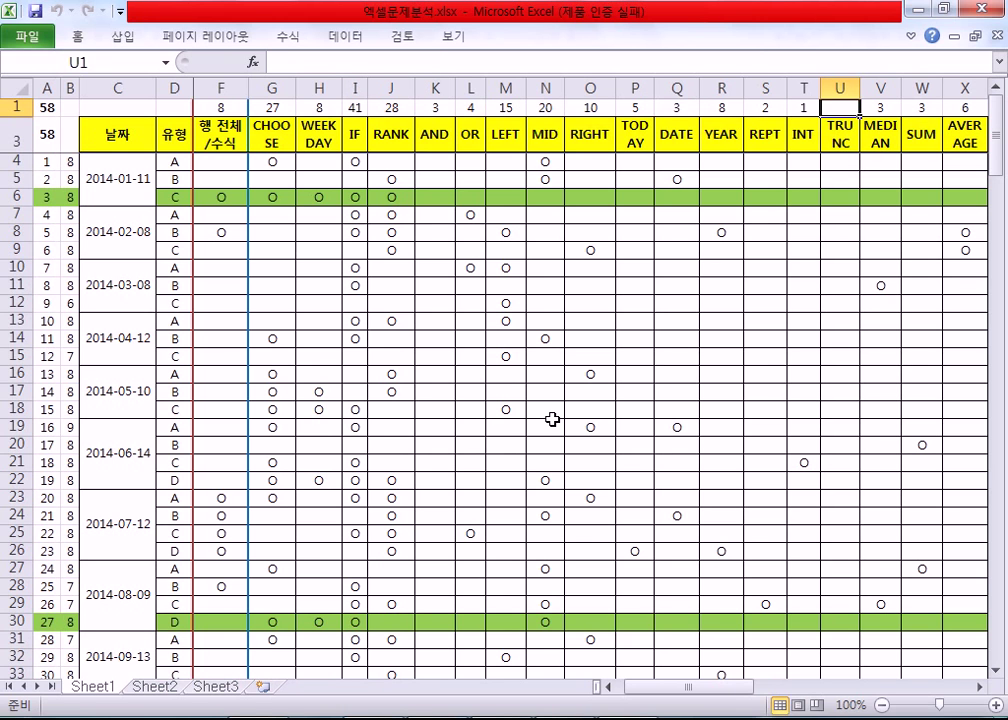
Copy the COUNTIF total from T1 into U1
key(Left)
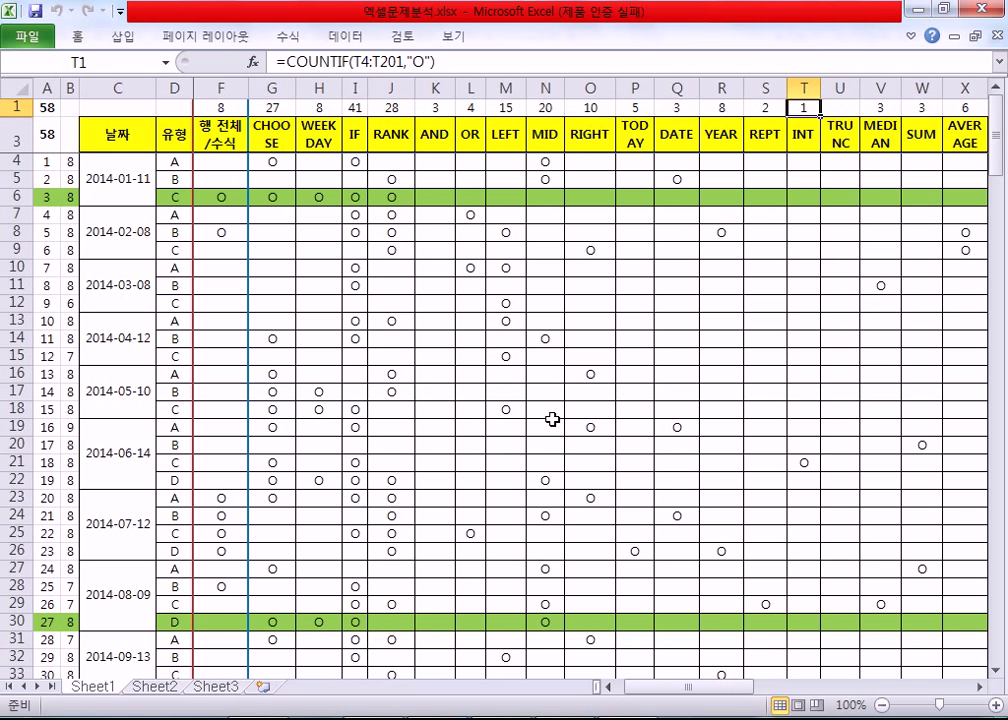
key(ctrl+c)
key(Right)
key(Right)
key(ctrl+v)
key(Left)
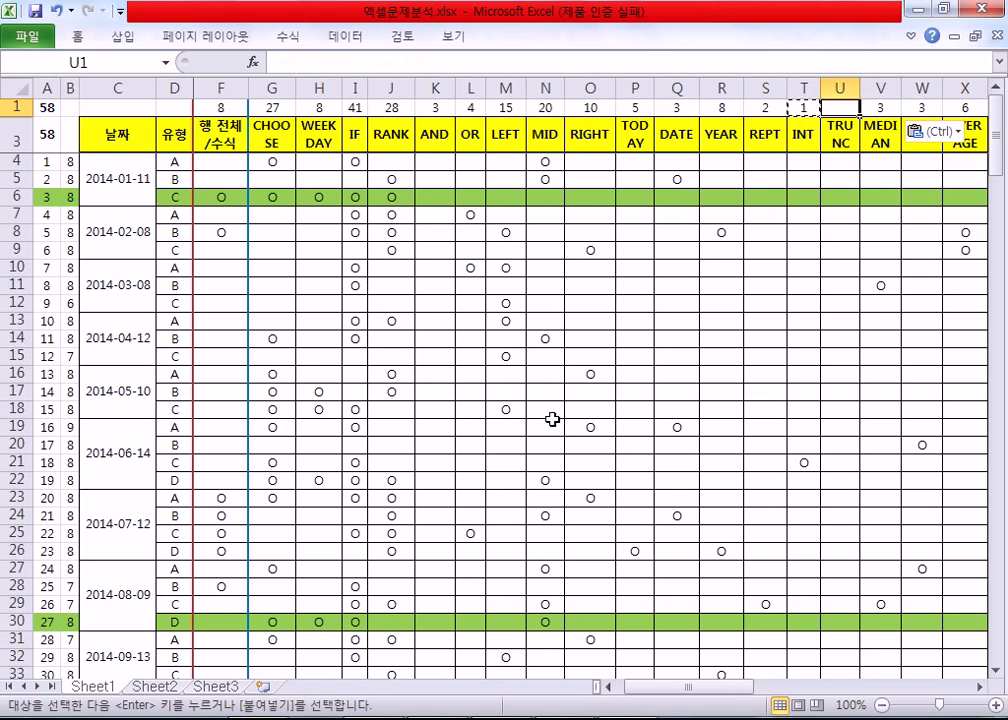
key(ctrl+v)
key(Escape)
Inspect the COUNT column's formula in Y1 without changing it
key(Right)
key(Right)
key(Right)
key(Right)
key(Right)
key(Left)
key(Right)
key(Right)
key(Right)
key(Right)
key(Right)
key(Left)
key(Left)
key(Left)
key(Left)
key(Left)
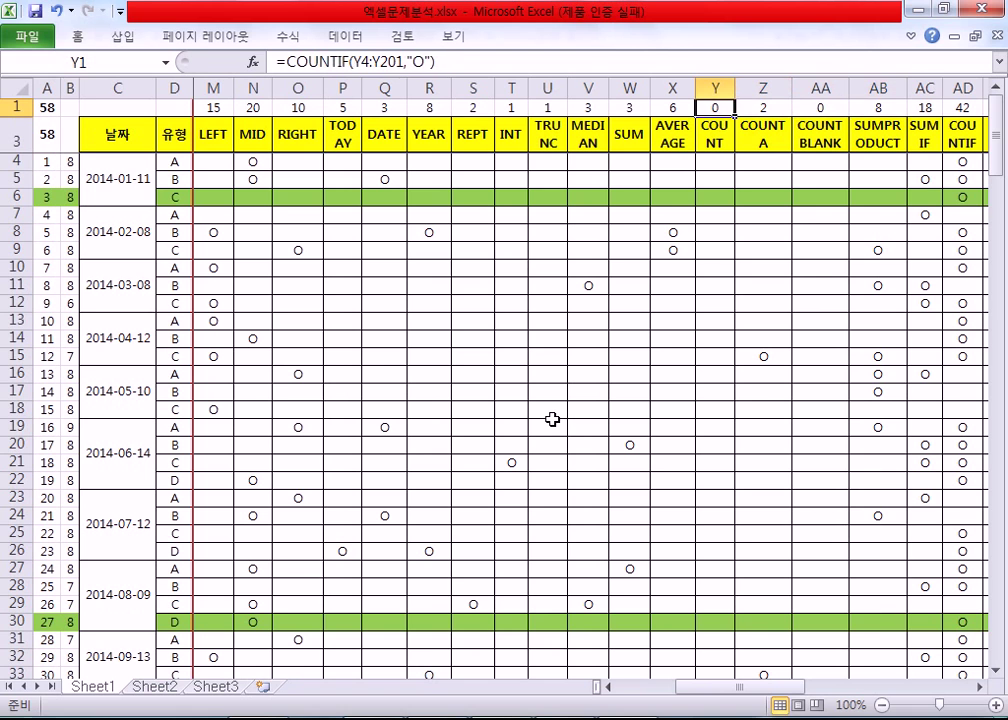
key(F2)
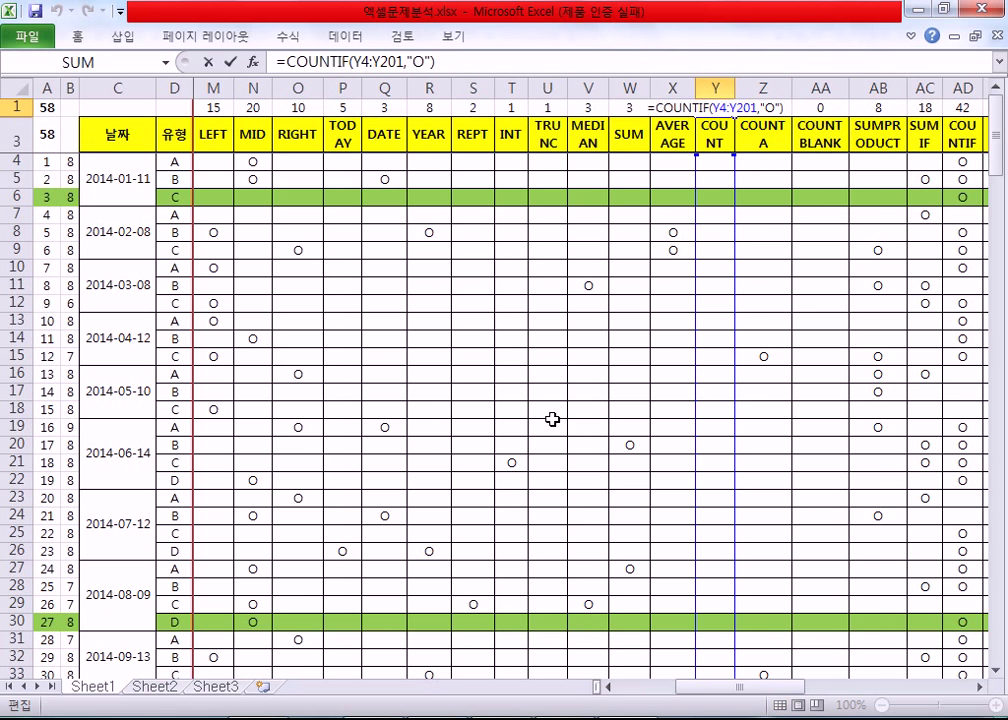
key(Escape)
key(Left)
key(Right)
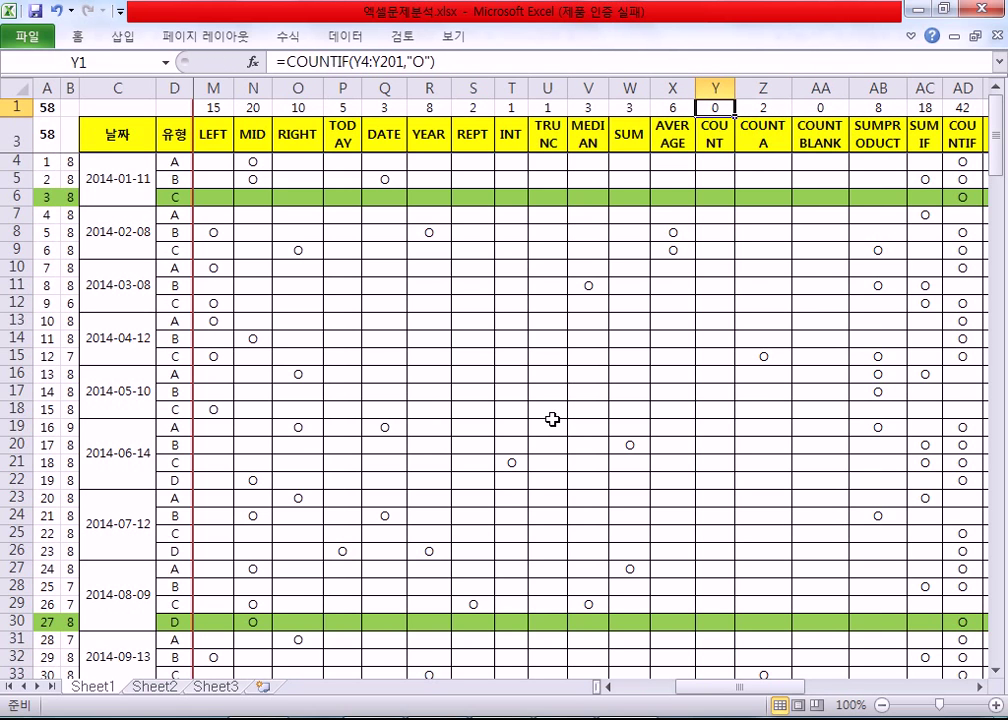
Try adding a cell to AA1's COUNTBLANK formula, then cancel the change
key(Right)
key(Right)
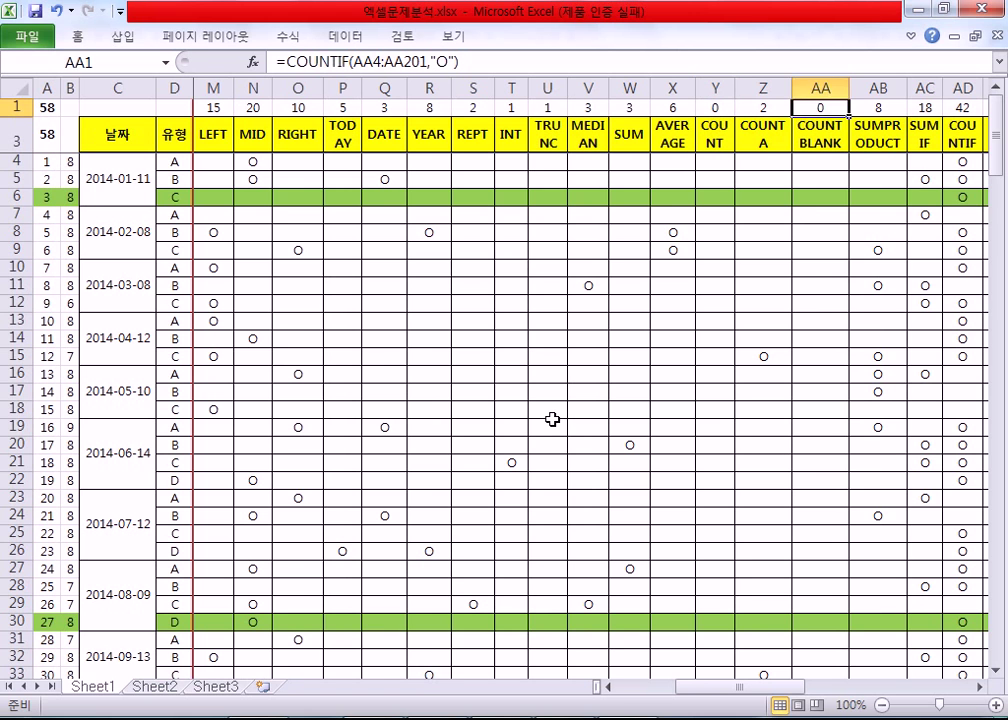
key(F2)
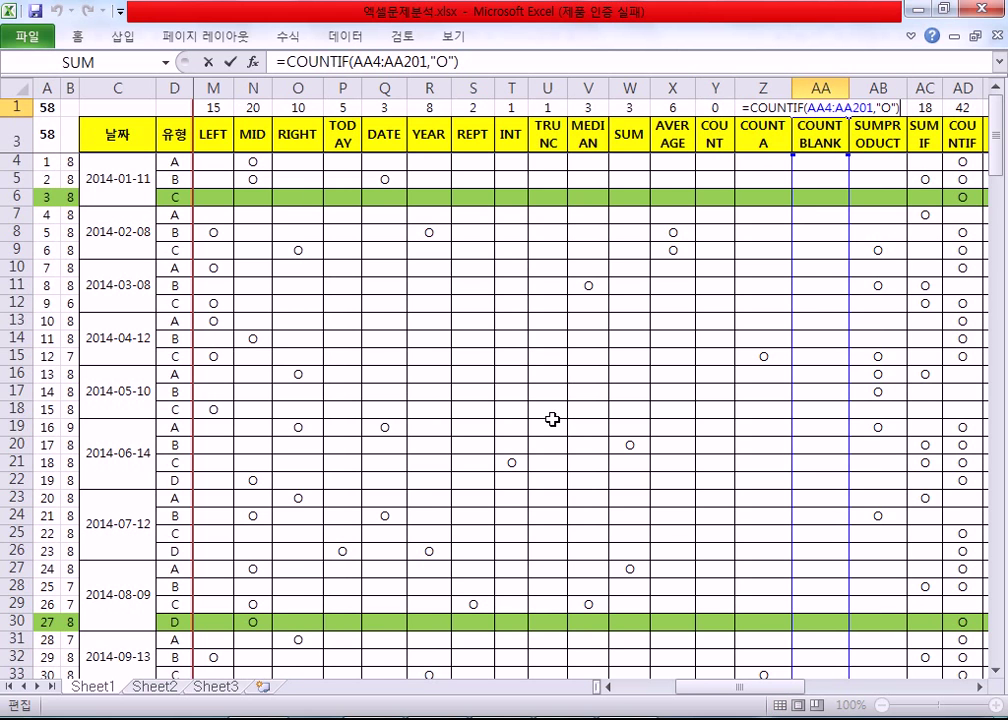
text(+)
key(Page_Down)
key(Page_Down)
key(Page_Down)
key(Page_Down)
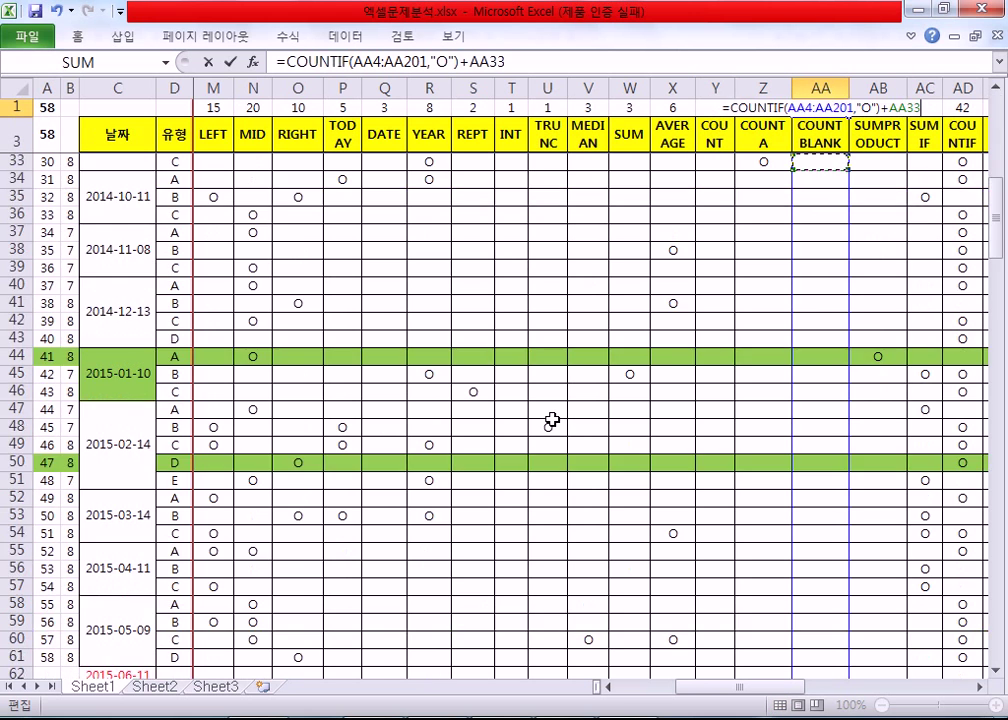
key(Page_Down)
key(Page_Down)
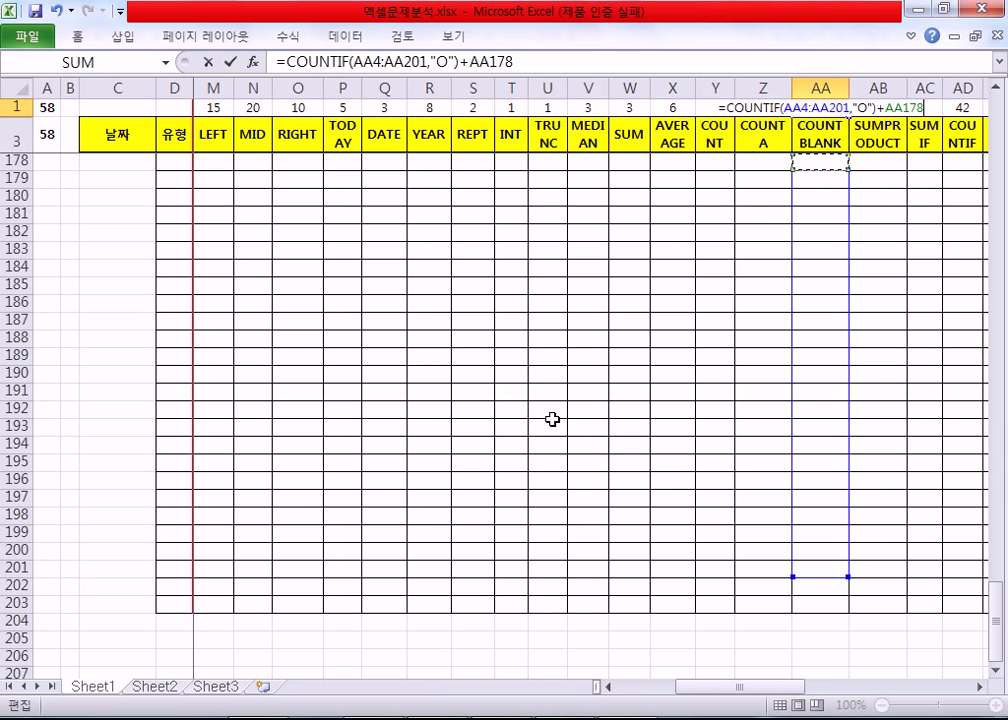
key(Escape)
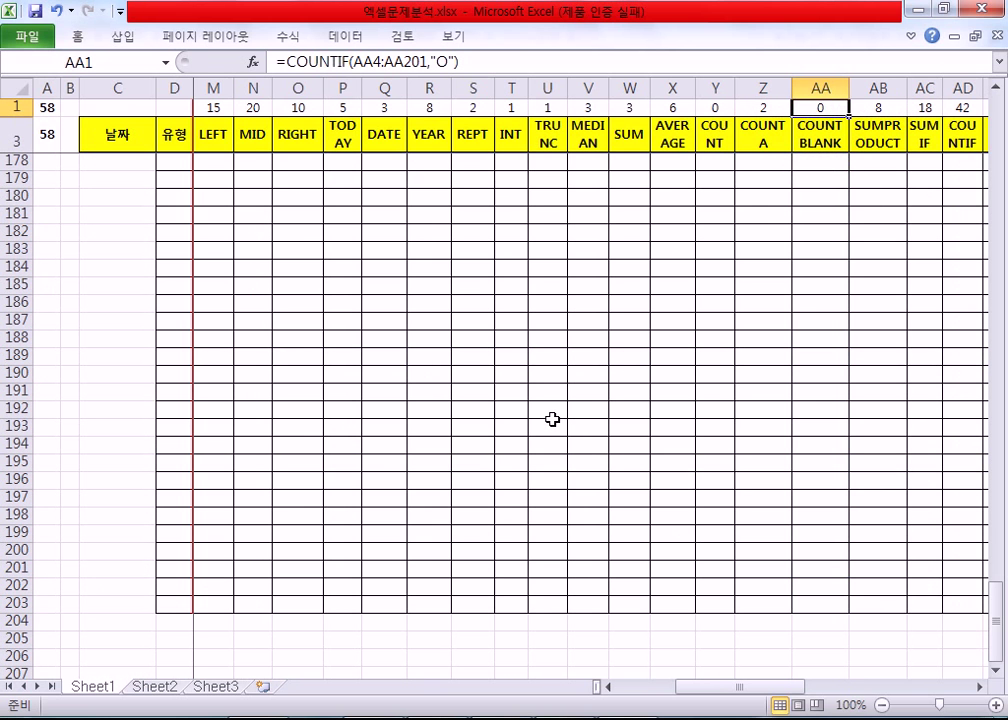
Reinspect the formulas in AA1, Z1 and Y1 without editing them
key(F2)
key(Escape)
key(Left)
key(F2)
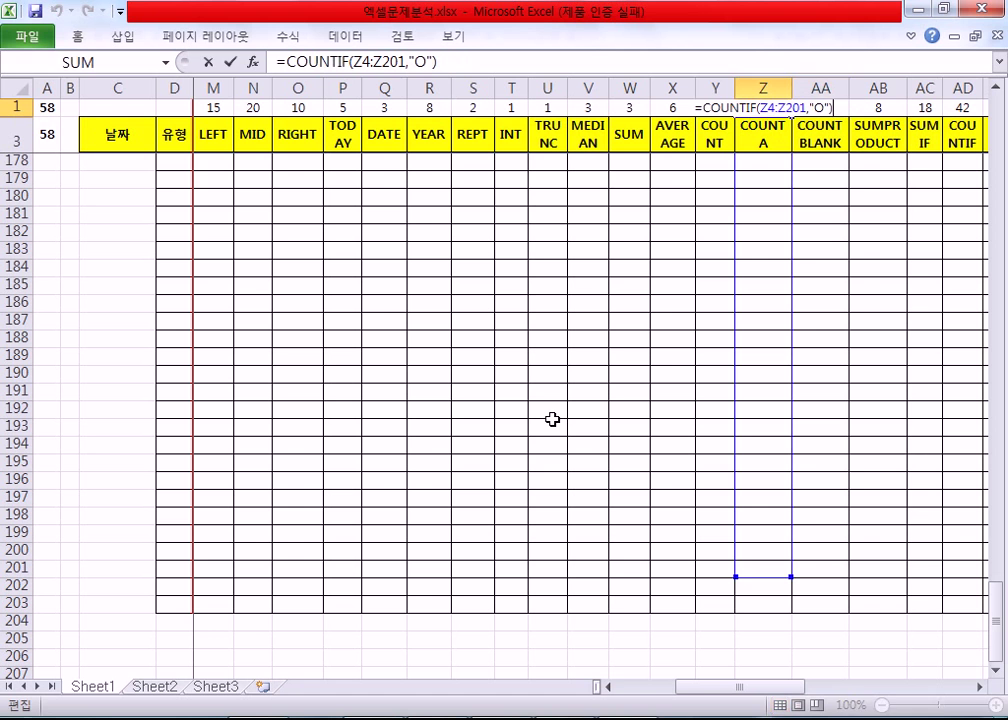
key(Escape)
key(Left)
key(F2)
key(Escape)
Return to E1 and open its COUNTIF formula for editing
key(Left)
key(Left)
key(Left)
key(Left)
key(ctrl+Left)
key(Left)
key(Left)
key(Right)
key(Right)
key(F2)
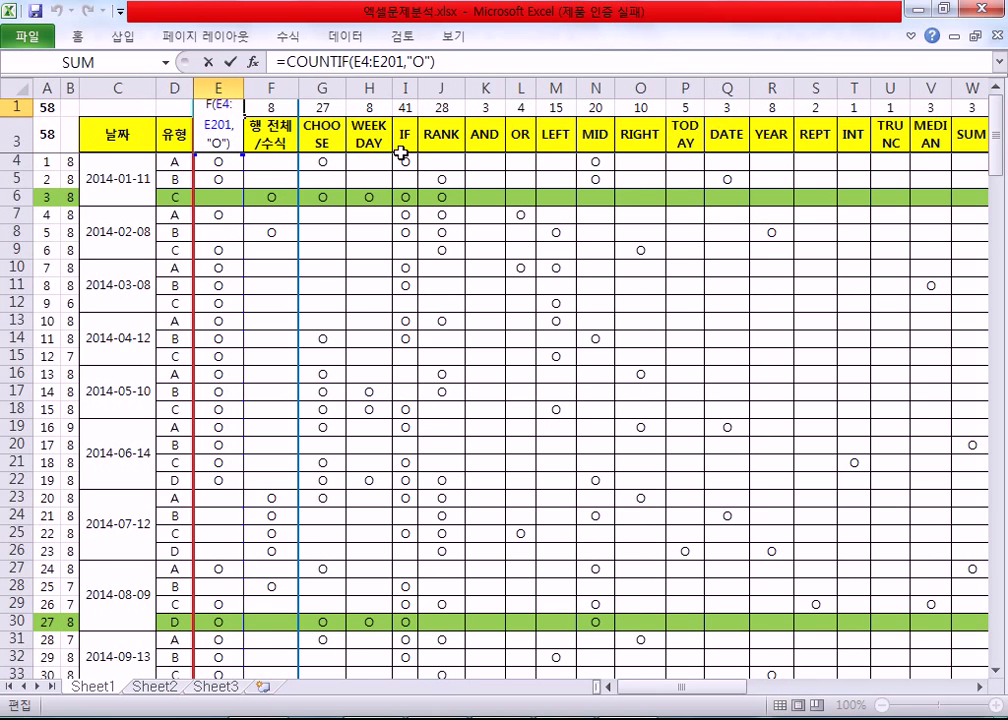
Extend E1's COUNTIF range down to row 203 and confirm the formula
scroll(553, 331, down, 14)
scroll(344, 273, down, 20)
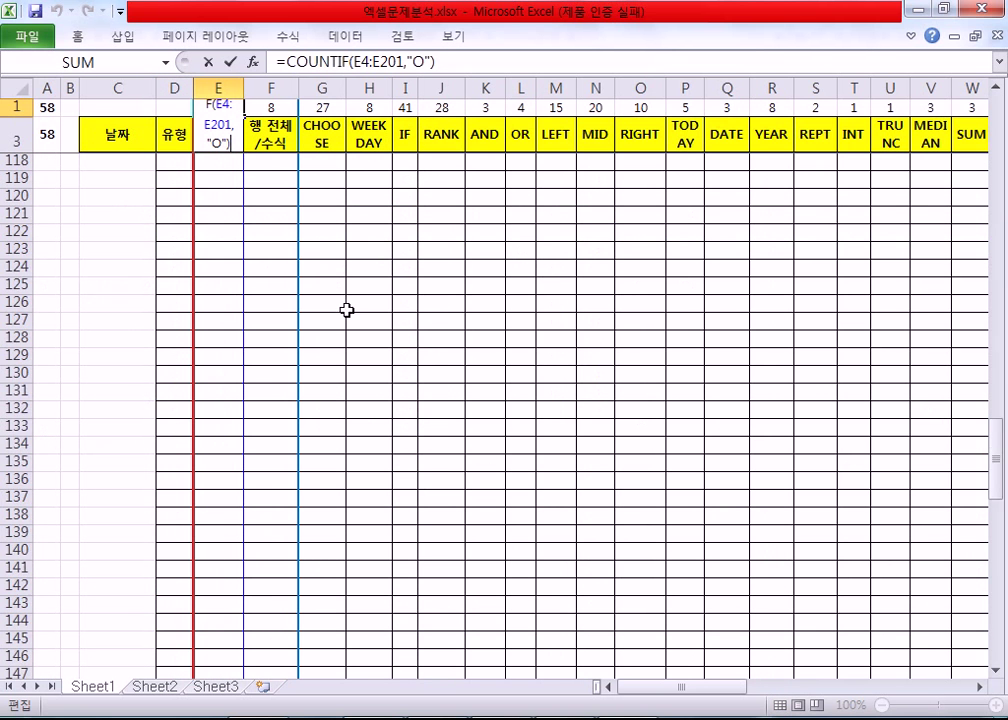
scroll(338, 316, down, 6)
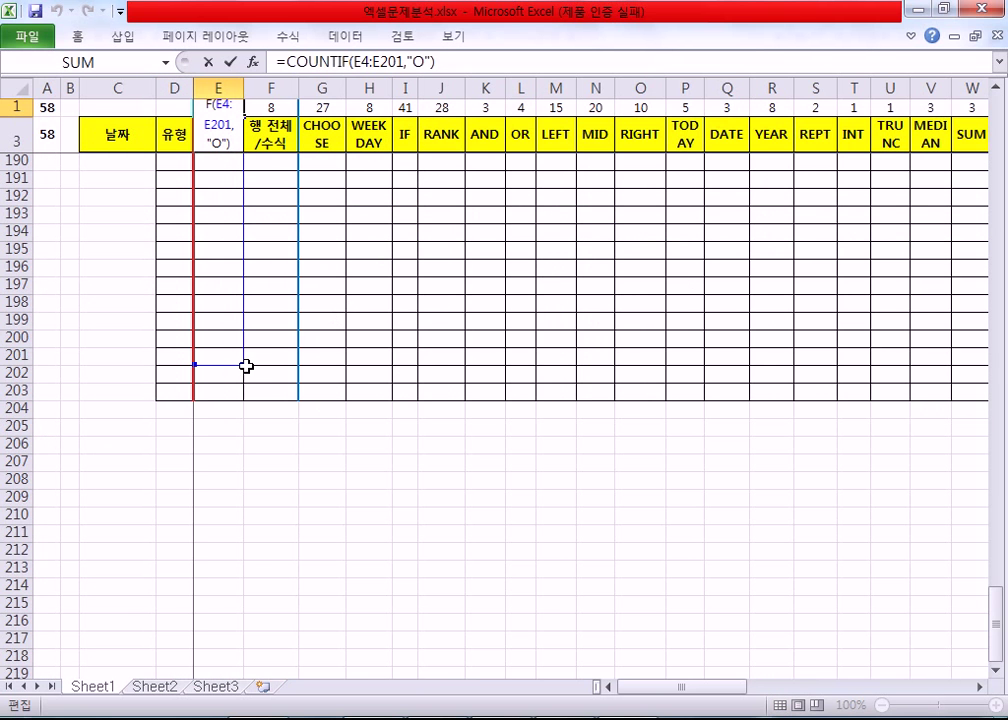
drag(240, 370, 241, 394)
key(Return)
Select the row-1 tallies from E1 across to BB1
click(210, 104)
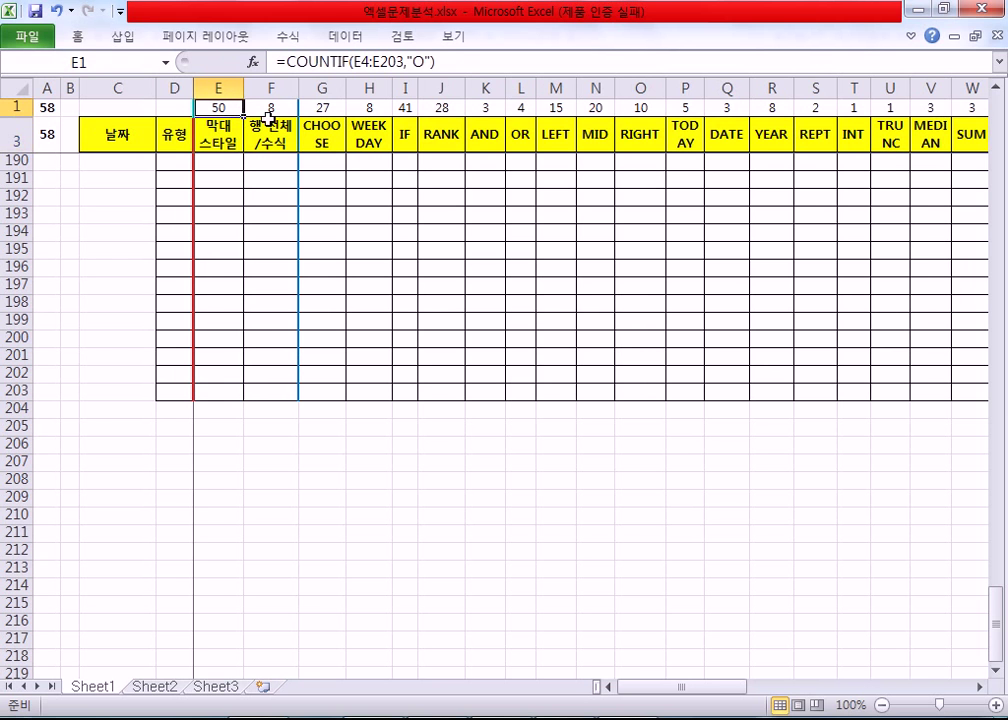
scroll(326, 160, up, 7)
key(shift+Right)
key(shift+Right)
key(shift+Right)
key(shift+Right)
key(shift+Right)
key(shift+Right)
key(shift+Right)
key(shift+Right)
key(shift+Right)
key(shift+Right)
key(shift+Right)
key(shift+Right)
key(shift+Right)
key(shift+Right)
key(shift+Right)
key(shift+Right)
key(shift+Right)
key(shift+Right)
key(shift+Right)
key(shift+Right)
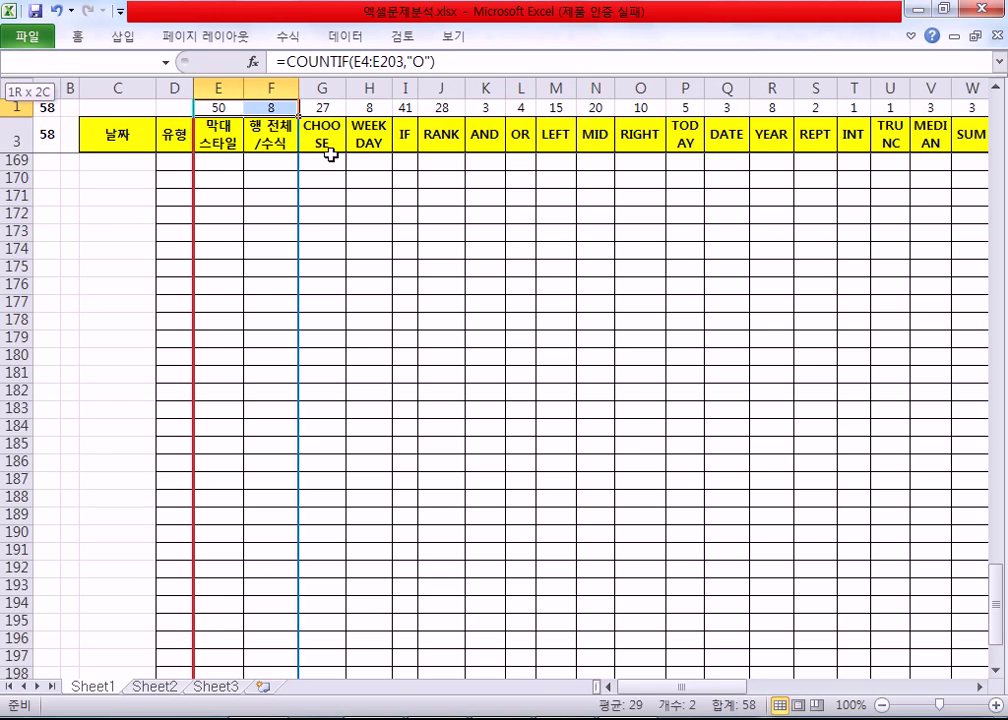
key(shift+Right)
key(shift+Right)
key(shift+Right)
key(shift+Right)
key(shift+Right)
key(shift+Right)
key(shift+Right)
key(shift+Right)
key(shift+Right)
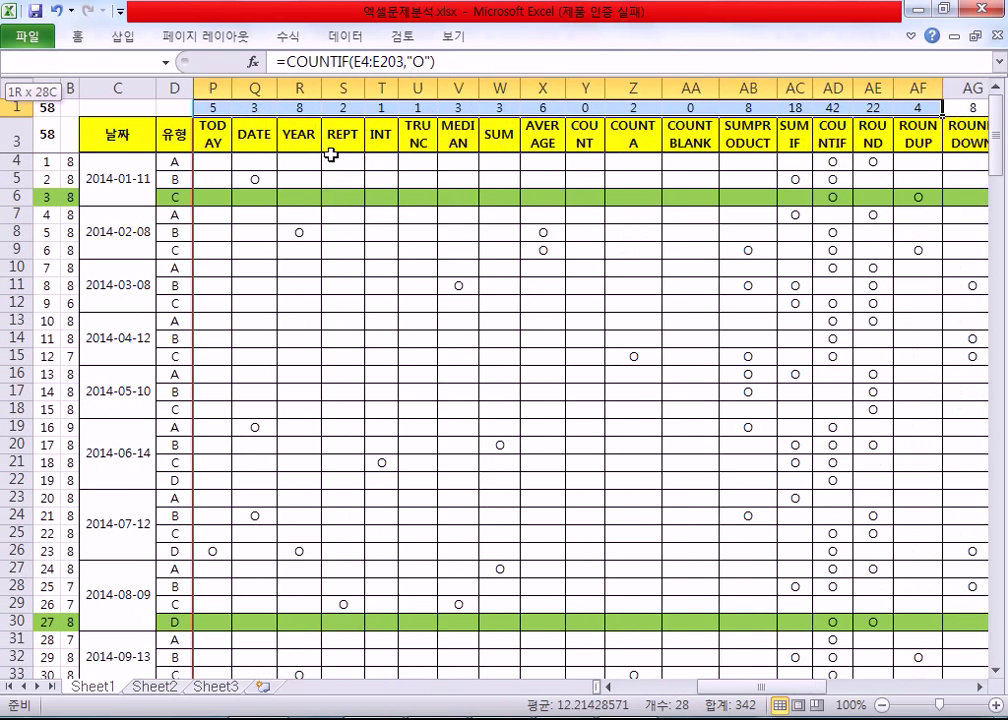
key(shift+Right)
key(shift+Right)
key(shift+Right)
key(shift+Right)
key(shift+Right)
key(shift+Right)
key(shift+Right)
key(shift+Right)
key(shift+Right)
key(shift+Right)
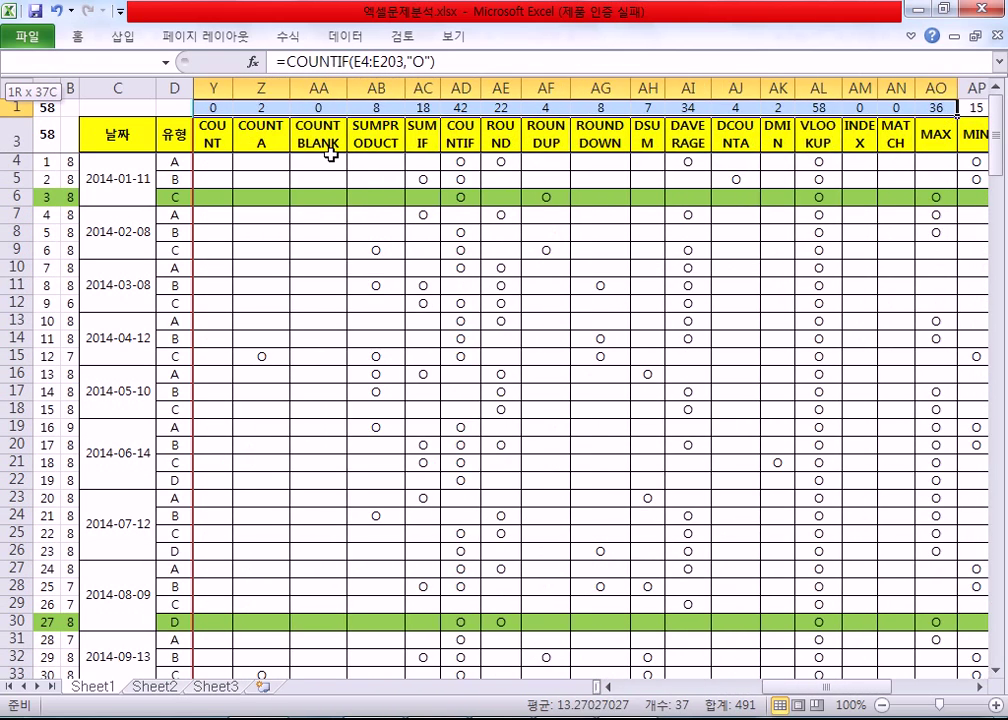
key(shift+Right)
key(shift+Right)
key(shift+Right)
key(shift+Right)
key(shift+Right)
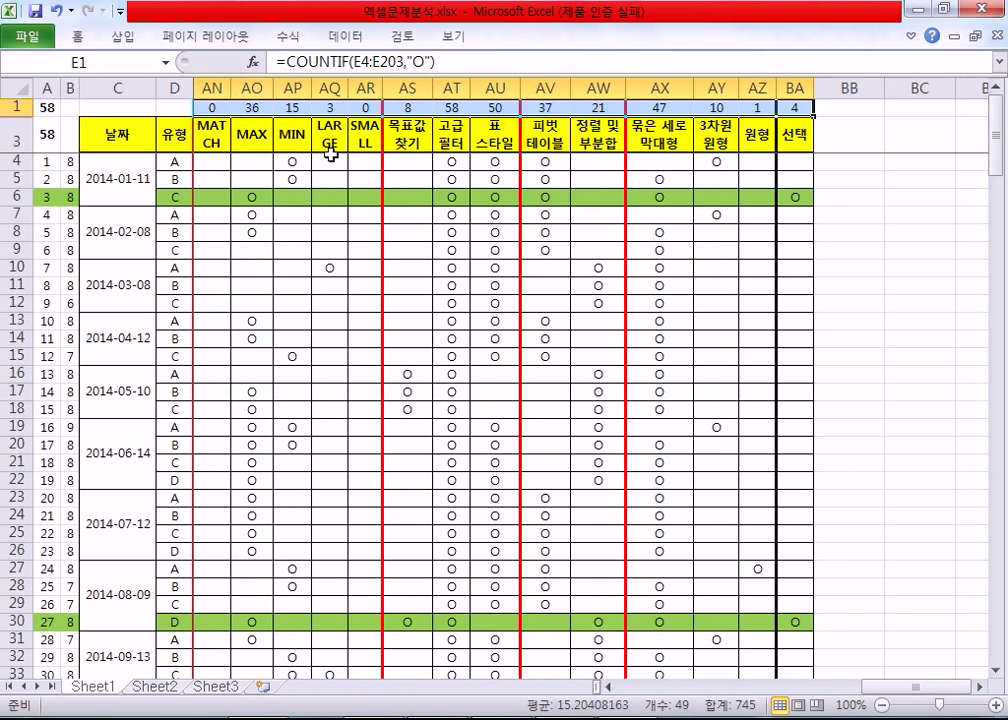
key(F2)
key(ctrl+Return)
key(Right)
key(Right)
key(Right)
key(Right)
key(Right)
key(Right)
key(Right)
key(Right)
key(Right)
key(Right)
key(Right)
key(Right)
key(Right)
key(Right)
key(Right)
key(Right)
key(Right)
key(Right)
key(Right)
key(Right)
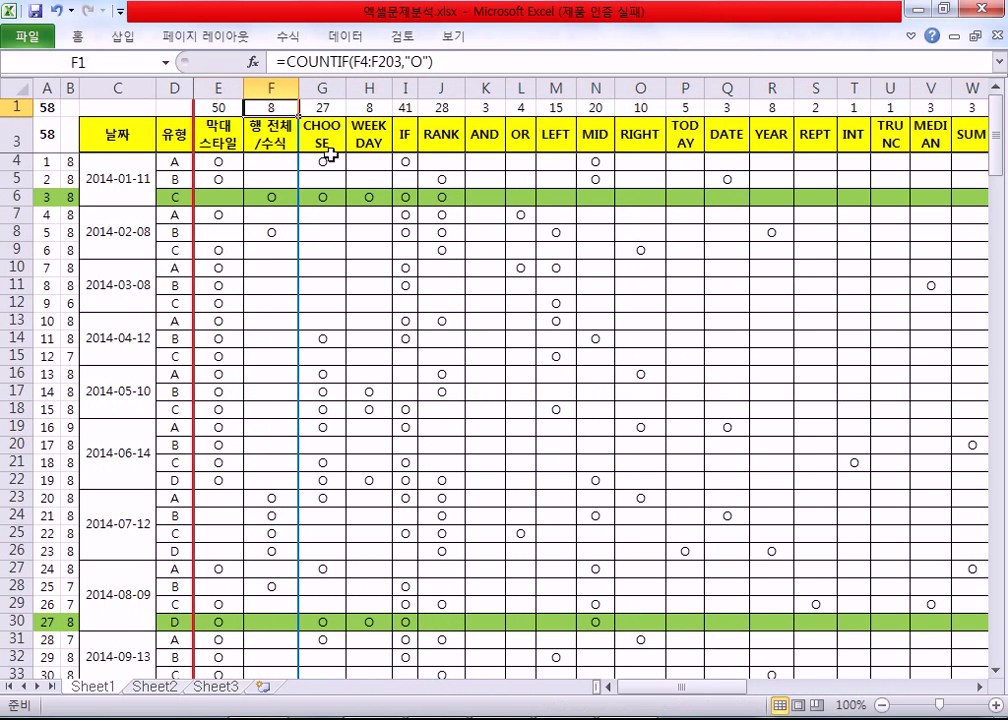
key(Right)
key(Right)
key(Right)
key(Right)
key(Right)
key(Right)
key(Right)
key(Right)
key(Right)
key(Right)
key(Right)
key(Right)
key(Right)
key(Right)
key(Right)
key(Right)
key(Right)
key(Right)
key(Right)
key(Right)
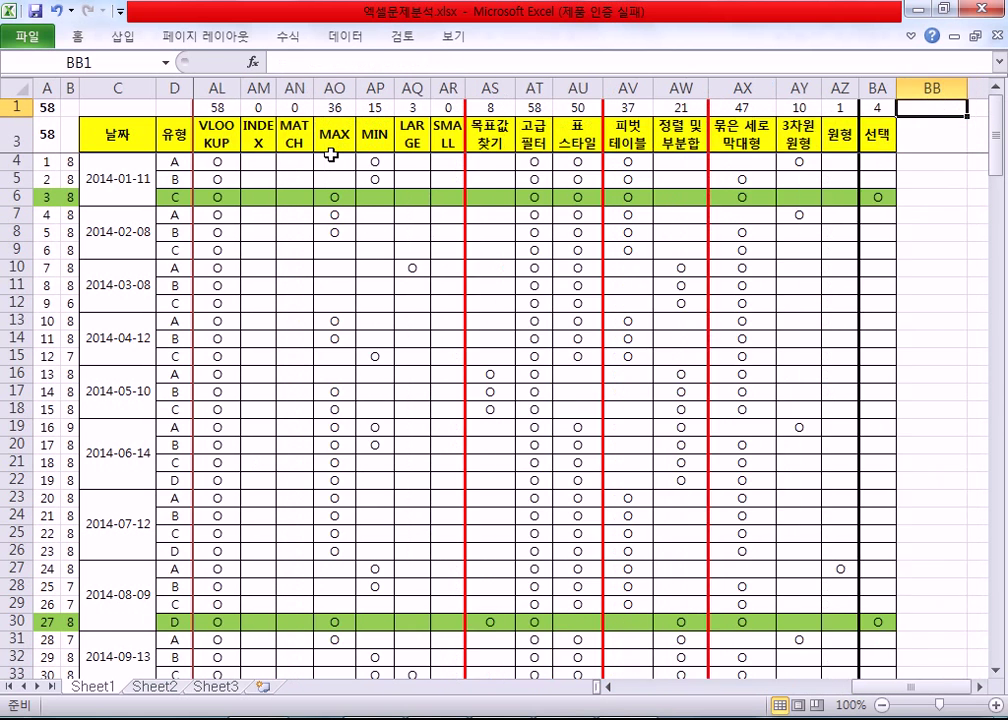
key(Left)
key(Left)
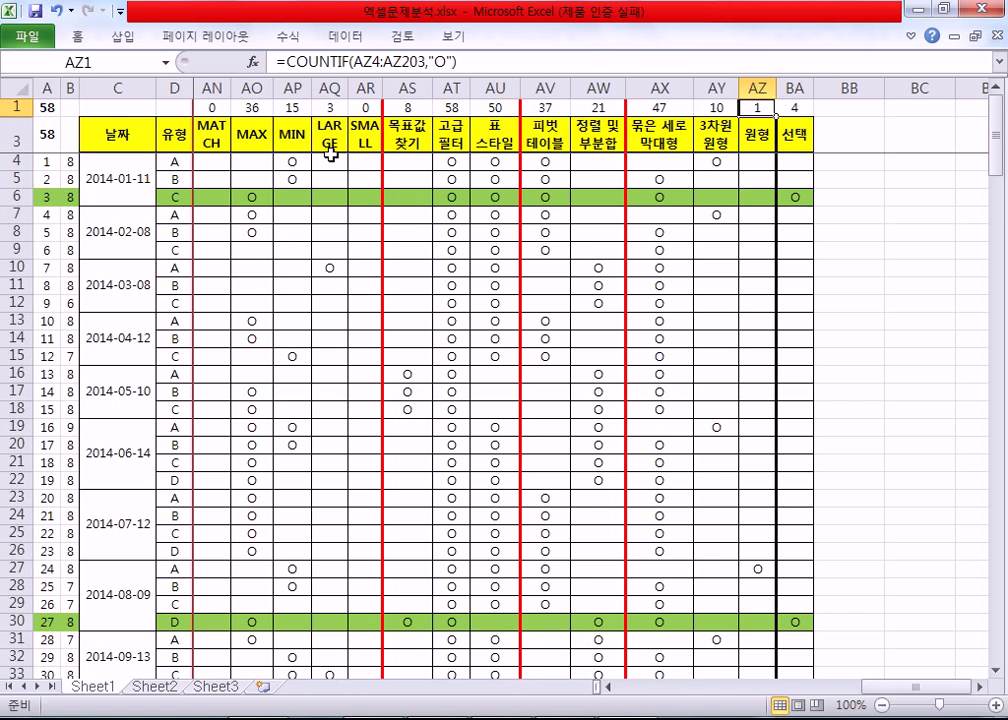
key(Left)
key(Left)
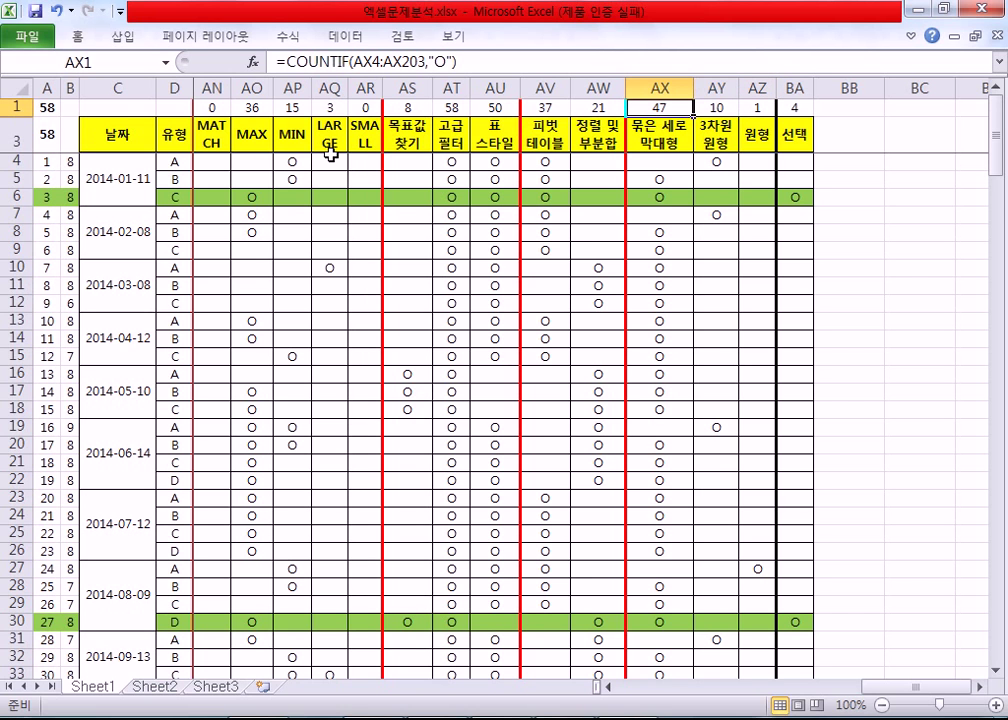
key(Right)
key(Left)
key(Left)
key(Left)
key(Right)
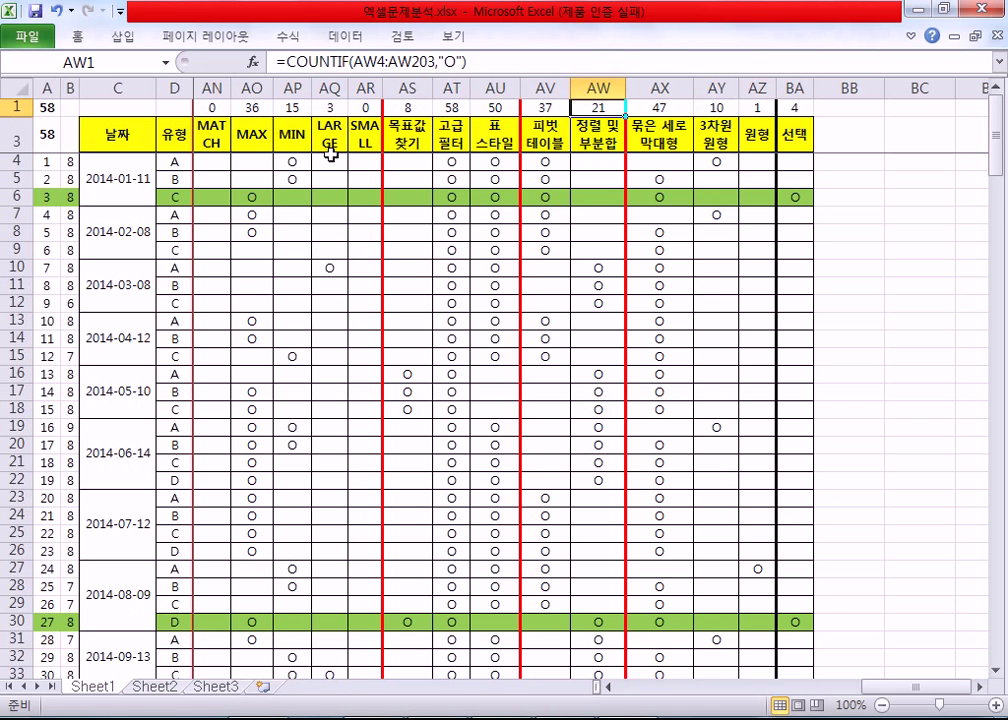
key(Left)
key(Left)
key(Left)
key(Left)
key(Right)
key(Right)
key(Left)
key(Left)
key(Right)
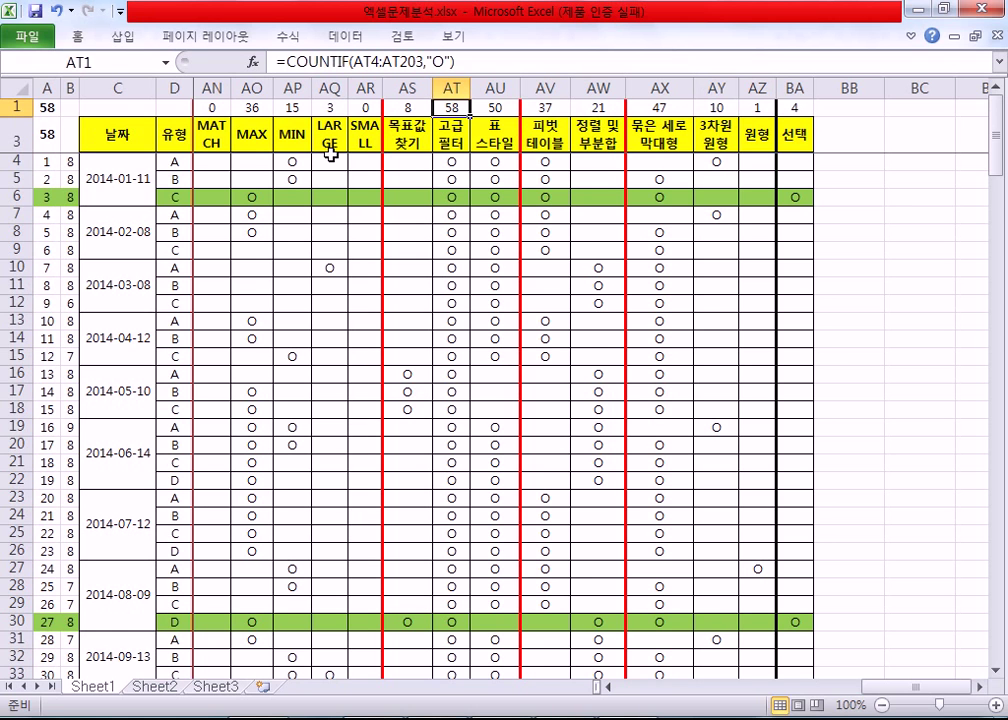
key(Right)
key(Left)
key(Left)
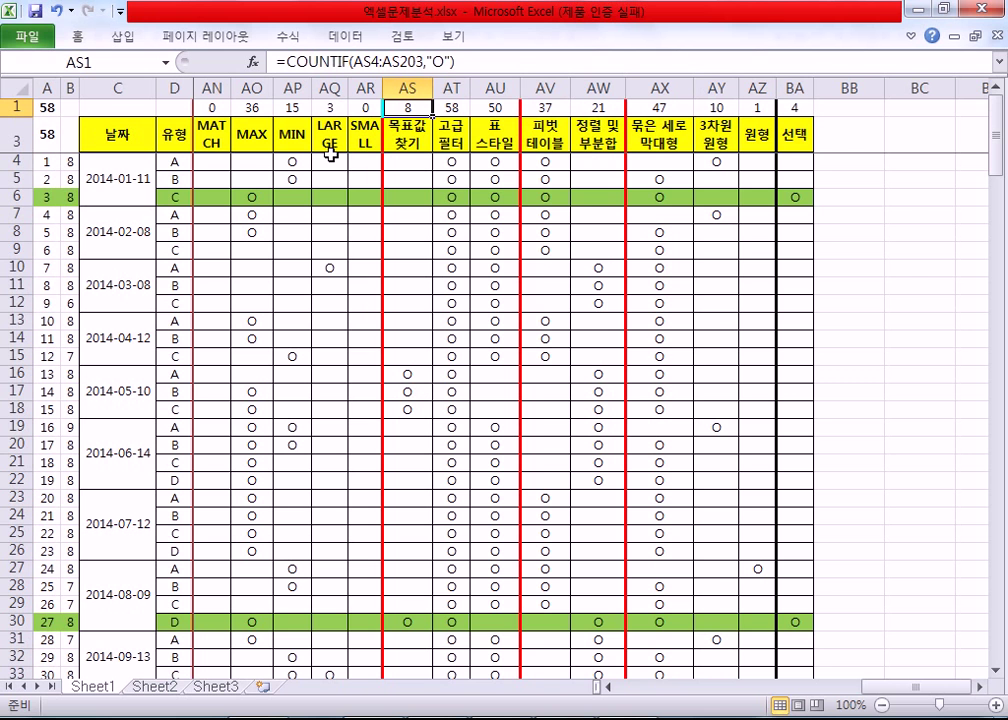
scroll(270, 270, down, 6)
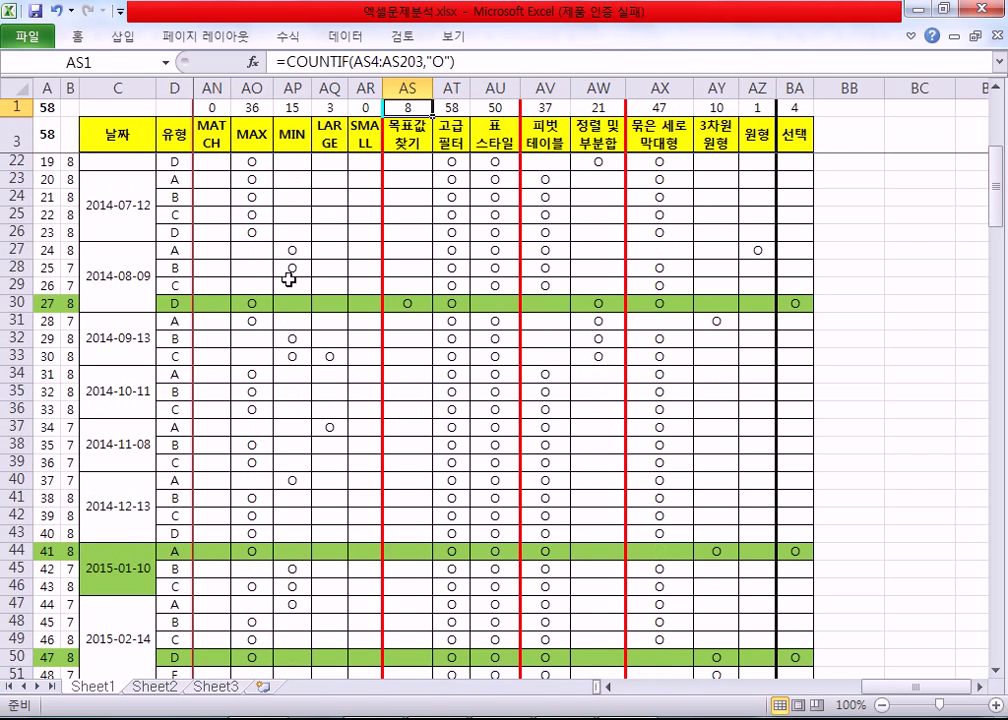
key(ctrl+Left)
scroll(280, 310, down, 4)
scroll(257, 321, down, 9)
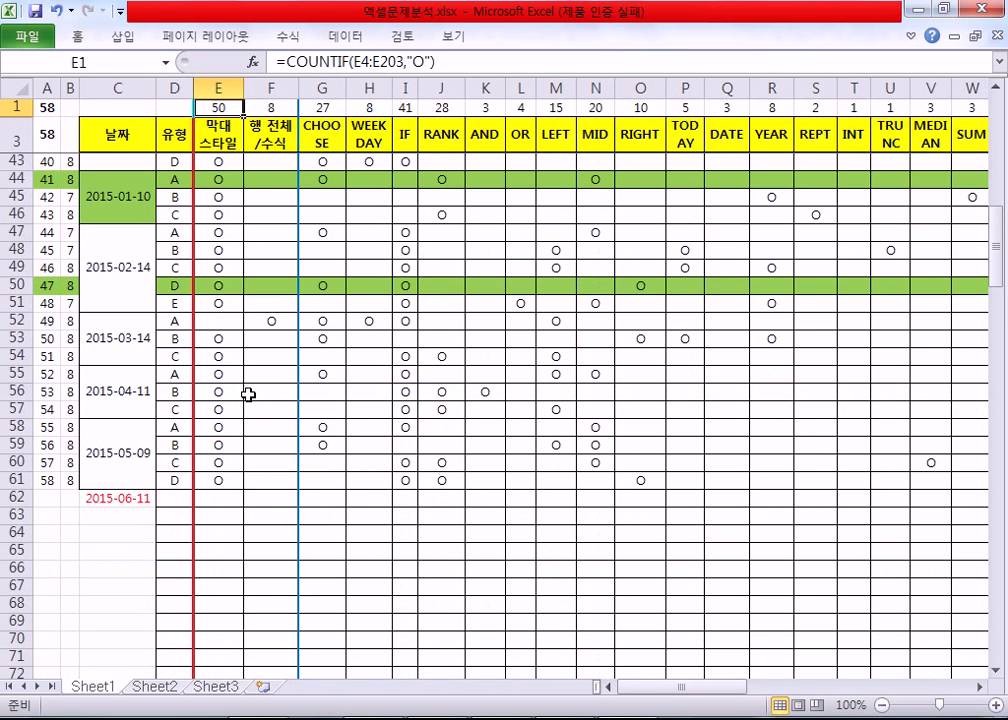
scroll(259, 411, up, 3)
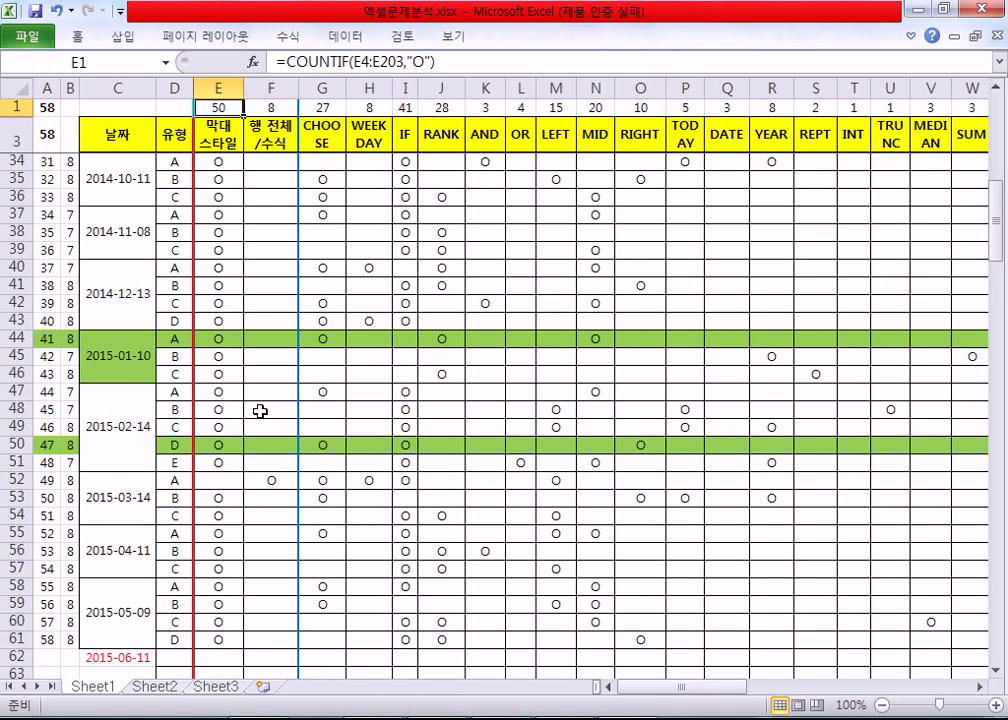
drag(652, 691, 878, 691)
scroll(781, 542, up, 3)
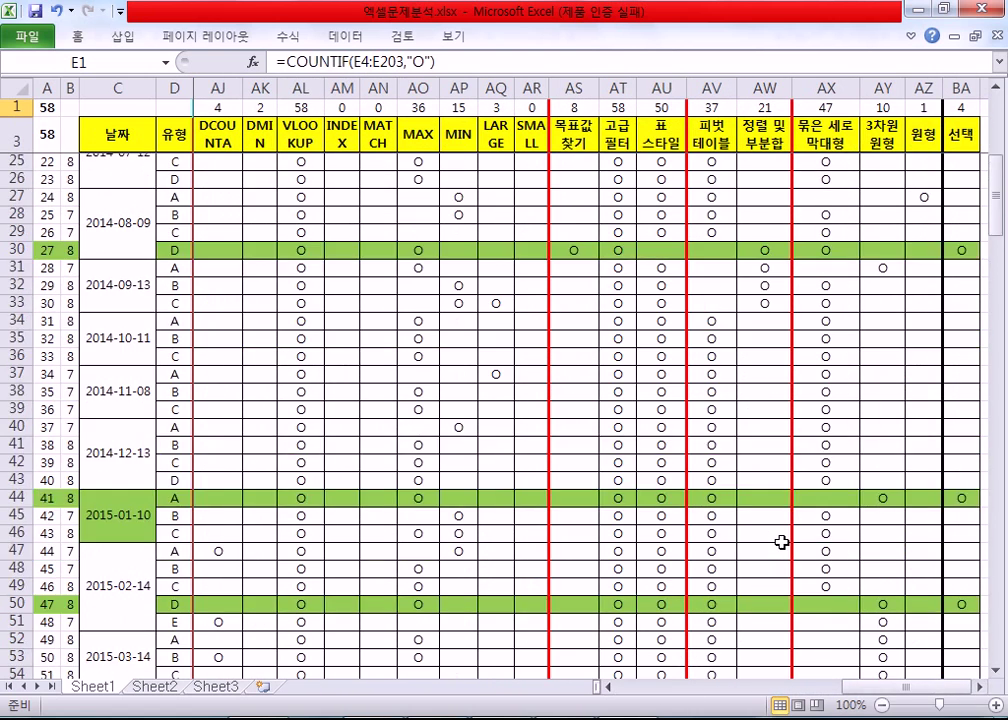
click(707, 131)
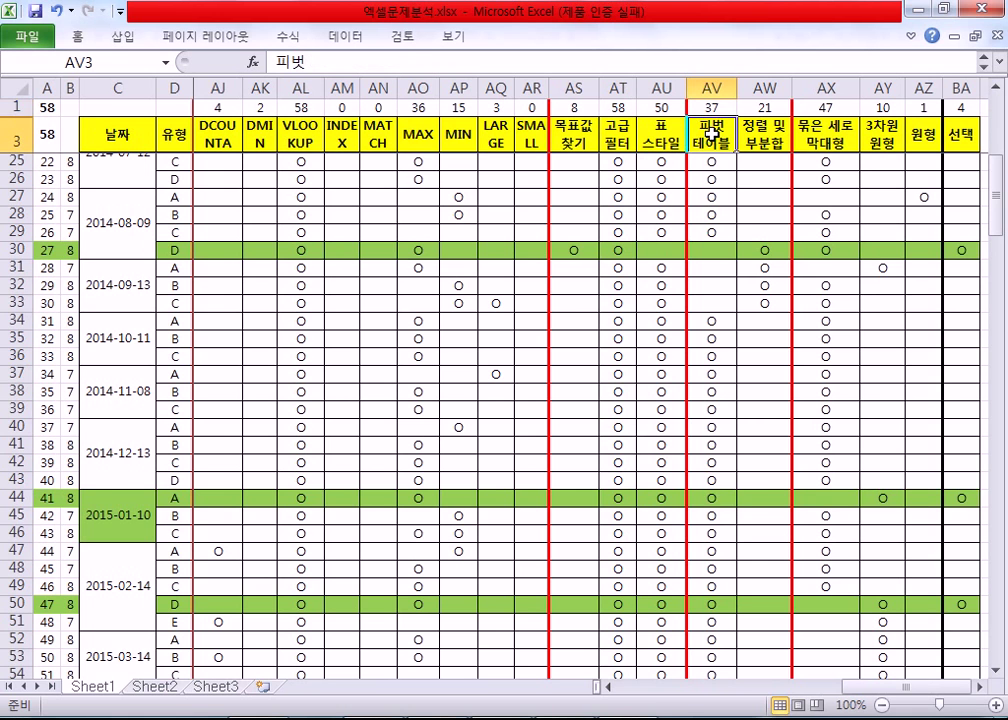
click(711, 88)
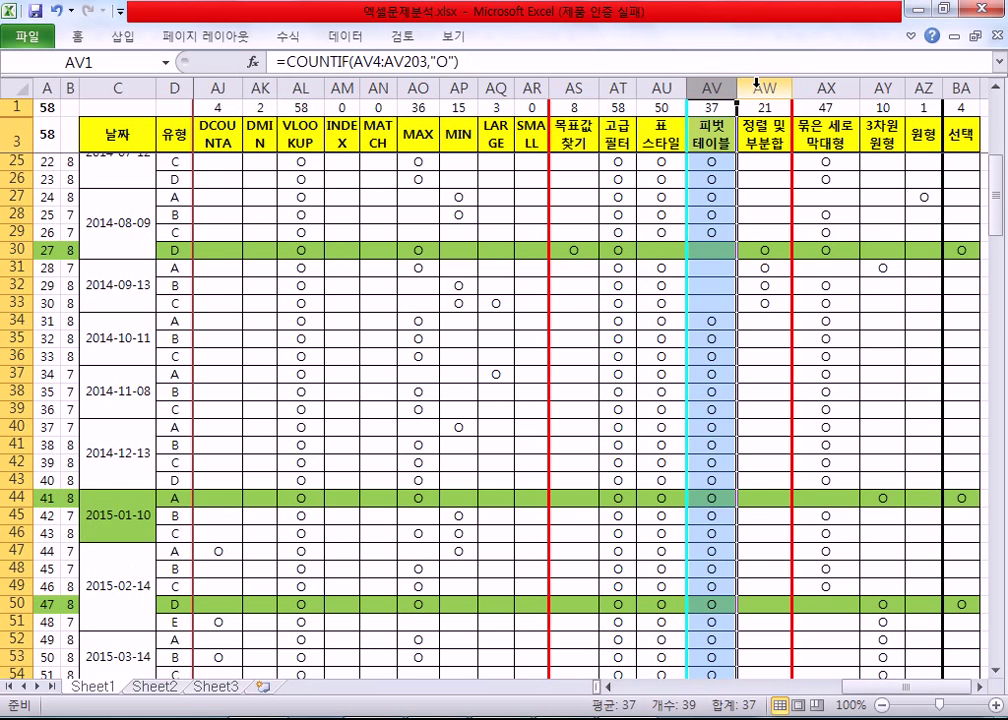
click(757, 86)
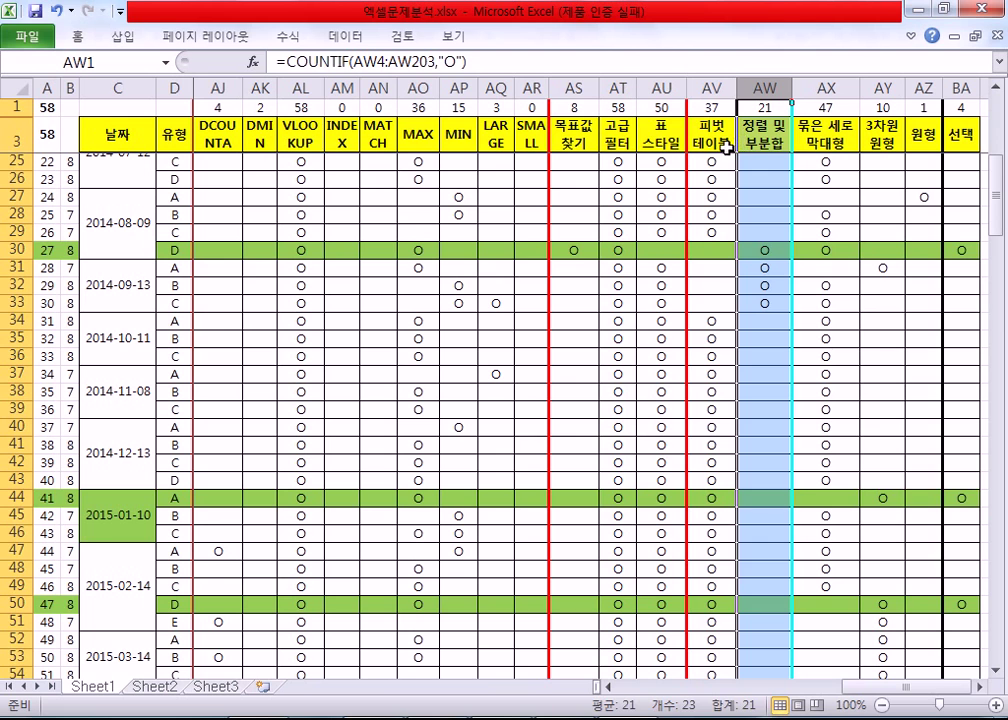
click(612, 178)
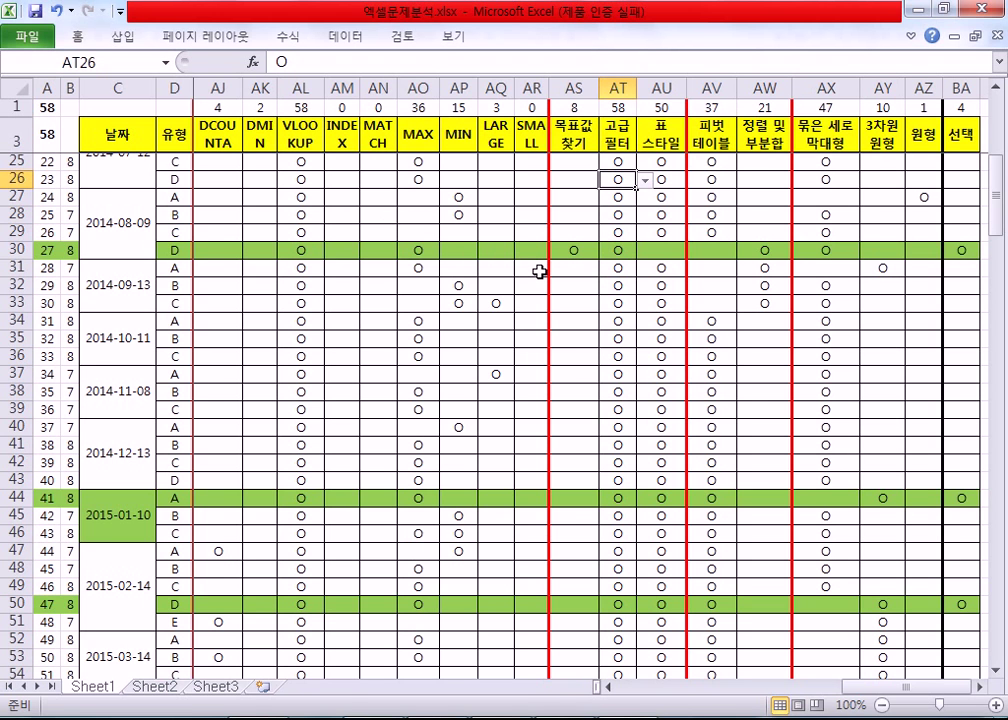
key(ctrl+Home)
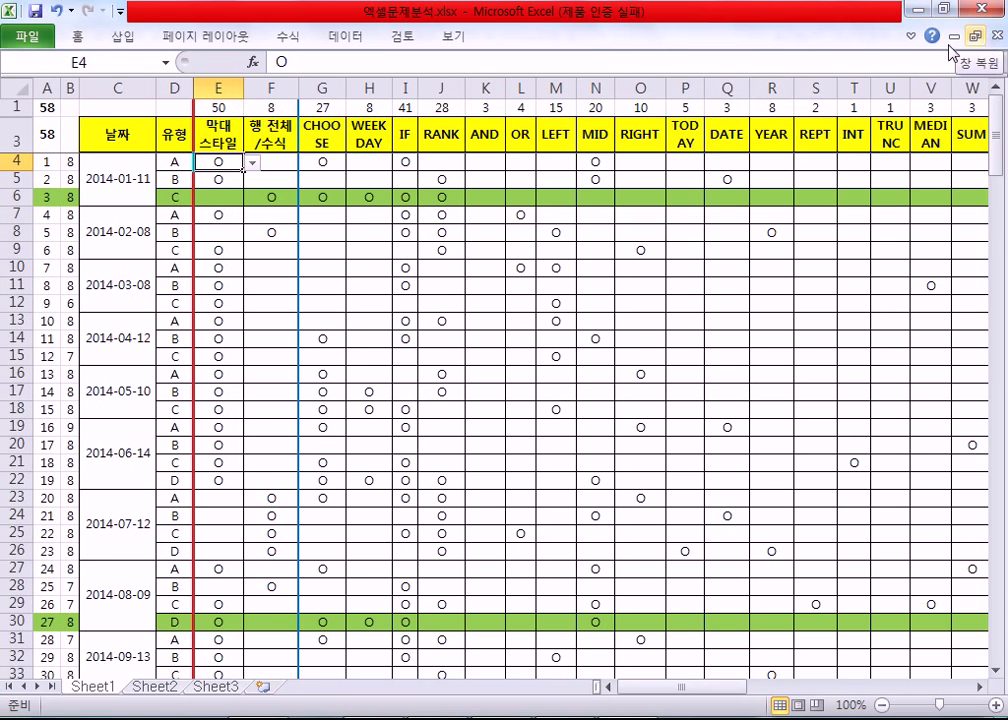
Pin the Excel ribbon open by double-clicking the Home tab
double_click(86, 45)
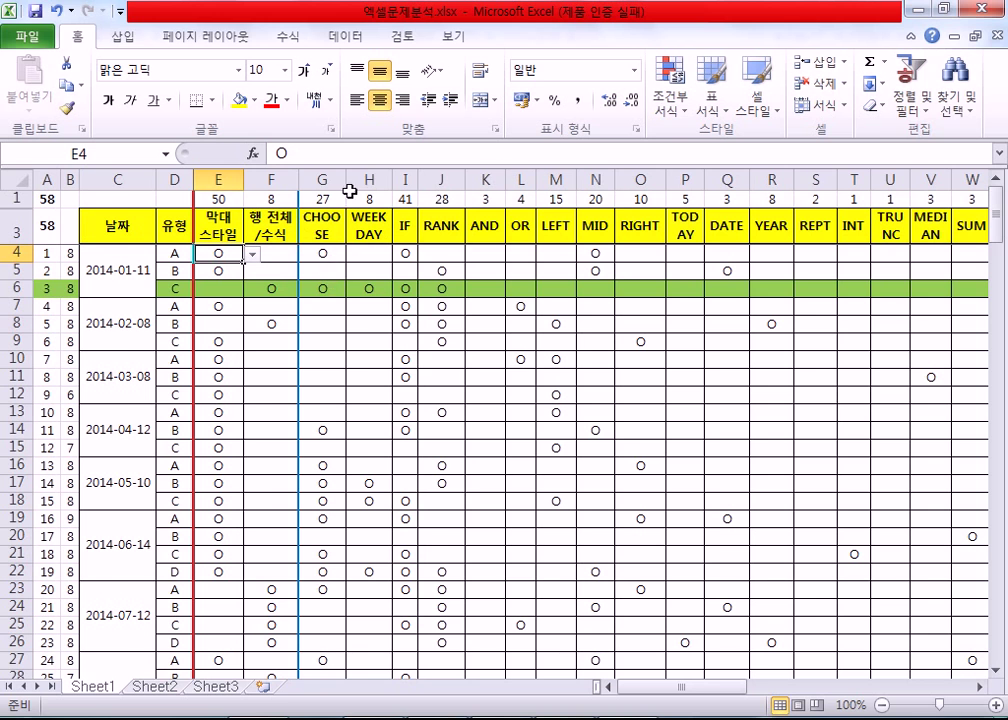
Close Excel and open ITQ문제분석.hwp, dismissing the newer-version warning
click(980, 9)
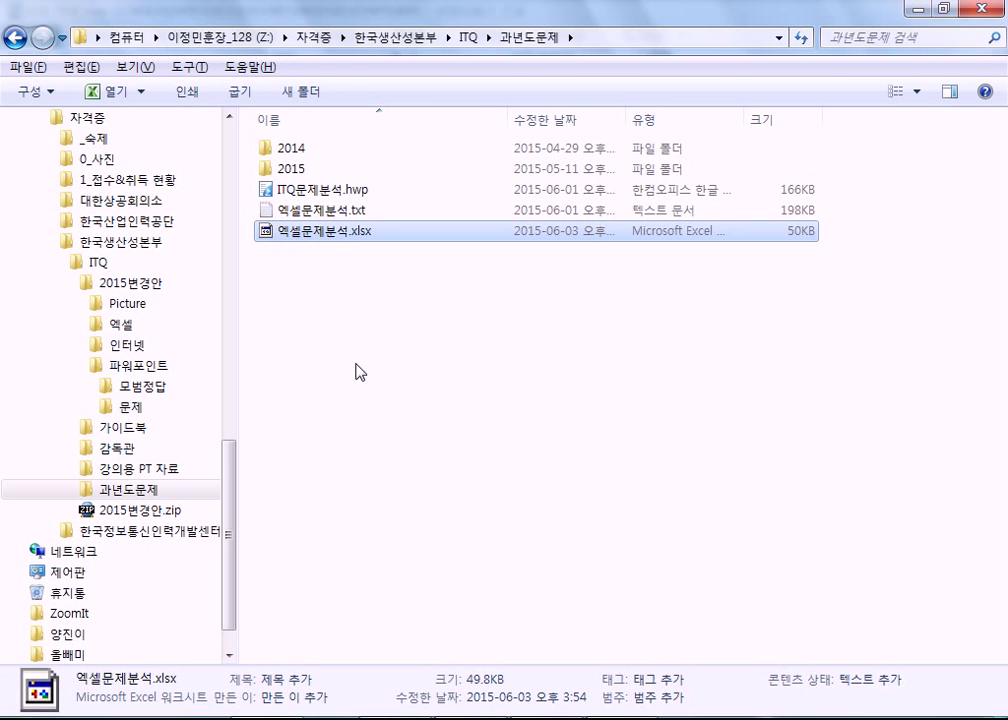
click(357, 371)
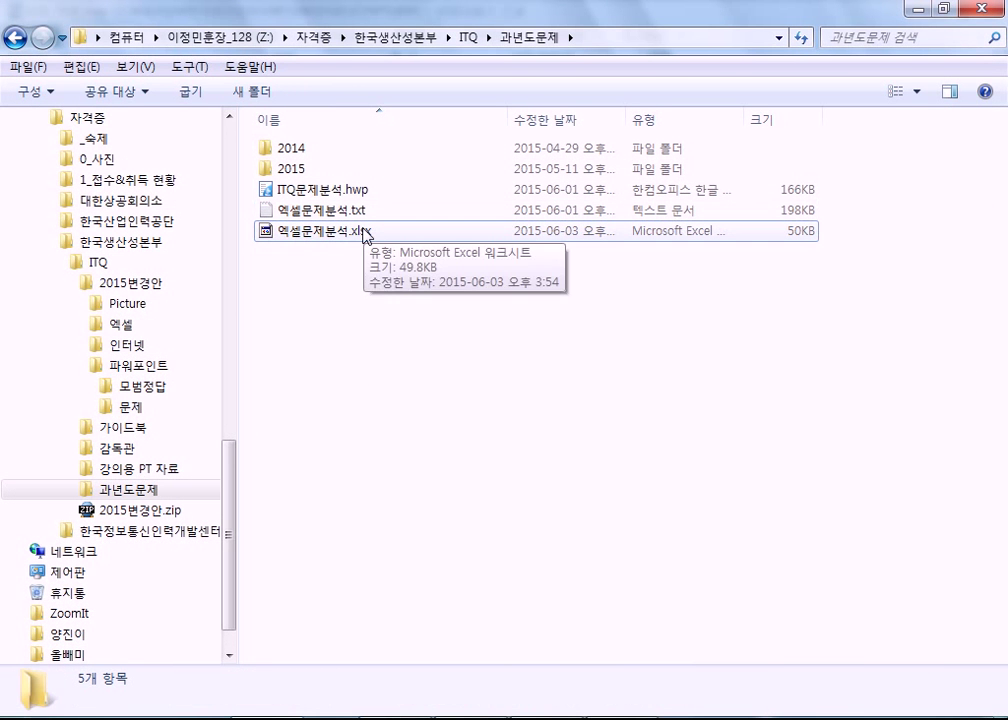
click(364, 235)
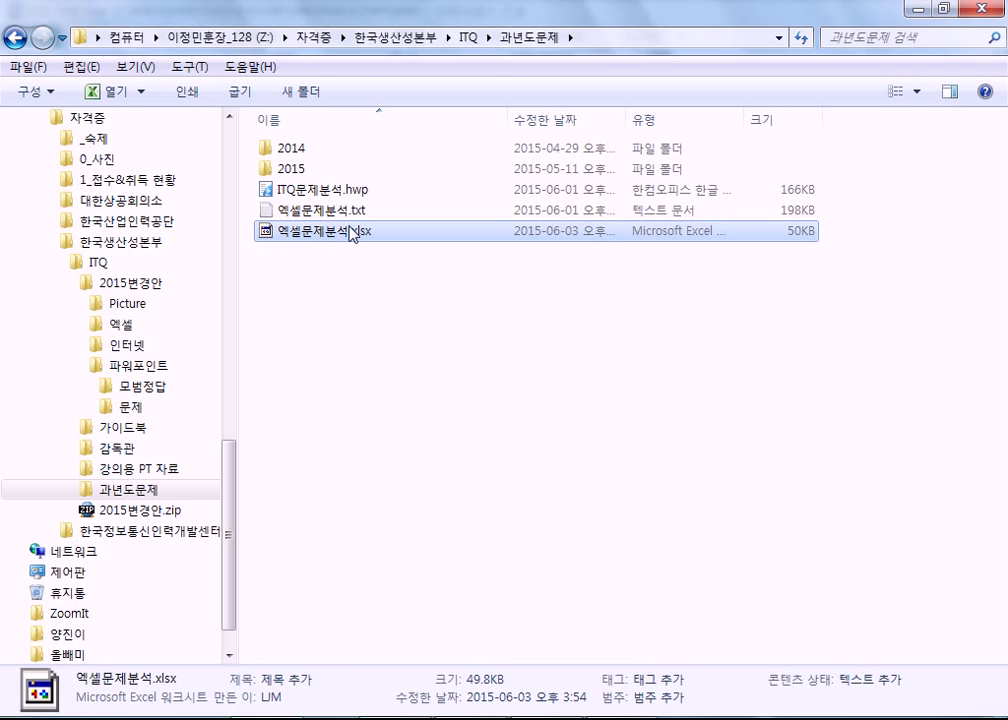
double_click(341, 193)
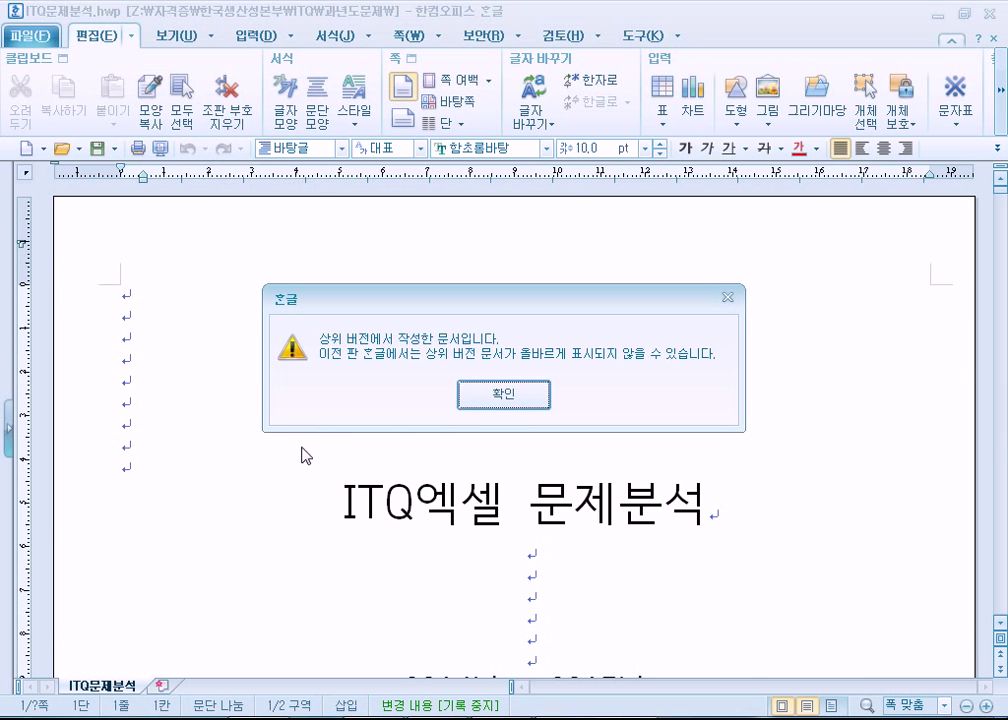
click(503, 395)
Read through the A형 and page 2 tasks, then switch to the 과년도문제 folder
scroll(427, 425, down, 20)
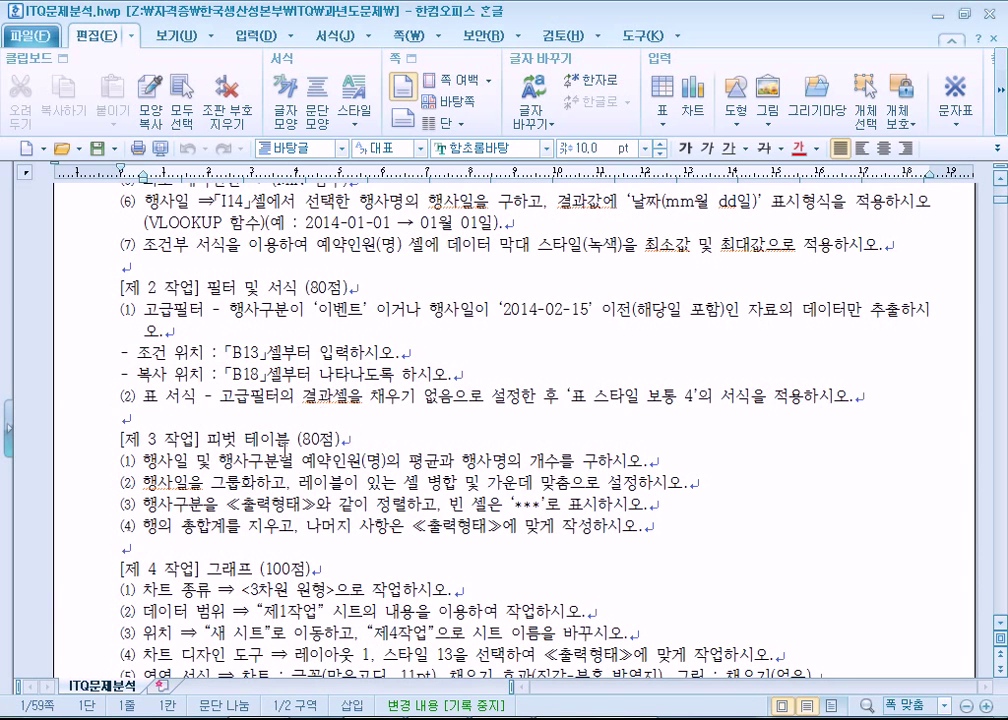
scroll(500, 400, up, 3)
scroll(500, 420, up, 5)
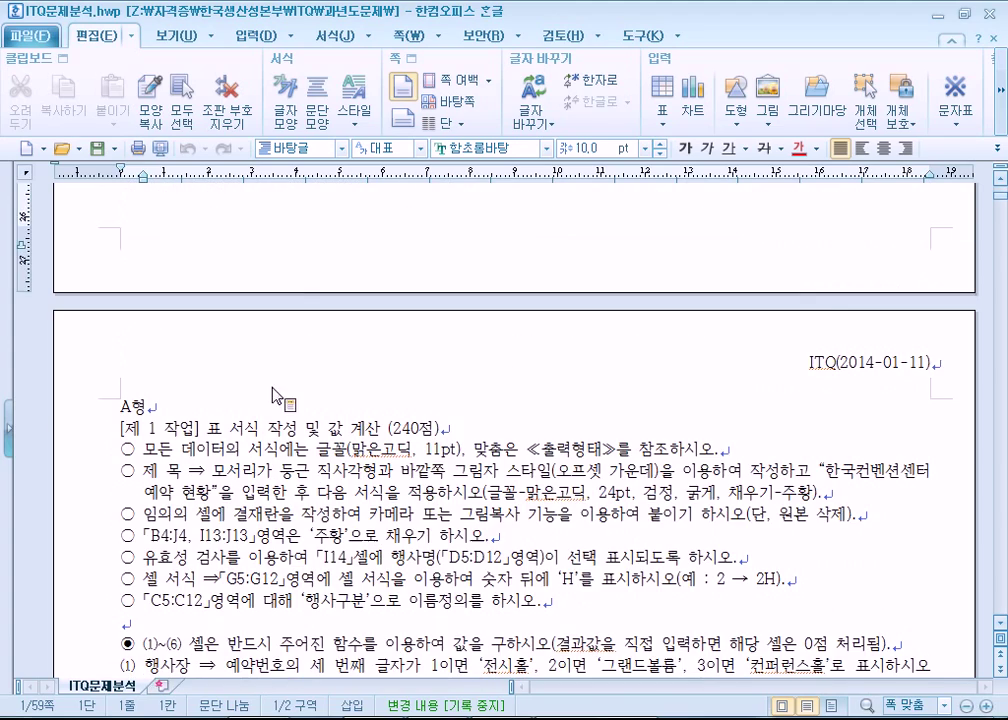
click(139, 430)
scroll(214, 494, down, 15)
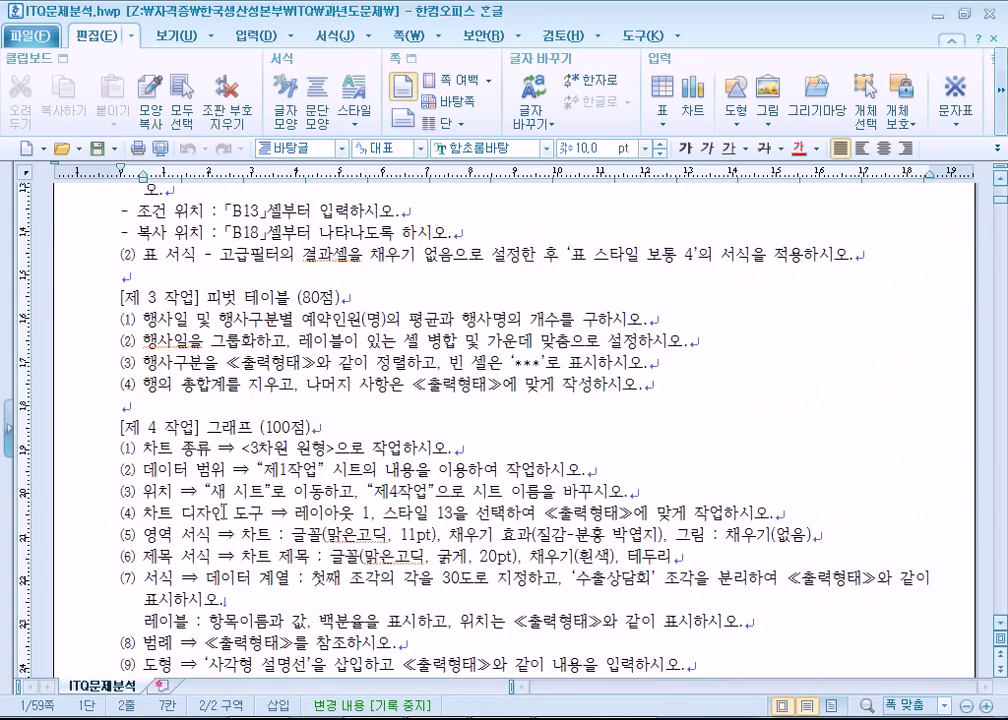
scroll(229, 519, down, 5)
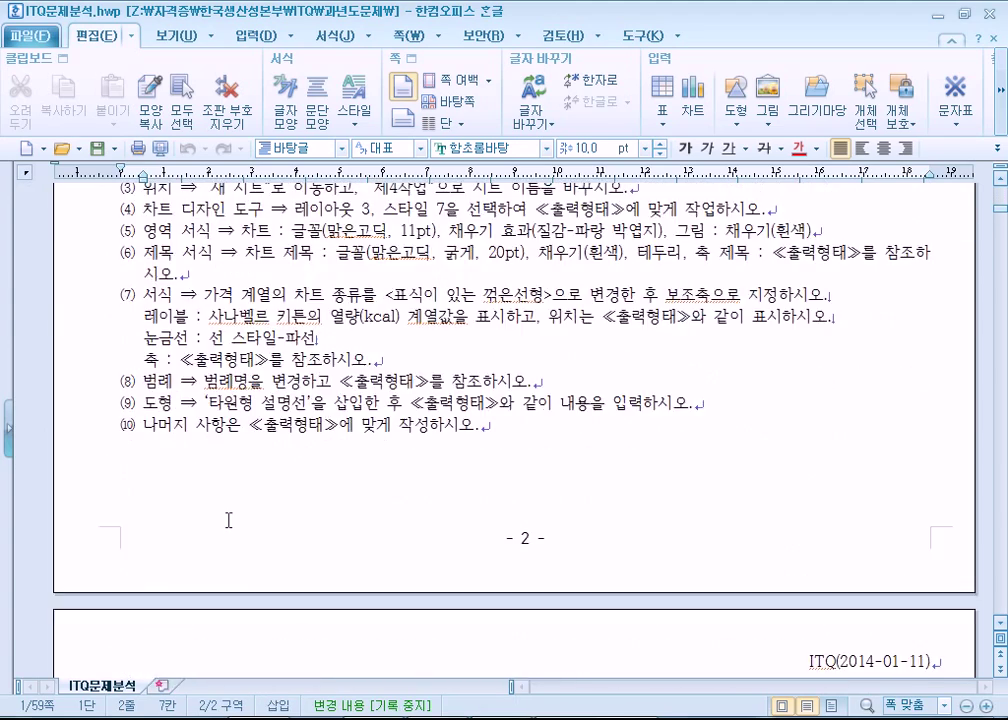
click(288, 403)
scroll(193, 437, down, 4)
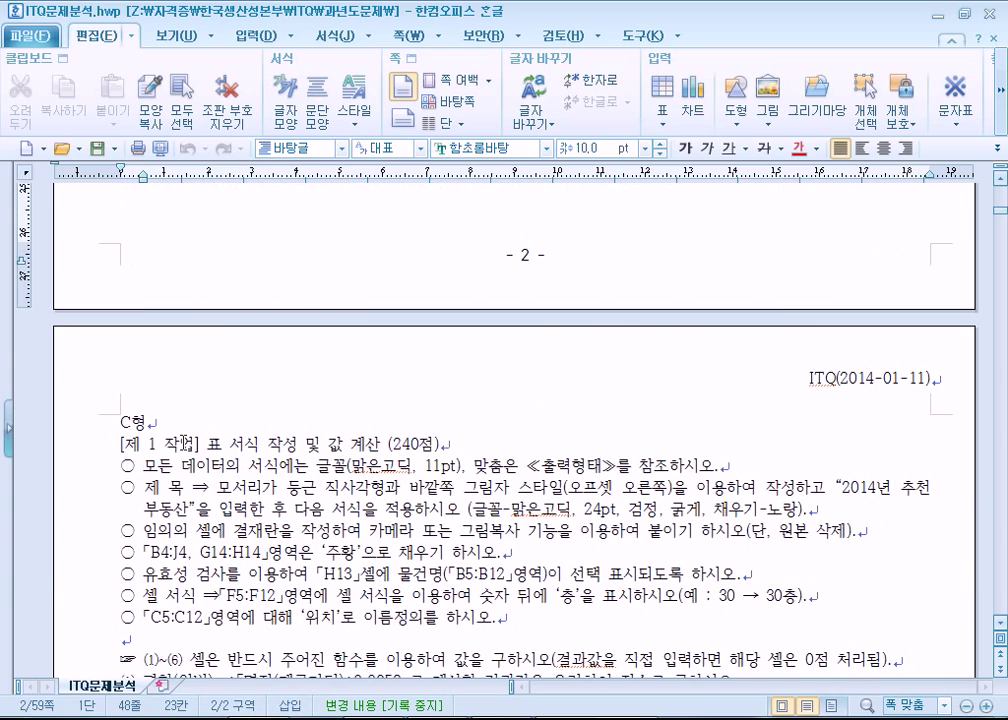
scroll(178, 466, down, 5)
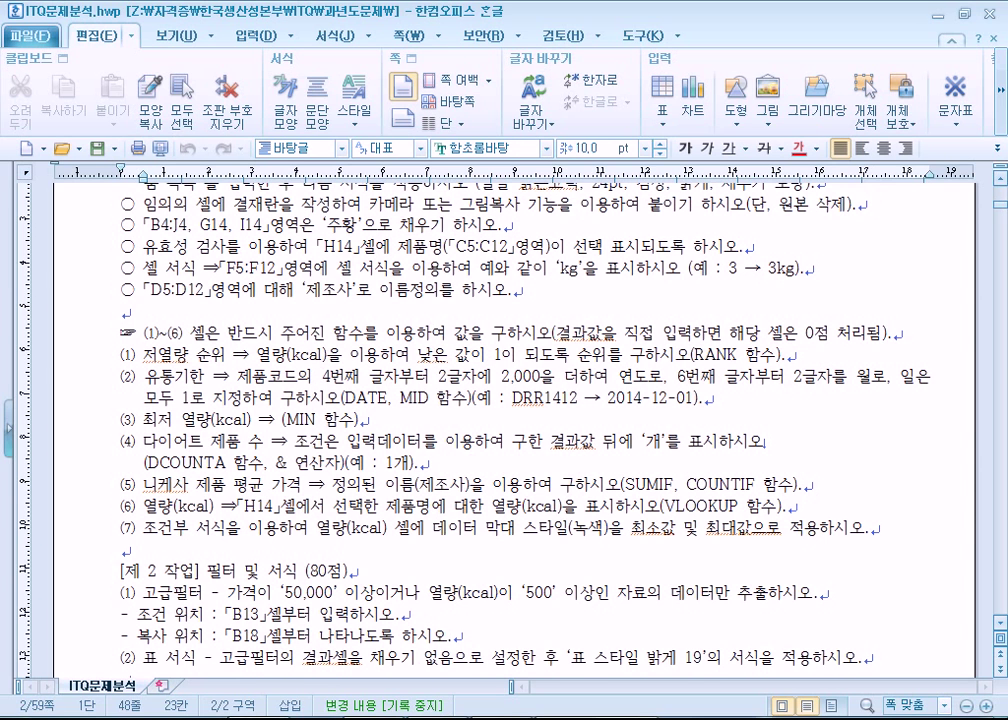
key(alt+Tab)
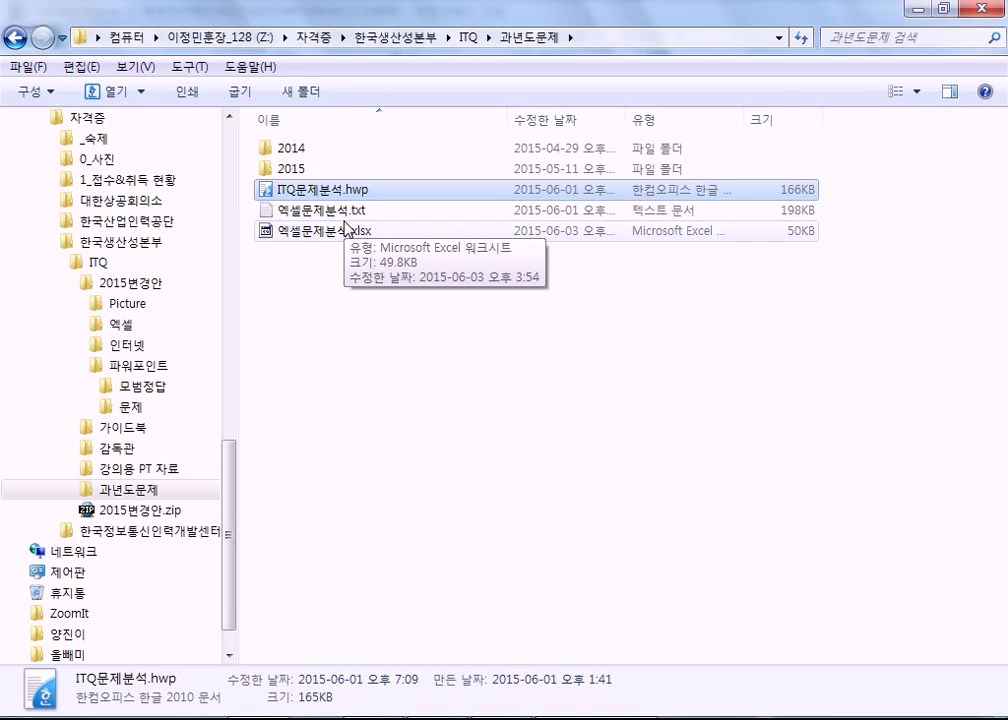
double_click(271, 231)
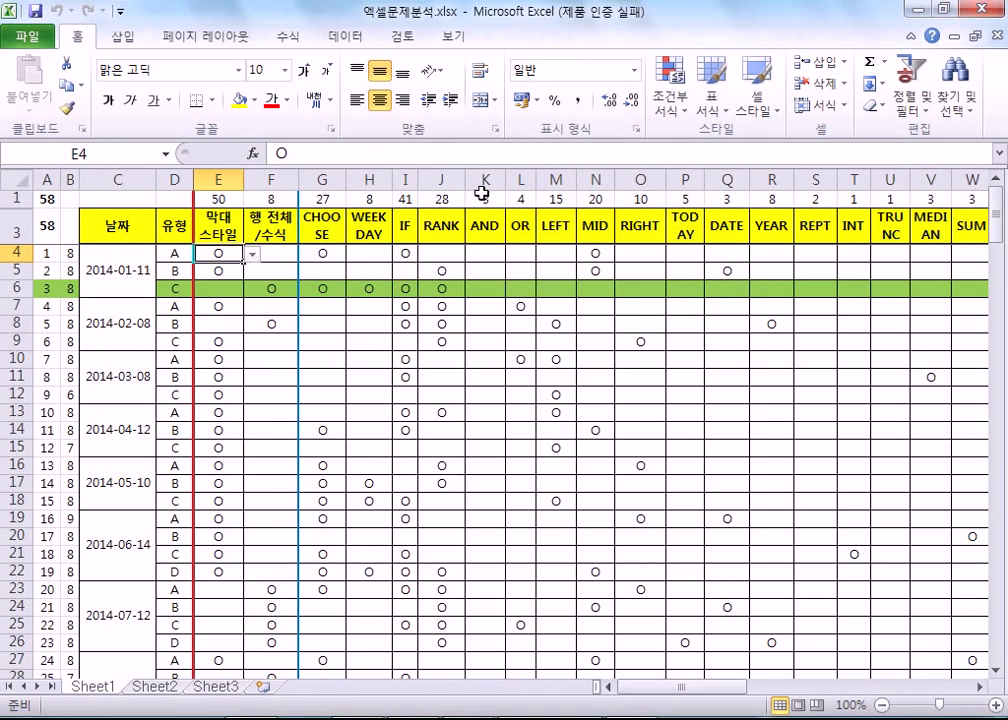
click(724, 157)
click(979, 9)
double_click(310, 209)
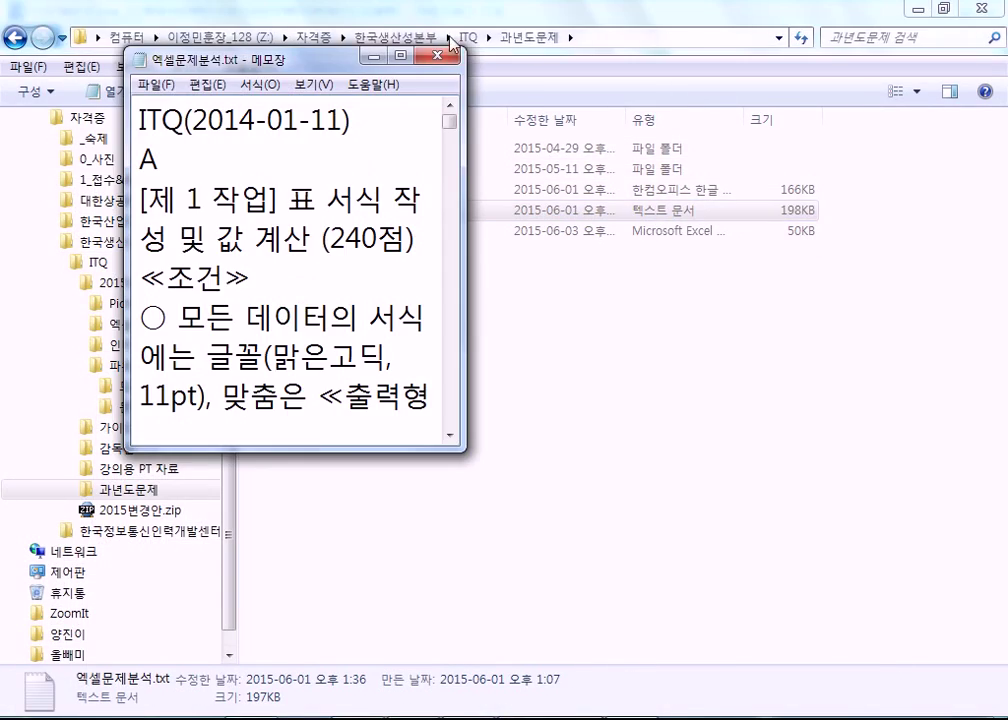
click(443, 57)
double_click(310, 189)
scroll(383, 468, down, 7)
scroll(383, 468, down, 20)
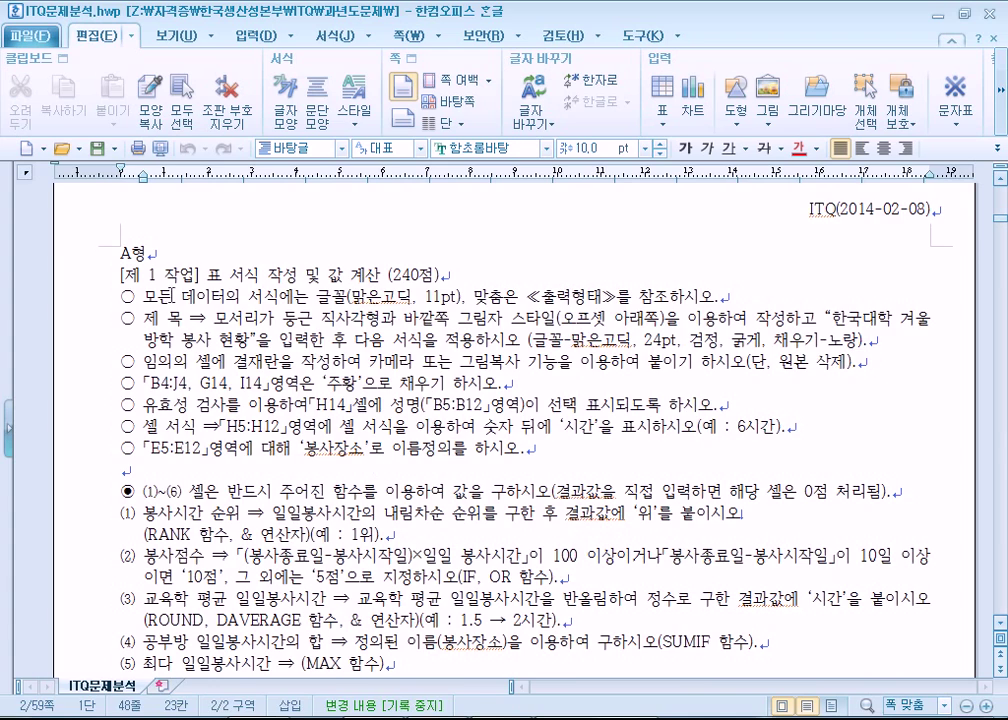
drag(136, 275, 525, 449)
scroll(340, 380, down, 20)
scroll(443, 483, down, 10)
click(790, 8)
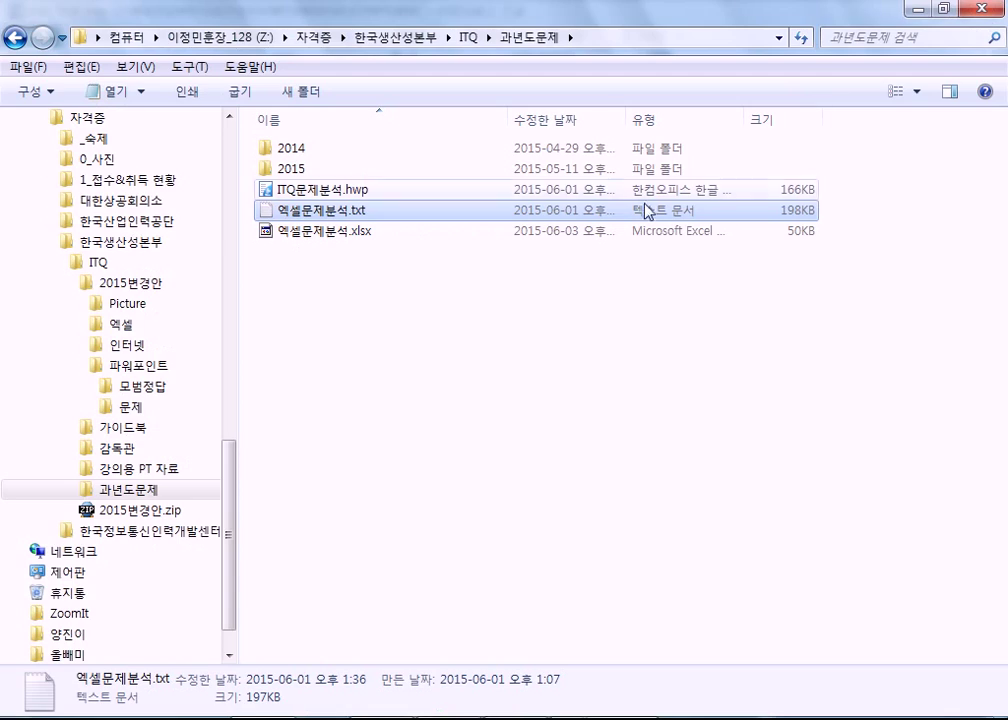
click(445, 299)
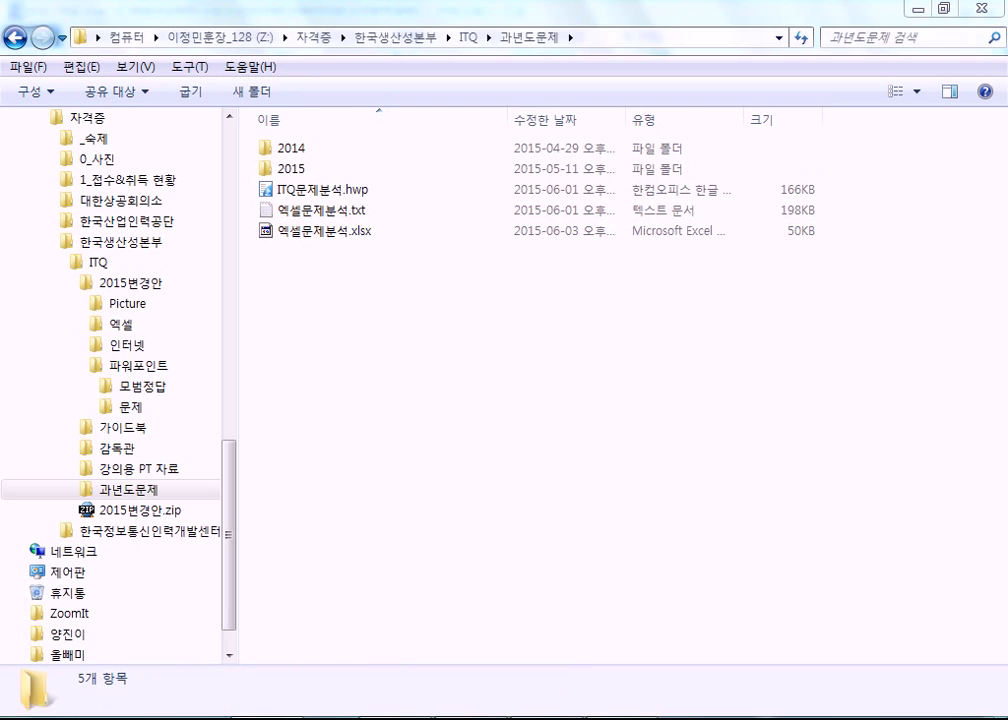
Load itq.or.kr in Internet Explorer
click(232, 38)
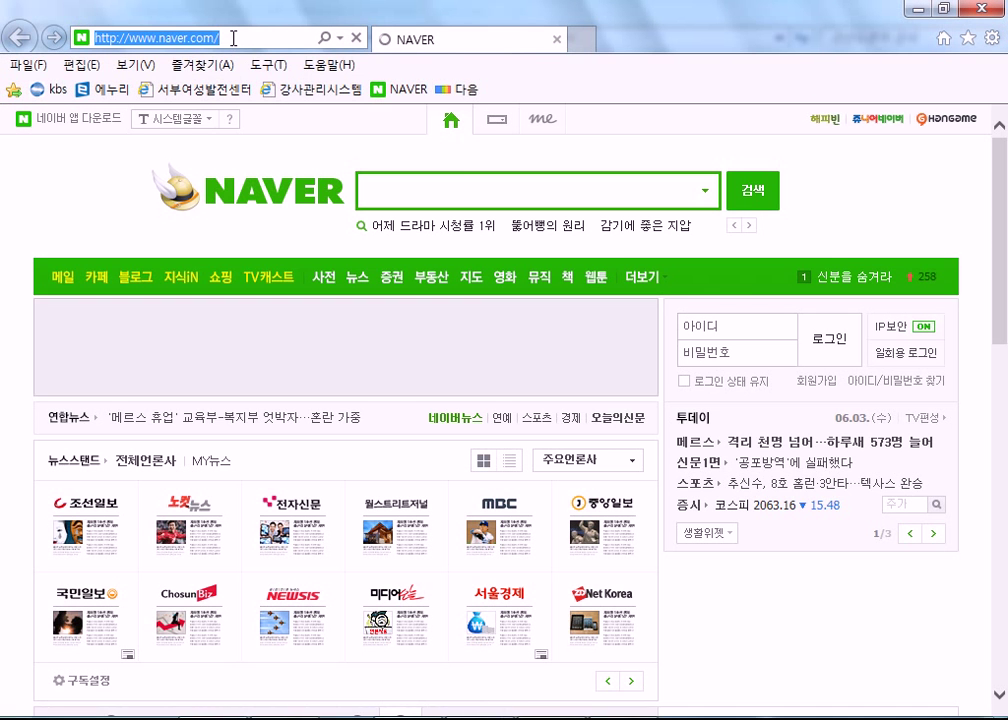
text(itq.or.kr)
key(Return)
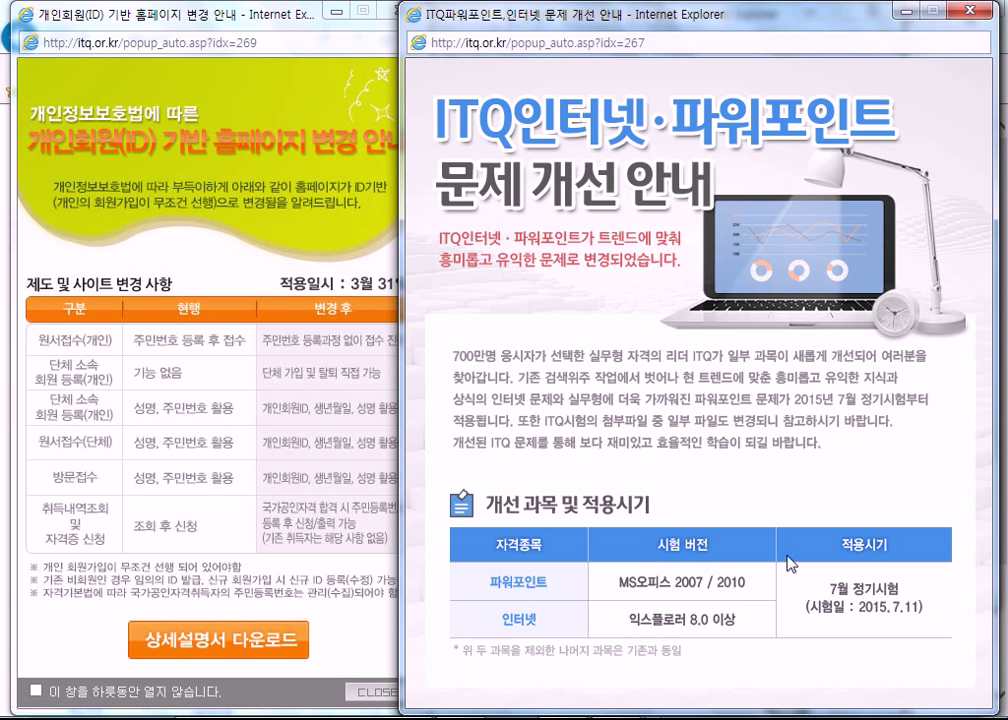
Close the exam, fee, homepage and question-wording notices, then the browser
click(980, 14)
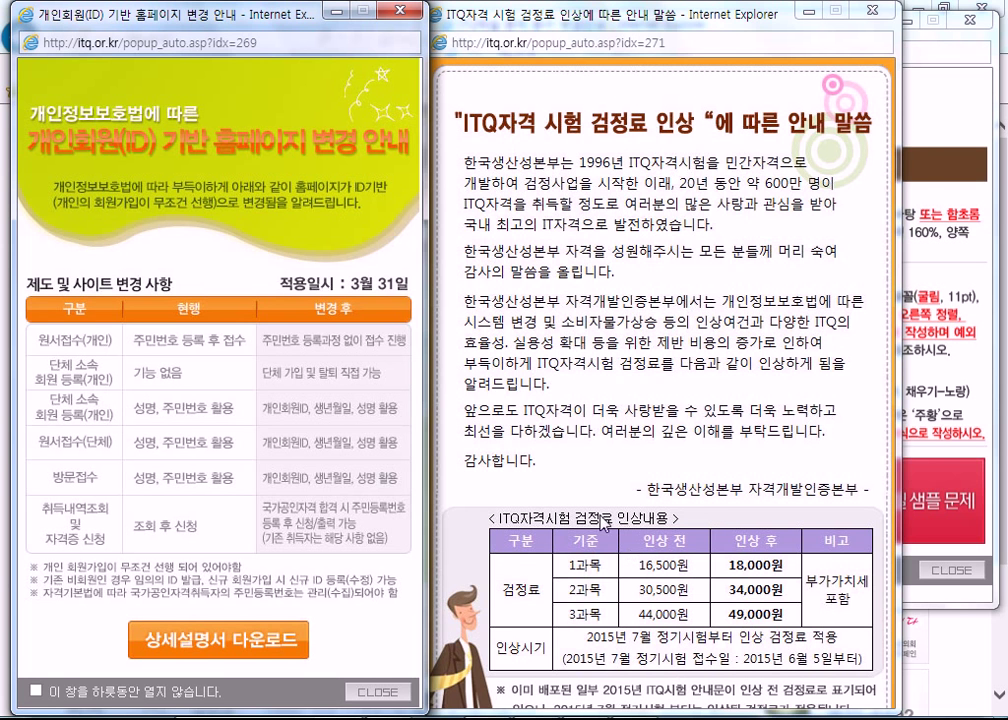
click(875, 12)
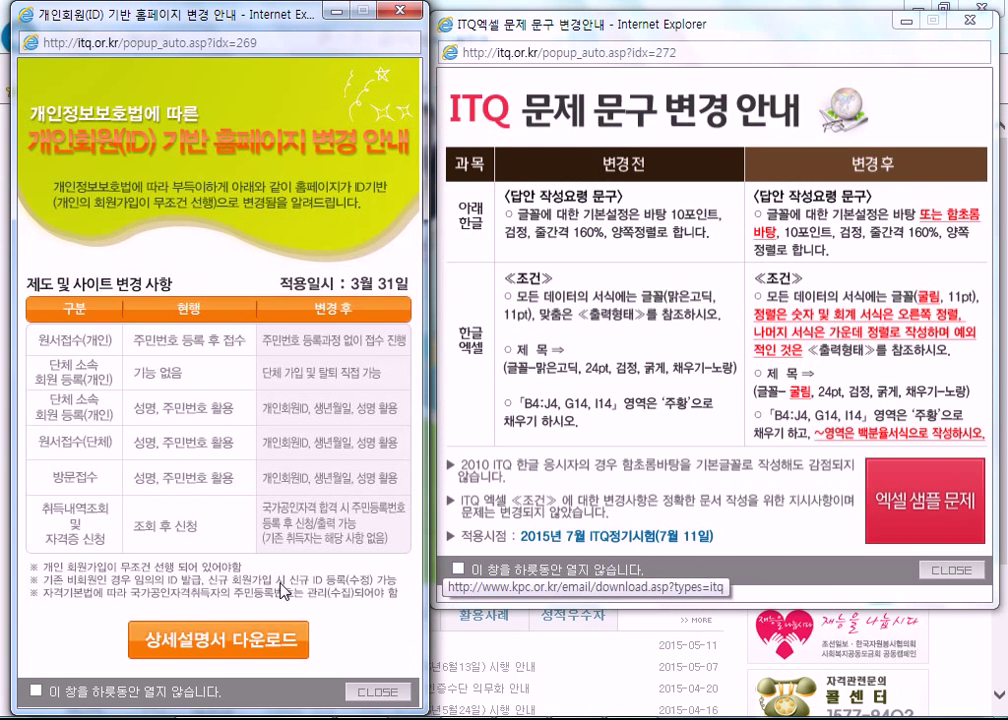
click(408, 16)
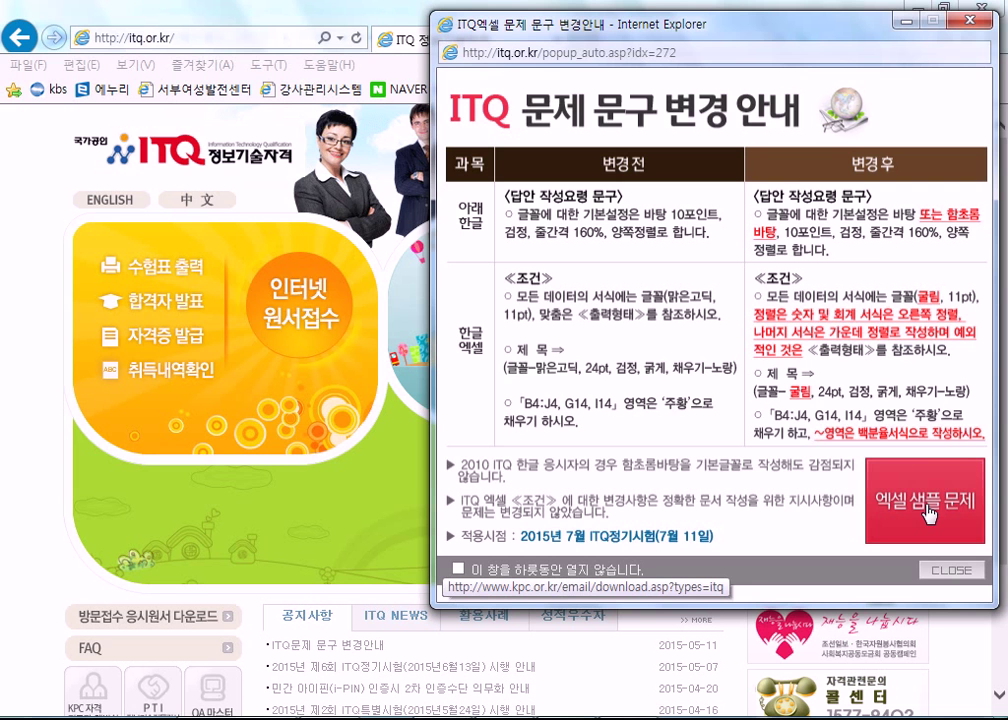
click(971, 20)
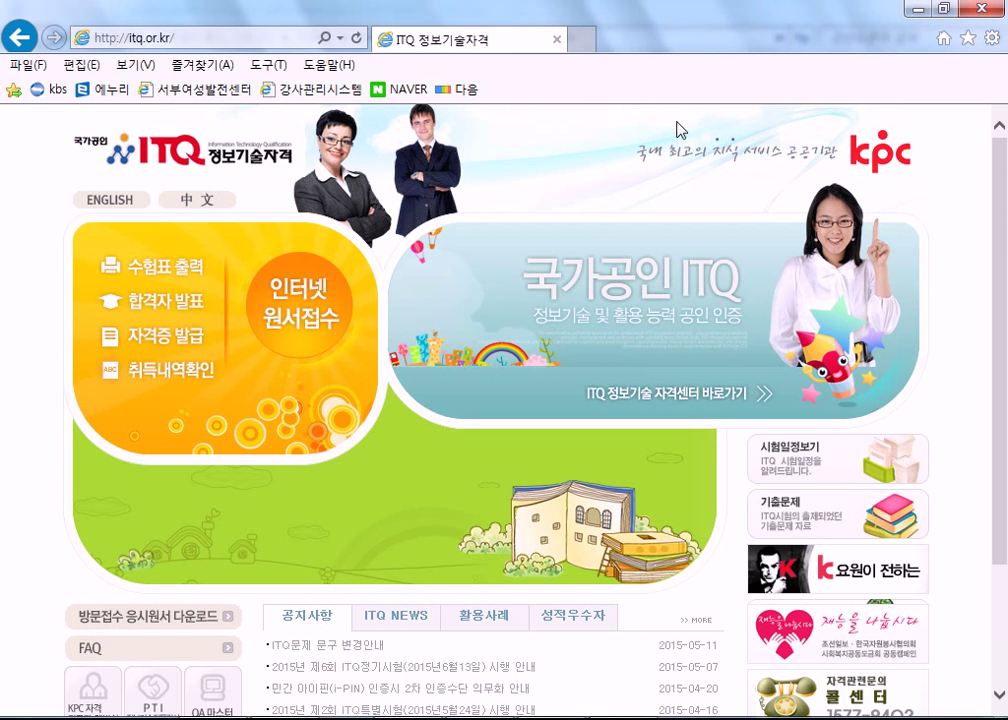
click(971, 12)
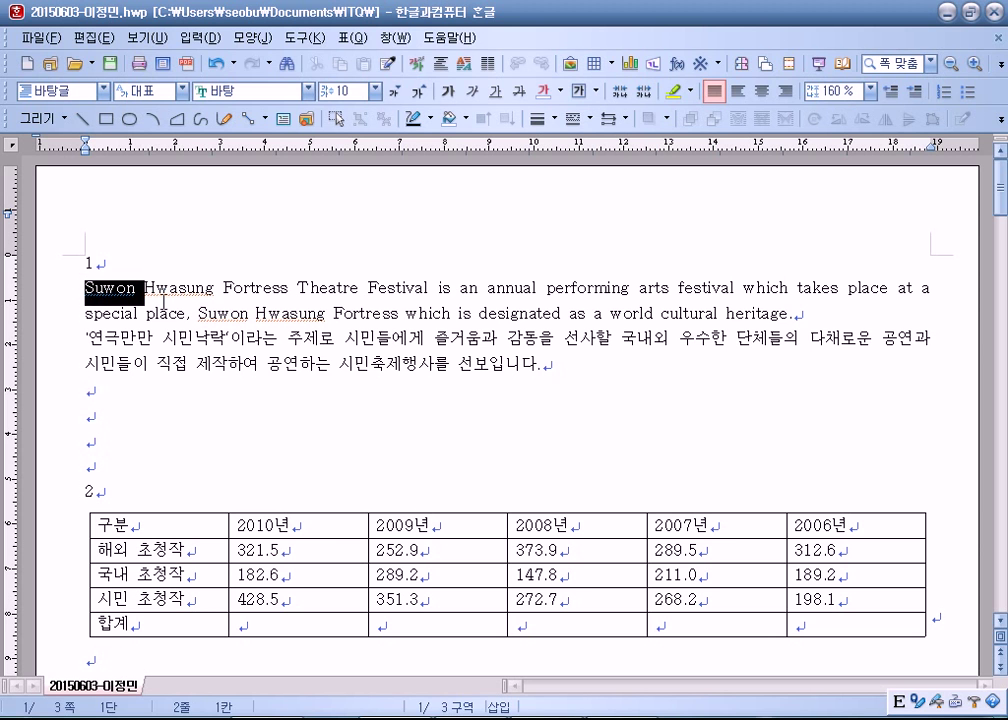
Select the two opening paragraphs and start a new style named theatre
drag(87, 289, 558, 375)
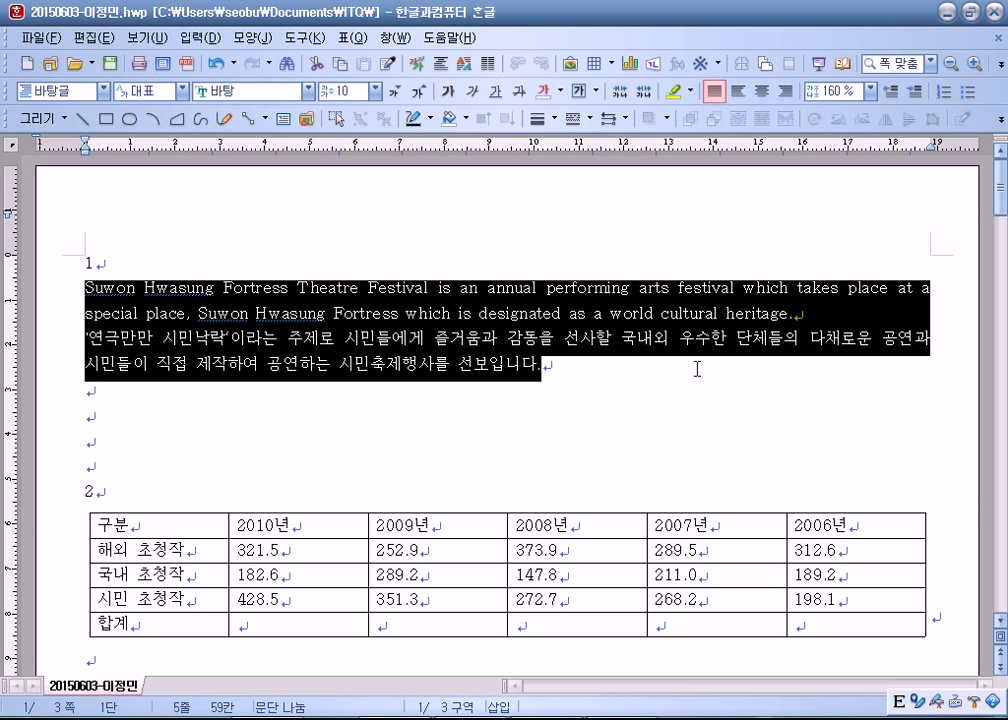
key(F6)
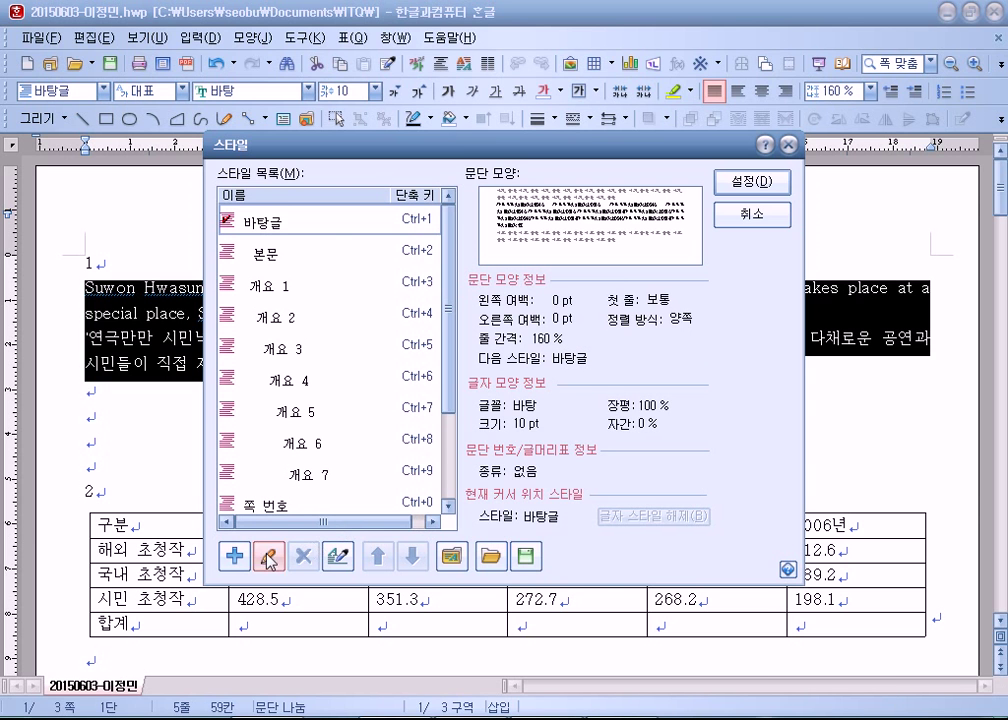
drag(451, 159, 562, 29)
click(344, 426)
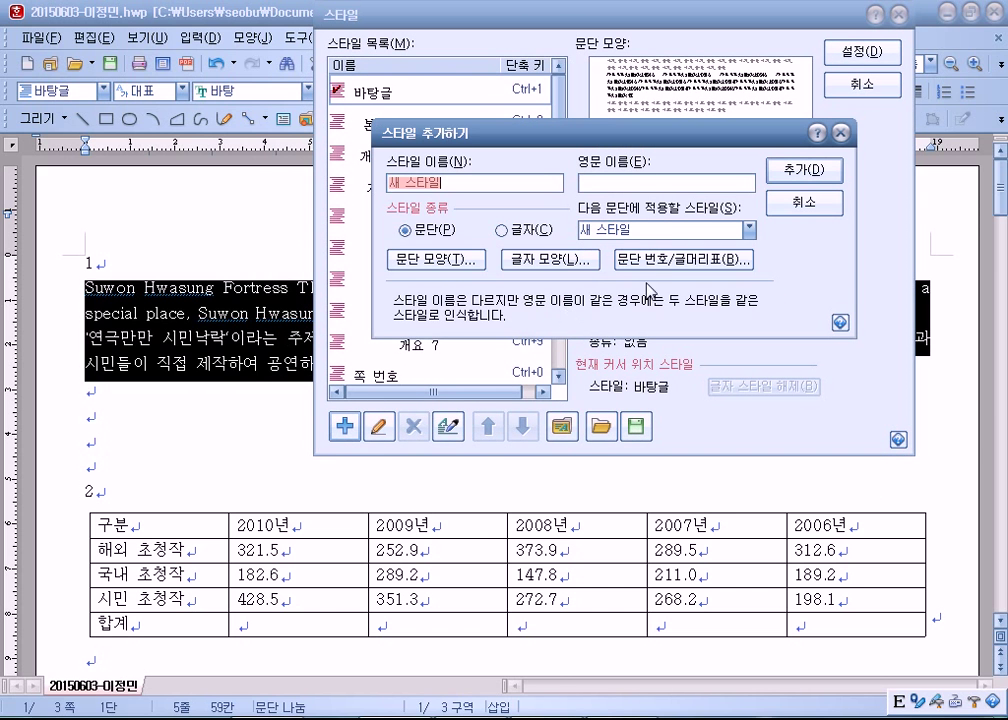
text(ㅌ)
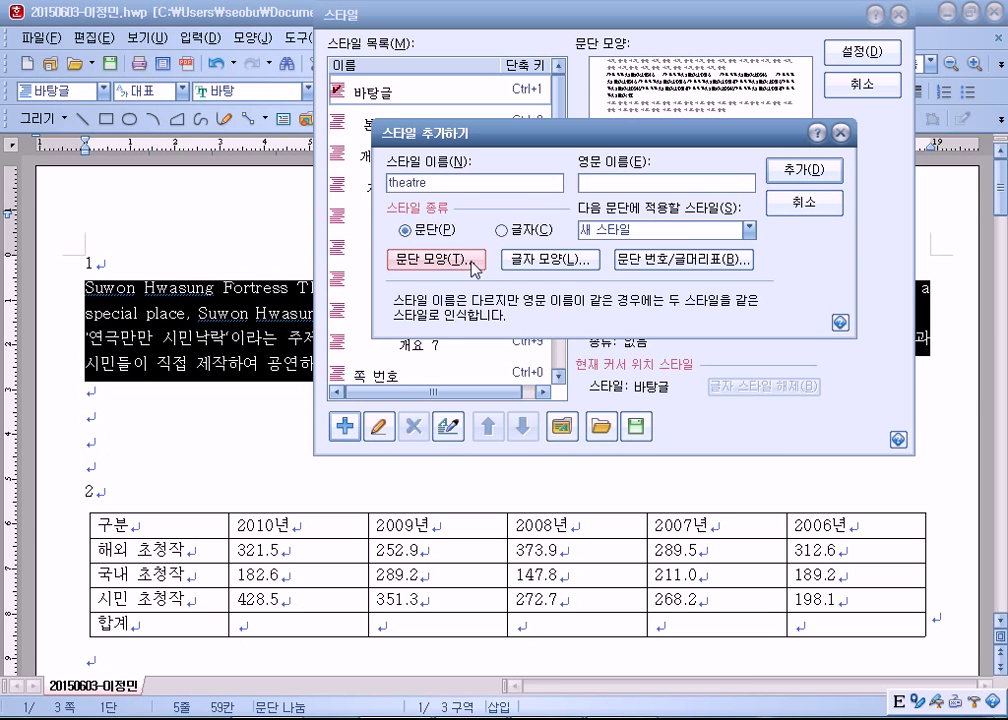
Give the theatre style a 10 pt left margin and 10 pt space below
click(437, 262)
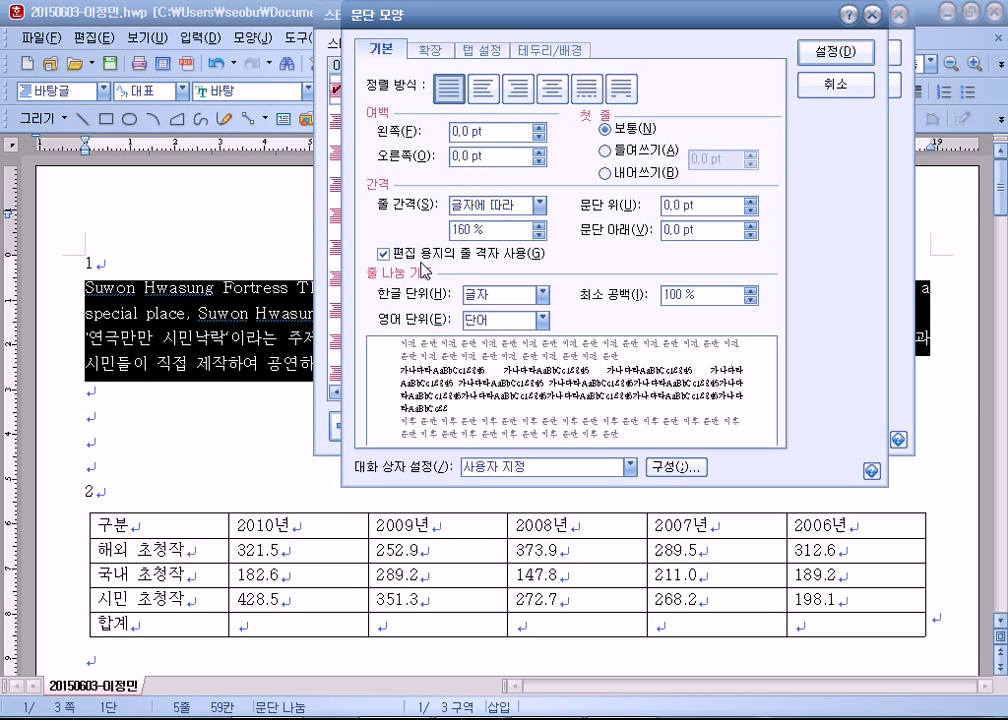
drag(512, 131, 367, 135)
text(1)
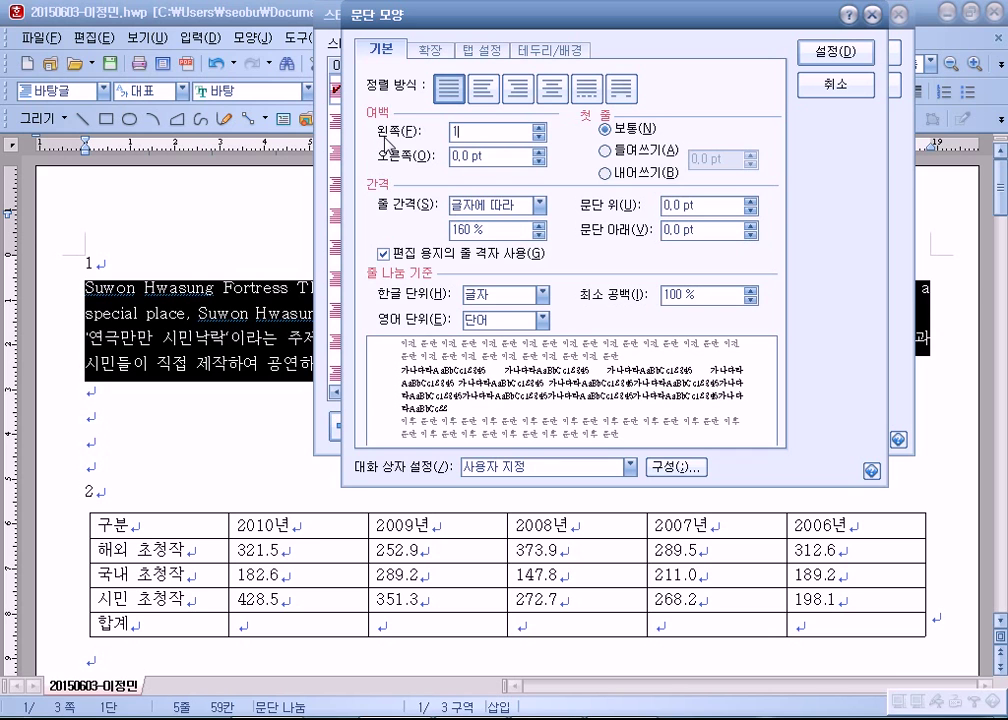
text(0)
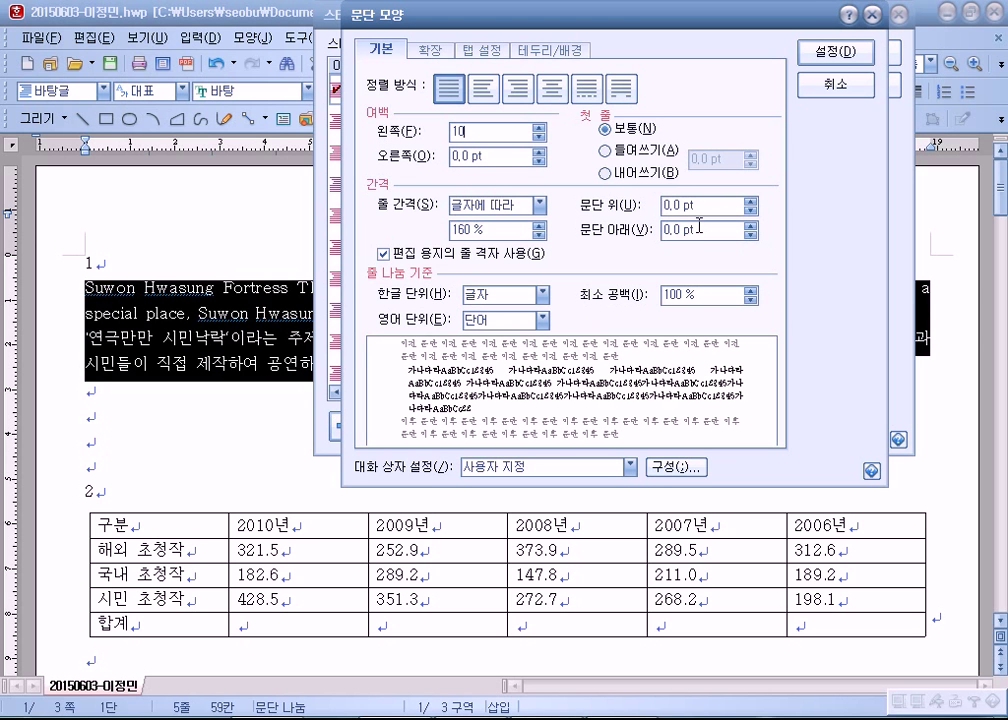
drag(702, 232, 655, 231)
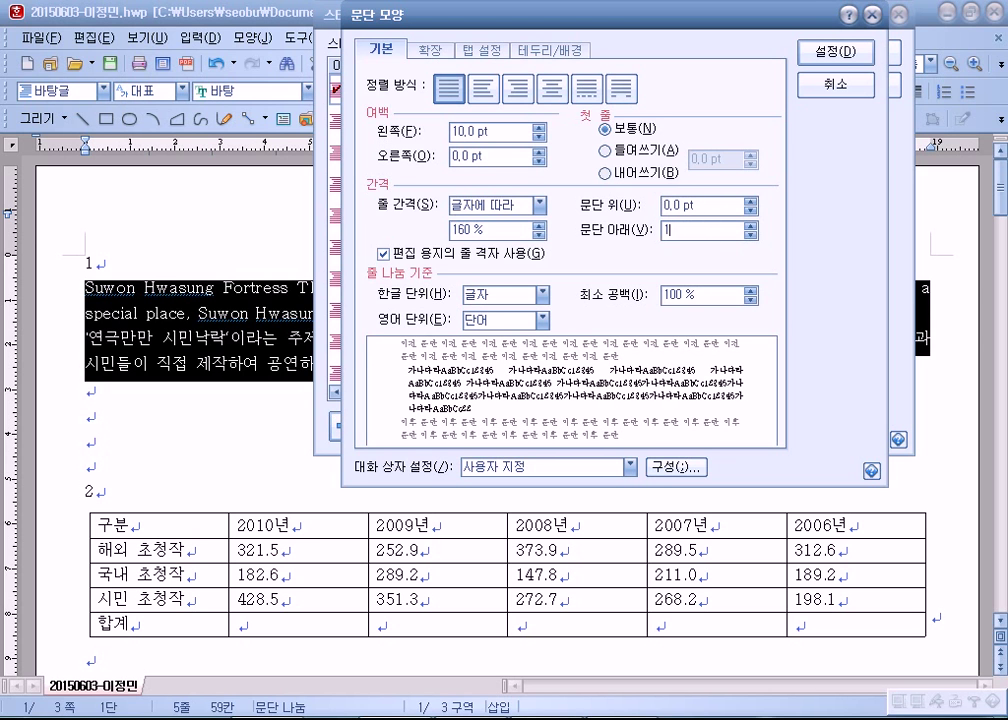
text(10)
click(835, 52)
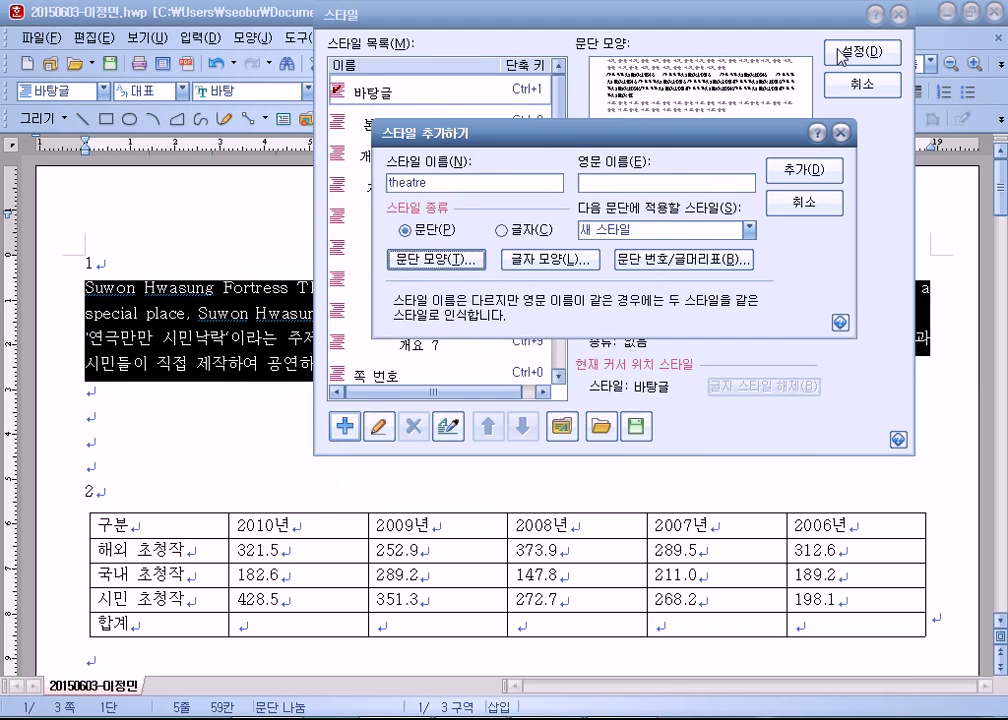
Set theatre's characters to 95% width, -5% spacing, Korean font 굴림 and English font 돋움
click(531, 261)
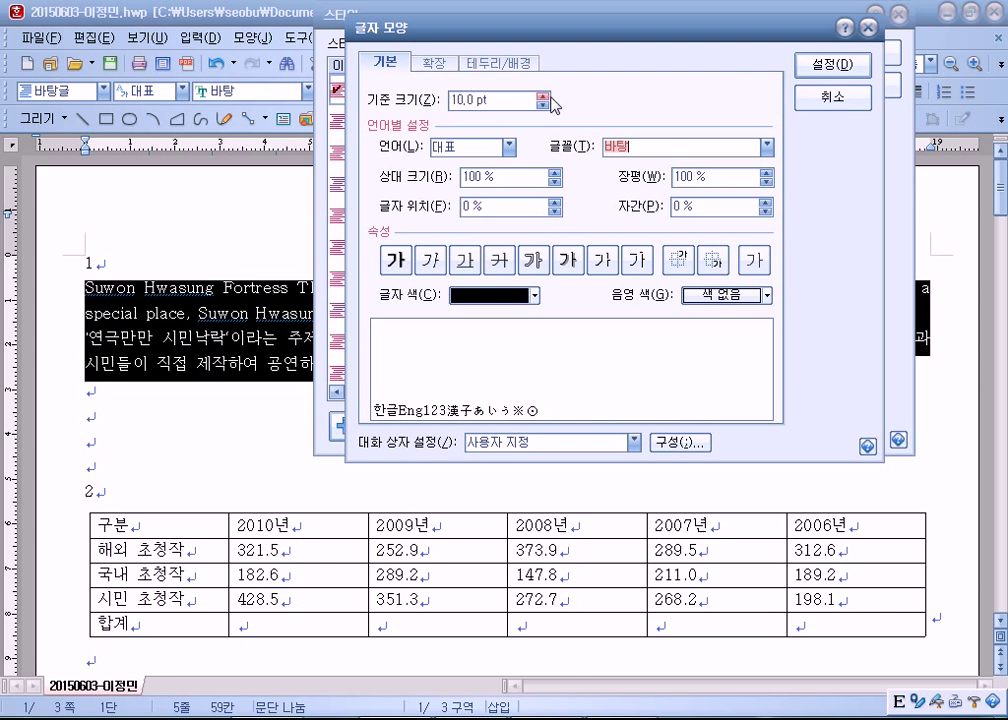
click(766, 182)
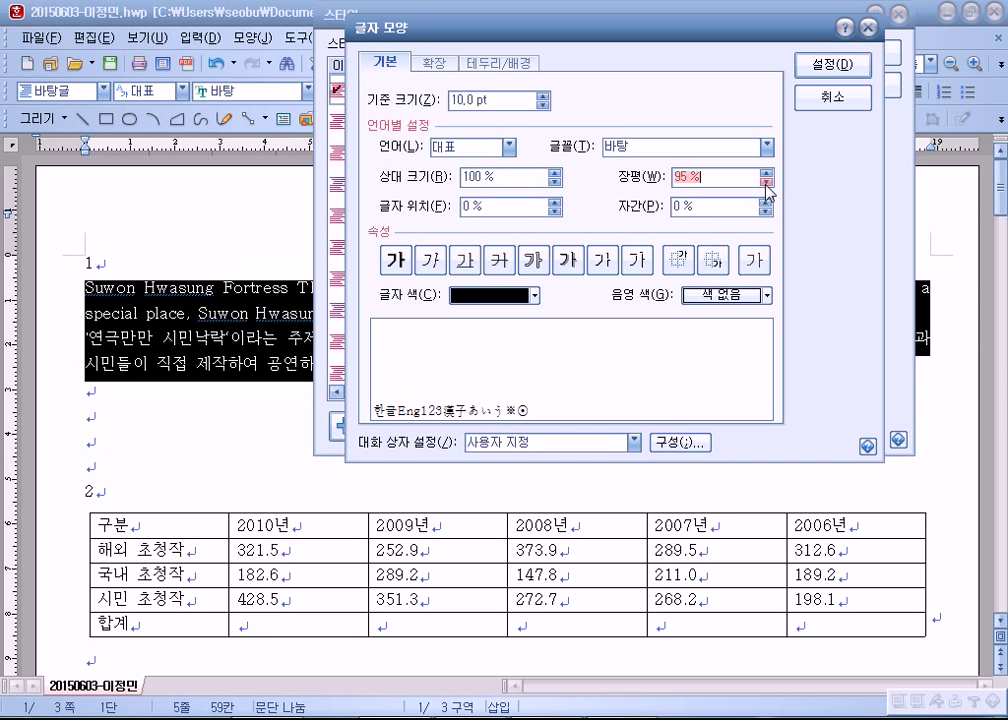
click(766, 212)
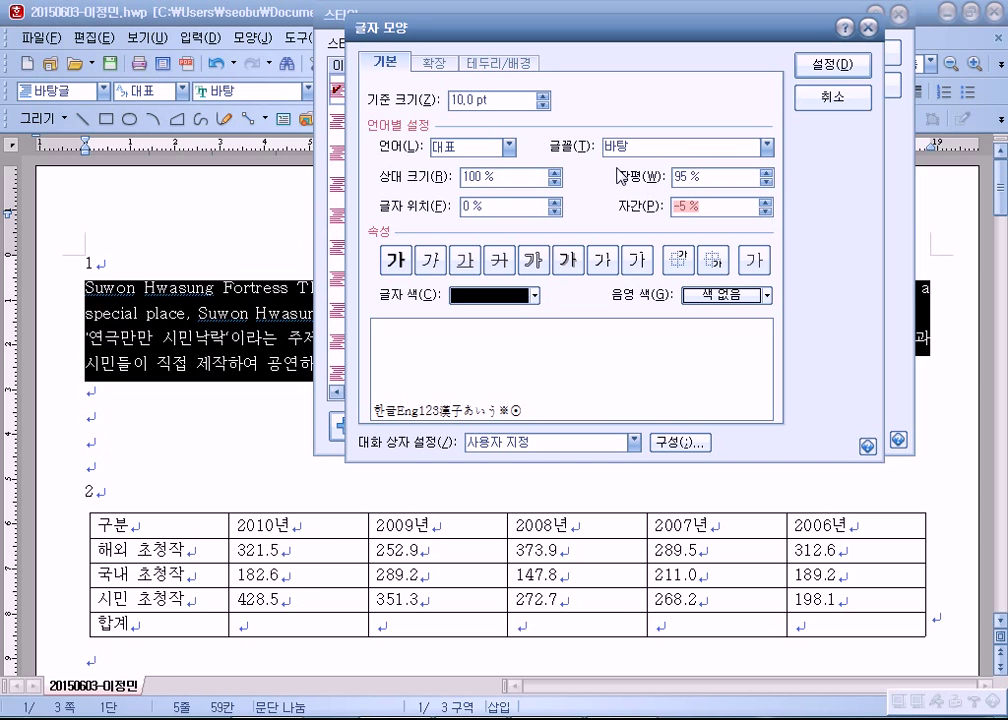
click(509, 146)
click(465, 187)
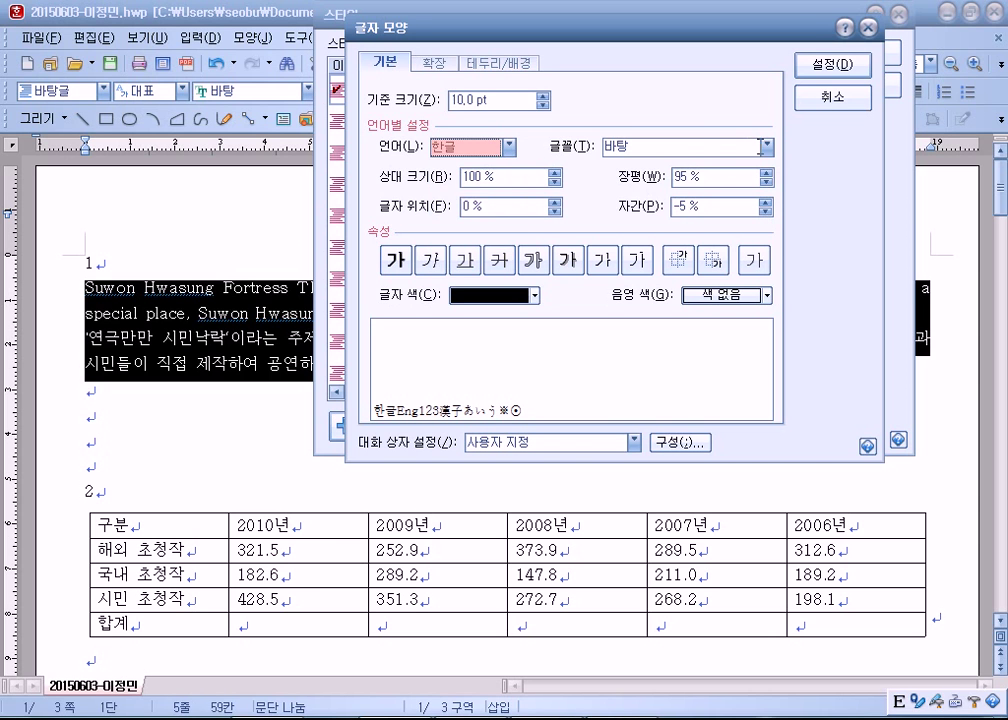
click(766, 146)
scroll(680, 255, up, 5)
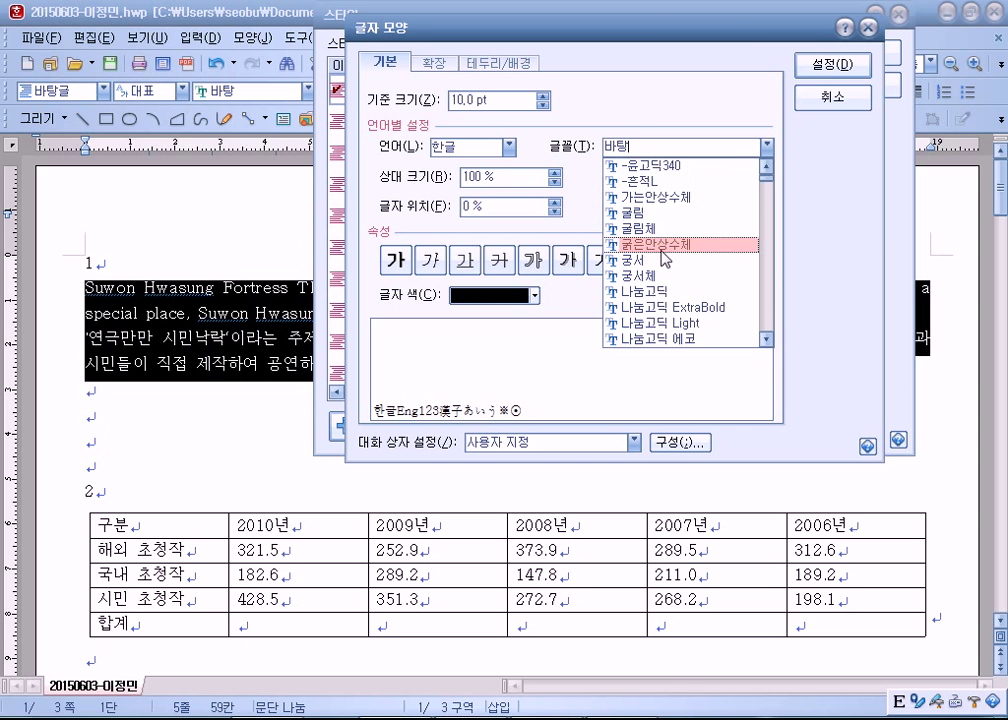
click(648, 213)
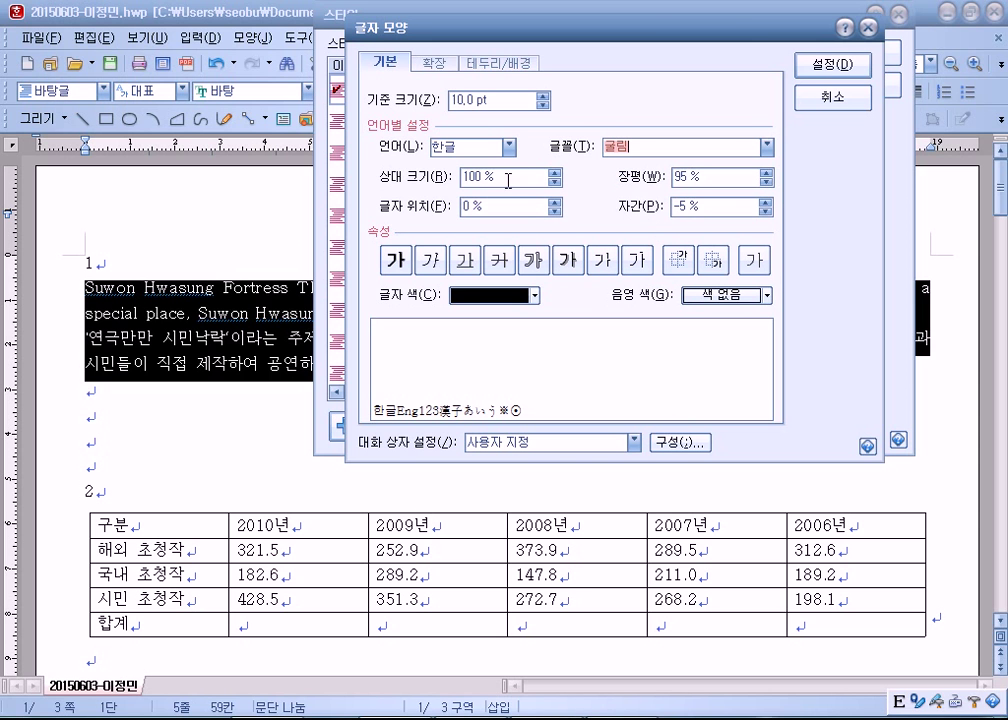
click(509, 146)
click(465, 195)
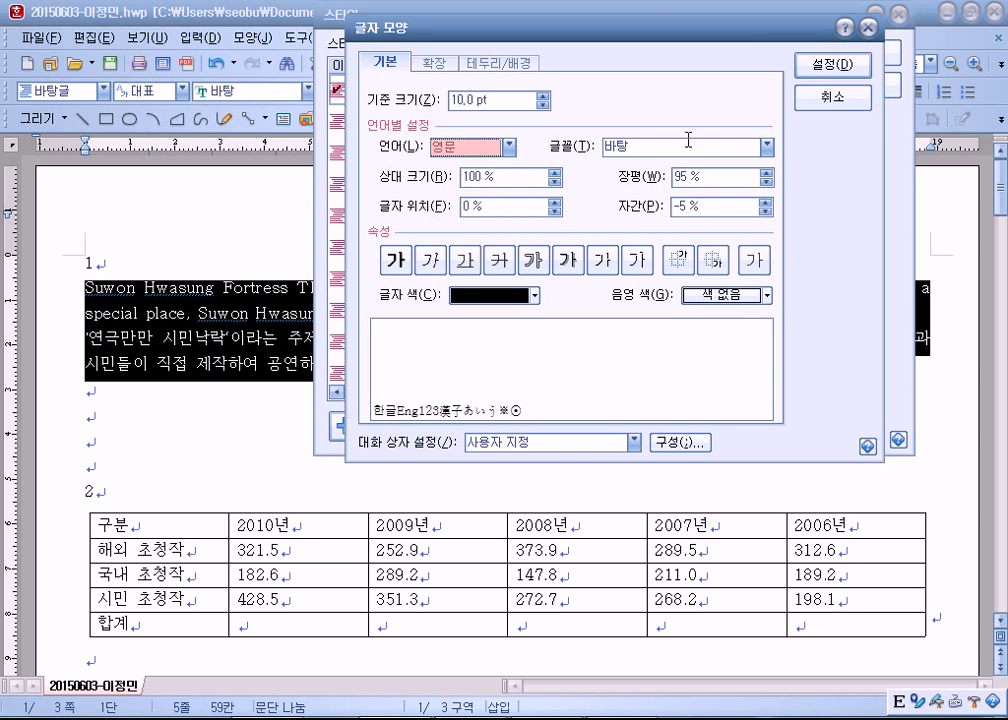
click(766, 146)
scroll(690, 240, up, 4)
click(668, 246)
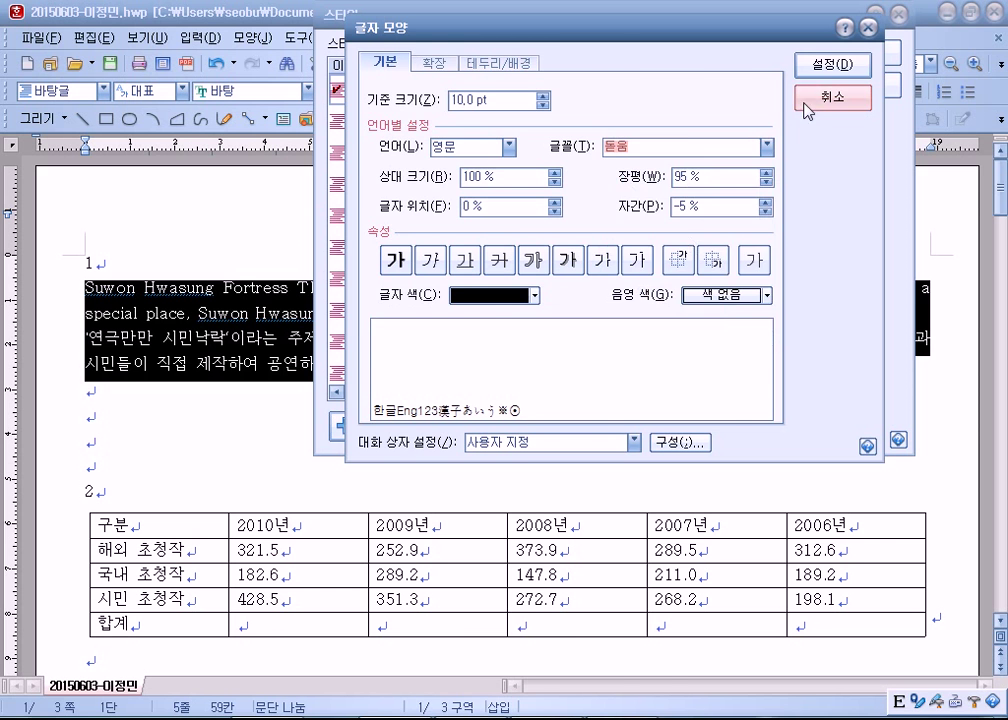
Add the theatre style, apply it to the two paragraphs, then select the whole table
click(834, 65)
click(835, 170)
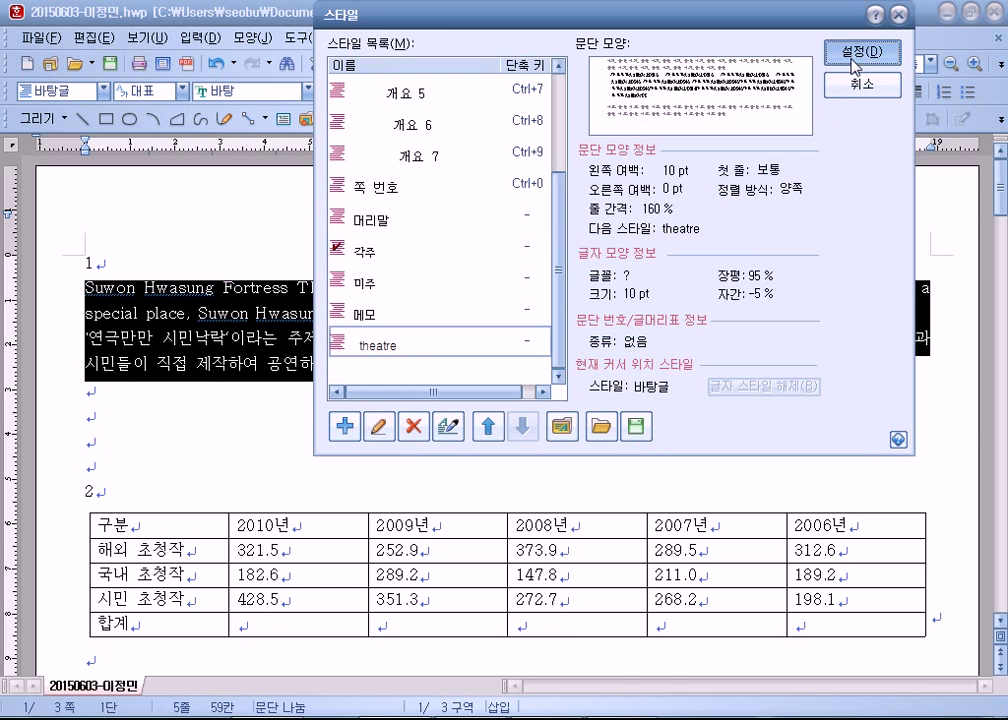
click(857, 51)
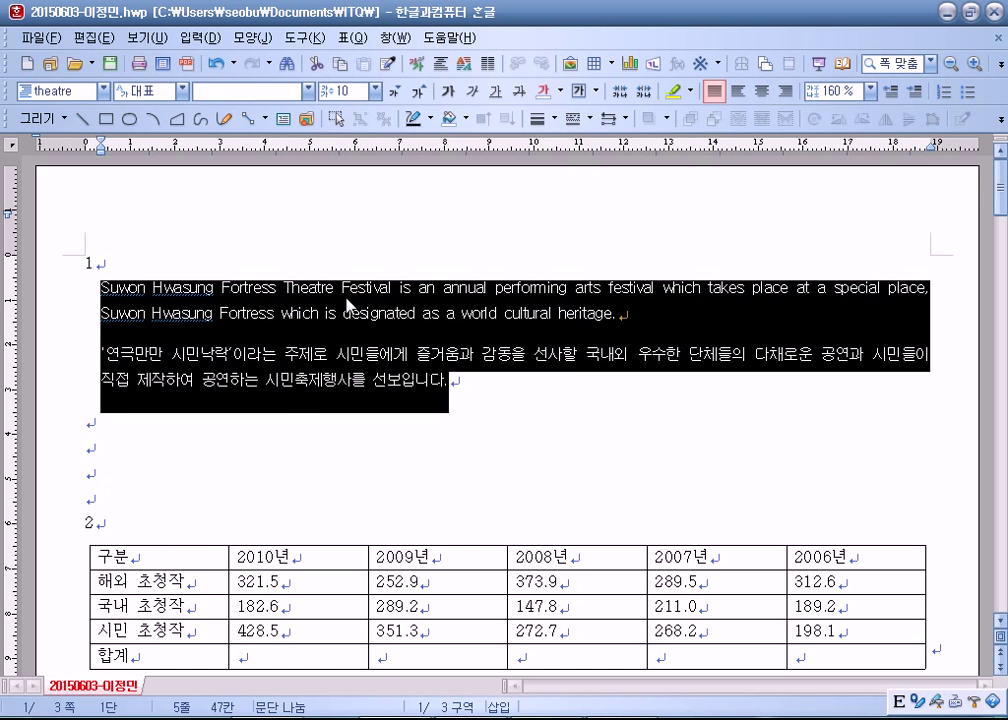
click(576, 394)
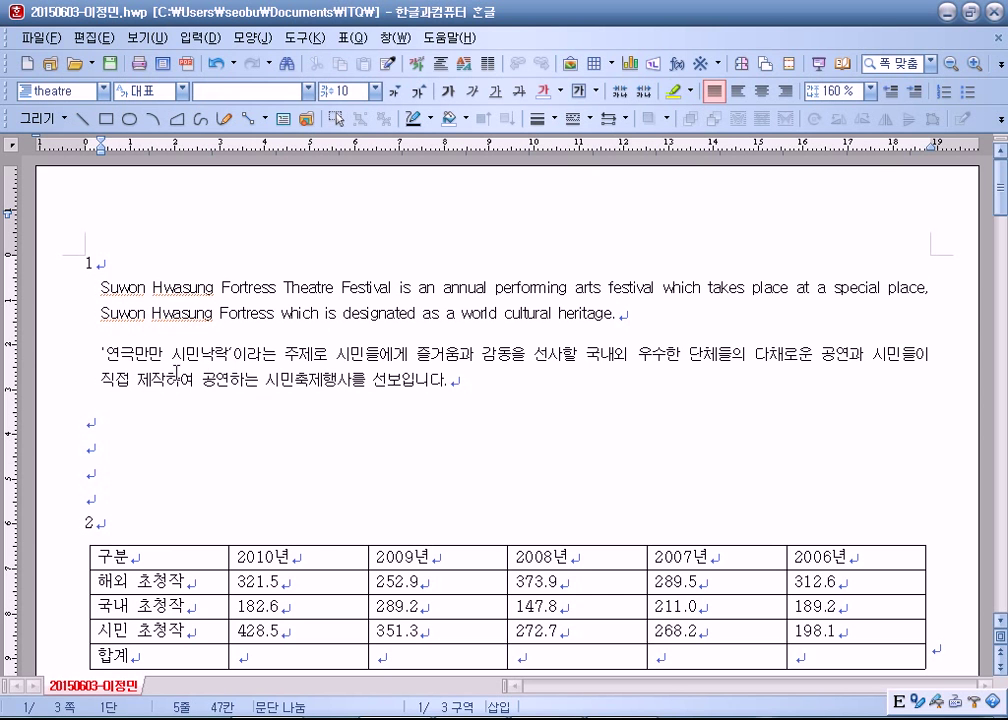
scroll(177, 372, down, 3)
drag(176, 274, 855, 373)
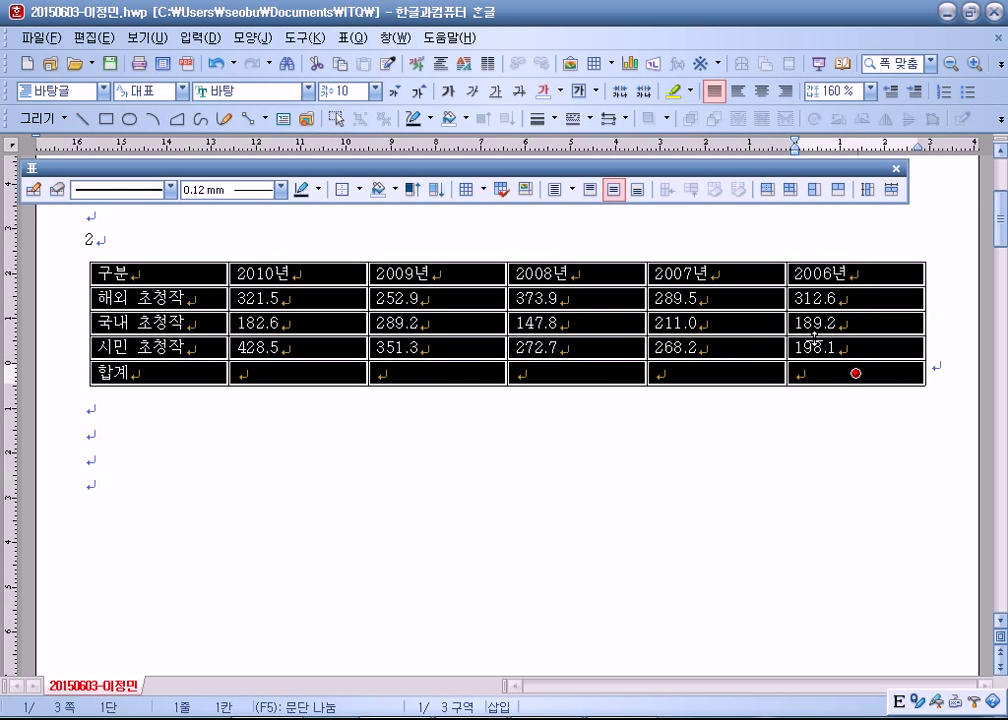
Set every table cell to the 굴림 font and centre alignment
double_click(419, 263)
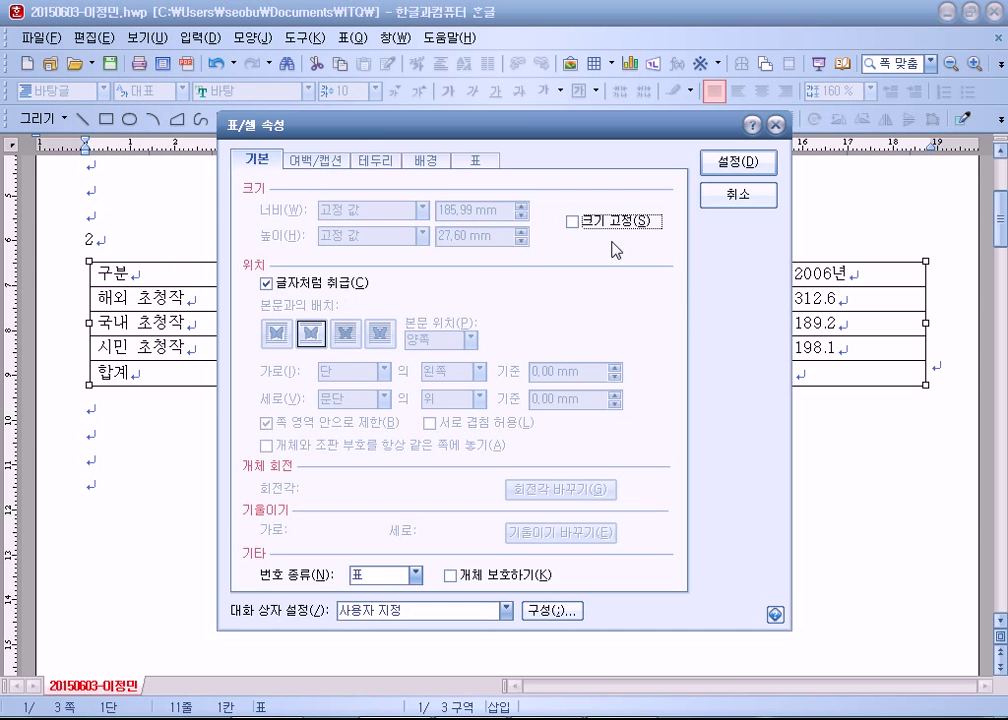
click(772, 196)
click(628, 502)
drag(191, 278, 853, 373)
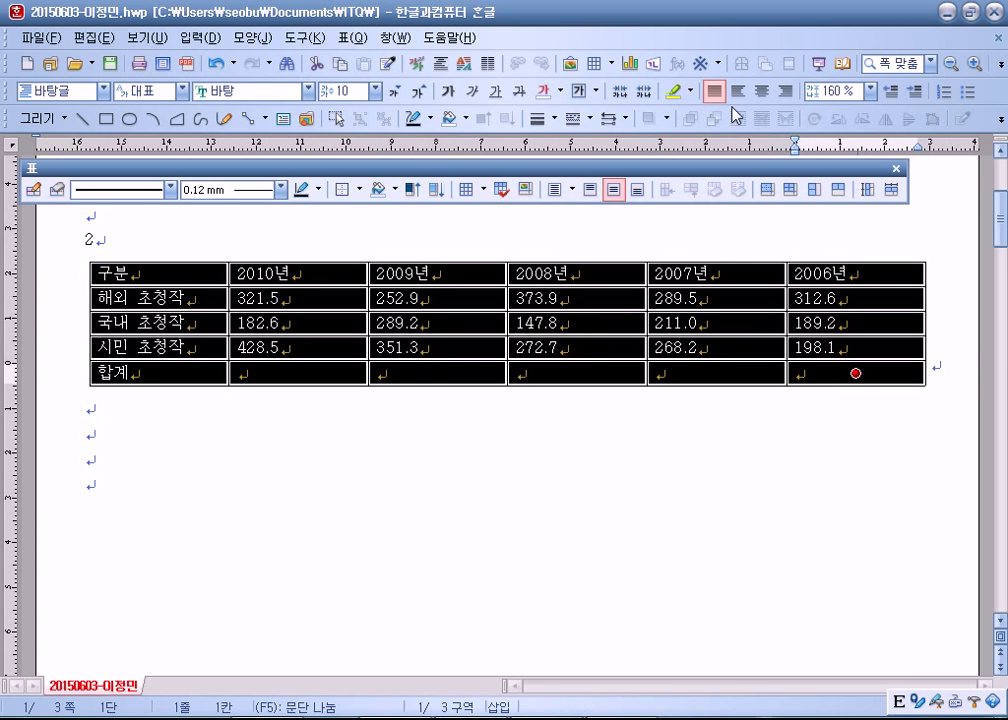
click(308, 91)
scroll(230, 250, up, 10)
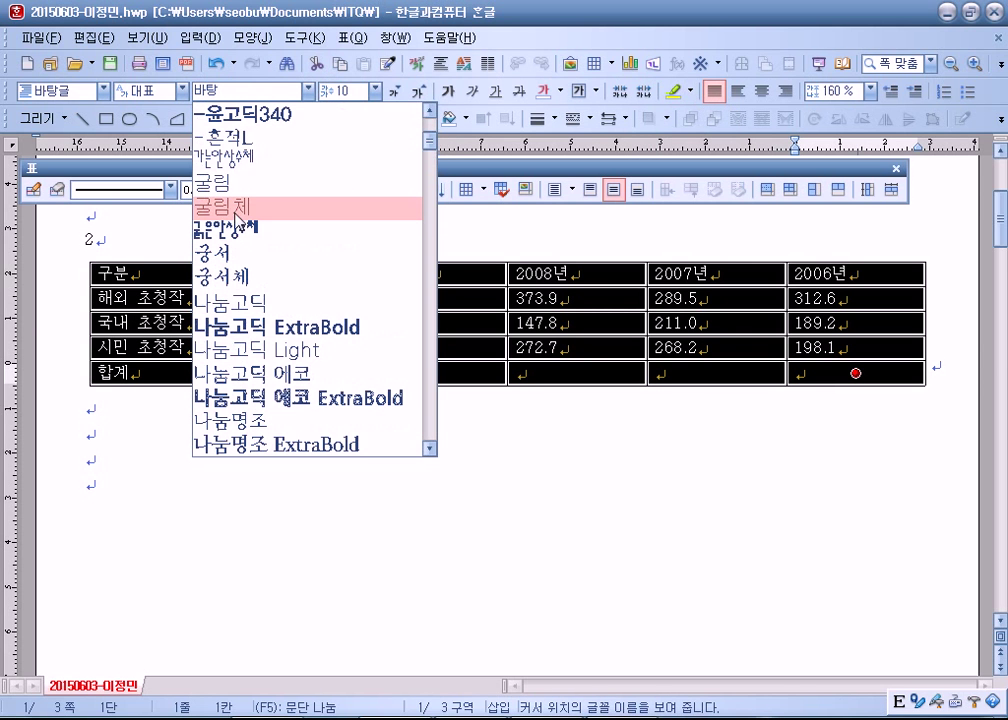
click(220, 188)
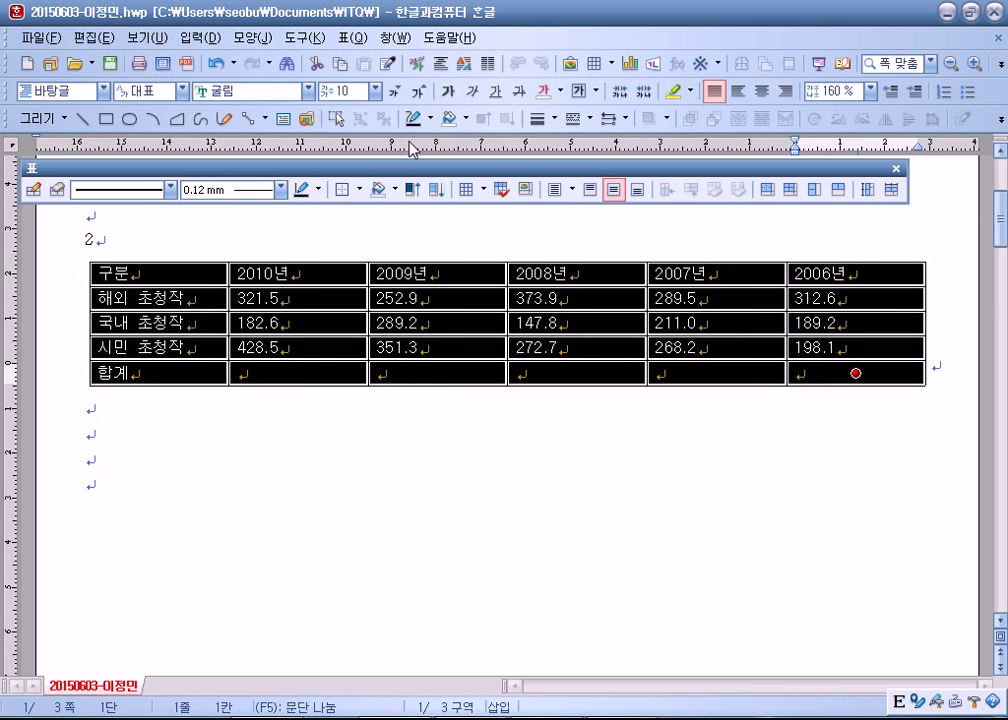
click(762, 91)
Right-align the numeric cells, then select the 2010–2008 figures and totals
drag(333, 297, 837, 373)
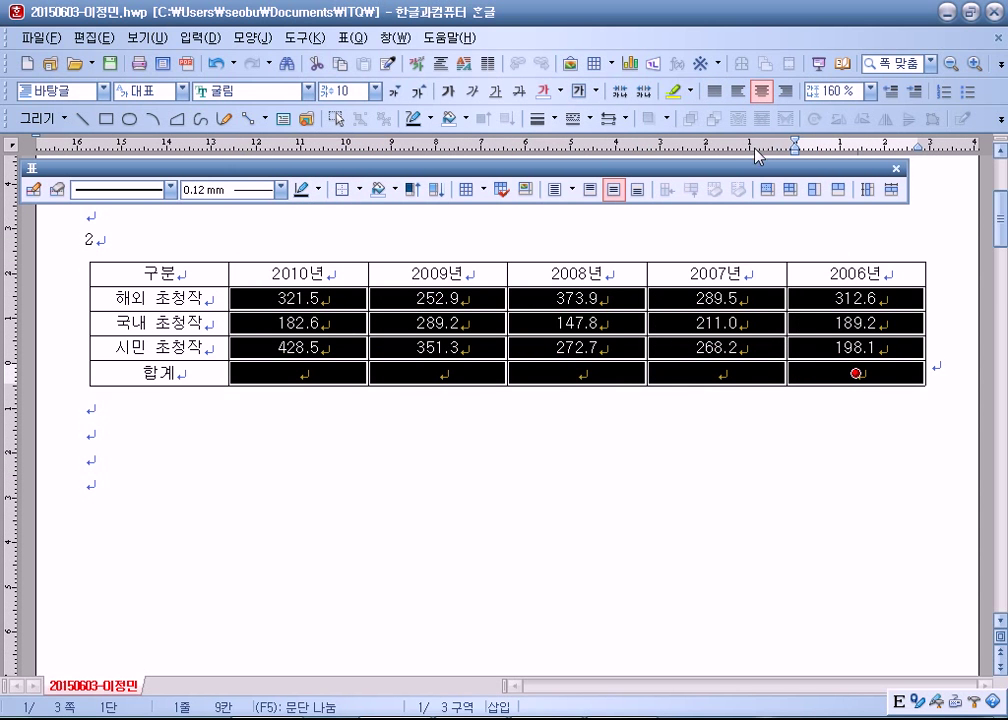
click(786, 91)
click(530, 430)
drag(376, 299, 626, 381)
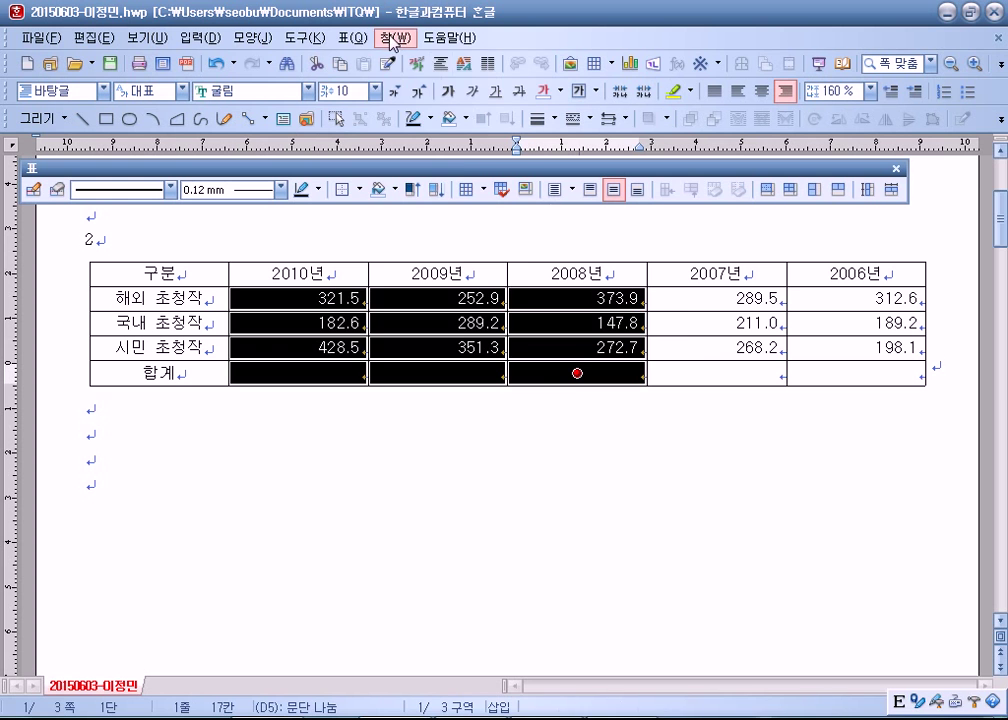
Use block sum to total the 2010–2008 columns into the 합계 row: 932.6, 893.4, 794.4
click(352, 38)
mouse_move(418, 497)
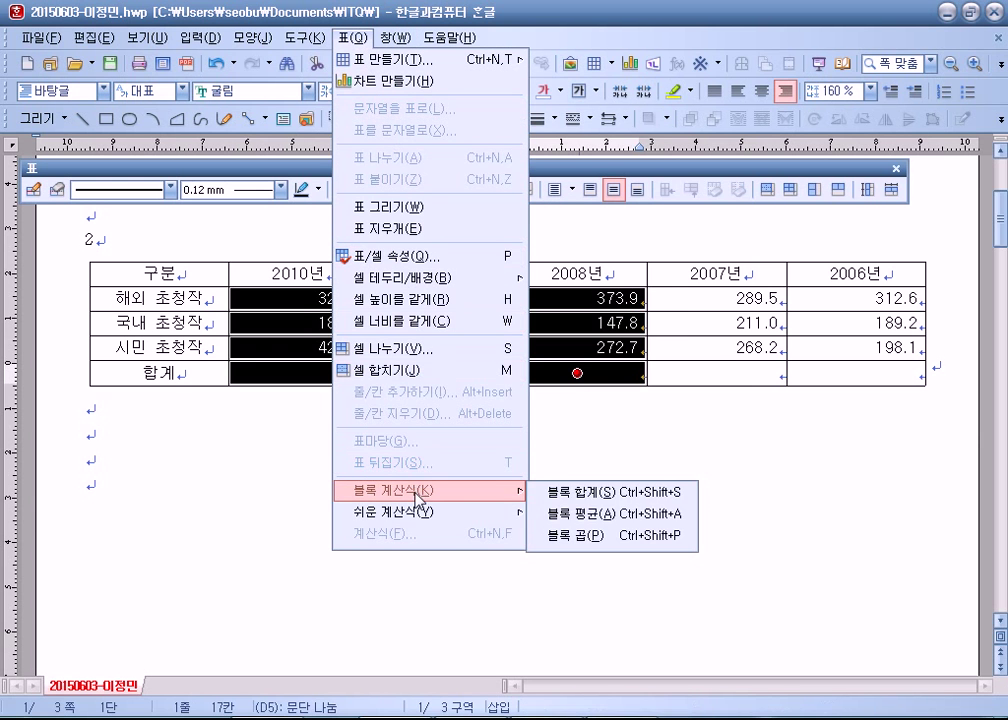
click(575, 492)
Draw / diagonal lines through the 2007 and 2006 합계 cells
click(760, 374)
drag(760, 374, 850, 374)
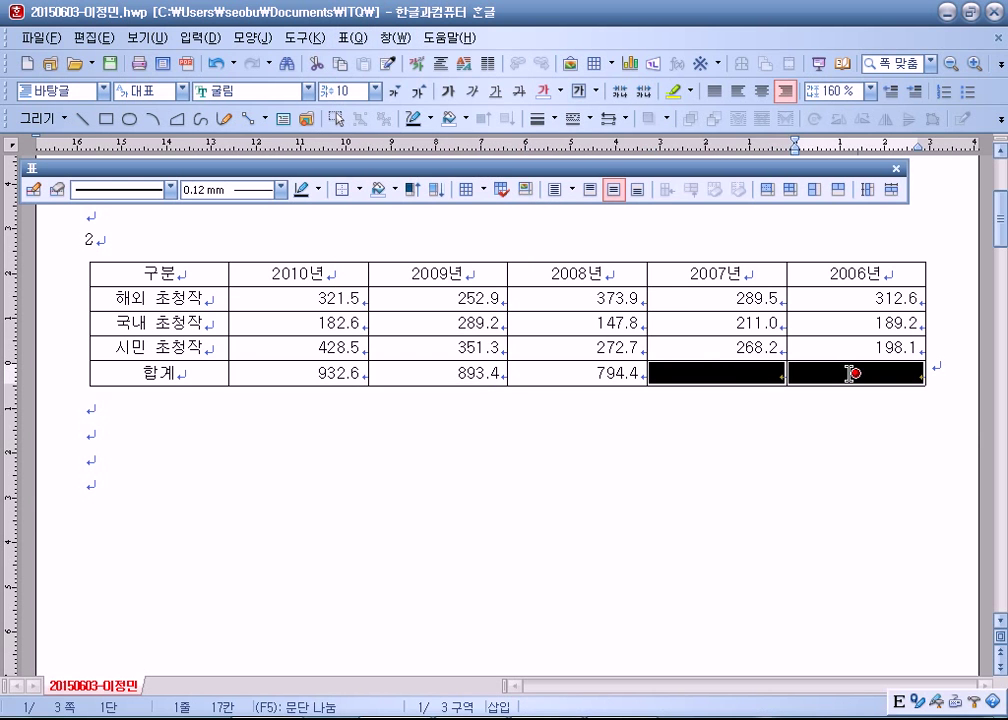
key(l)
click(357, 143)
click(347, 286)
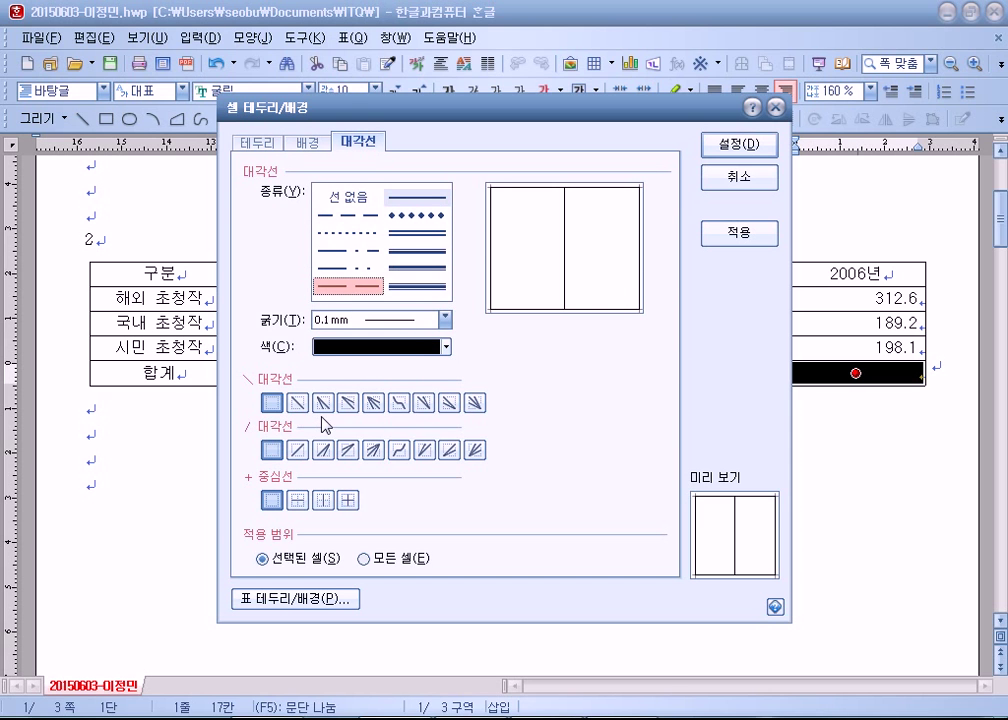
click(297, 448)
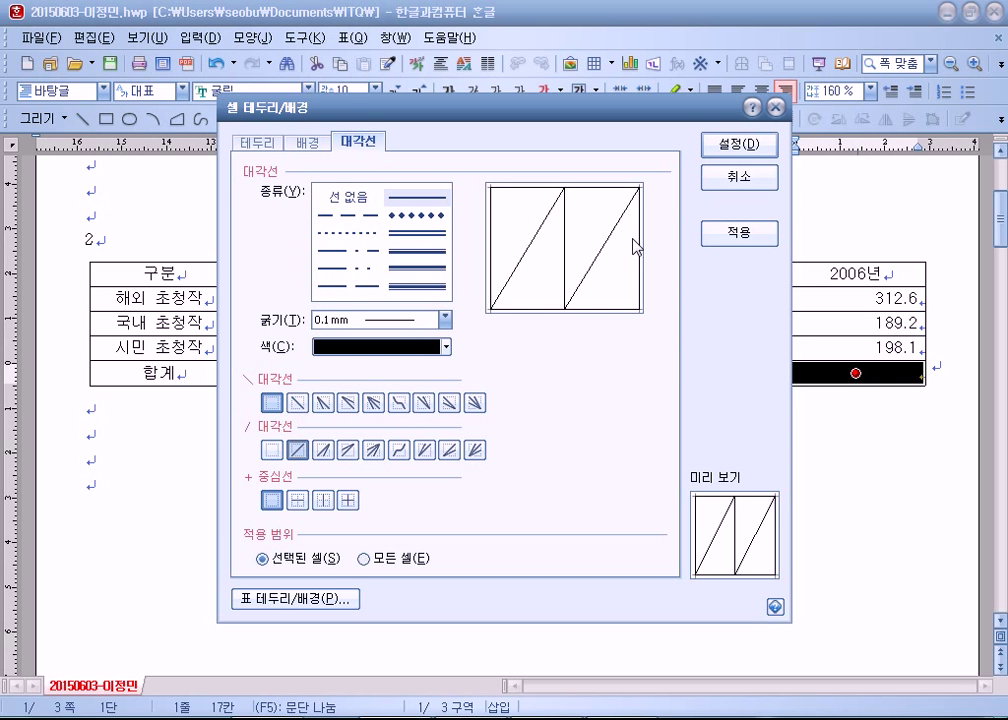
click(739, 143)
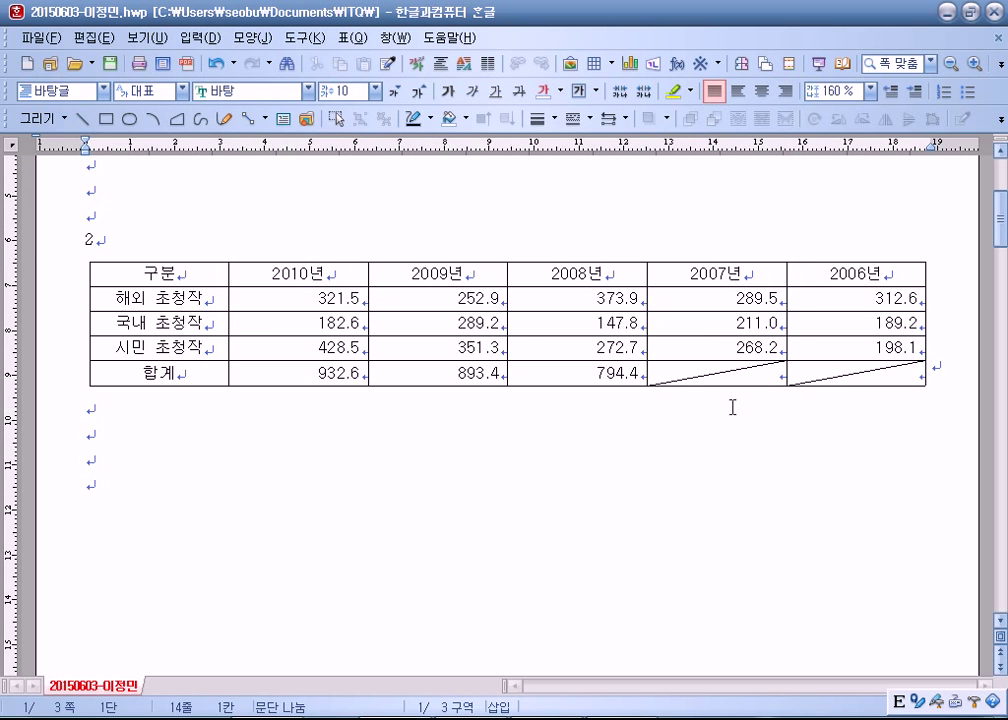
drag(195, 272, 565, 350)
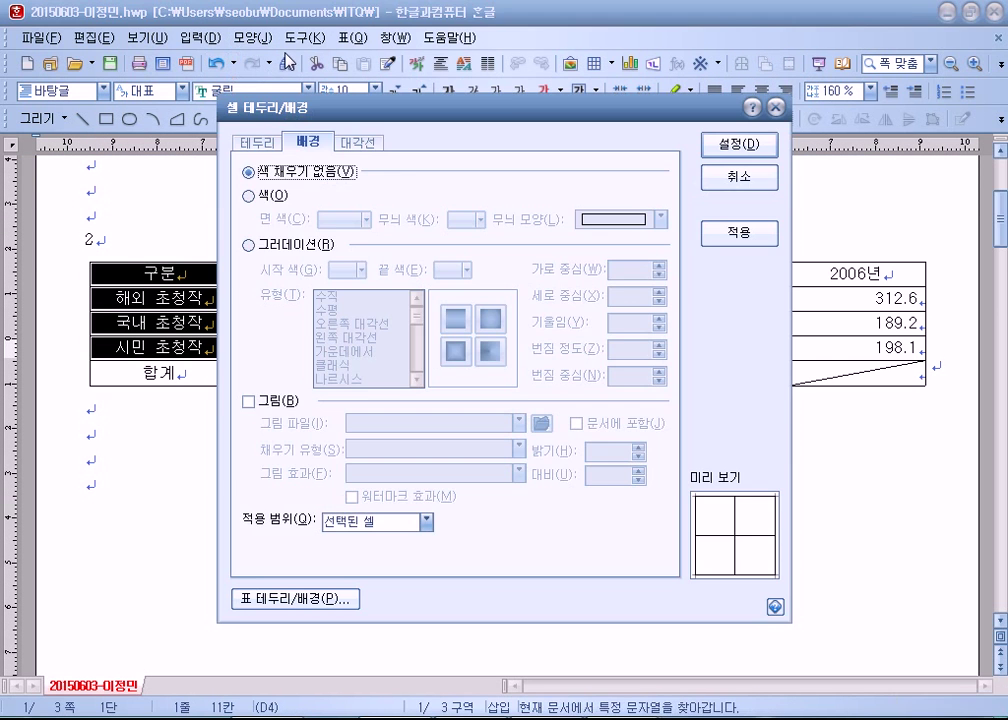
Shade the block from 구분 to 272.7 with a yellow fill
key(l)
click(272, 196)
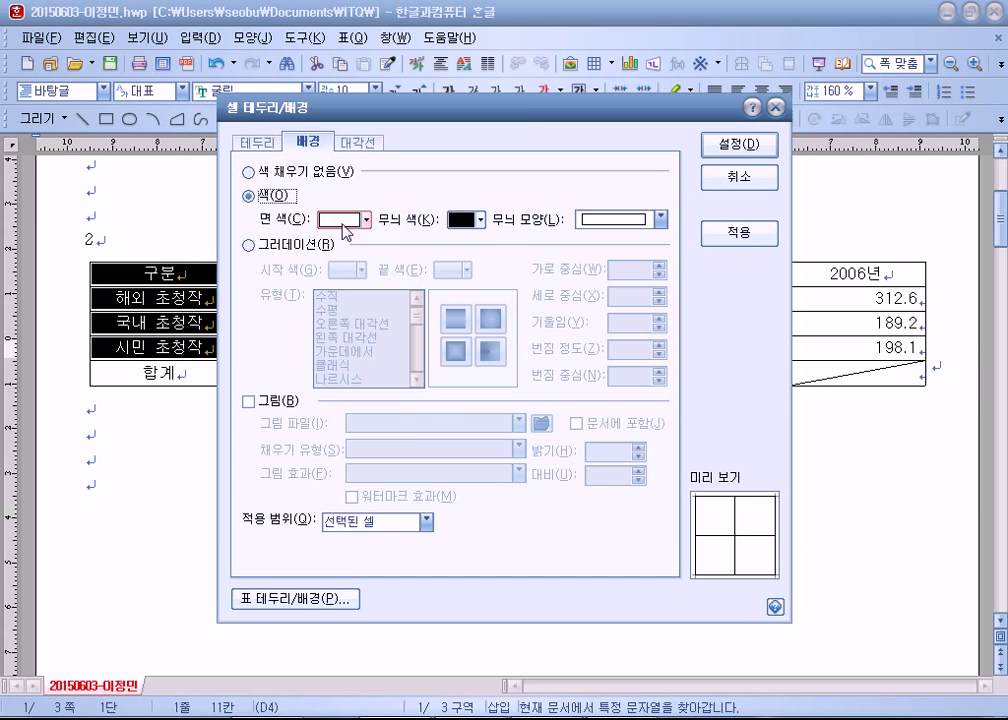
click(366, 219)
click(384, 272)
key(Return)
click(341, 480)
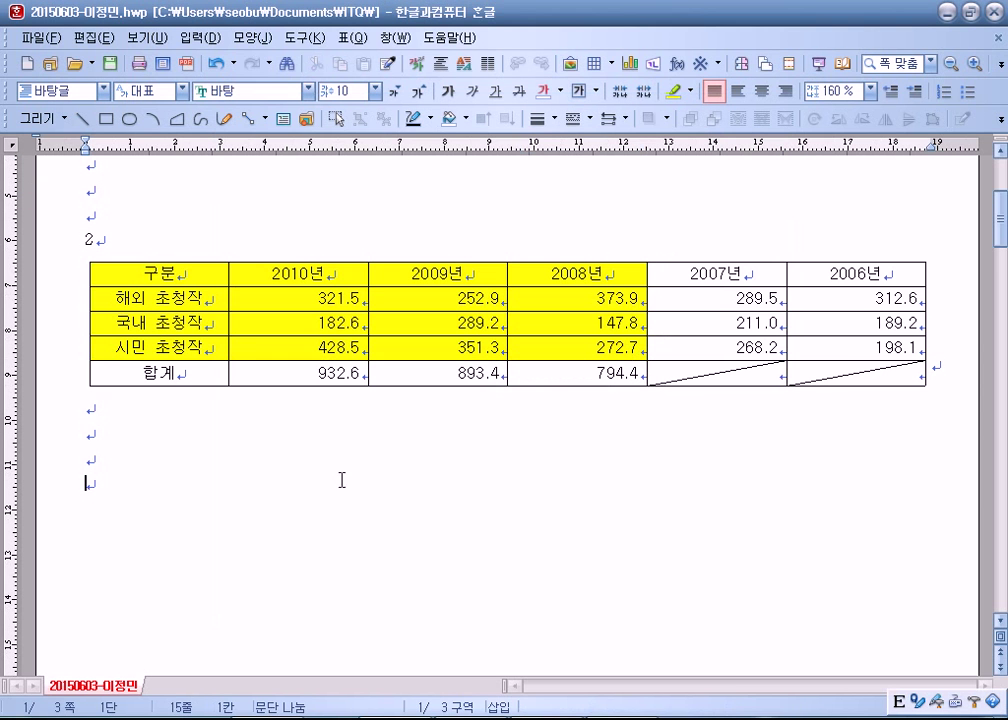
Give the whole table a double-line outer border
click(192, 273)
drag(192, 273, 827, 381)
key(l)
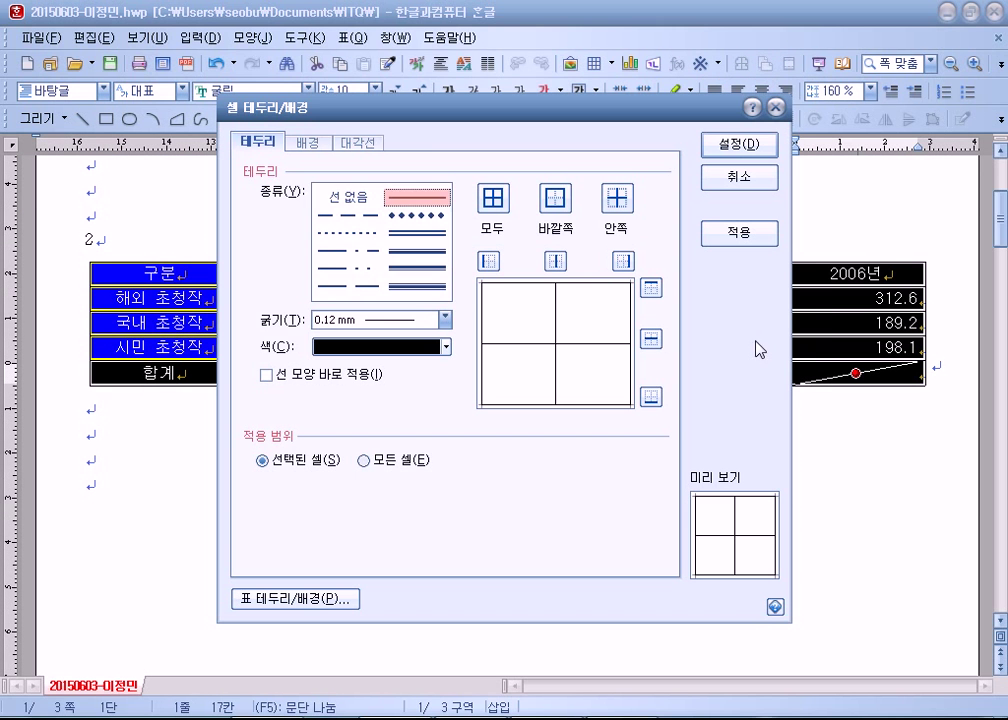
click(418, 231)
click(556, 200)
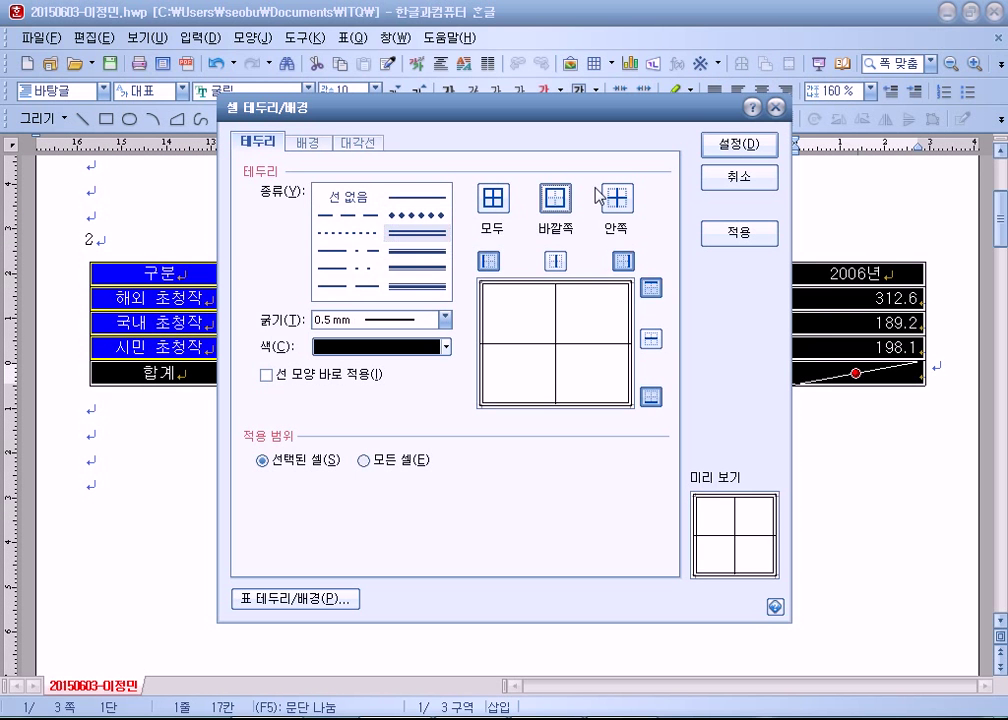
click(770, 146)
Add double lines on the first column's right edge and around the header row
drag(146, 270, 158, 372)
key(l)
click(448, 235)
click(625, 261)
click(740, 144)
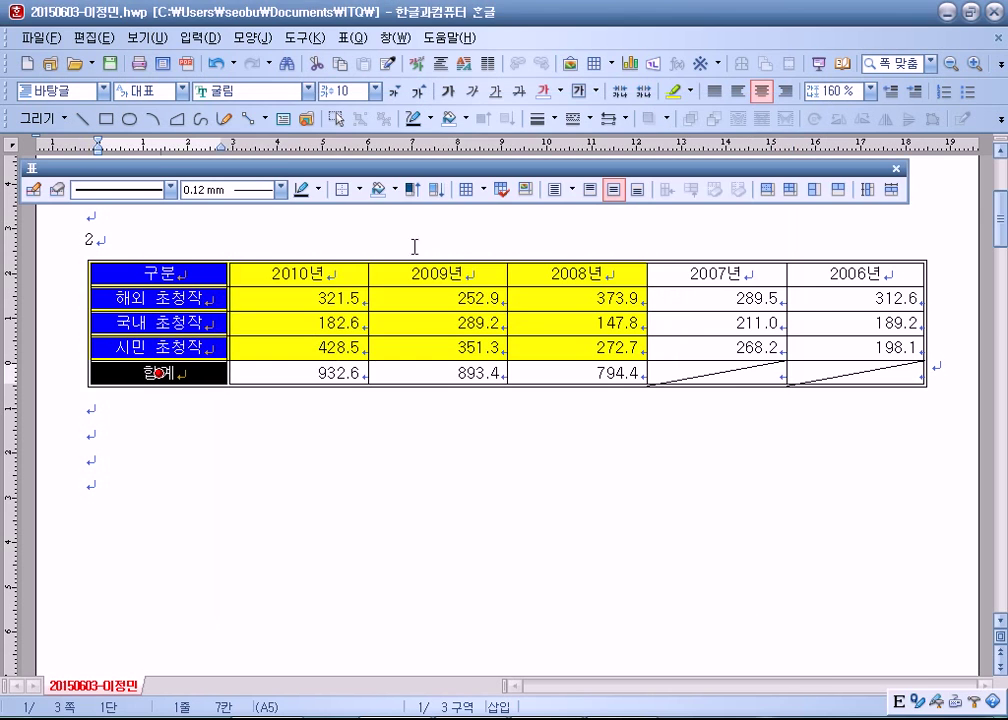
drag(158, 272, 858, 272)
key(l)
click(418, 233)
click(553, 198)
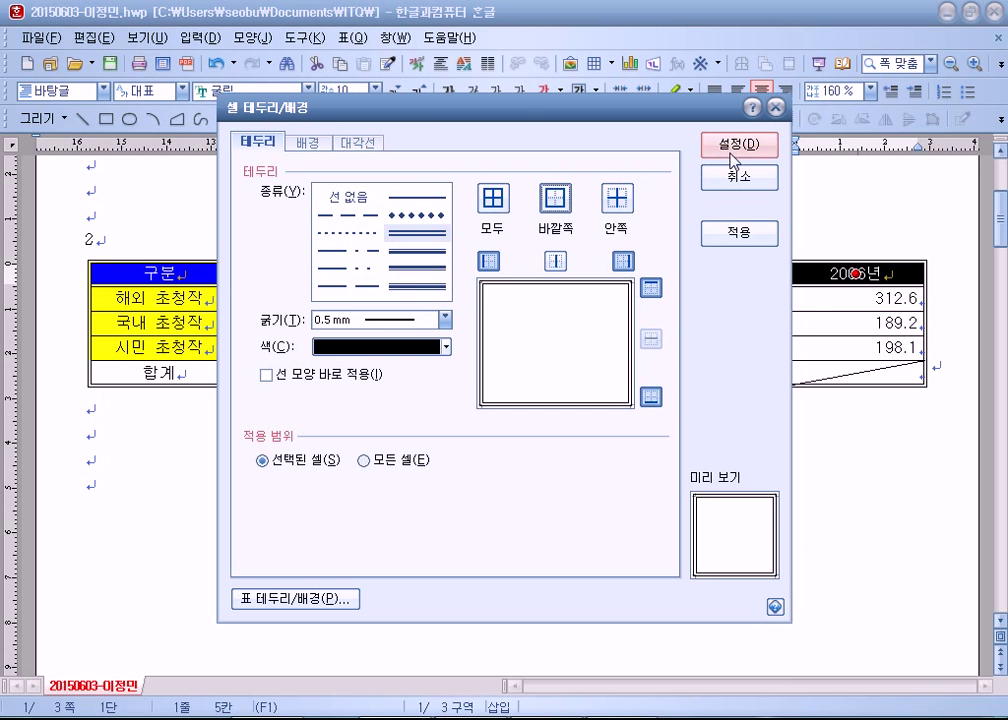
click(739, 144)
click(484, 518)
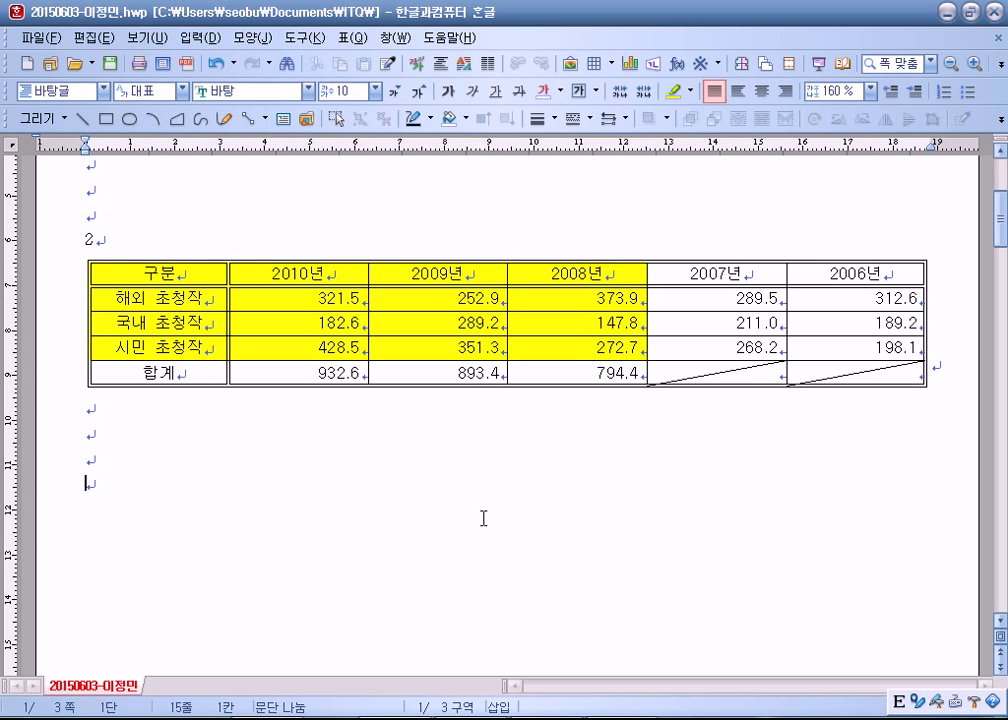
Insert a caption below the table
click(309, 275)
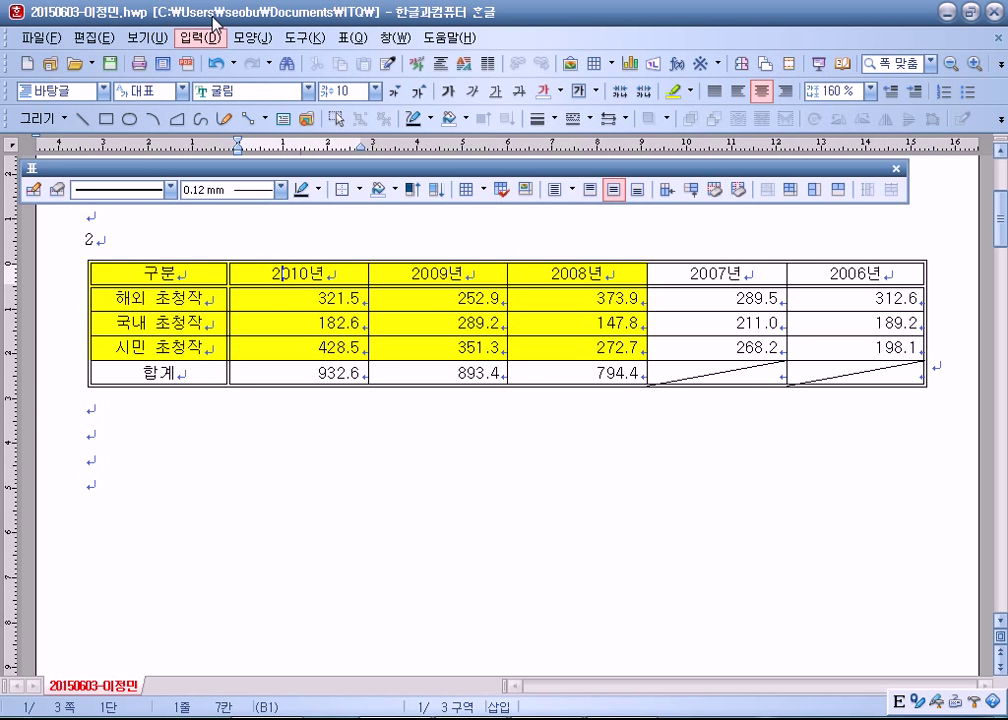
right_click(301, 277)
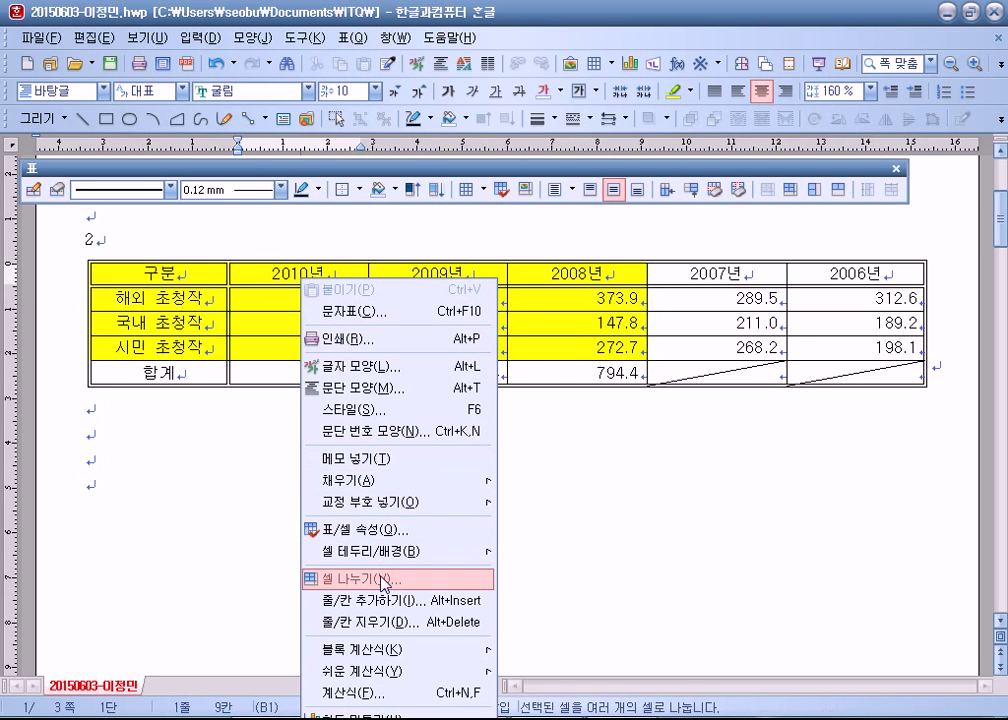
click(199, 38)
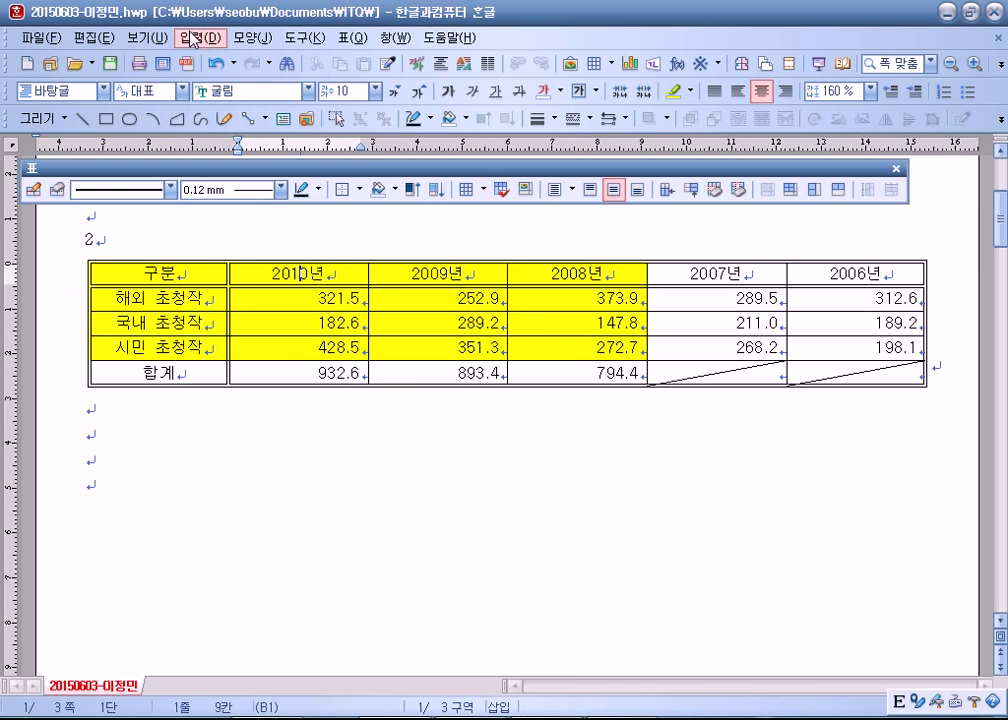
click(199, 38)
click(250, 309)
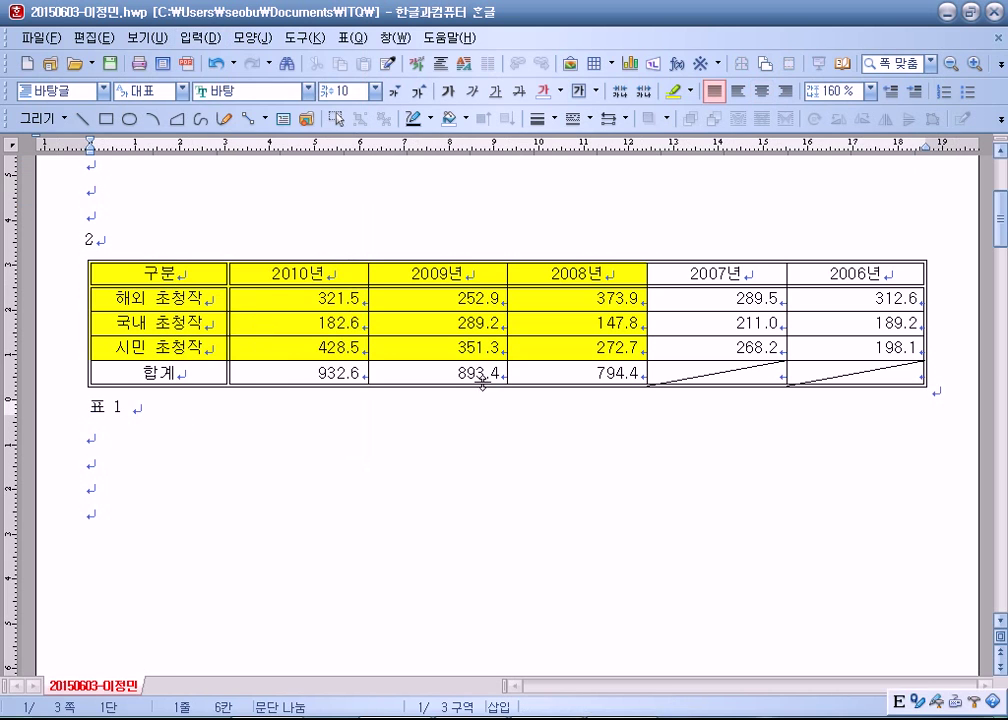
Type the caption text 수원화성국제연극제 관람 현황(단위 : 천 명)
click(35, 398)
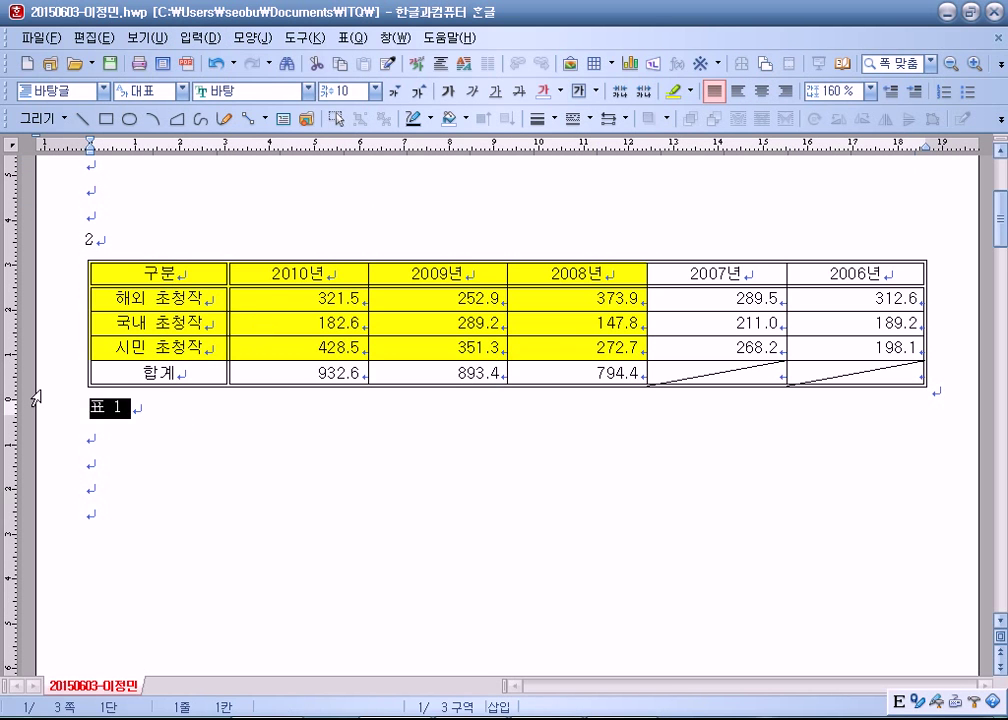
key(Hangul)
text(수우화)
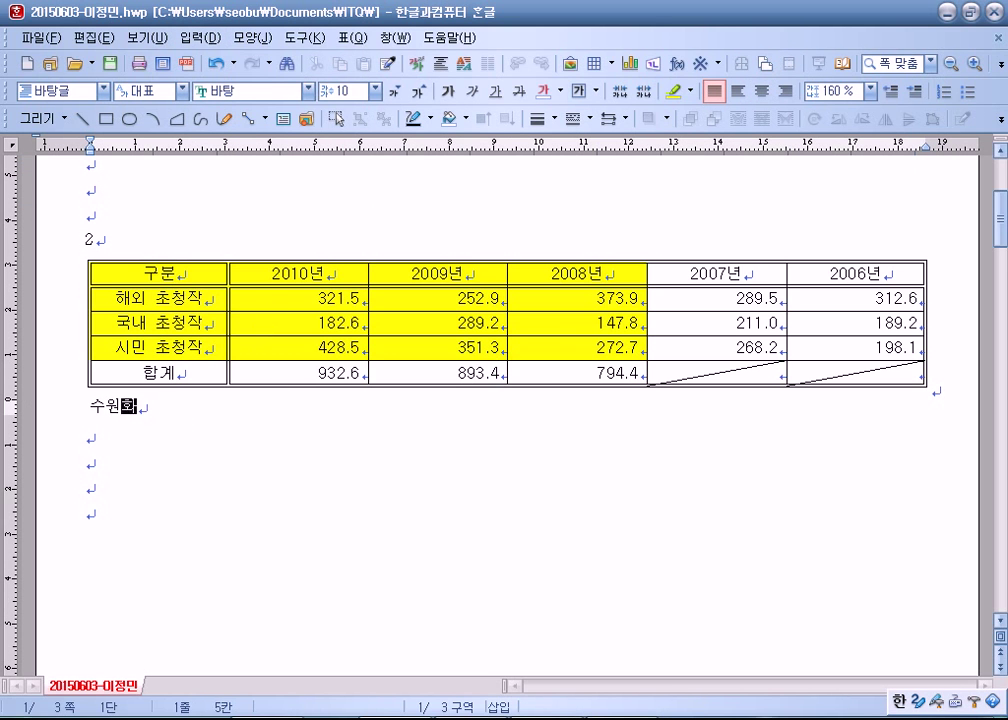
text(성국제연ㄱ극제 )
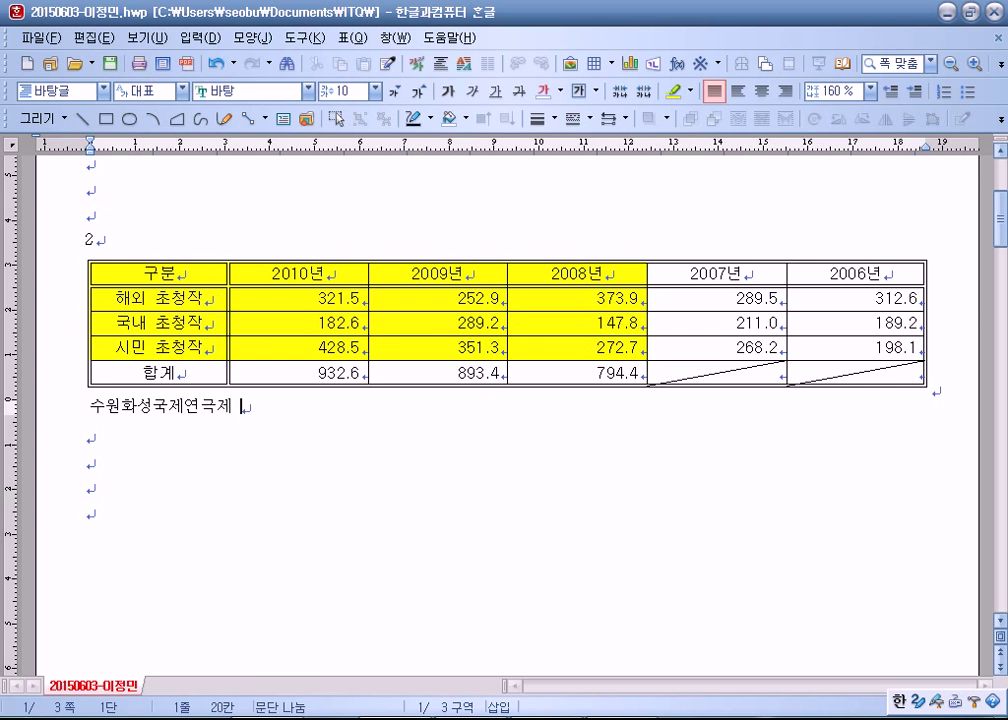
text(관람 현호(단이 :)
key(BackSpace)
key(BackSpace)
key(BackSpace)
text(위 : 천 명))
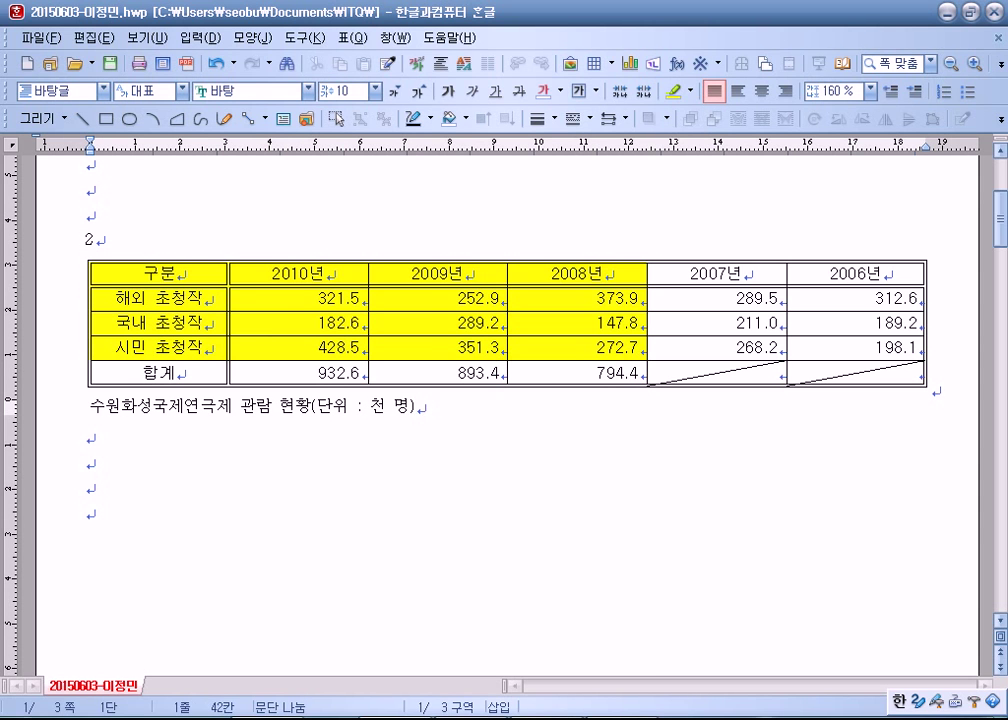
Set the caption line to the 굴림 font and right-align it
key(shift+Home)
click(306, 91)
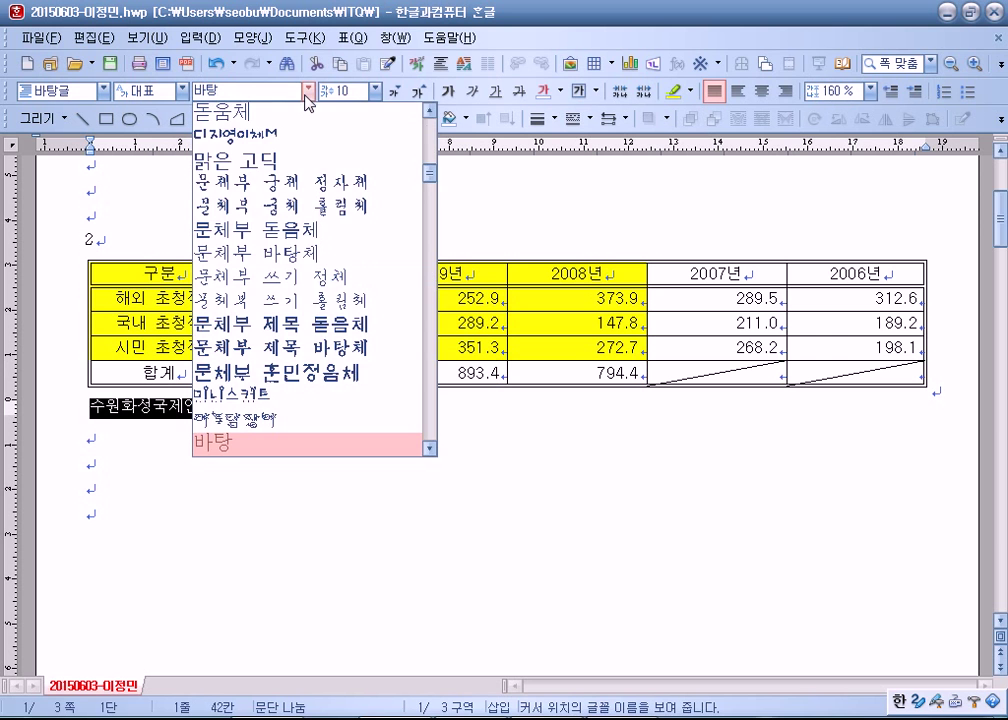
scroll(265, 268, up, 7)
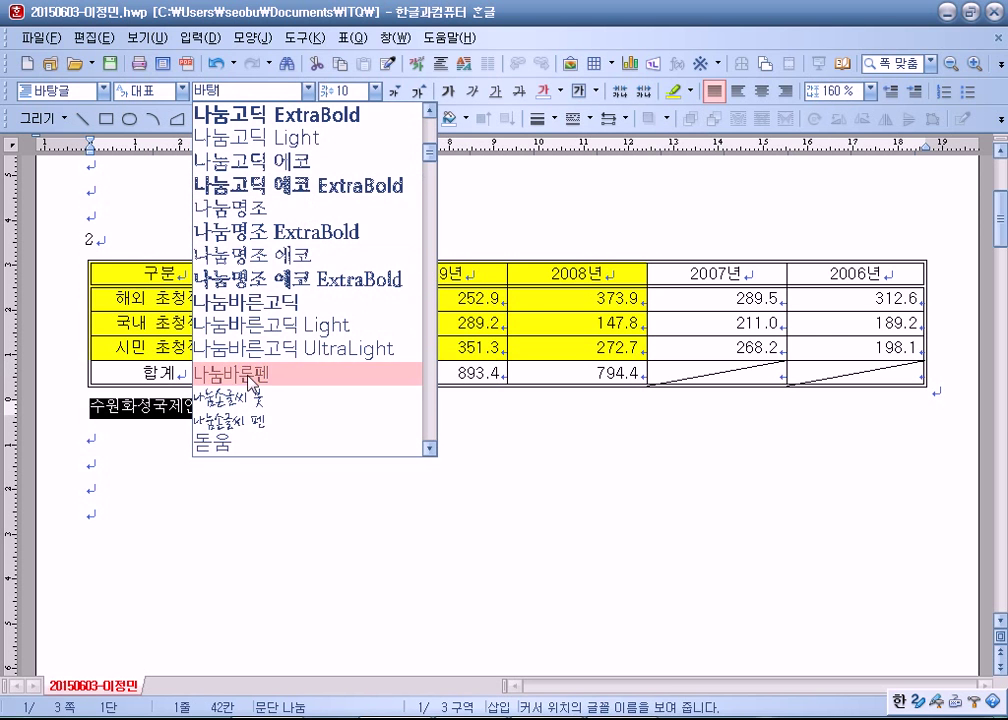
click(215, 111)
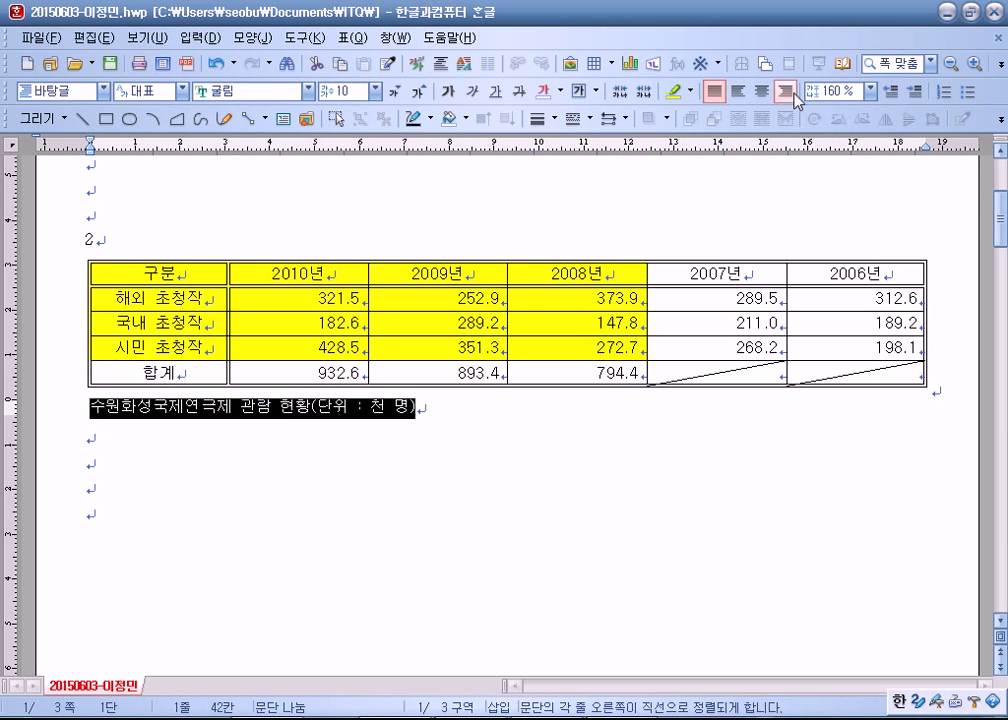
click(783, 96)
double_click(704, 262)
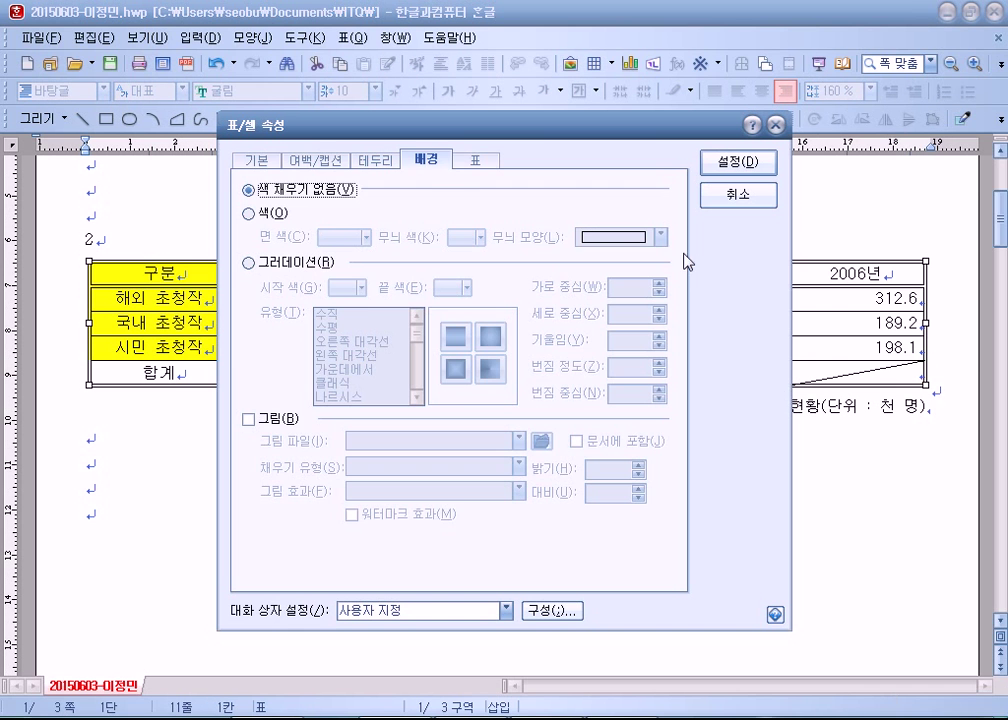
Move the table caption to the top (위) position
click(326, 158)
click(416, 294)
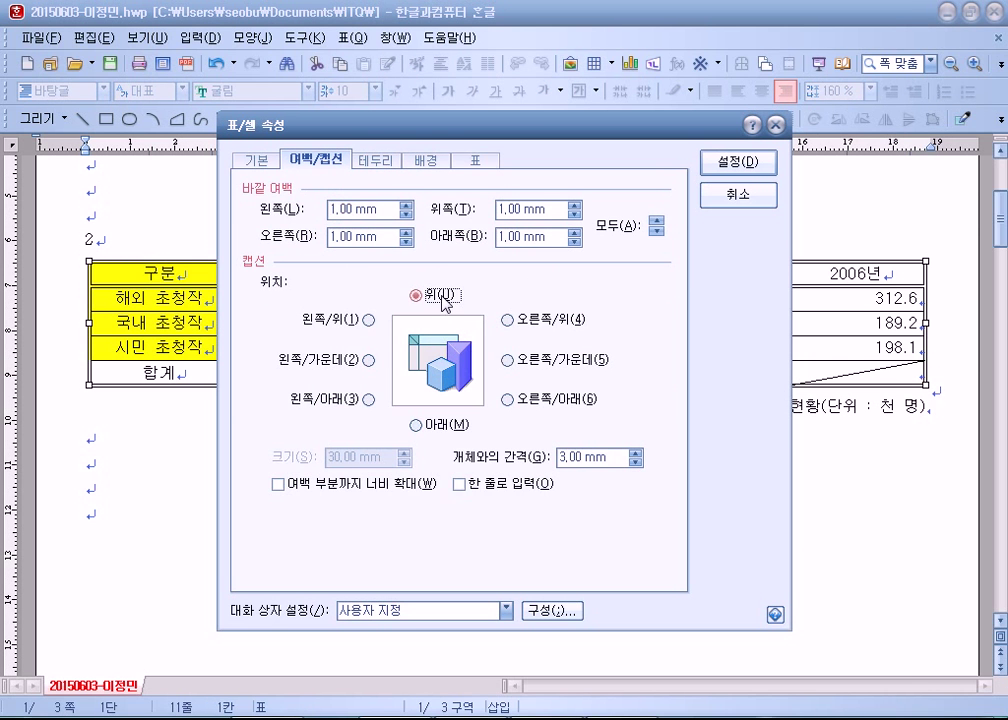
click(737, 162)
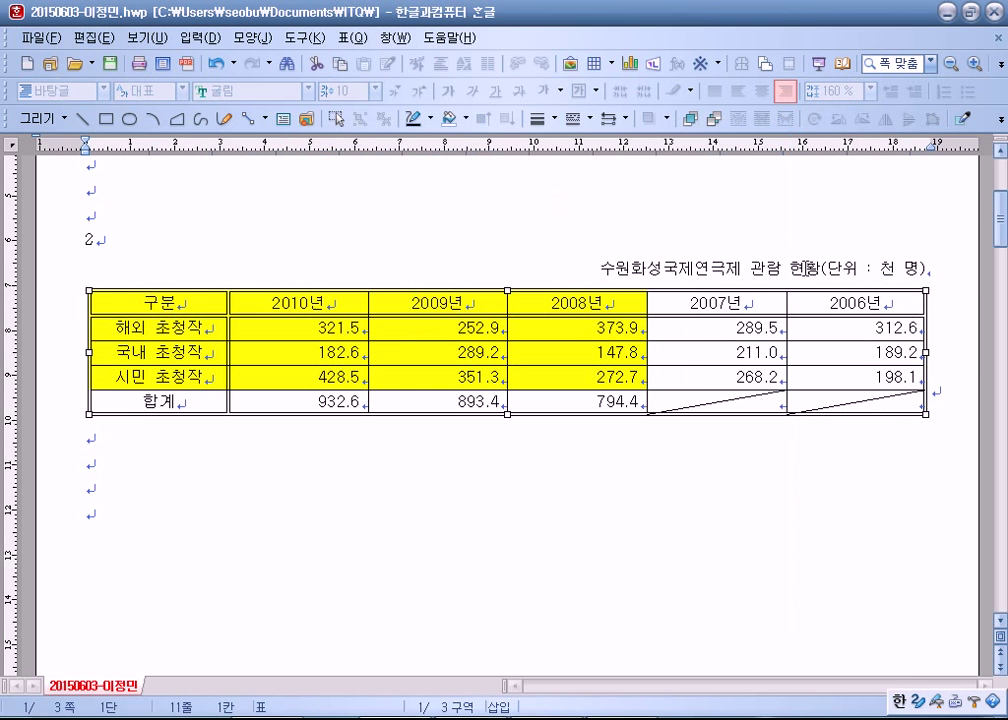
Save the document and select the 구분 through 2008년 data cells
click(664, 489)
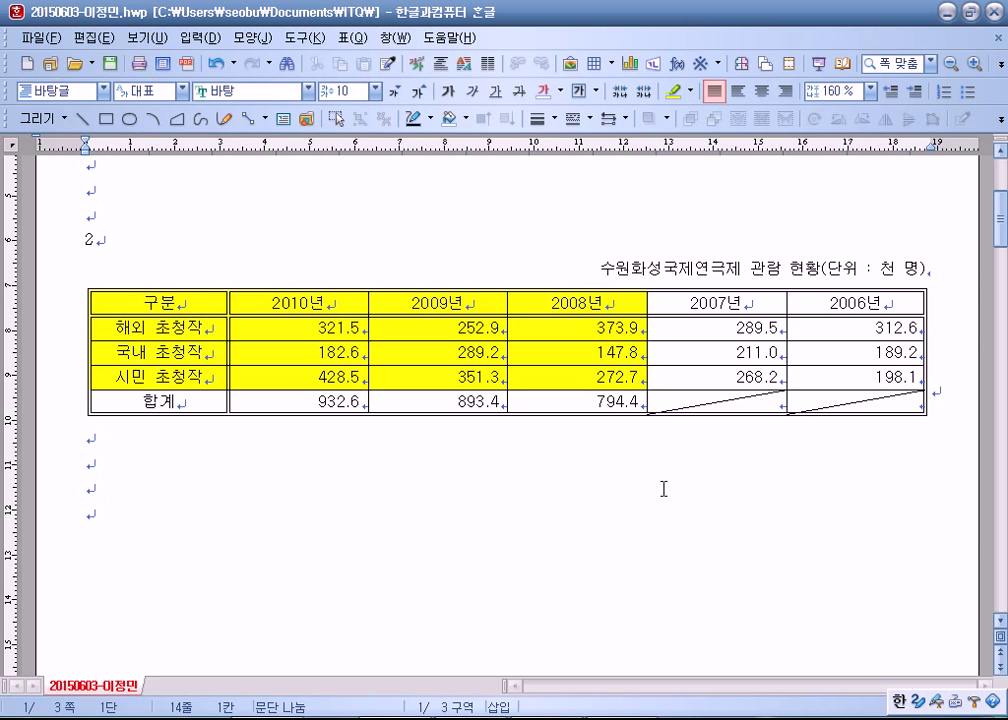
key(alt+s)
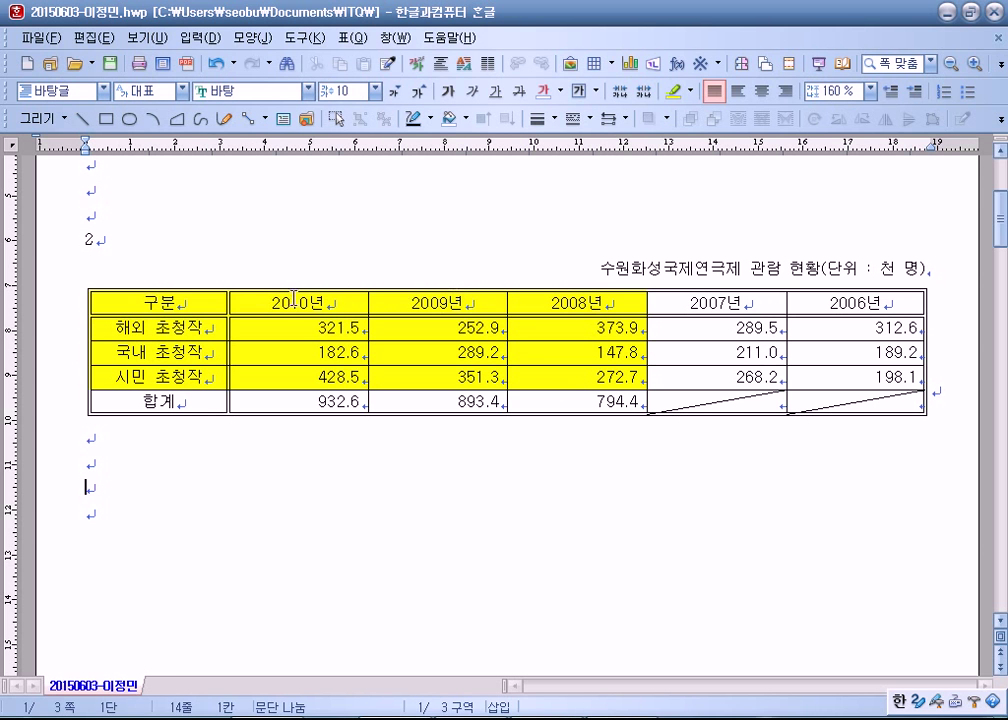
drag(200, 292, 577, 377)
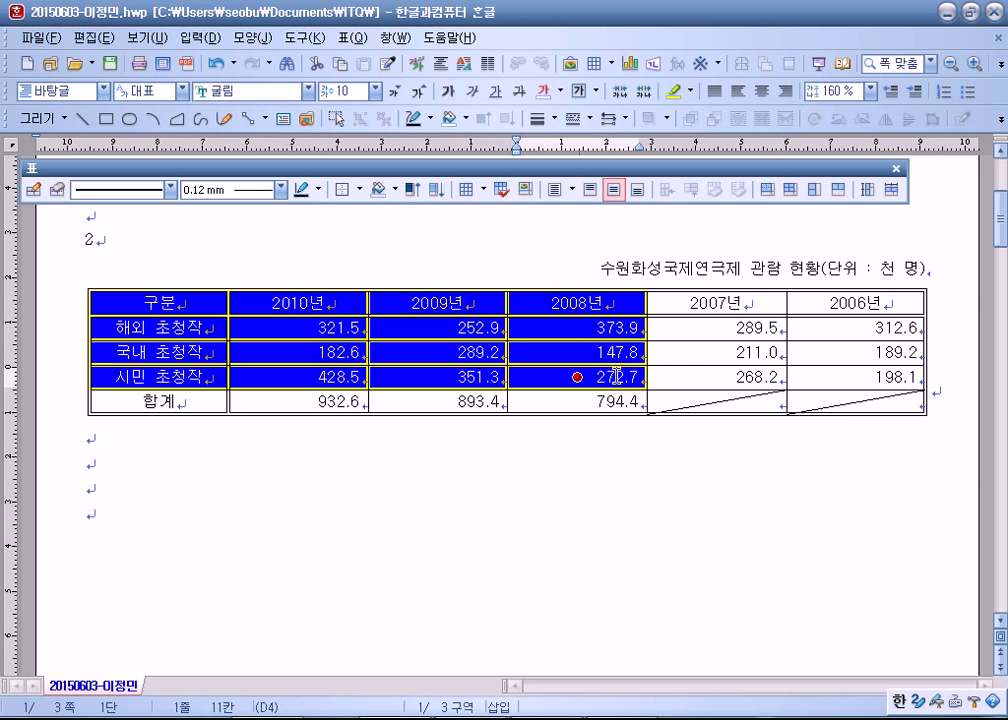
Insert a chart from the selected cells and set it to flow like a character (글자처럼 취급)
click(632, 68)
click(362, 308)
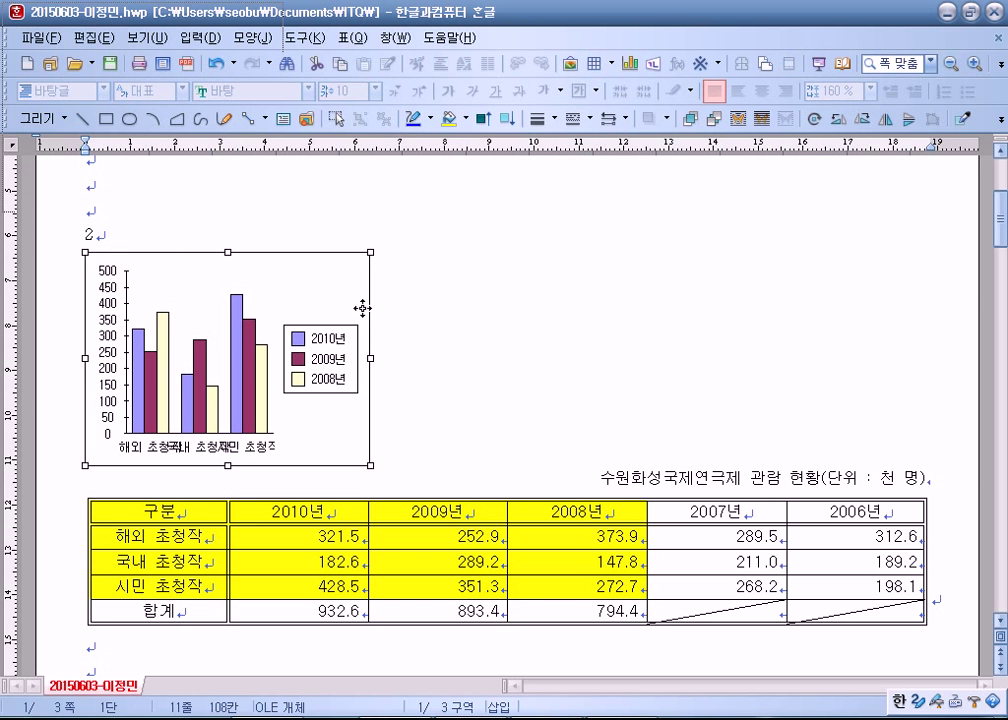
right_click(351, 298)
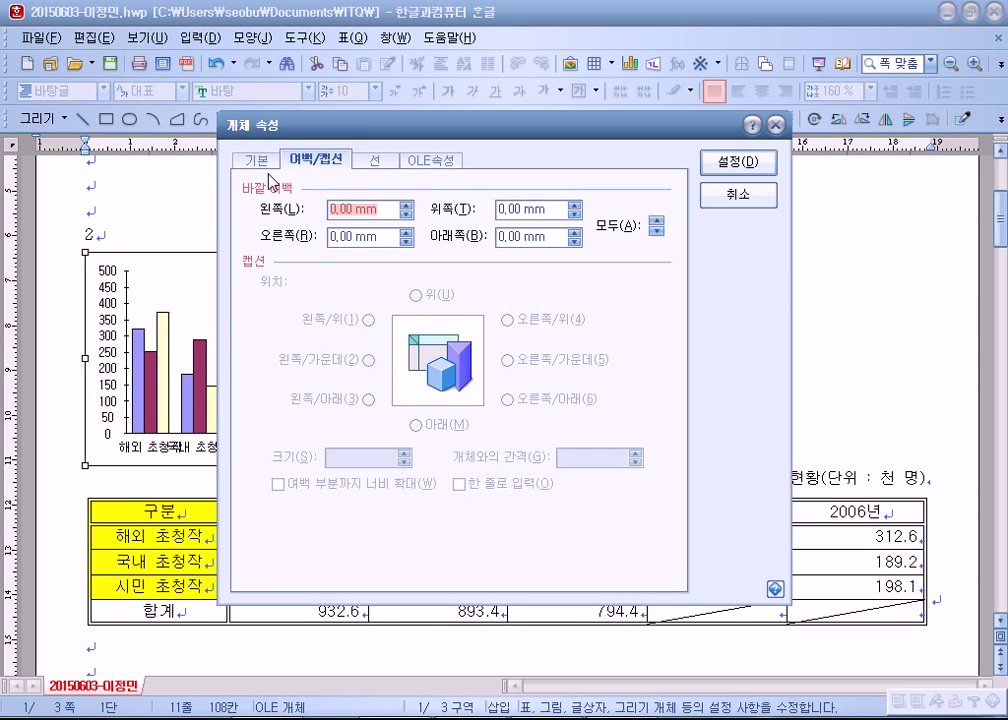
click(257, 160)
click(266, 283)
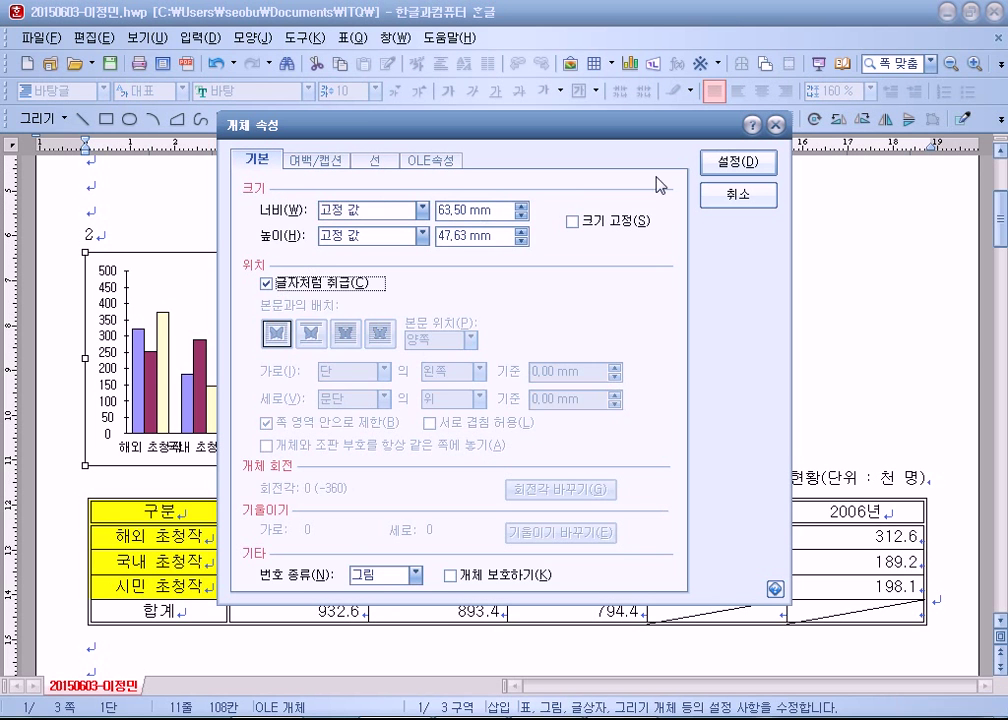
click(731, 162)
Stretch the chart to match the table's full width
click(489, 511)
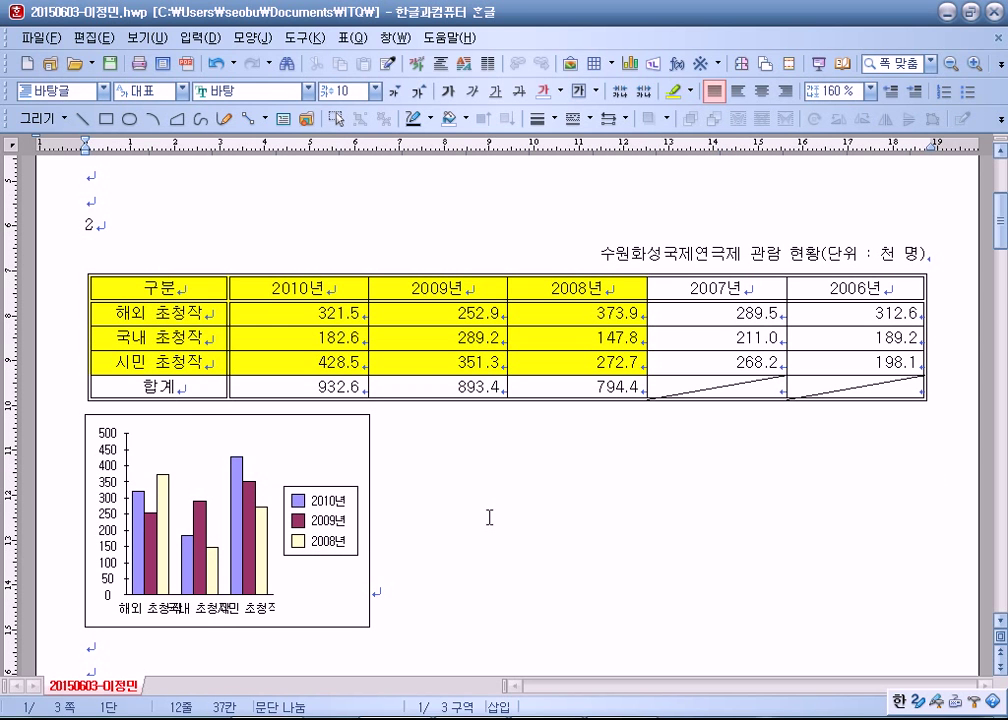
click(361, 449)
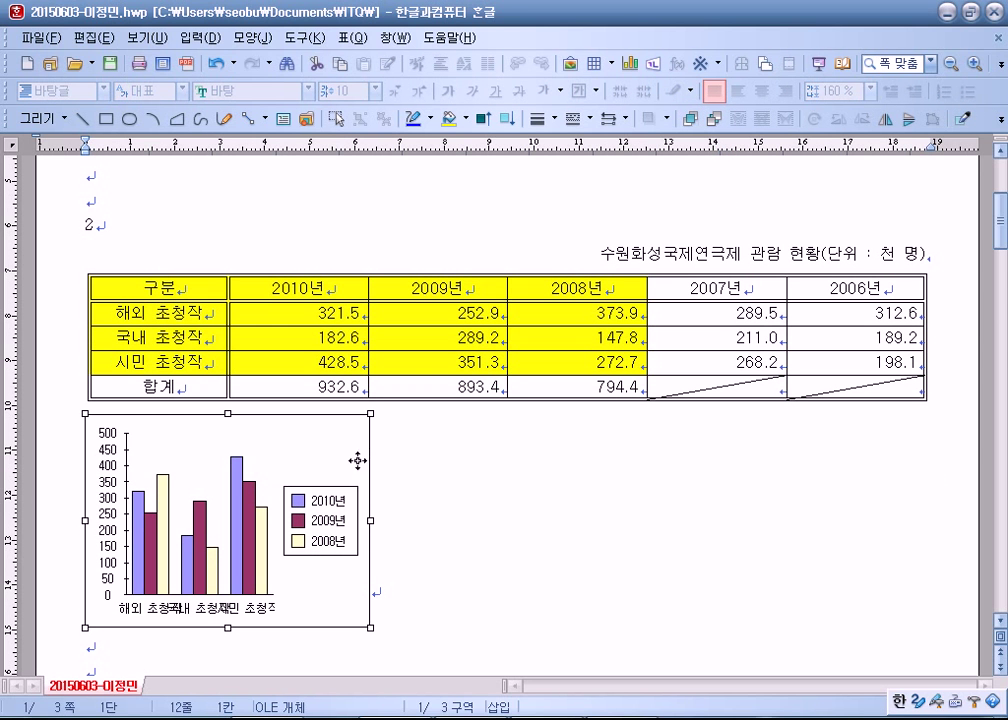
drag(897, 521, 922, 521)
In the chart wizard, enter the chart title 수원화성국제연극제 관람 현황
double_click(494, 491)
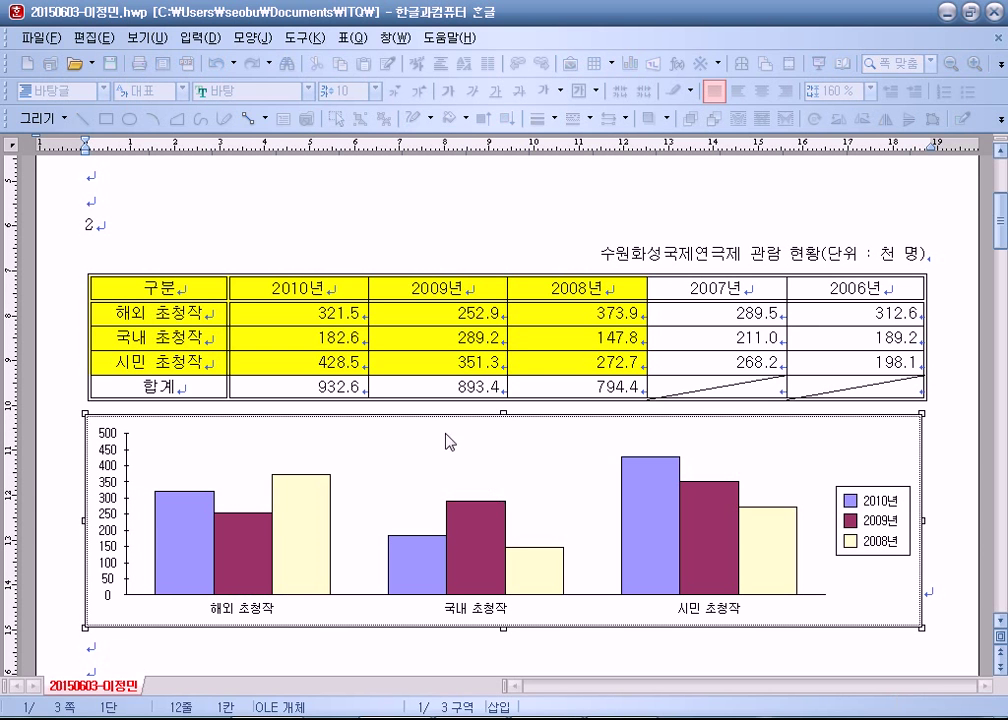
right_click(768, 442)
click(842, 631)
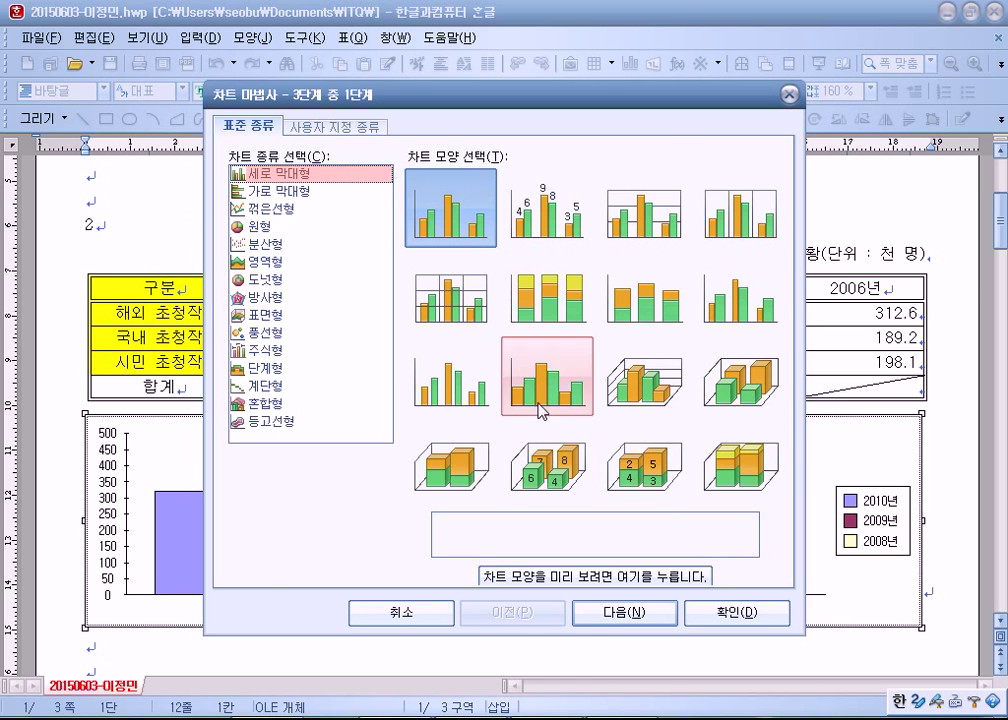
click(596, 606)
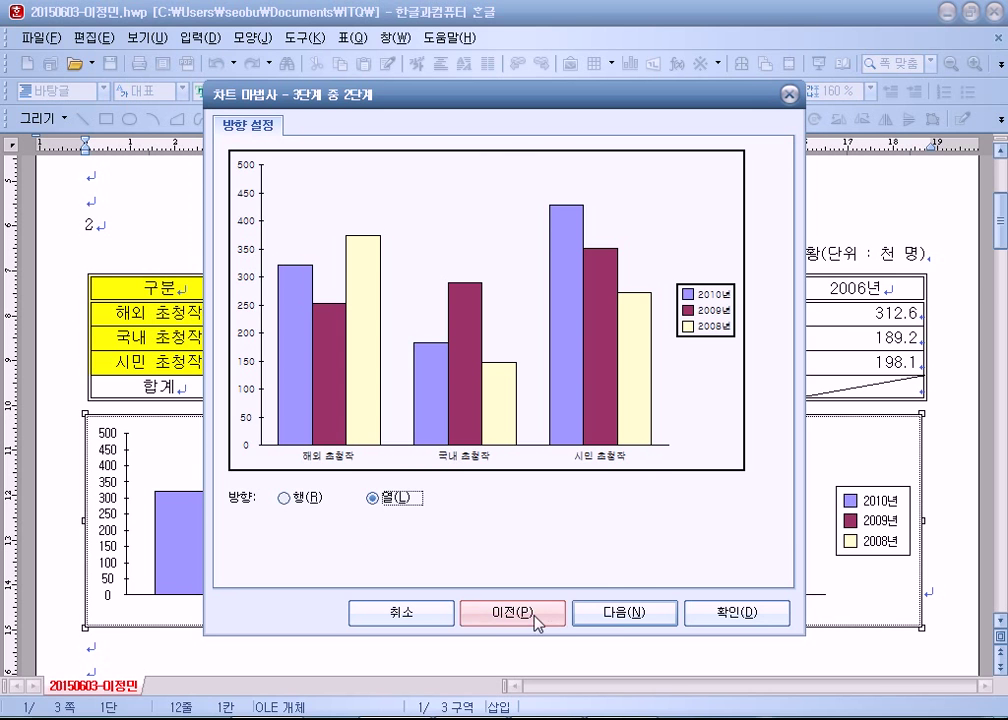
click(606, 612)
text(수배)
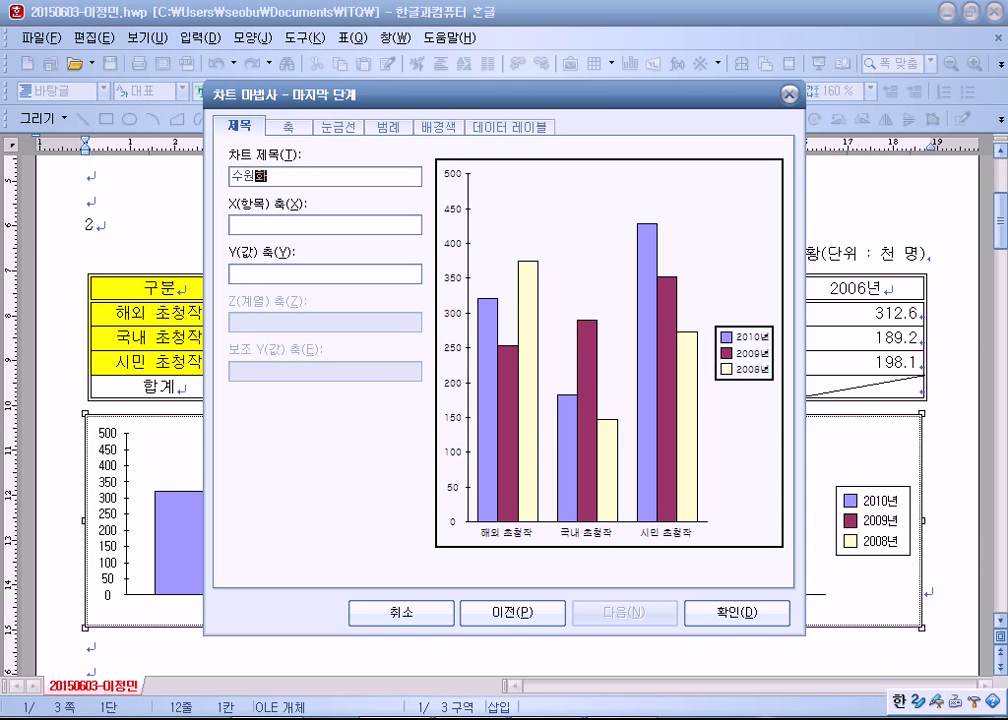
text(화성국제)
text(연극제 과ㄴ)
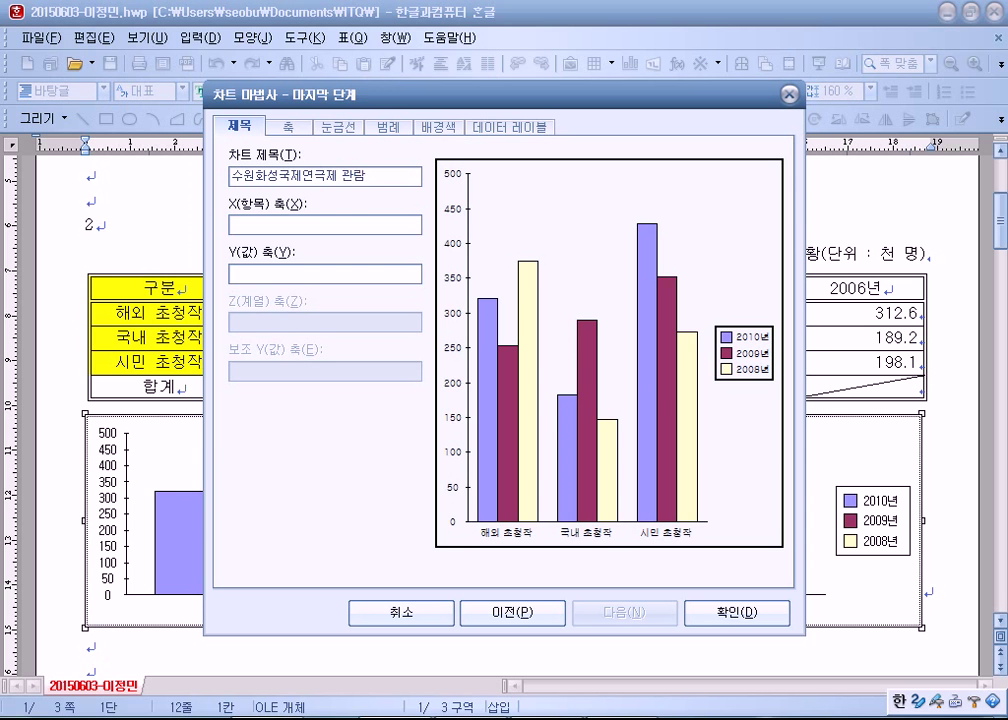
text(람 현황)
key(Tab)
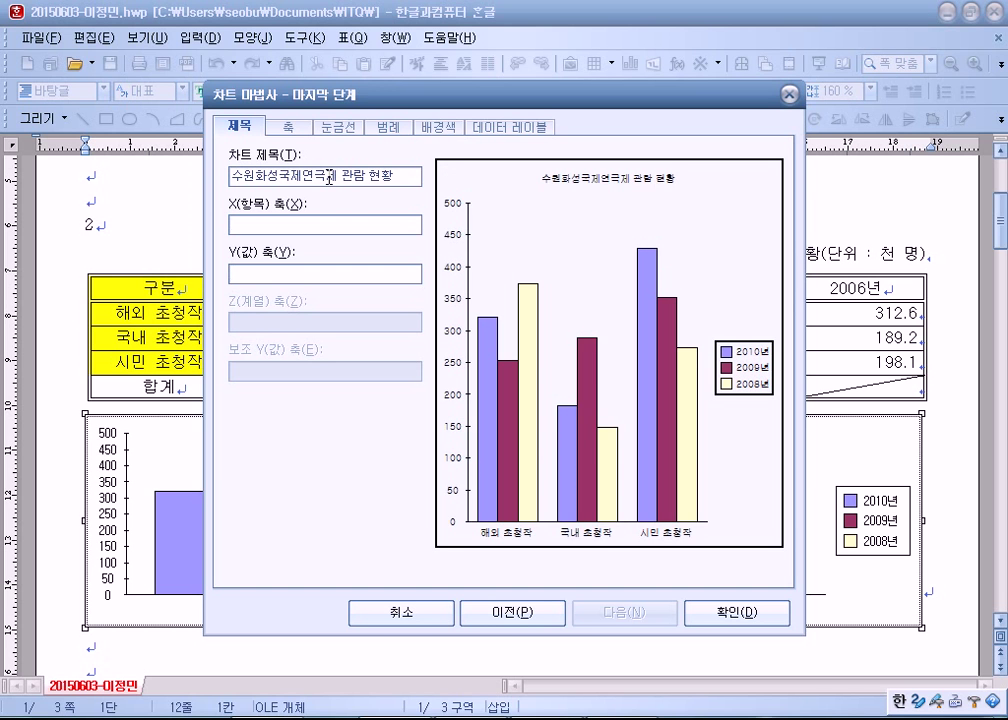
Enter the value-axis title (단위 : 천 명) and finish the wizard
text((단위)
key(Hangul)
text(:cjs a)
key(BackSpace)
key(Hangul)
text(명))
key(Hangul)
text(cjhs)
key(BackSpace)
key(Hangul)
text(cjs aud))
click(727, 611)
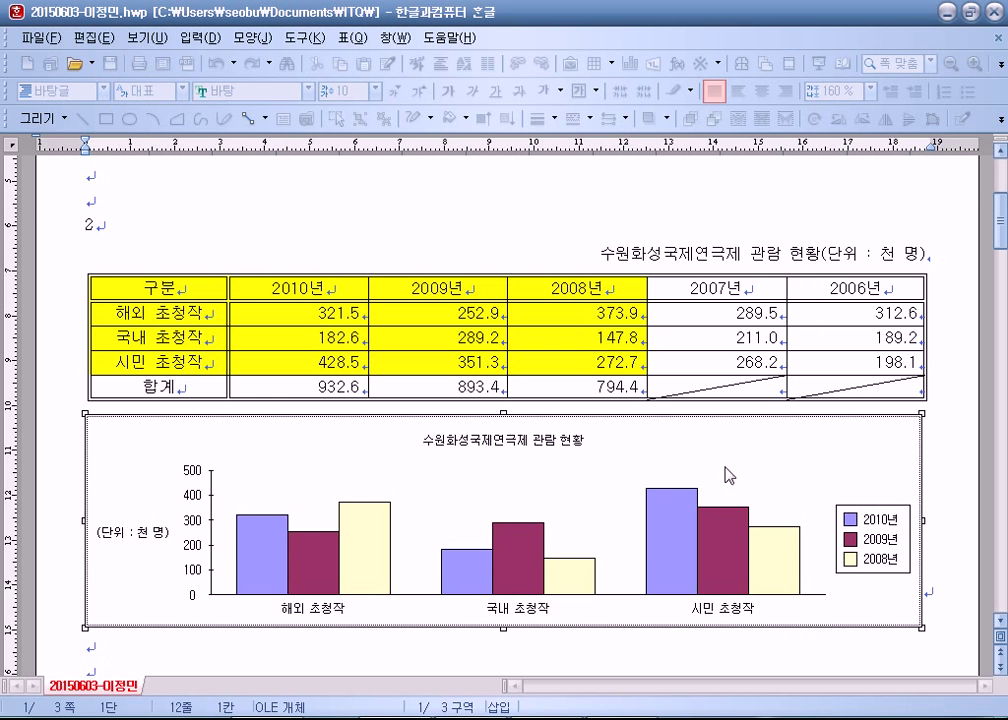
Give the chart title a single-line (한 줄로) border with a shadow
double_click(570, 450)
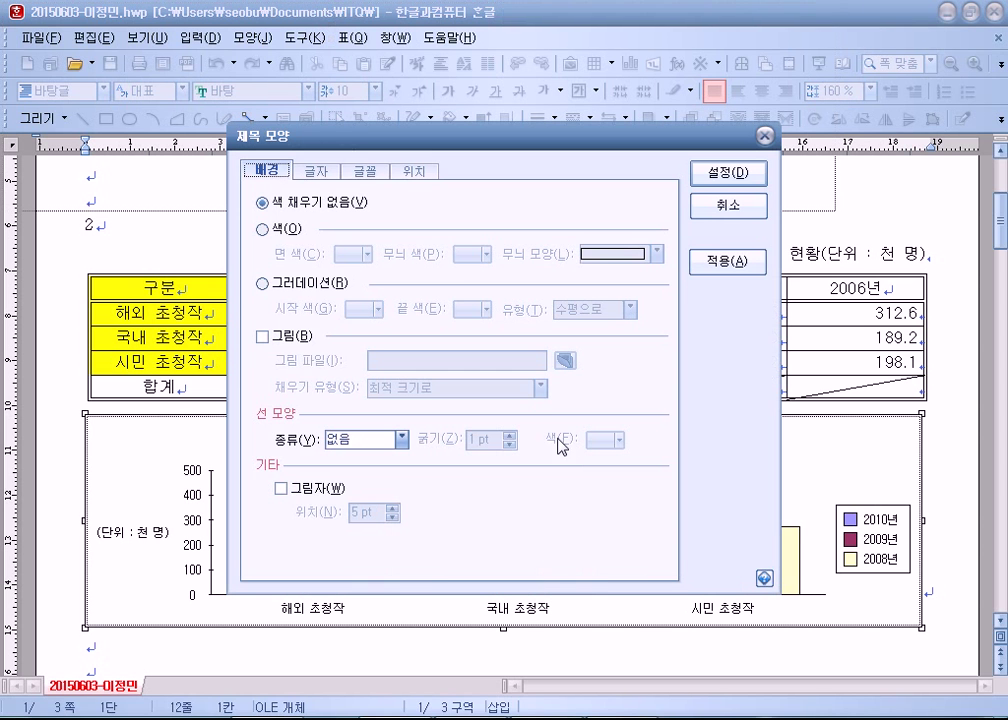
click(379, 443)
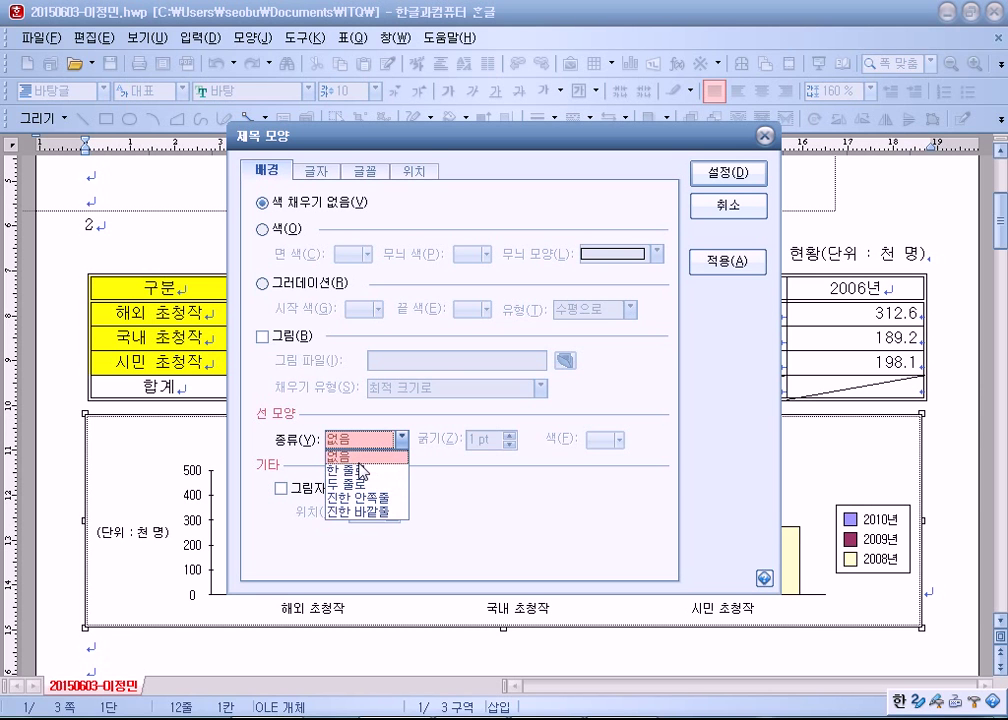
click(355, 469)
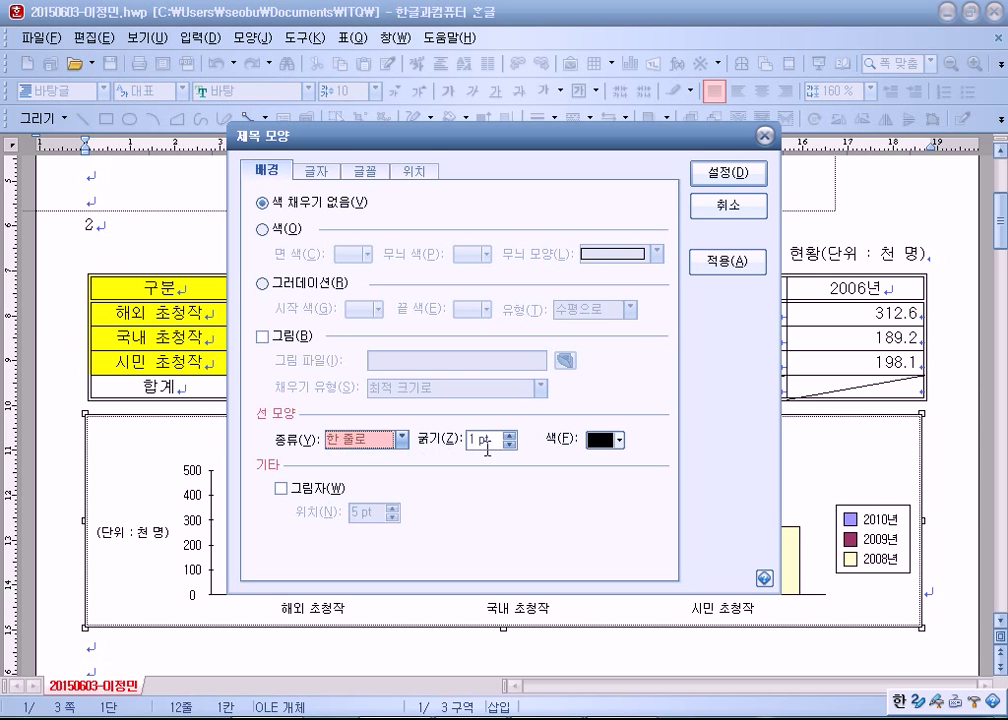
click(350, 489)
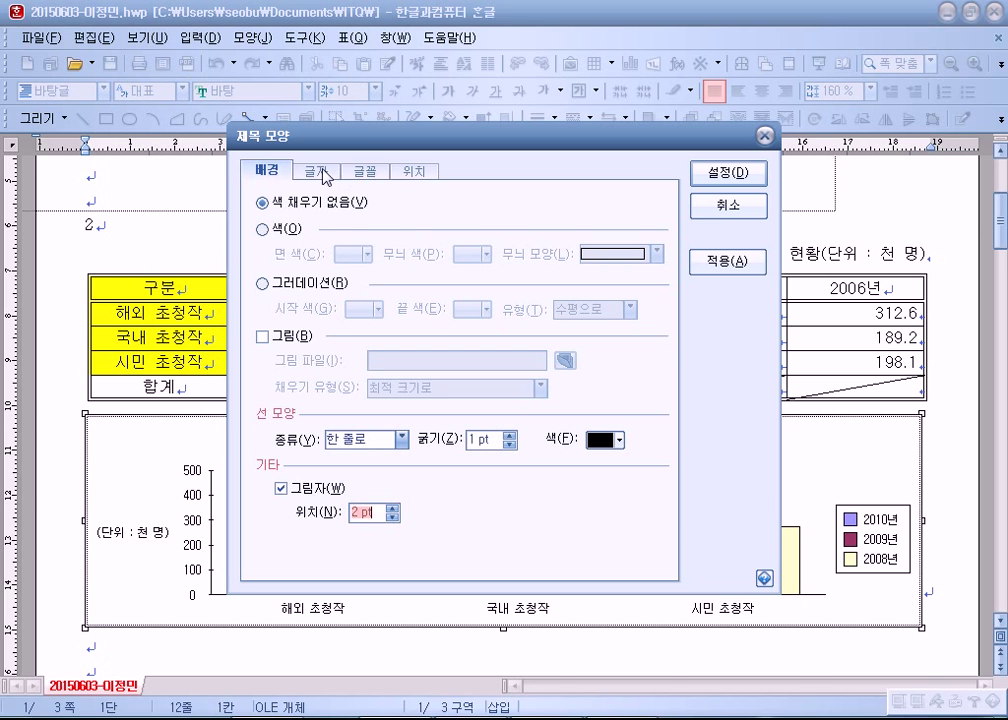
Set the chart title lettering to bold 돋움 at 11 pt
click(365, 172)
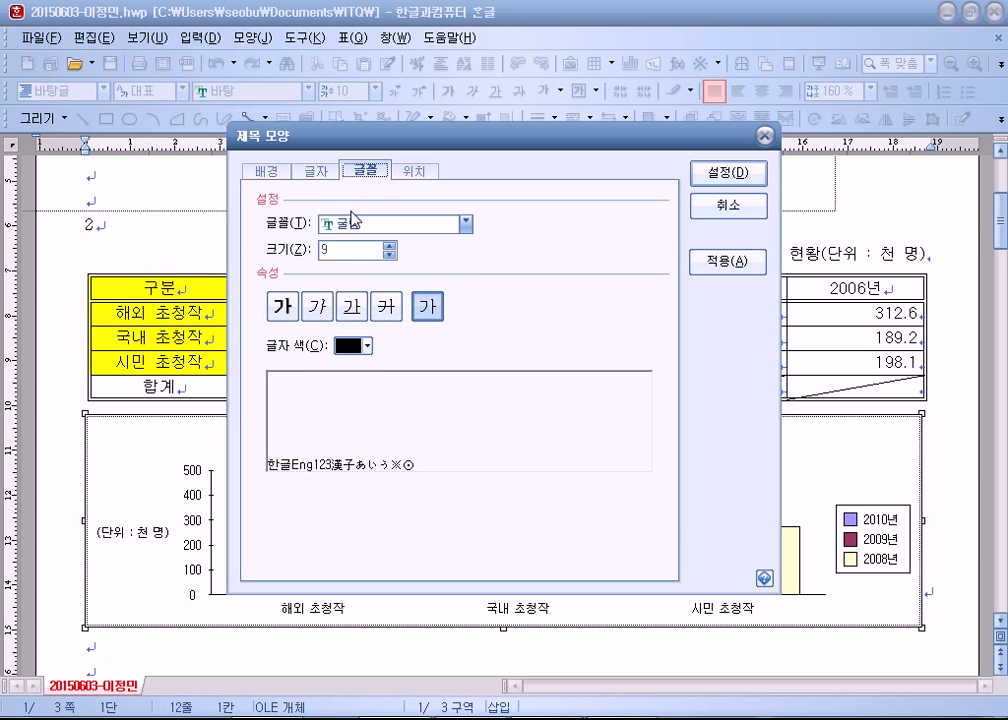
click(355, 220)
scroll(373, 345, down, 2)
scroll(370, 345, down, 4)
click(328, 321)
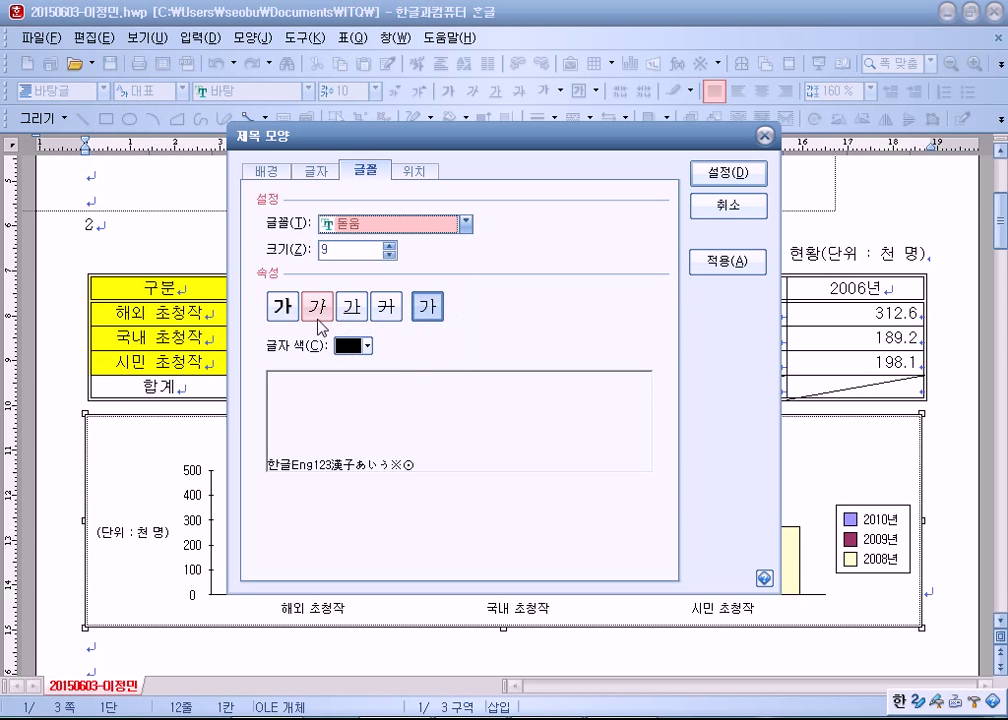
click(283, 306)
click(390, 246)
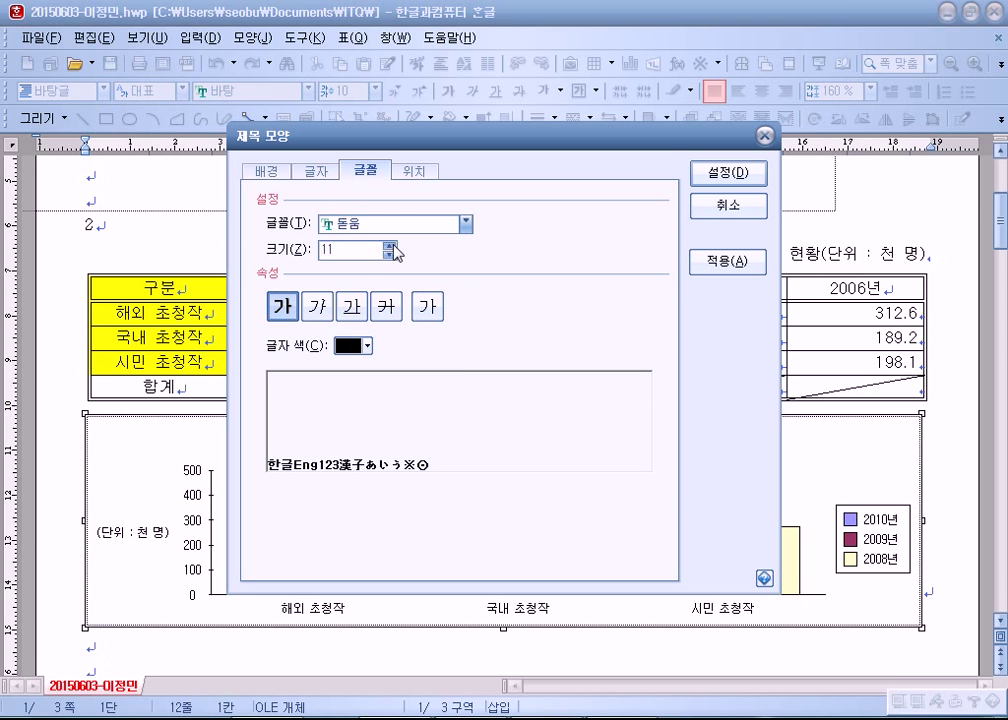
click(390, 246)
click(390, 246)
click(728, 172)
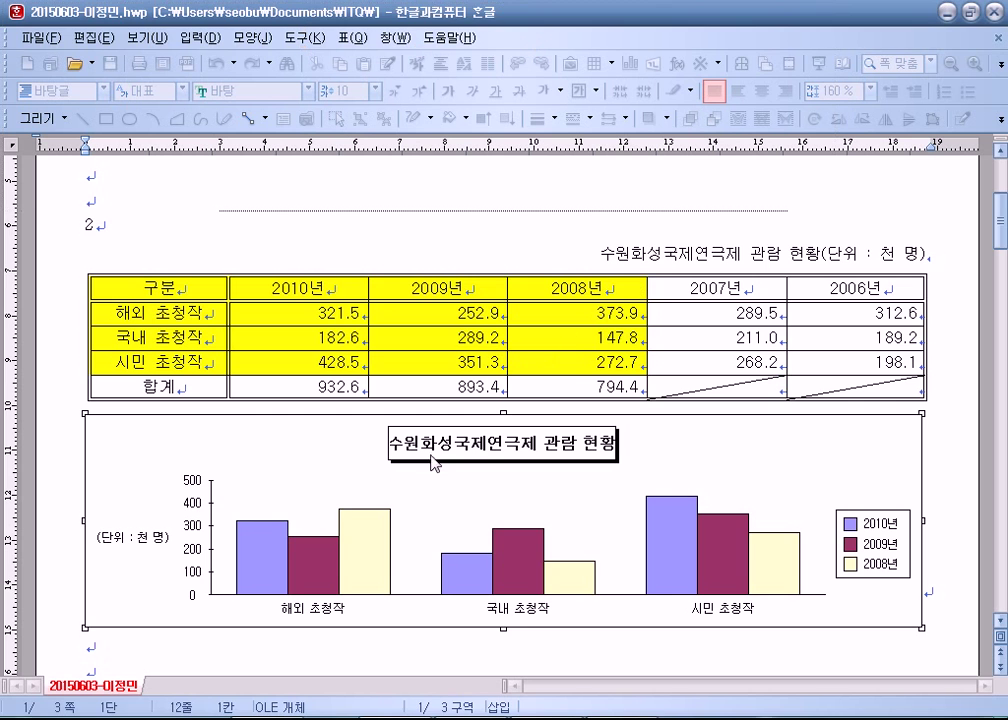
scroll(305, 460, down, 3)
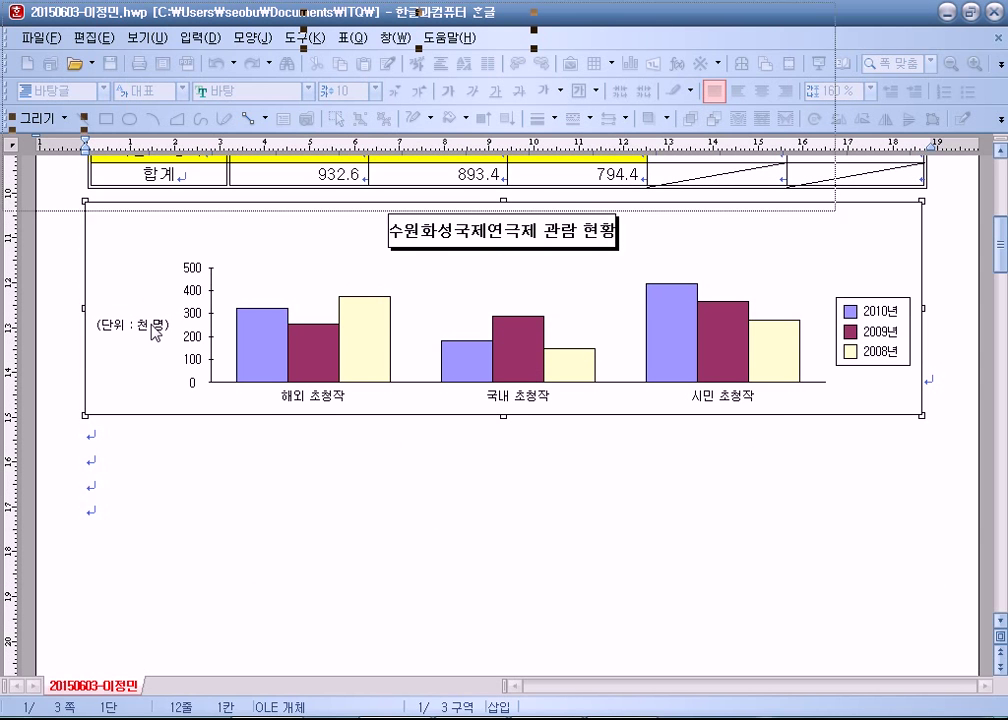
Change the axis title font to 돋움 at size 10
double_click(153, 333)
click(366, 170)
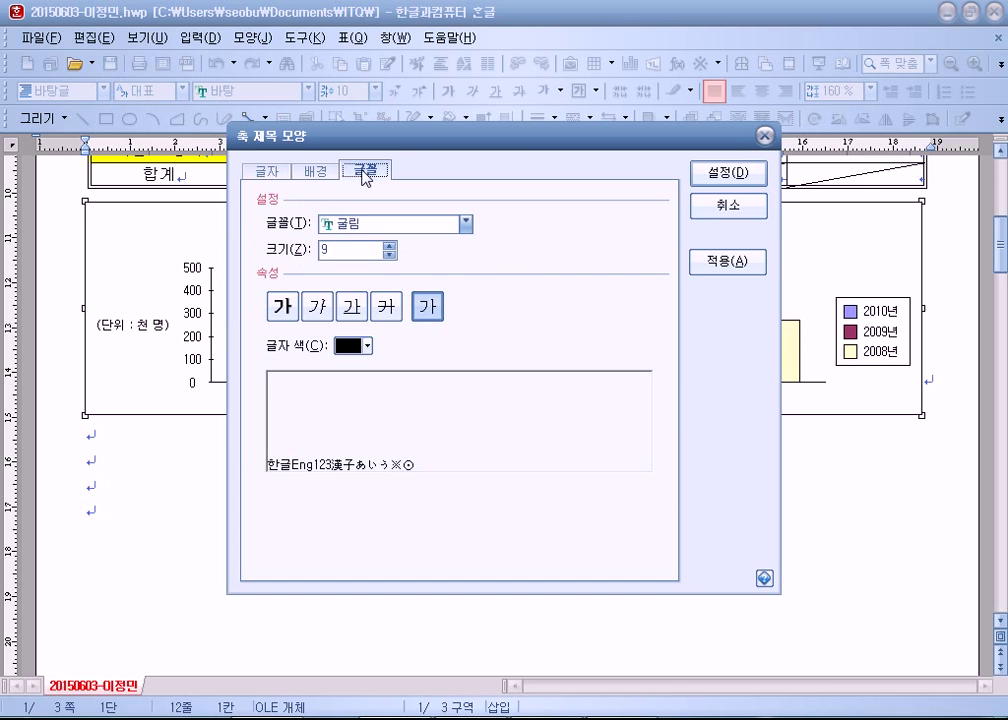
click(349, 225)
scroll(372, 330, down, 7)
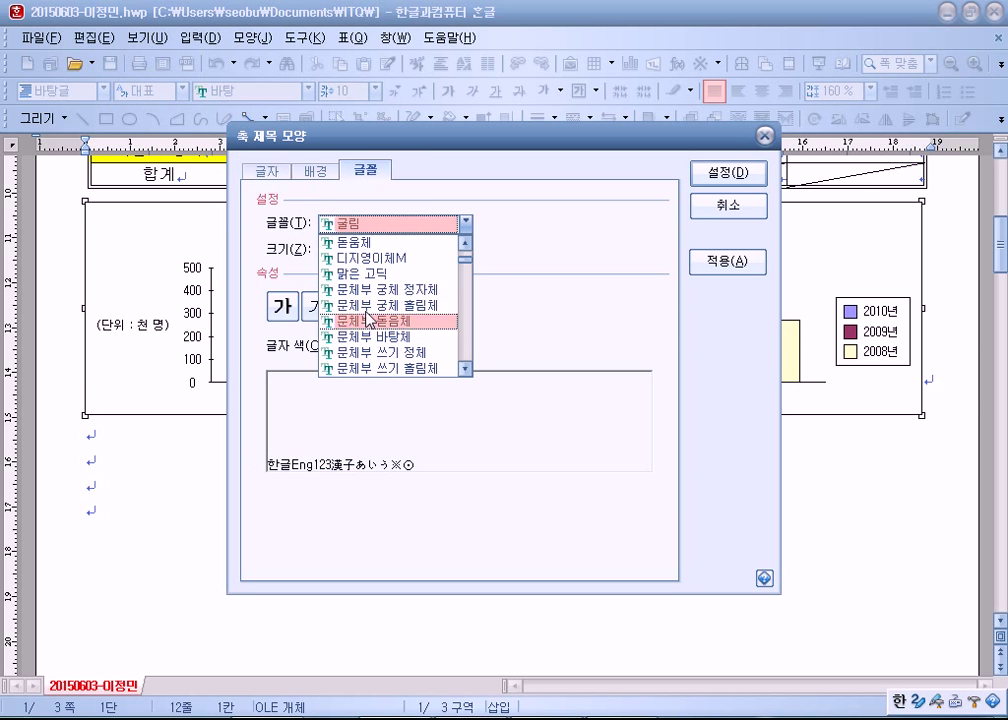
scroll(369, 286, up, 1)
click(371, 273)
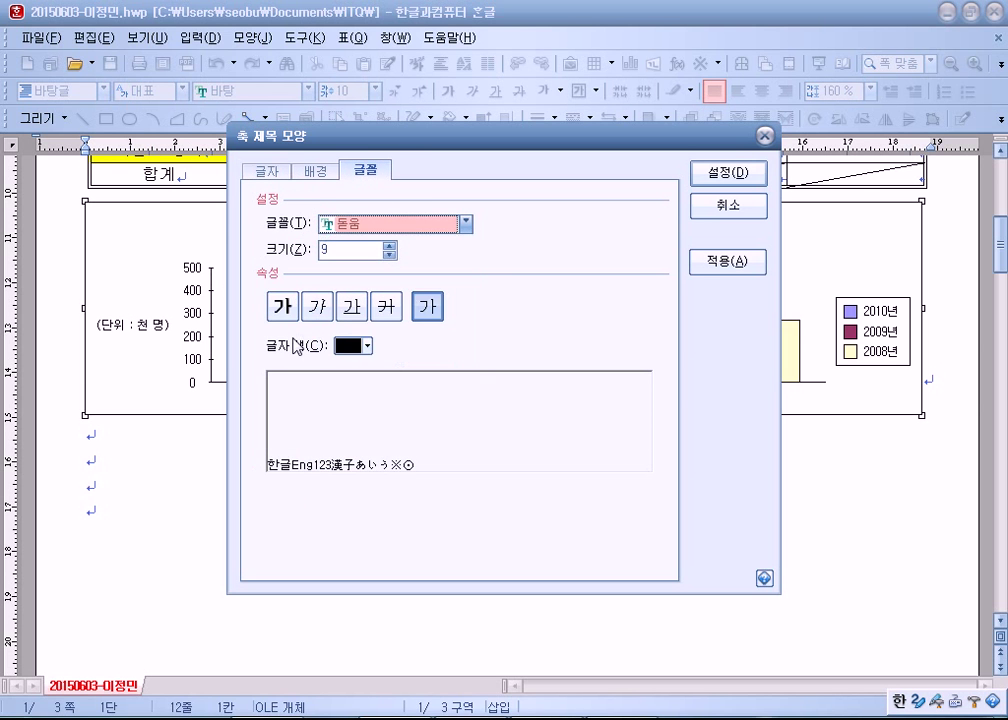
click(390, 245)
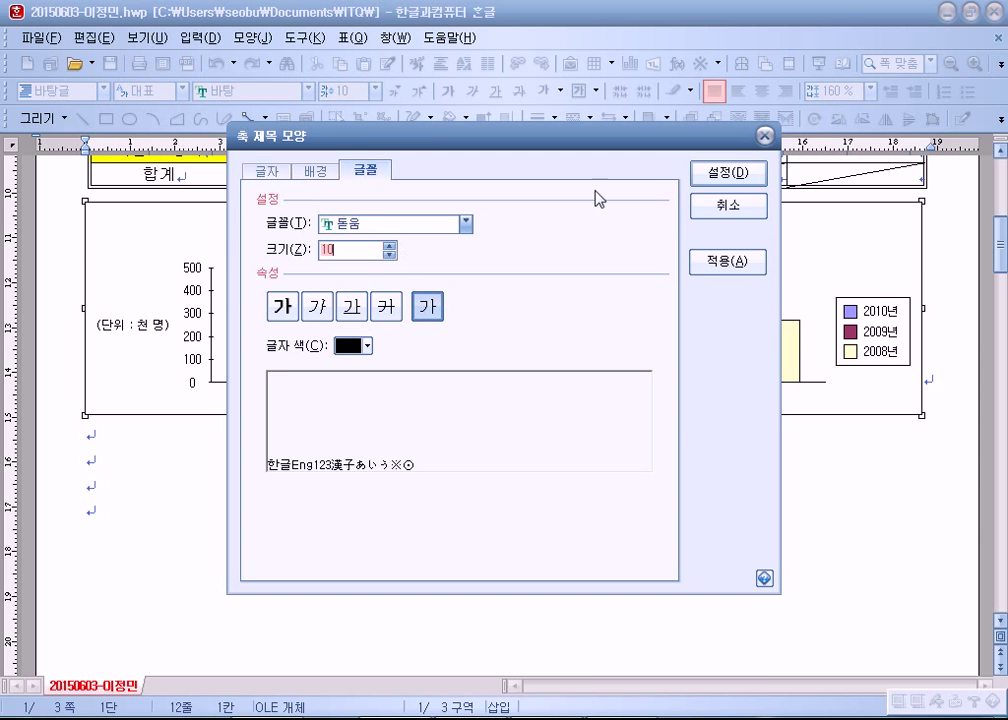
click(729, 174)
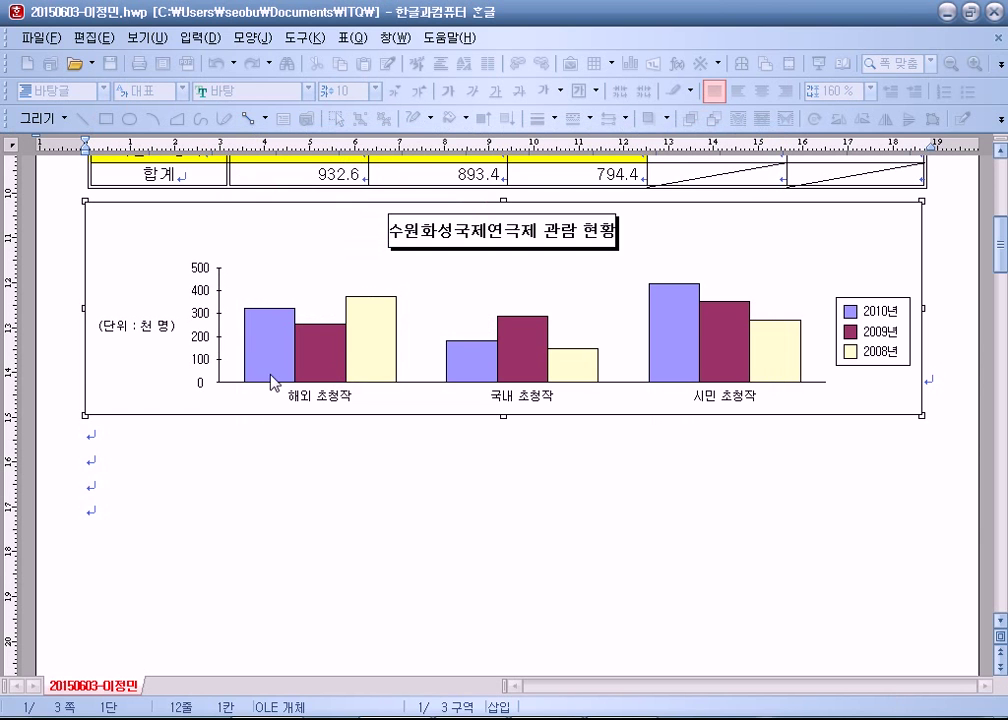
Set the value-axis labels to 돋움 at size 10
double_click(201, 320)
click(364, 170)
click(376, 224)
scroll(370, 330, down, 3)
scroll(368, 342, down, 2)
click(370, 322)
click(427, 306)
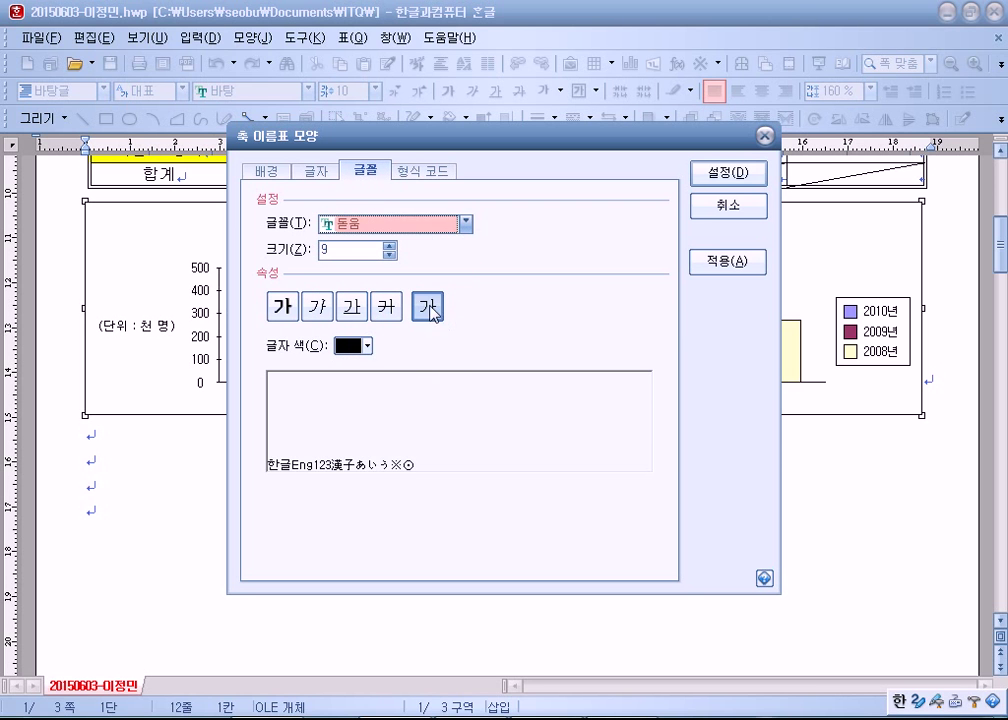
click(711, 172)
Set the category-axis labels to 돋움 at size 10
double_click(320, 402)
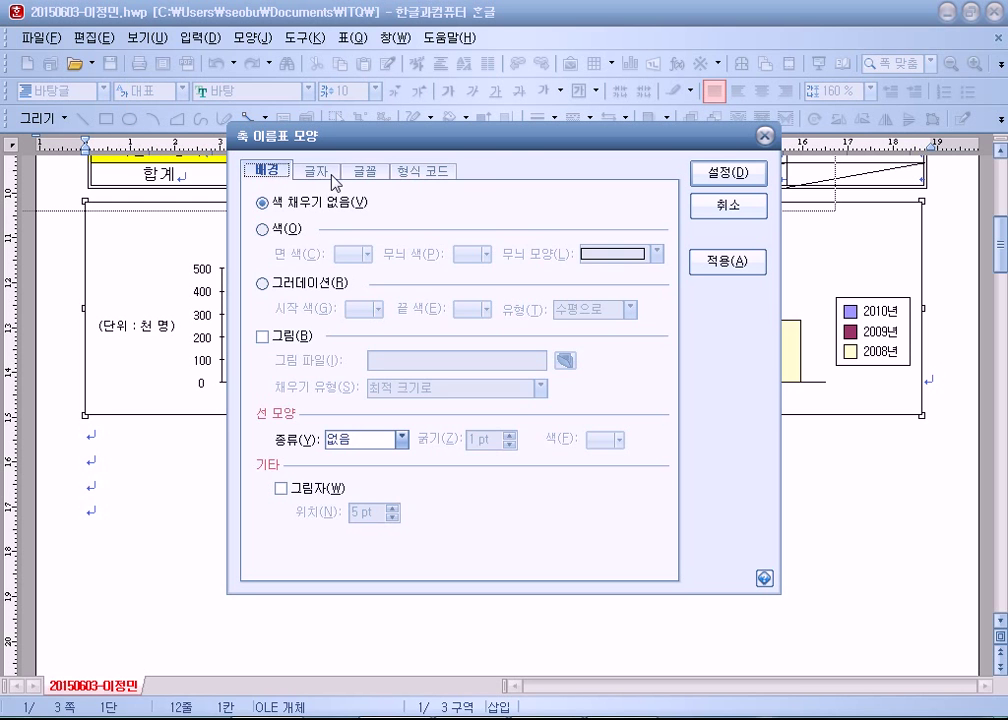
click(366, 170)
click(362, 226)
scroll(368, 300, down, 3)
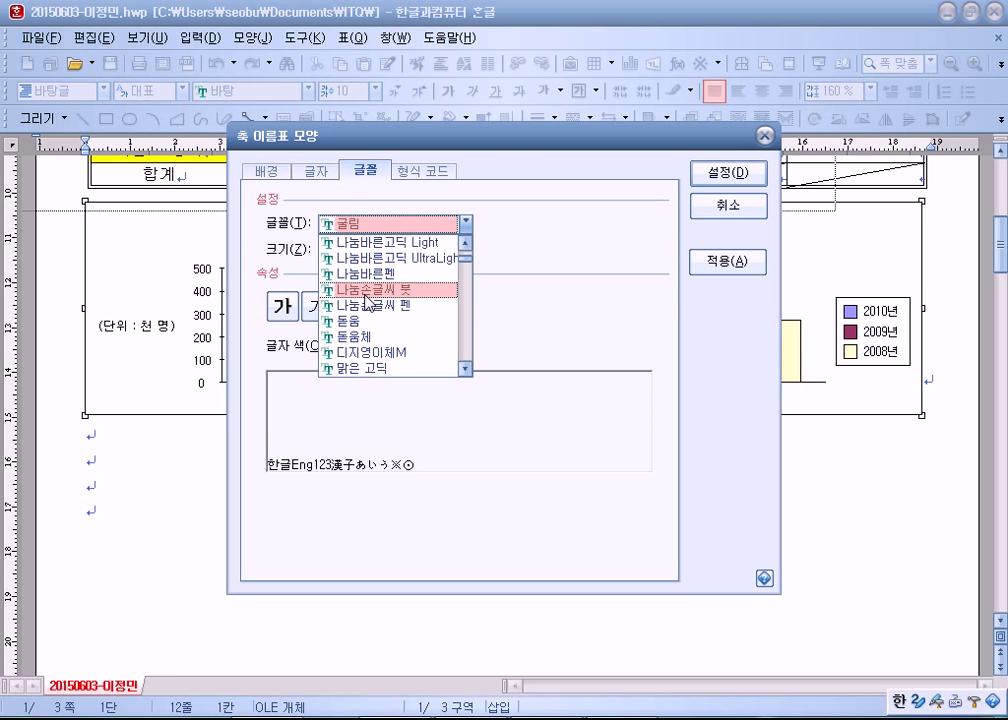
click(372, 320)
click(390, 244)
click(715, 172)
Change the legend font to 돋움
double_click(850, 349)
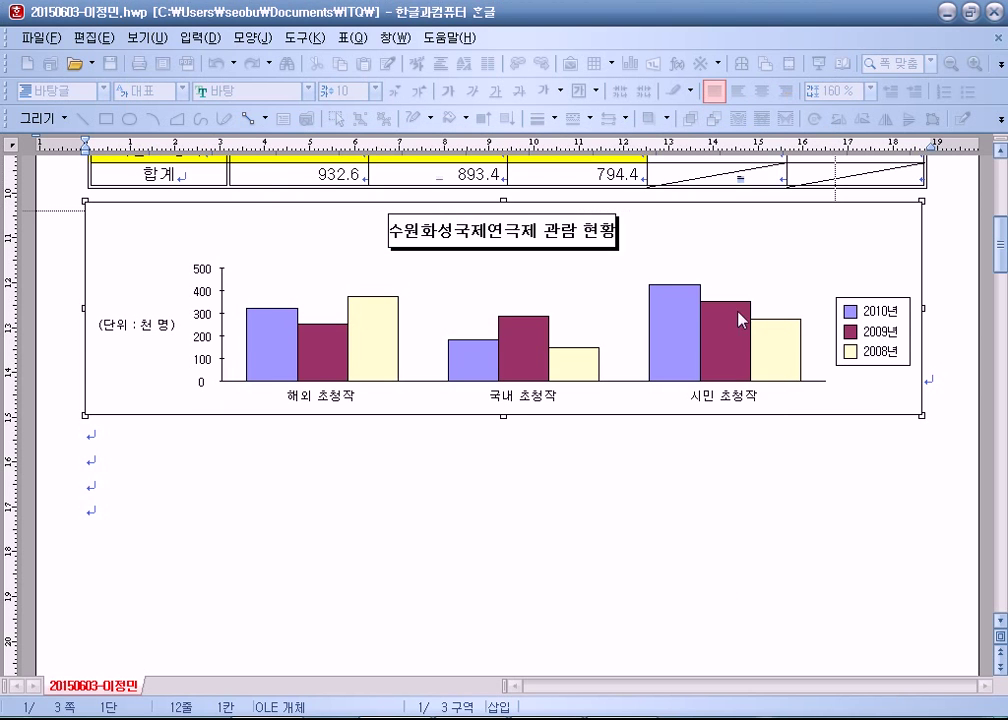
click(338, 172)
click(380, 224)
scroll(390, 310, down, 3)
click(376, 368)
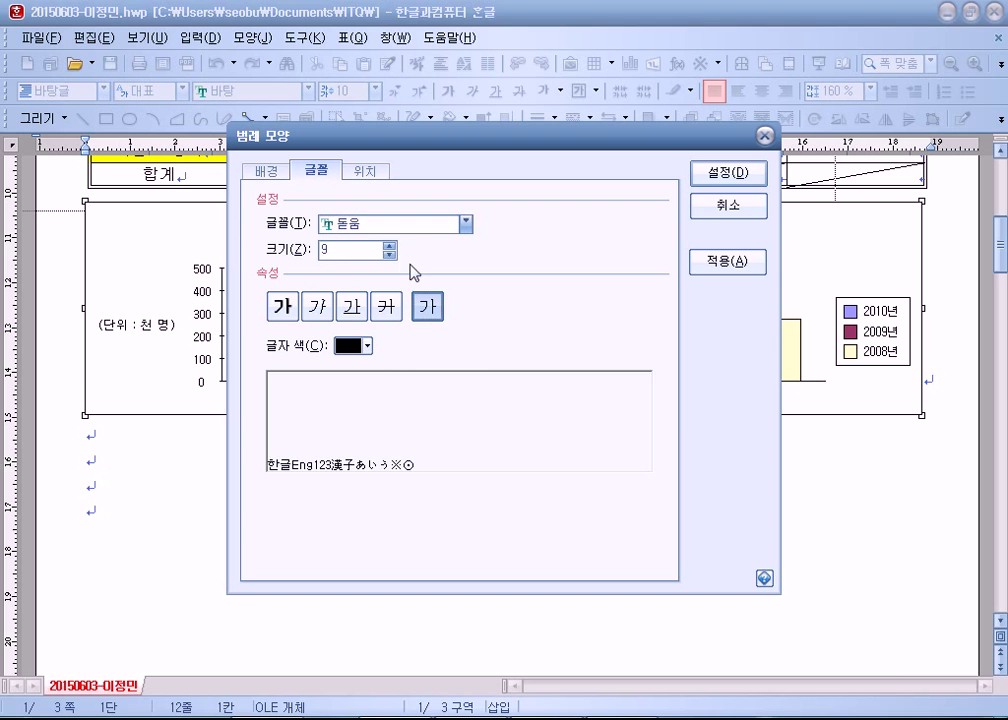
key(Return)
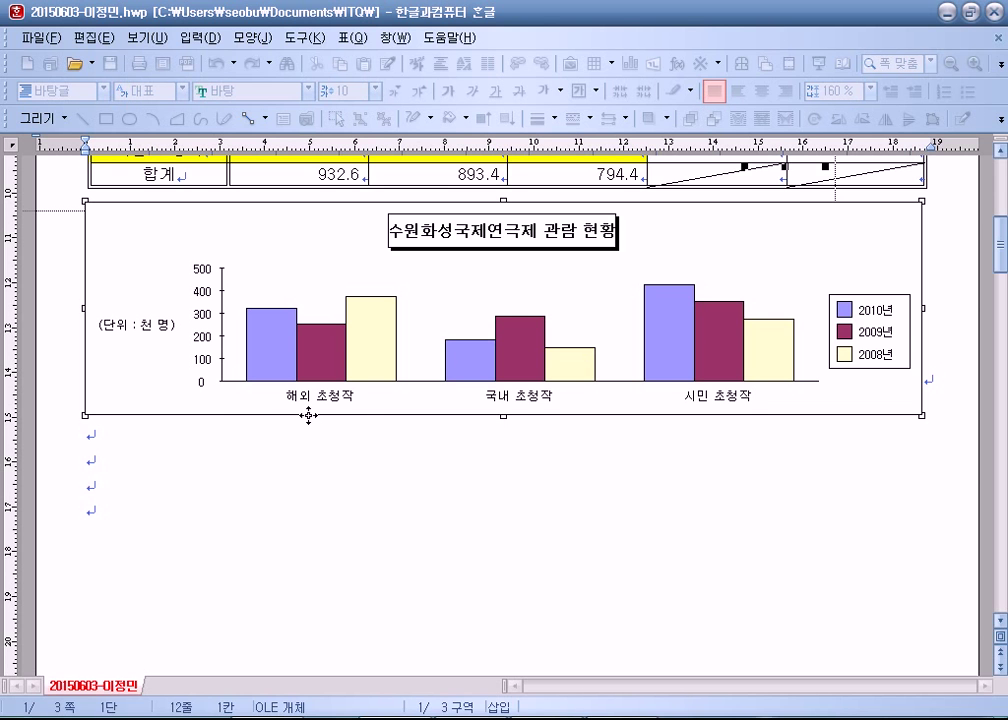
Open the scale settings for the chart's value (Y) axis
double_click(210, 318)
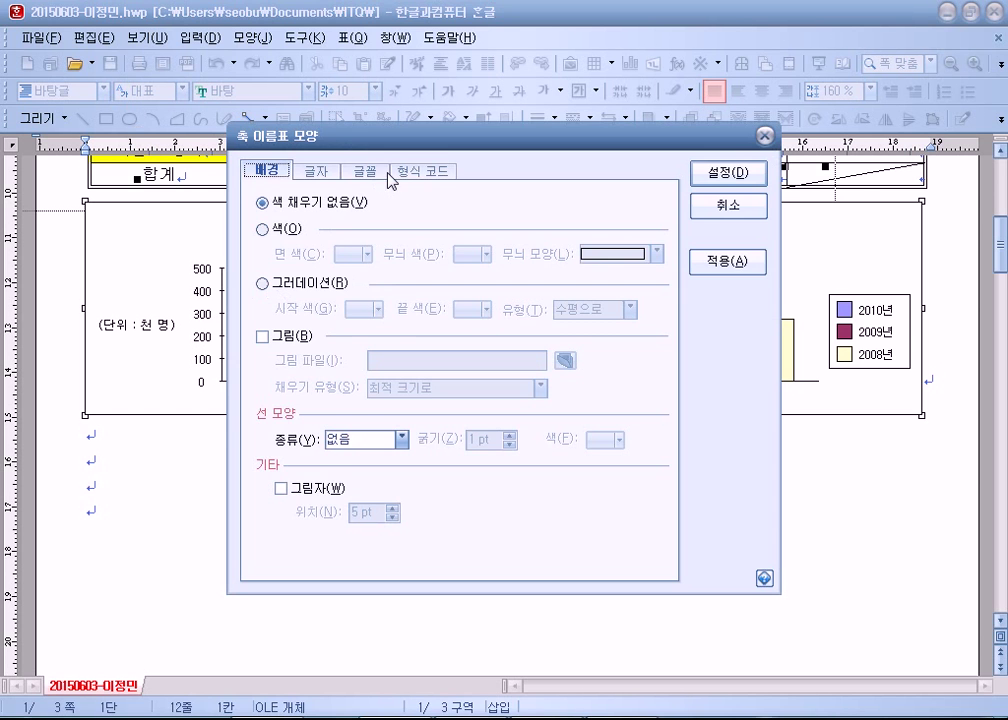
key(Escape)
right_click(220, 304)
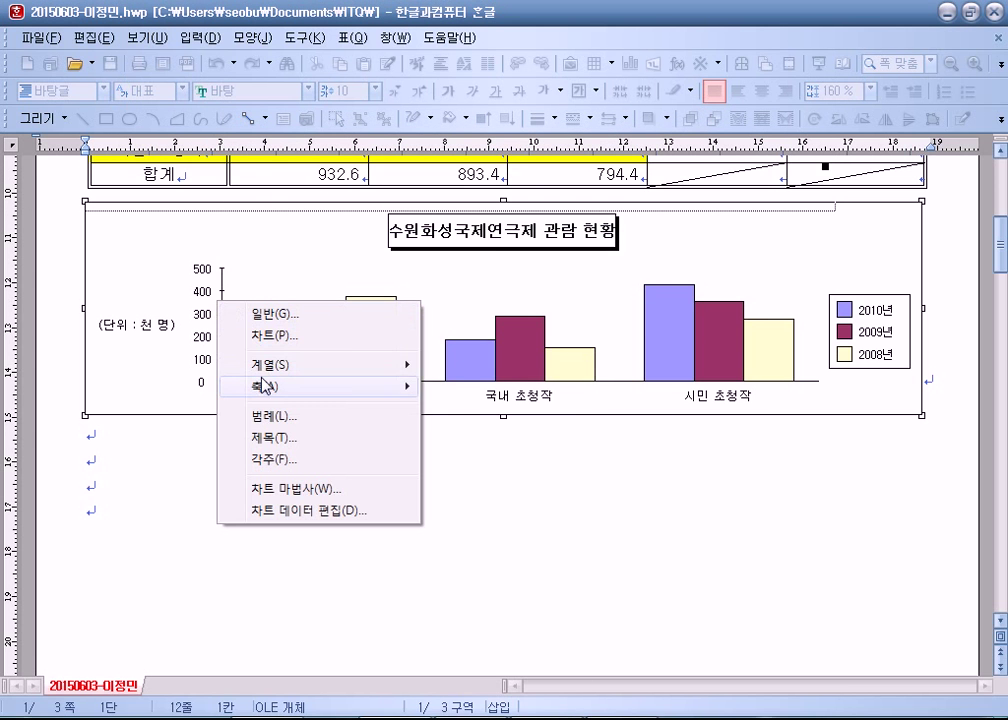
mouse_move(420, 392)
click(467, 386)
click(400, 369)
click(596, 350)
click(340, 219)
Turn off automatic scaling and set the value axis maximum to 600 with 4 major divisions
drag(341, 184, 453, 173)
click(430, 265)
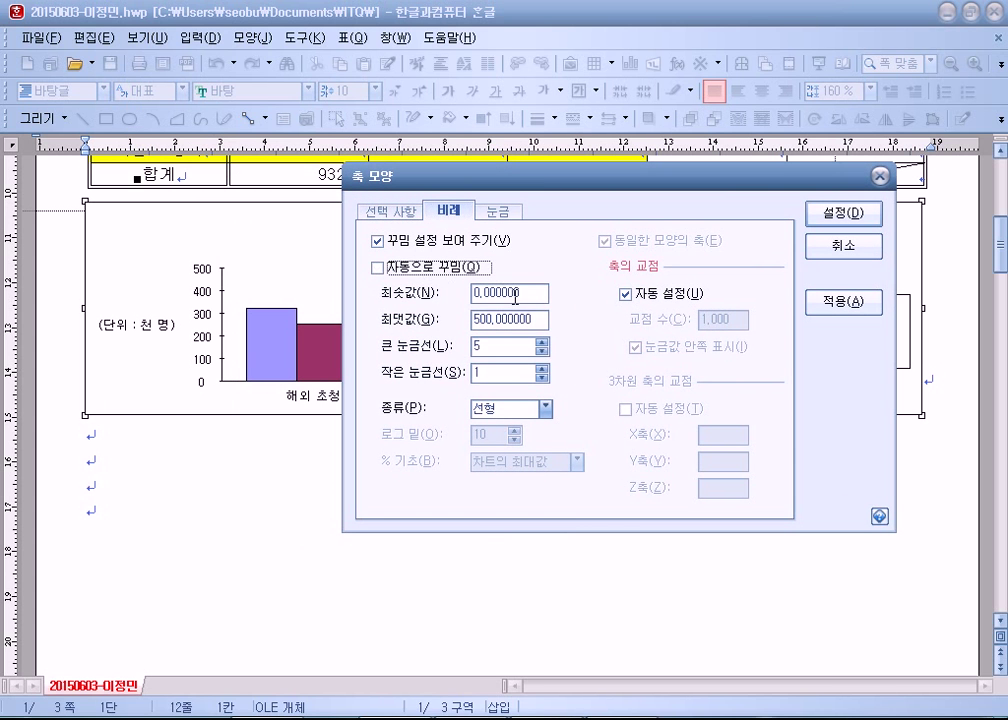
key(Tab)
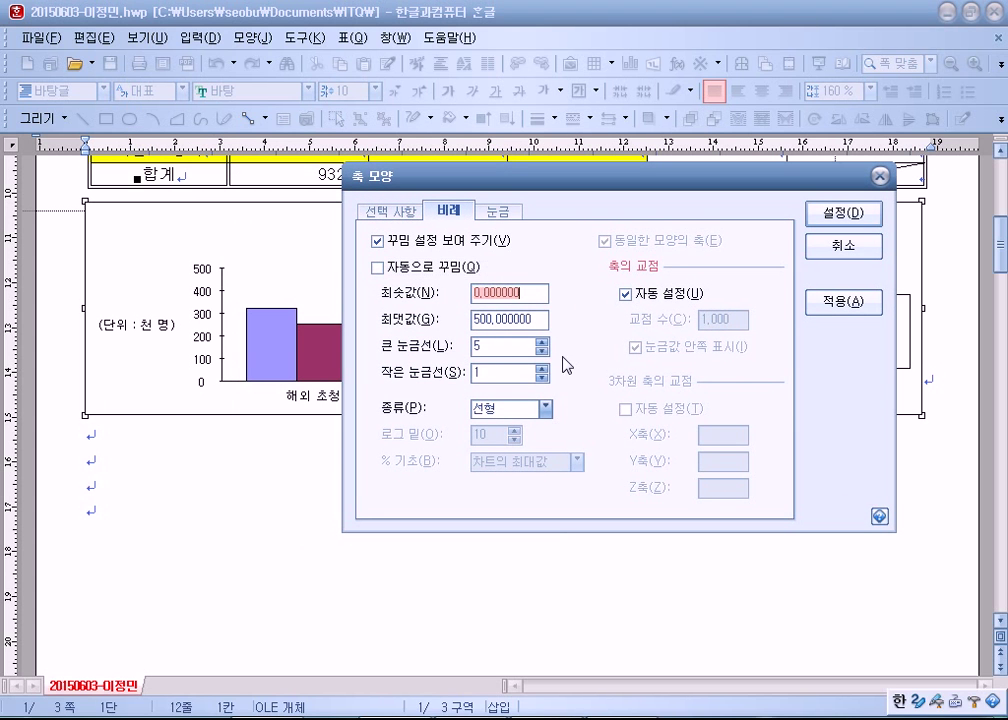
key(Tab)
text(600)
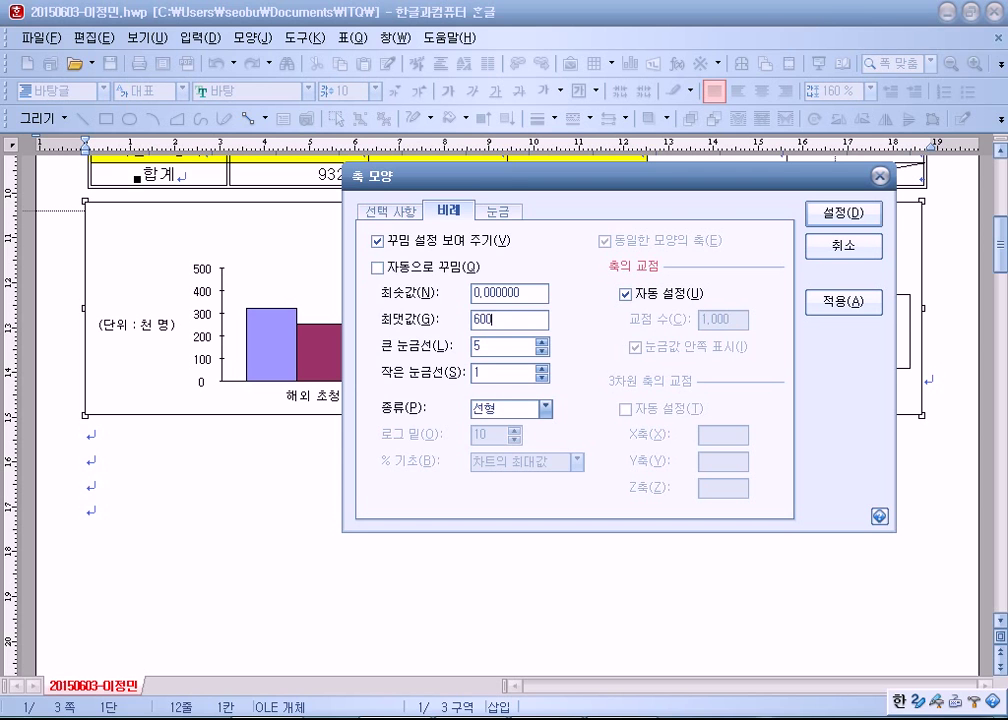
key(Tab)
text(4)
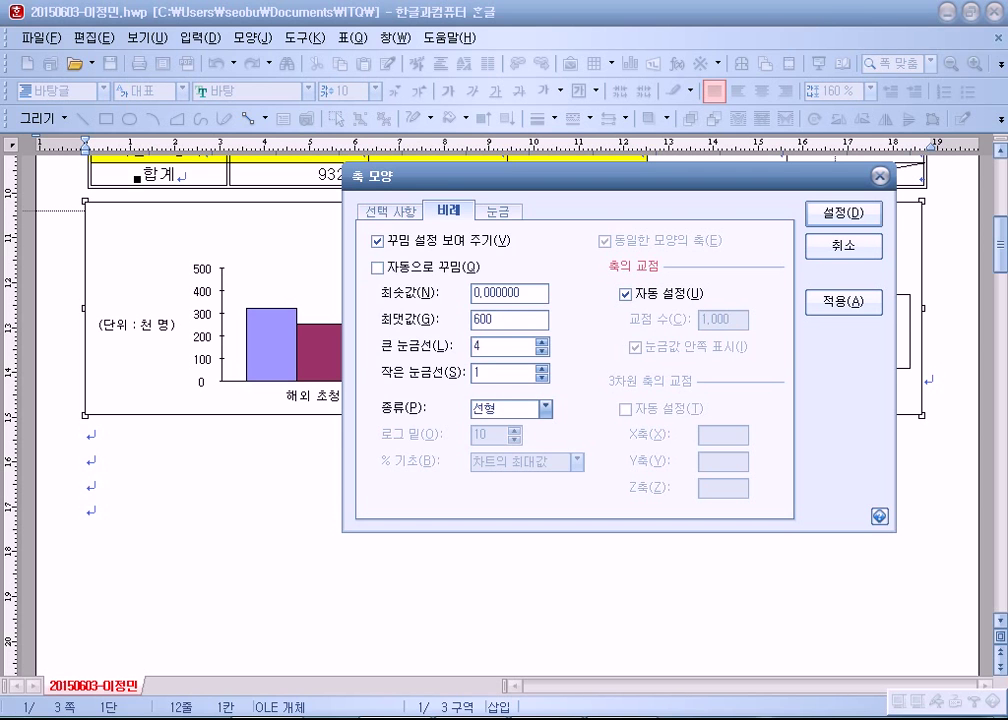
key(Return)
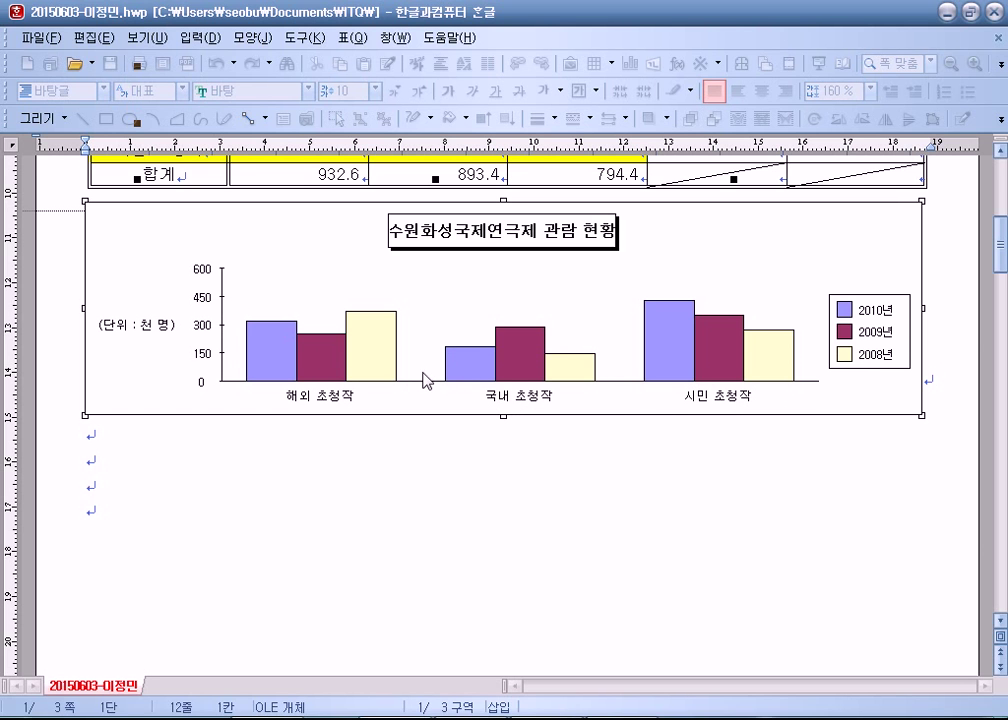
Set the category (X) axis tick marks to cross the axis
right_click(617, 382)
mouse_move(657, 467)
click(857, 469)
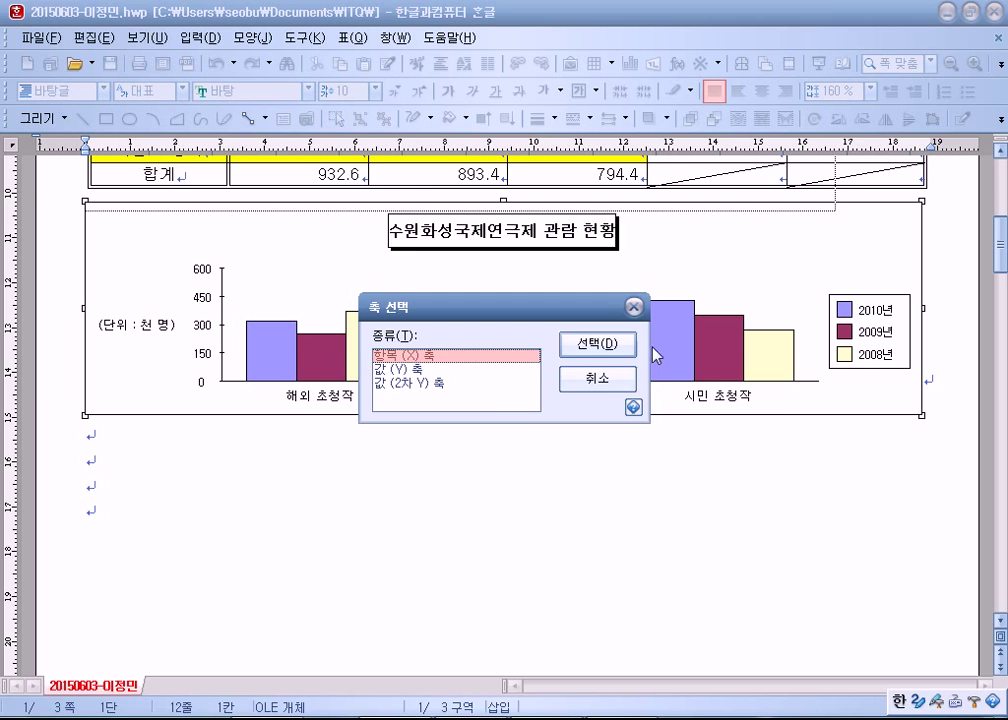
click(590, 348)
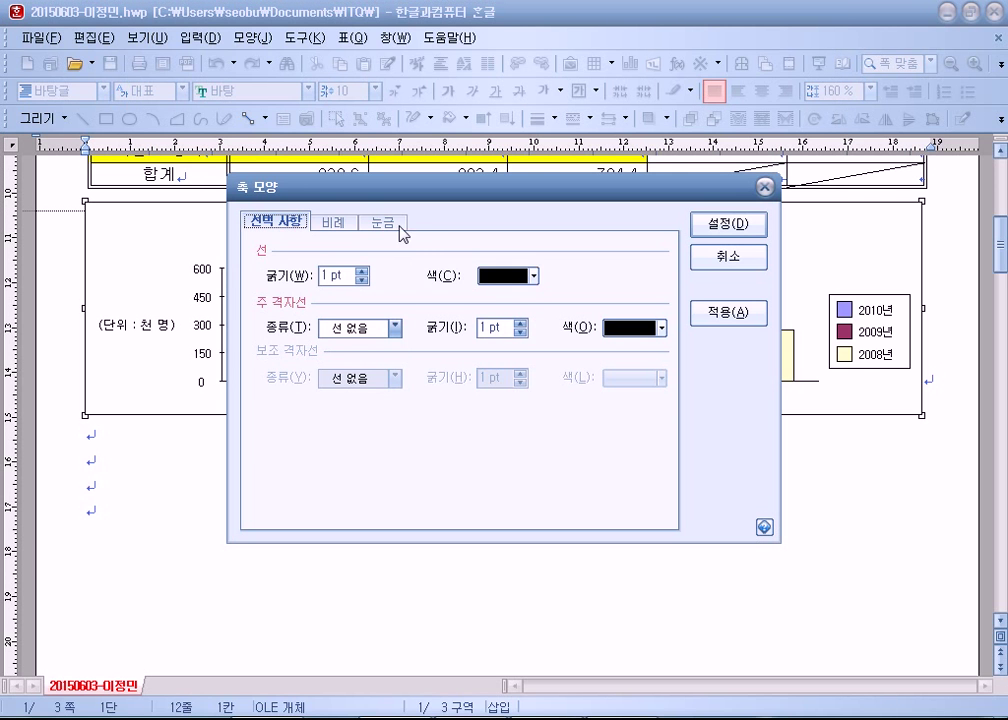
click(378, 229)
drag(431, 187, 540, 89)
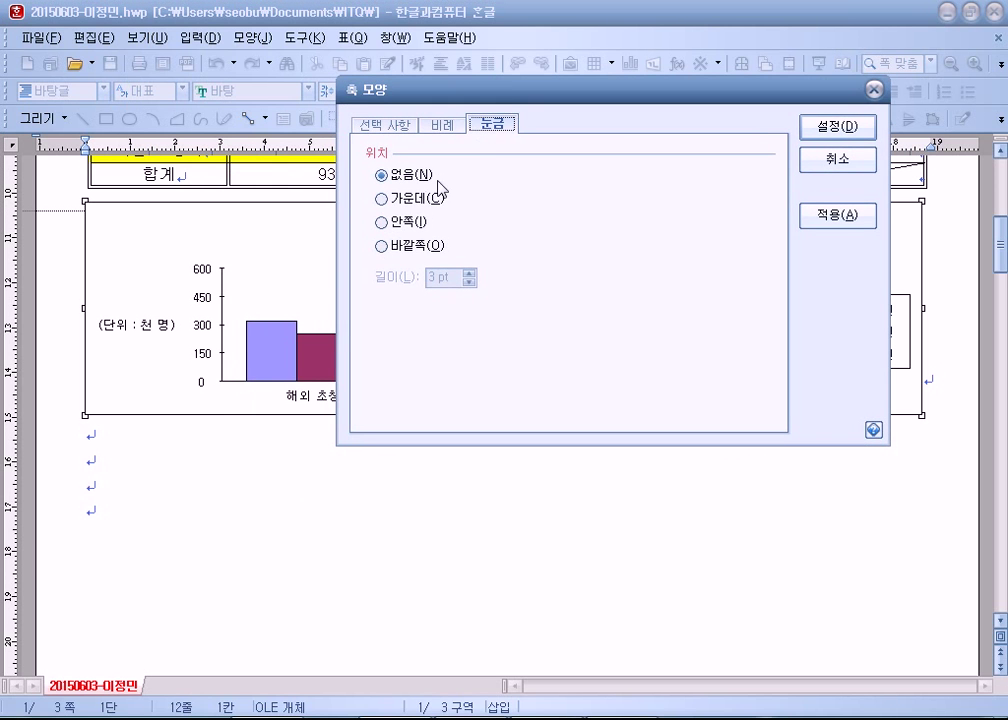
click(396, 224)
click(408, 199)
click(838, 127)
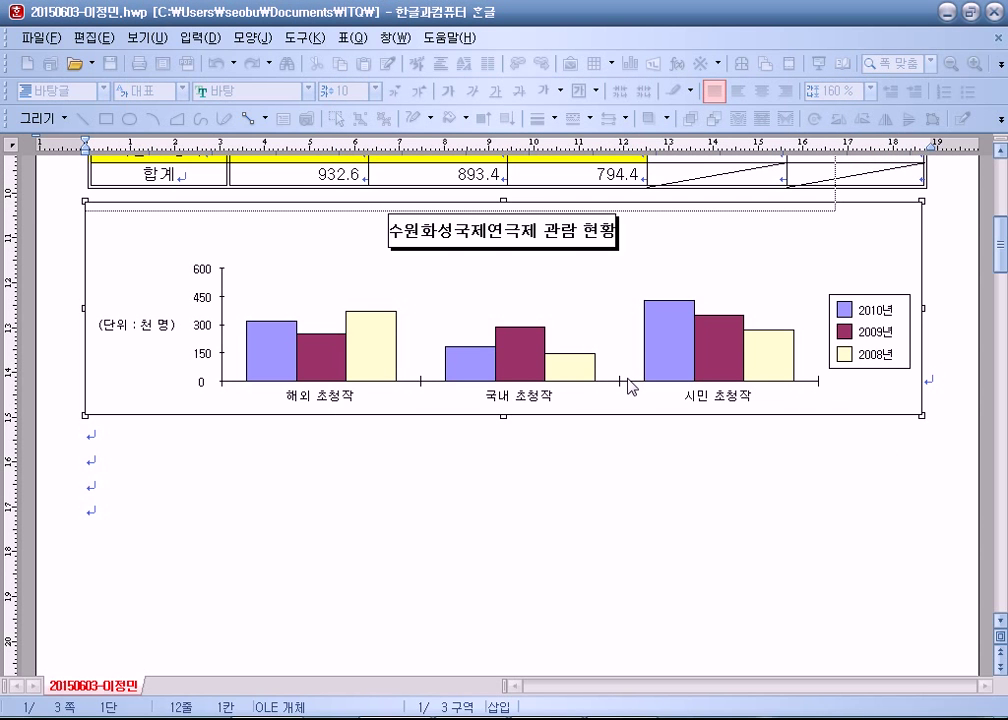
Recheck the category axis tick mark settings, confirm them, then reselect the chart
right_click(421, 385)
right_click(427, 288)
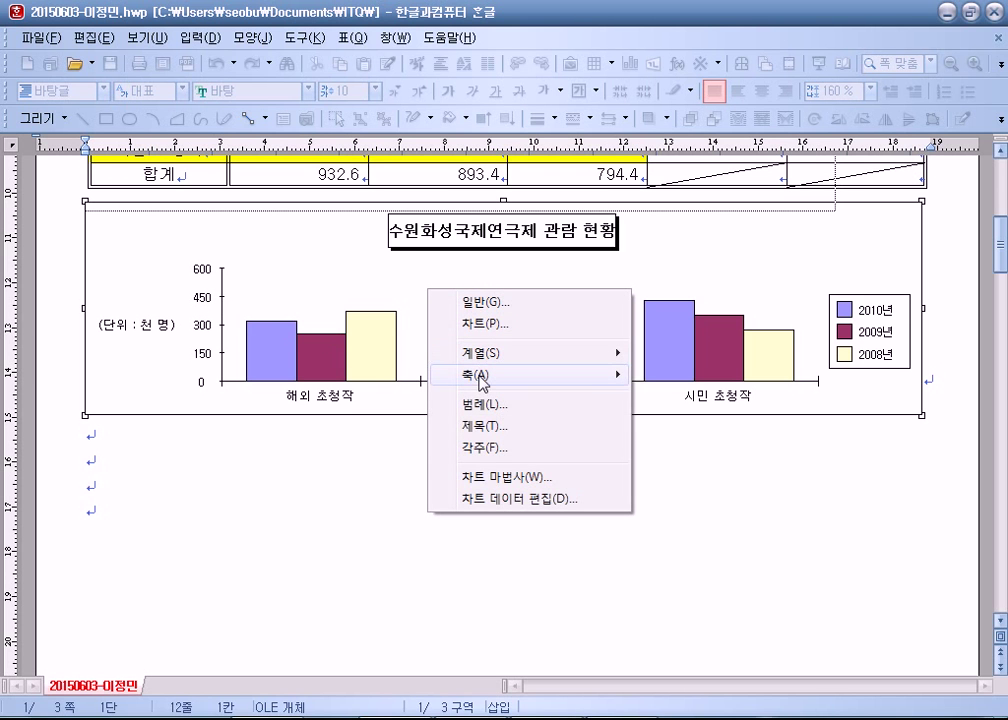
mouse_move(470, 374)
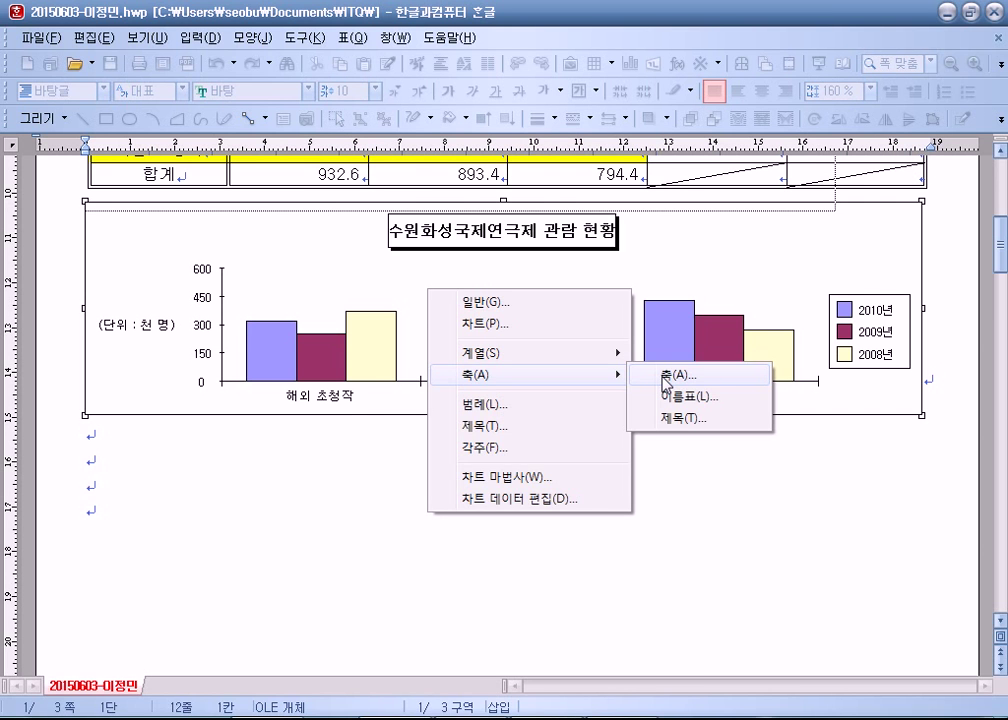
click(664, 378)
click(390, 369)
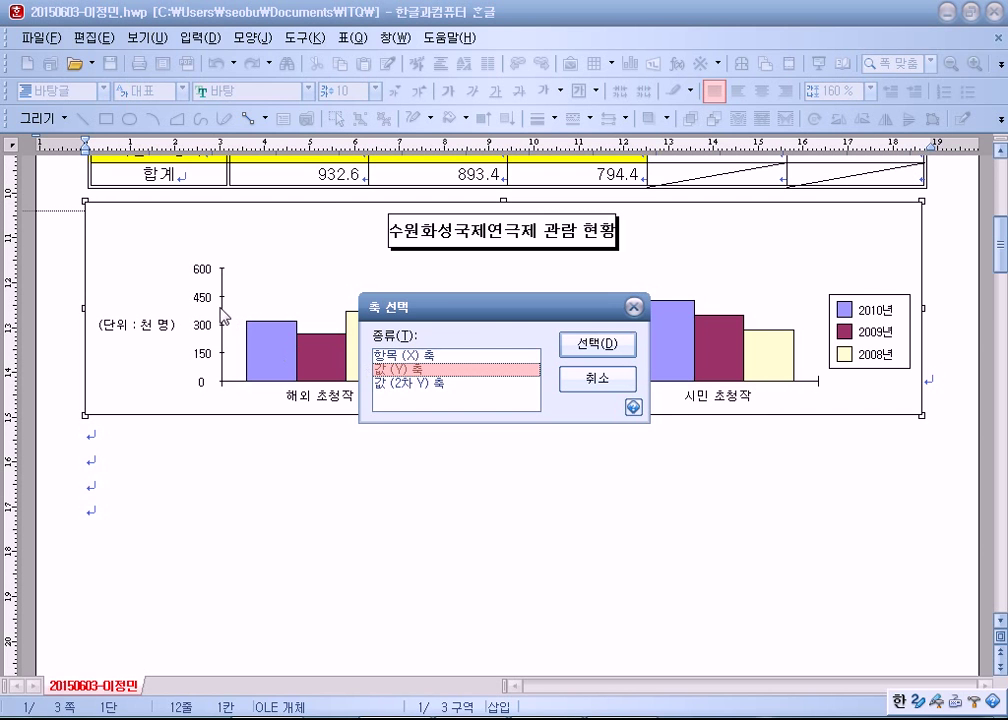
click(399, 357)
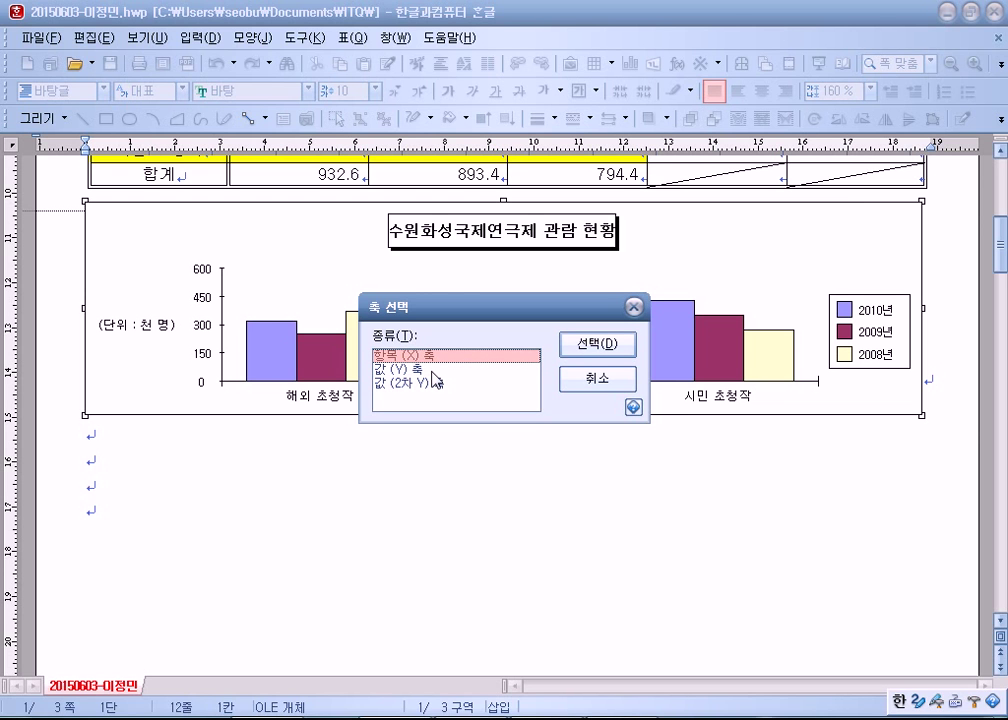
click(596, 344)
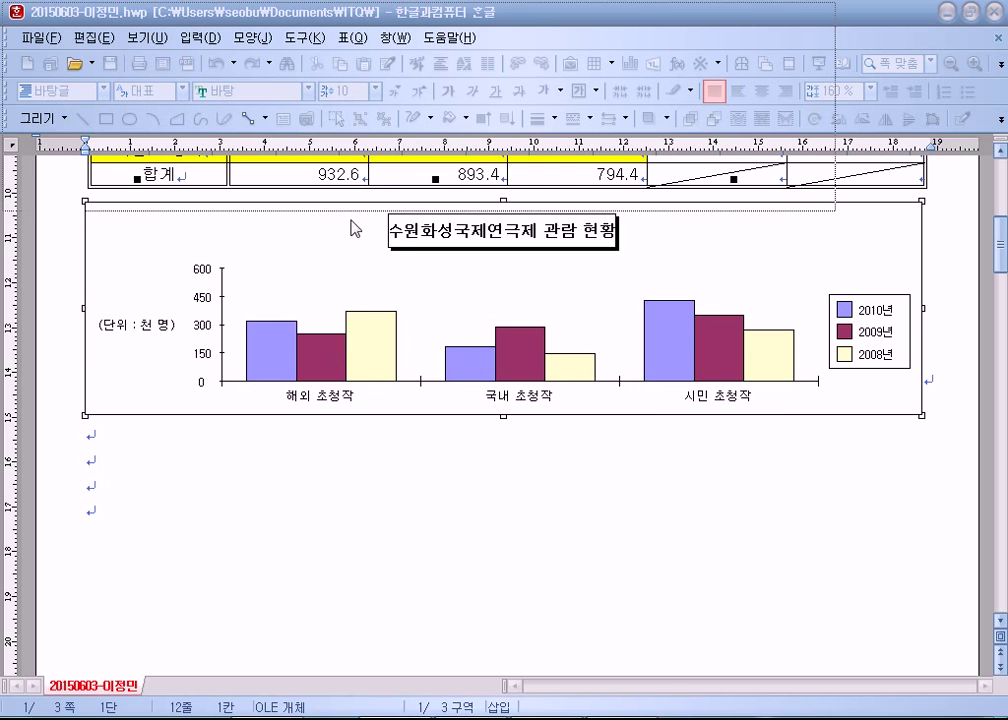
click(383, 221)
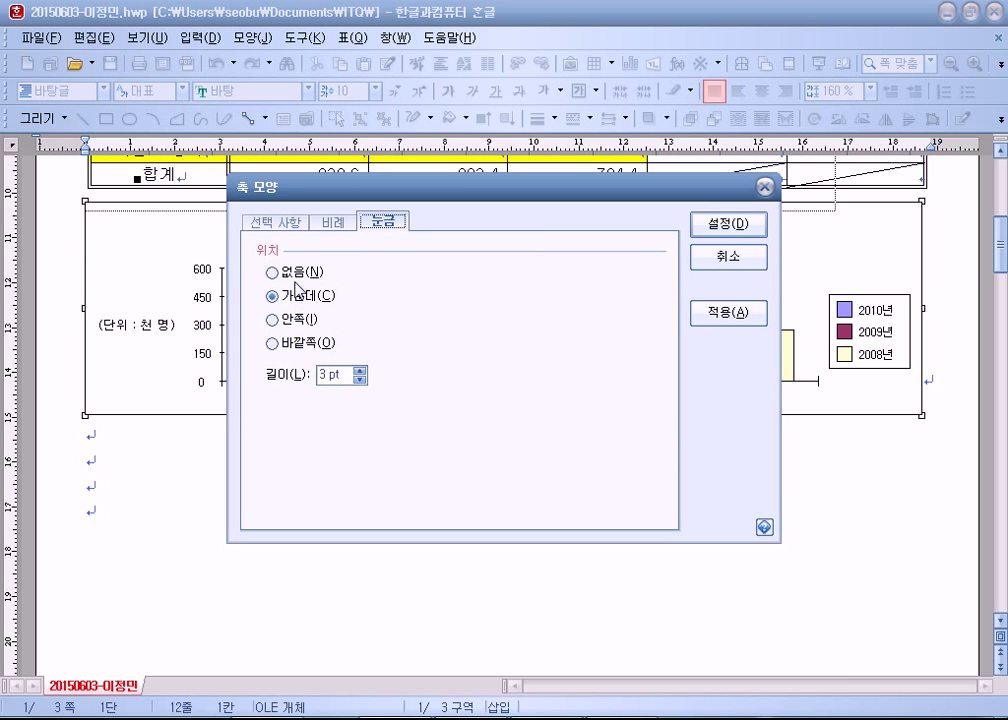
click(727, 226)
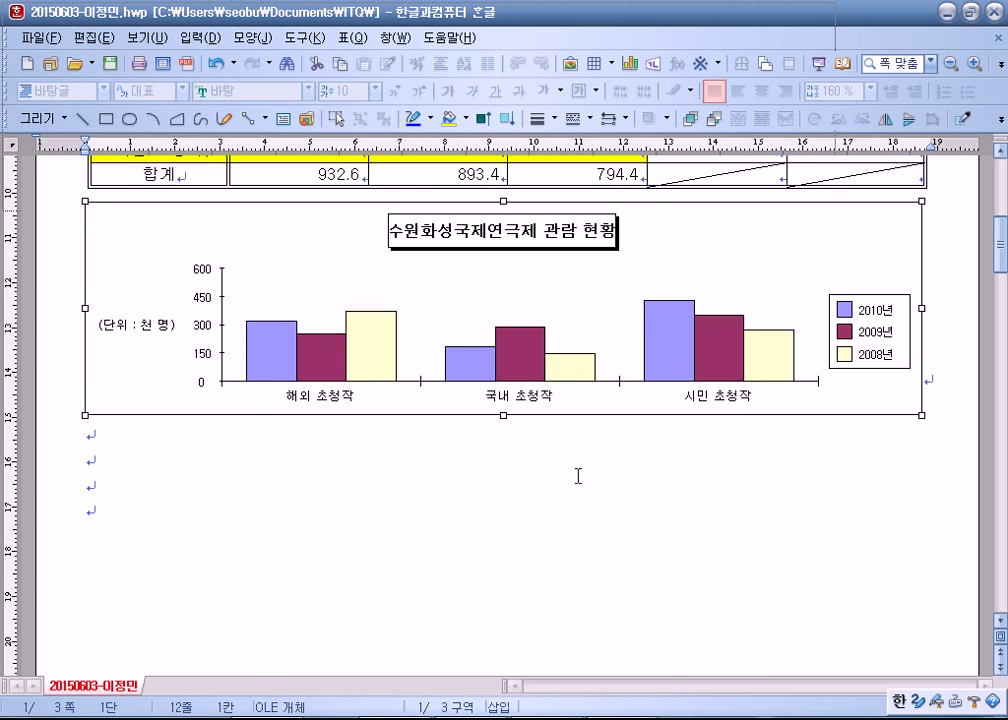
click(577, 479)
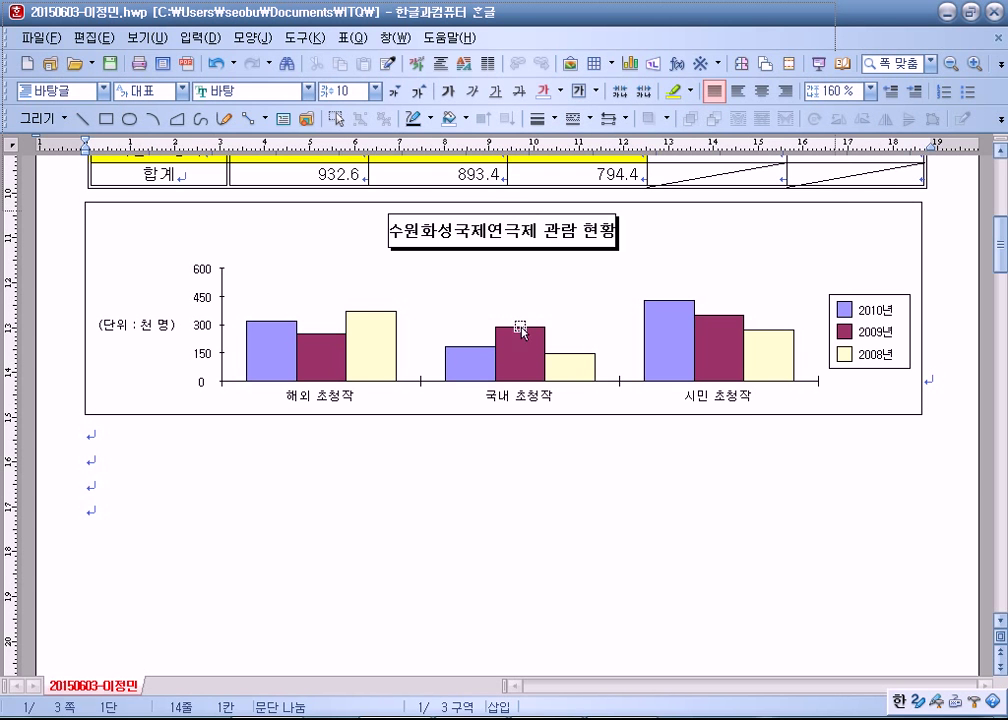
click(521, 252)
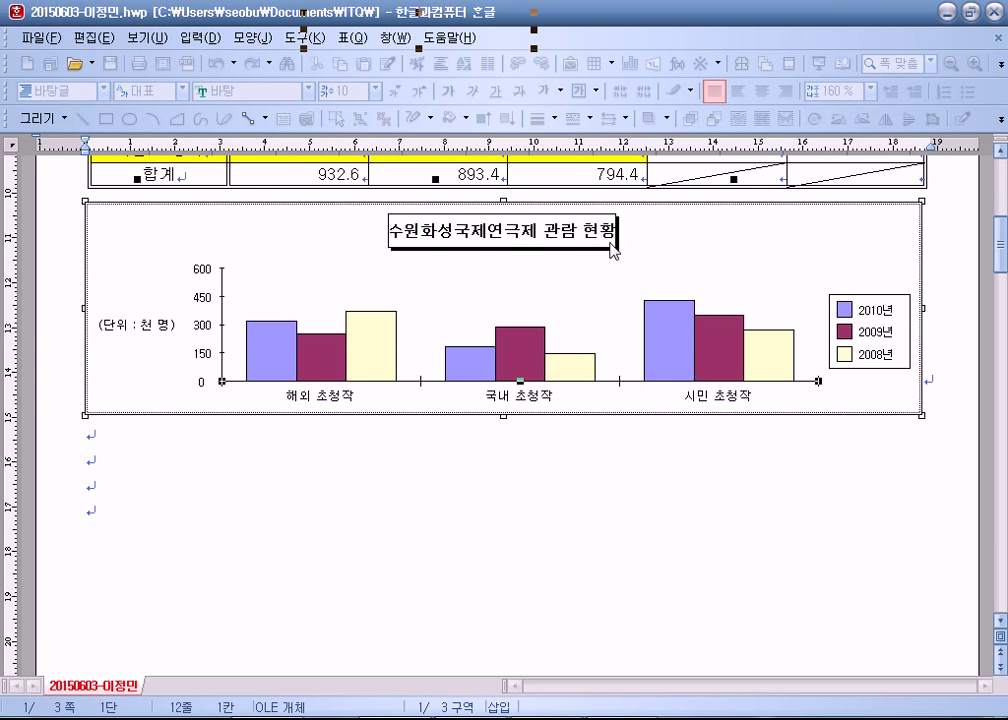
scroll(621, 279, up, 3)
drag(621, 376, 640, 379)
drag(604, 423, 568, 398)
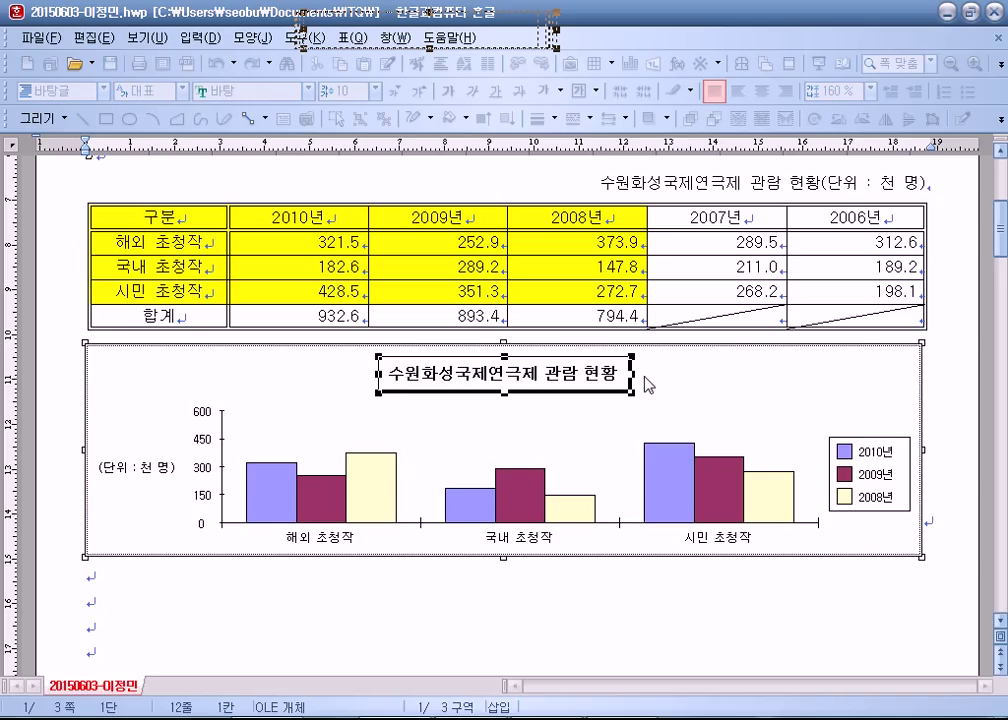
click(462, 606)
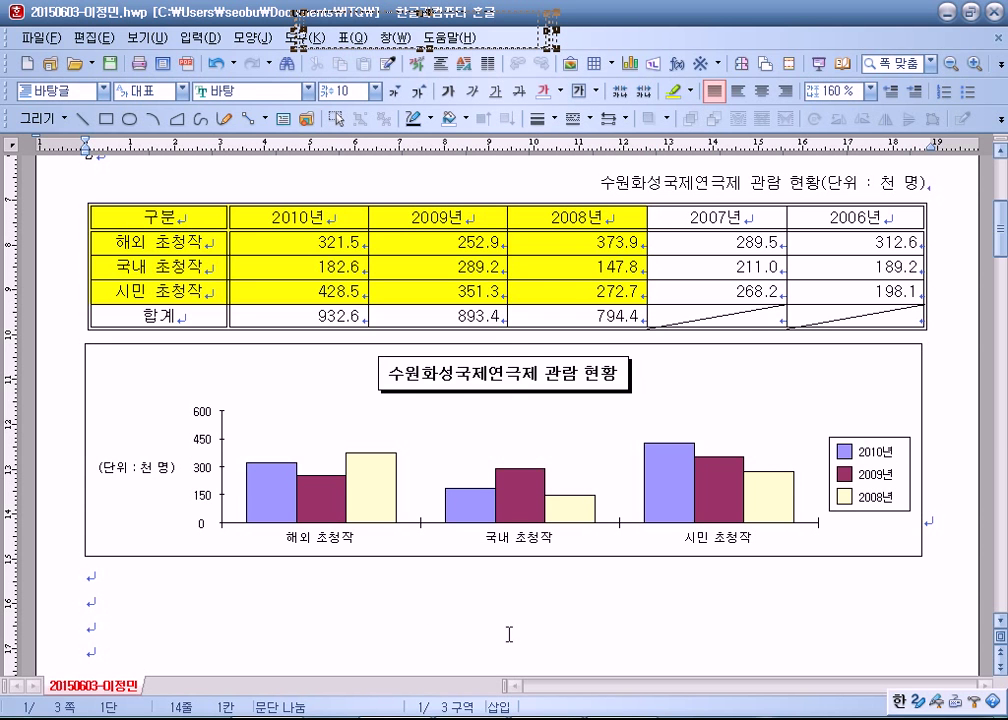
scroll(531, 625, up, 2)
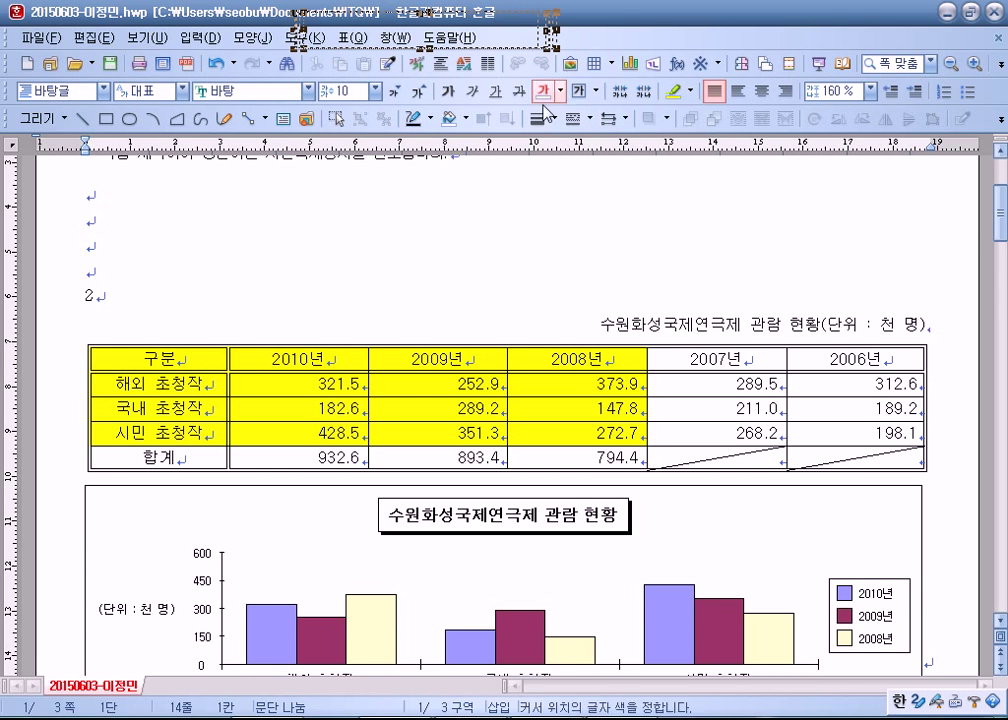
scroll(434, 286, down, 10)
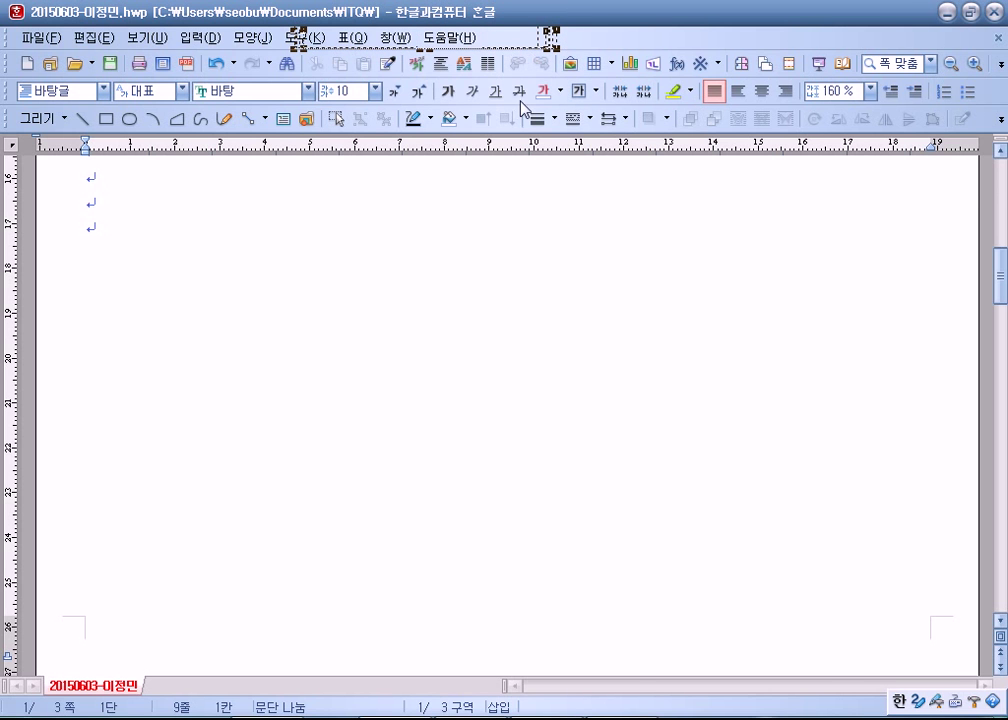
click(387, 378)
scroll(380, 420, up, 5)
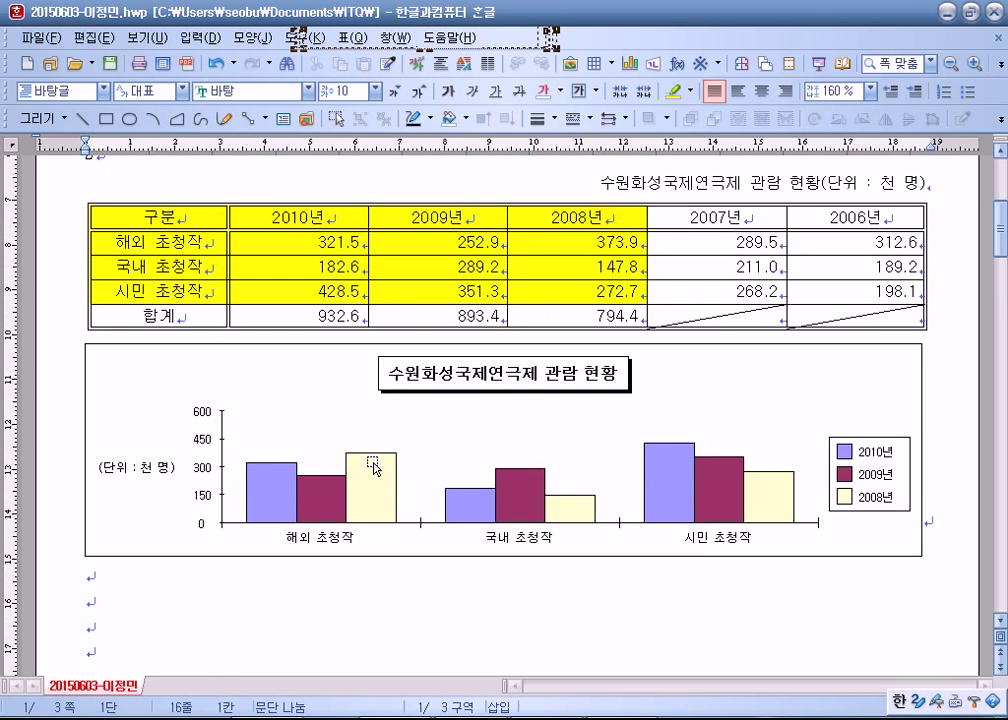
scroll(373, 467, up, 3)
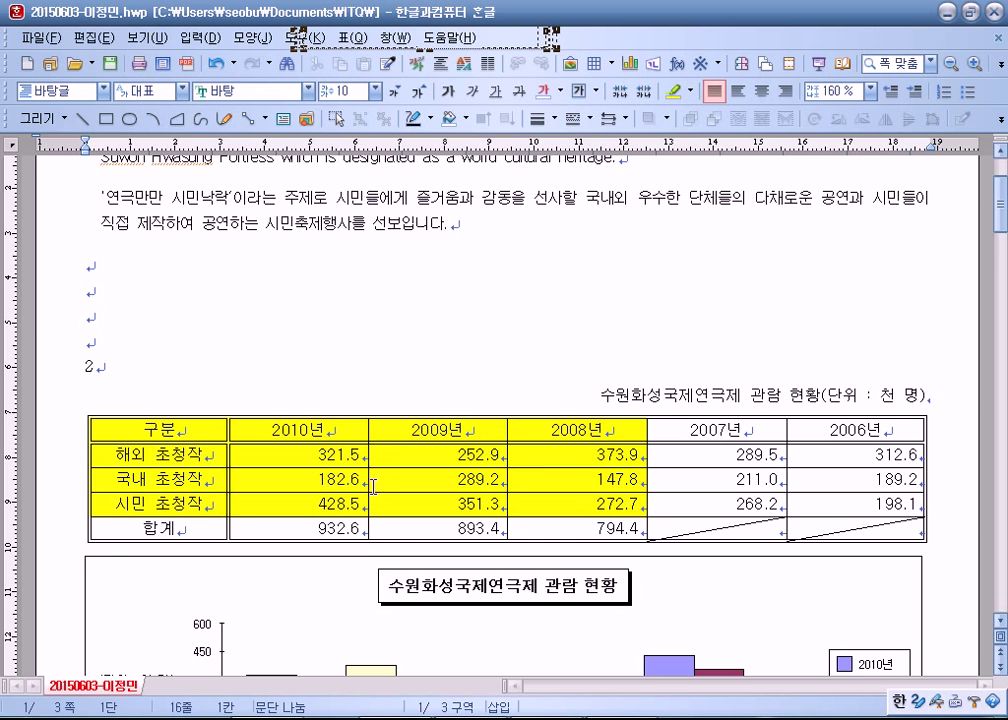
scroll(293, 388, down, 4)
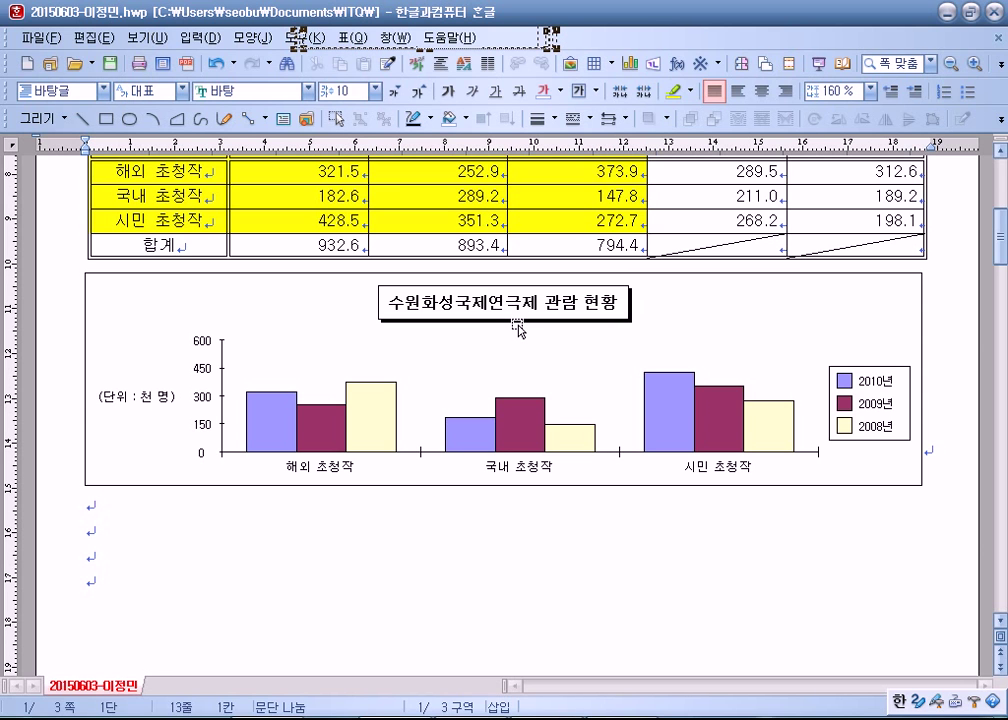
Set the category (X) axis tick position to 가운데, exit the chart, and scroll to the equations
click(428, 457)
double_click(428, 457)
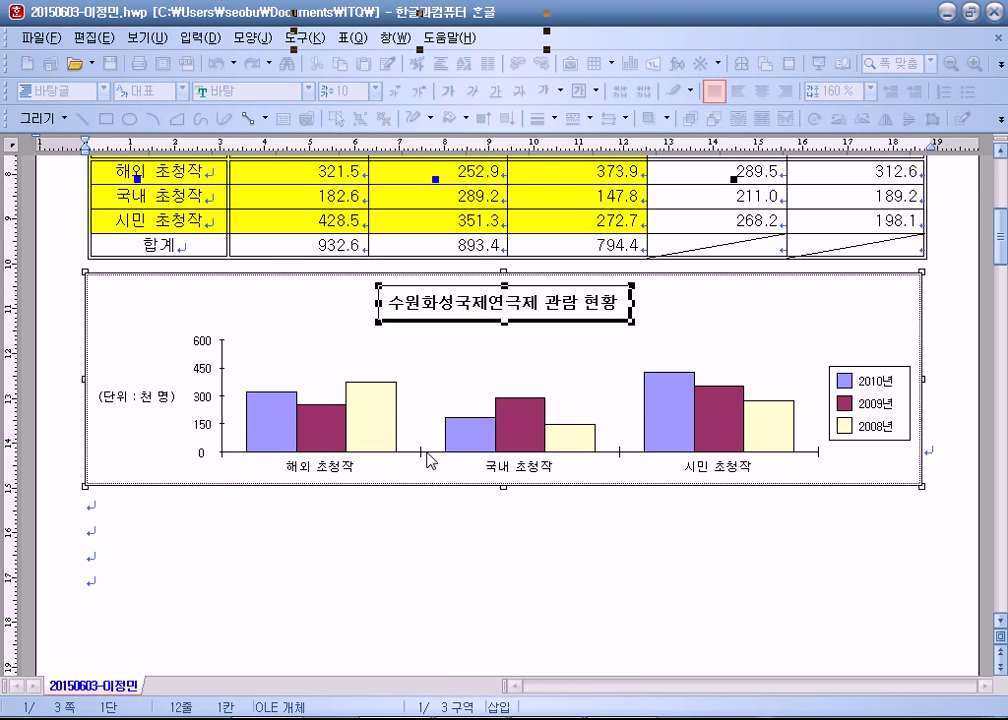
right_click(428, 456)
mouse_move(455, 540)
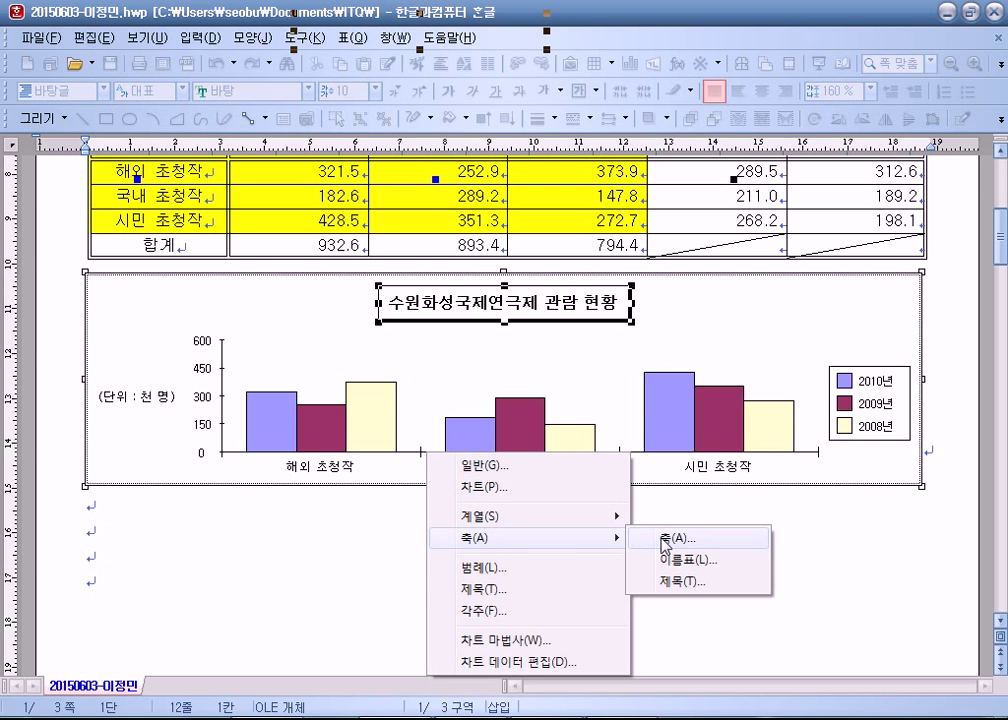
click(662, 540)
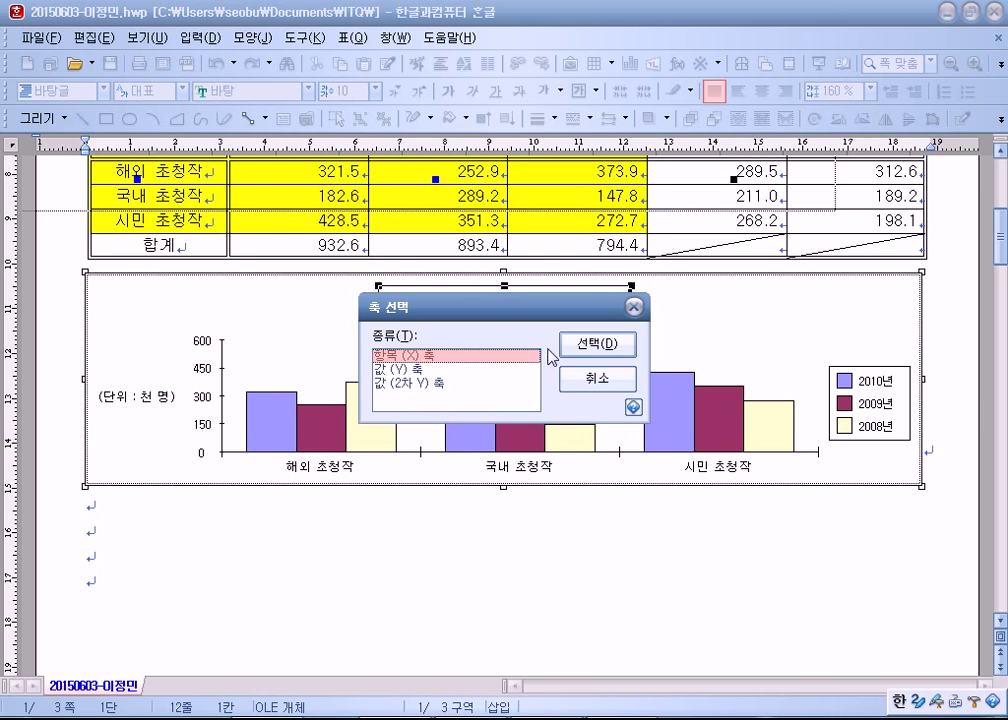
click(598, 344)
click(383, 222)
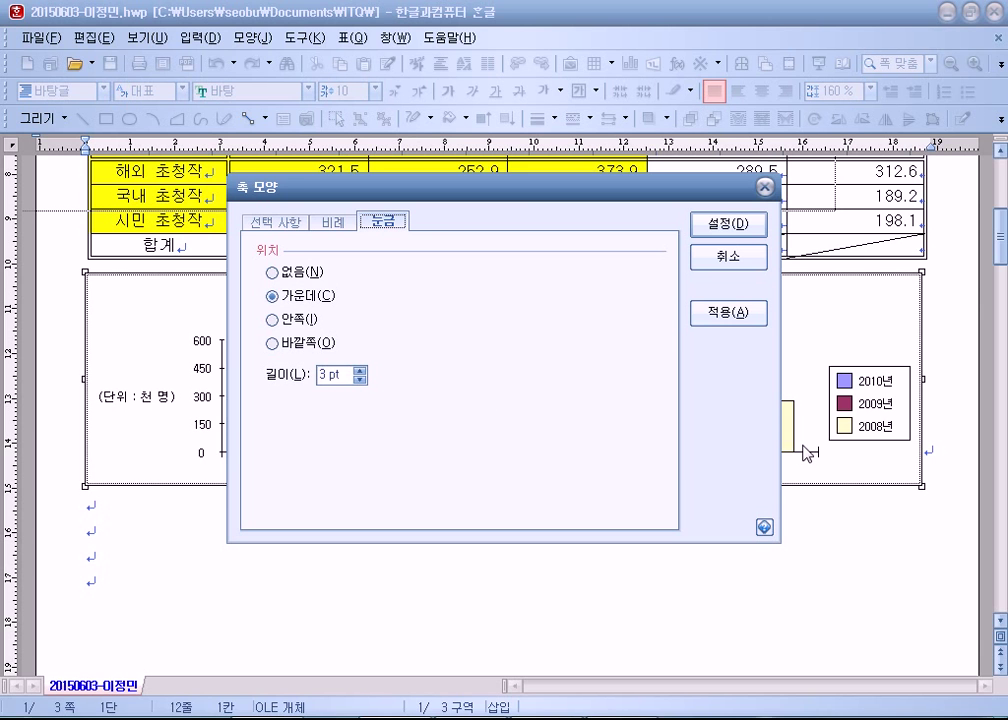
click(733, 232)
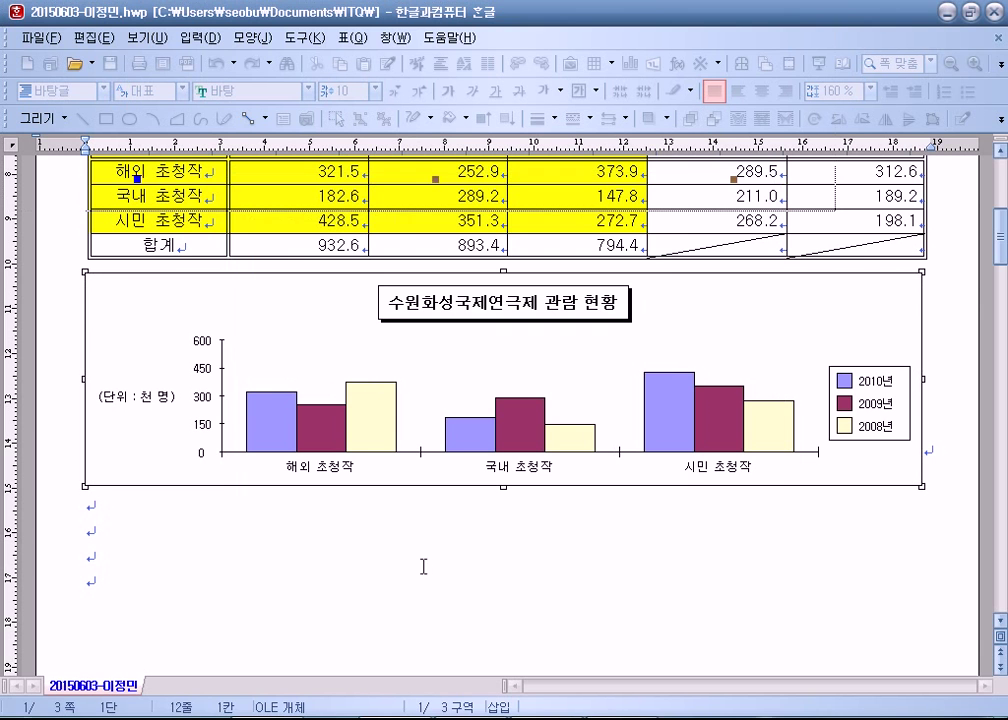
click(380, 557)
scroll(254, 535, down, 3)
scroll(199, 392, down, 6)
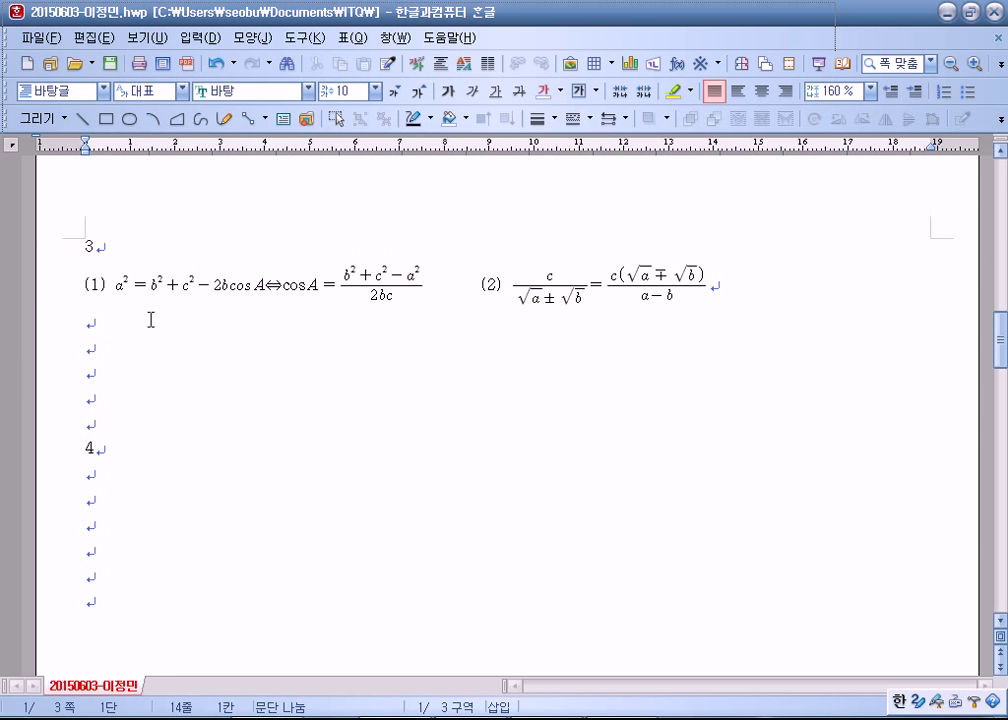
click(154, 321)
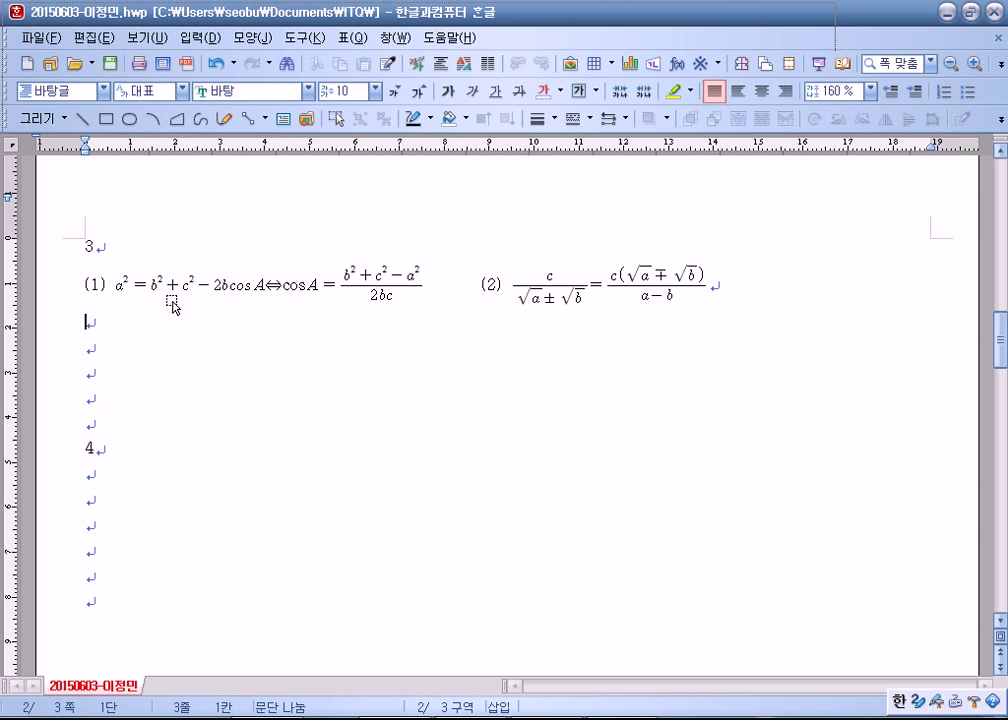
key(ctrl+n)
key(m)
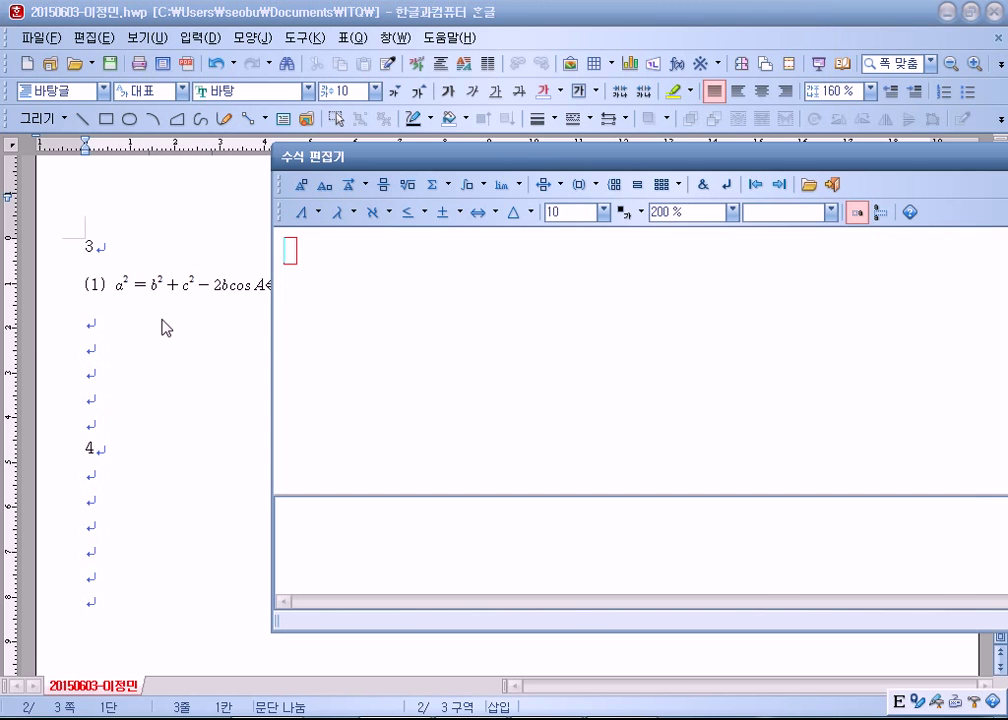
click(731, 212)
click(672, 296)
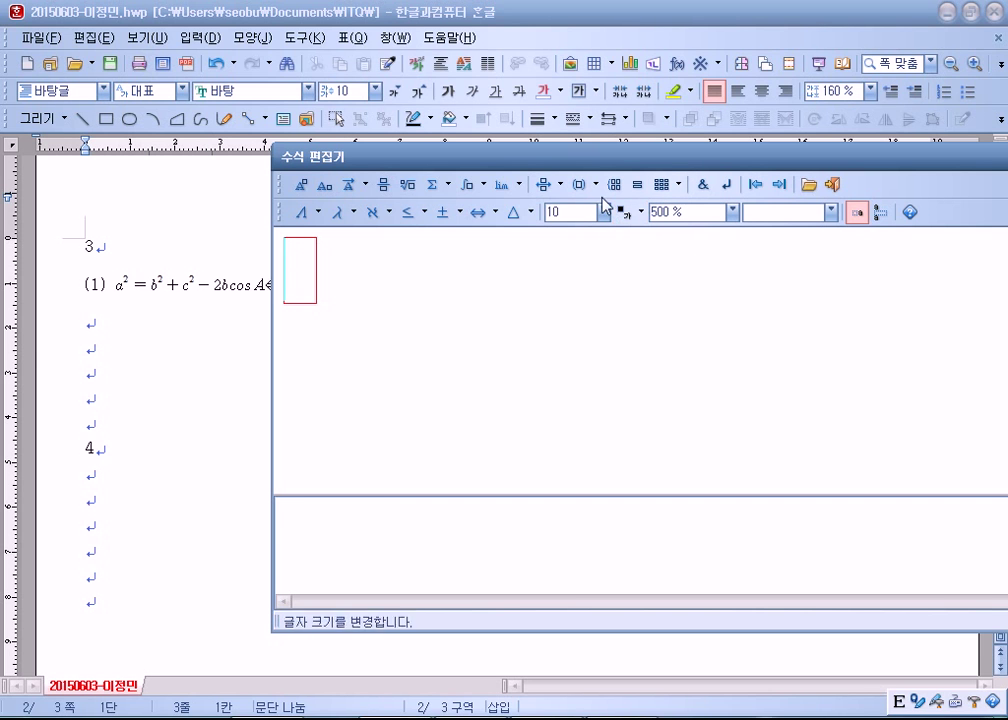
click(407, 184)
click(308, 260)
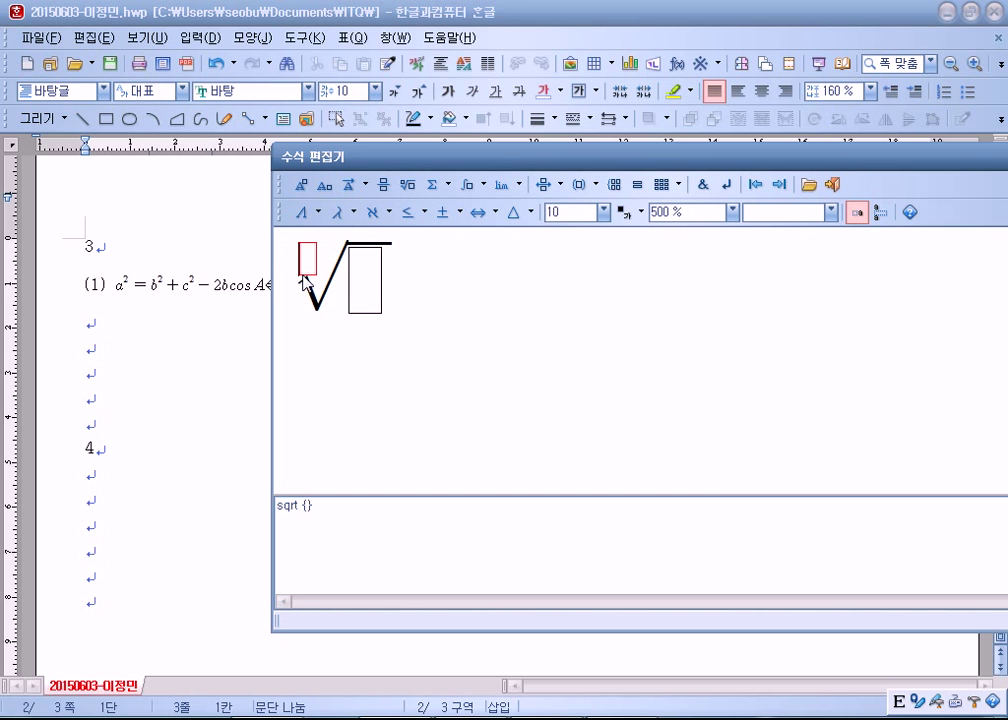
click(365, 292)
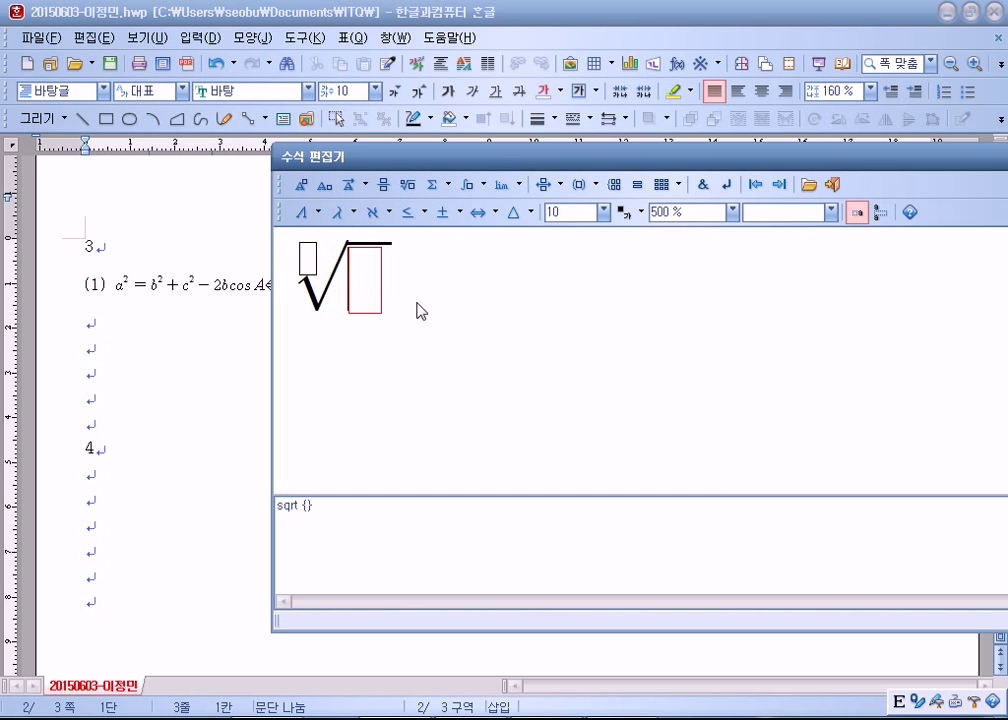
text(a)
click(308, 259)
text(3)
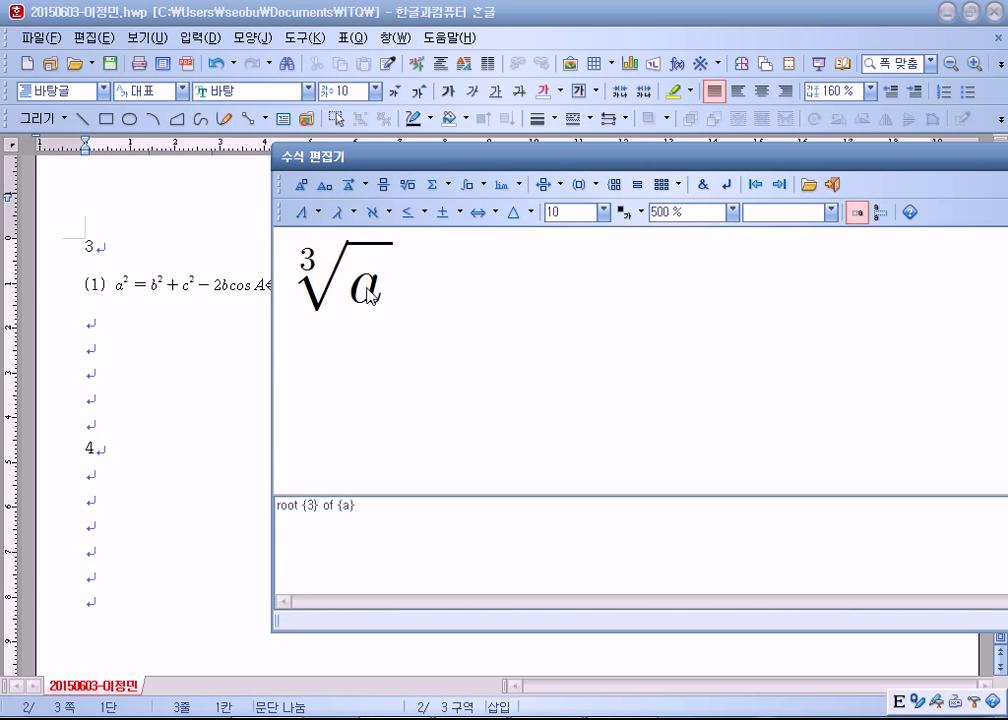
key(BackSpace)
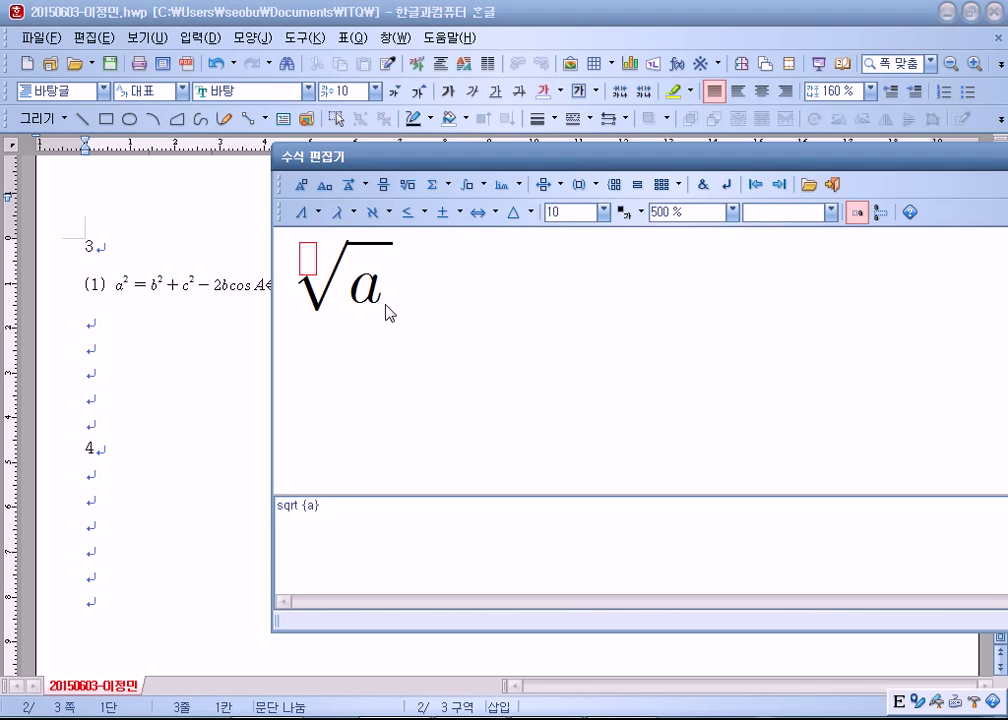
key(shift+Escape)
key(shift+Left)
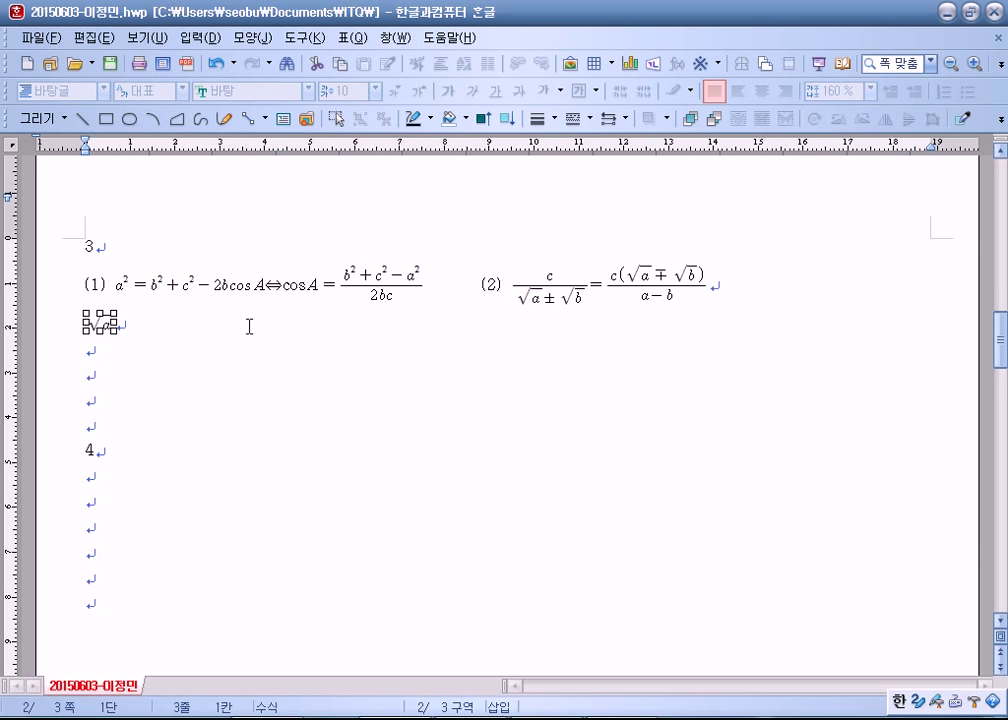
key(Delete)
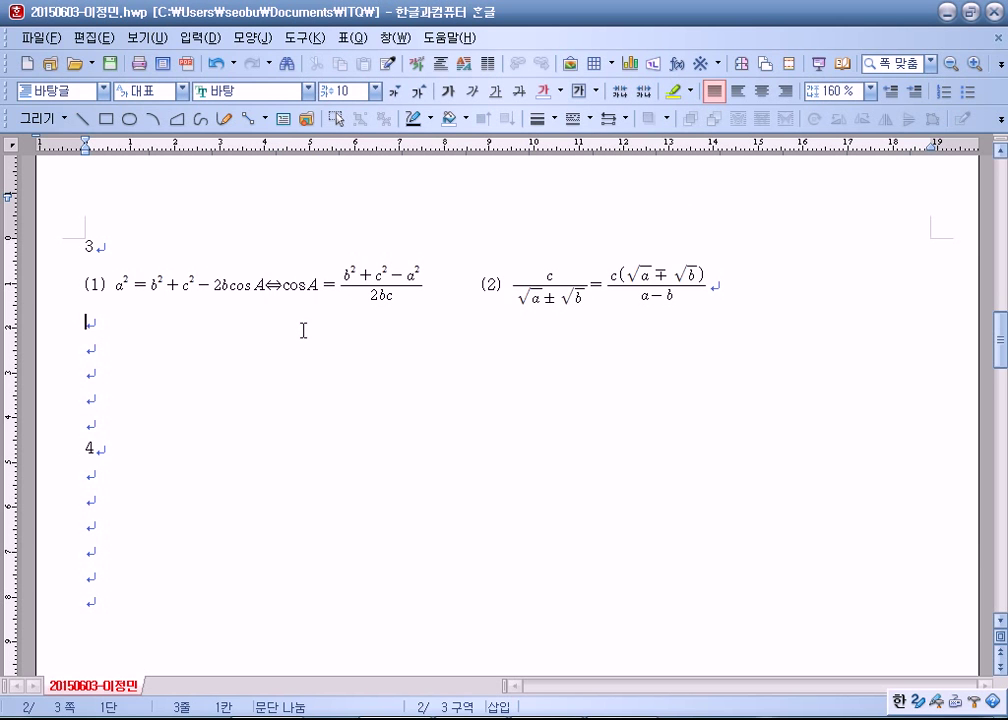
scroll(303, 327, down, 3)
click(130, 289)
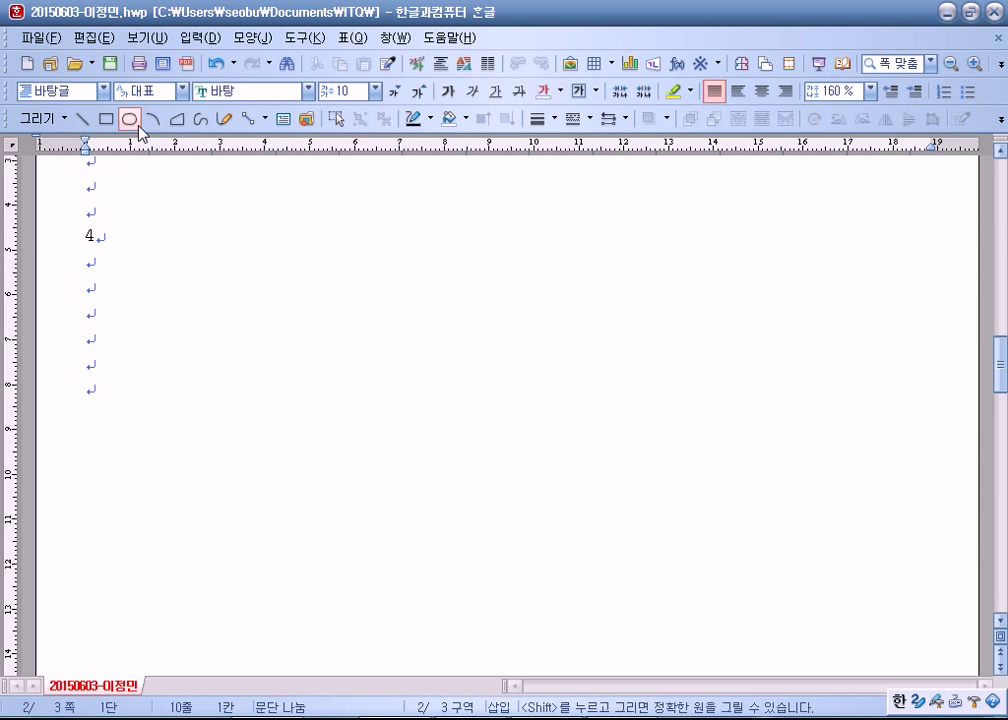
click(106, 118)
drag(211, 216, 648, 383)
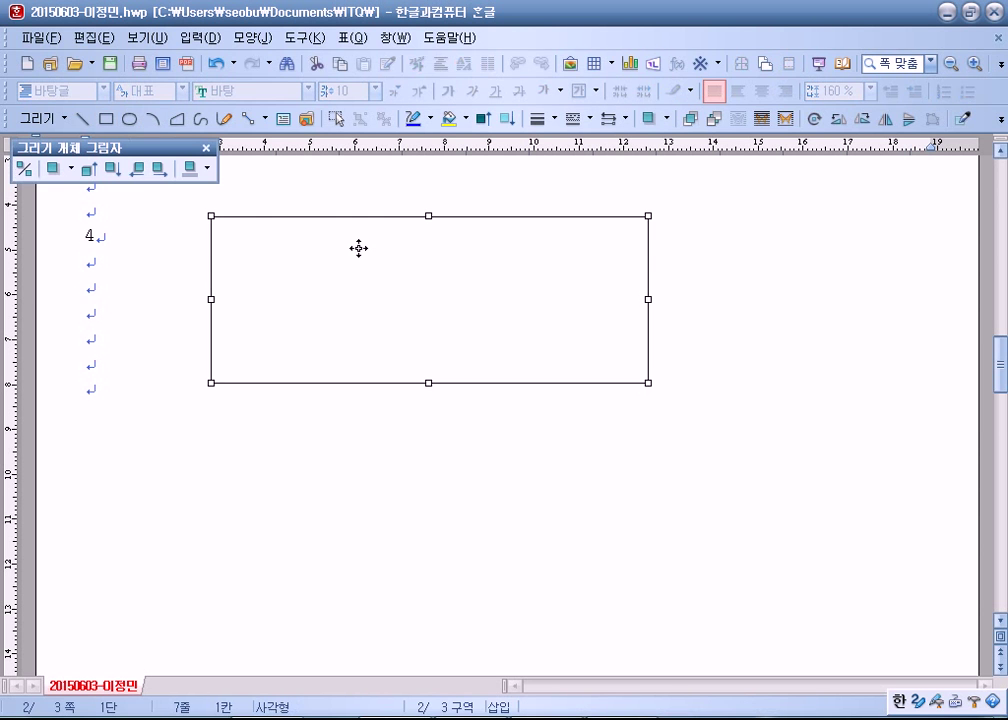
click(62, 238)
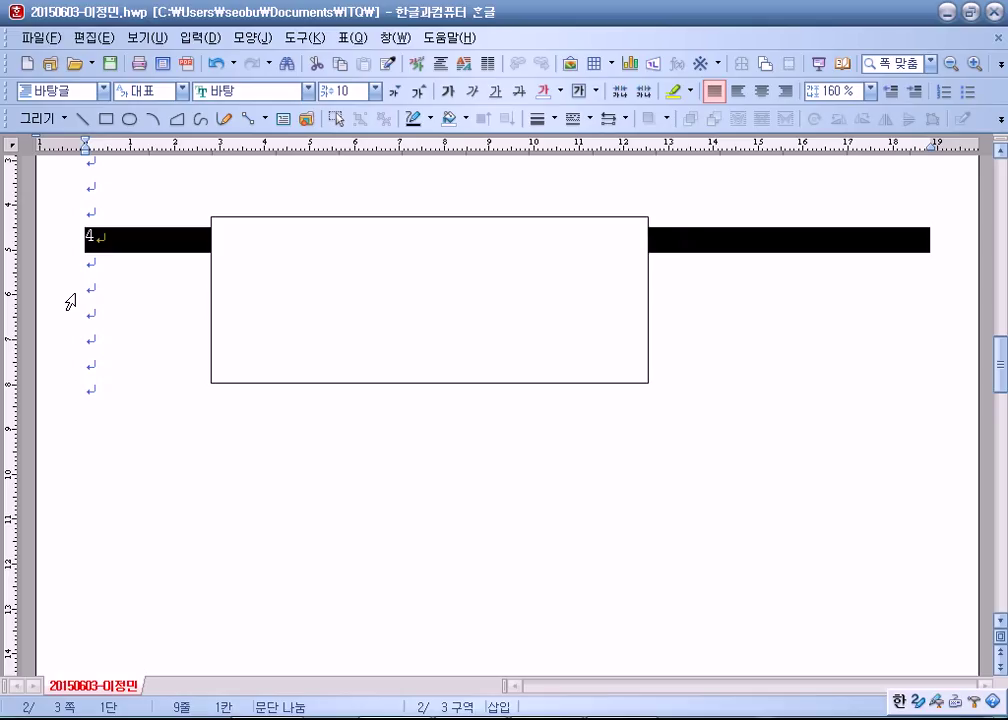
click(326, 276)
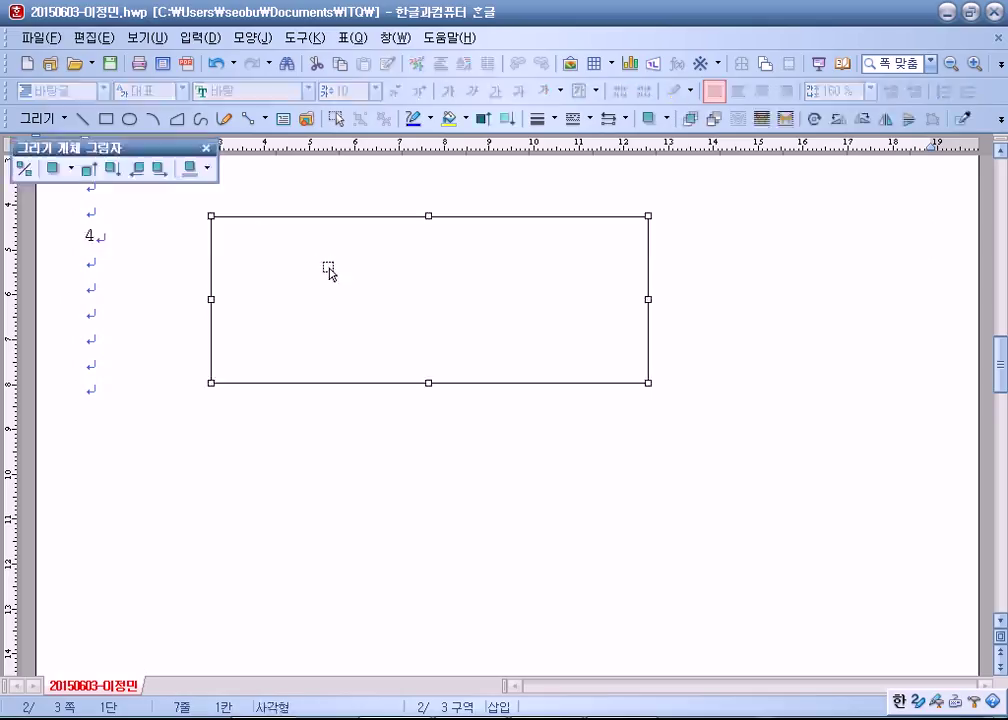
key(Delete)
click(110, 286)
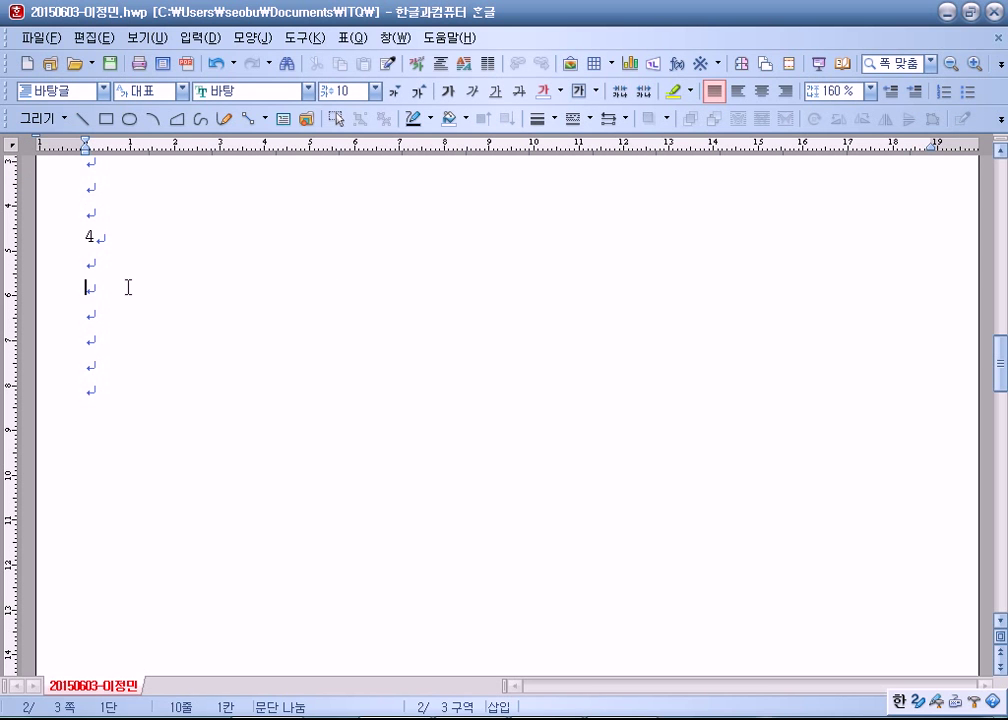
Draw a 130 × 140 mm rectangle below item 4
click(106, 120)
drag(245, 298, 667, 625)
double_click(415, 368)
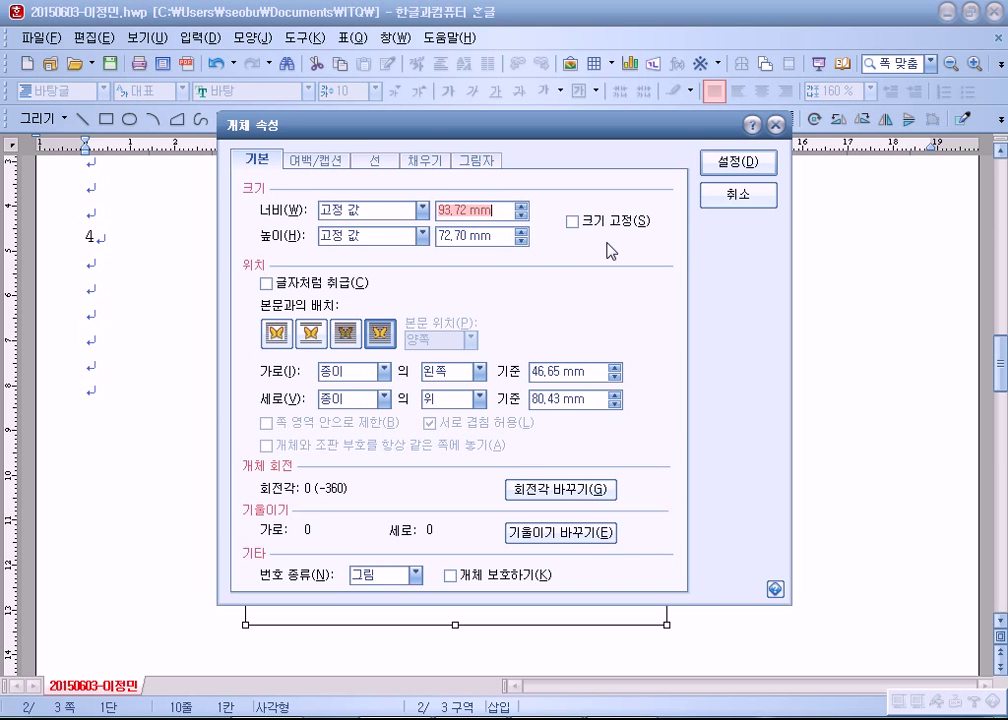
text(130)
key(Tab)
text(140)
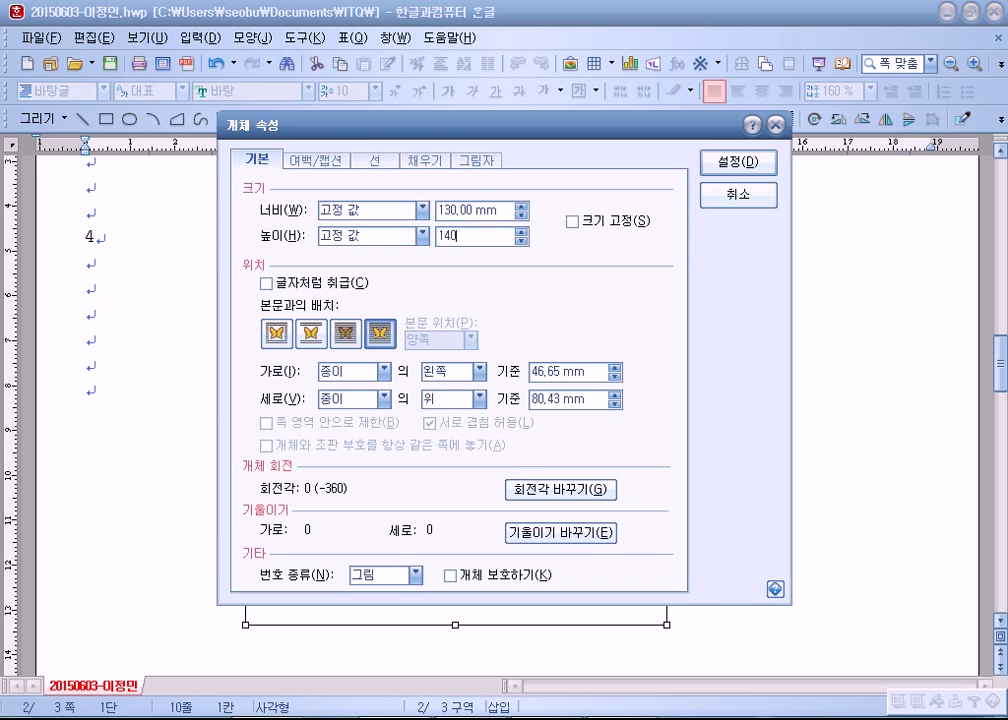
key(alt+s)
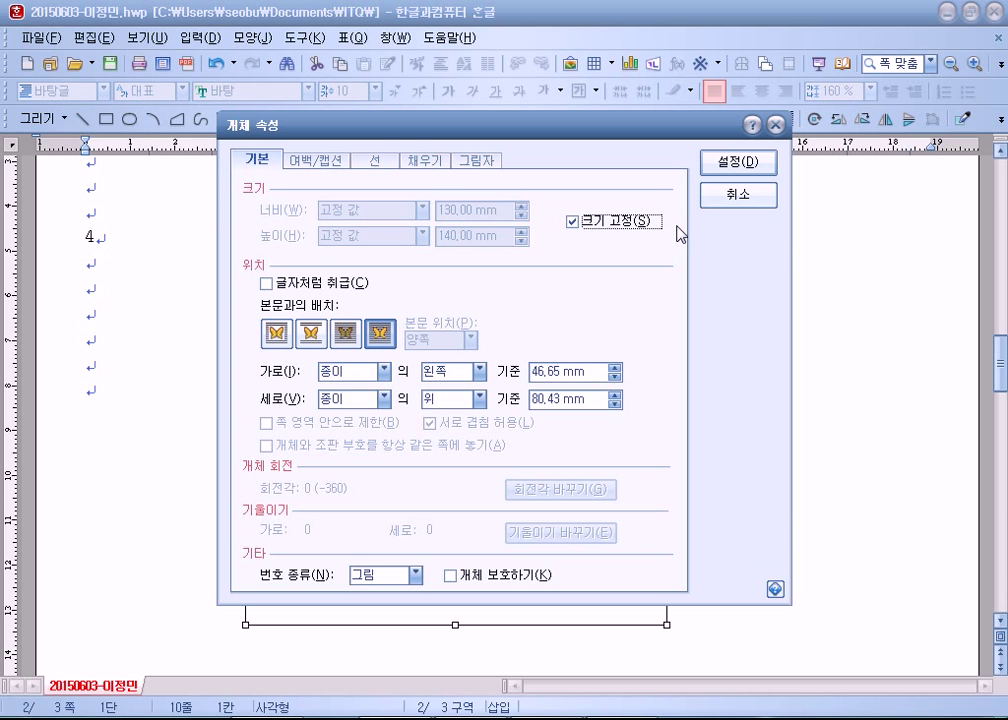
Give the rectangle rounded corners and a light pink fill, then move it slightly lower
click(375, 160)
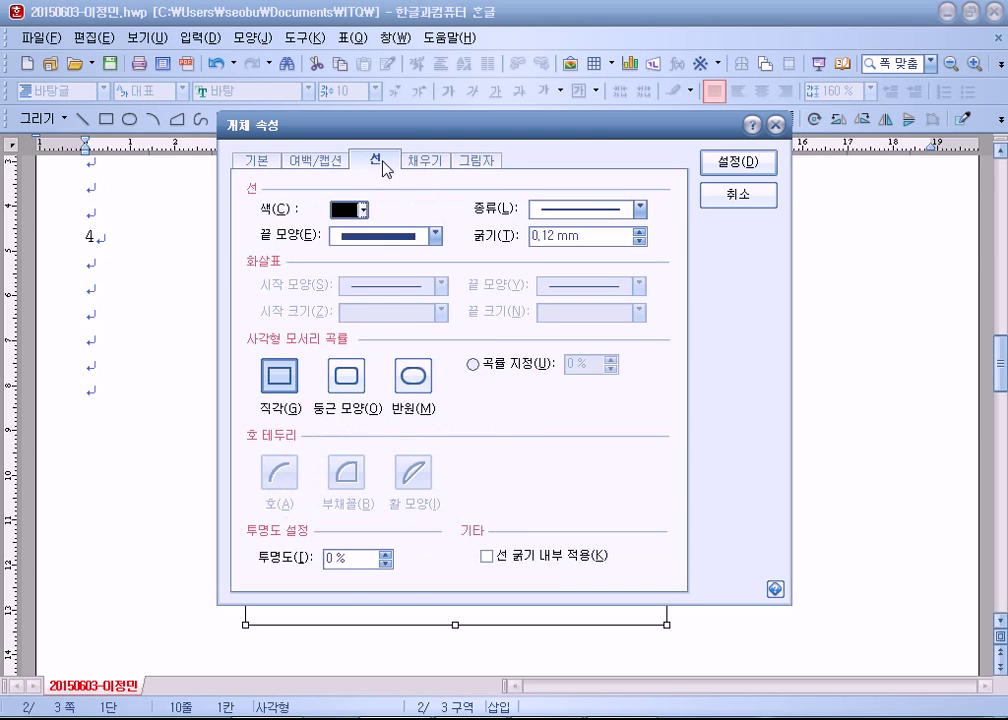
click(336, 374)
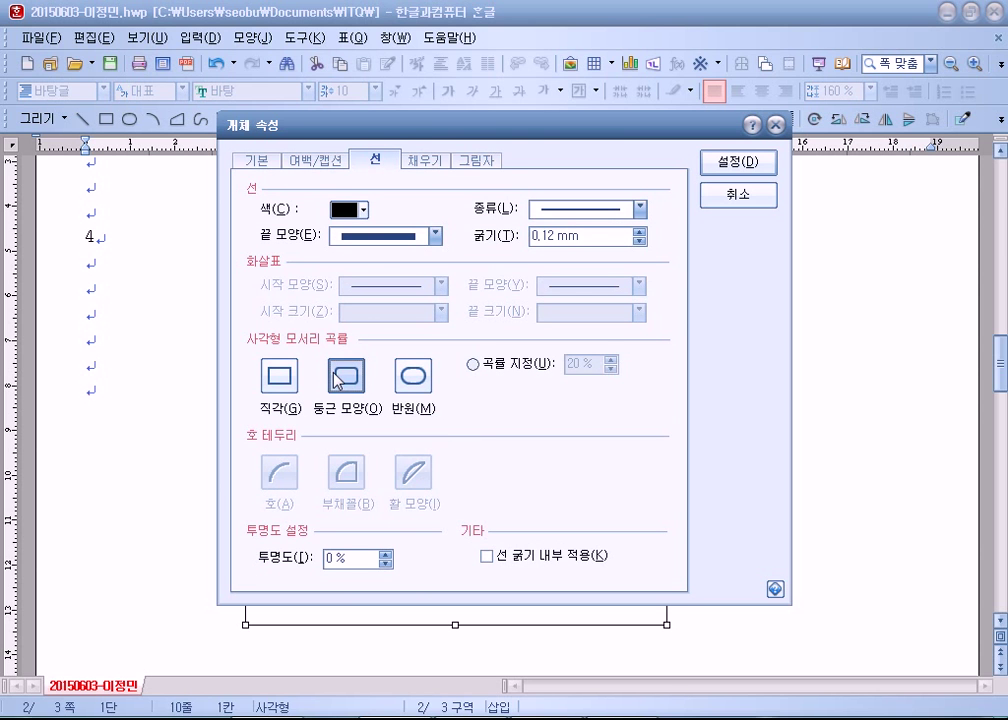
click(424, 159)
click(349, 236)
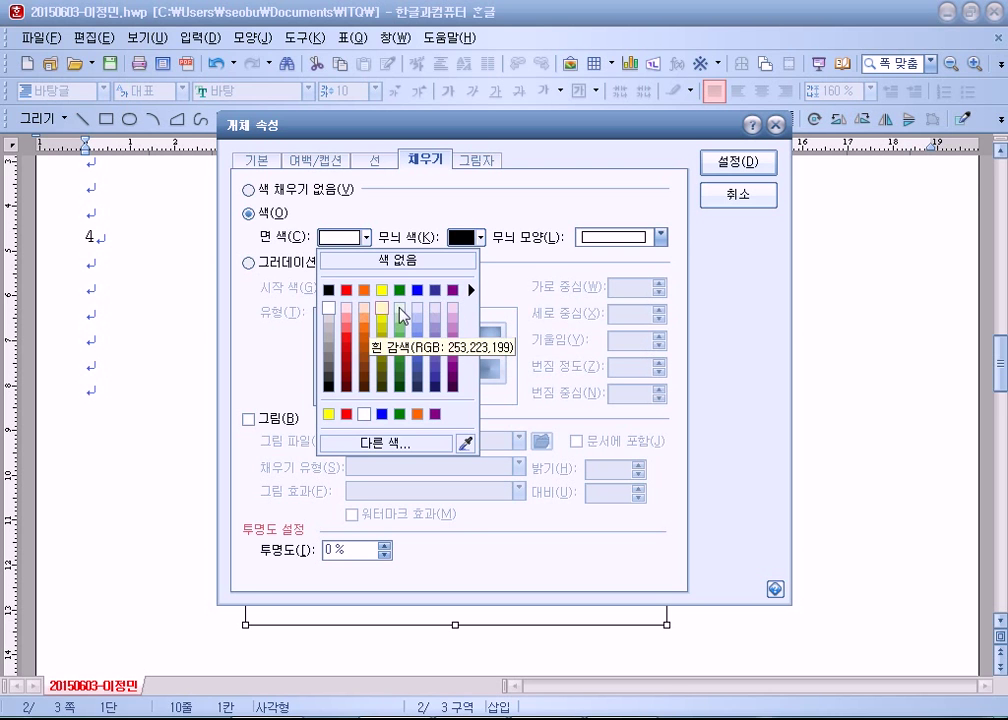
click(455, 316)
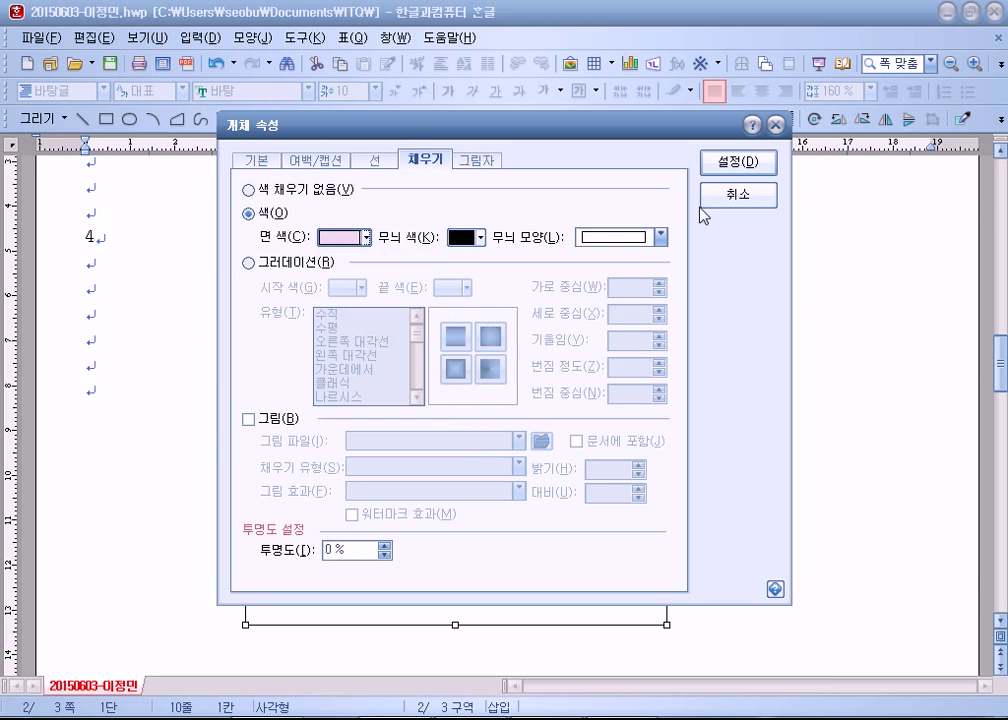
click(738, 166)
drag(484, 442, 480, 501)
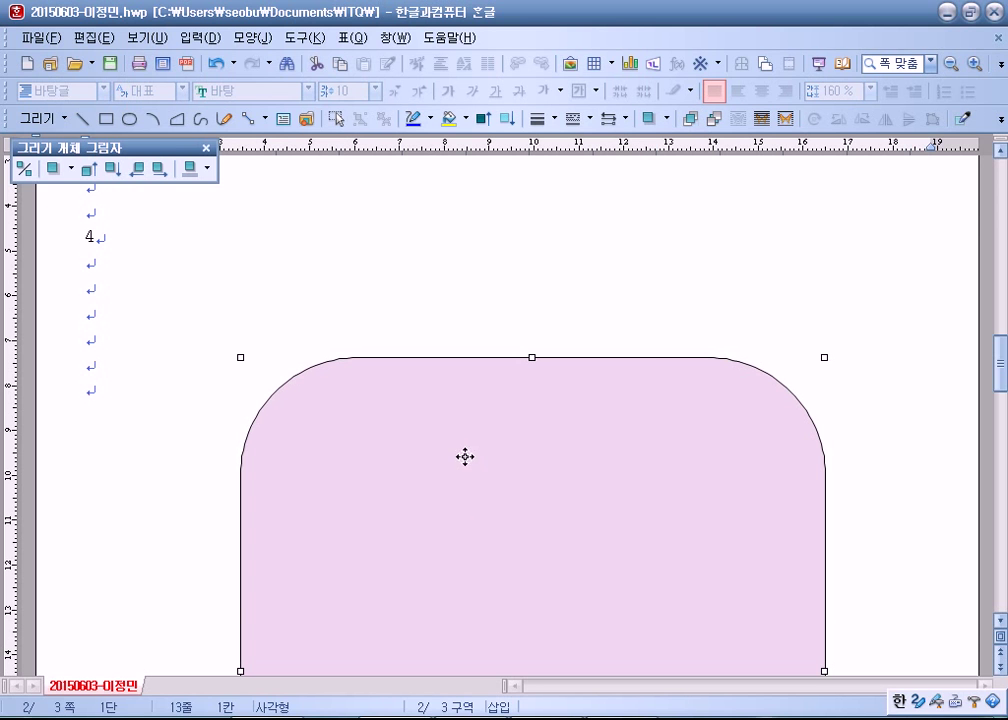
Draw a wide bar over the pink box's top with blue fill and fully rounded ends
click(110, 119)
drag(258, 315, 823, 383)
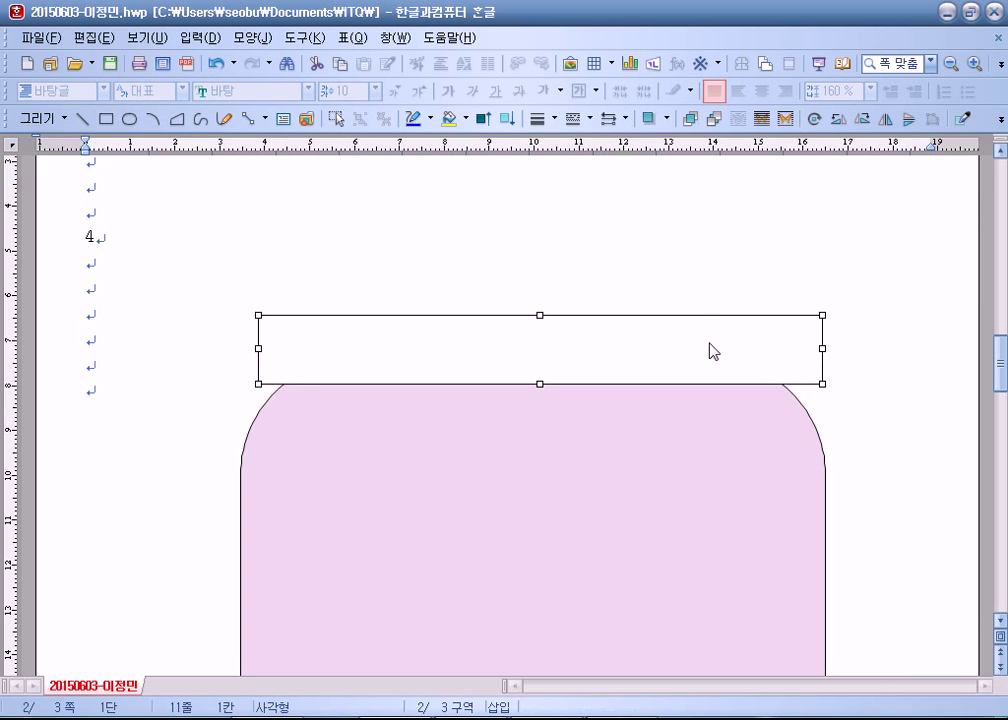
double_click(709, 342)
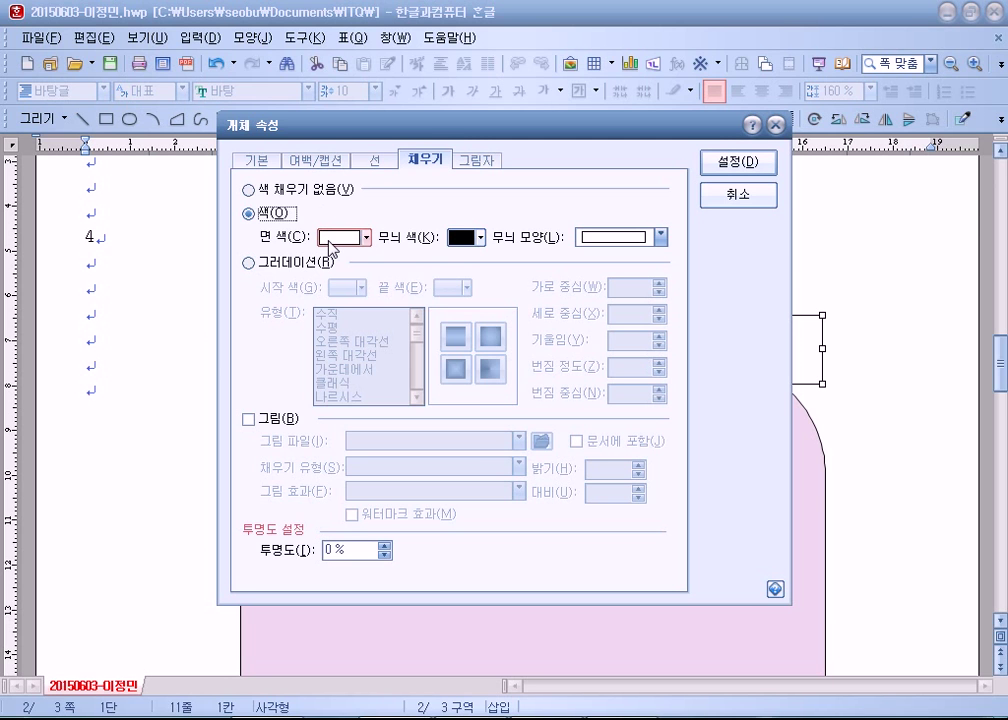
click(330, 240)
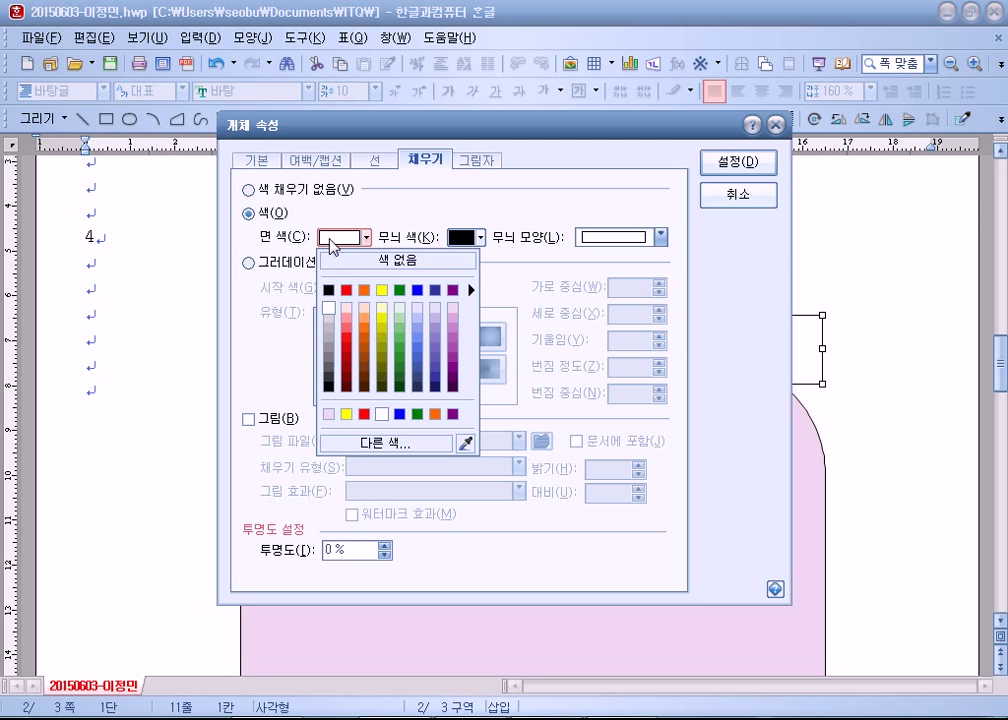
click(418, 290)
click(370, 163)
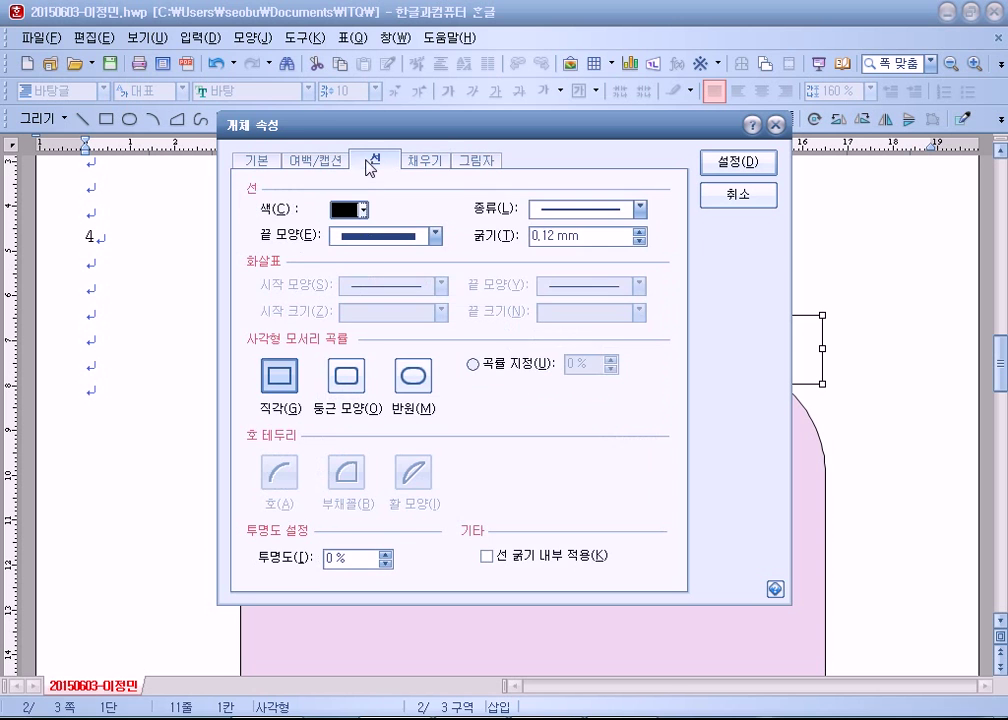
click(408, 378)
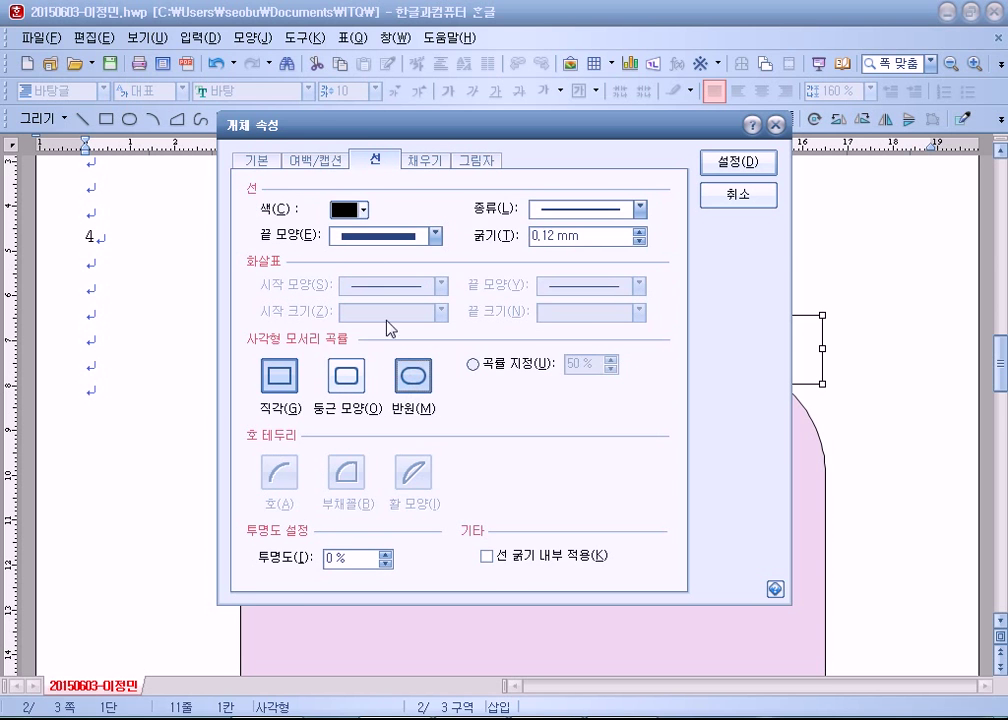
Resize the blue bar to 110 × 15 mm and nudge it into place
click(257, 161)
key(Tab)
key(Tab)
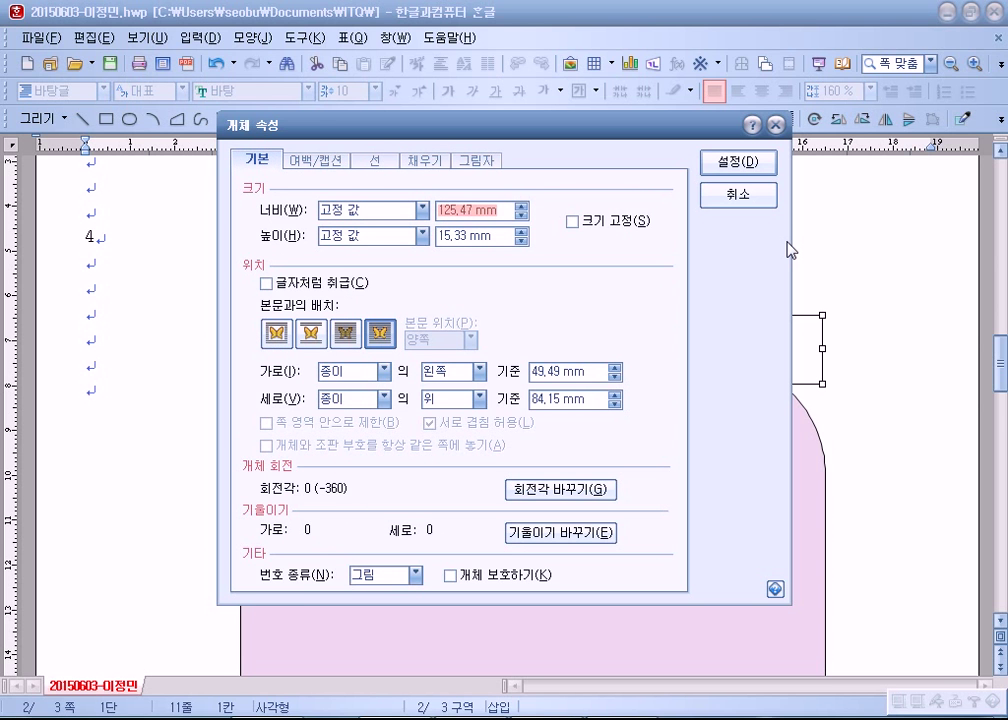
text(110)
key(Tab)
key(Tab)
text(15)
key(alt+s)
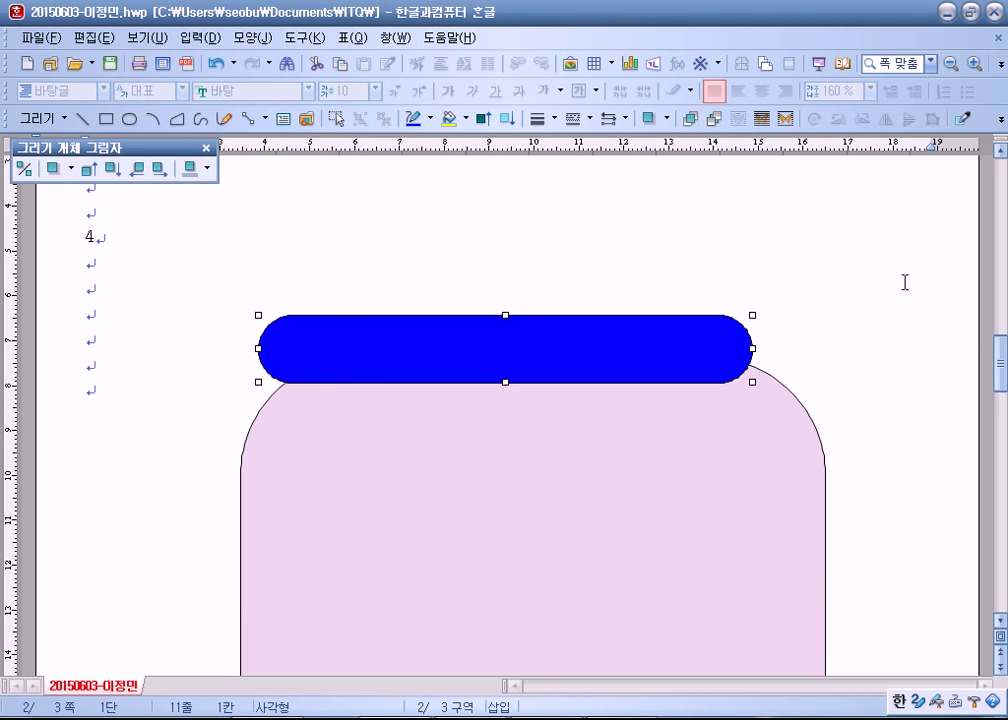
mouse_move(619, 342)
mouse_down()
mouse_move(632, 340)
mouse_move(624, 352)
mouse_up()
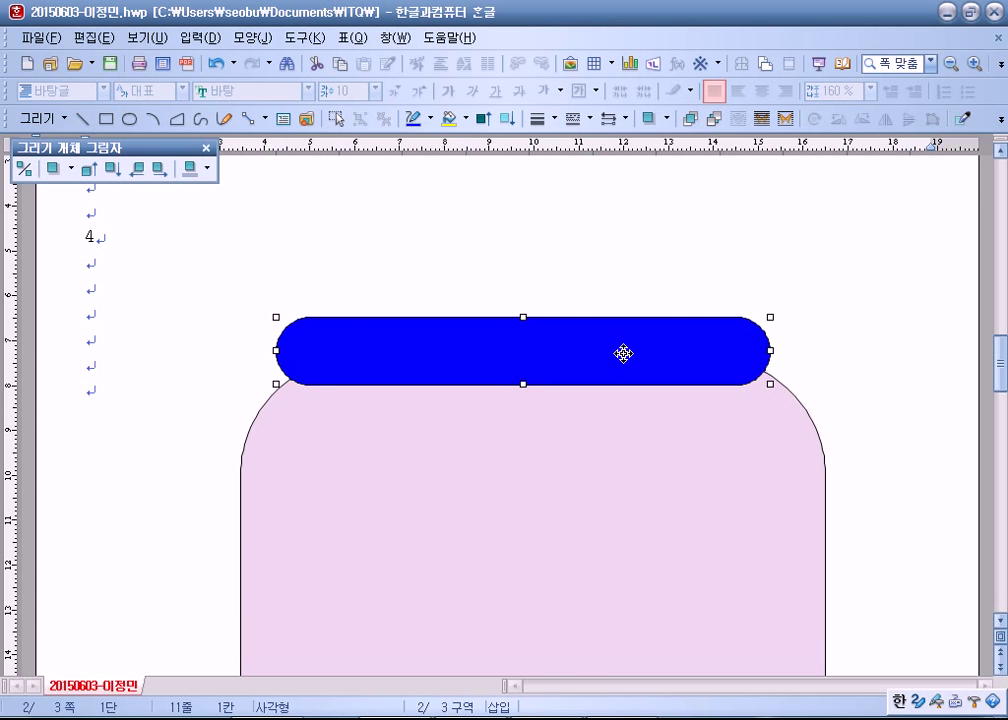
Convert the blue bar into a text box and type the title 수원화성국제연극제
right_click(623, 353)
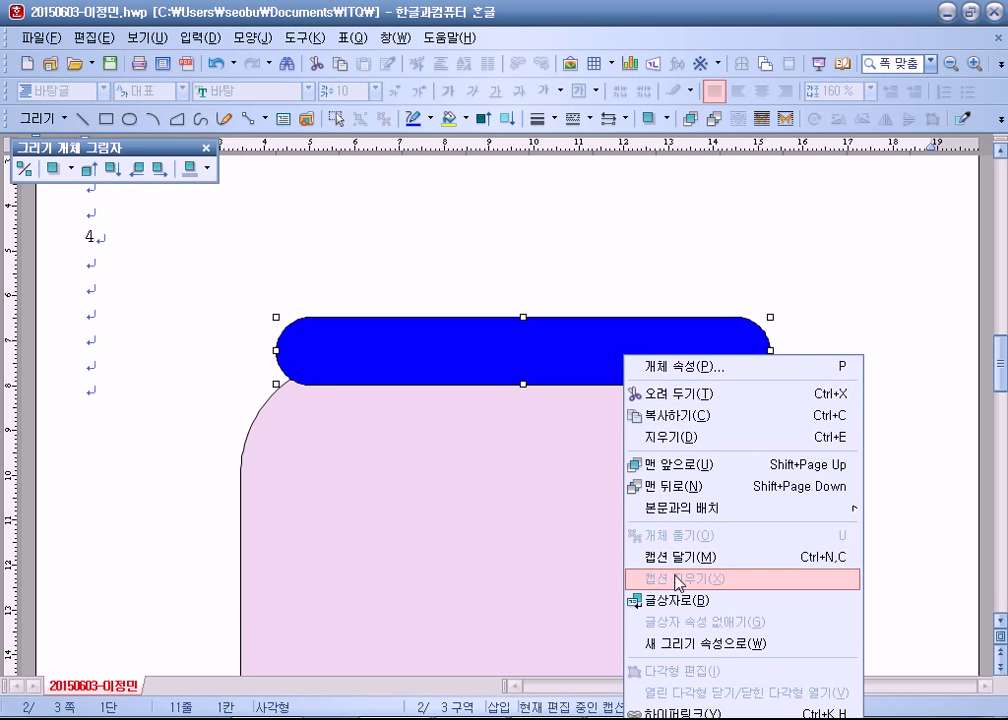
click(672, 601)
click(421, 351)
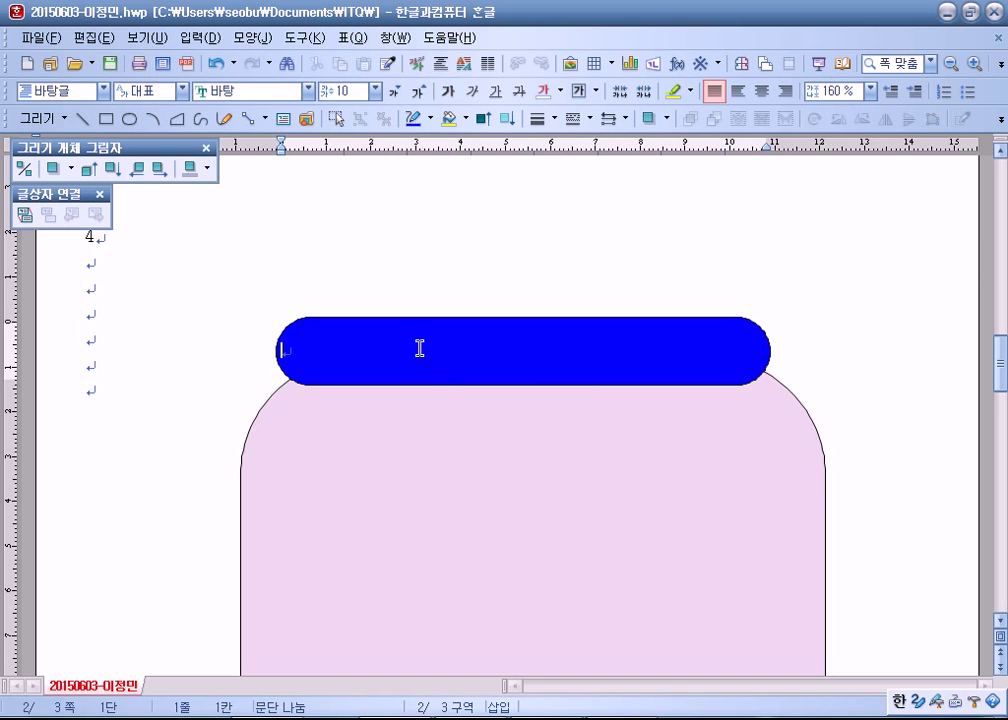
text(수어원화성국)
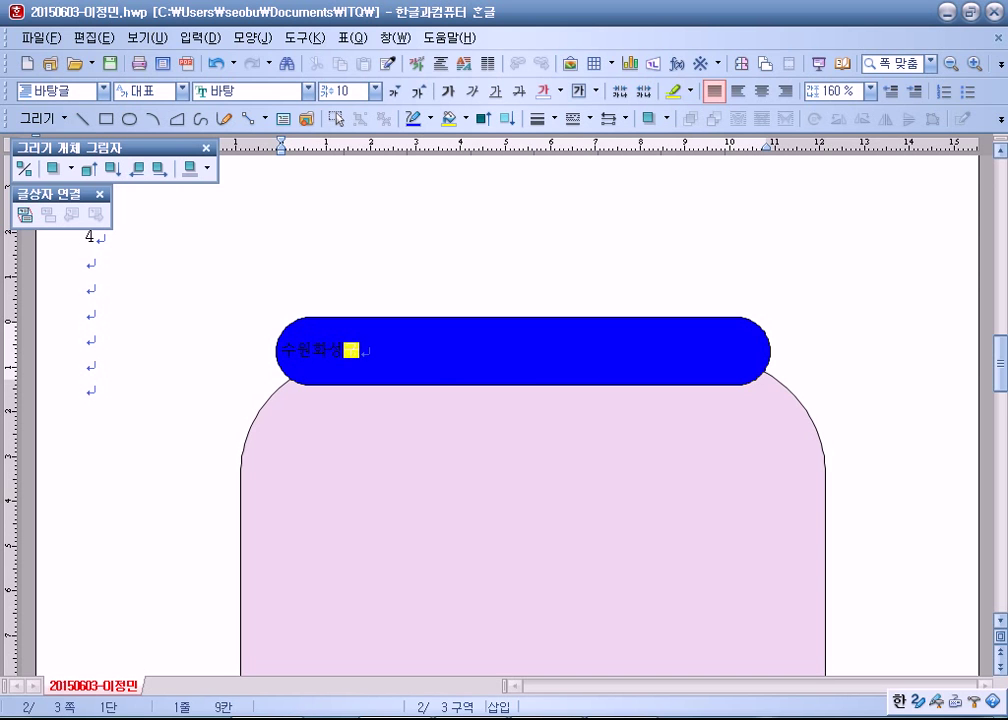
text(제연극제)
Centre the title text and set its font to 궁서
double_click(430, 348)
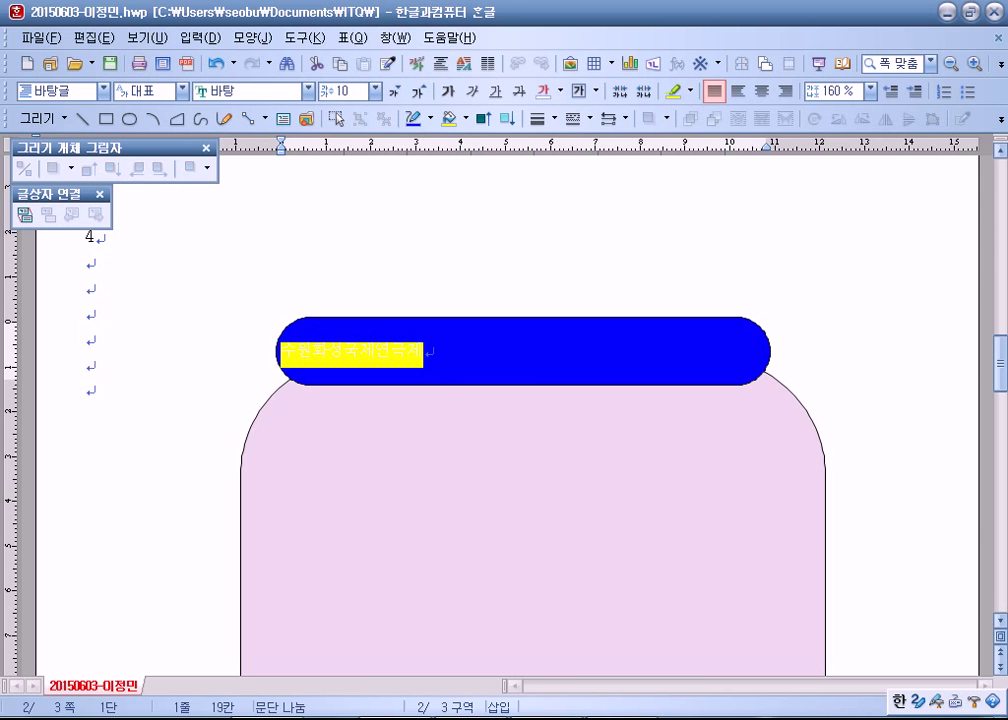
click(760, 96)
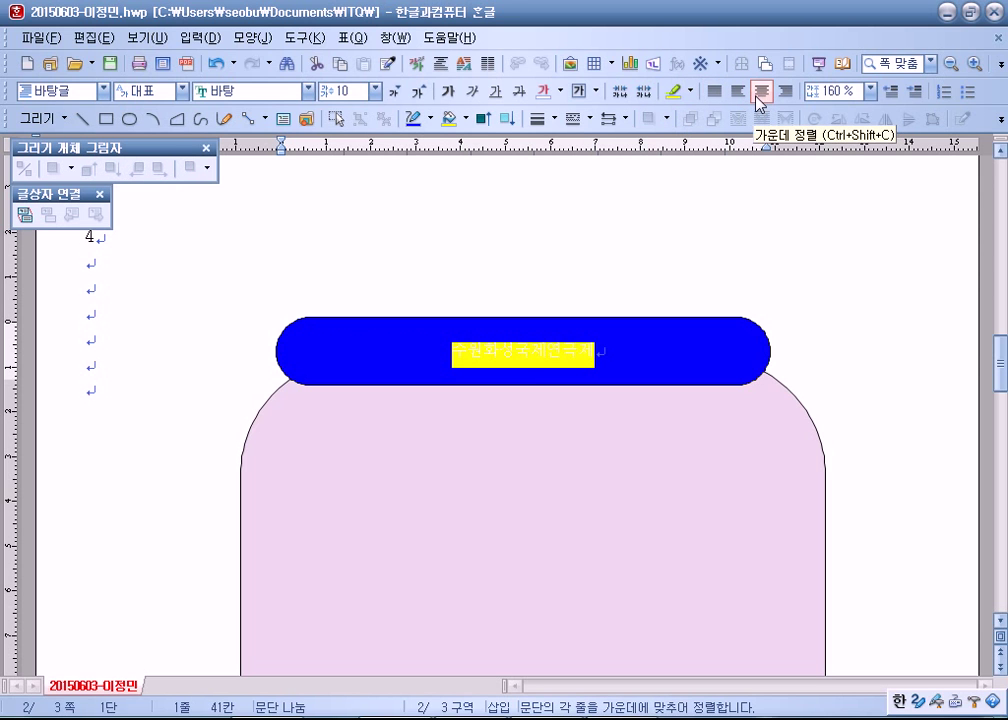
click(308, 91)
scroll(288, 163, up, 6)
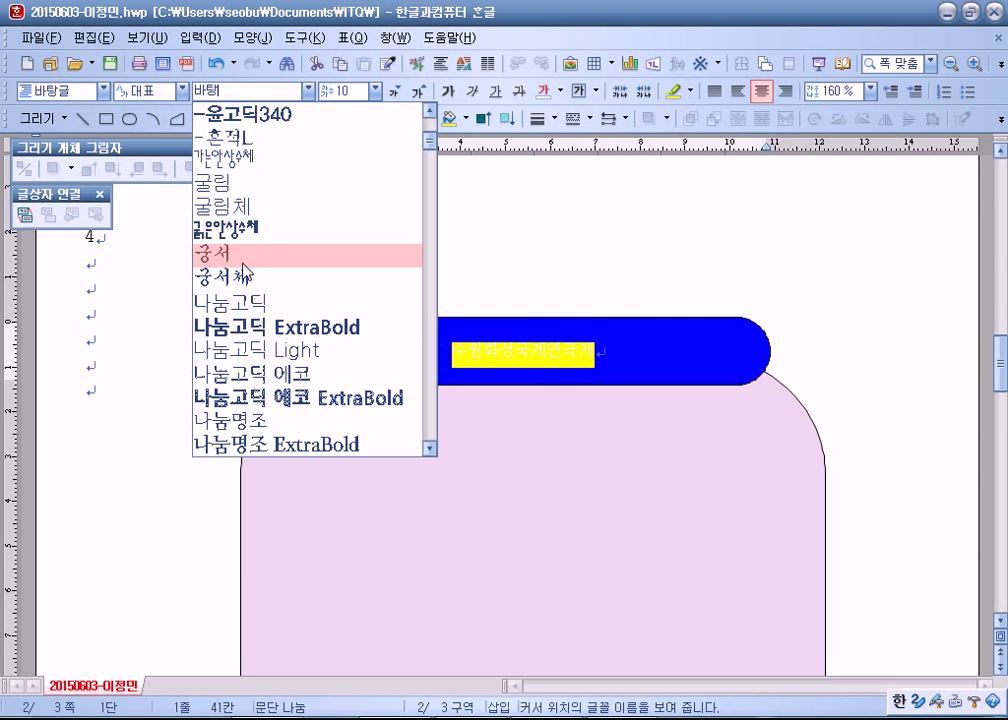
click(287, 254)
Enlarge the title text to 24 pt
click(420, 93)
click(420, 93)
click(420, 93)
click(420, 93)
click(420, 93)
click(420, 93)
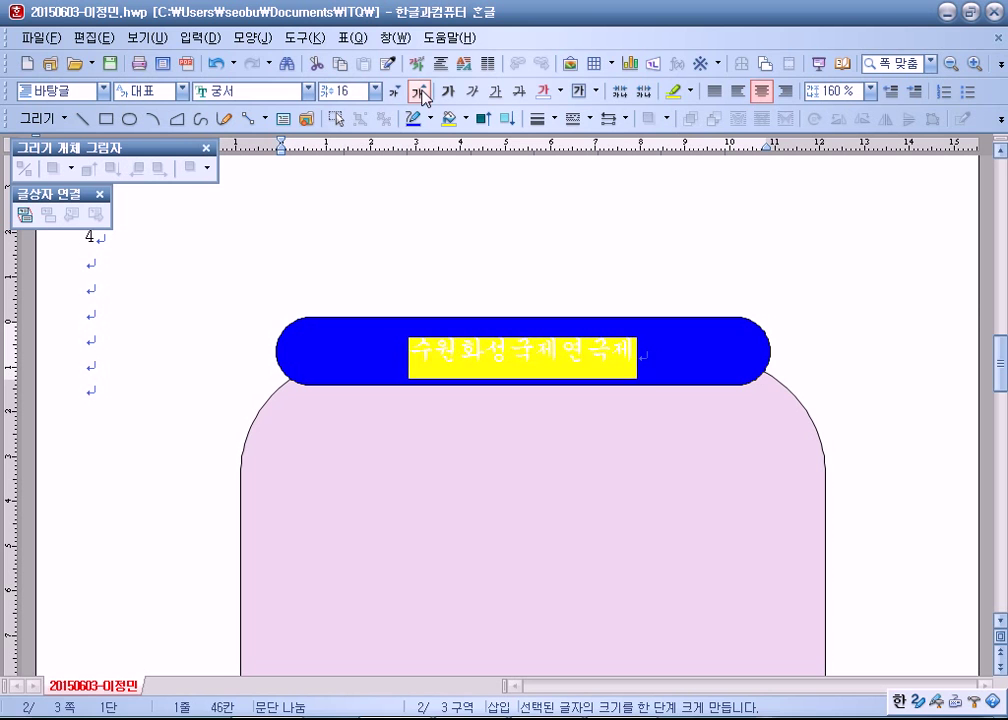
click(420, 93)
click(420, 93)
click(420, 93)
click(420, 93)
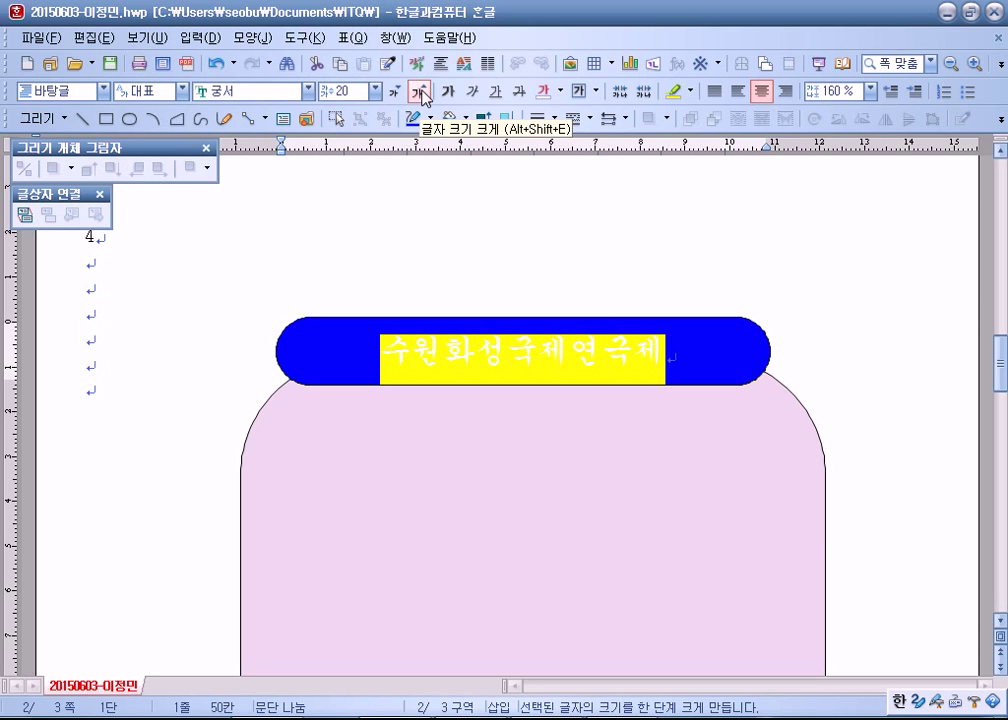
click(420, 93)
click(420, 93)
click(420, 93)
click(420, 93)
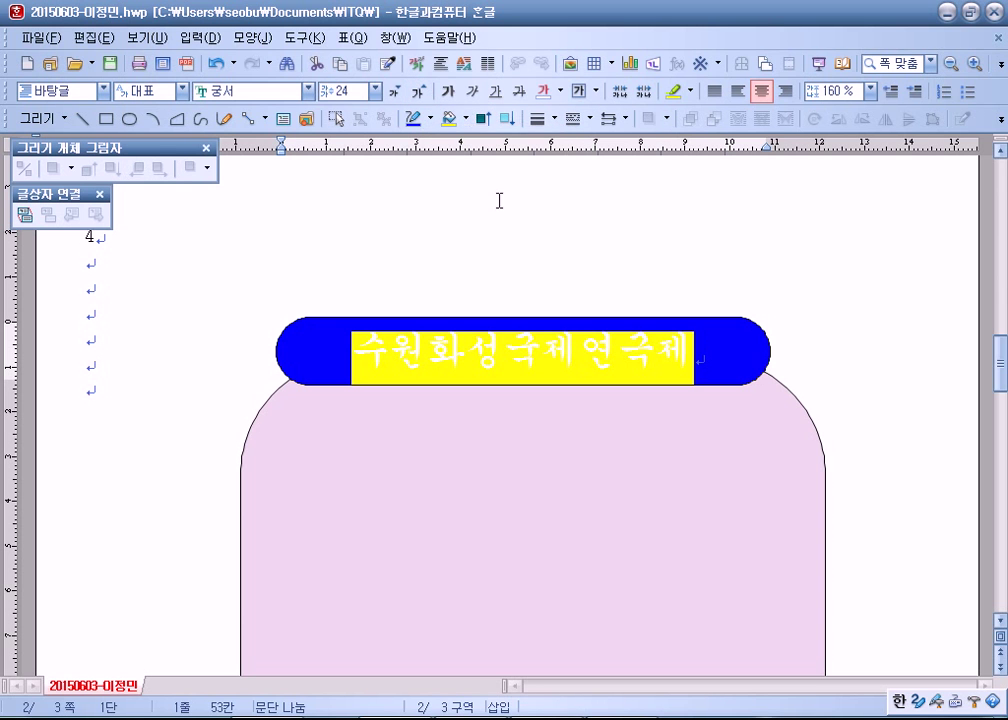
Reselect the title and colour it white
click(486, 259)
drag(360, 353, 694, 355)
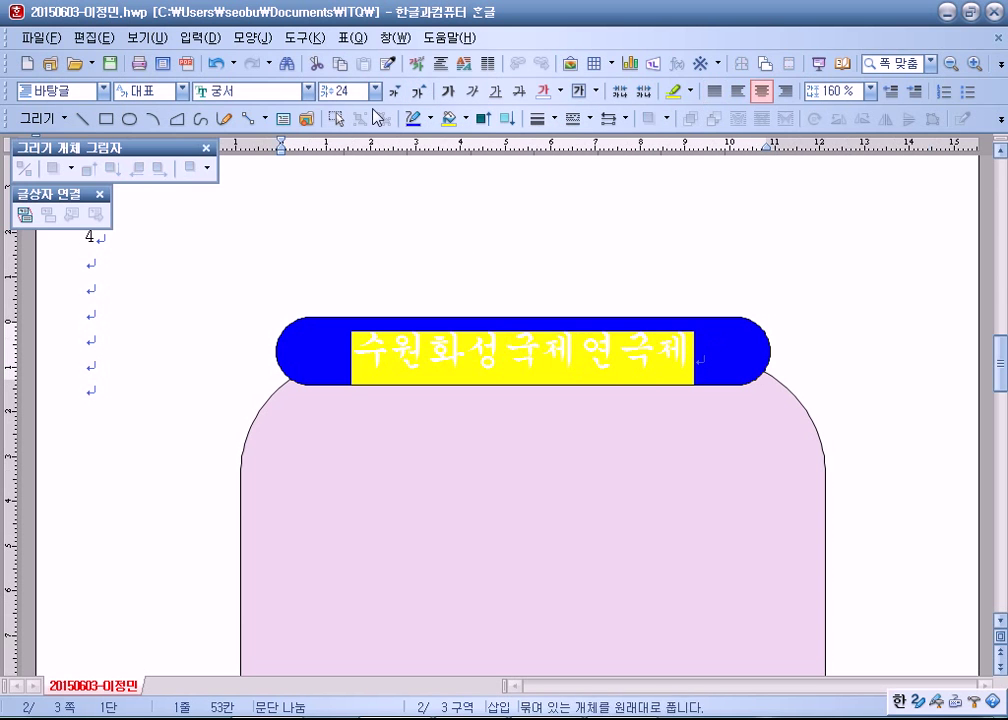
click(559, 92)
click(546, 145)
click(459, 248)
click(751, 542)
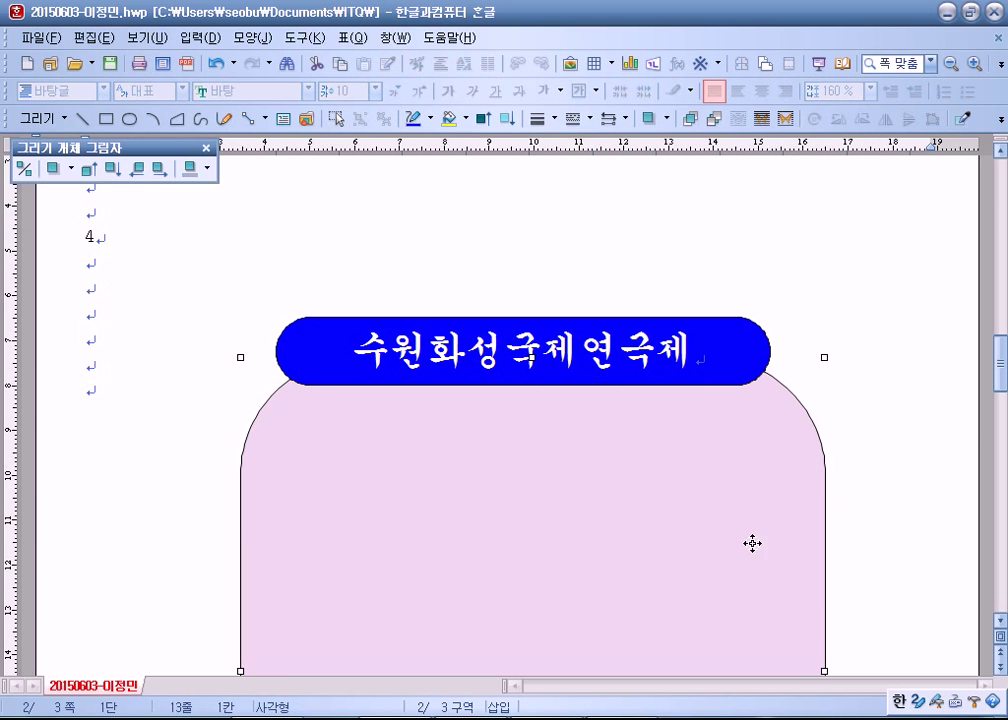
Nudge the pink rounded box so the blue title bar sits across its top edge
scroll(808, 551, down, 5)
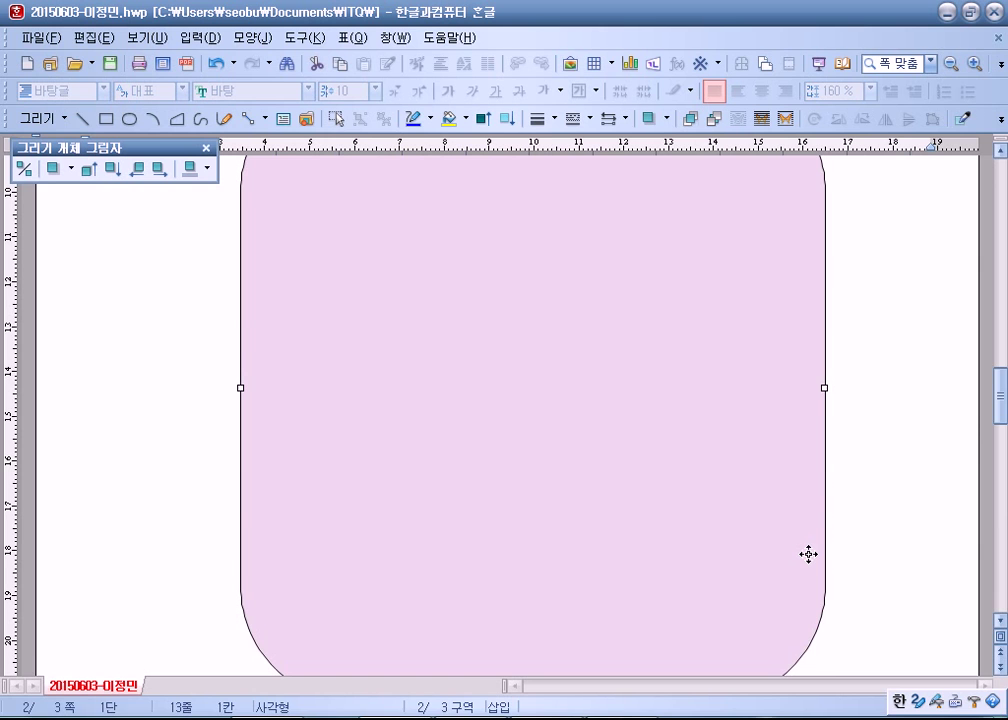
scroll(808, 554, up, 4)
drag(751, 551, 746, 552)
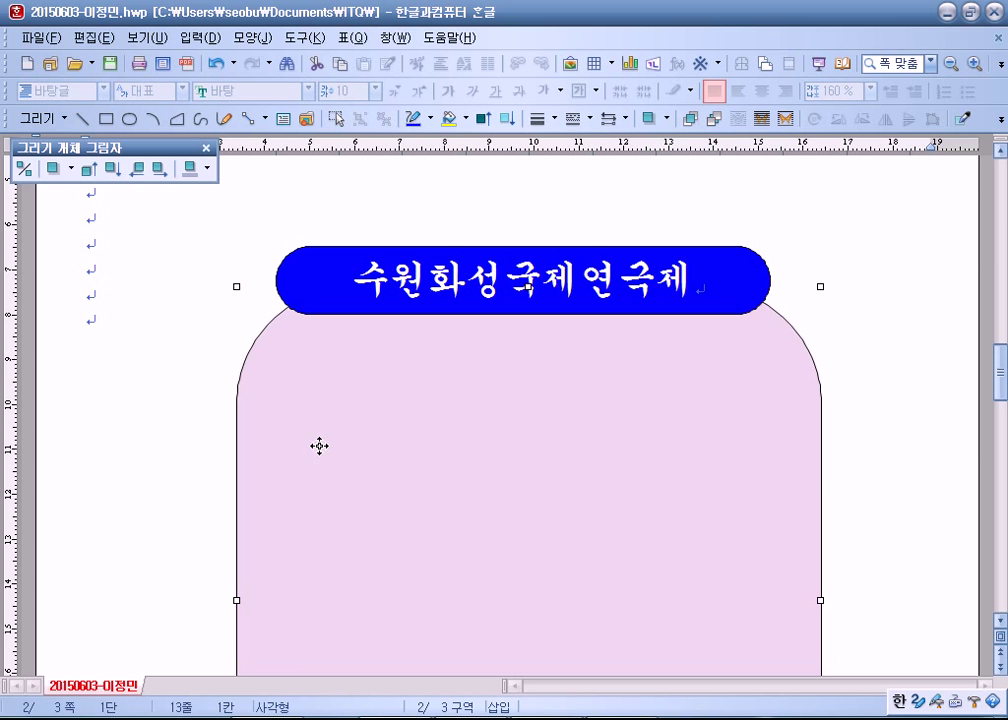
scroll(316, 446, up, 4)
click(162, 443)
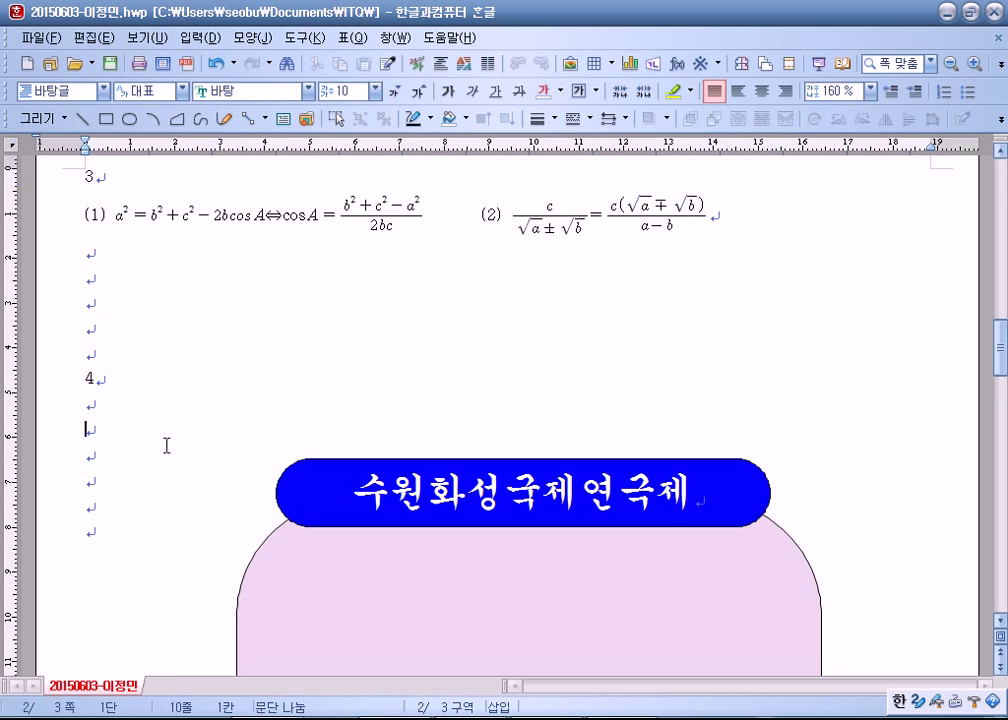
Draw a small trial rectangle beside line 4, check its properties, then delete it
click(105, 119)
drag(326, 333, 556, 412)
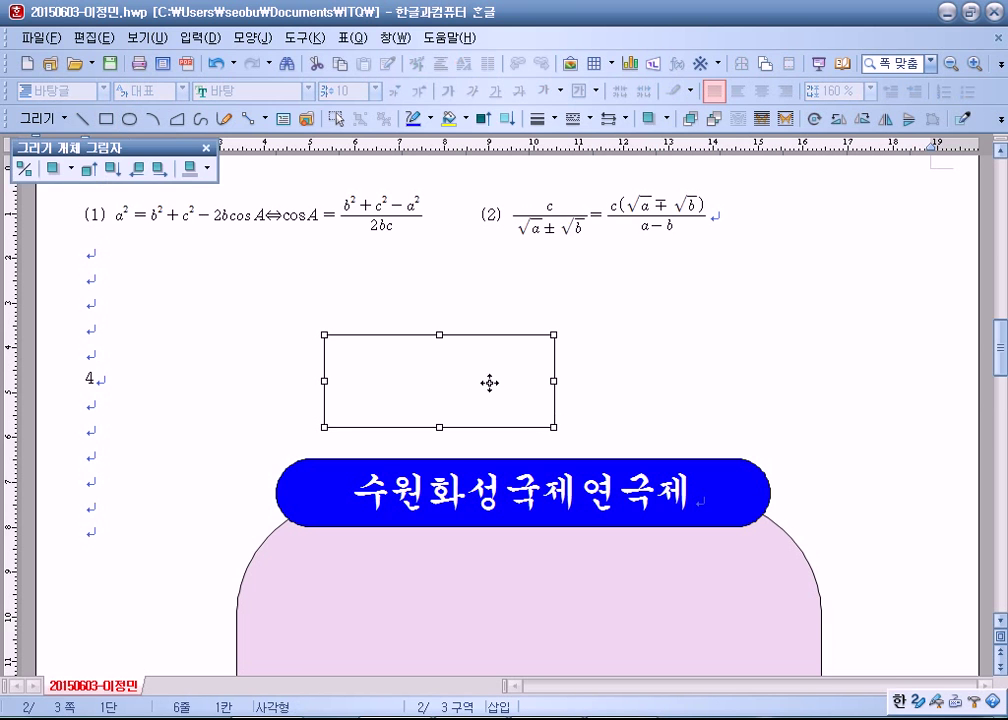
double_click(491, 386)
drag(492, 210, 437, 225)
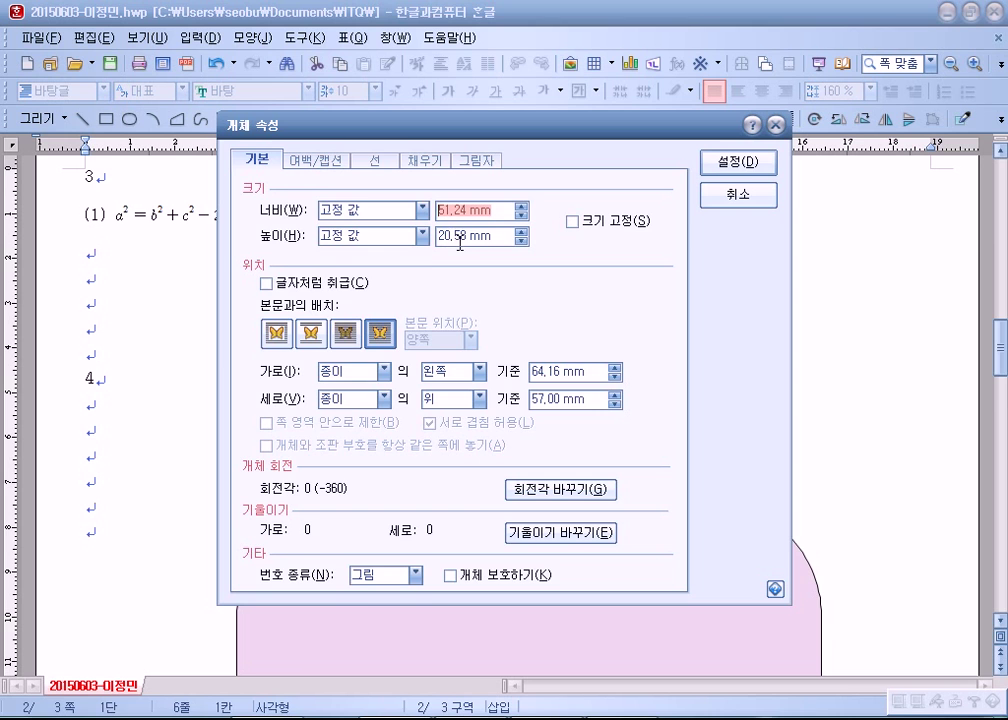
key(Escape)
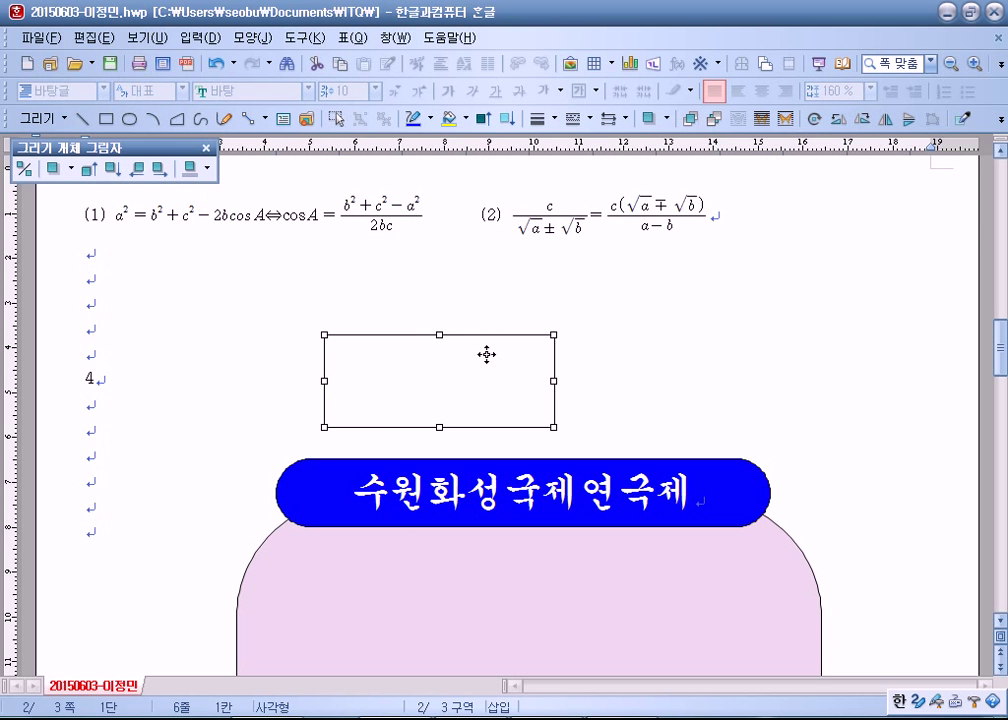
key(Delete)
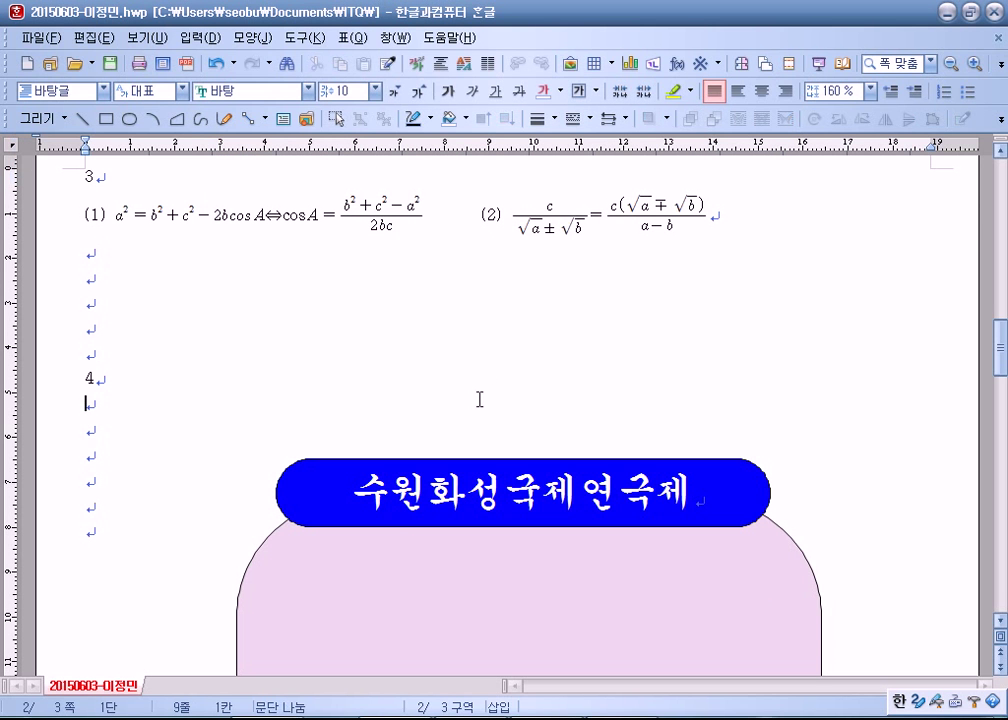
Place the cursor on the empty line left of the pink box
click(287, 489)
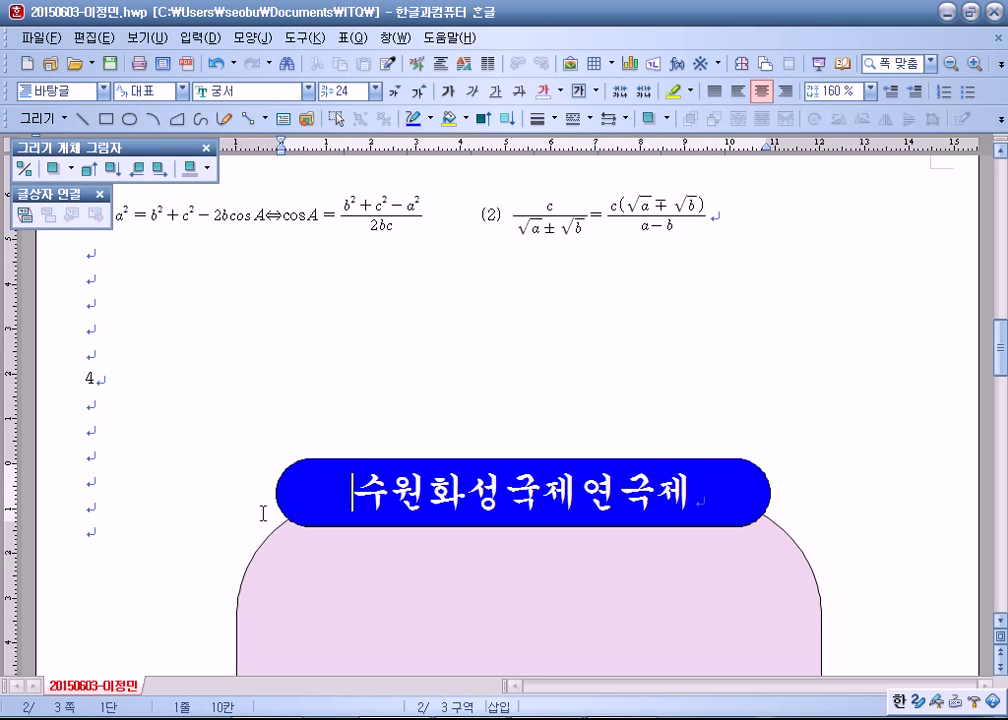
scroll(270, 512, down, 3)
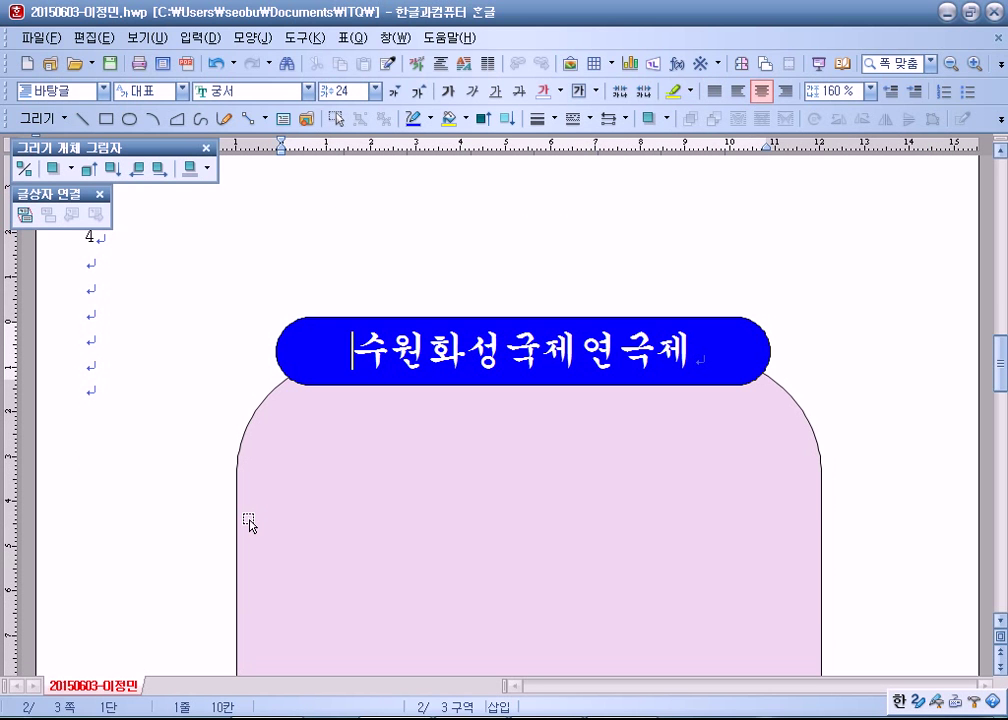
click(163, 285)
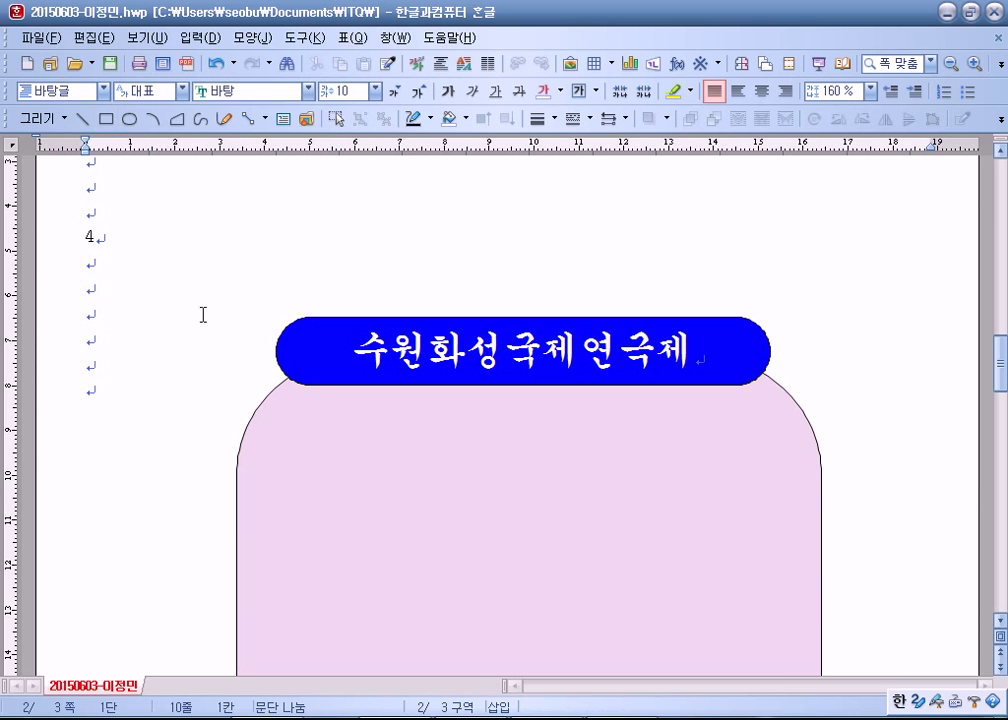
scroll(130, 337, down, 6)
Draw a small 23.43 × 8.10 mm rectangle below the pink box and check its size
scroll(143, 281, down, 1)
click(106, 118)
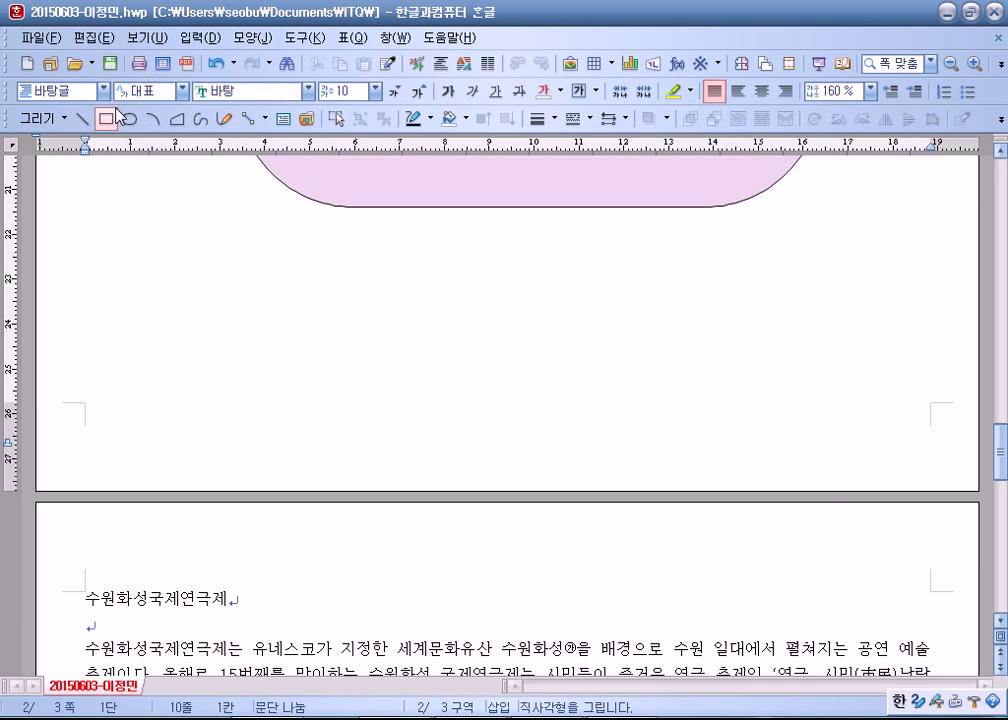
drag(222, 296, 335, 333)
double_click(292, 326)
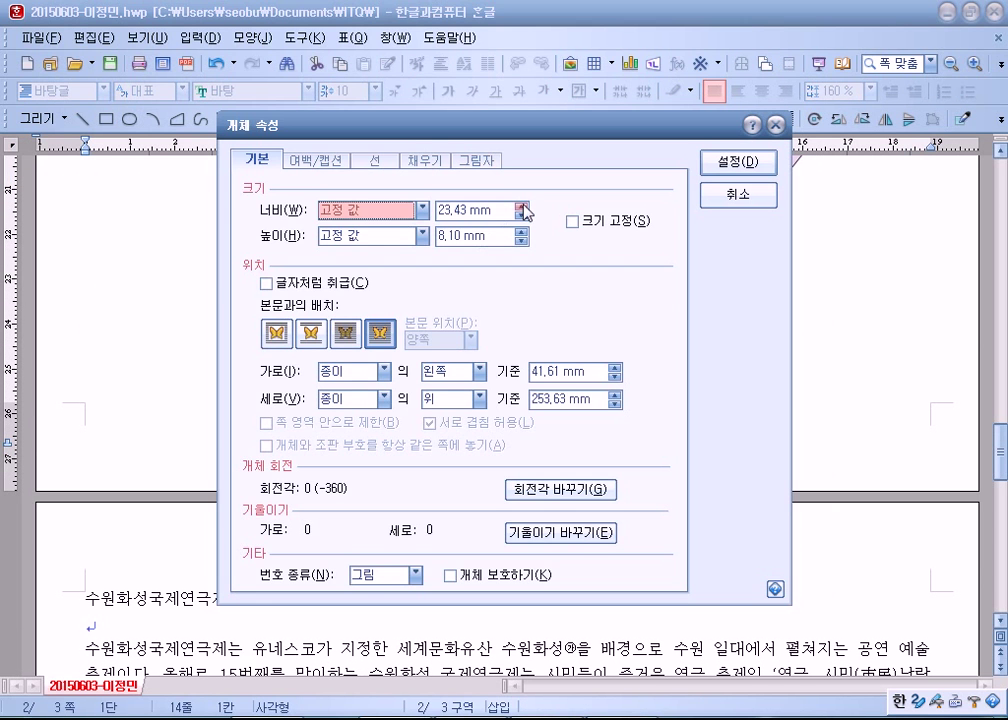
key(Tab)
key(Tab)
key(Tab)
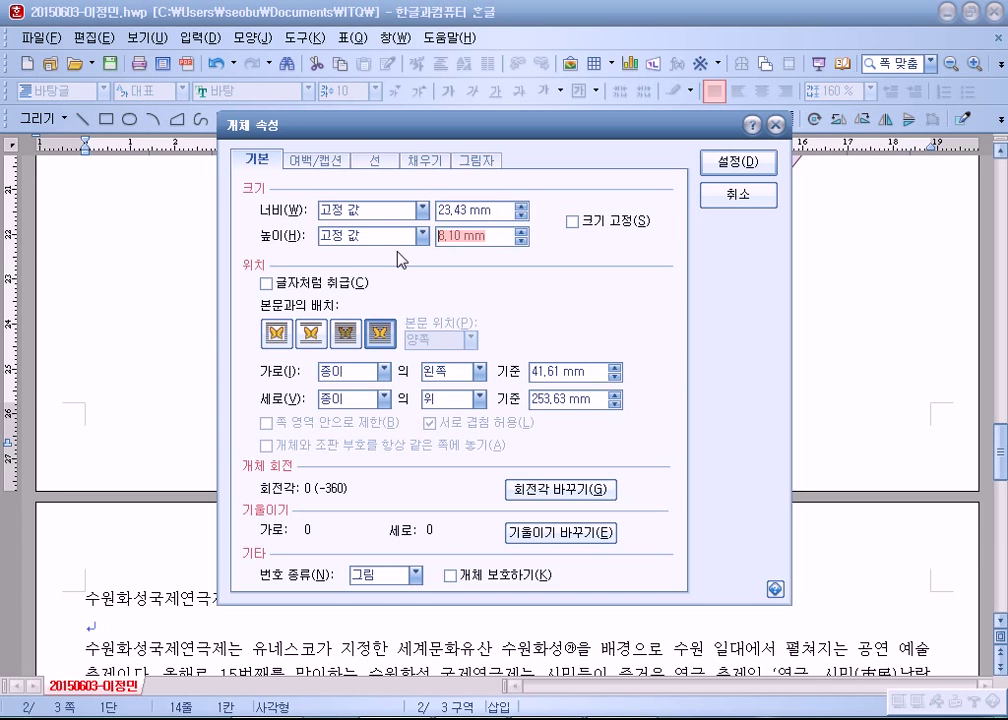
key(Return)
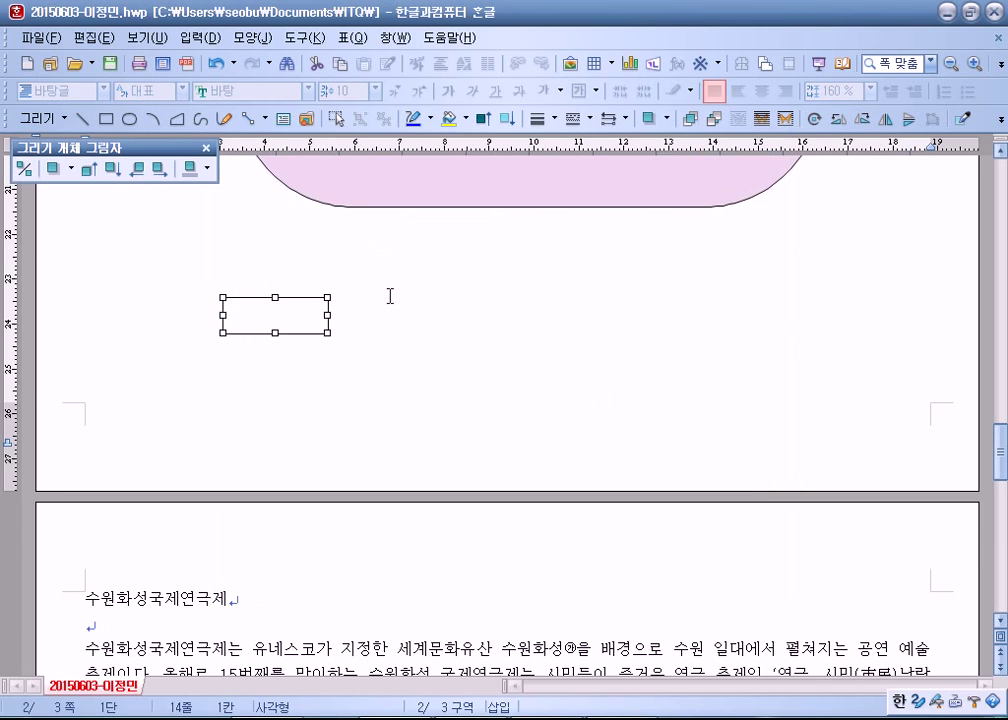
drag(315, 317, 328, 318)
scroll(328, 318, up, 10)
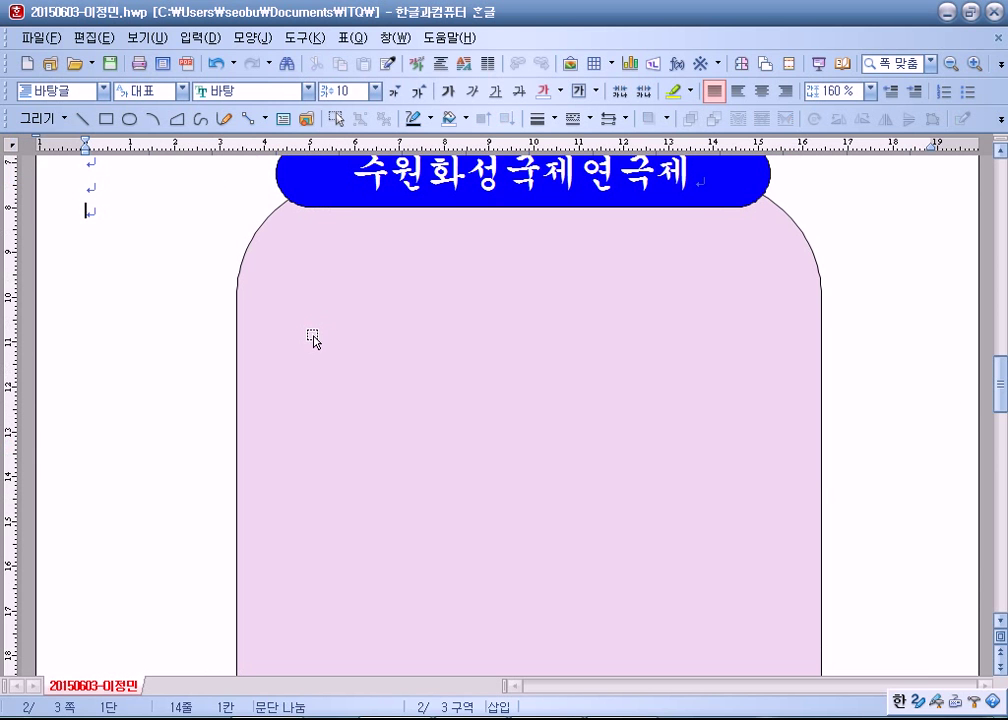
scroll(313, 347, down, 10)
scroll(313, 347, up, 12)
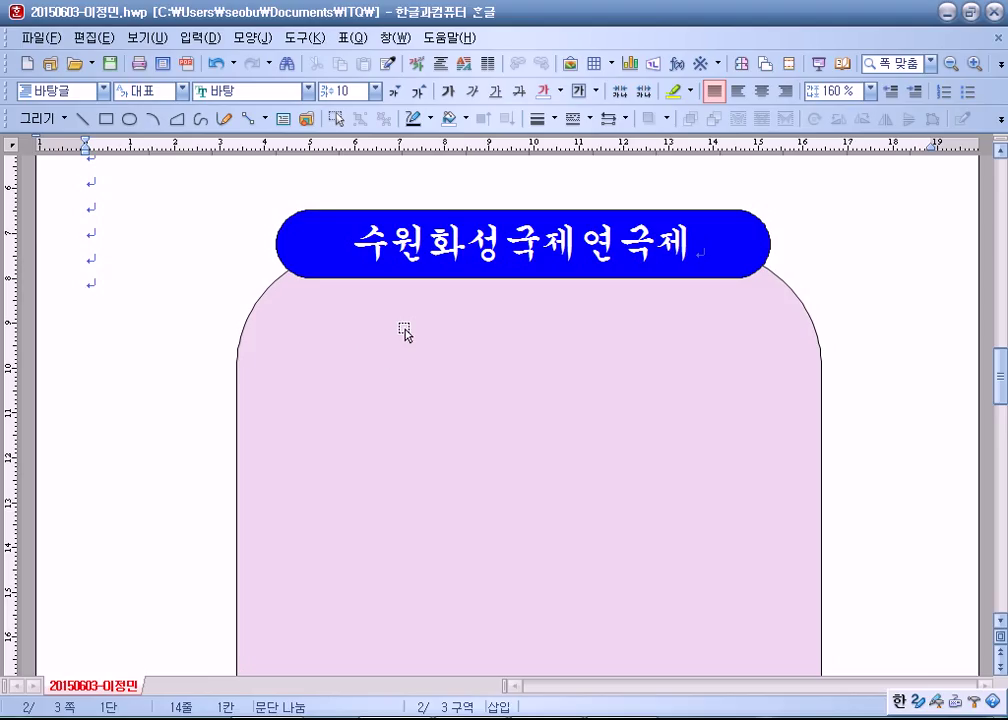
scroll(405, 333, down, 4)
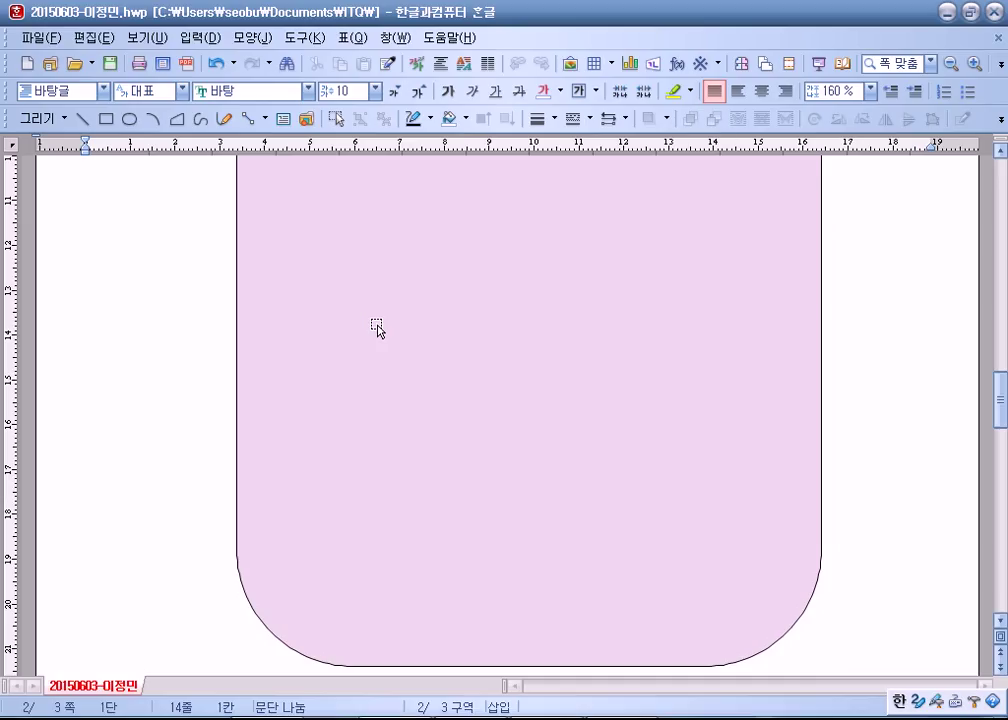
Save the document and leave object-selection mode
key(alt+s)
click(336, 119)
scroll(206, 233, up, 3)
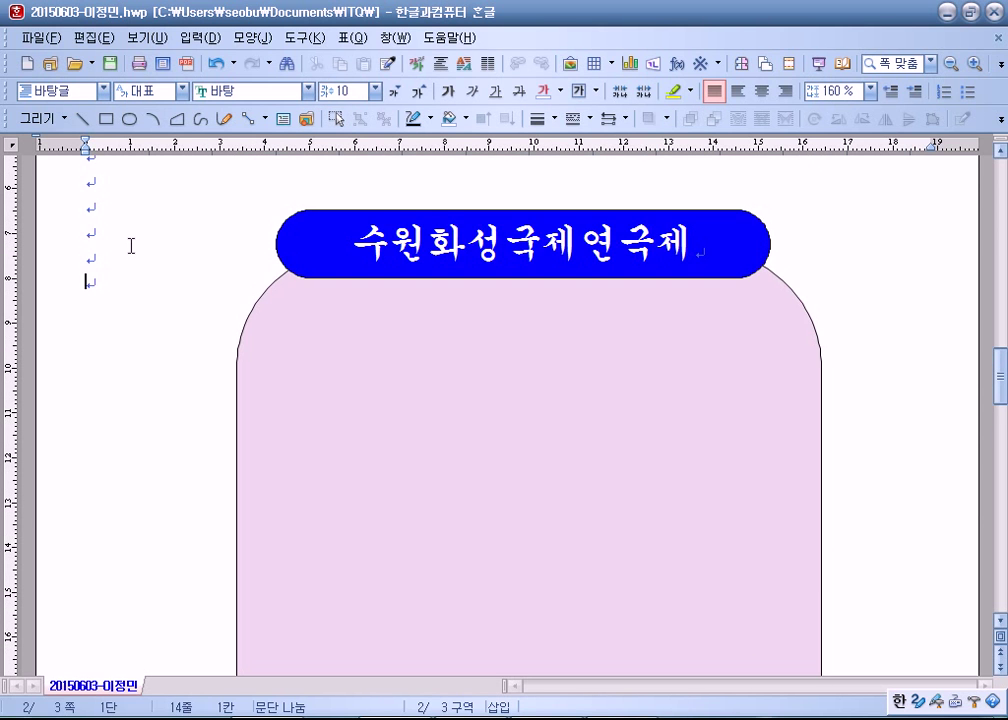
scroll(130, 245, down, 3)
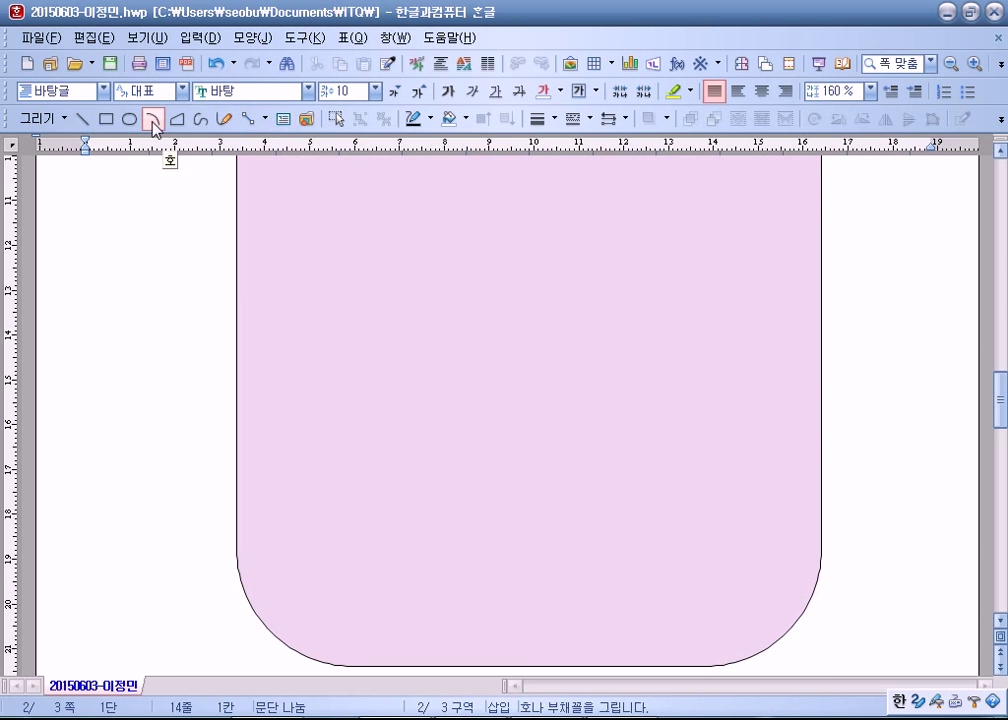
Draw a small text box inside the pink box and give it rounded corners
click(284, 119)
drag(256, 290, 329, 353)
double_click(321, 352)
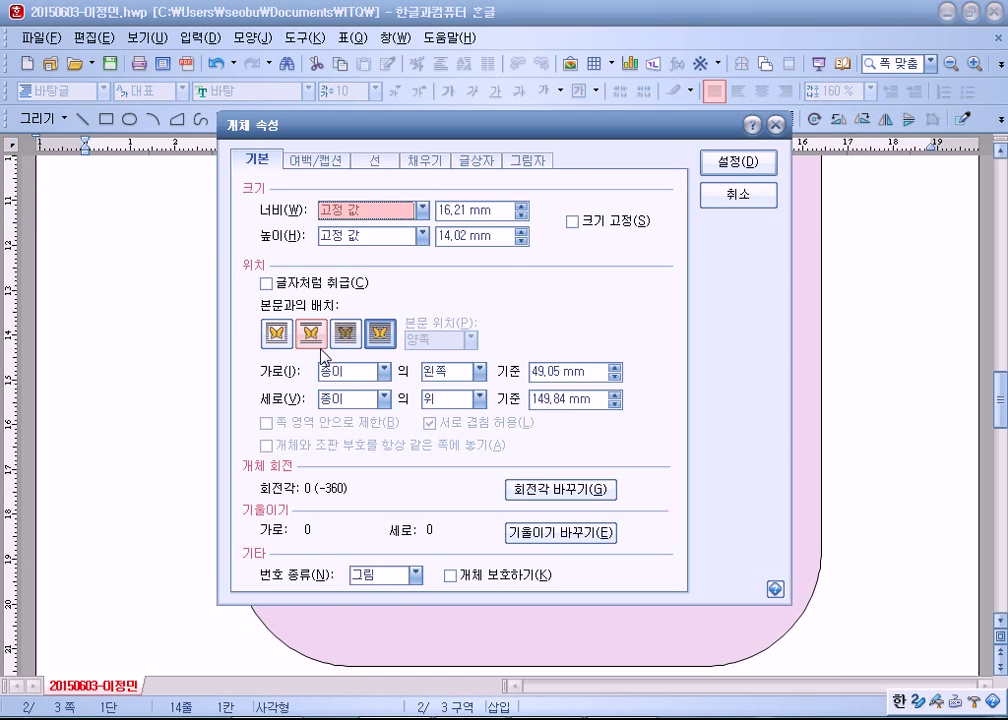
click(375, 160)
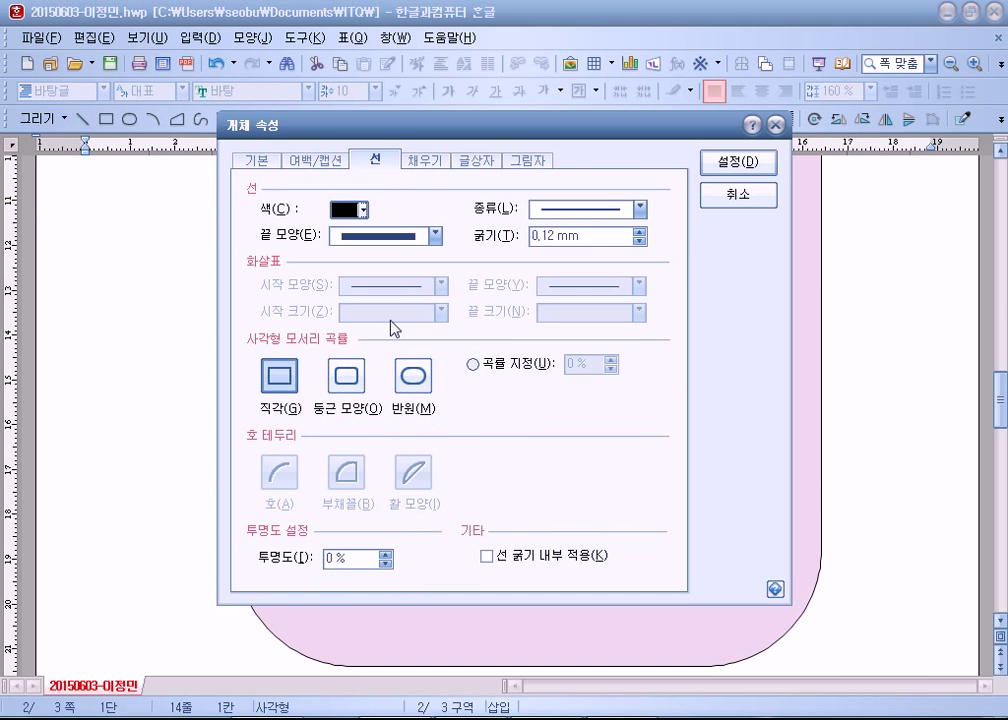
click(346, 376)
Size the text box to 15 × 15 mm with the size lock on
click(257, 160)
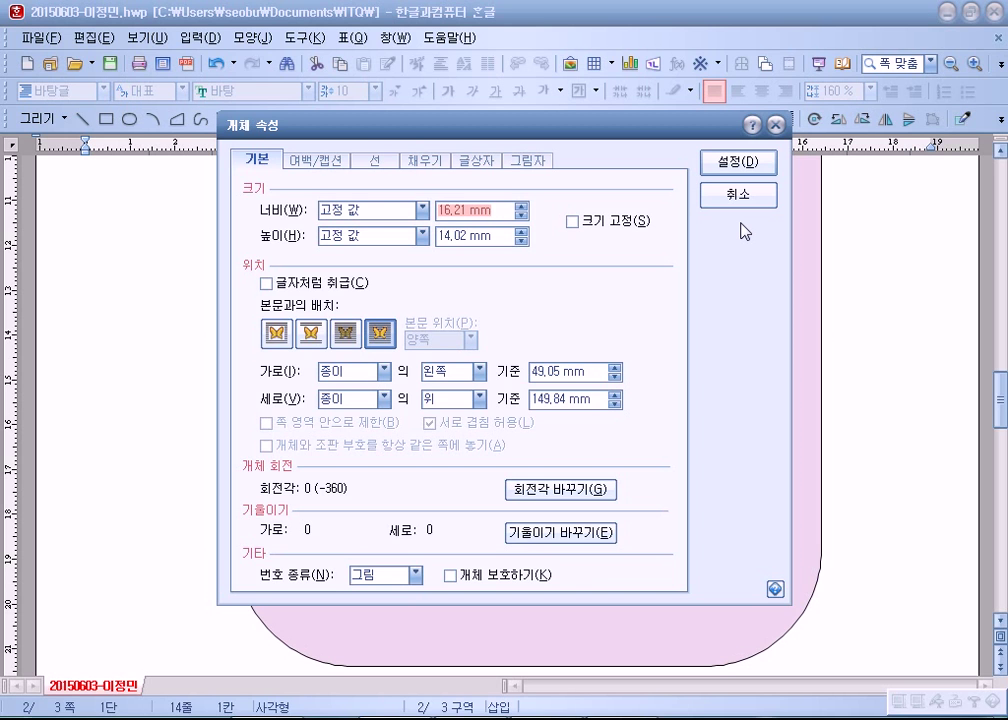
key(Tab)
key(Tab)
key(shift+Tab)
key(shift+Tab)
text(15)
key(Tab)
text(1)
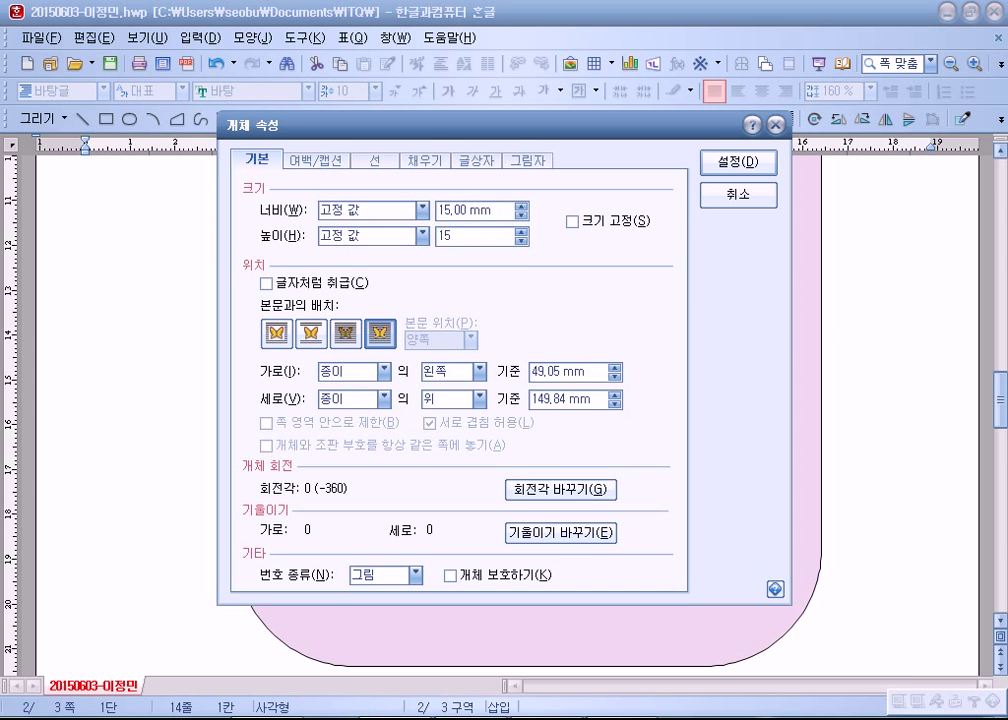
click(610, 223)
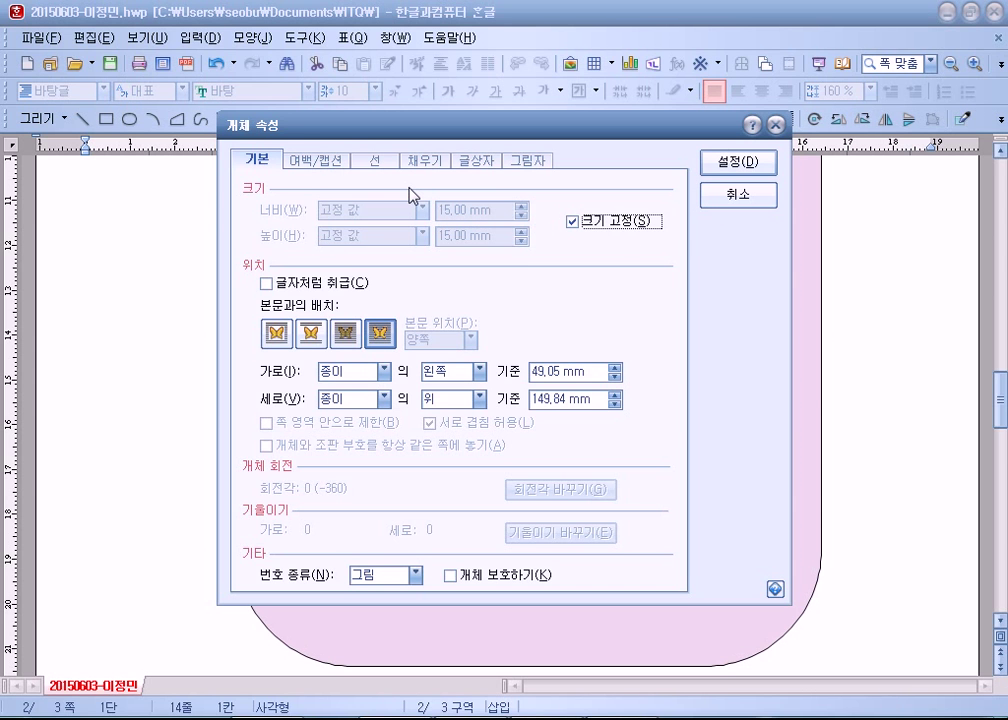
click(733, 163)
Center-align the text inside the rounded box and set its font to 궁서
click(190, 347)
click(285, 325)
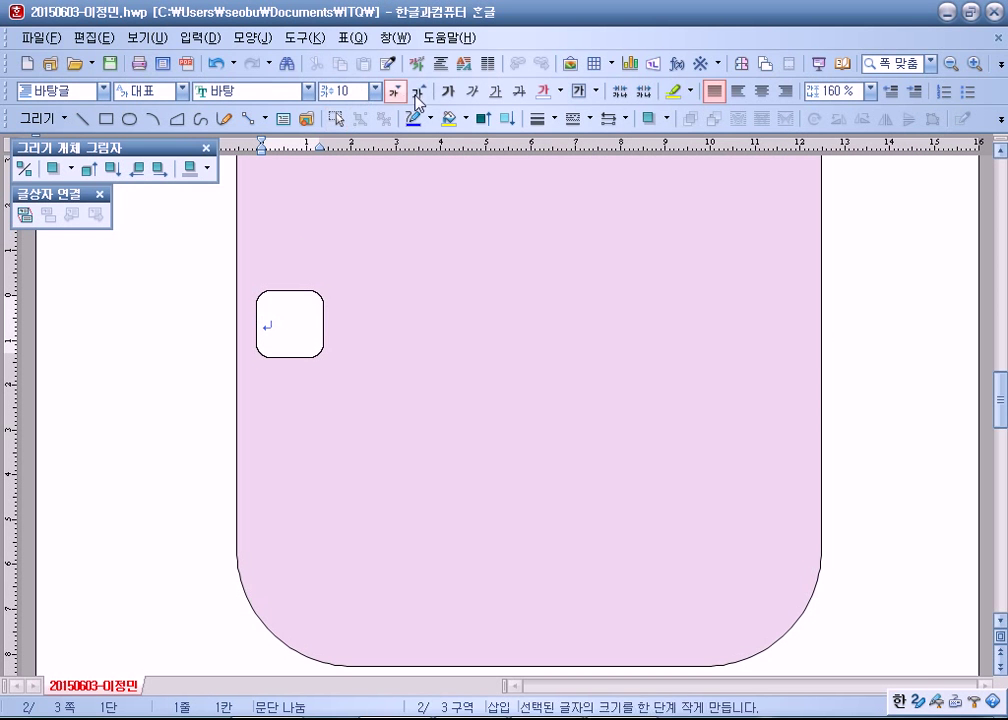
click(761, 93)
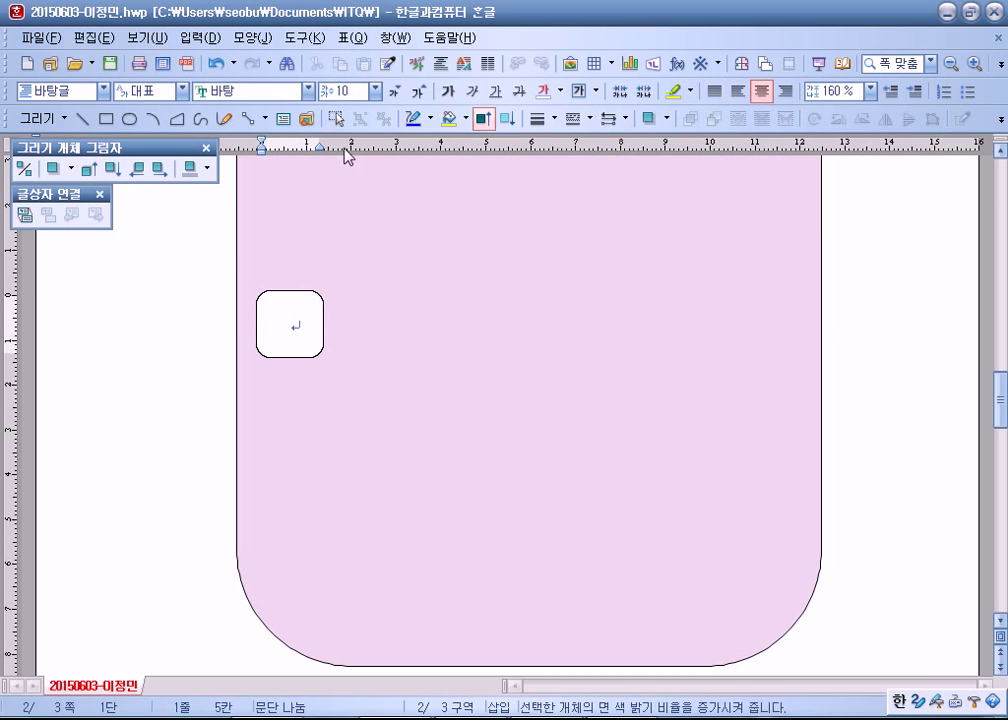
click(308, 91)
scroll(273, 190, up, 3)
scroll(275, 190, up, 6)
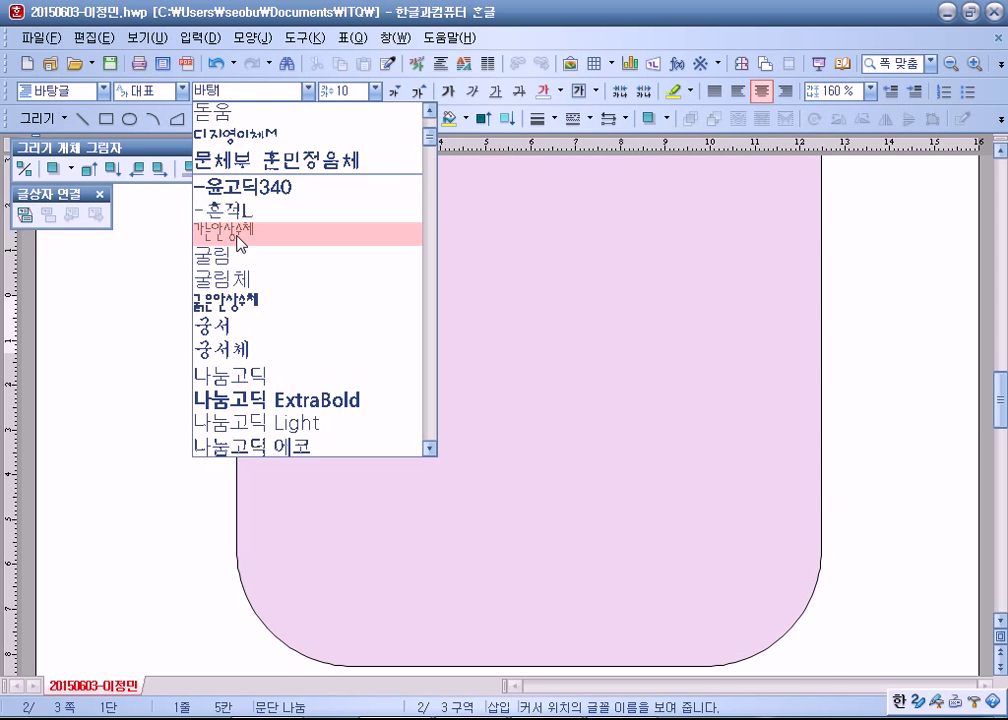
click(225, 331)
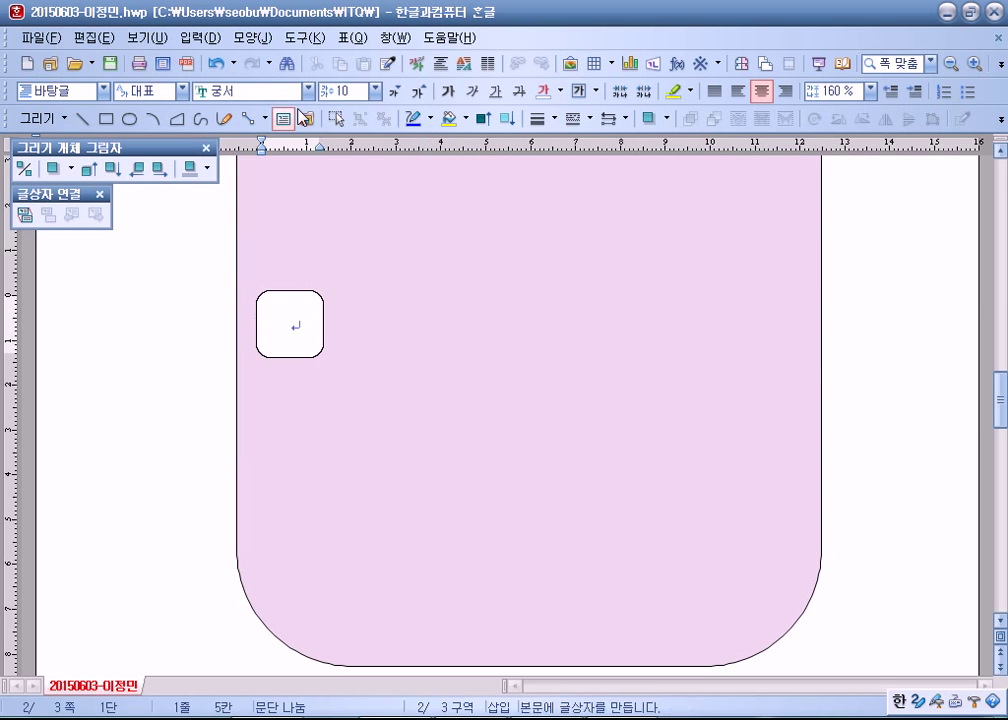
Enlarge the text box's font size to 24 pt
click(418, 94)
click(418, 94)
click(418, 94)
click(418, 94)
click(418, 94)
click(418, 94)
click(418, 94)
click(418, 94)
click(418, 94)
click(418, 94)
click(418, 94)
click(418, 94)
click(418, 94)
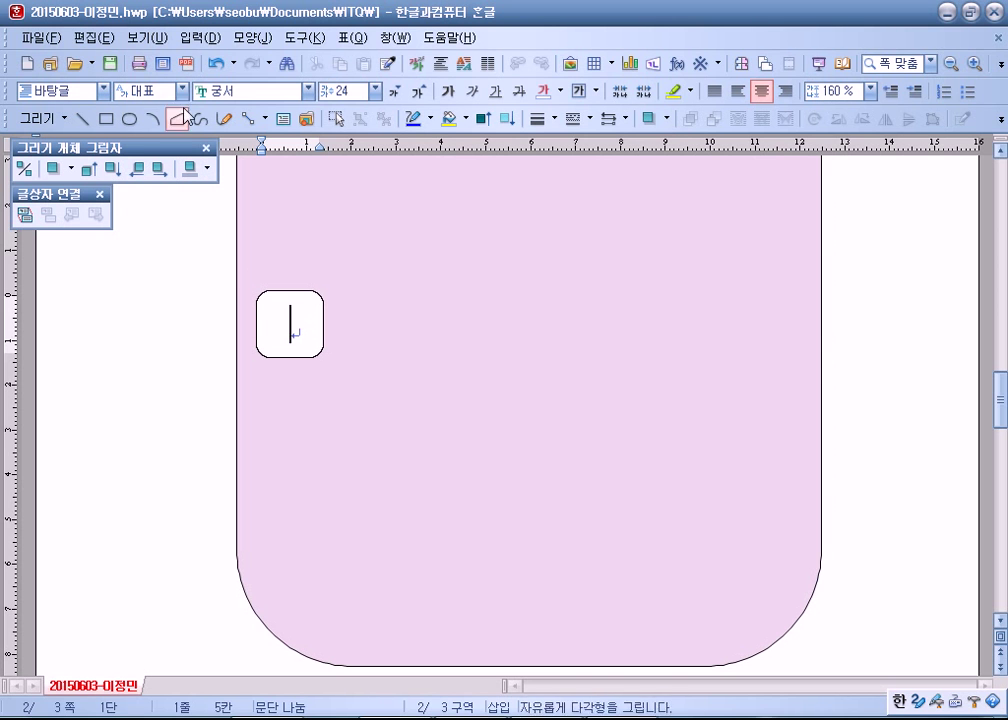
Draw a 5 × 5 mm circle beside the rounded box and bring up its face colour palette
click(130, 119)
drag(238, 312, 267, 344)
double_click(258, 340)
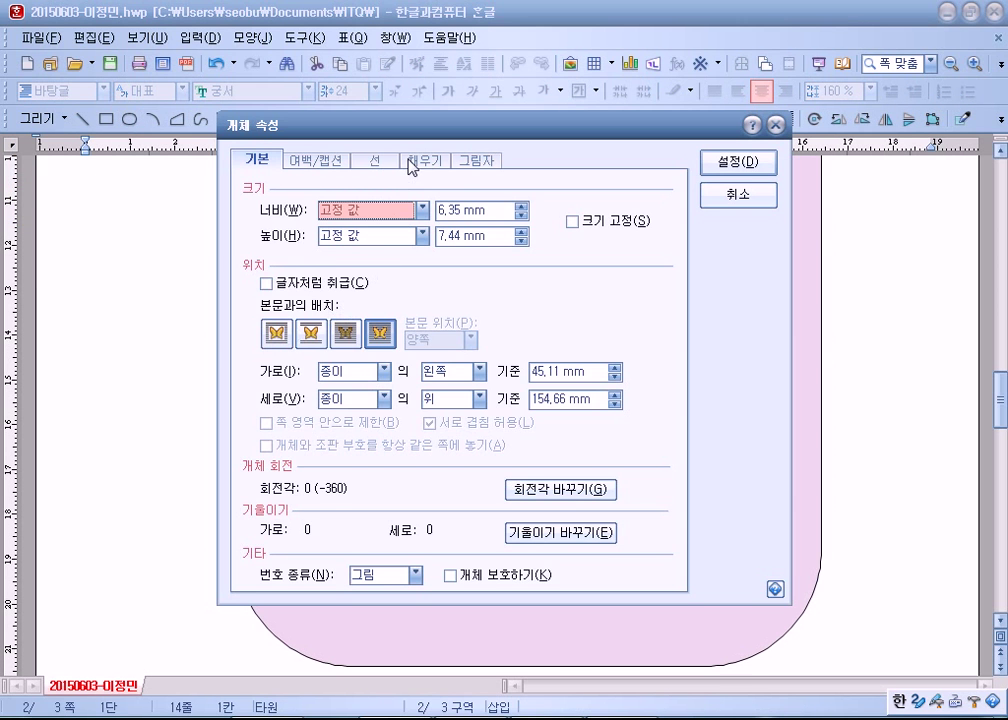
key(Tab)
text(5)
key(Tab)
text(5)
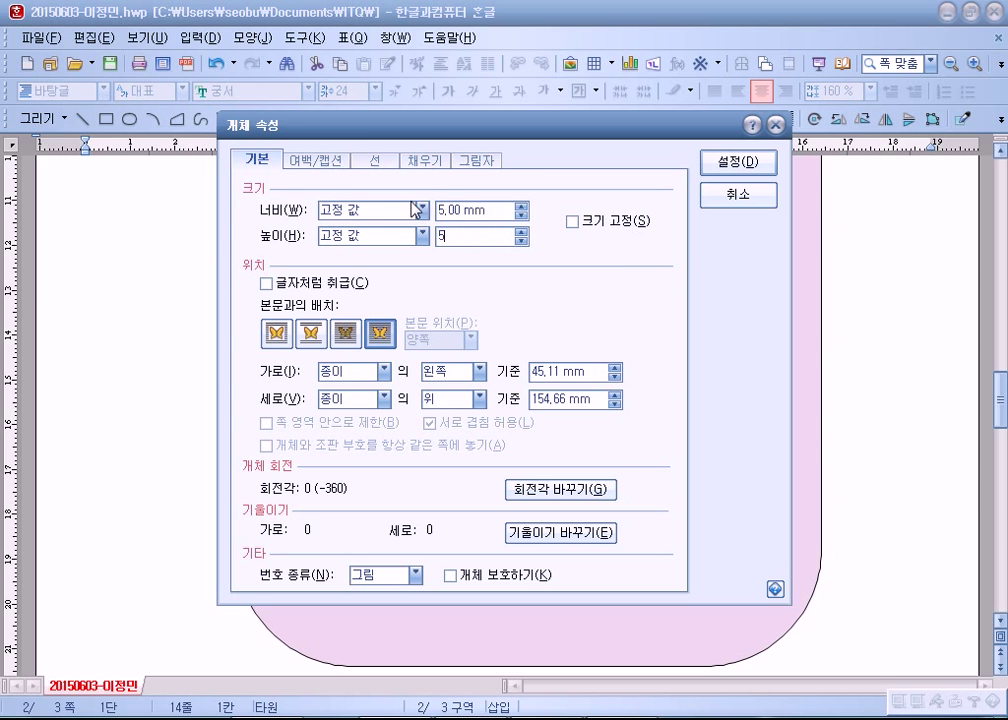
click(428, 161)
click(351, 240)
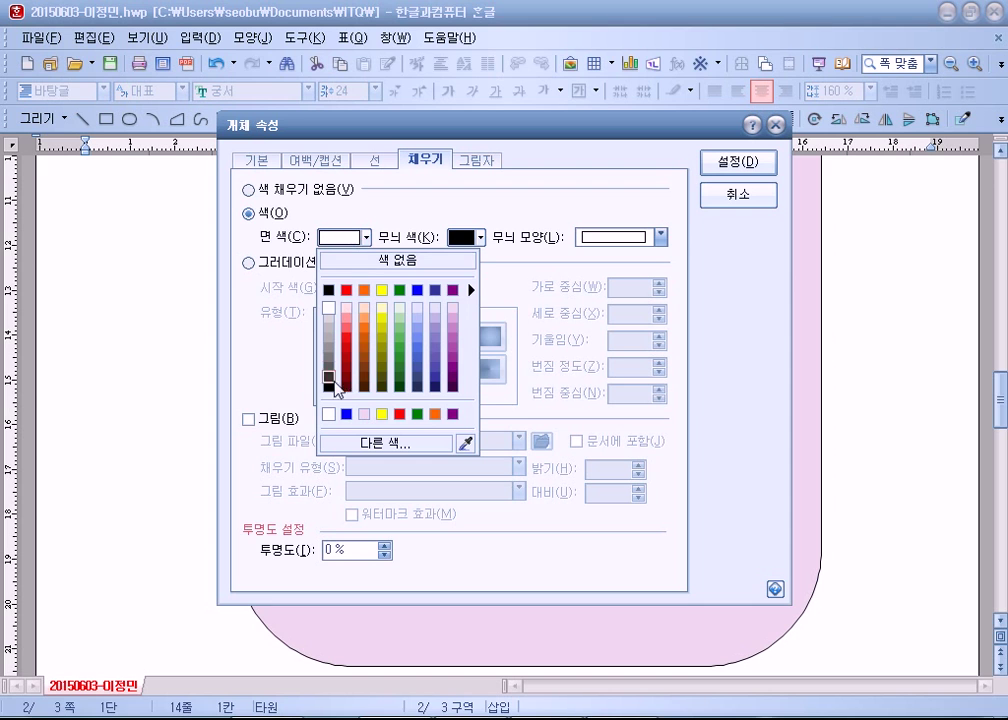
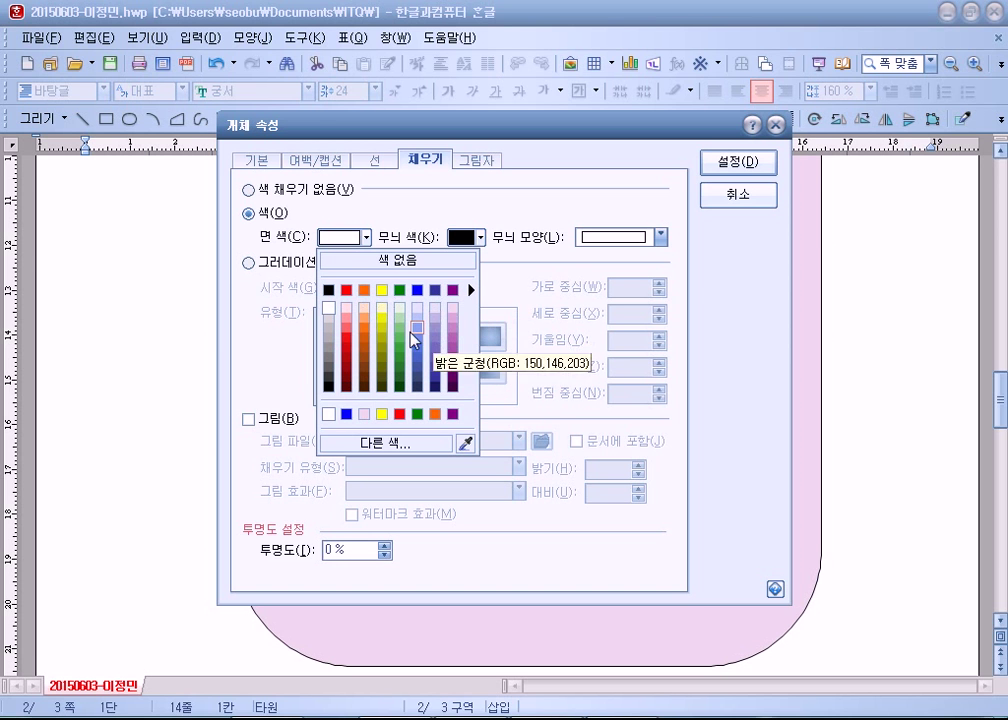
Apply a dark red face colour to the 5 mm circle and deselect it
click(346, 362)
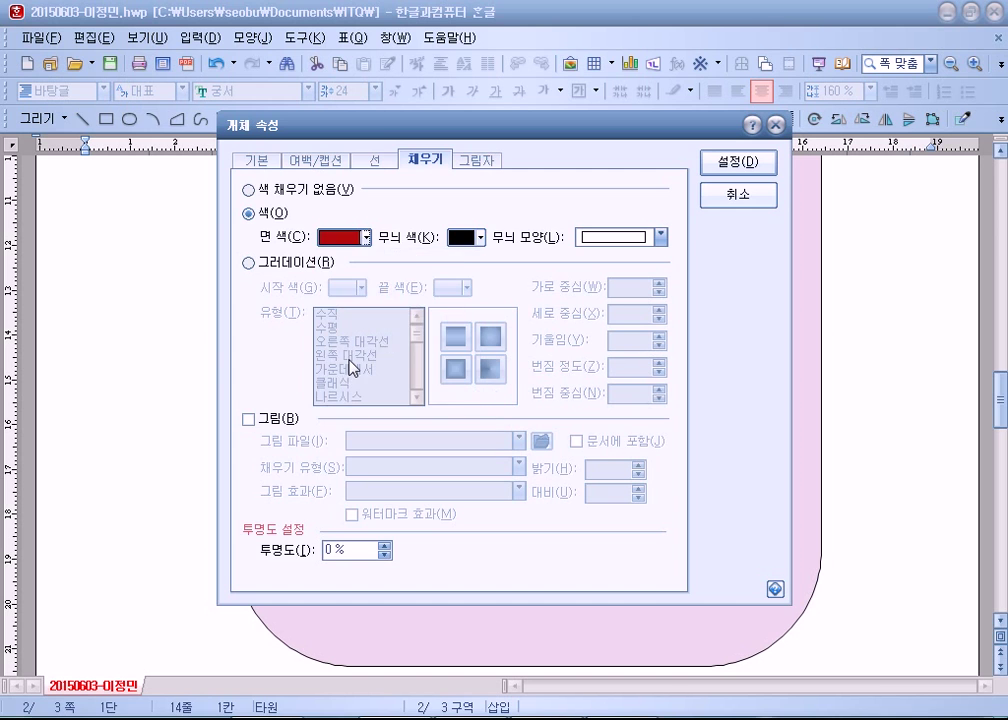
click(737, 161)
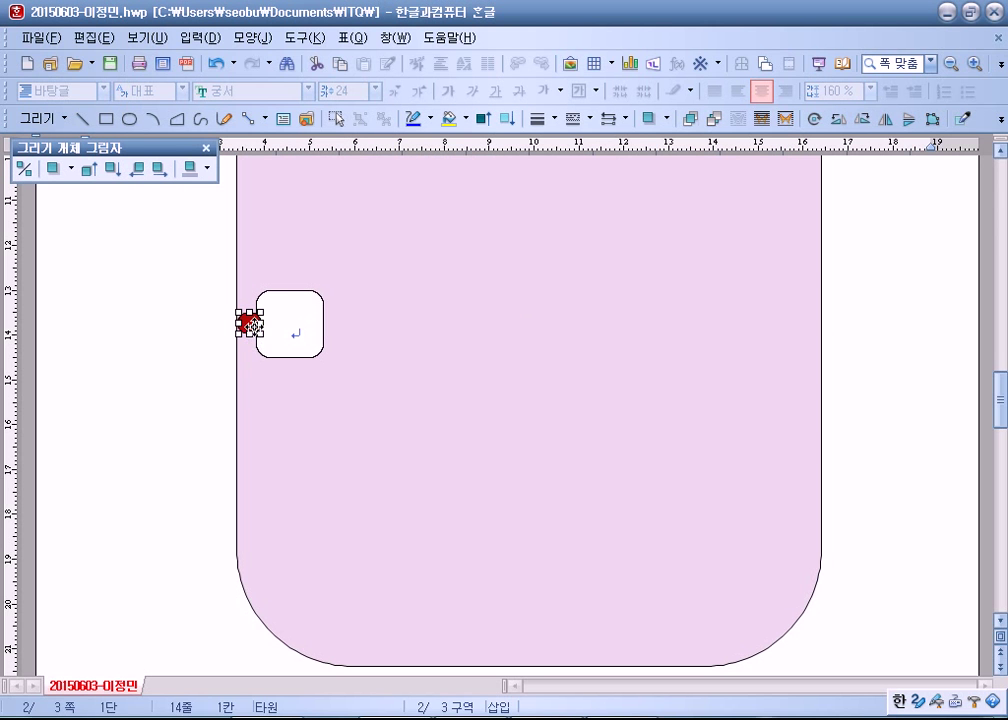
click(177, 362)
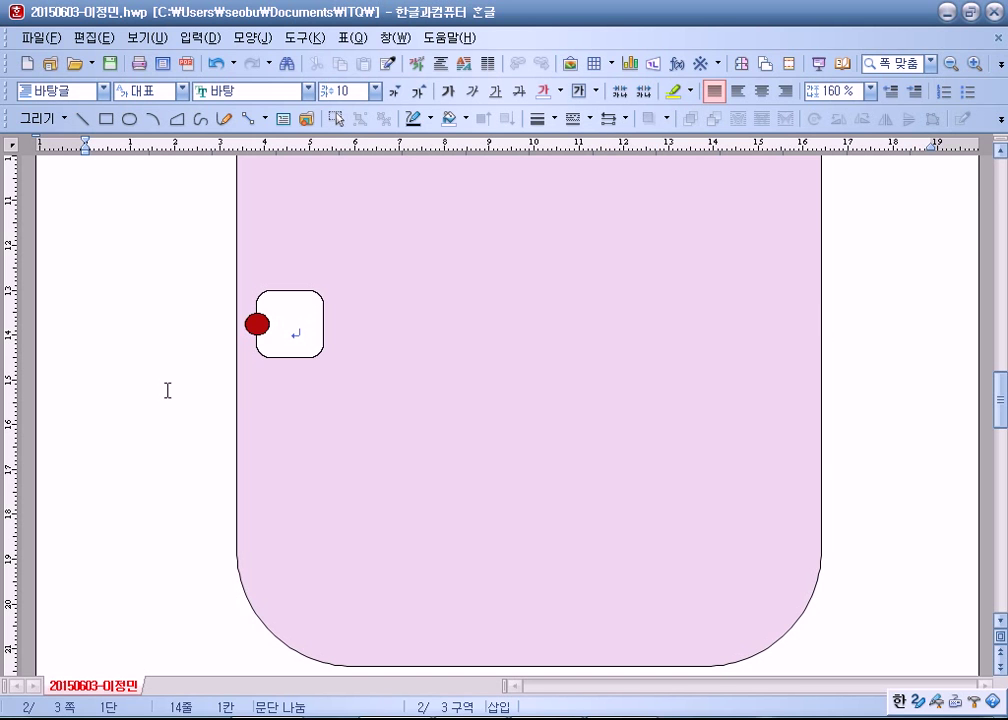
scroll(162, 410, up, 5)
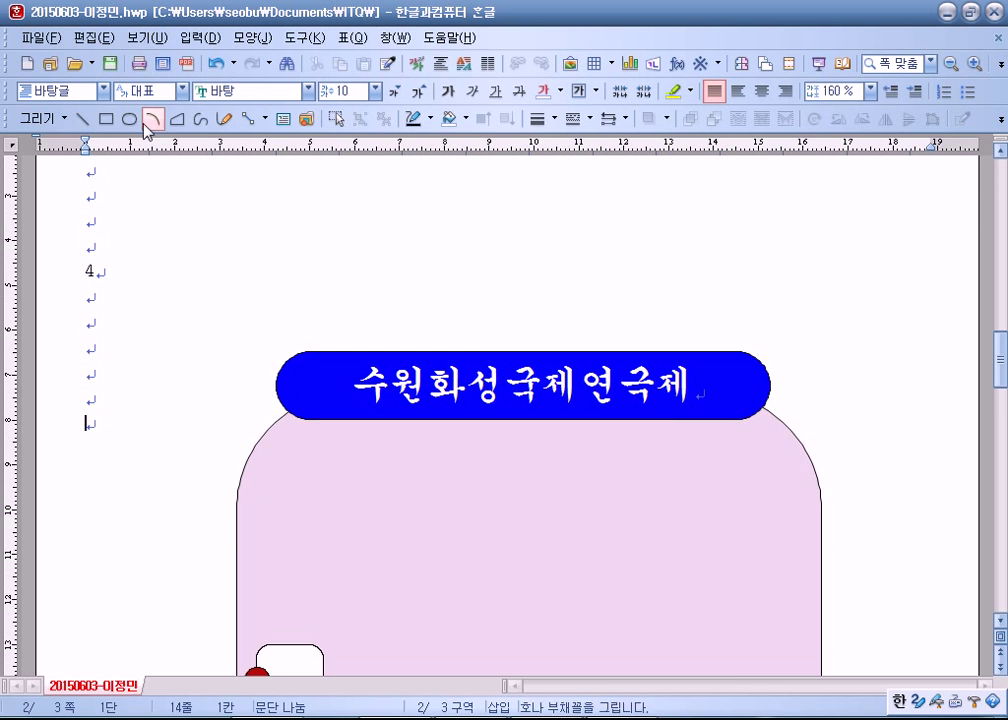
Draw a rectangle over the pink shape and fix its size at 100 × 130 mm
click(105, 118)
drag(327, 447, 679, 615)
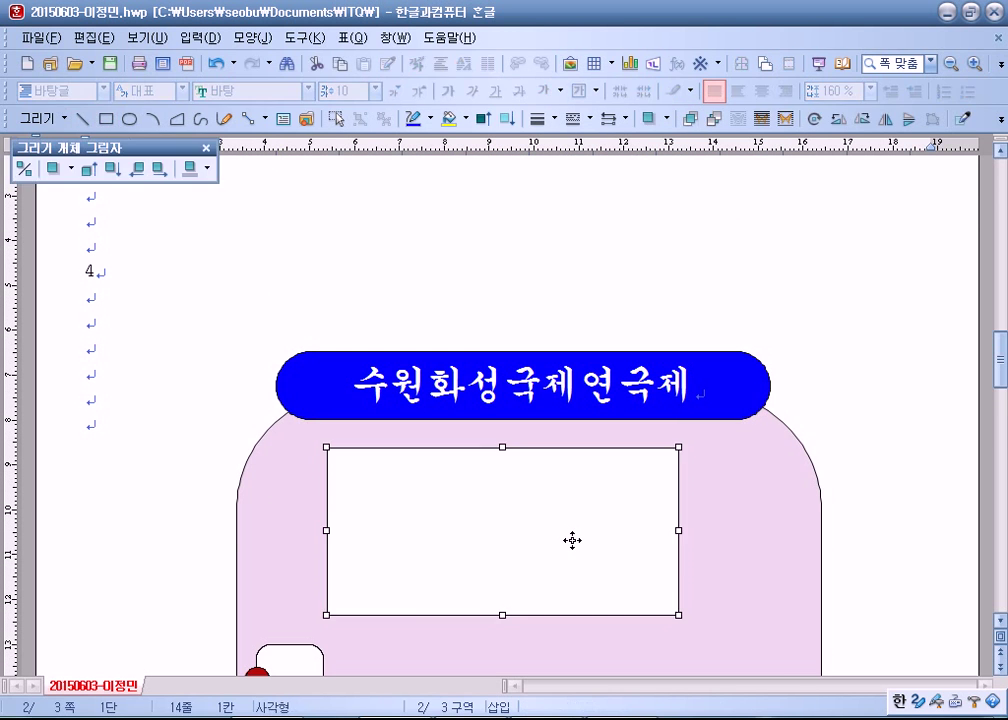
double_click(574, 541)
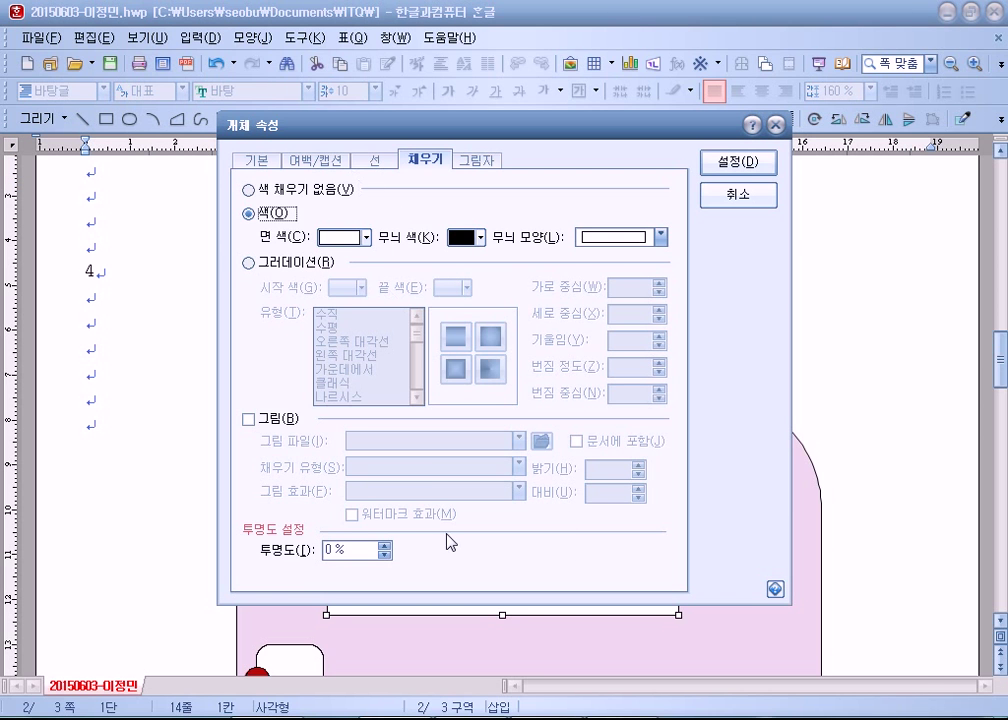
click(270, 158)
key(Tab)
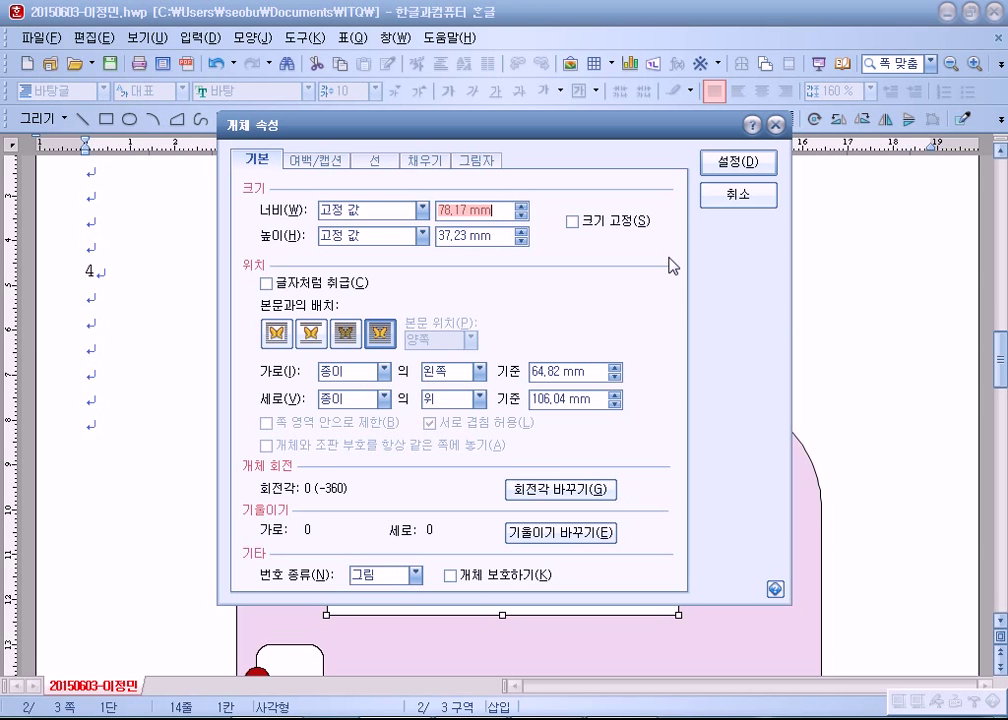
text(100)
key(Tab)
text(130)
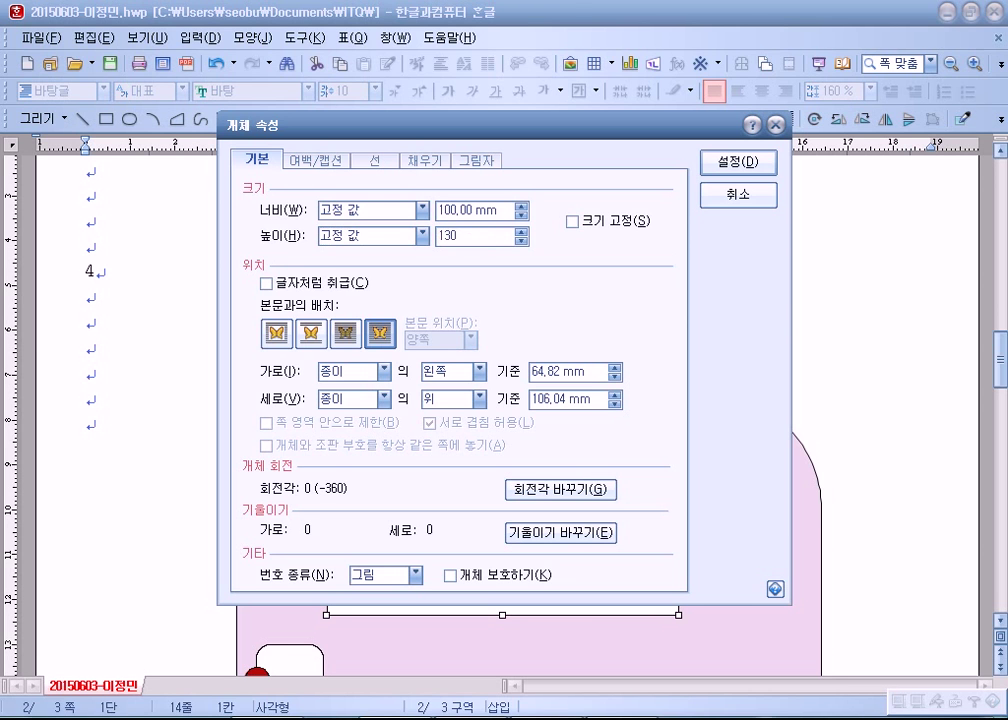
click(589, 222)
Fill the rectangle with lavender and nudge it into place
click(422, 161)
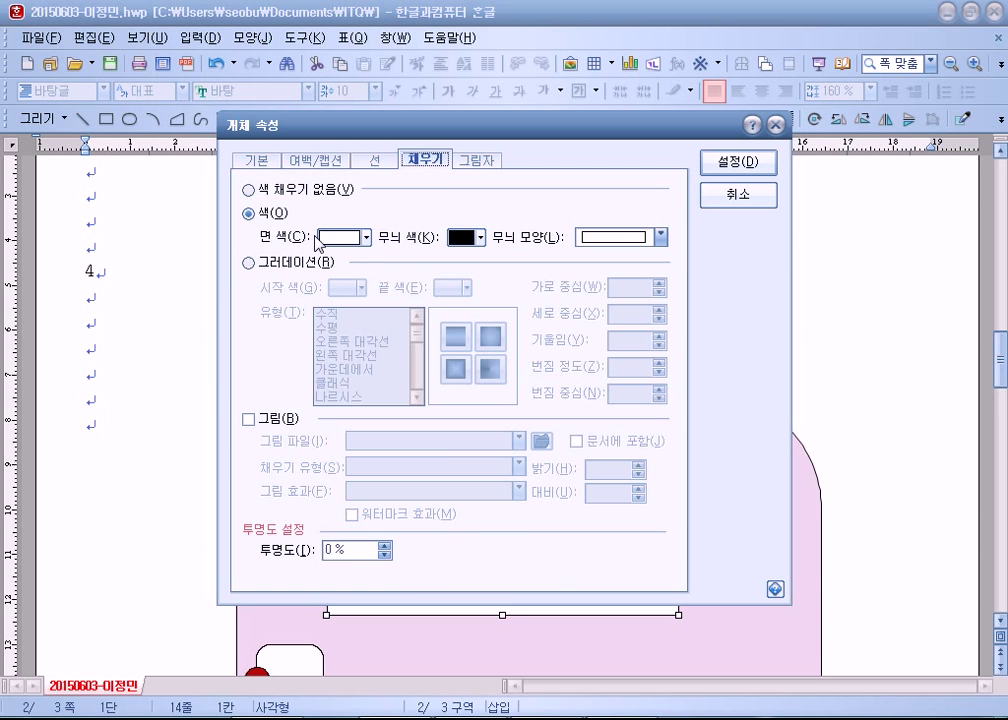
click(366, 237)
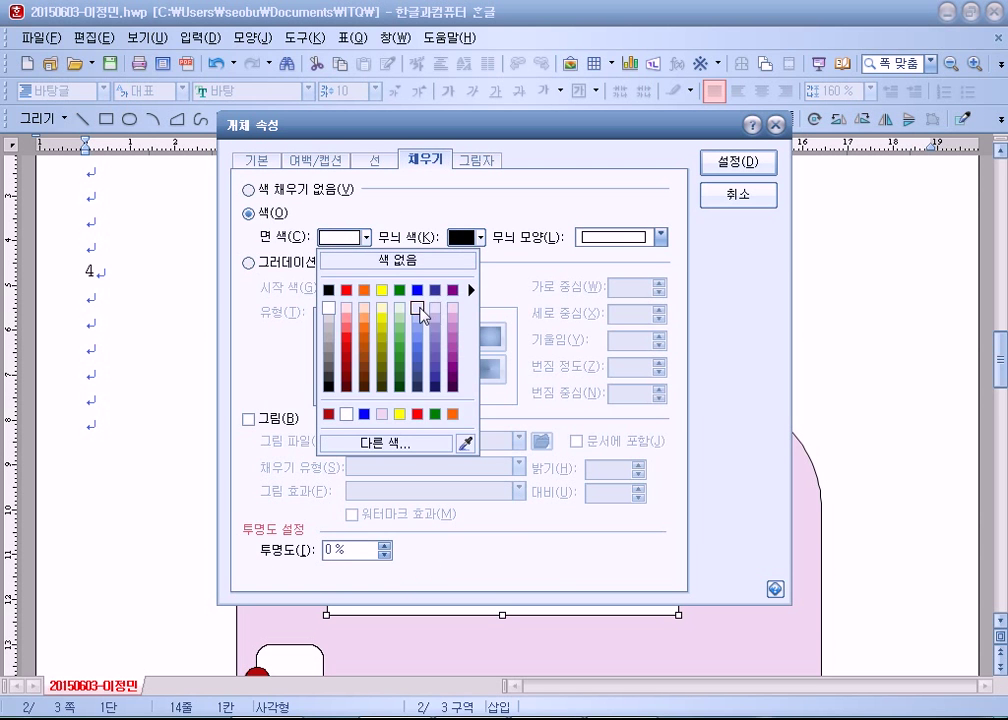
click(419, 310)
click(740, 163)
scroll(610, 432, down, 5)
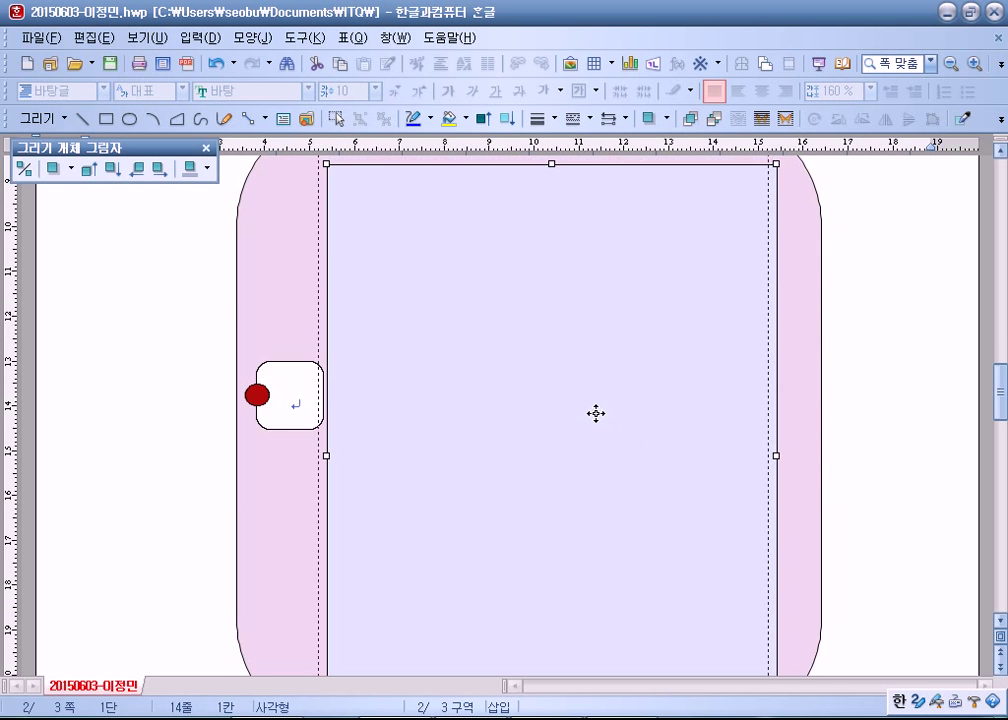
scroll(596, 413, up, 2)
drag(572, 477, 580, 477)
scroll(582, 480, down, 4)
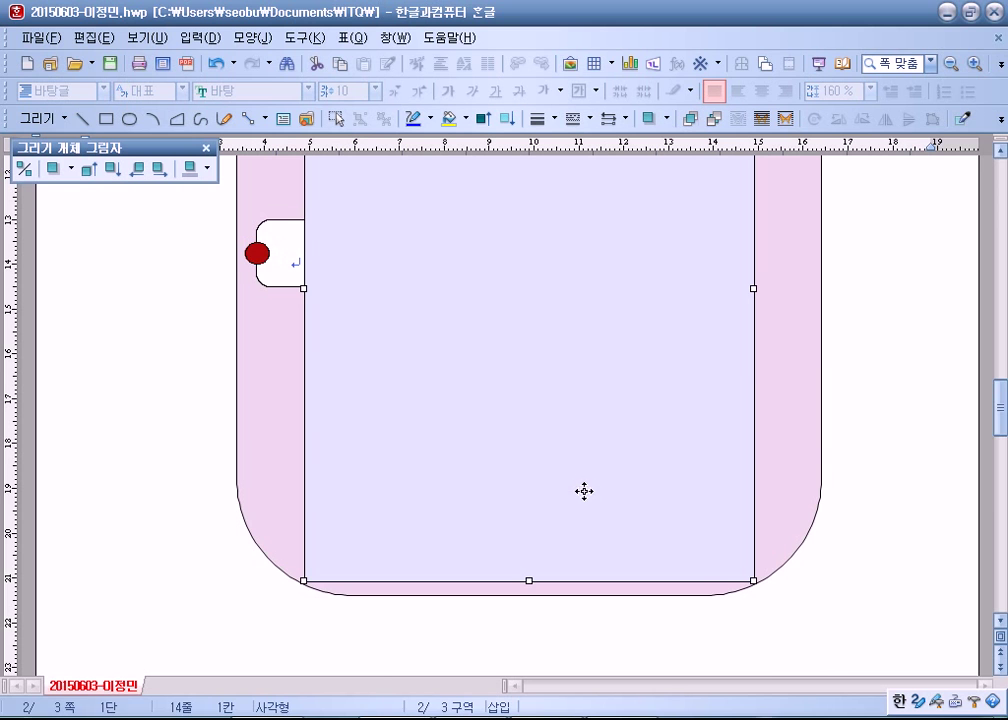
Bring the red circle to the front with 맨 앞으로
click(257, 252)
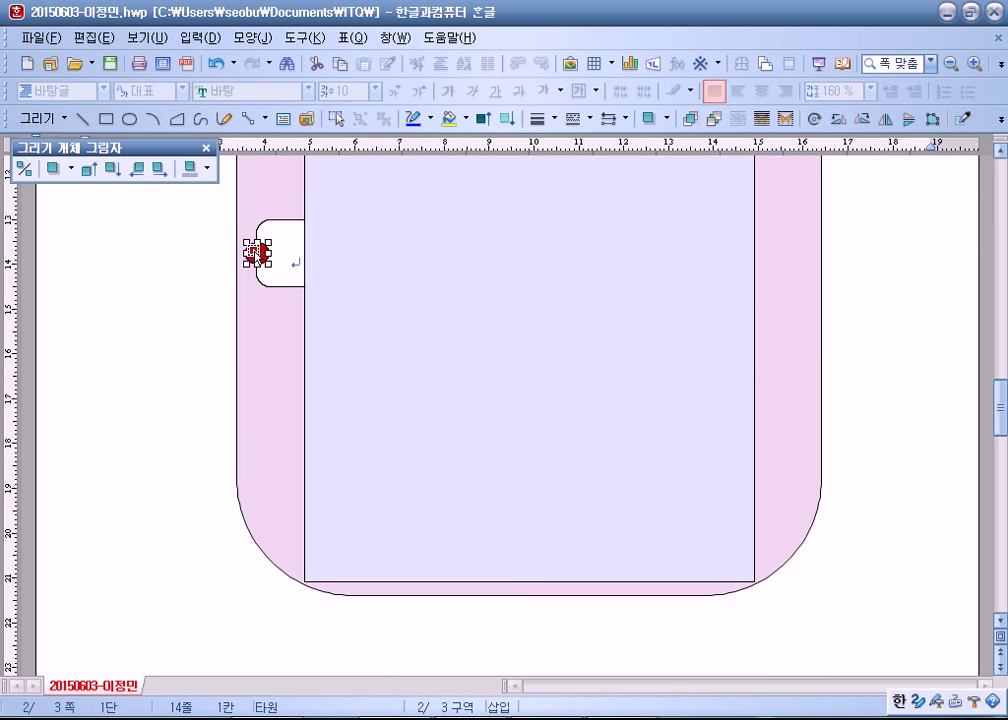
right_click(279, 240)
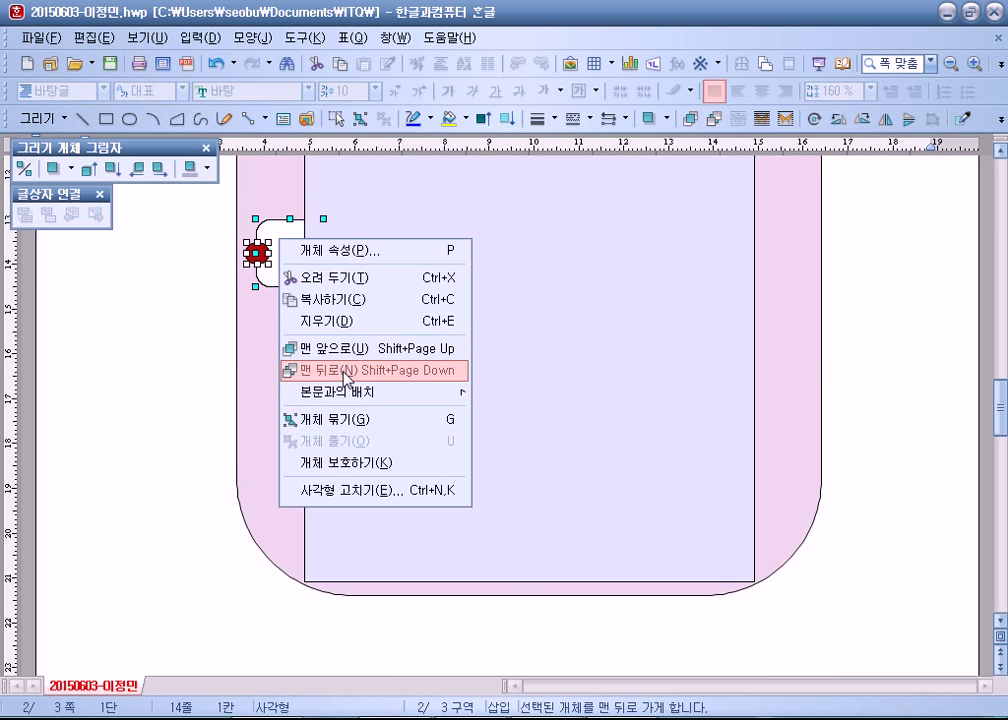
click(336, 348)
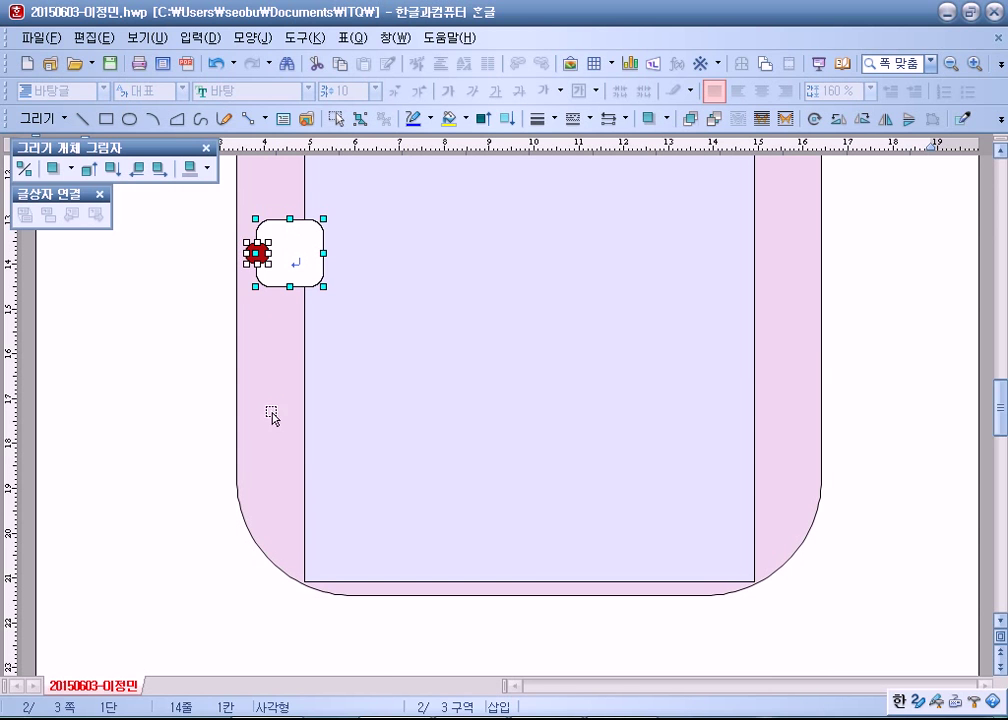
click(129, 384)
Move the small rounded box and red circle to the lavender rectangle's lower-left edge
click(305, 286)
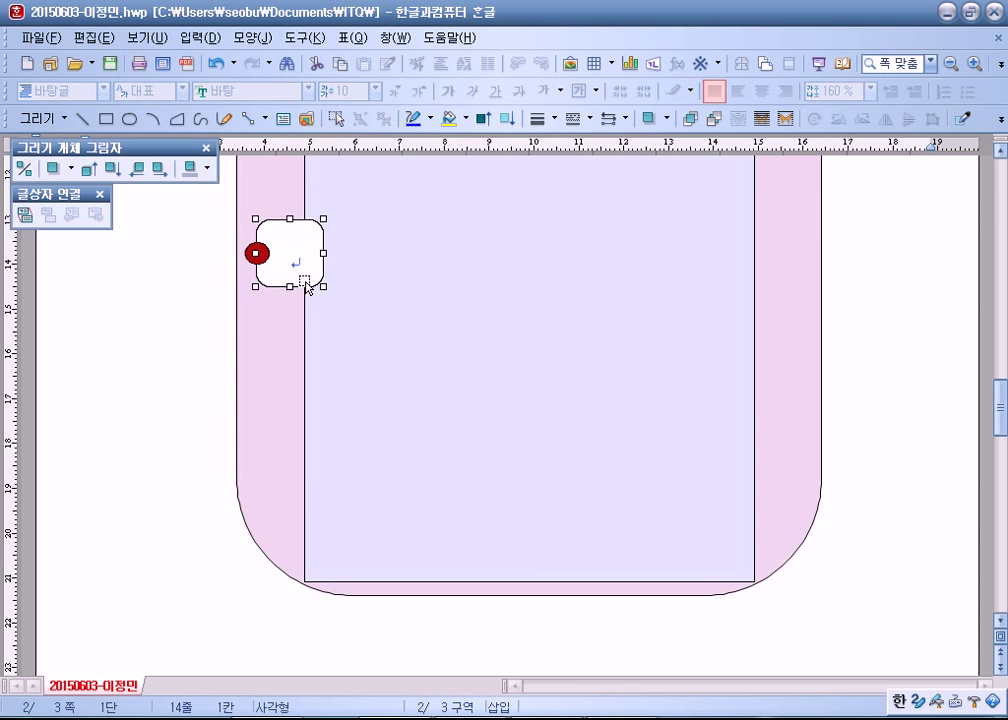
drag(305, 286, 337, 549)
click(257, 254)
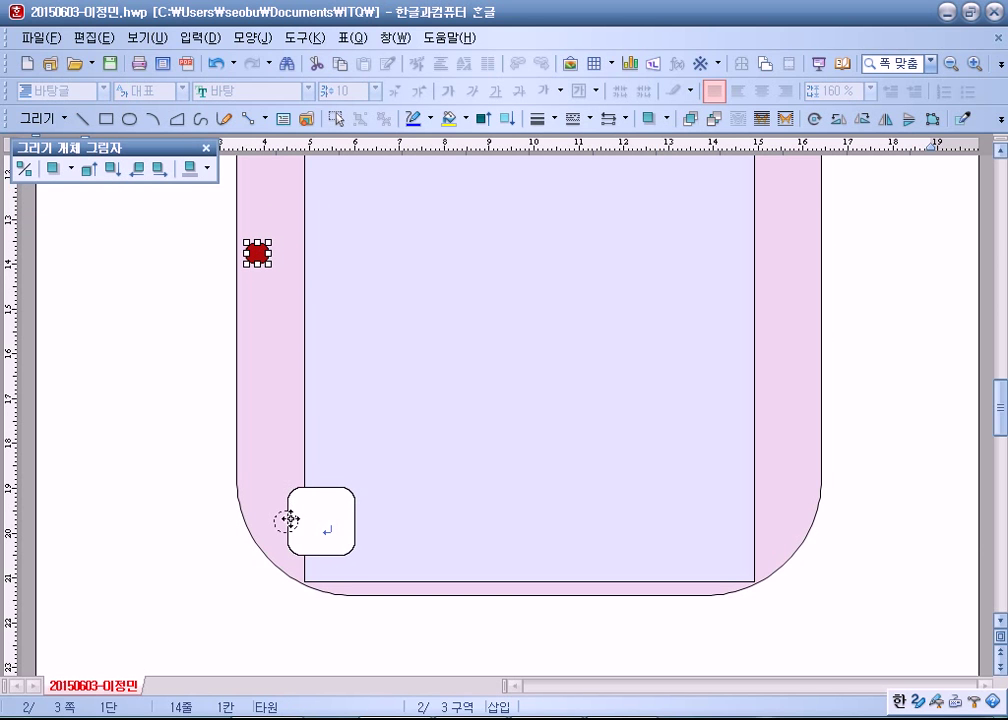
drag(290, 520, 287, 521)
click(340, 490)
drag(340, 490, 346, 494)
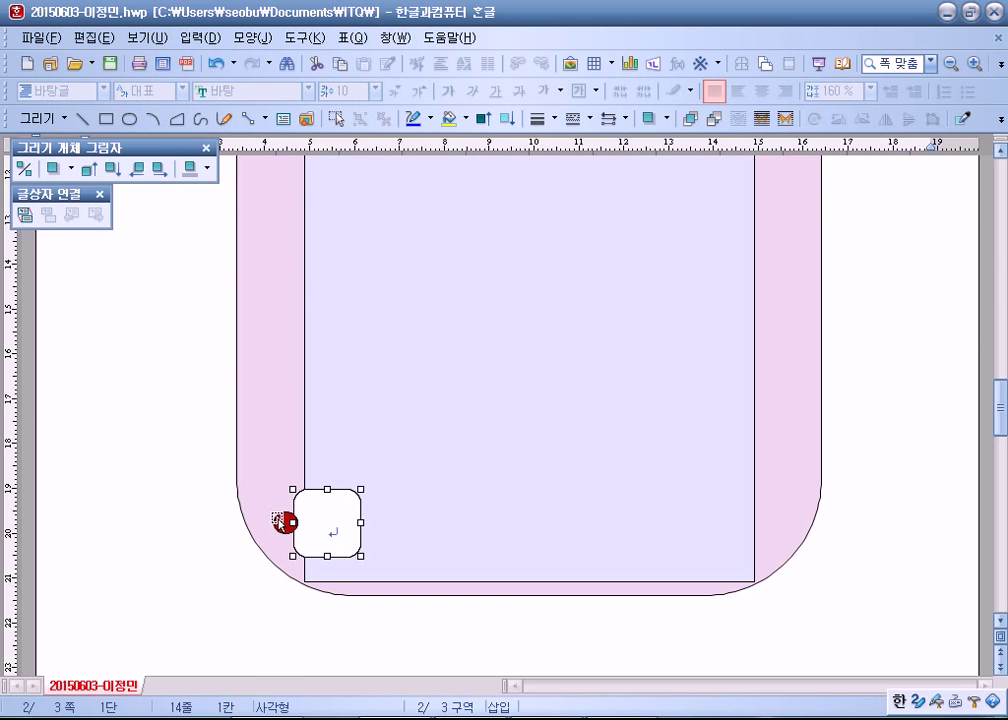
click(285, 520)
click(288, 547)
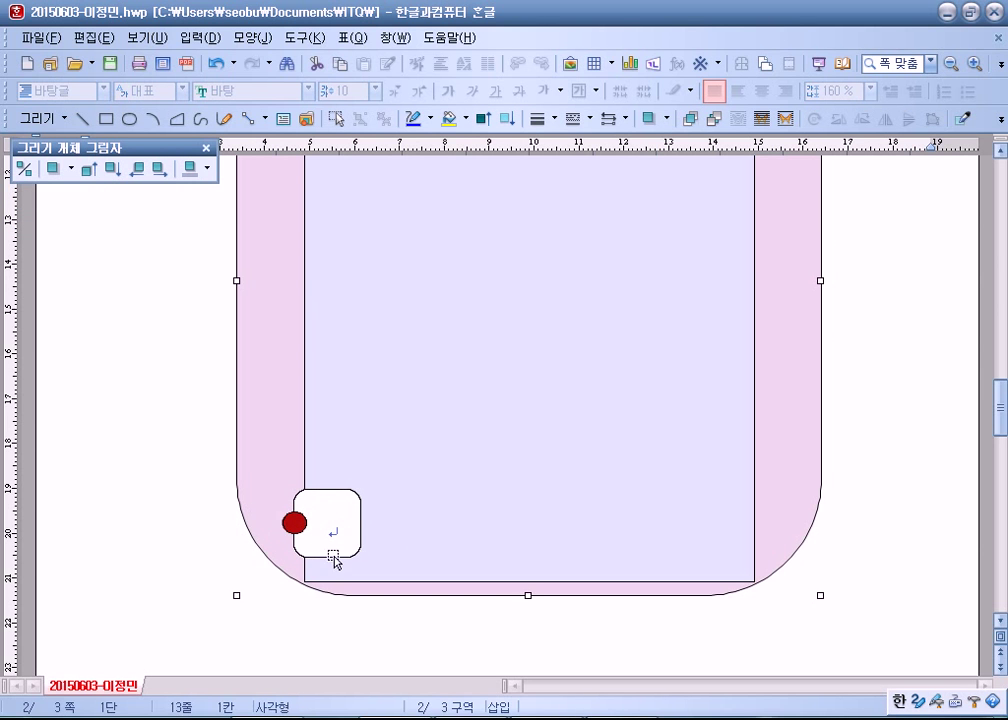
scroll(373, 407, down, 3)
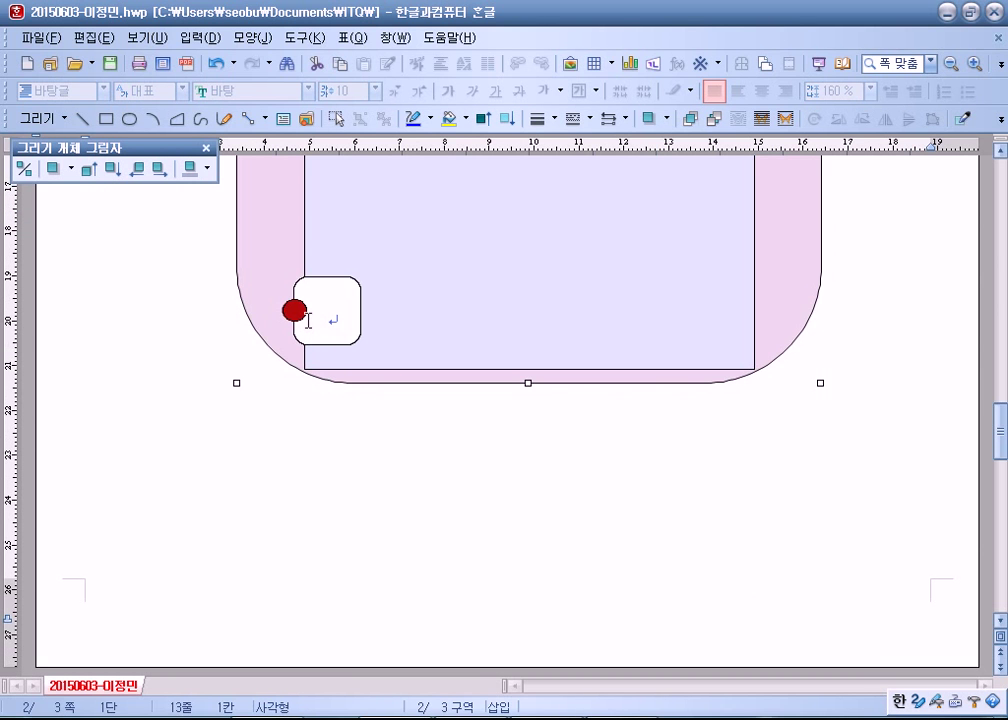
click(292, 310)
click(347, 342)
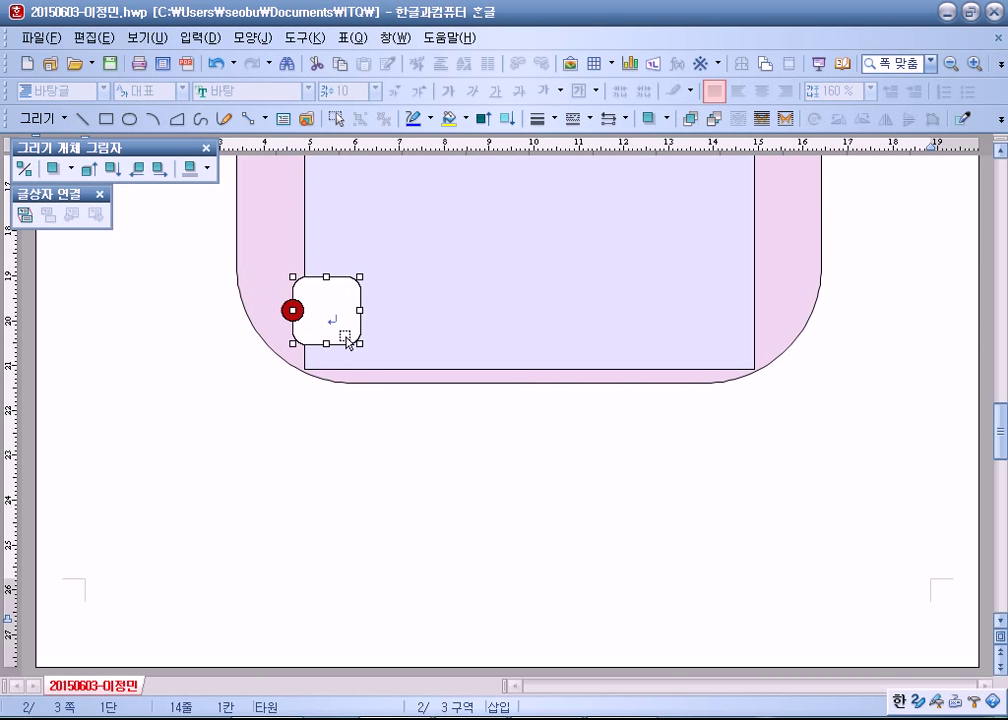
click(288, 310)
click(159, 406)
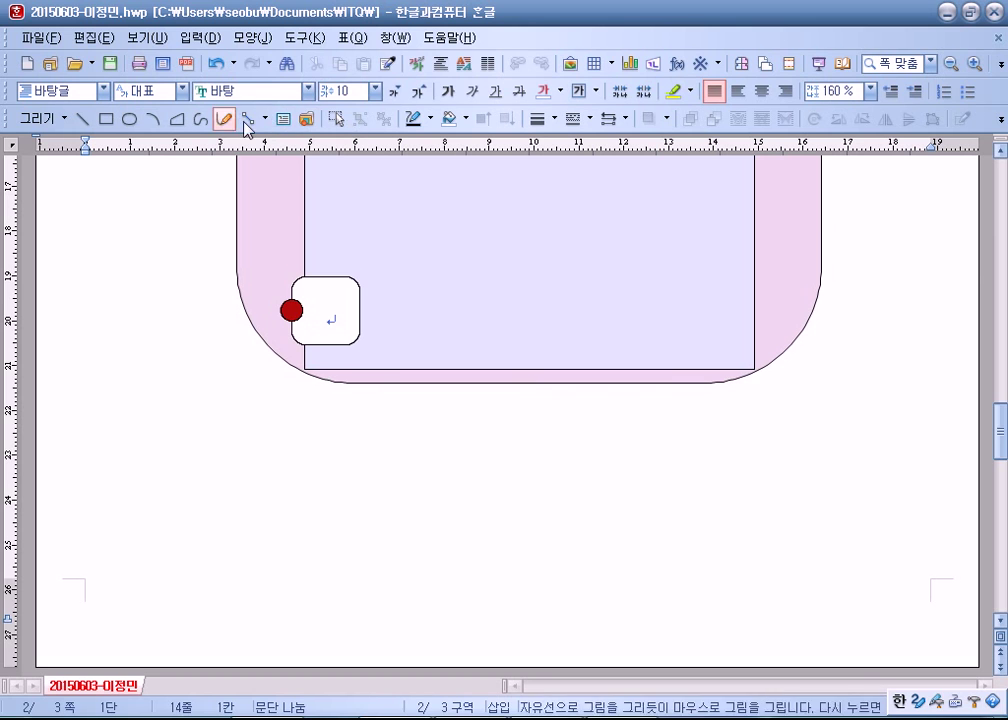
Draw a text box right of the rounded box and set it to 색 채우기 없음
click(283, 119)
drag(390, 278, 746, 344)
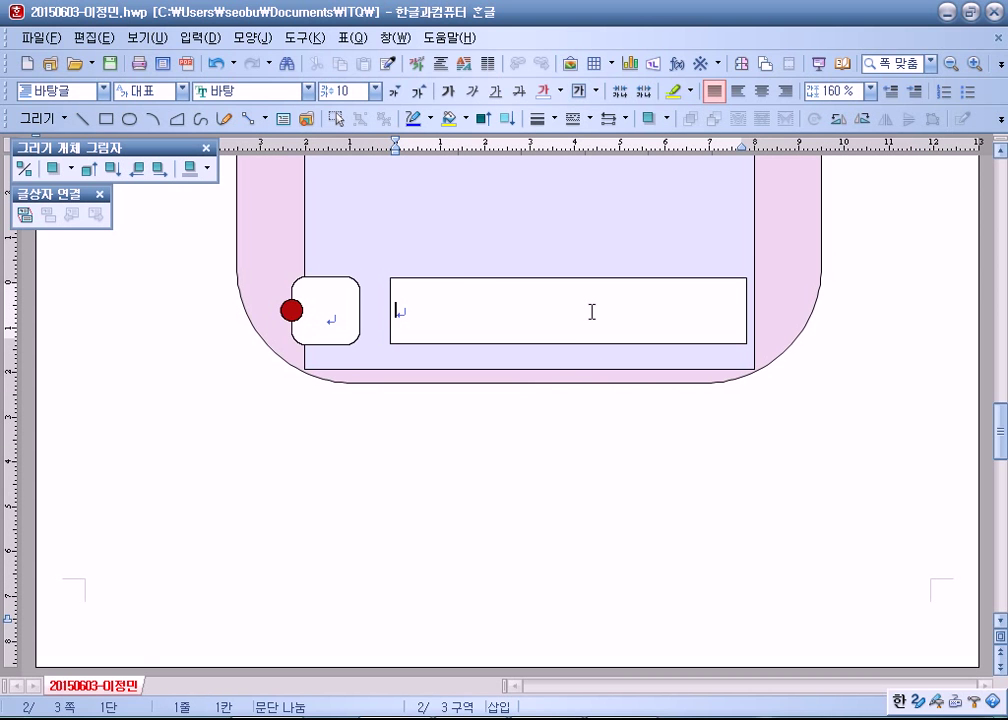
click(495, 279)
double_click(495, 281)
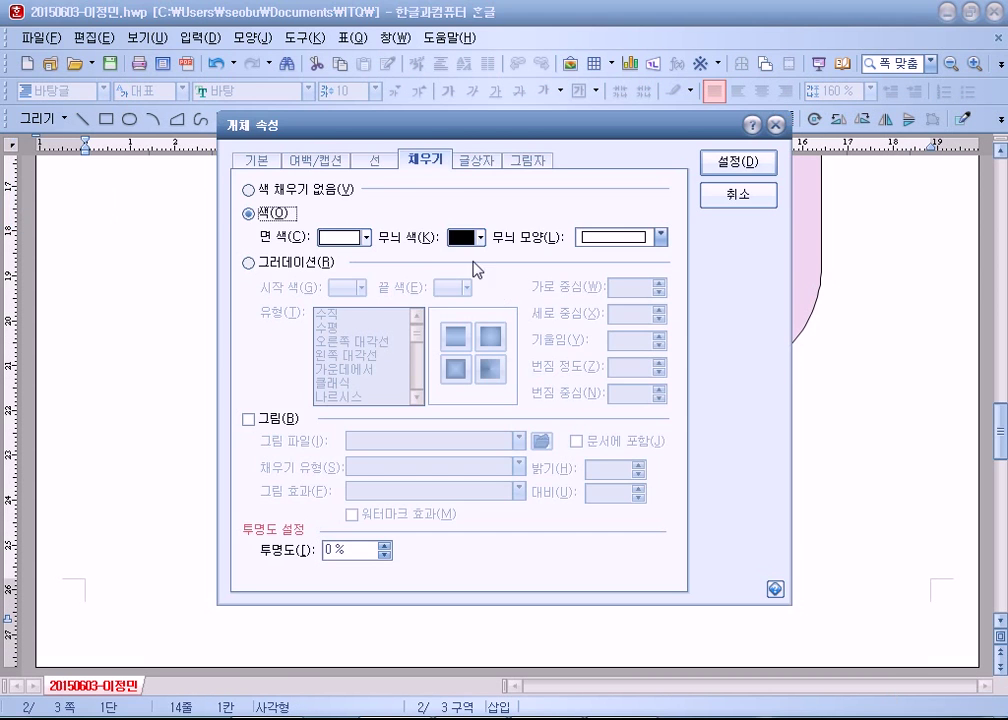
click(470, 160)
click(442, 162)
click(307, 188)
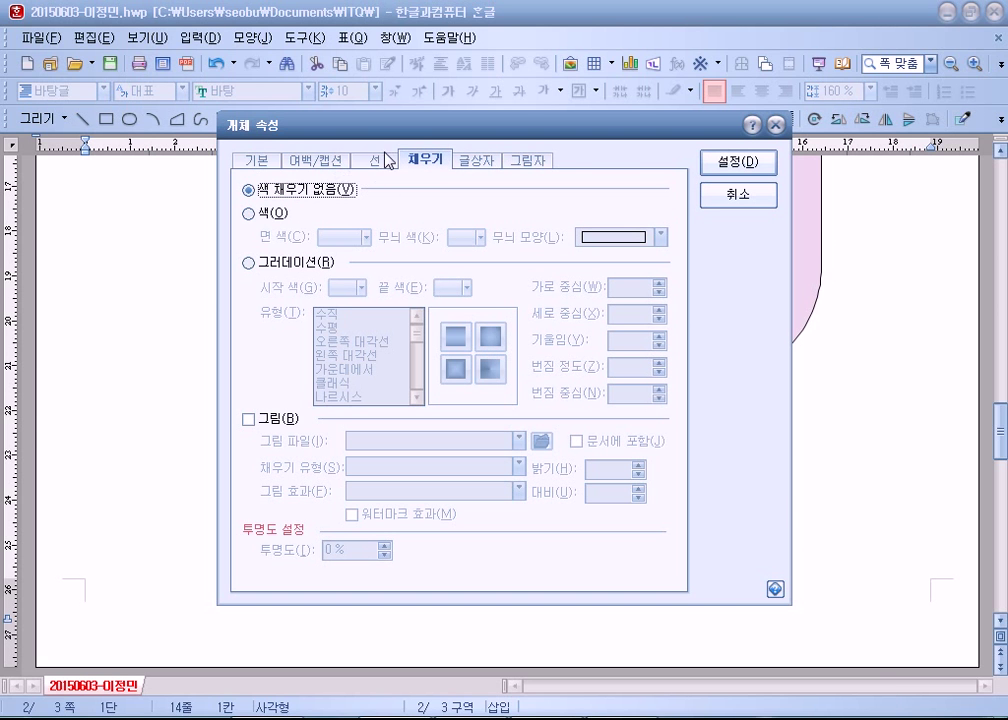
click(715, 163)
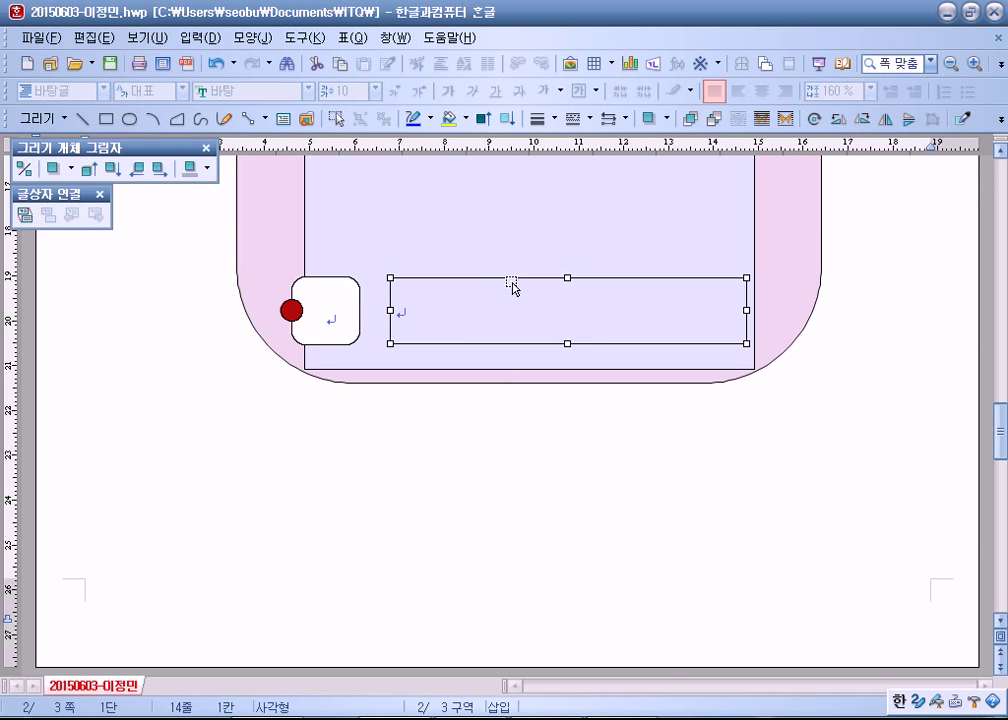
Give the text box a dashed border and centre its paragraph
double_click(515, 284)
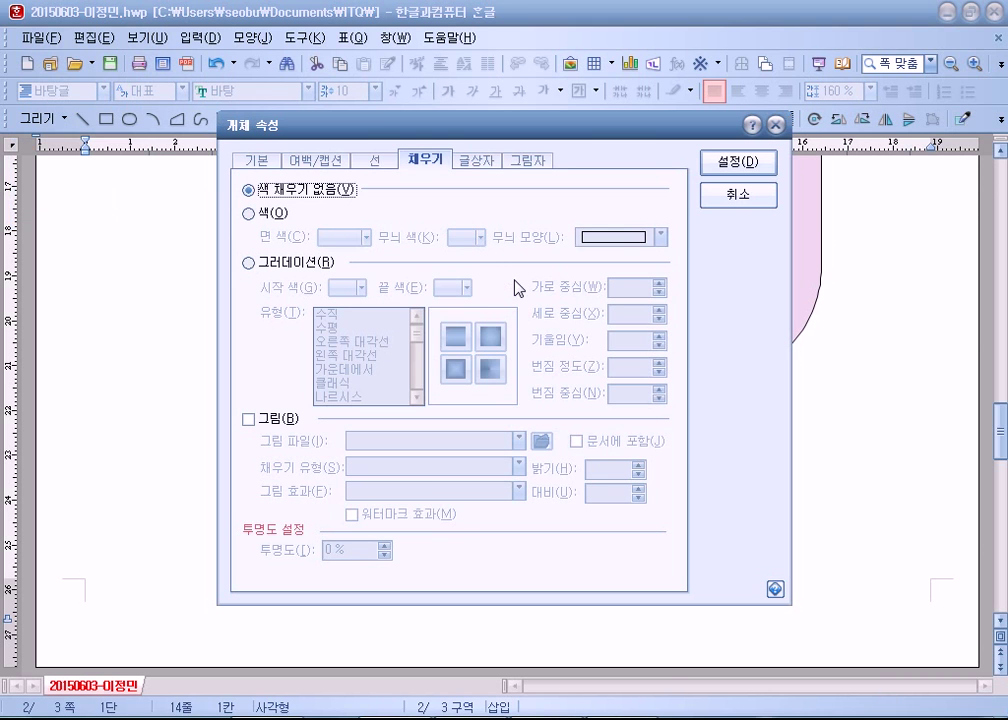
click(375, 160)
click(580, 209)
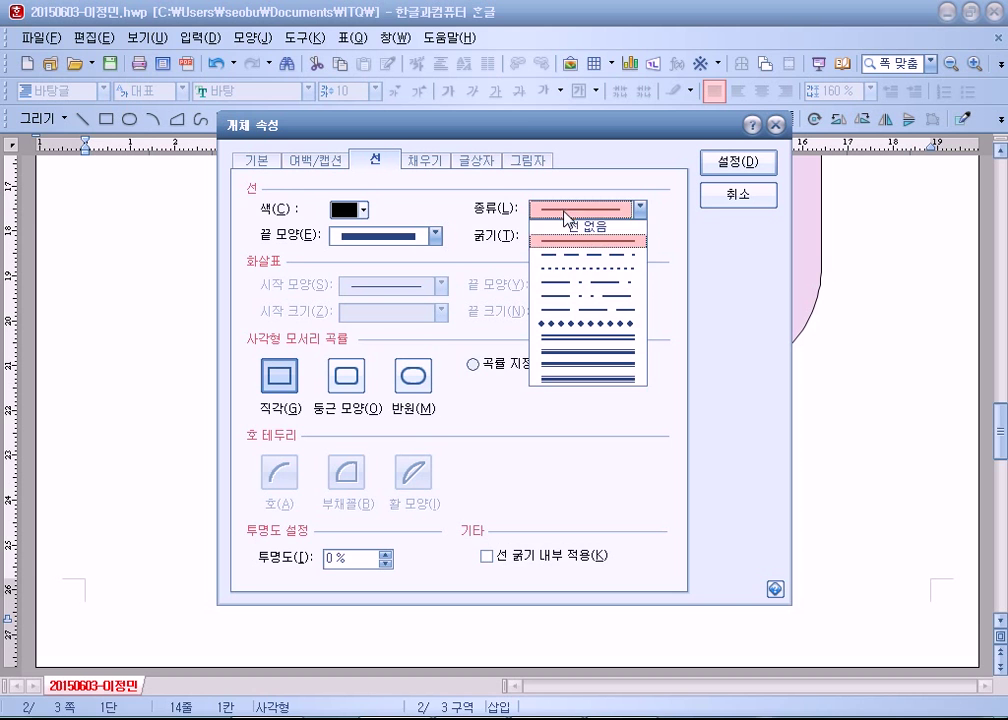
click(571, 262)
click(730, 166)
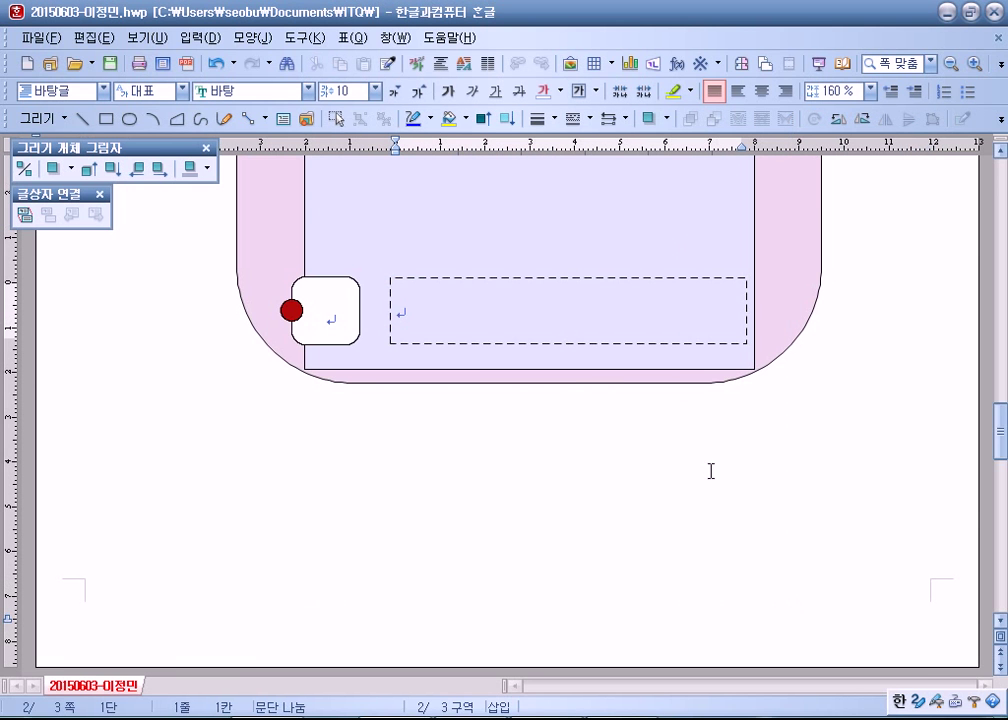
click(761, 91)
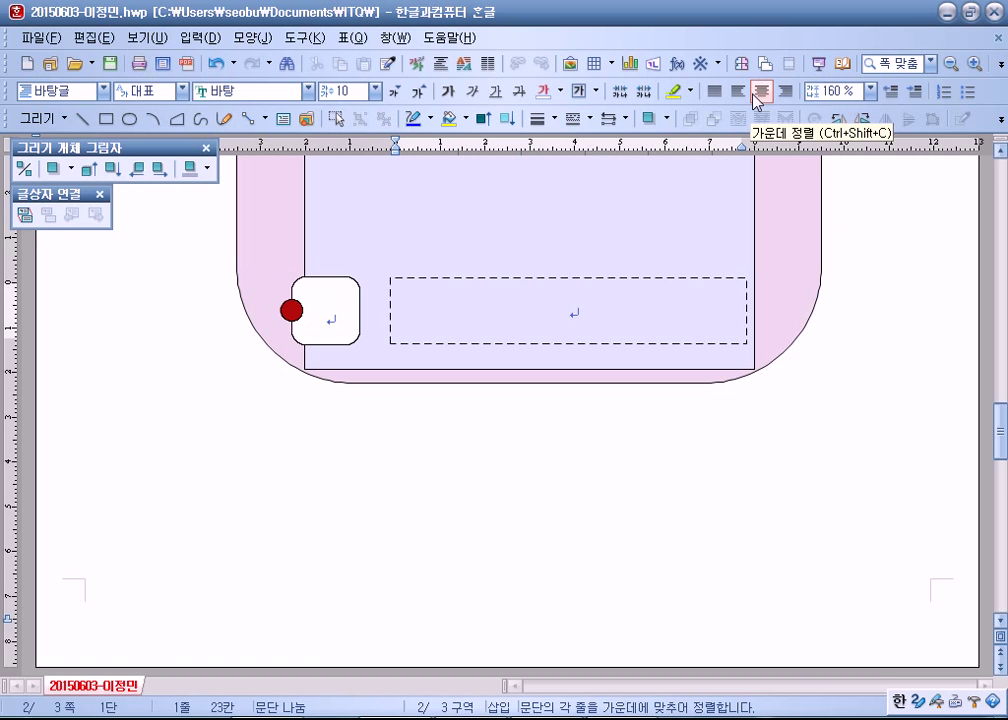
Set the dashed text box's font to 굴림 at size 18
click(477, 284)
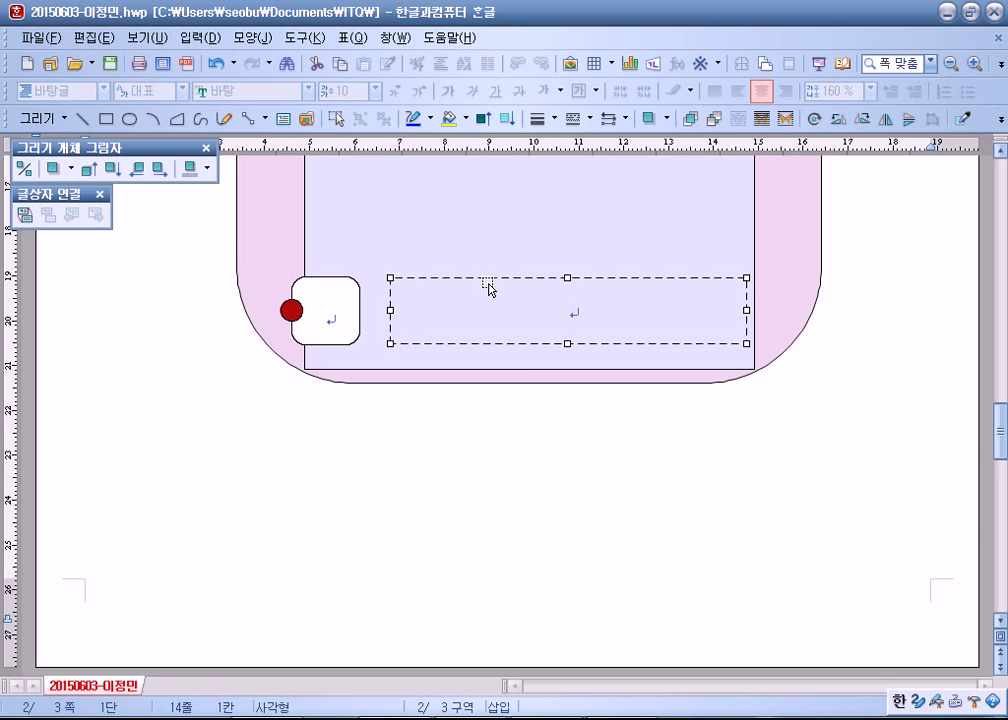
click(577, 334)
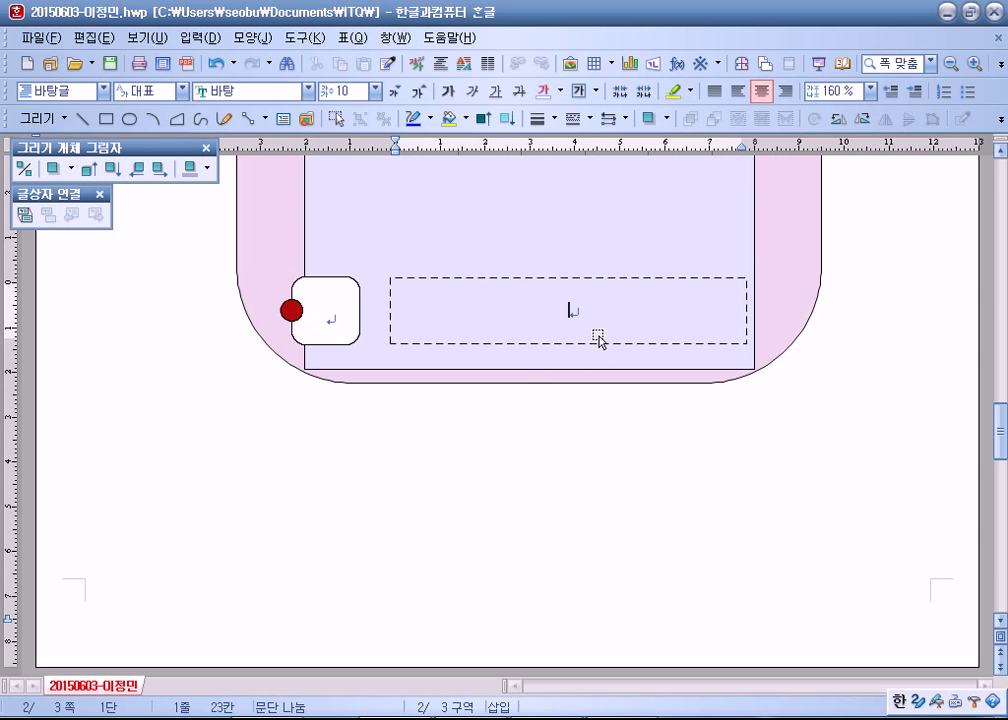
click(250, 90)
scroll(272, 208, up, 3)
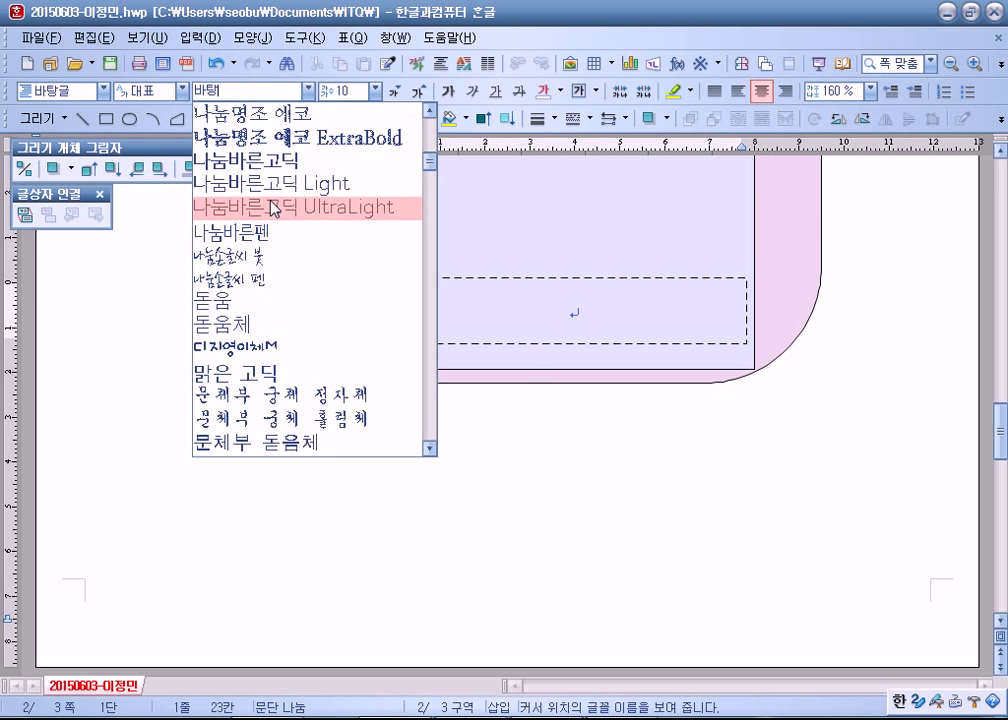
scroll(272, 208, up, 4)
click(279, 189)
click(422, 93)
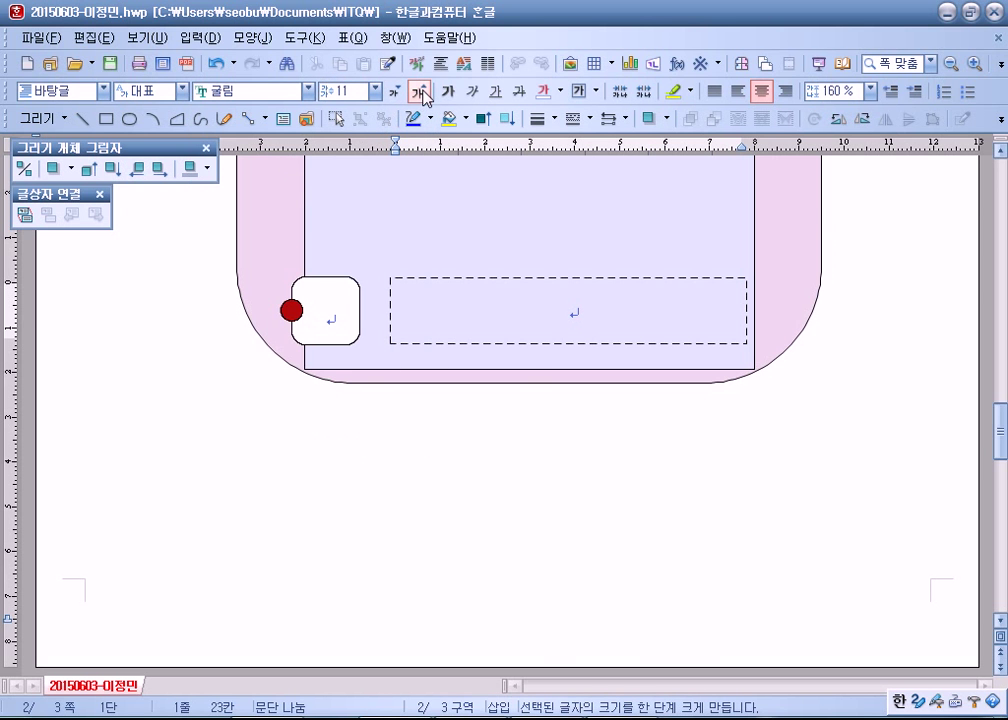
click(422, 93)
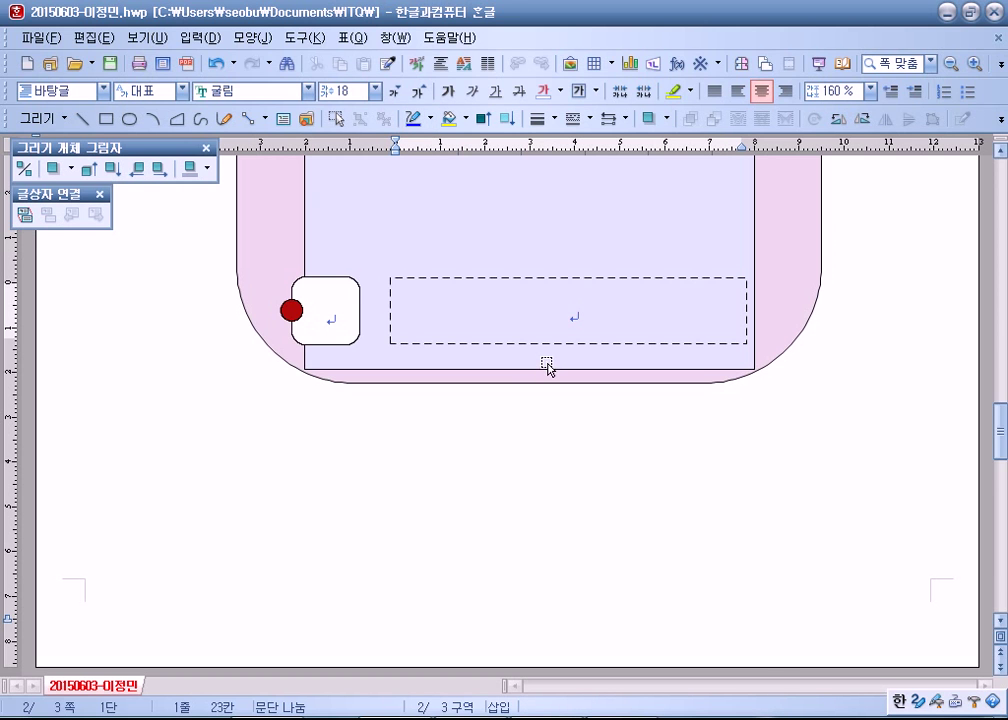
Check the circle, rounded box, lavender rectangle and text box by selecting each in turn
click(299, 306)
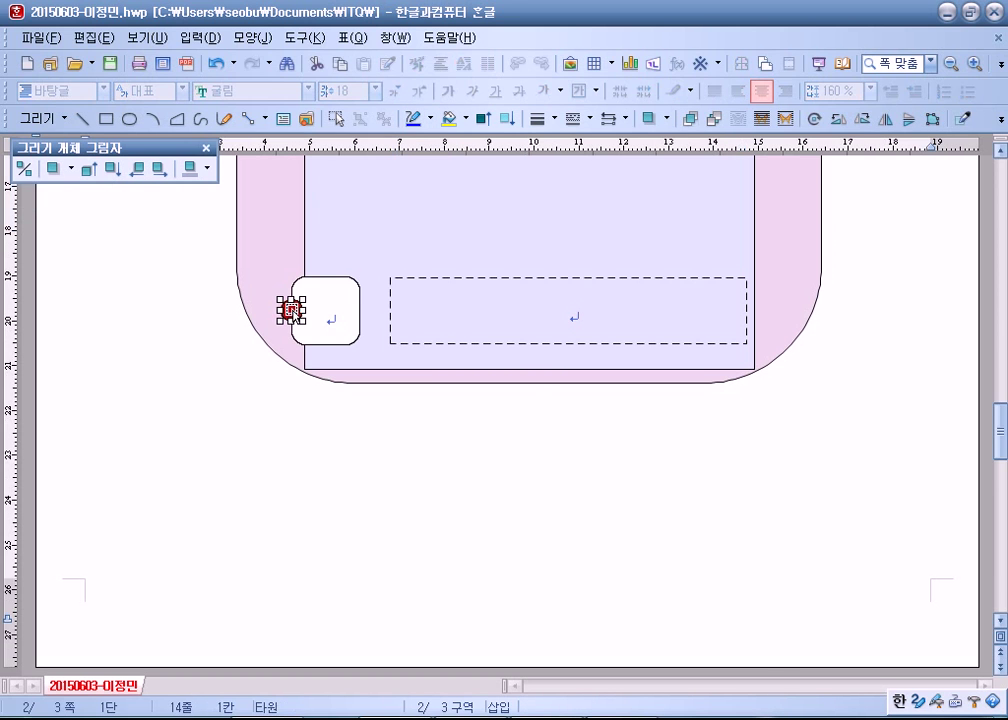
click(358, 313)
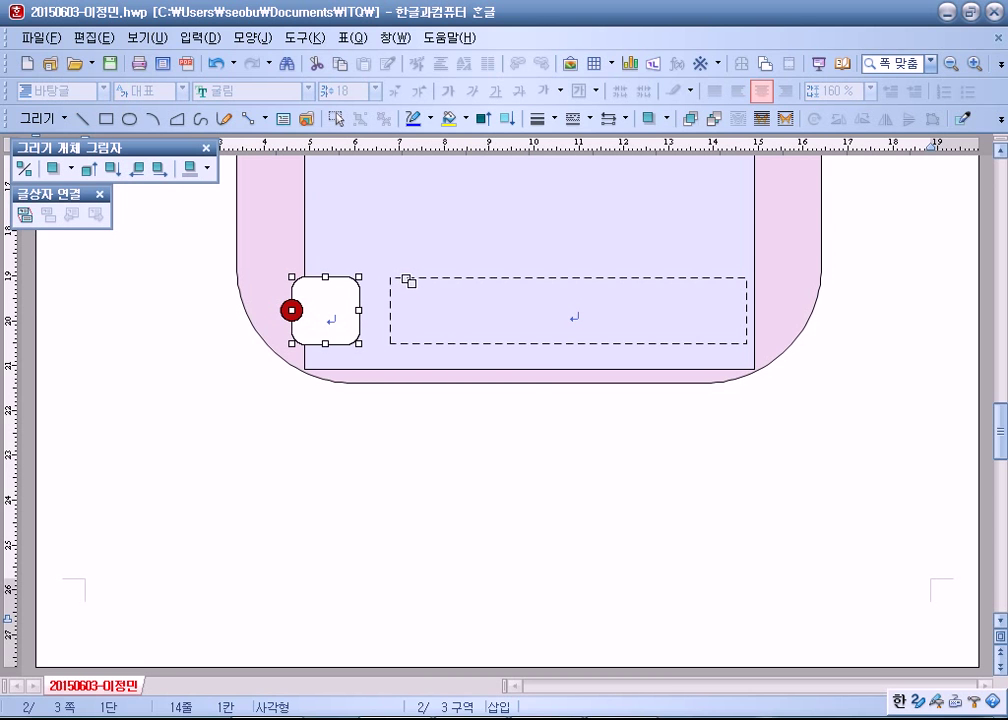
shift+click(405, 279)
shift+click(393, 279)
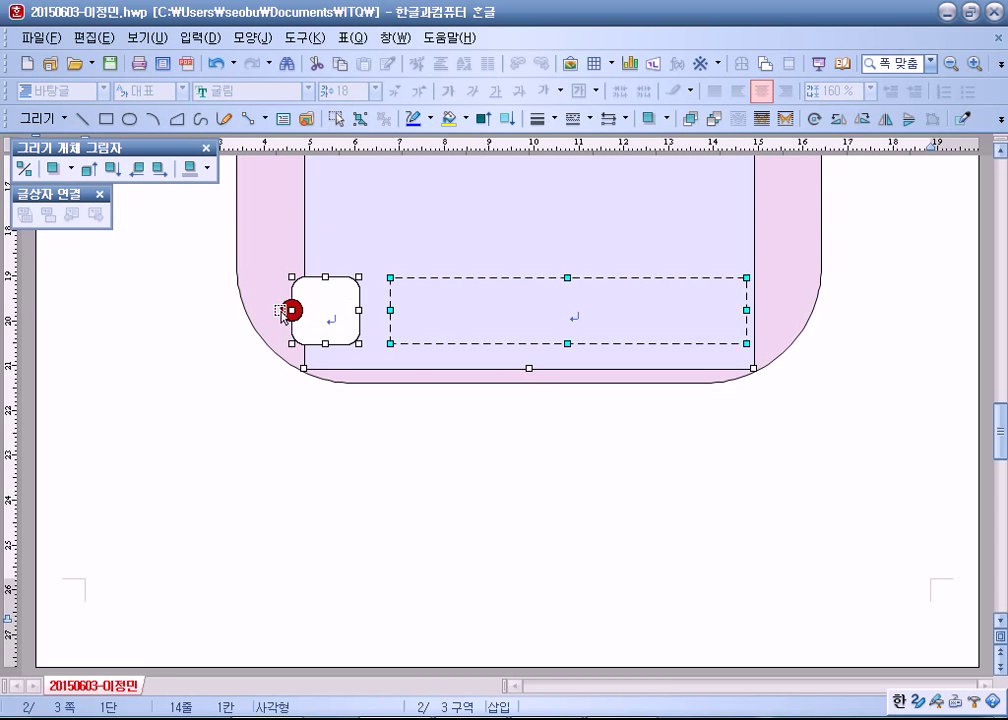
click(392, 336)
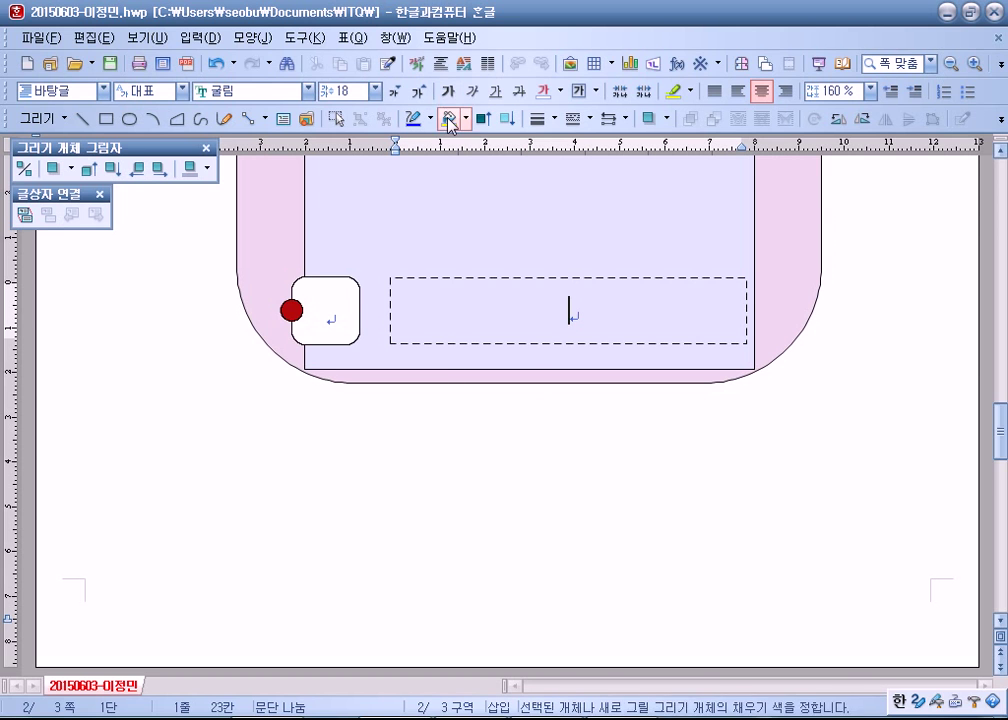
click(338, 120)
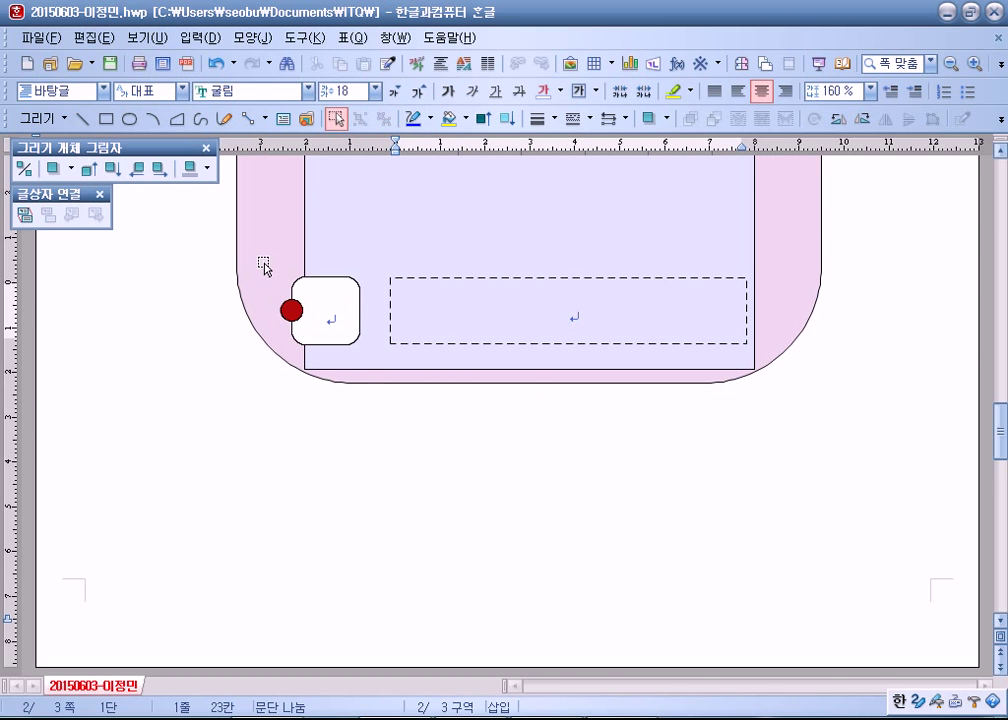
Select the circle, rounded box and dashed text box together and Ctrl-drag a copy upward
drag(264, 268, 468, 275)
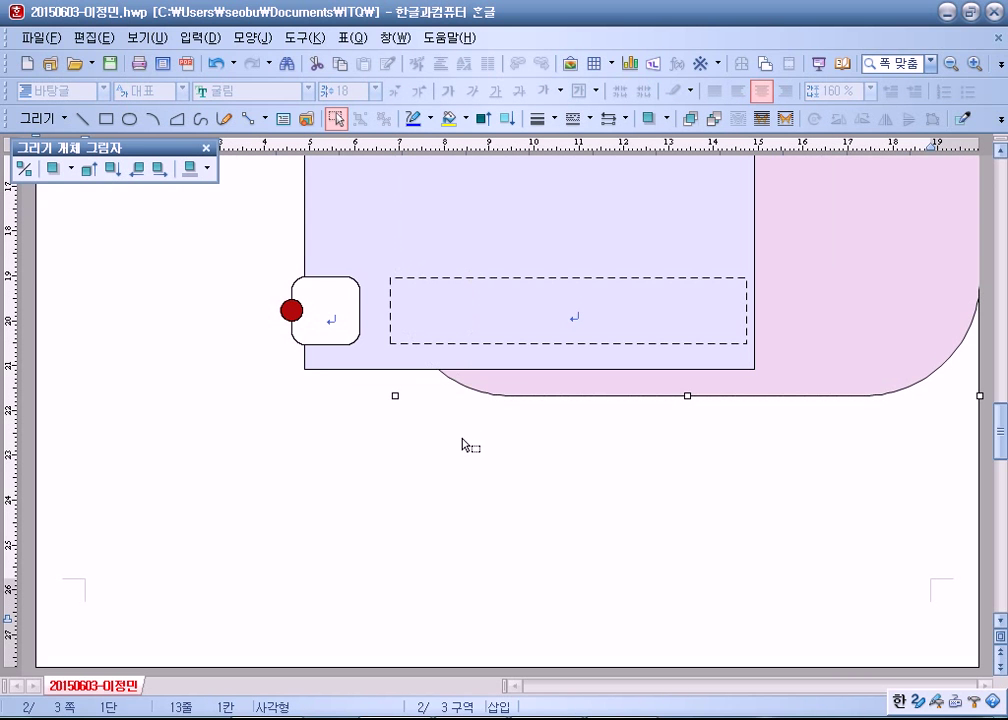
key(ctrl+z)
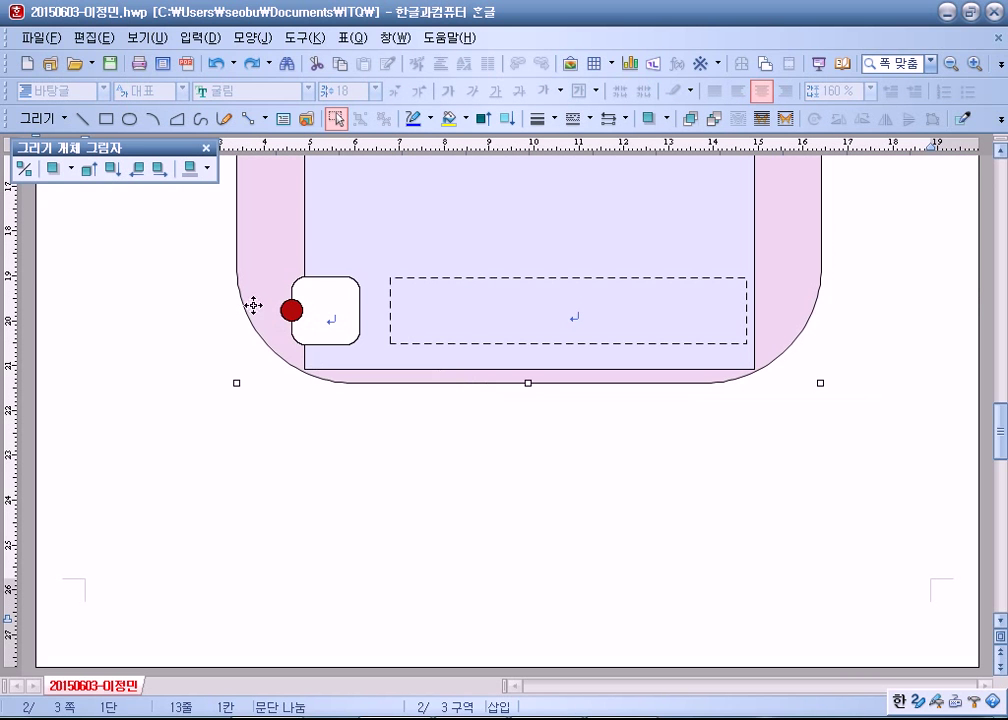
drag(203, 267, 857, 360)
scroll(434, 569, up, 3)
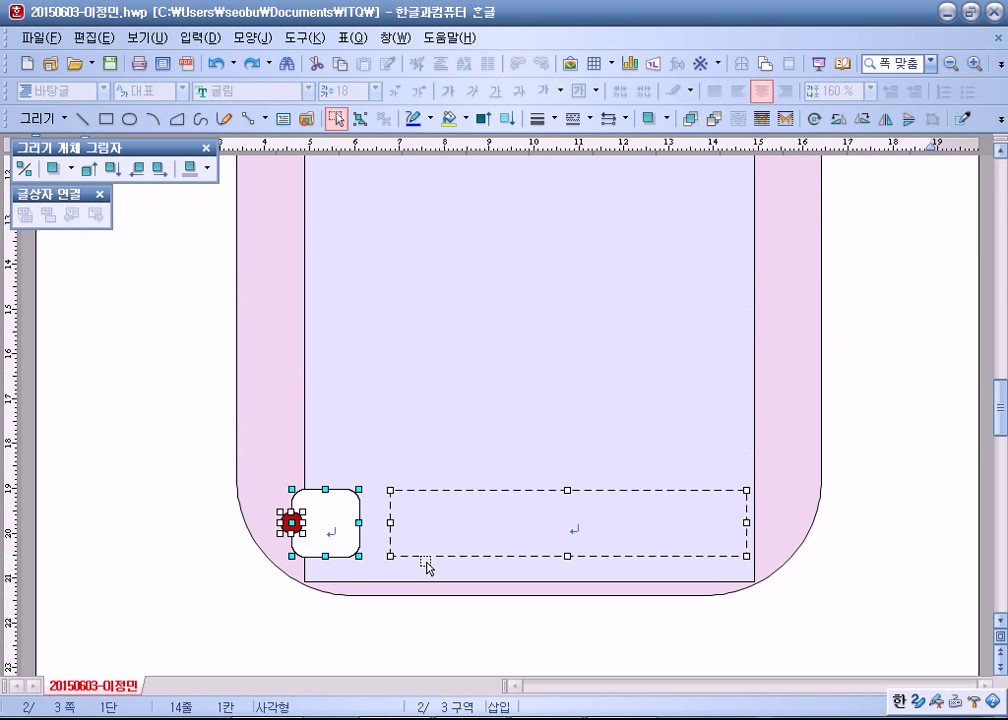
drag(336, 522, 362, 297)
click(888, 530)
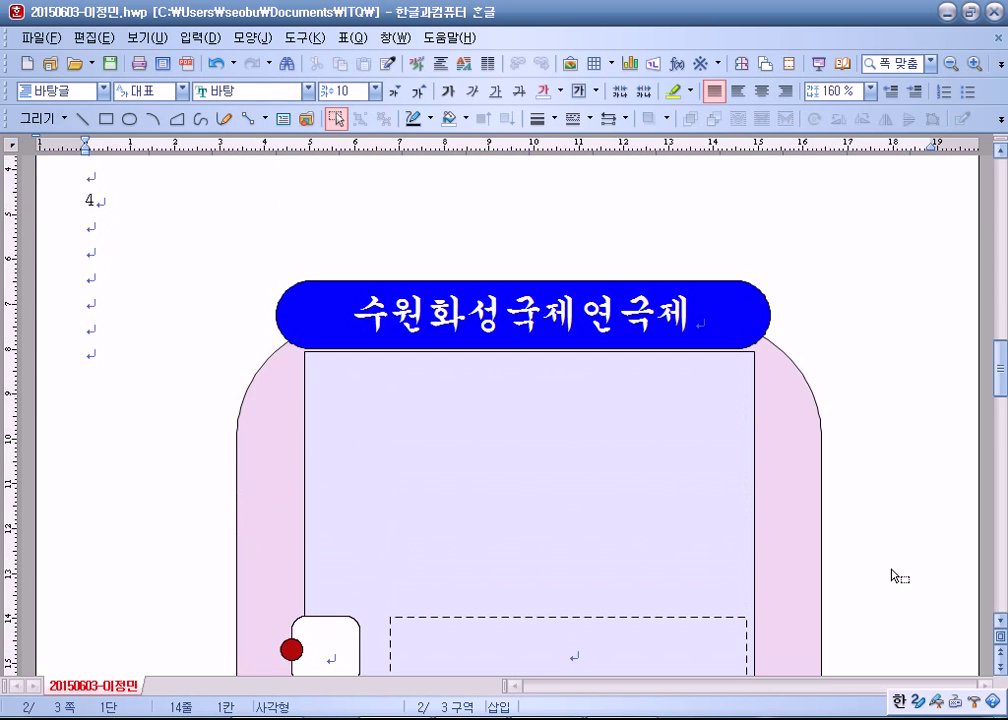
scroll(895, 578, down, 3)
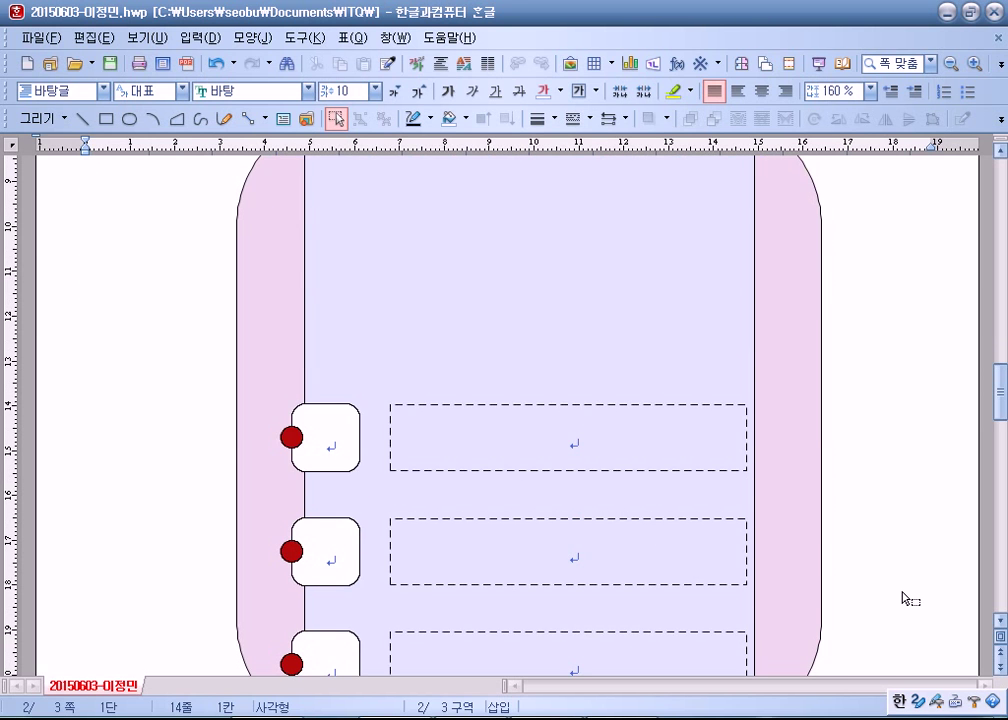
Change the middle circle's face colour to brown
click(339, 521)
scroll(441, 562, down, 3)
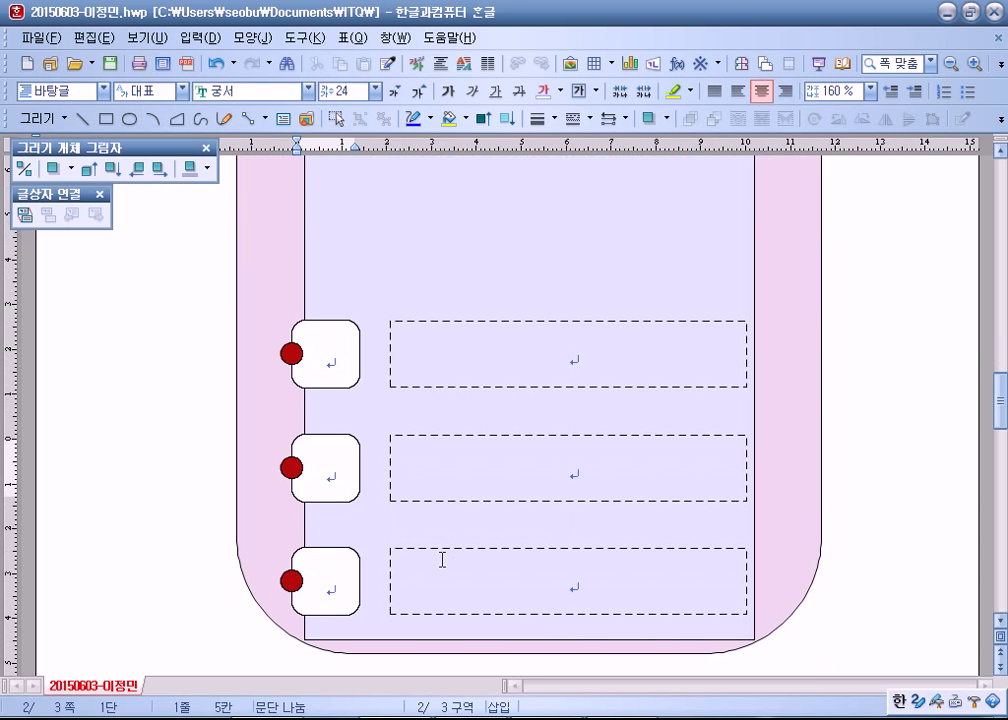
click(291, 468)
click(290, 579)
click(291, 466)
double_click(291, 466)
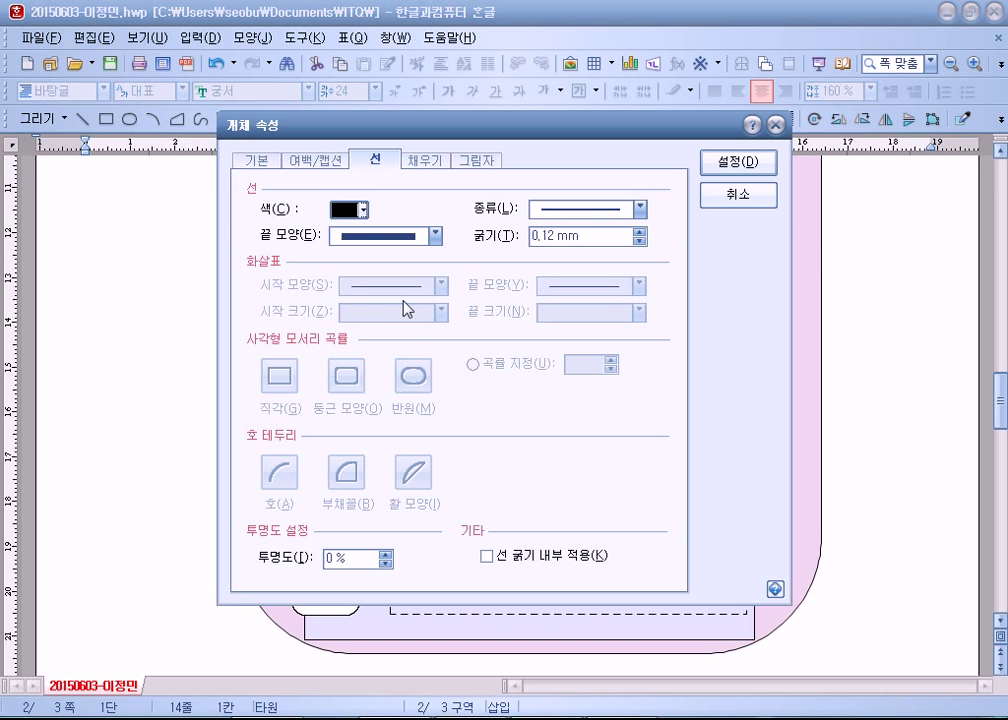
click(424, 160)
click(343, 238)
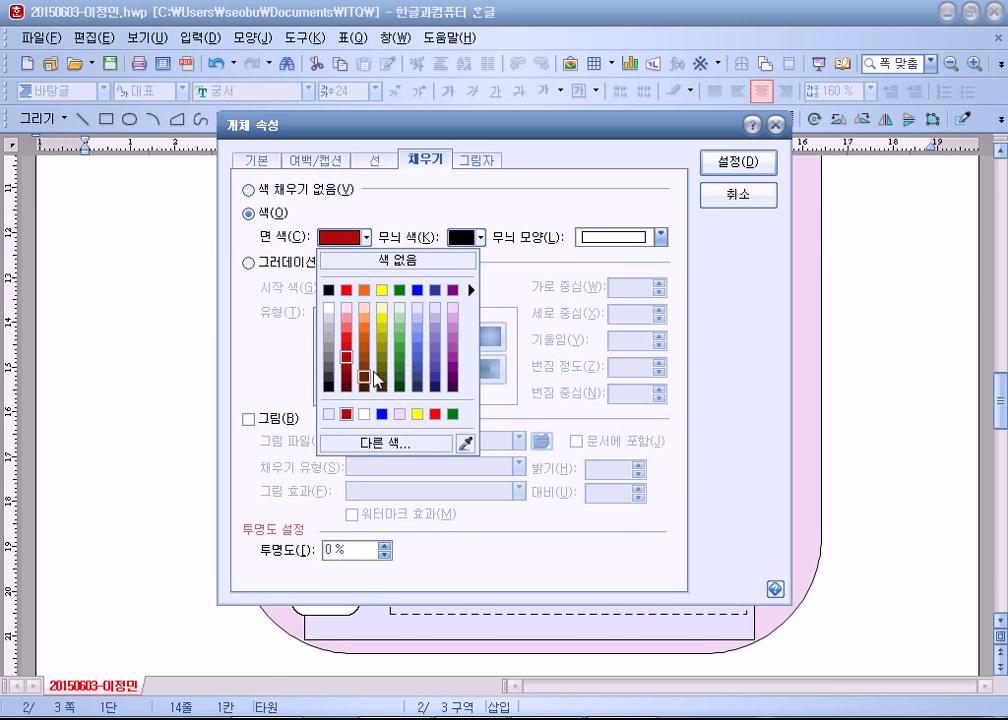
click(367, 358)
click(738, 161)
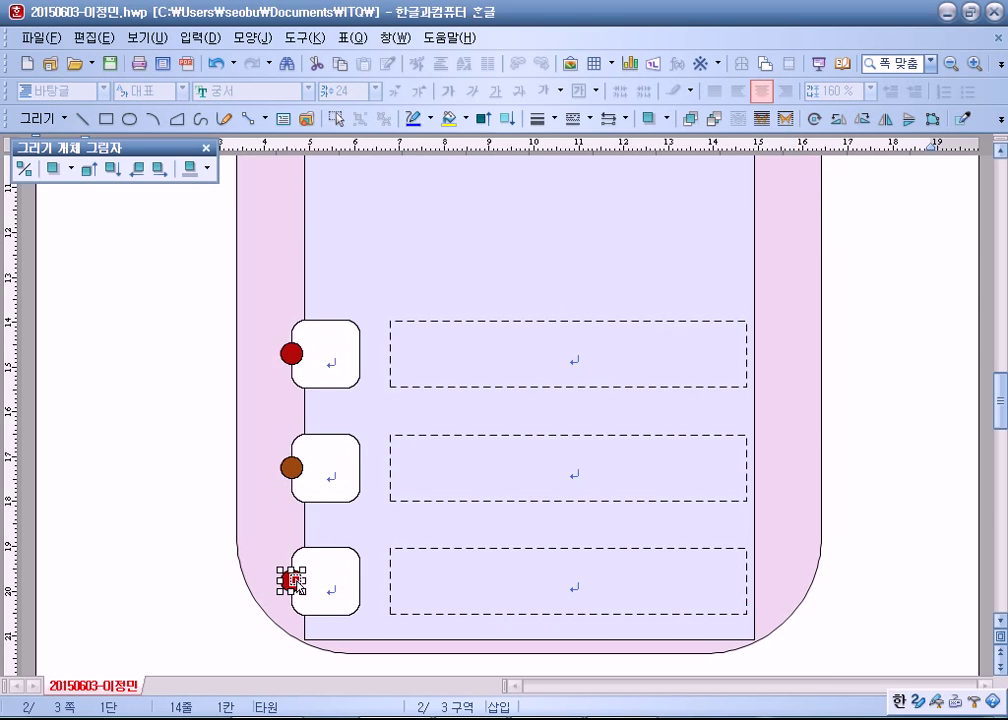
Change the bottom circle's face colour to blue
double_click(290, 579)
click(366, 238)
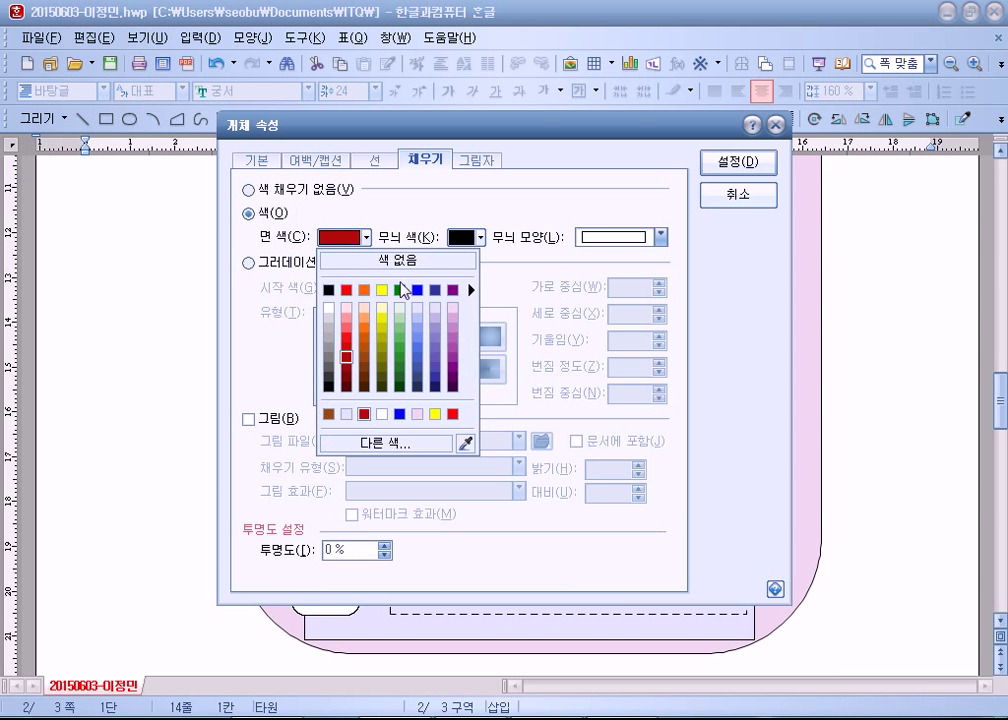
click(415, 357)
click(728, 161)
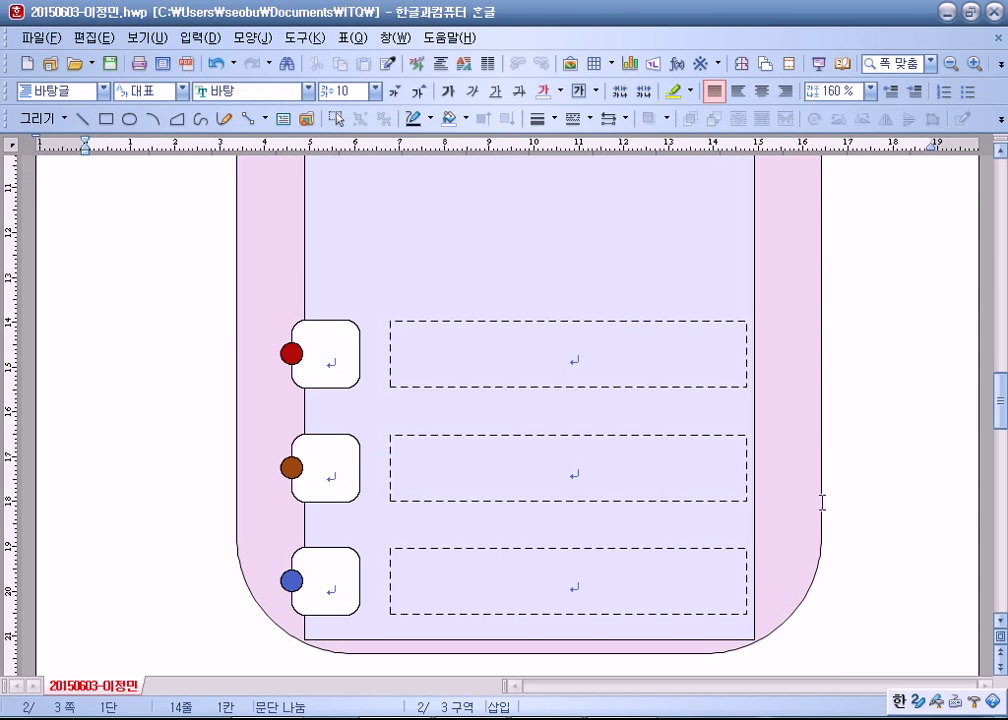
scroll(825, 483, up, 4)
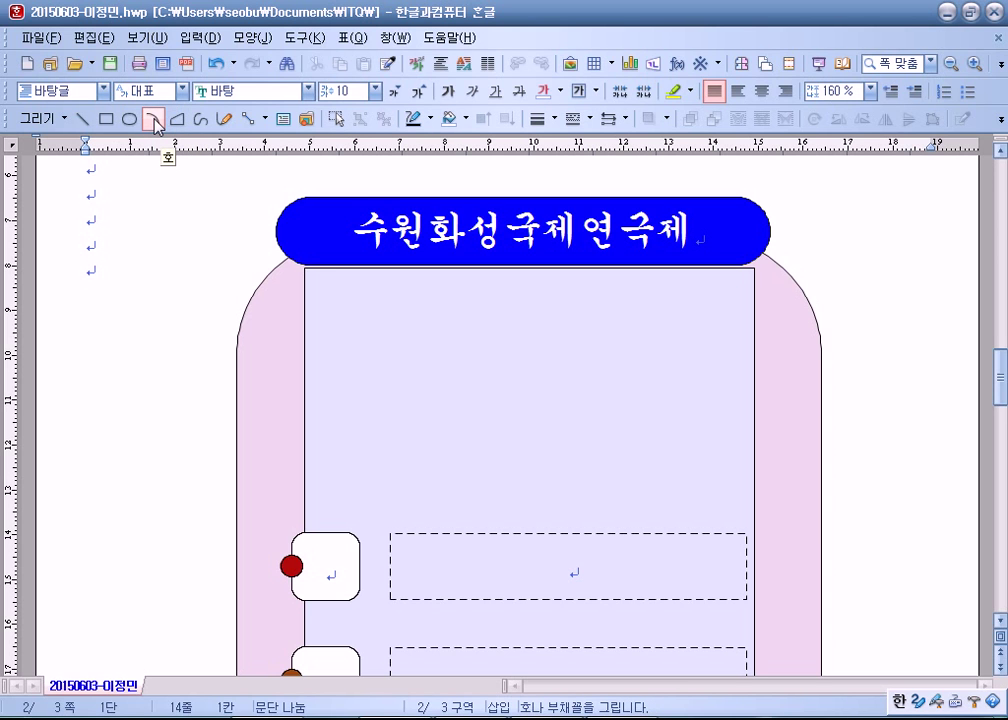
Draw an arc, fix its size at 15 × 15 mm, and move it into the purple panel
click(154, 119)
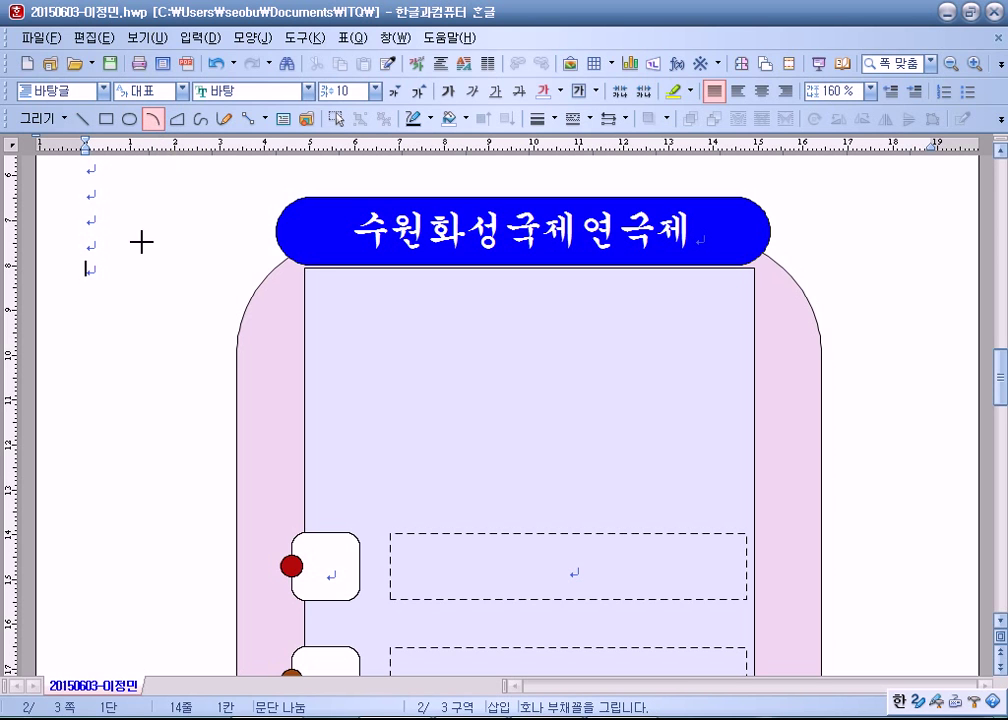
drag(130, 246, 306, 427)
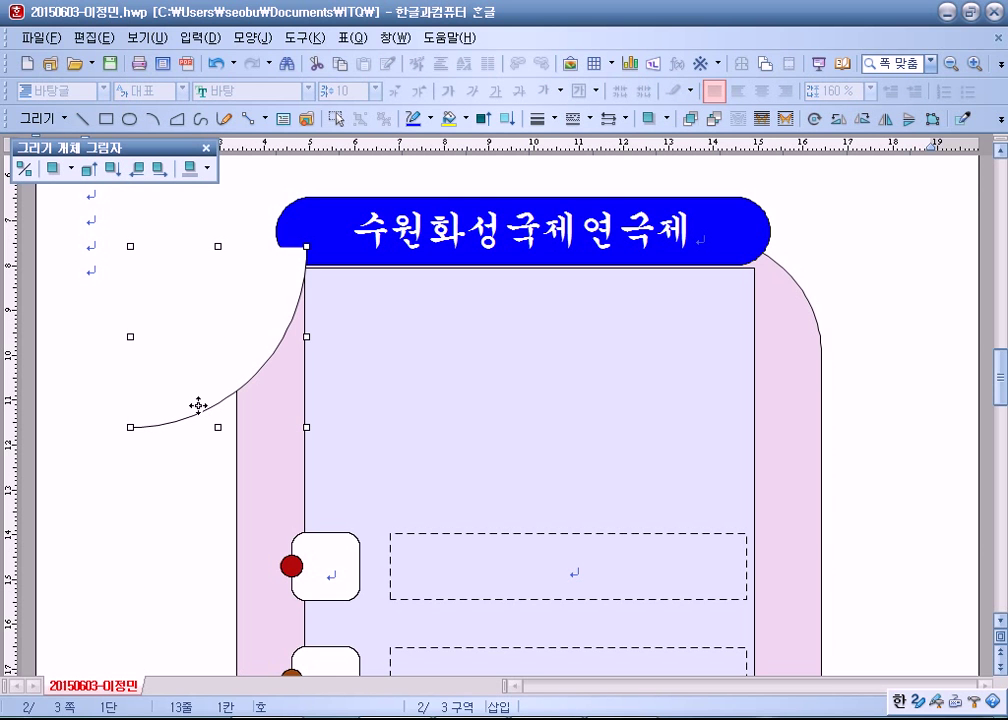
drag(198, 394, 182, 460)
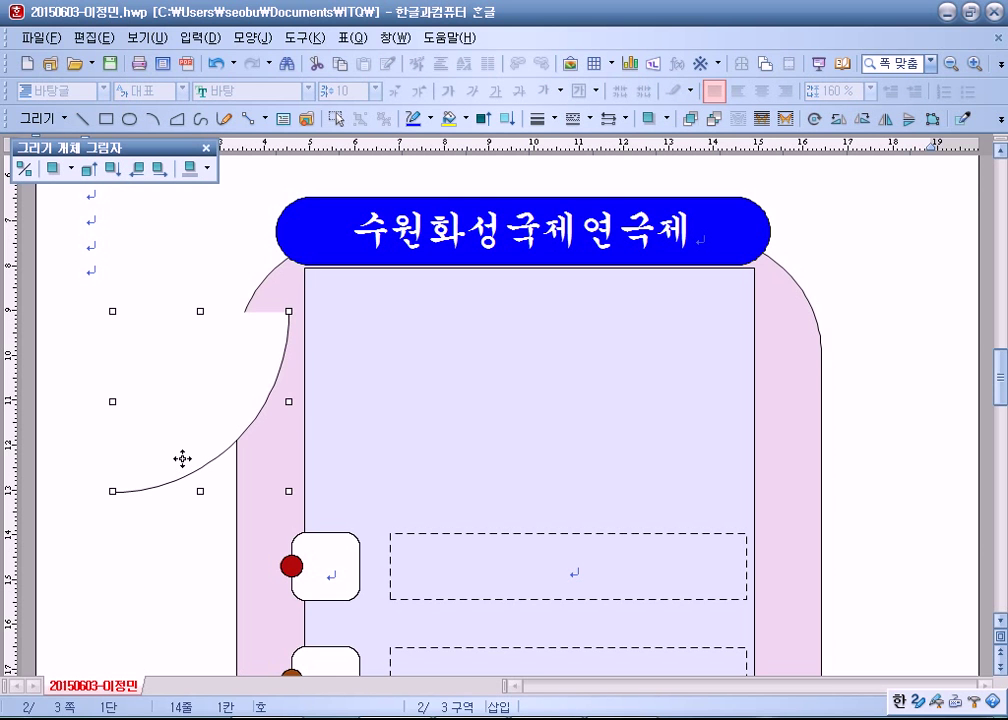
double_click(182, 459)
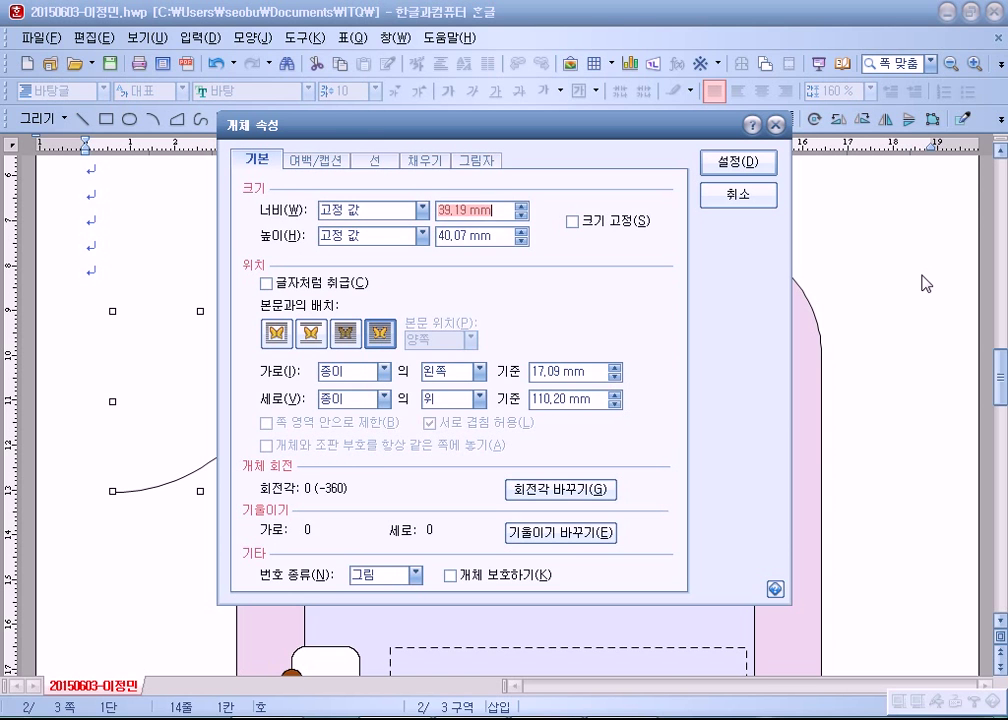
text(15)
key(Tab)
text(15)
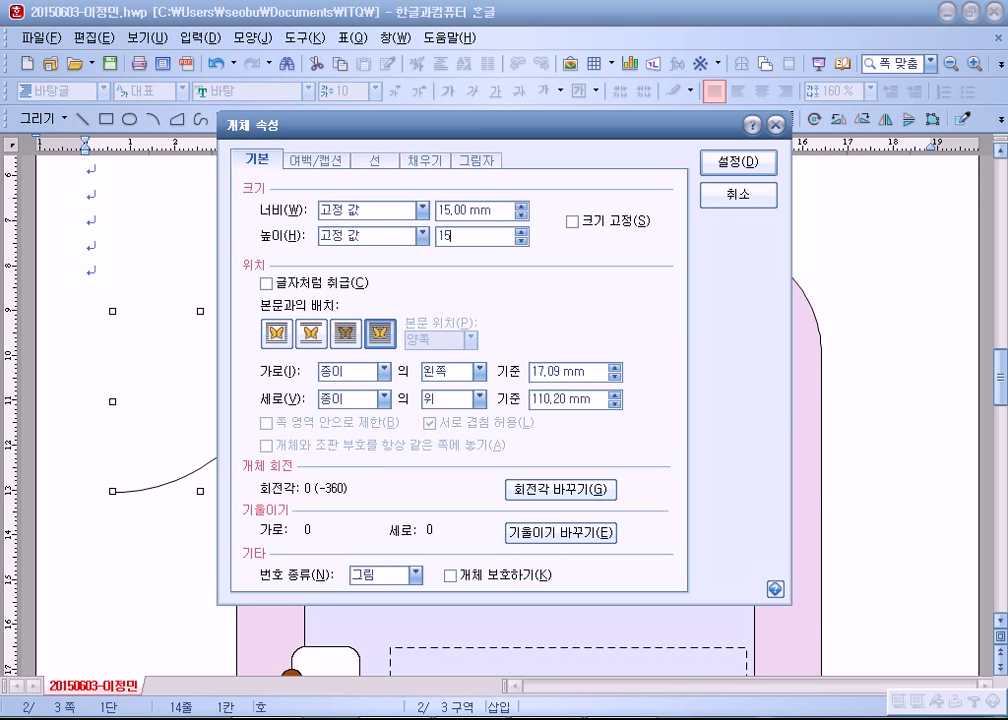
click(578, 224)
click(372, 160)
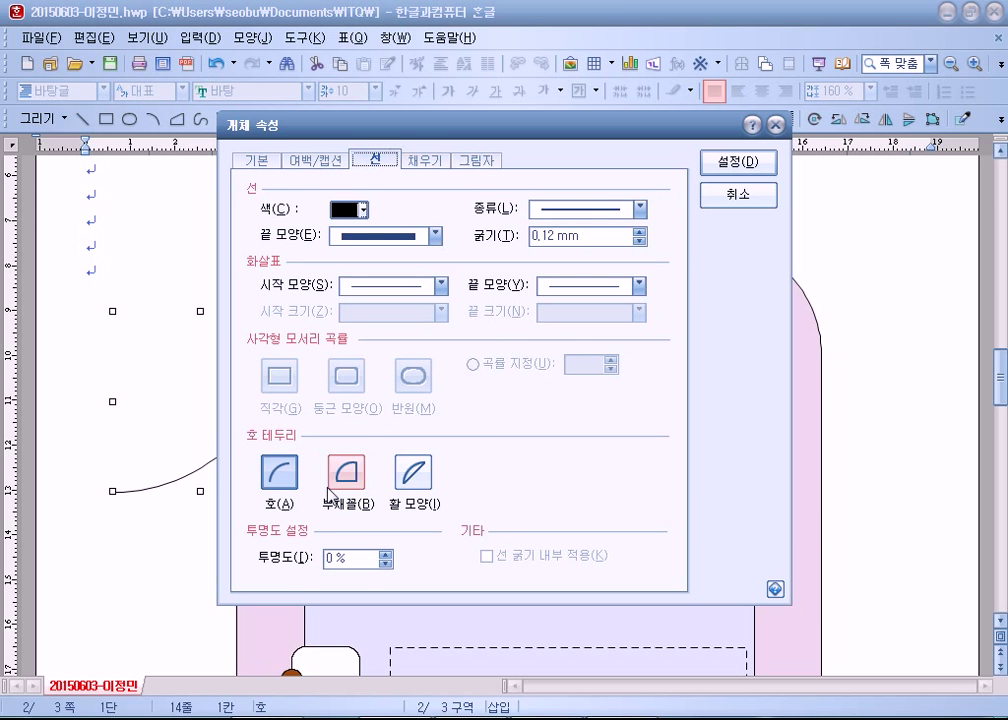
click(752, 162)
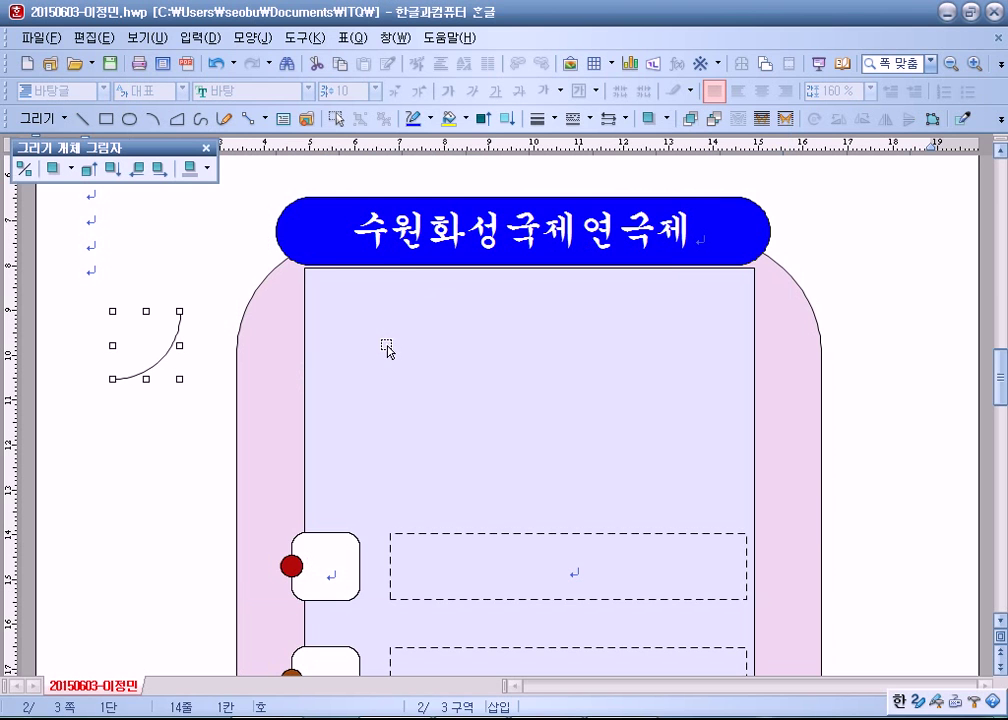
drag(140, 347, 603, 357)
Make the middle arc a 부채꼴 sector and the third arc a 활 모양 chord
double_click(490, 338)
click(346, 471)
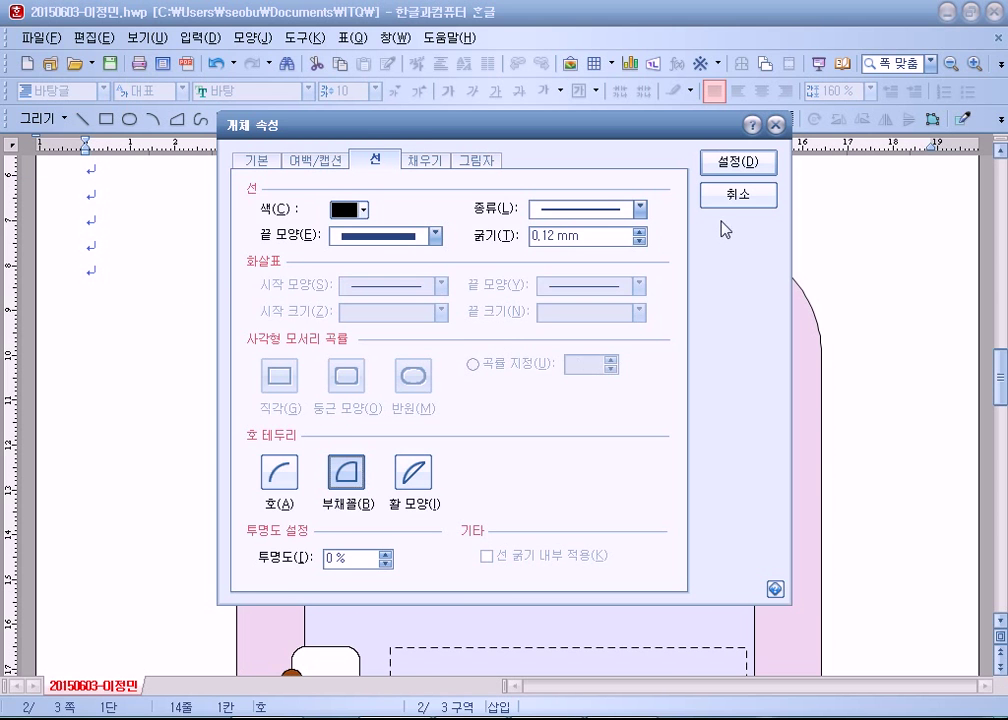
click(738, 161)
double_click(590, 358)
click(413, 471)
click(733, 168)
click(857, 360)
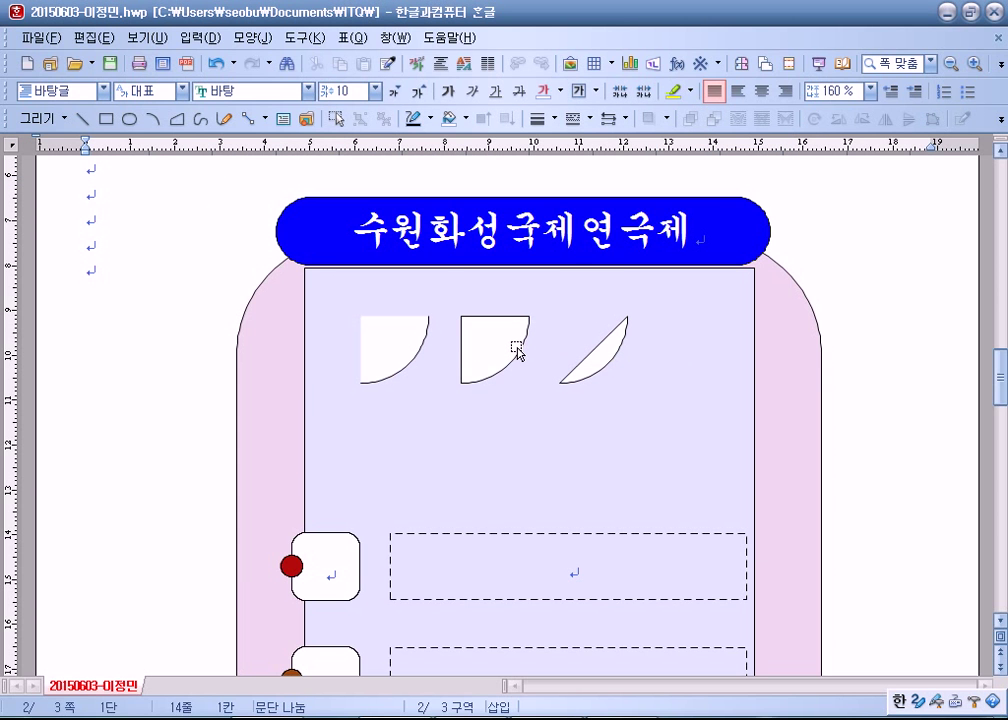
double_click(398, 352)
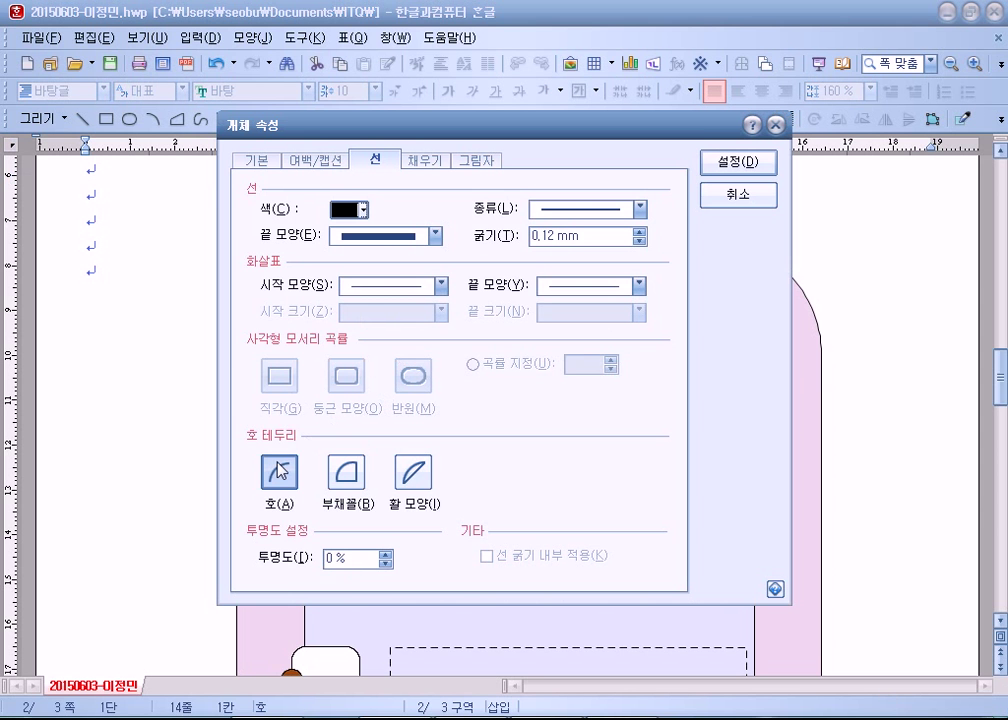
key(Return)
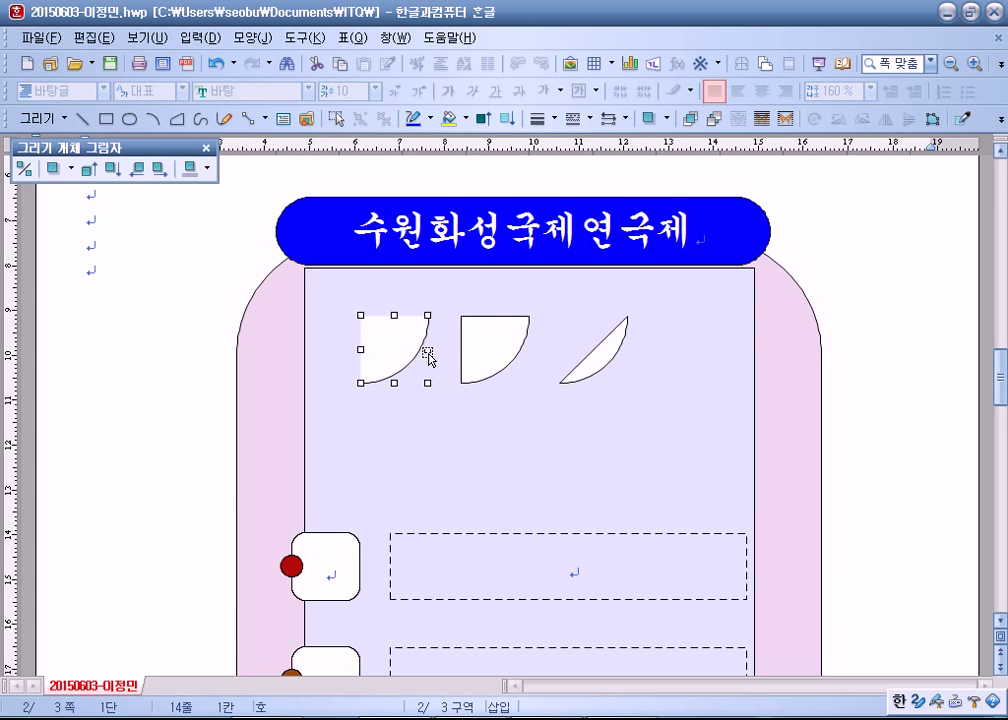
double_click(499, 356)
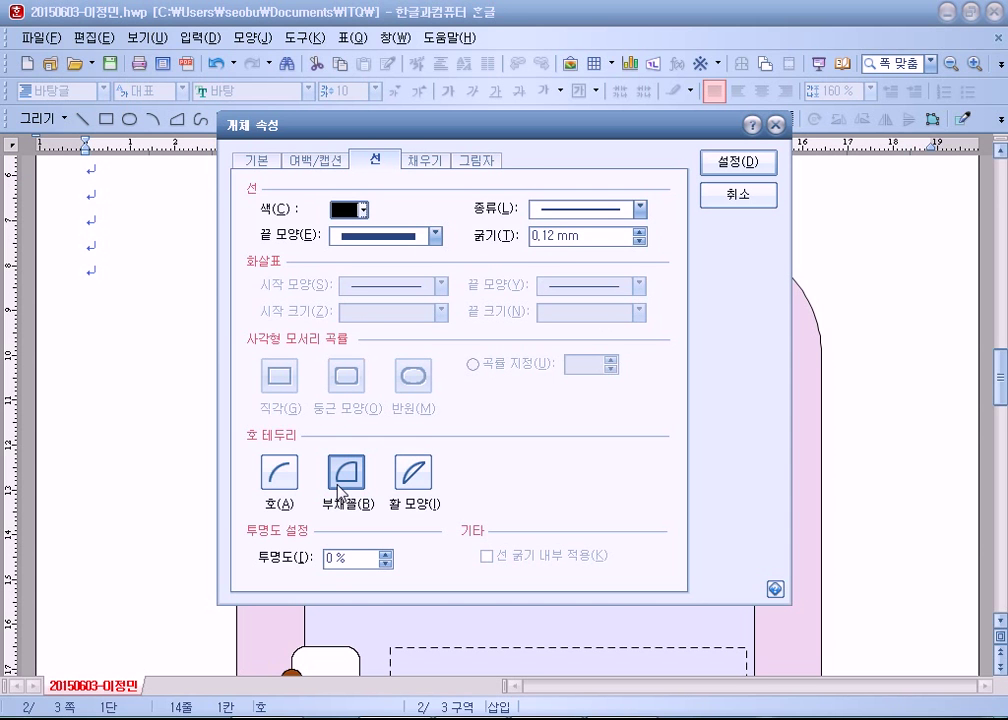
key(Return)
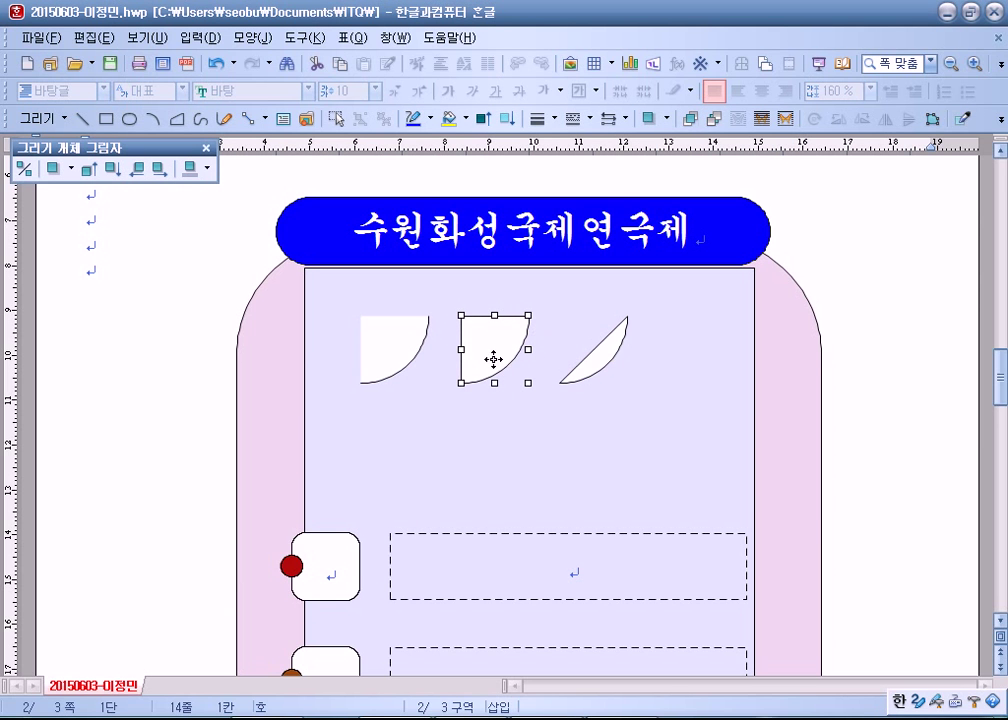
double_click(599, 358)
double_click(422, 475)
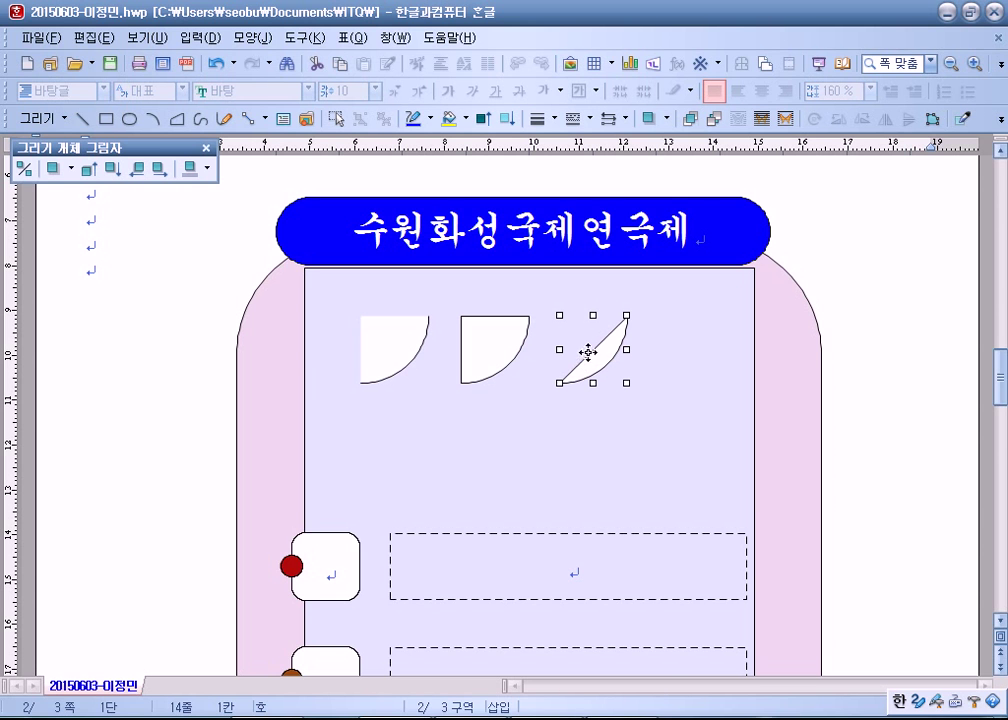
Uncheck 크기 고정 on the bow shape and rotate it by 45 degrees
double_click(592, 352)
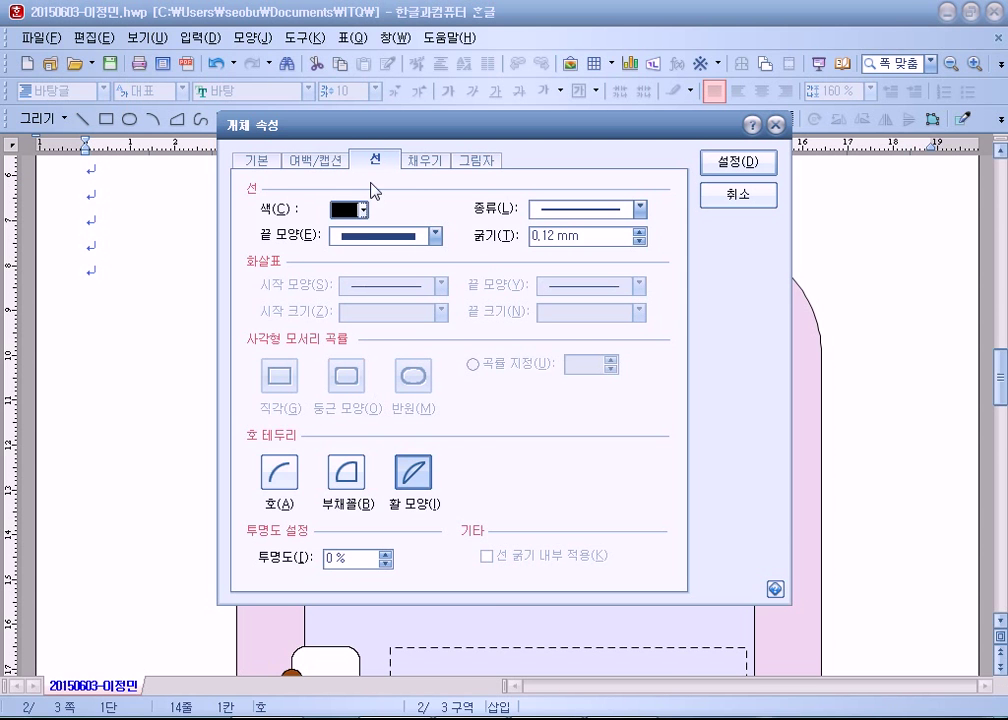
click(258, 164)
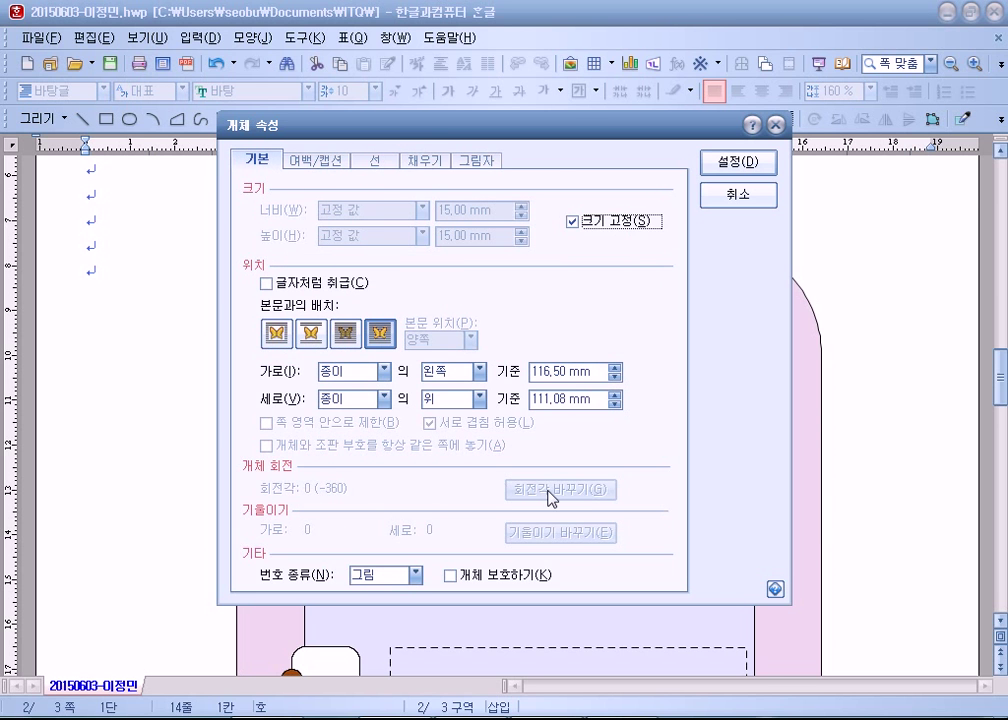
drag(560, 125, 648, 60)
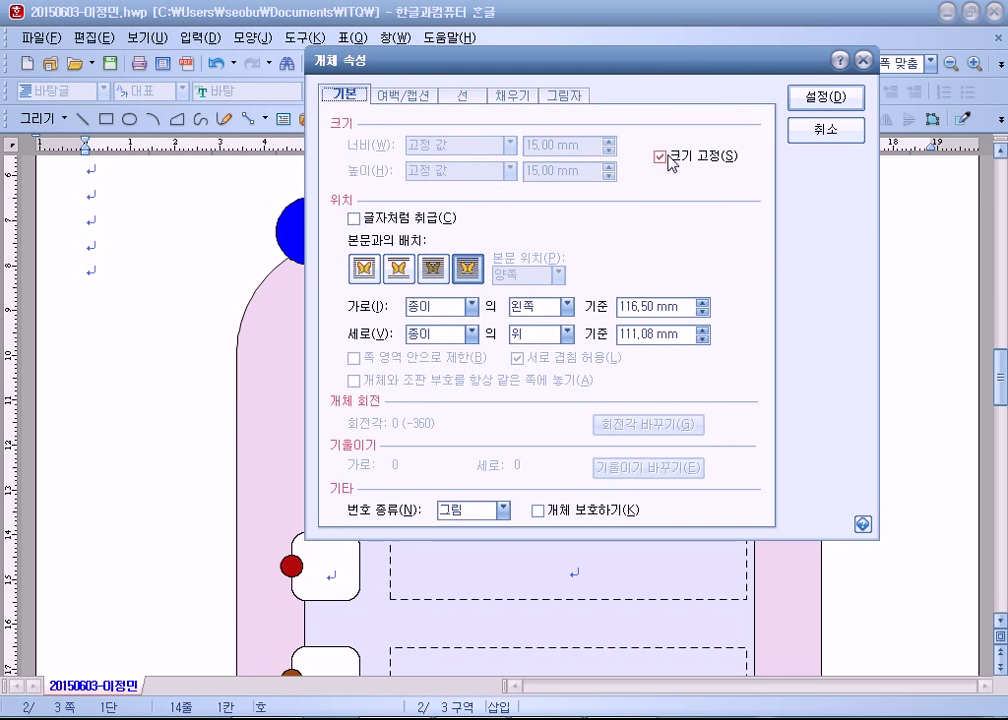
click(661, 157)
click(662, 157)
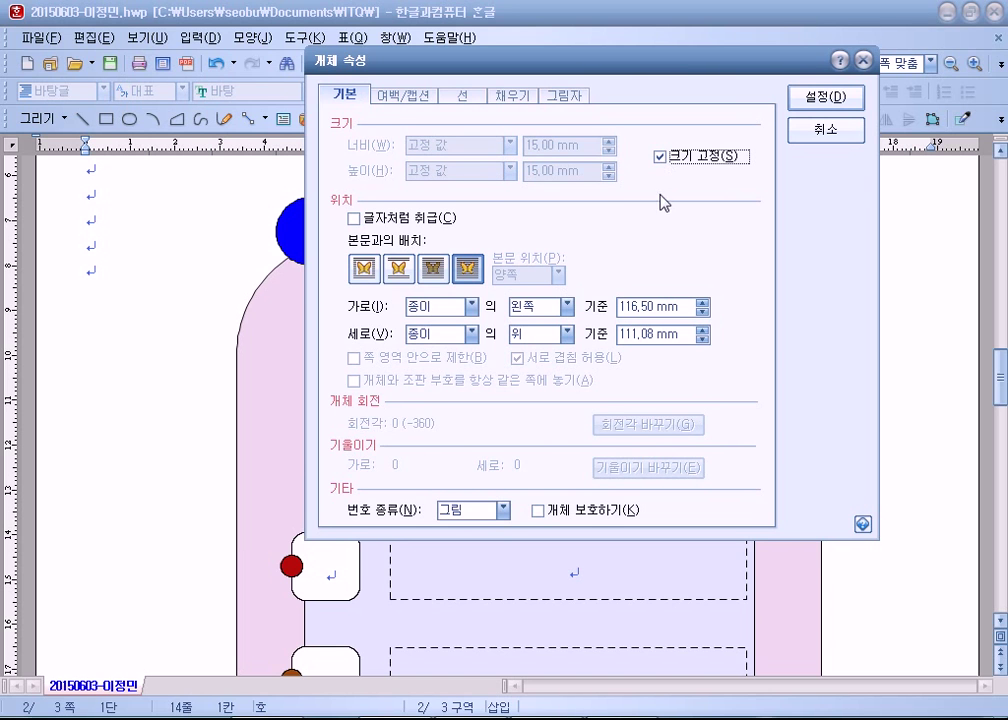
click(661, 157)
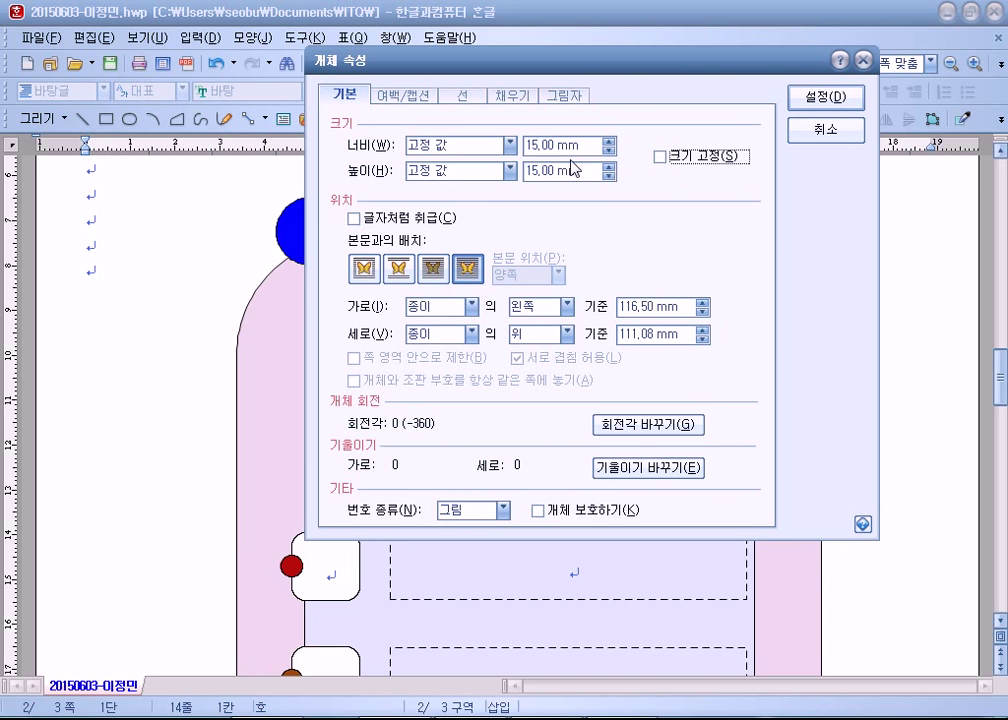
click(640, 426)
text(45)
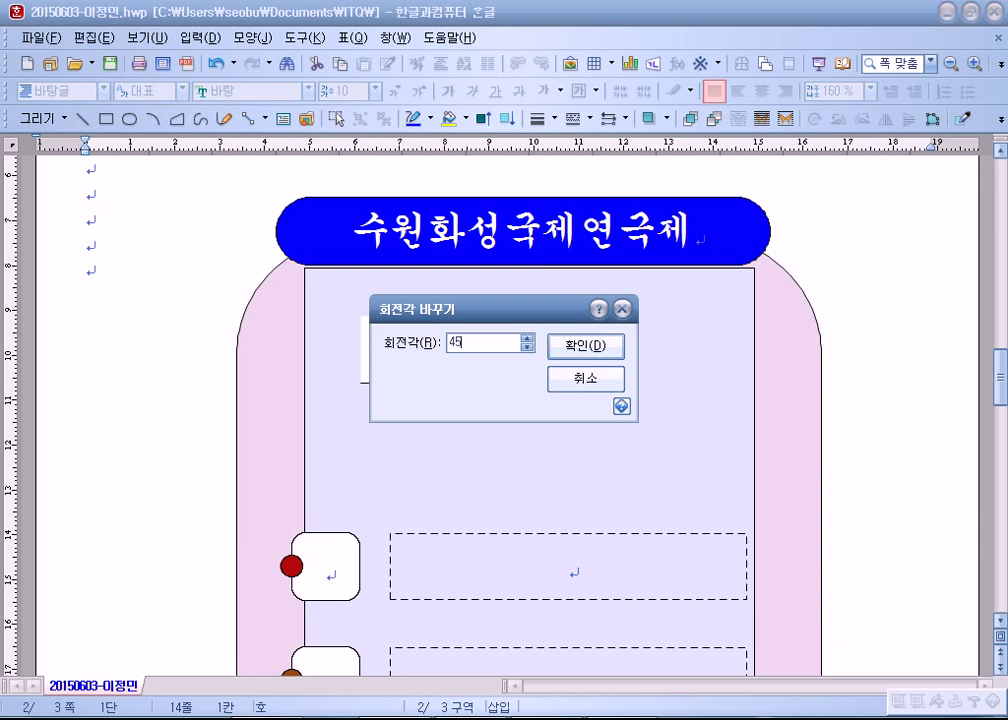
key(Return)
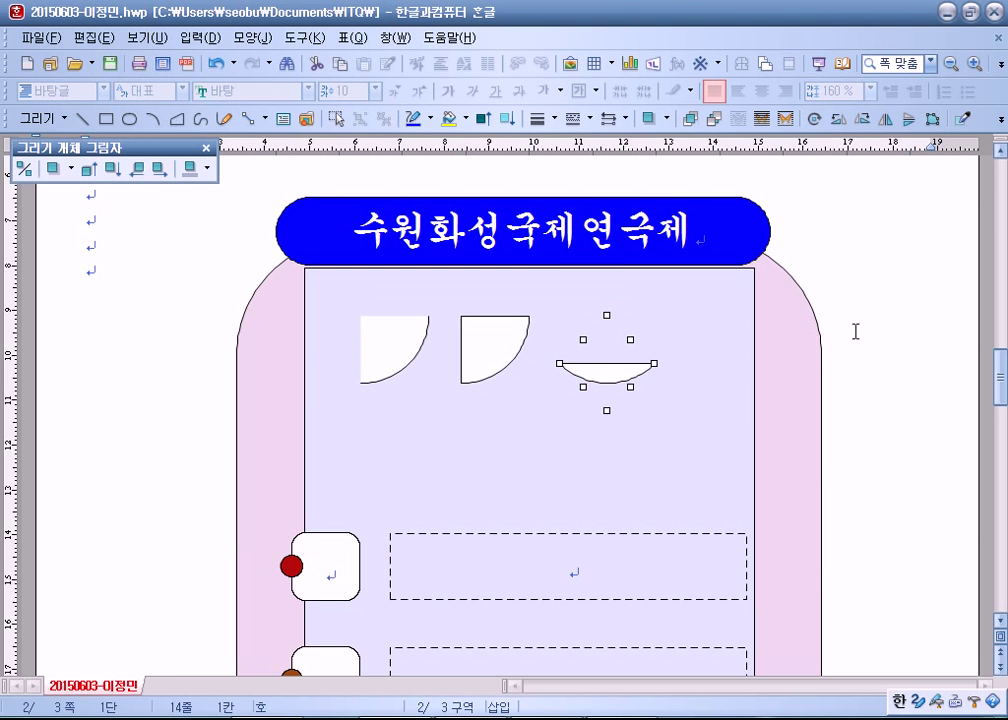
Recheck the rotated shape's properties, then open the Windows Start menu
double_click(598, 383)
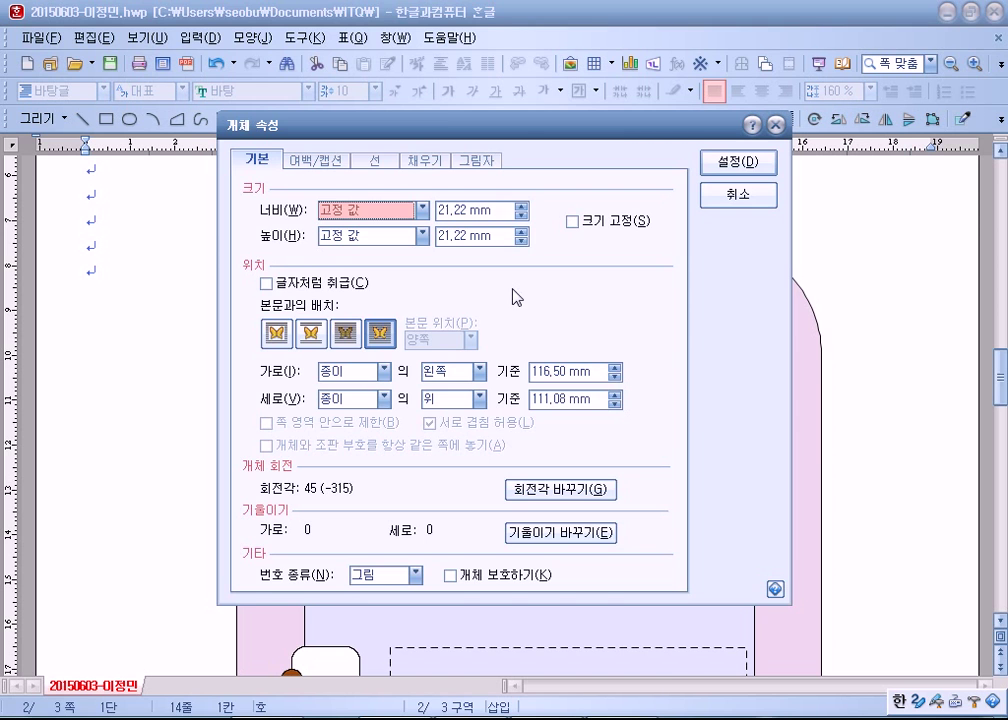
key(Escape)
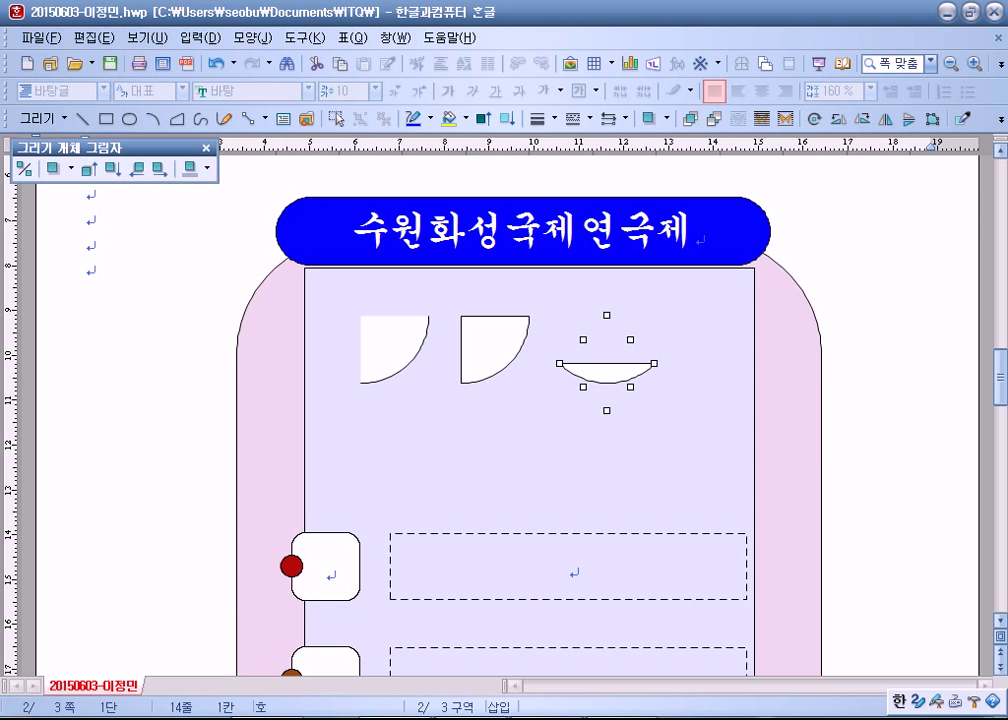
key(super)
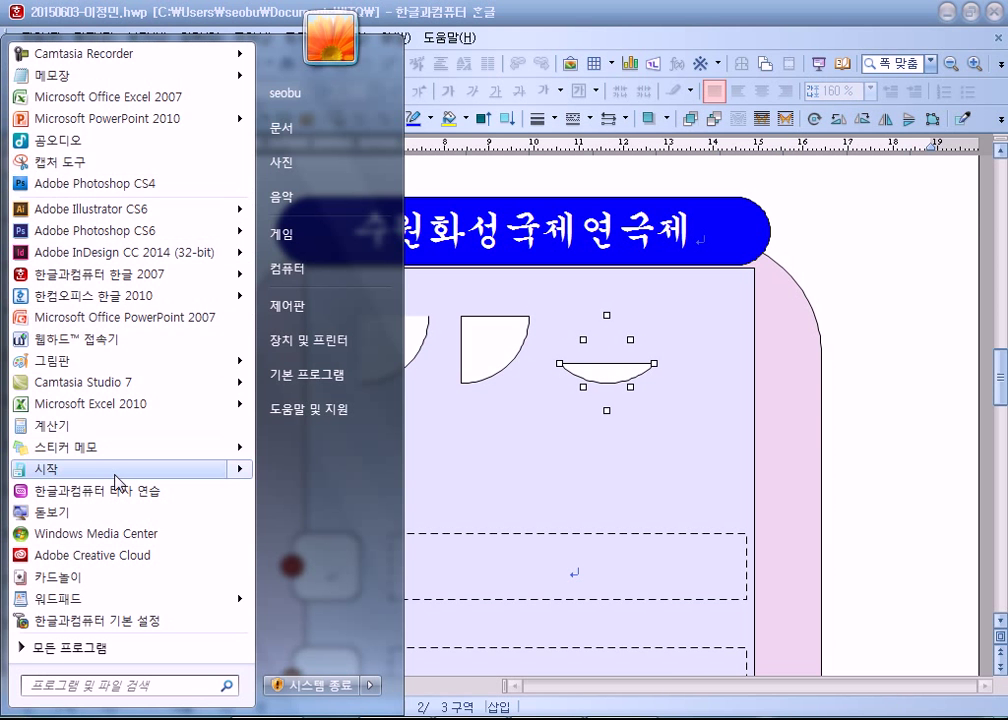
In Paint, sketch the tilted bow shape and outline it with a red box
key(Escape)
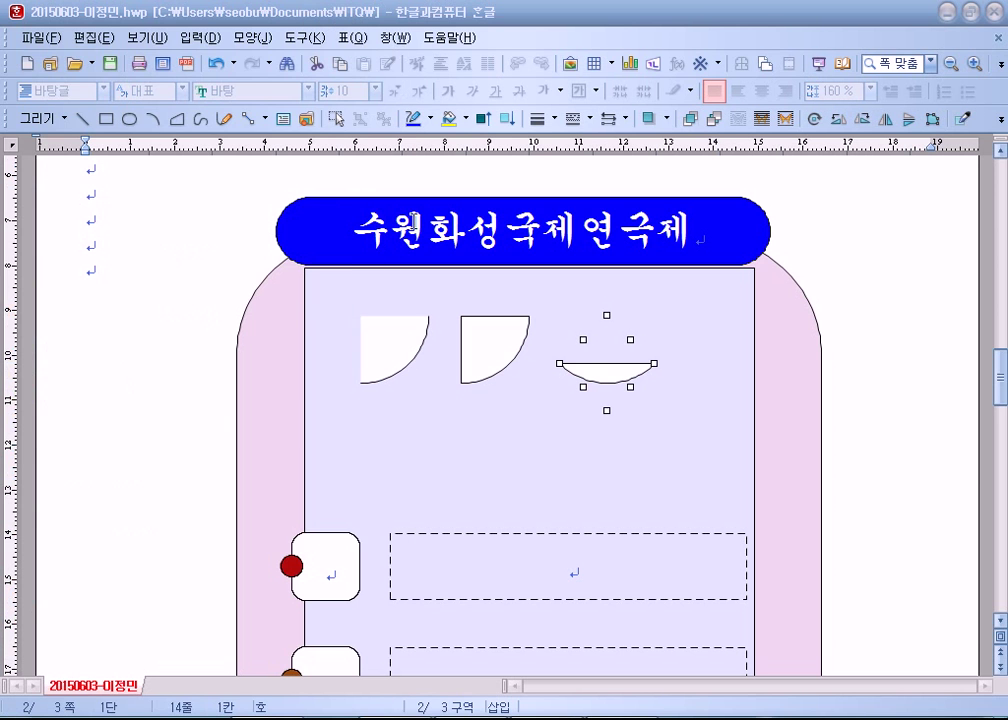
mouse_move(292, 192)
mouse_down()
mouse_move(296, 235)
mouse_move(244, 297)
mouse_move(202, 301)
mouse_up()
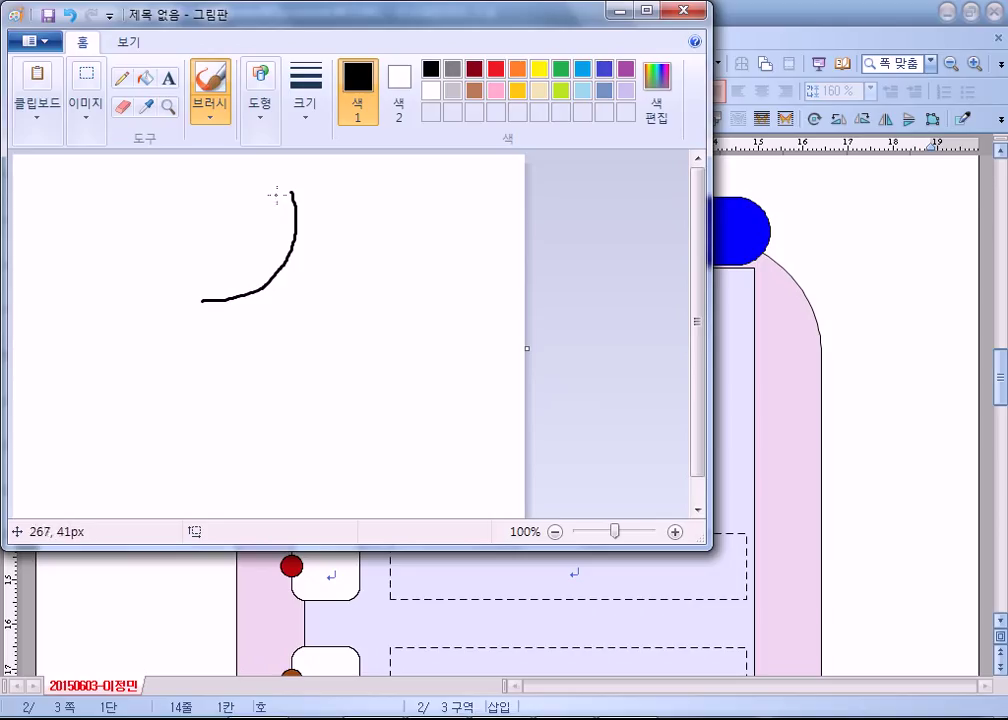
drag(288, 193, 195, 300)
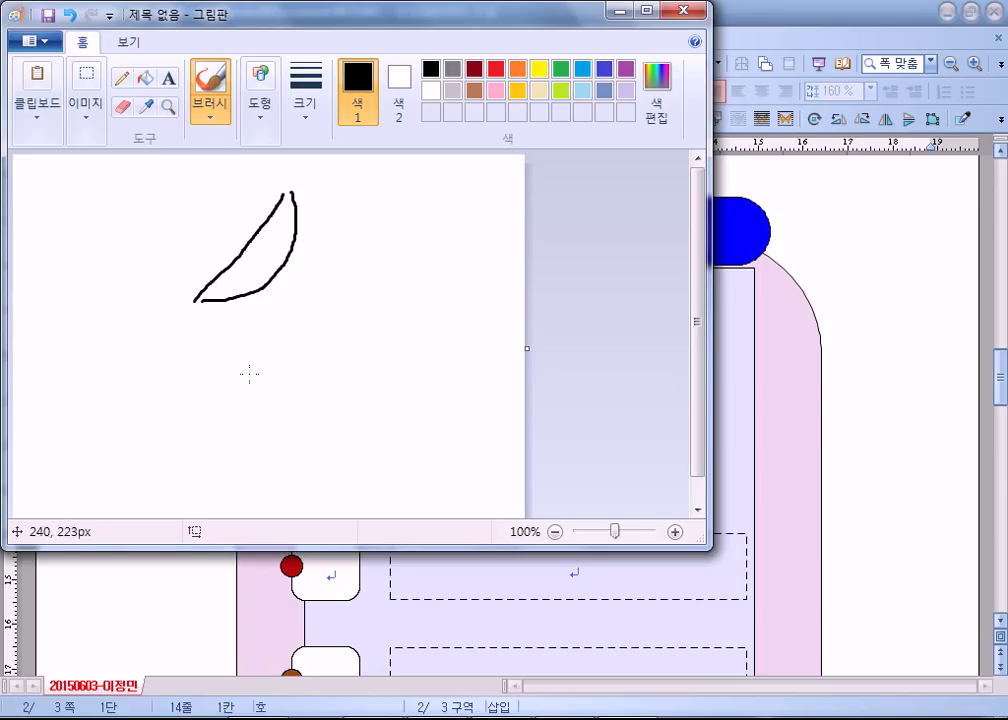
click(493, 69)
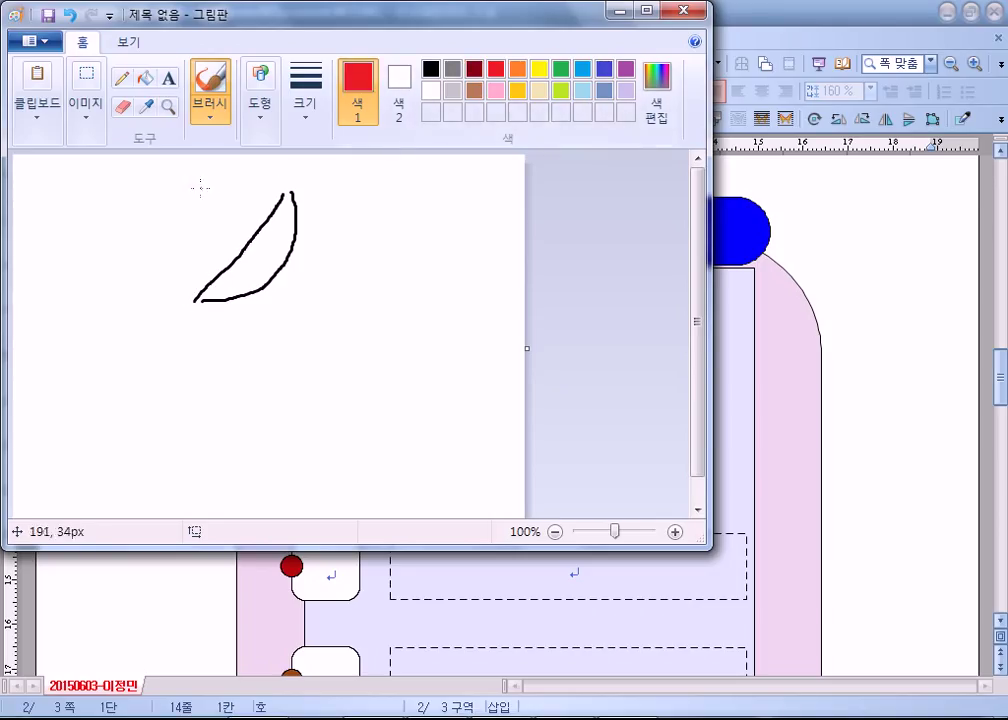
mouse_move(192, 183)
mouse_down()
mouse_move(254, 190)
mouse_move(305, 263)
mouse_up()
mouse_move(190, 186)
mouse_down()
mouse_move(304, 188)
mouse_move(302, 317)
mouse_move(179, 318)
mouse_move(186, 196)
mouse_up()
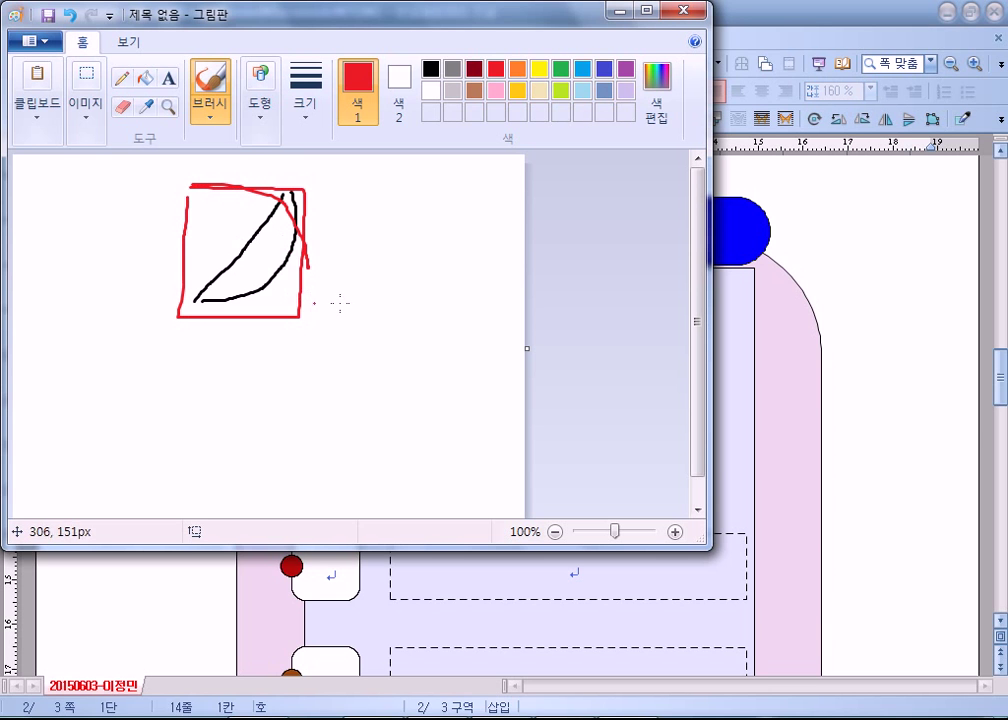
Sketch the flat bow shape inside a tilted red box and an upright blue box, then return to Hangul
click(431, 69)
mouse_move(322, 302)
mouse_down()
mouse_move(468, 300)
mouse_move(436, 329)
mouse_move(343, 338)
mouse_move(324, 312)
mouse_up()
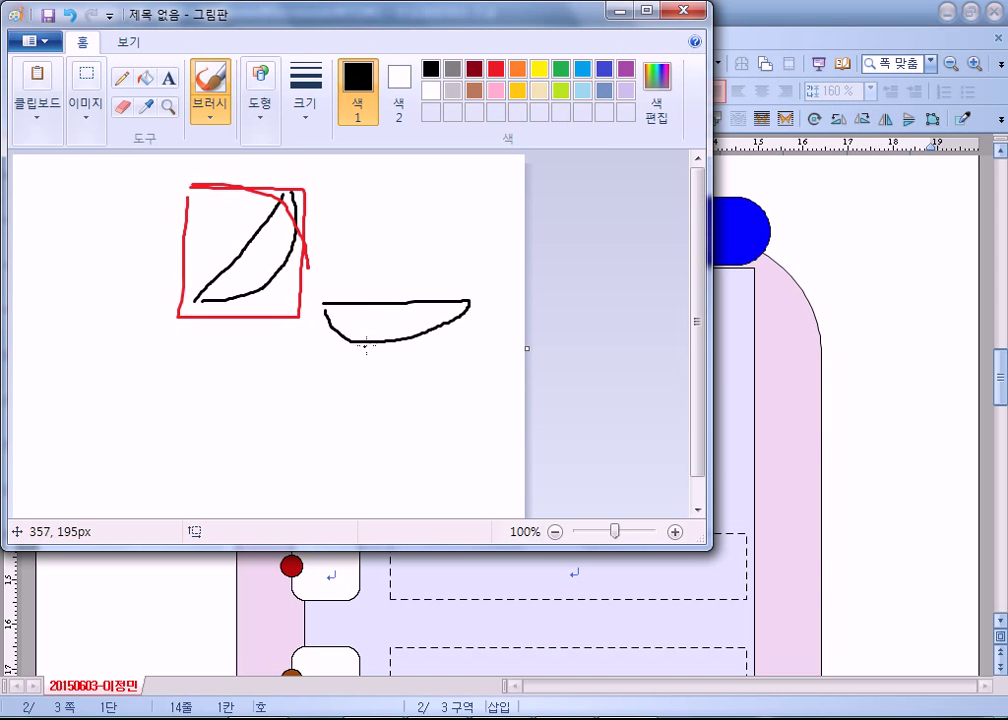
click(728, 372)
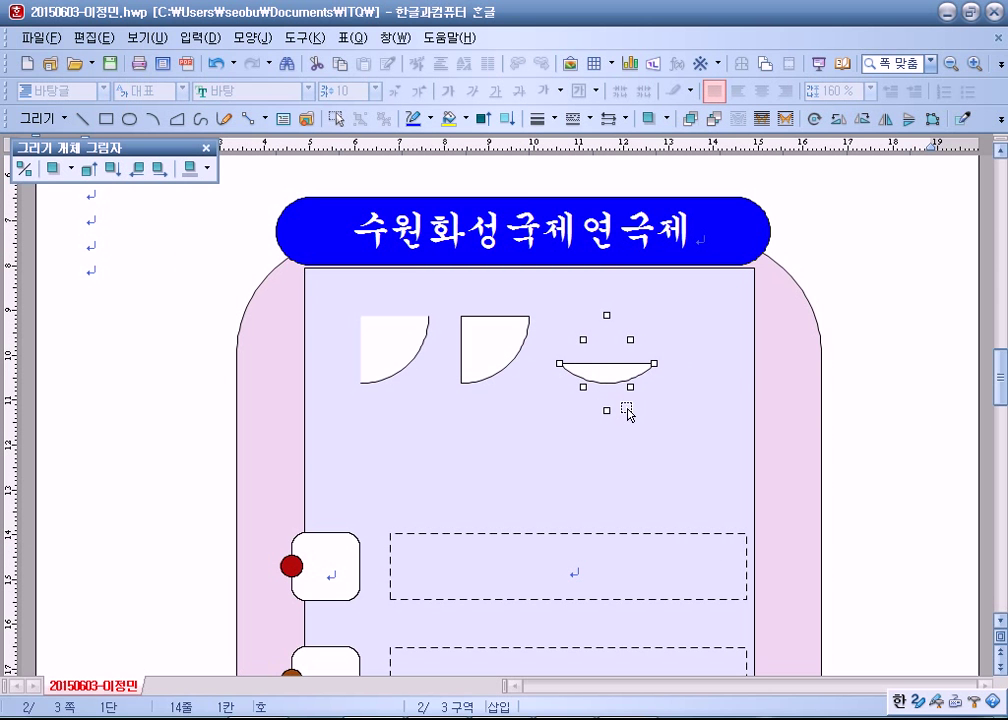
key(alt+Tab)
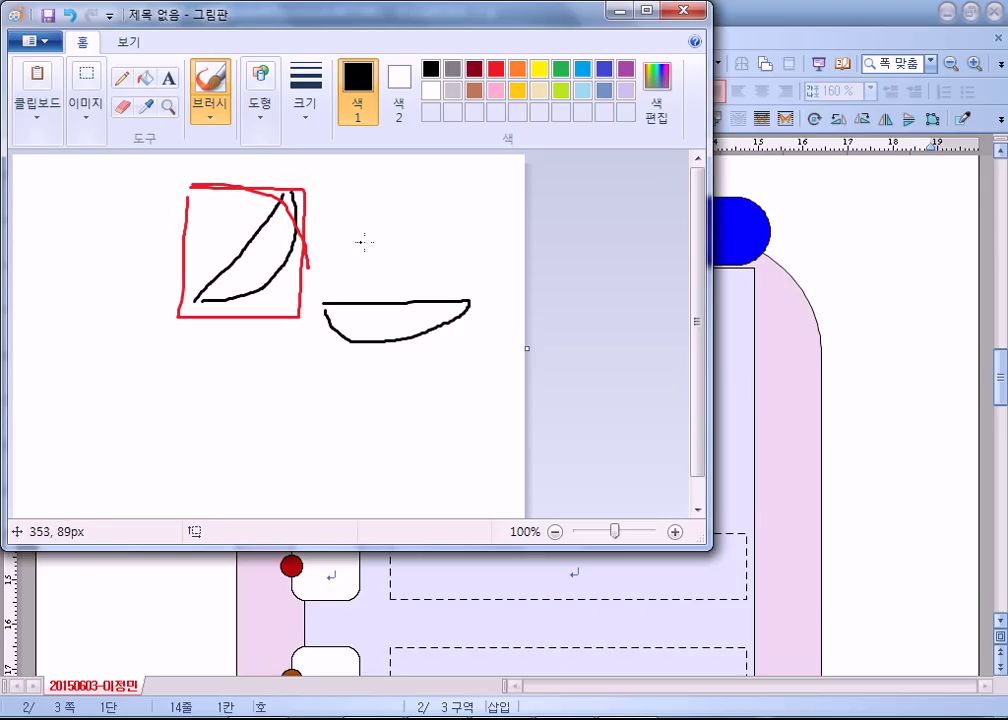
click(495, 68)
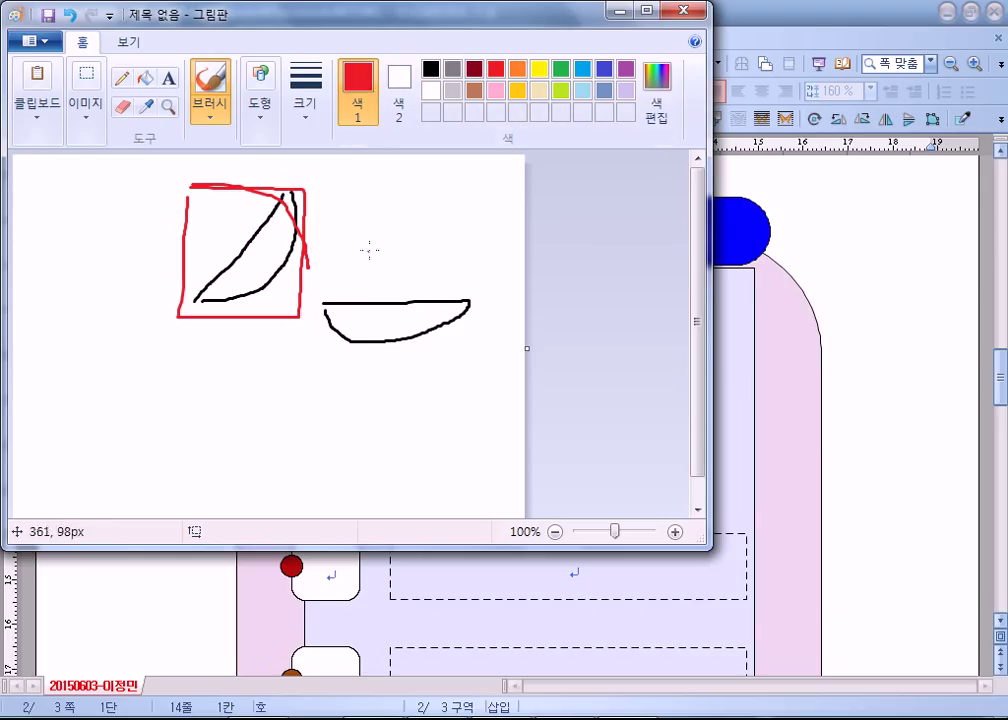
mouse_move(389, 240)
mouse_down()
mouse_move(318, 306)
mouse_move(398, 378)
mouse_up()
mouse_move(404, 245)
mouse_down()
mouse_move(487, 315)
mouse_move(403, 378)
mouse_up()
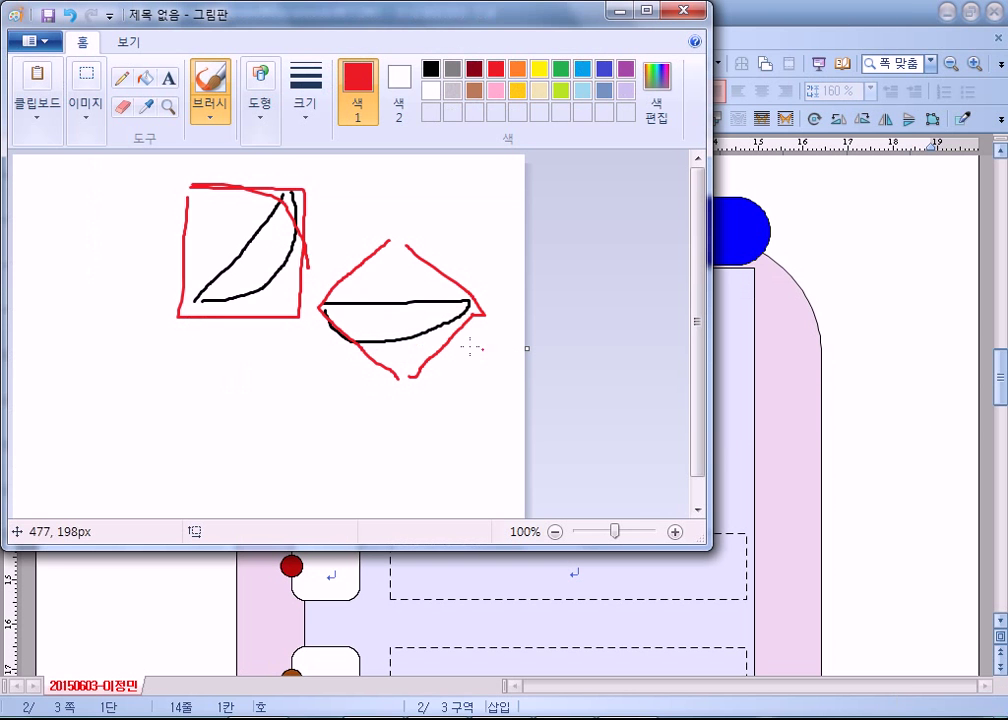
click(604, 68)
mouse_move(322, 231)
mouse_down()
mouse_move(315, 381)
mouse_move(380, 240)
mouse_move(499, 252)
mouse_move(490, 360)
mouse_move(417, 384)
mouse_move(322, 380)
mouse_up()
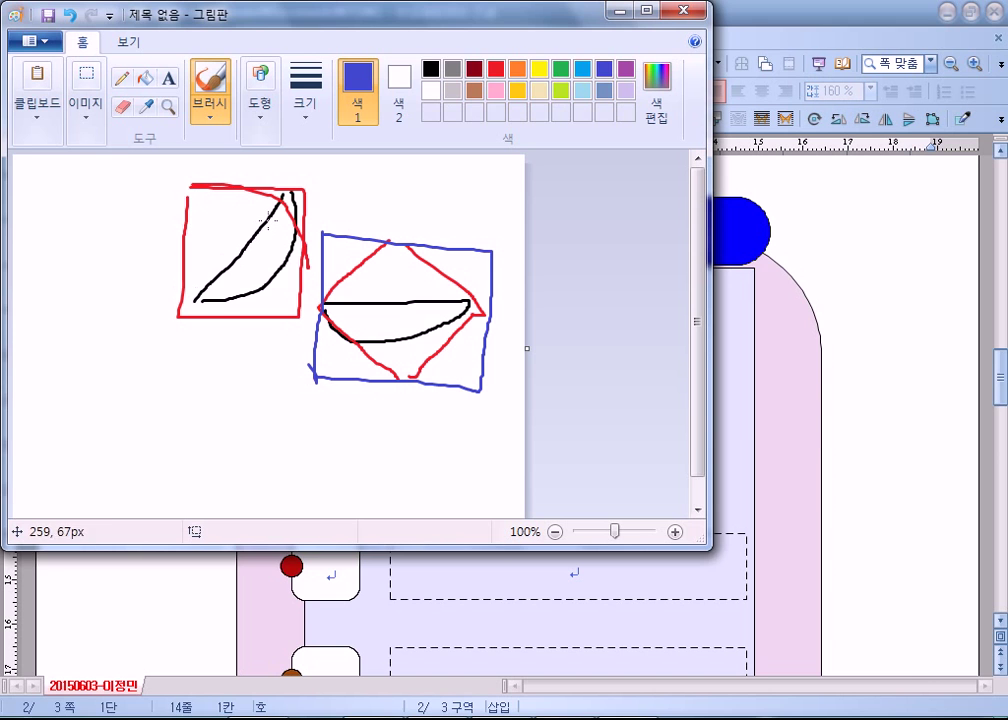
key(alt+Tab)
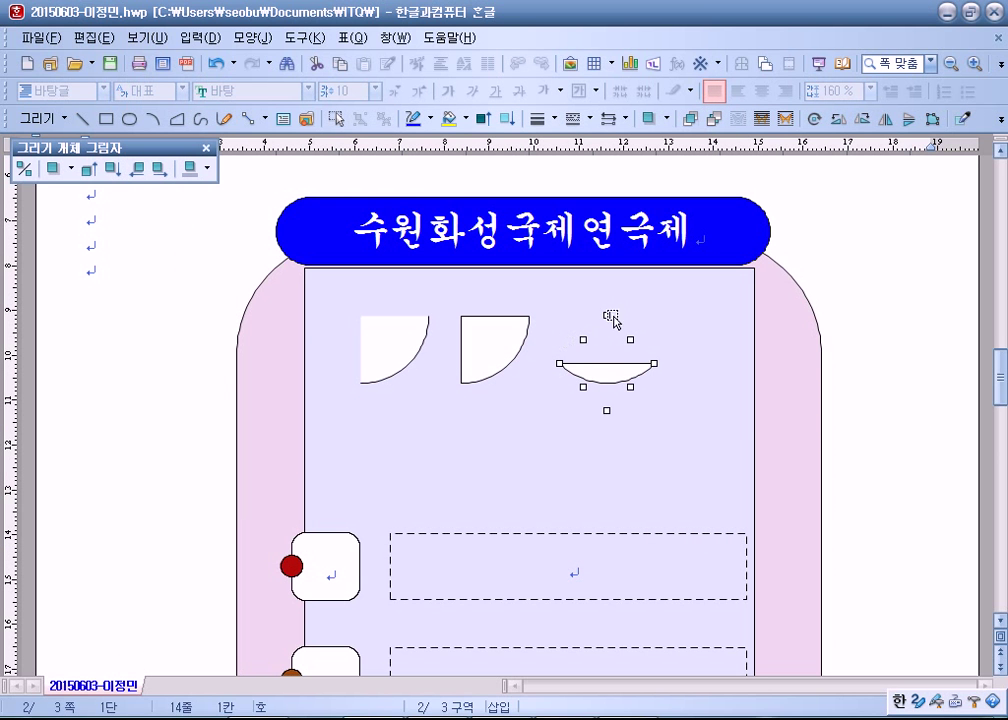
Draw a temporary rectangle around the flat bow shape, then undo it
click(862, 344)
click(336, 118)
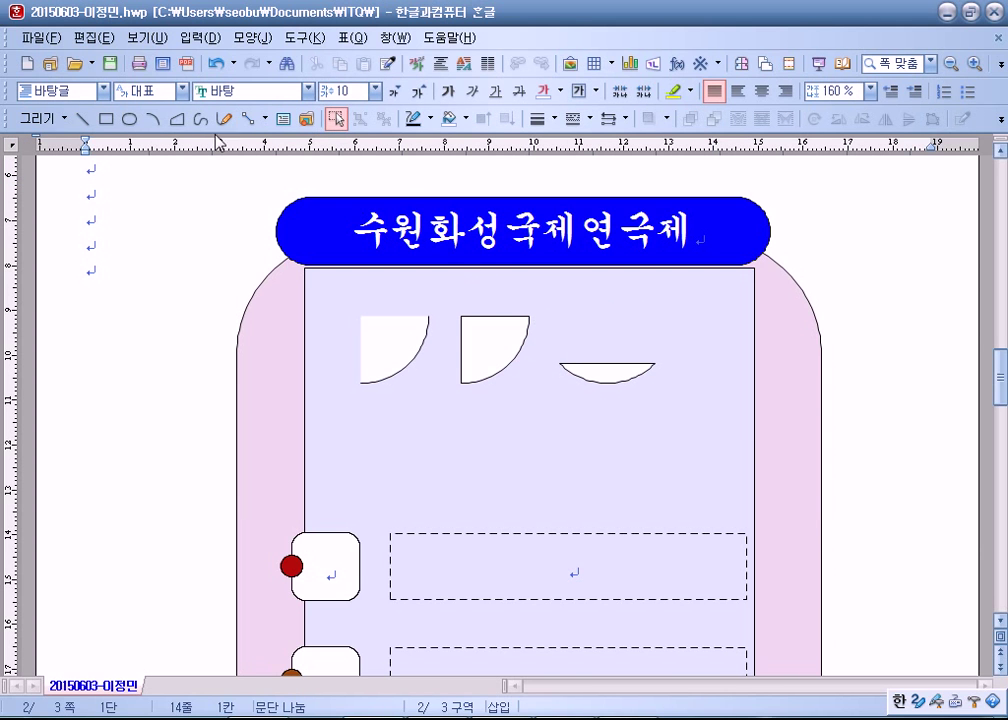
click(105, 118)
drag(552, 318, 660, 413)
key(Escape)
key(ctrl+z)
Resize the small arc shape to 15 × 15 mm
click(627, 378)
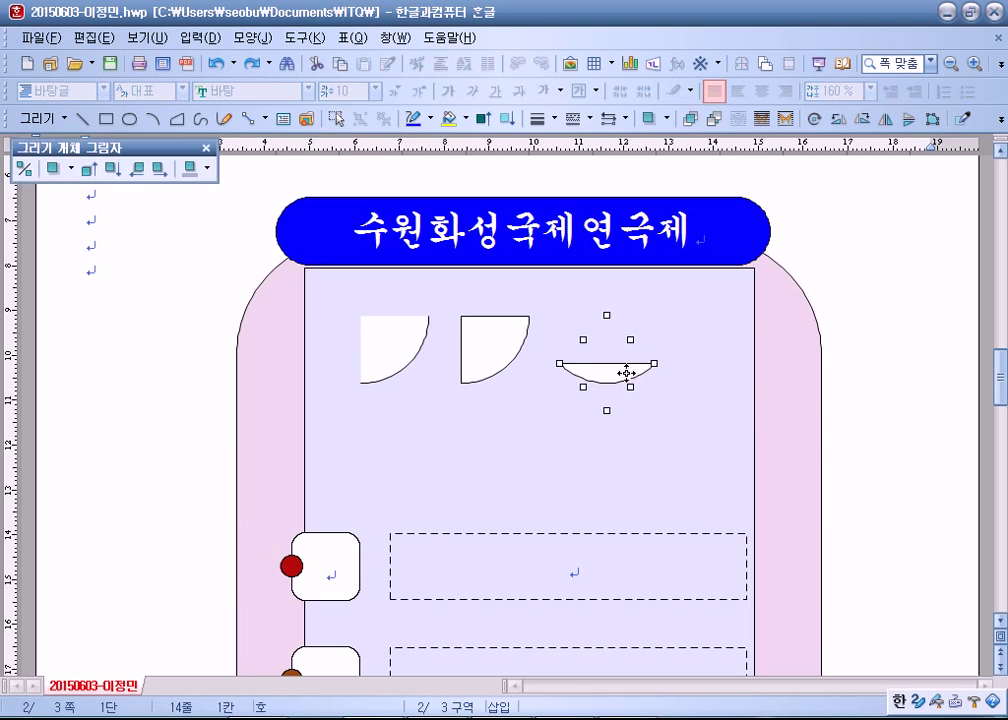
double_click(627, 378)
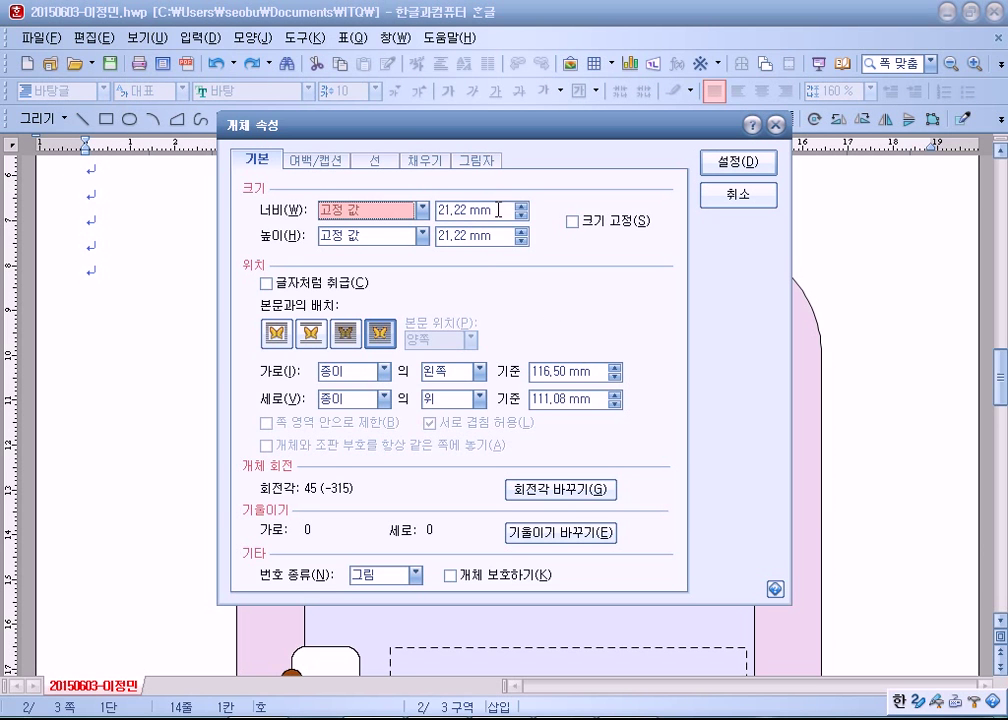
key(Tab)
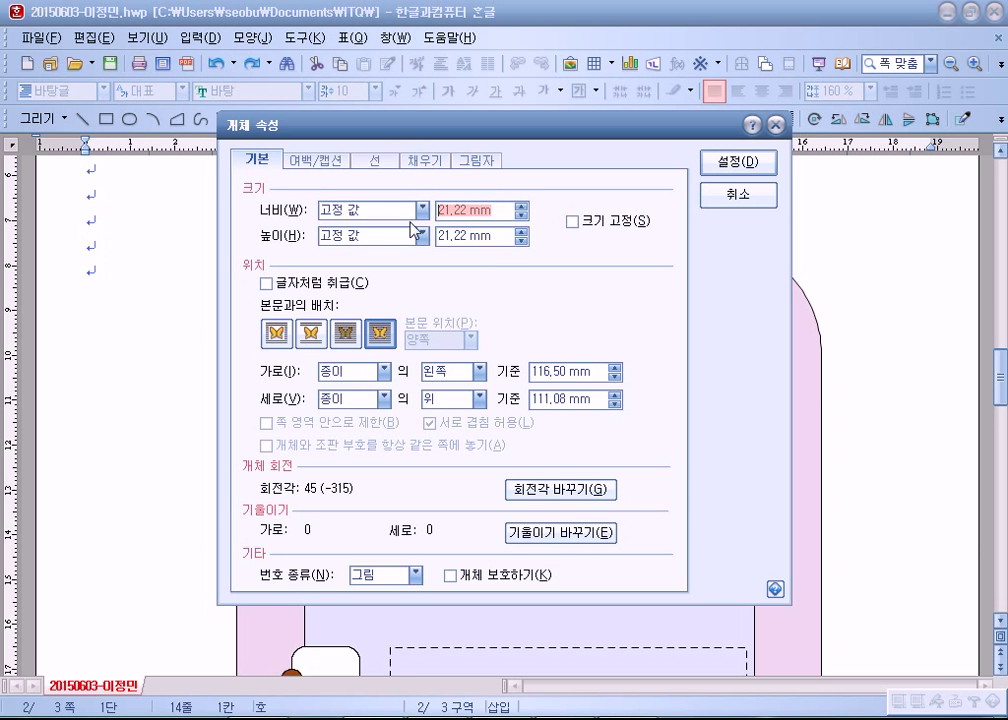
text(15)
key(Tab)
key(Tab)
text(15)
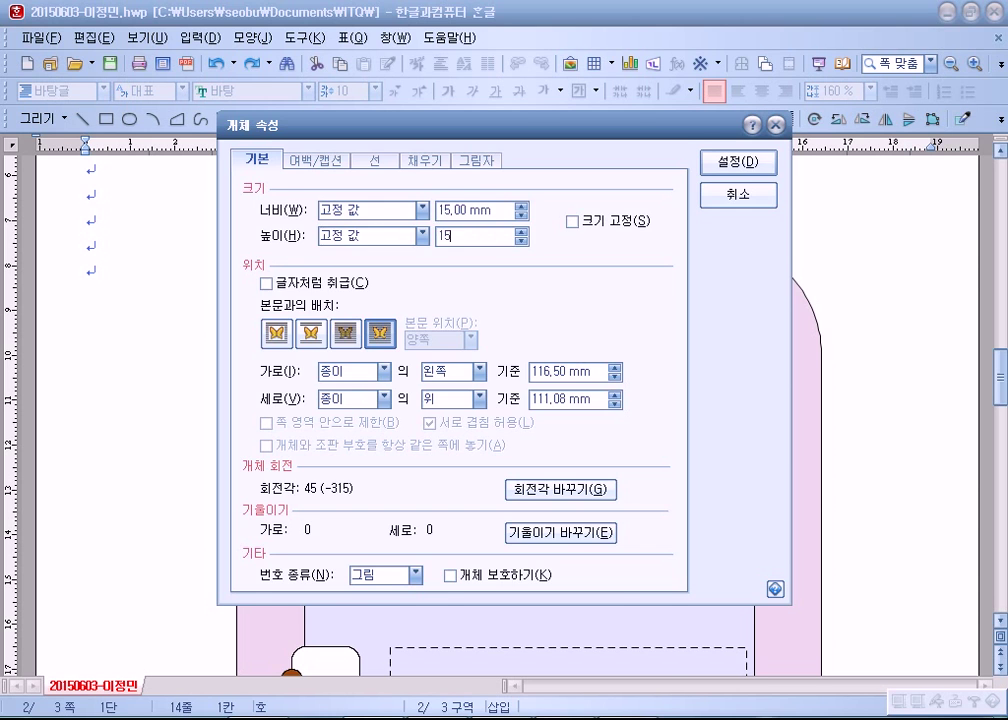
key(Return)
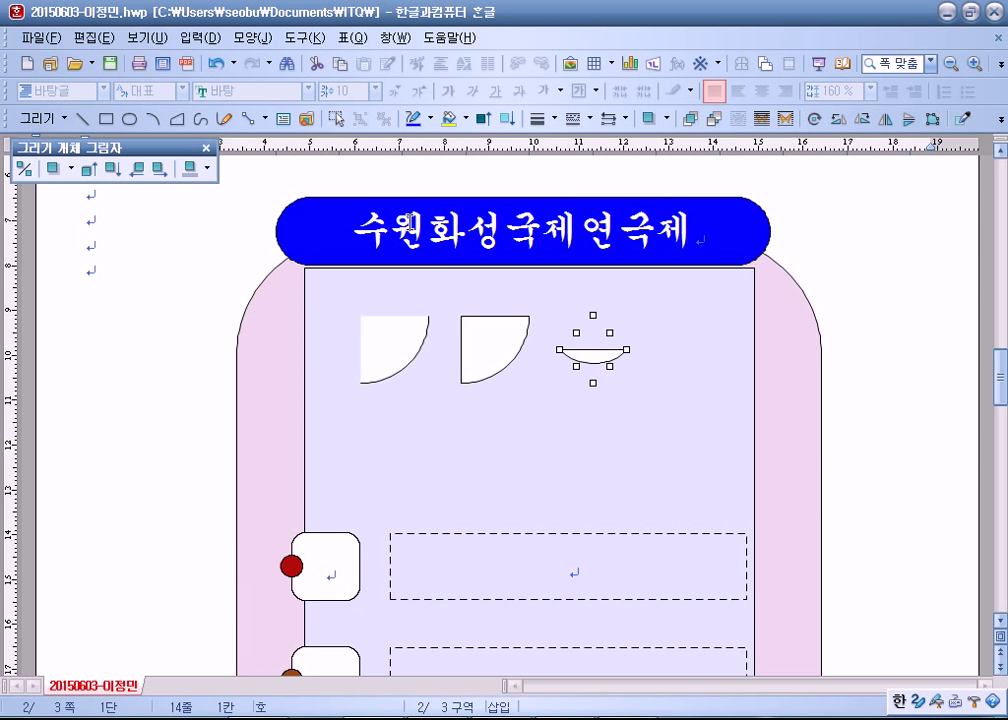
Copy the quarter-circle to the right of the arc and reshape the copy into a bow (활 모양)
click(497, 346)
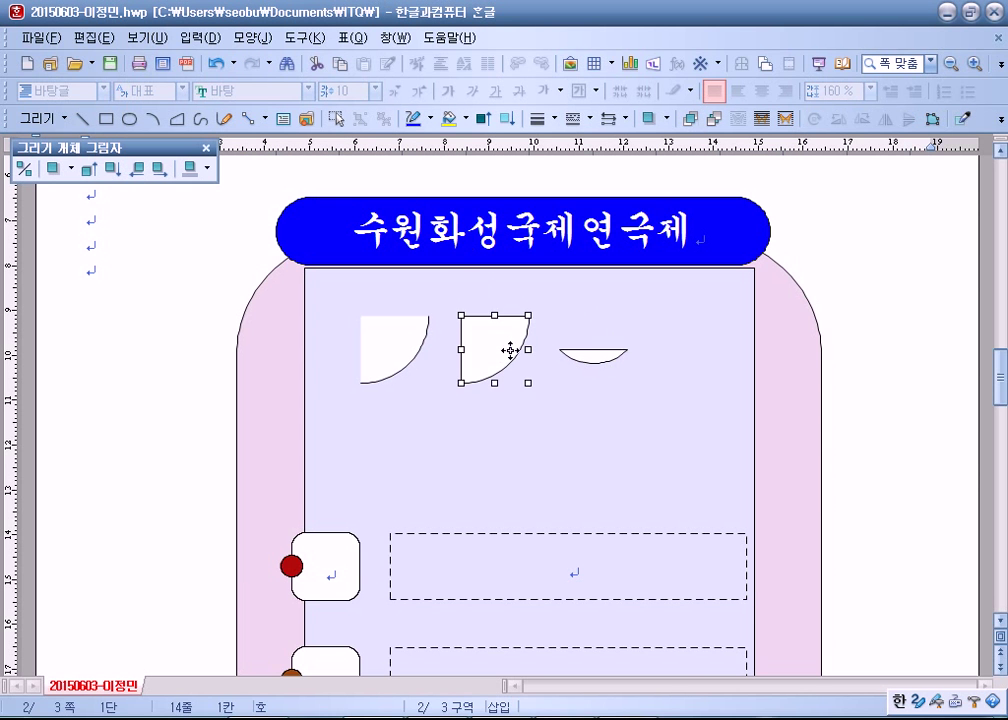
drag(513, 357, 698, 358)
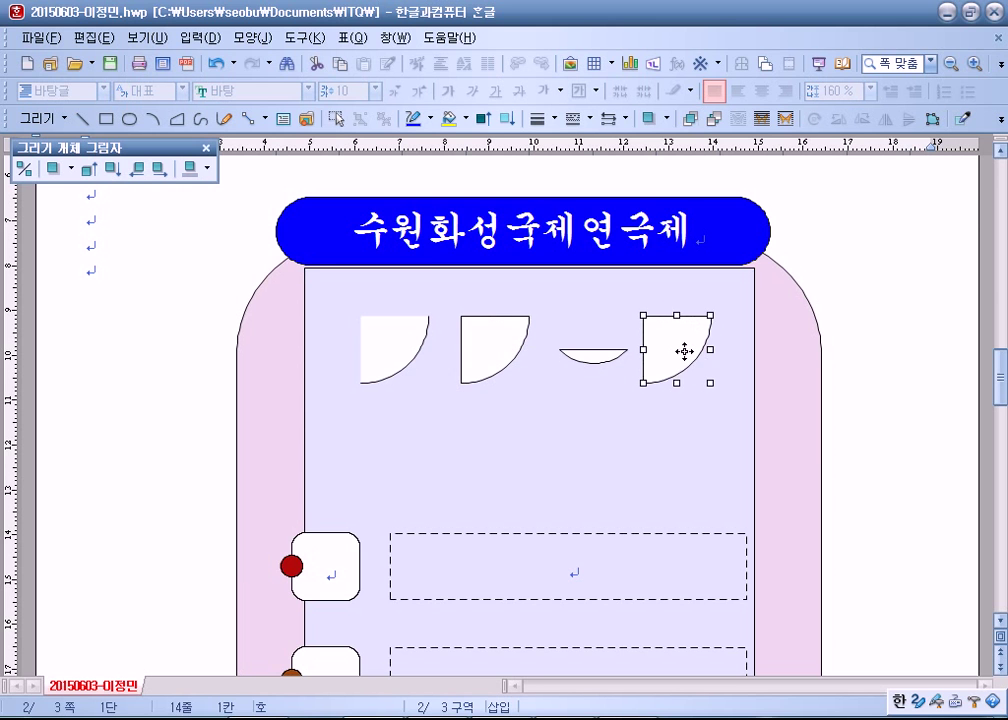
double_click(682, 351)
click(375, 160)
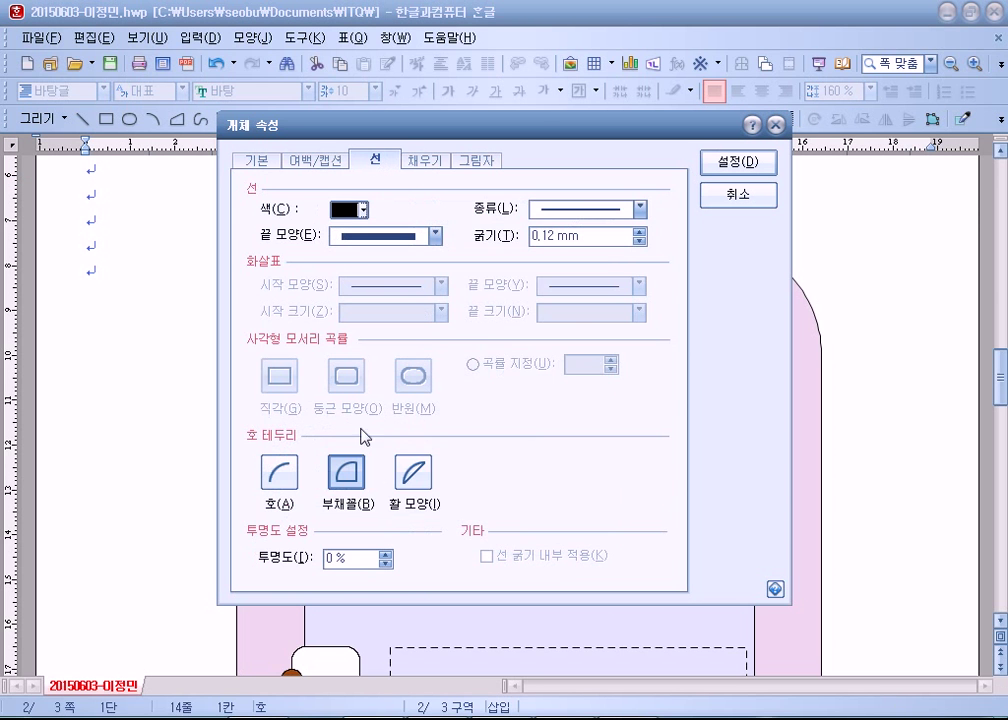
click(412, 484)
click(736, 163)
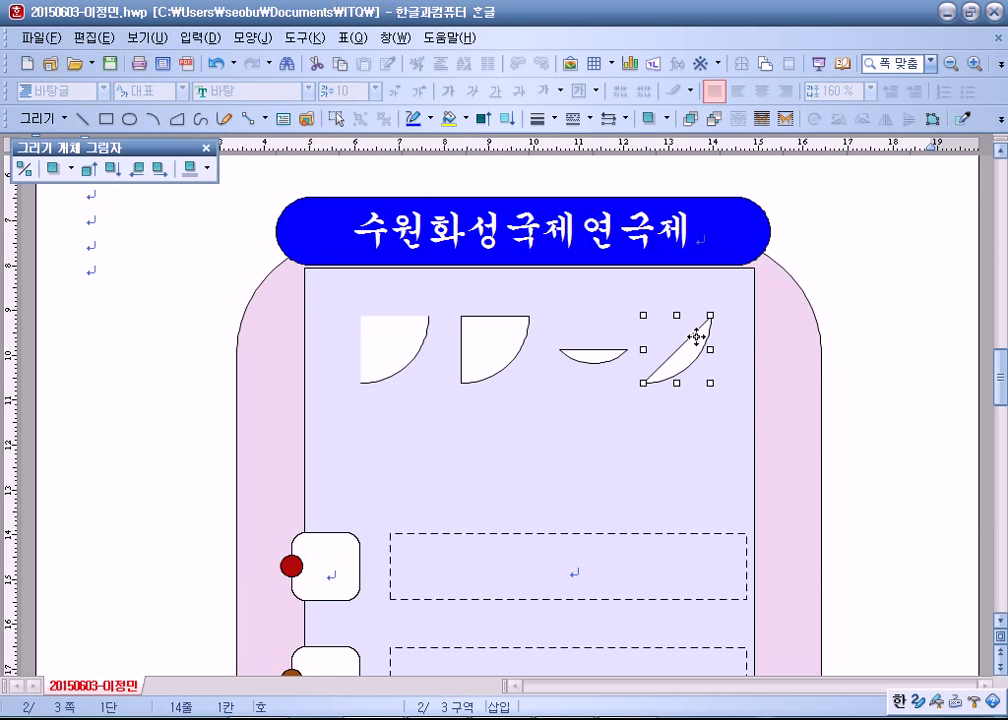
click(605, 356)
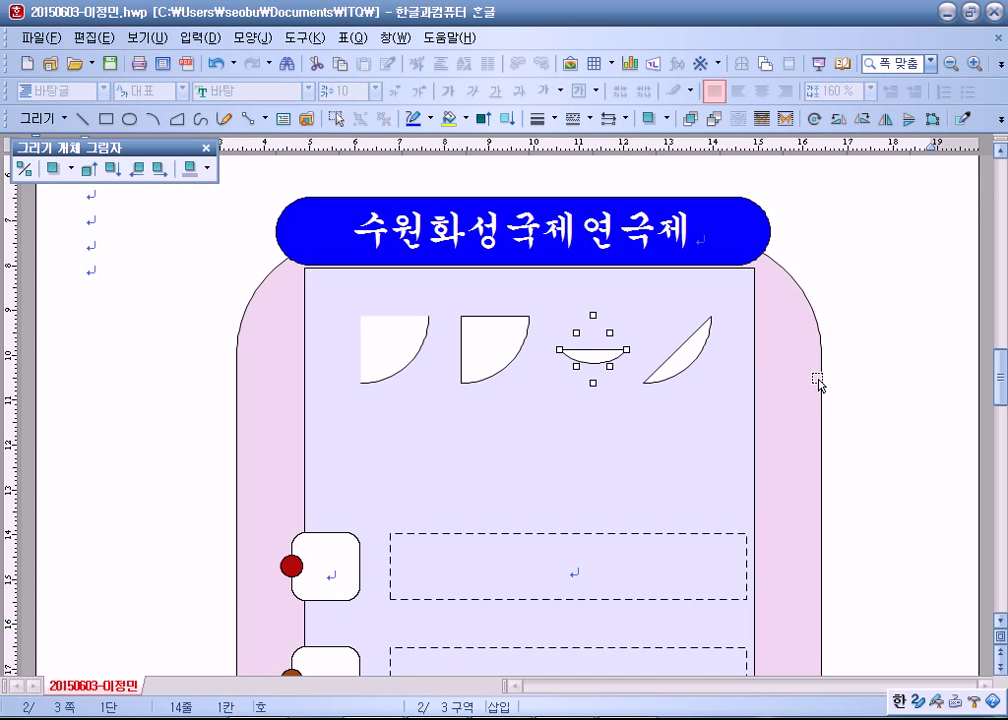
double_click(691, 372)
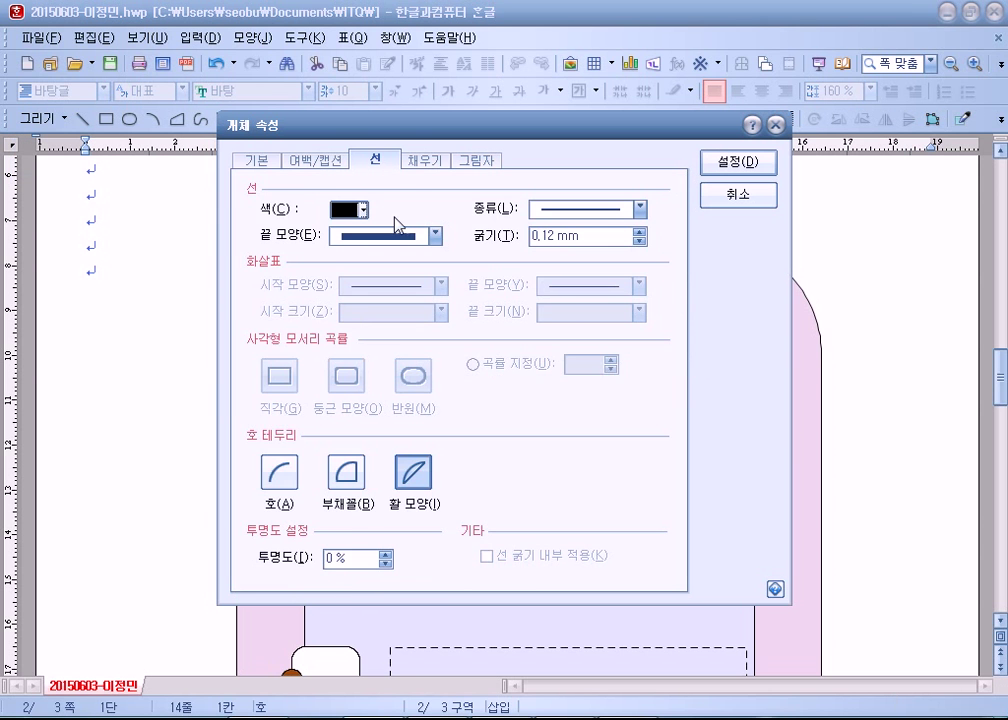
On the right bow shape's 기본 tab, toggle 크기 고정 repeatedly, leaving it unchecked
click(259, 161)
click(594, 230)
click(594, 228)
click(590, 219)
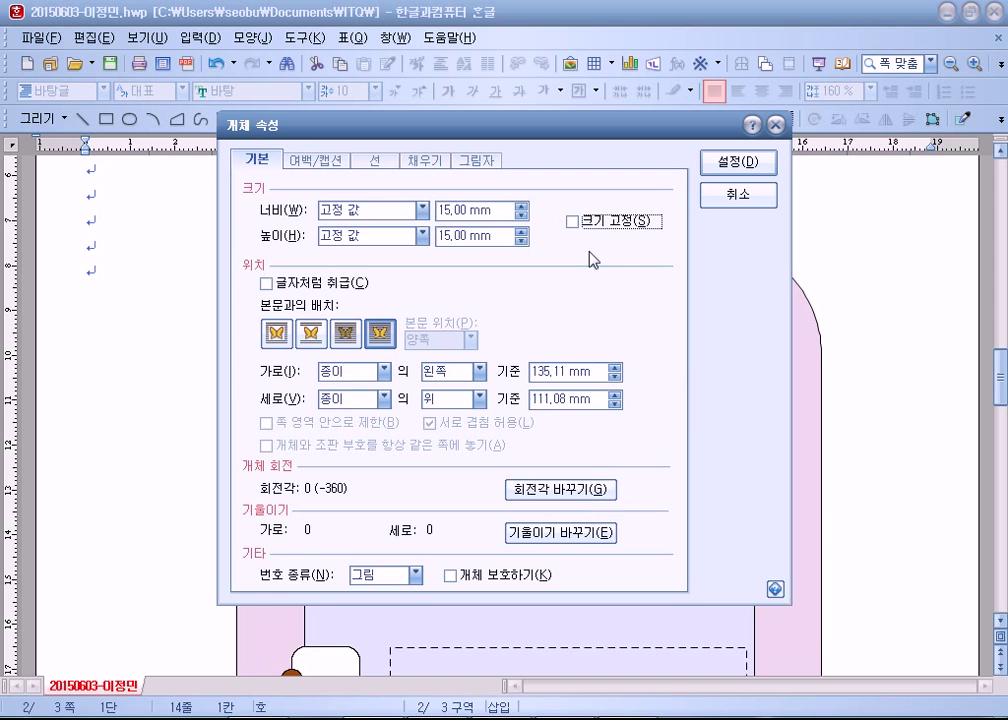
click(584, 220)
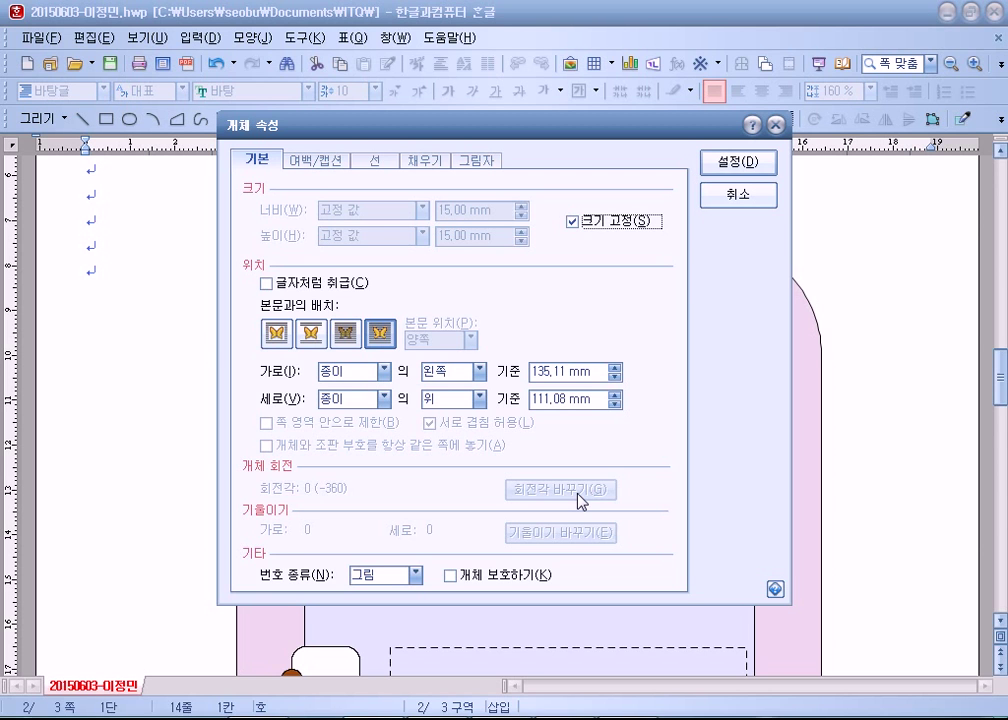
click(621, 224)
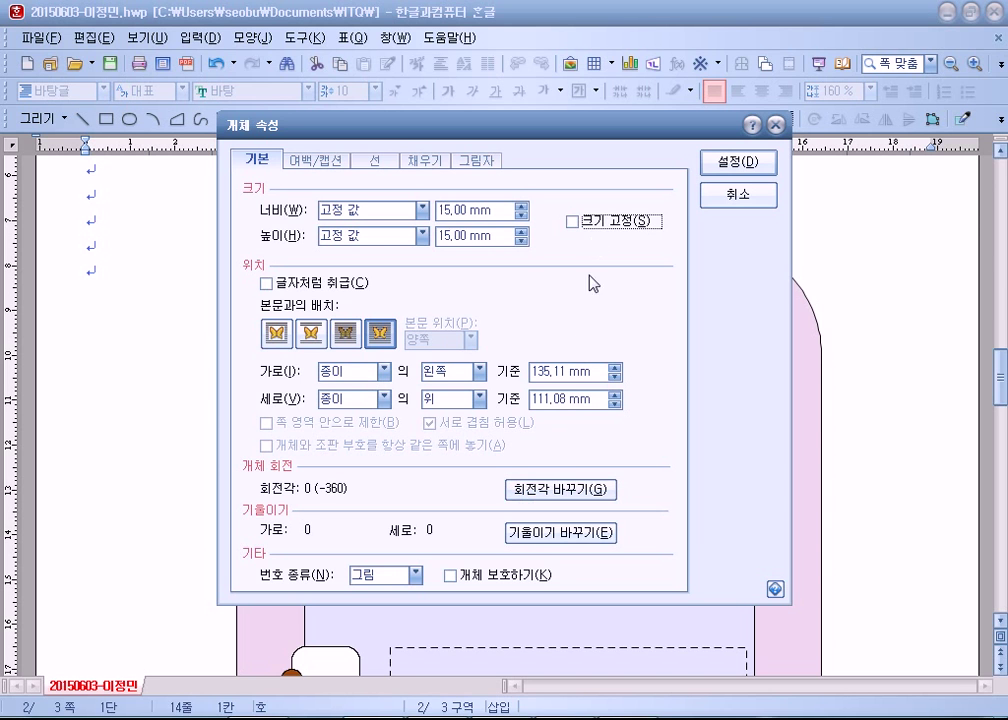
click(594, 229)
click(594, 229)
Rotate the right bow shape to 90°, then change the rotation to 45°
click(553, 492)
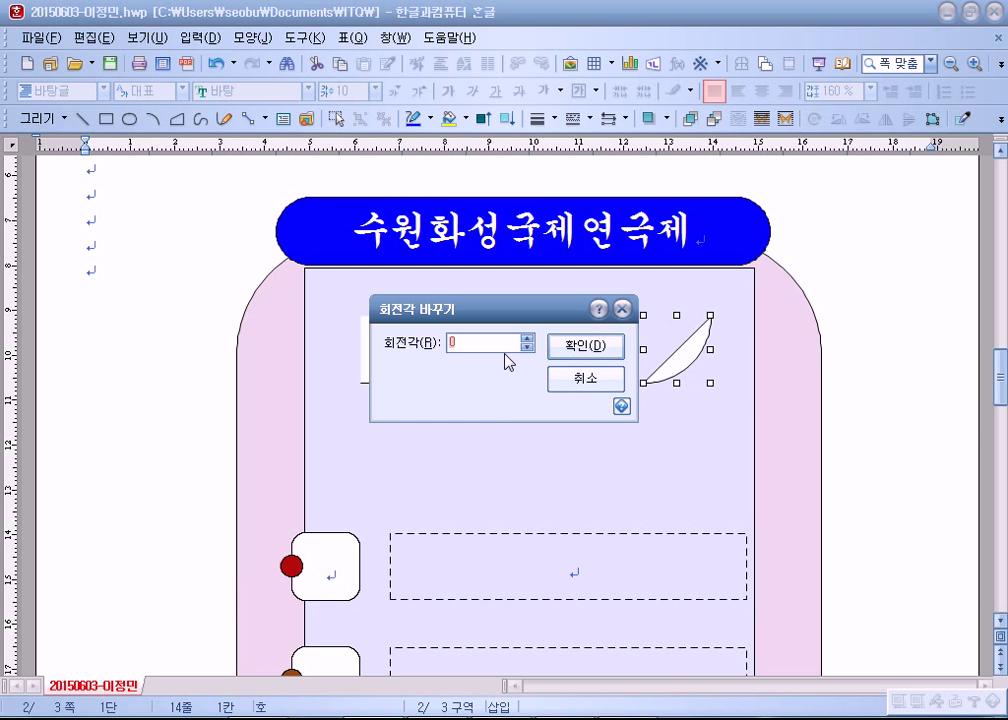
text(90)
click(592, 347)
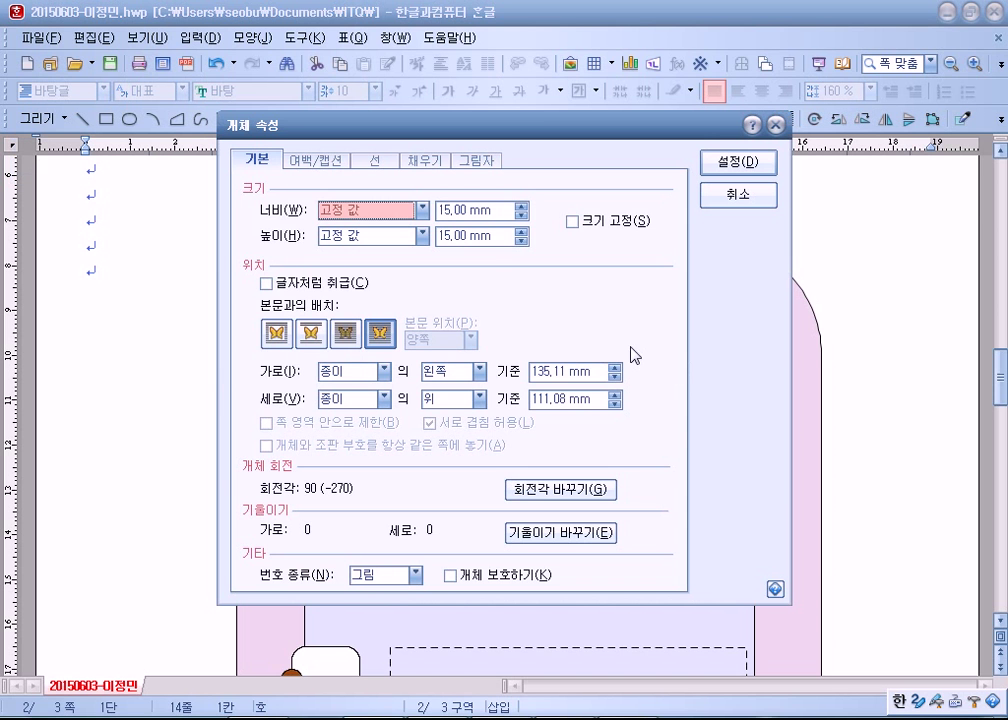
double_click(666, 372)
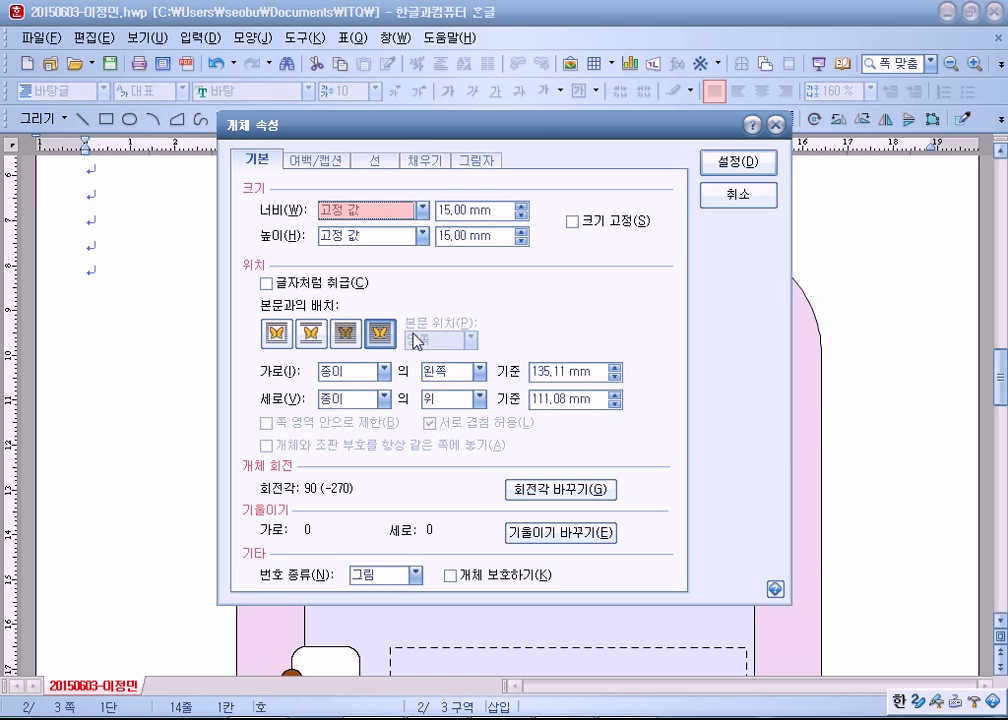
click(560, 489)
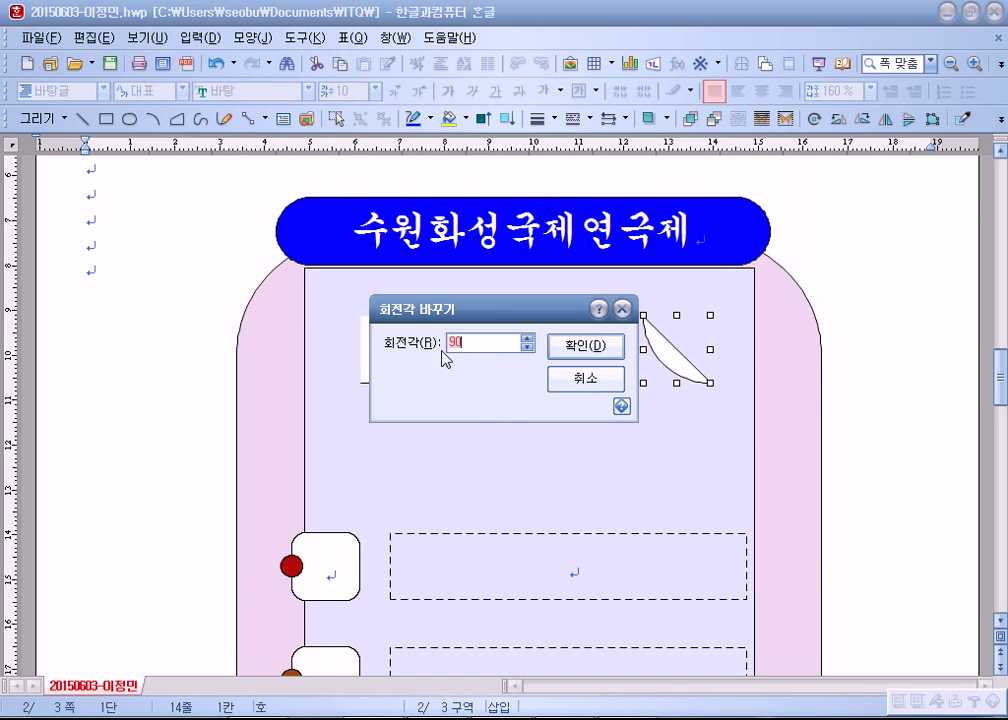
text(45)
key(Return)
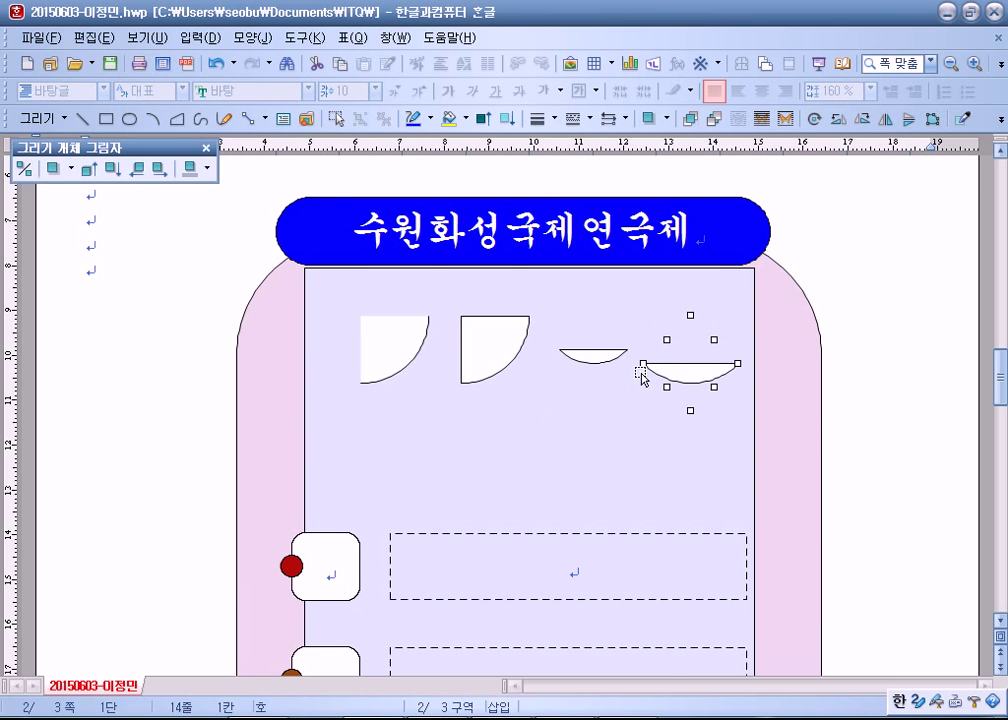
Set the rotated bow shape's width and height to 15 mm
double_click(703, 386)
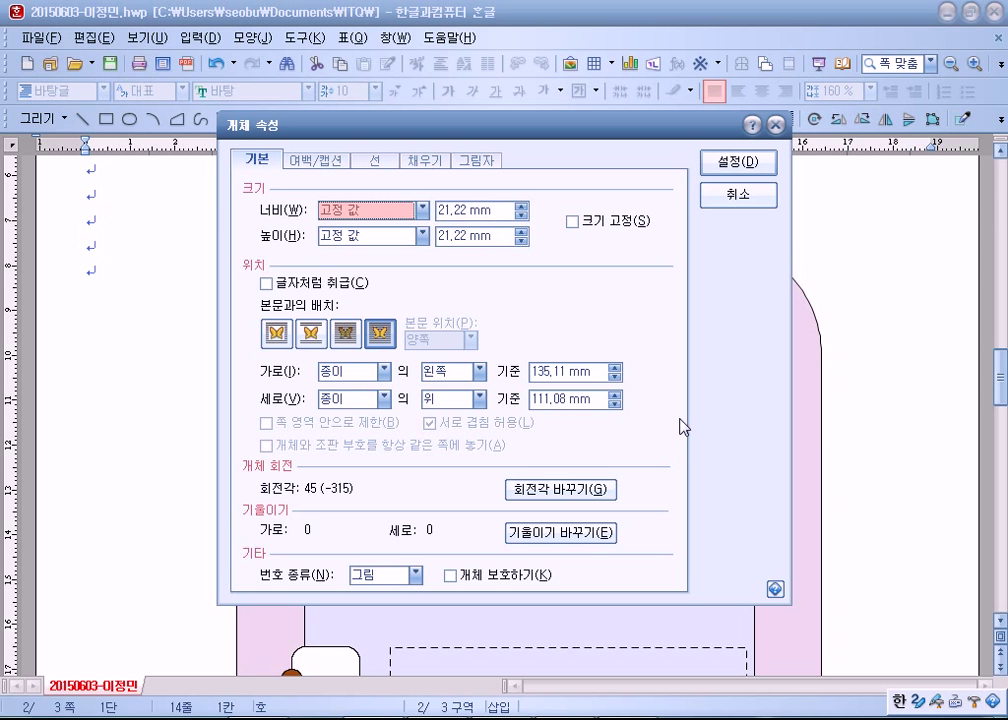
click(511, 211)
text(15)
click(495, 235)
text(15)
click(737, 162)
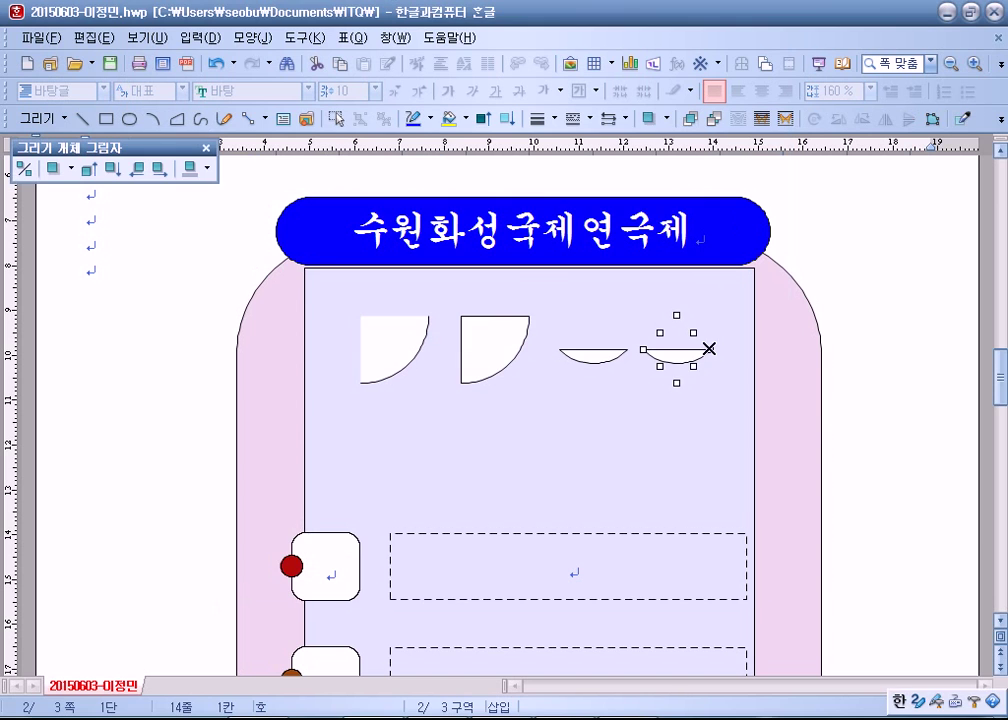
Save the document and select the left quarter-circle
key(alt+s)
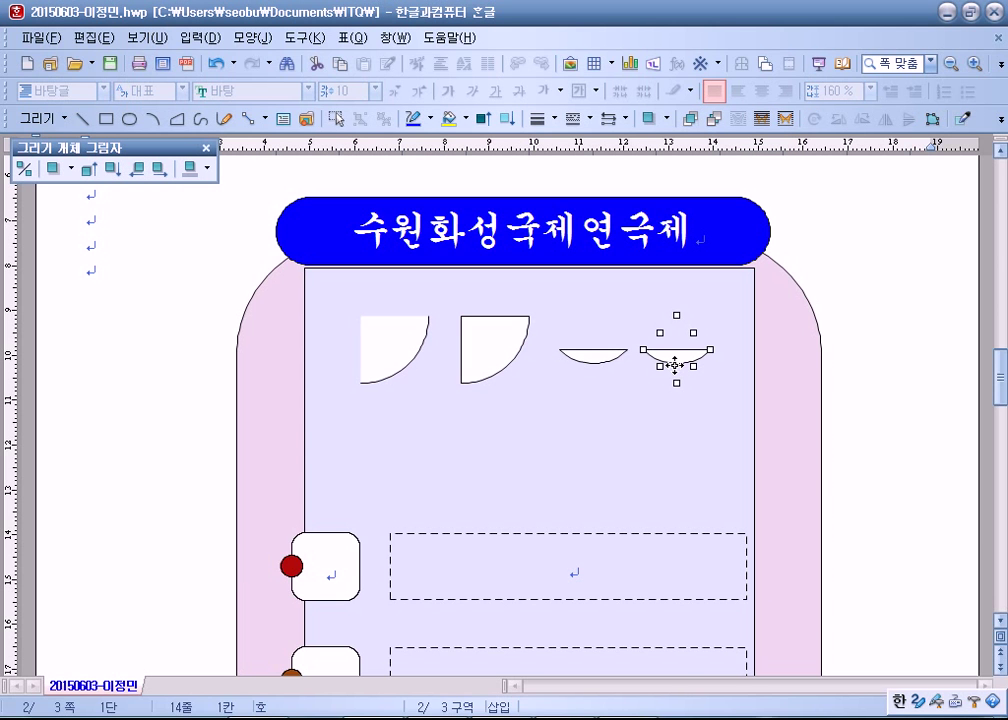
drag(675, 365, 607, 390)
drag(396, 333, 515, 340)
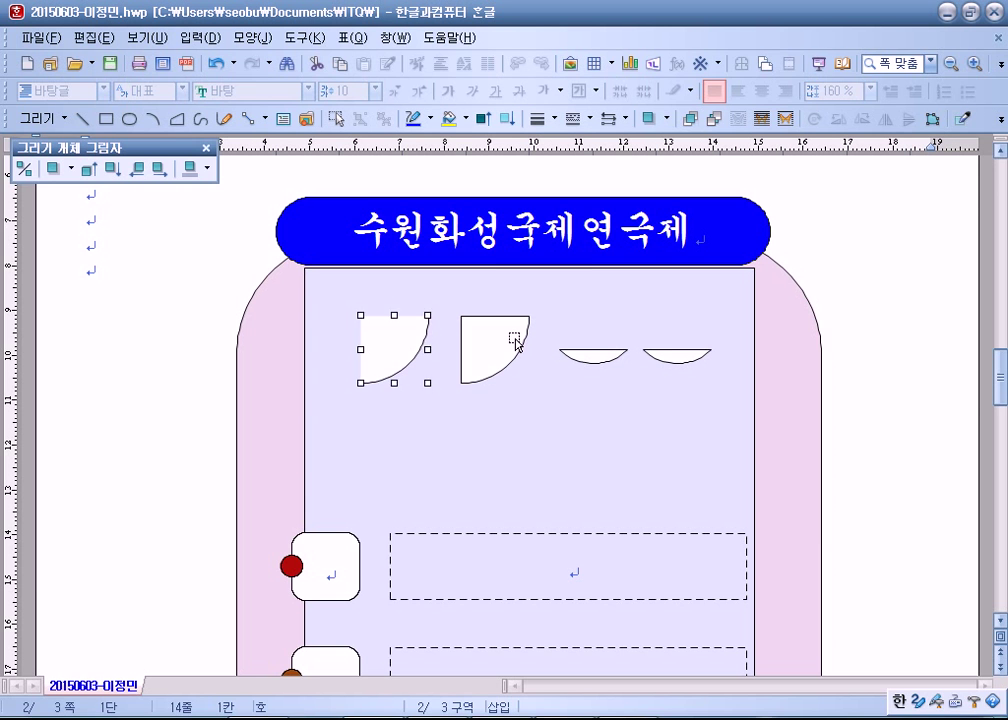
Delete the four practice arc shapes one by one
key(Delete)
click(515, 341)
key(Delete)
click(596, 350)
key(Delete)
click(675, 353)
key(Delete)
Insert a bookmark named 연극 before the 수원화성국제연극제 title on page 3
scroll(278, 382, down, 3)
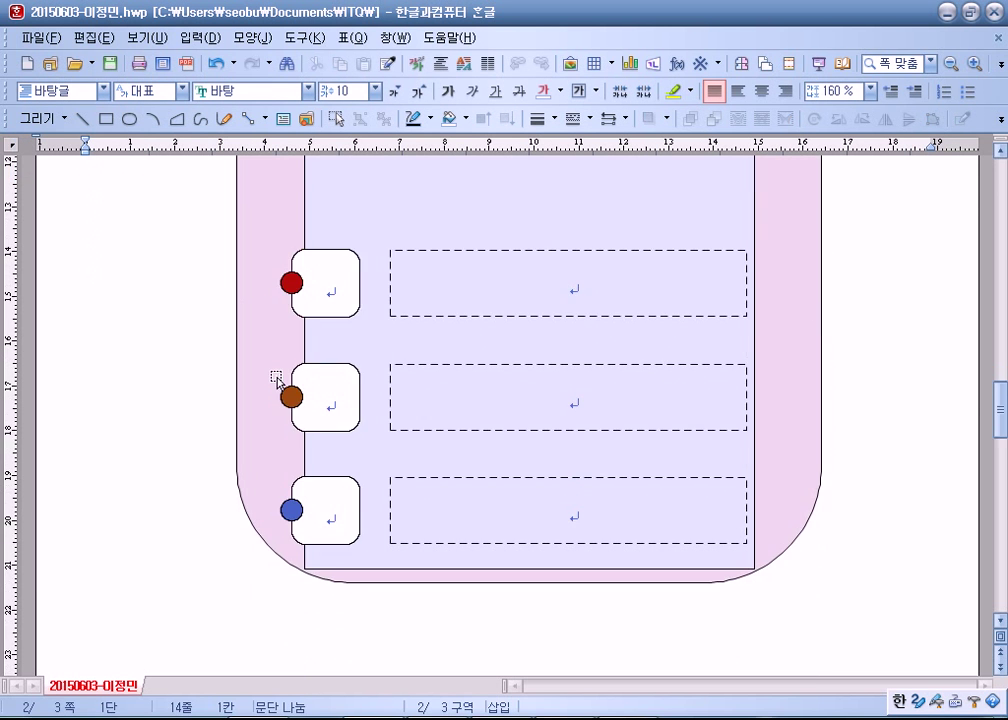
scroll(278, 382, down, 10)
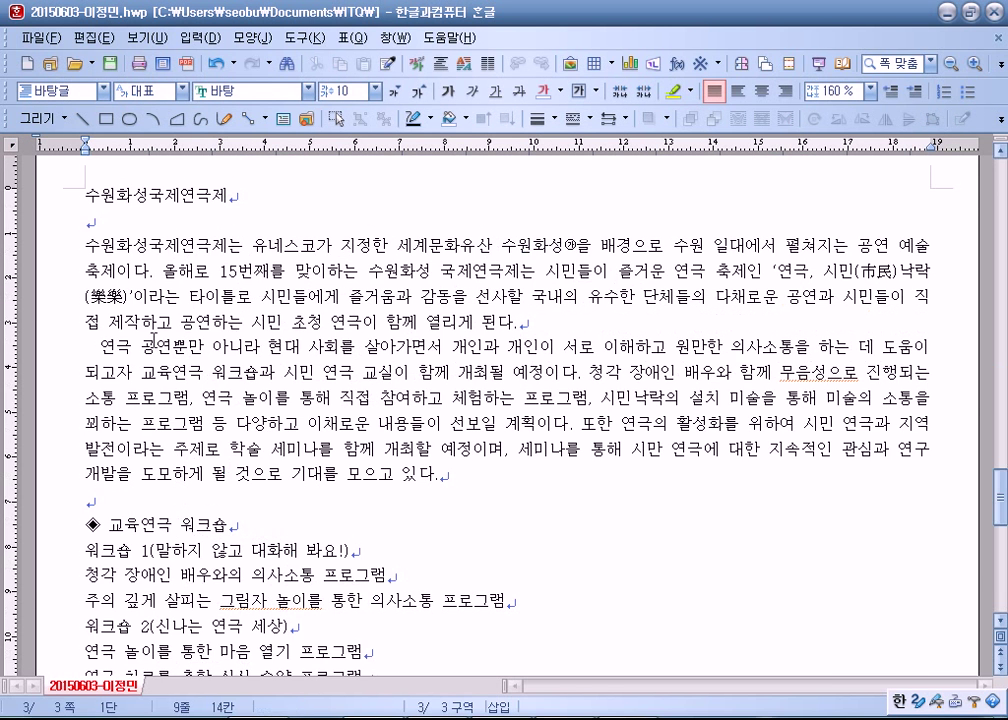
click(68, 197)
click(115, 200)
scroll(108, 200, up, 1)
click(87, 210)
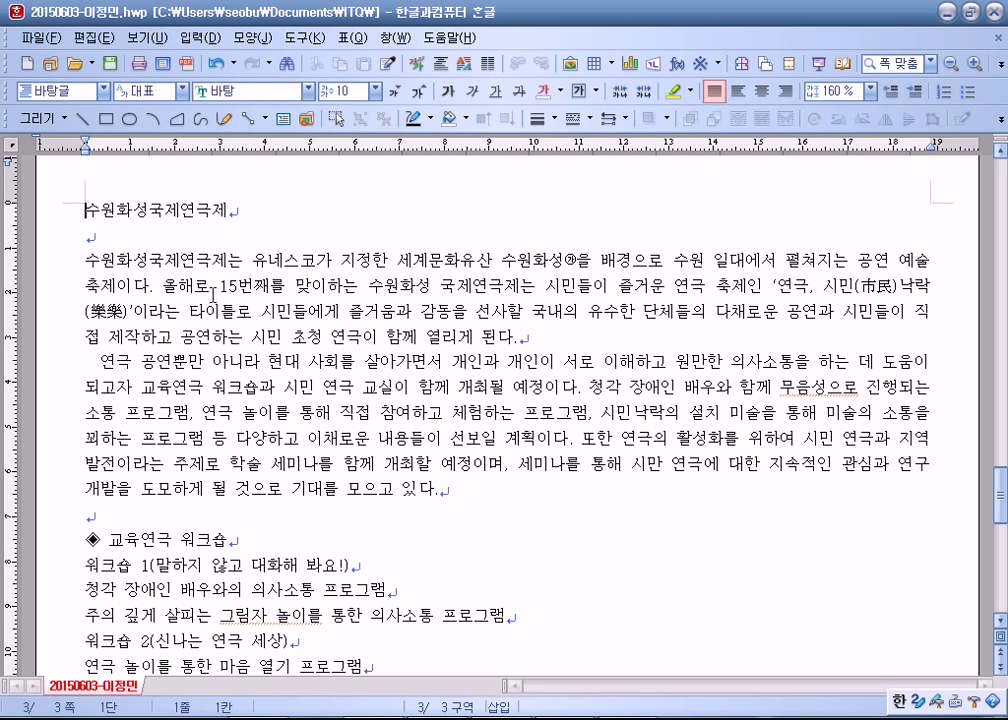
click(199, 37)
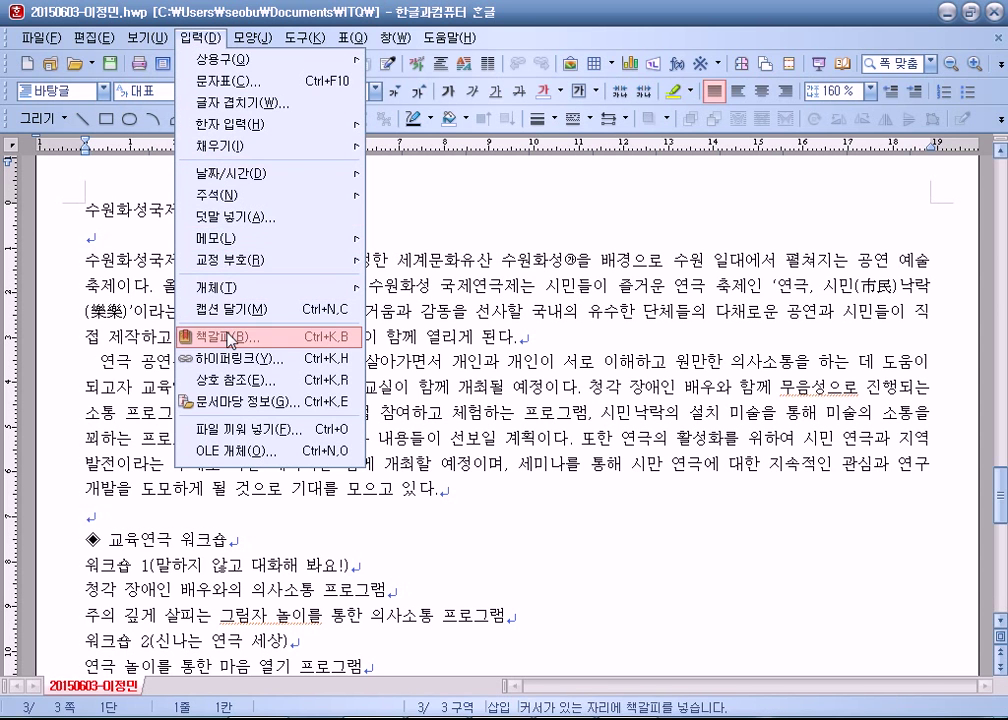
click(232, 337)
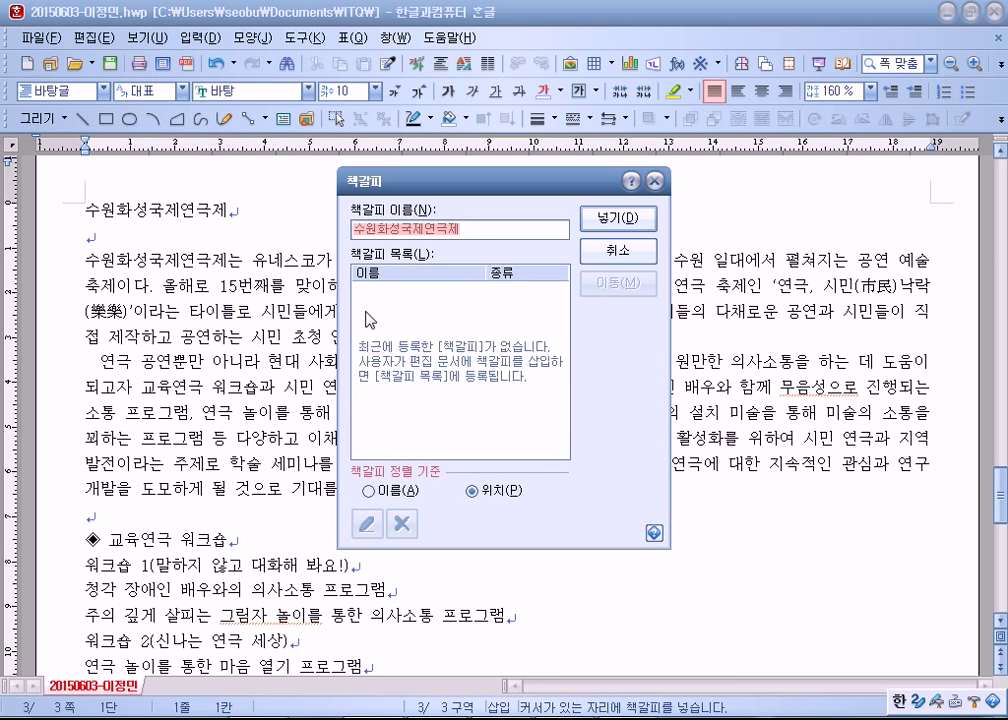
text(연극)
key(Return)
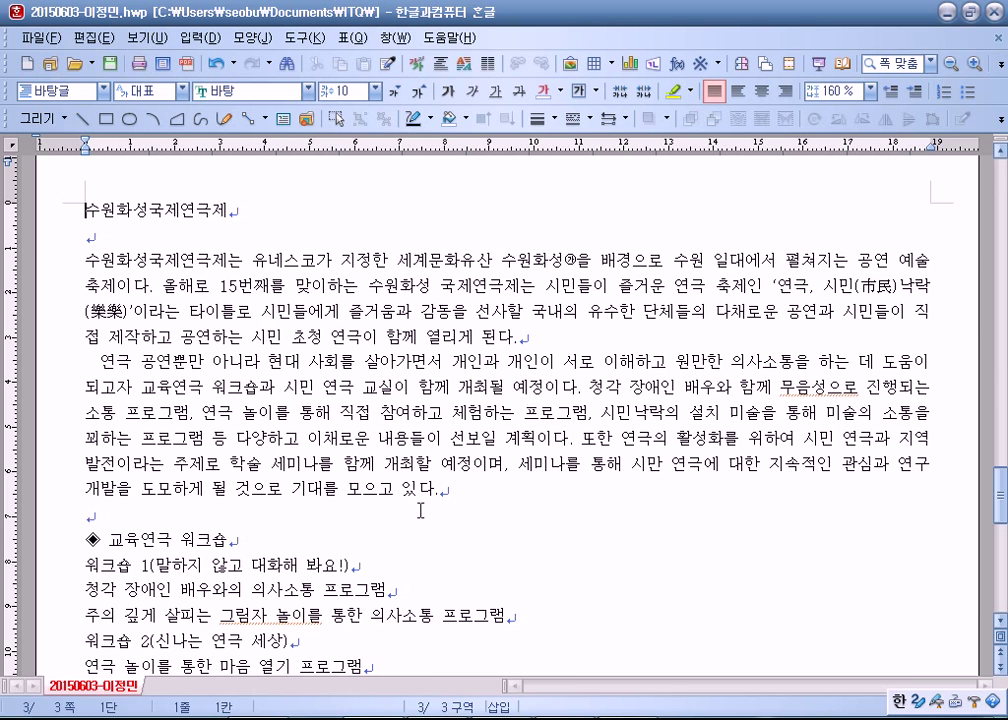
scroll(420, 510, up, 10)
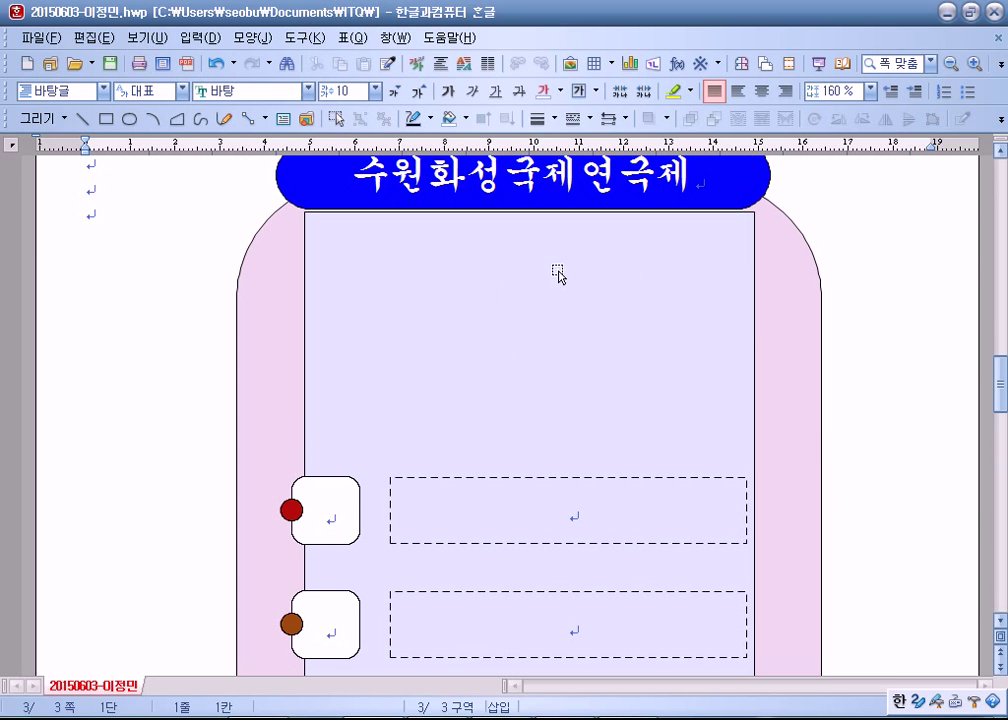
Insert the 로고1.jpg logo picture and place it in front of the text
click(89, 214)
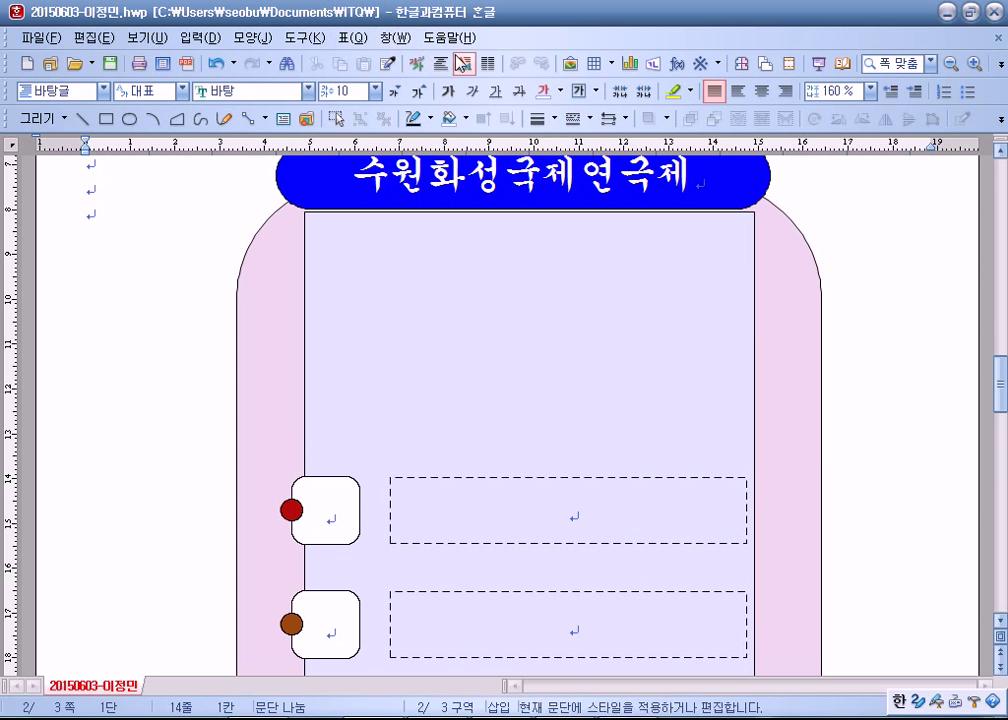
click(571, 64)
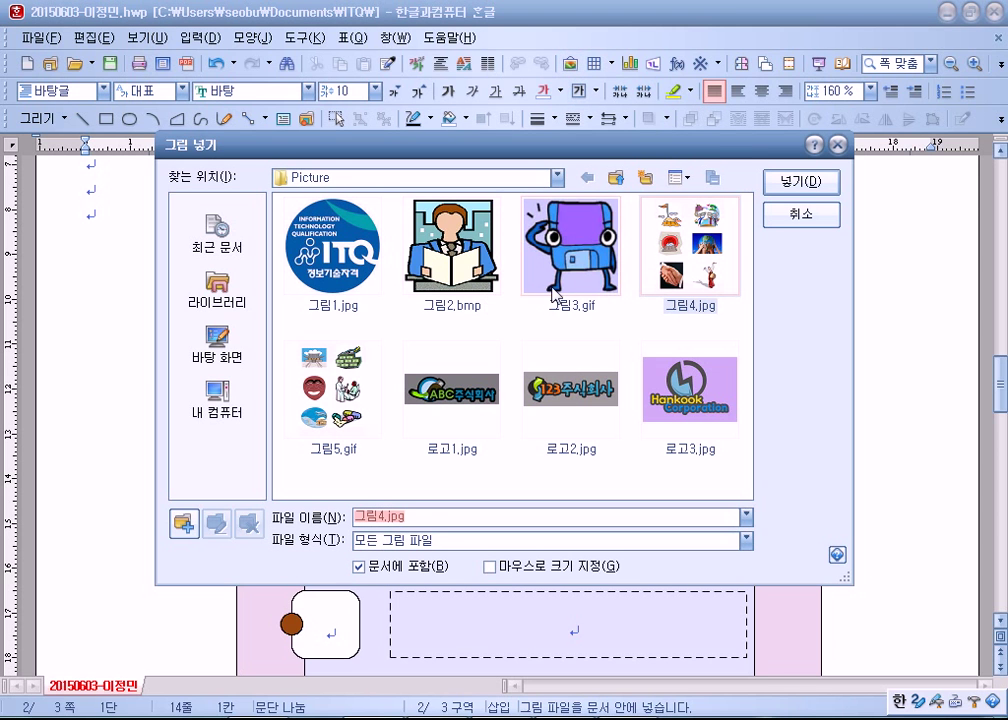
double_click(460, 410)
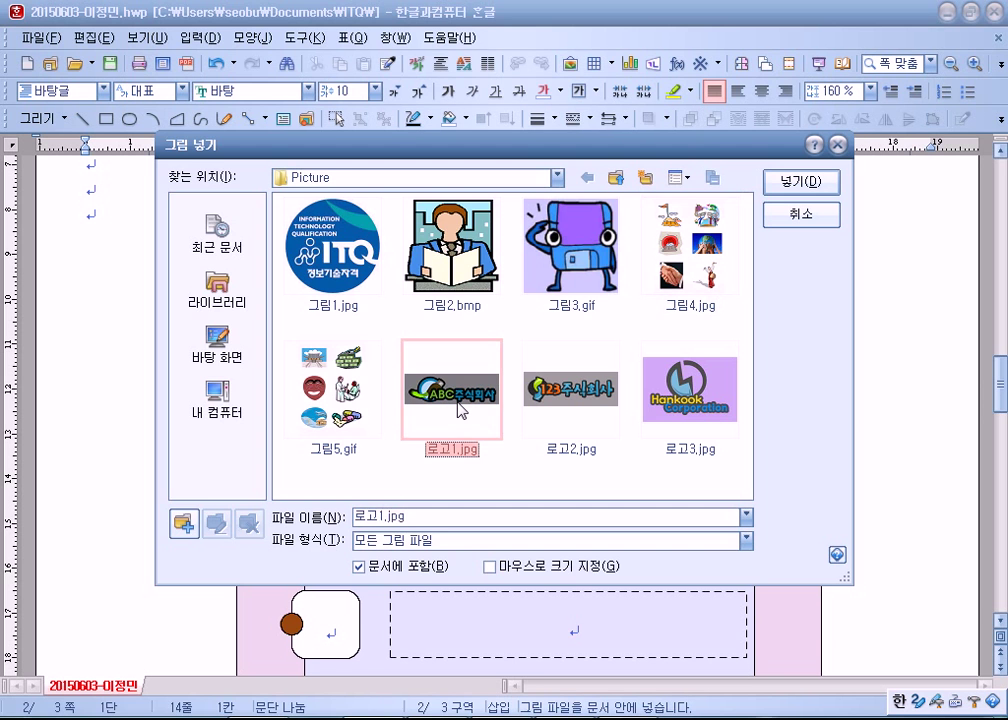
right_click(196, 289)
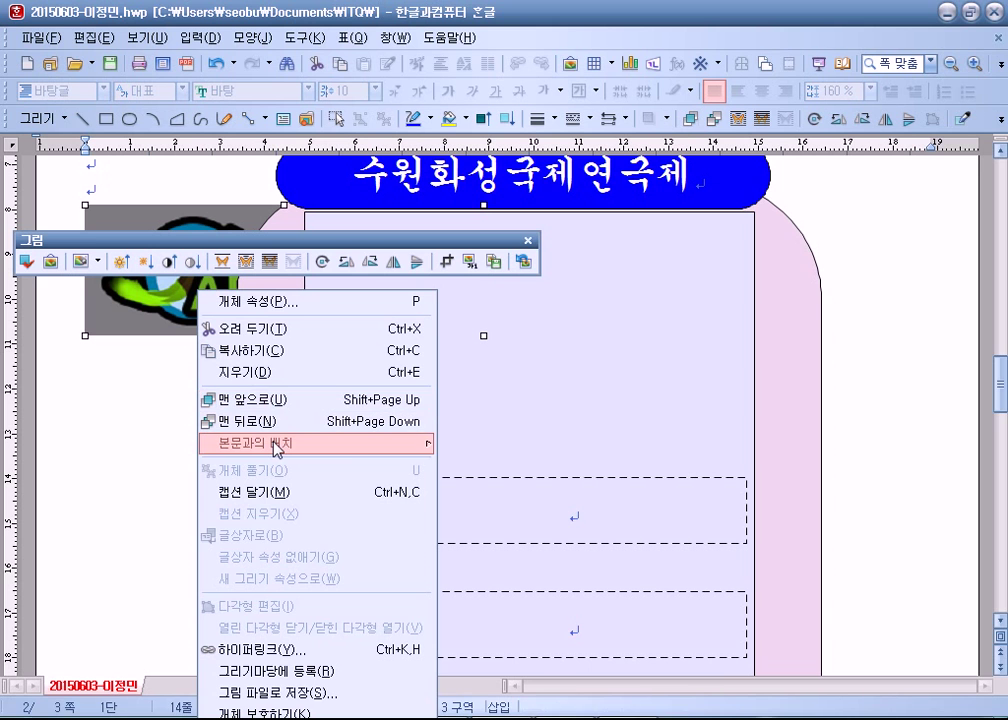
mouse_move(272, 443)
click(475, 467)
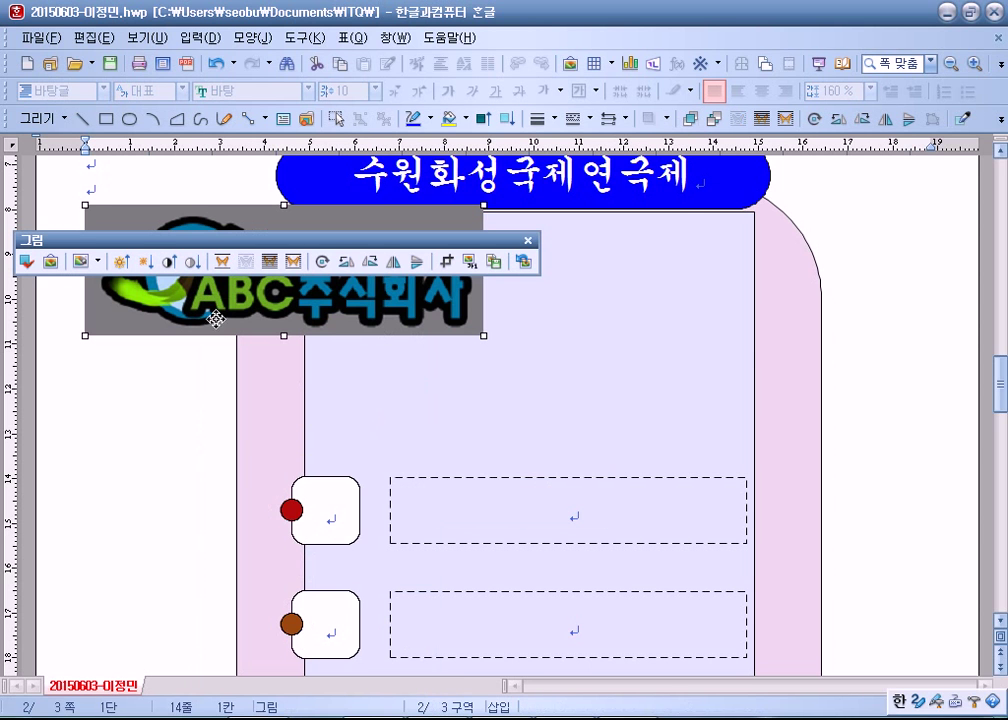
Resize the logo to 40 × 25 mm and make it grayscale
double_click(208, 308)
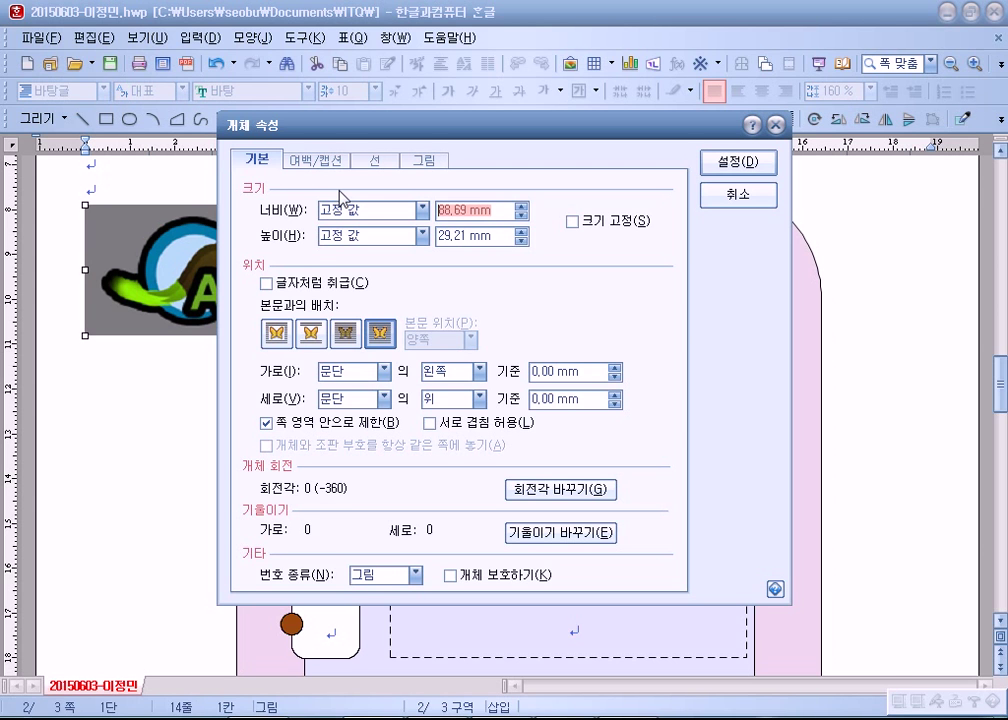
text(40)
key(Tab)
key(Tab)
text(25)
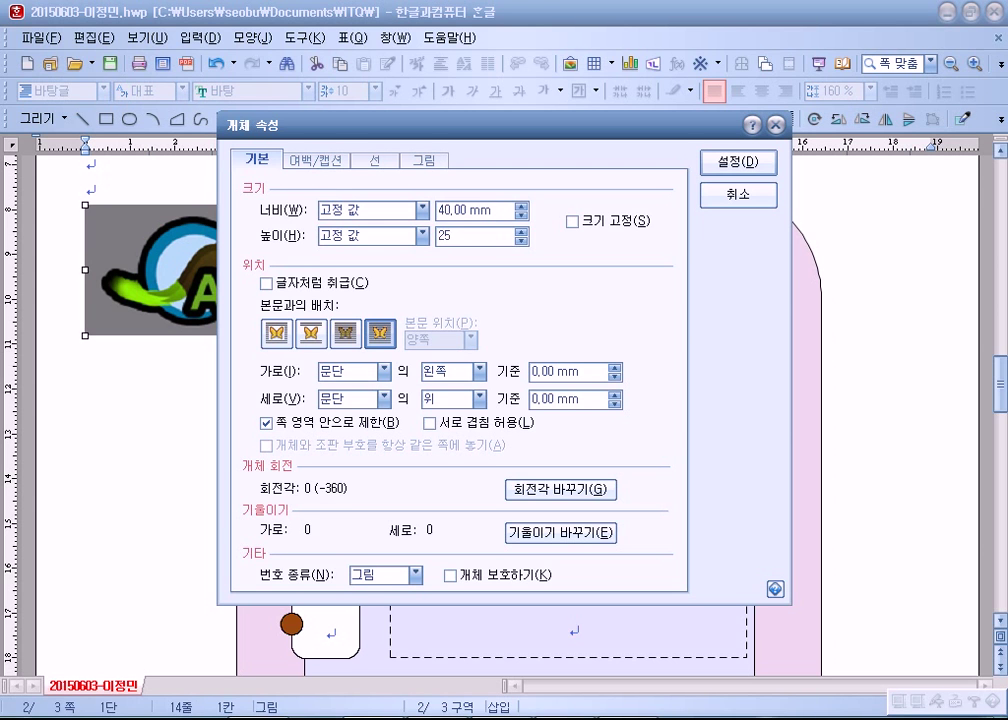
click(433, 160)
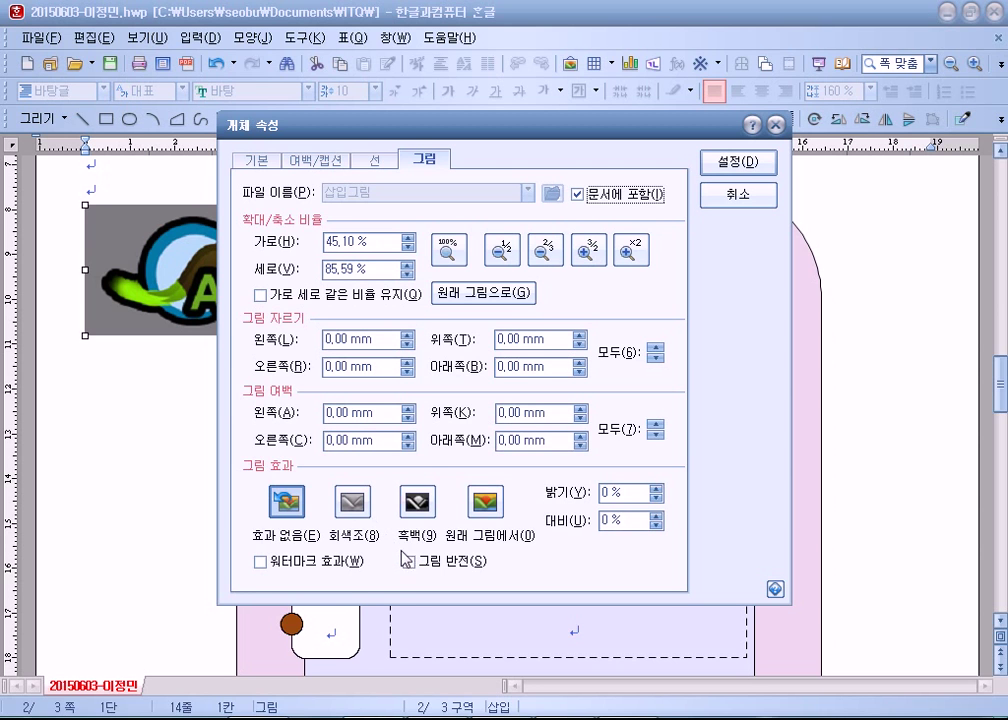
click(352, 505)
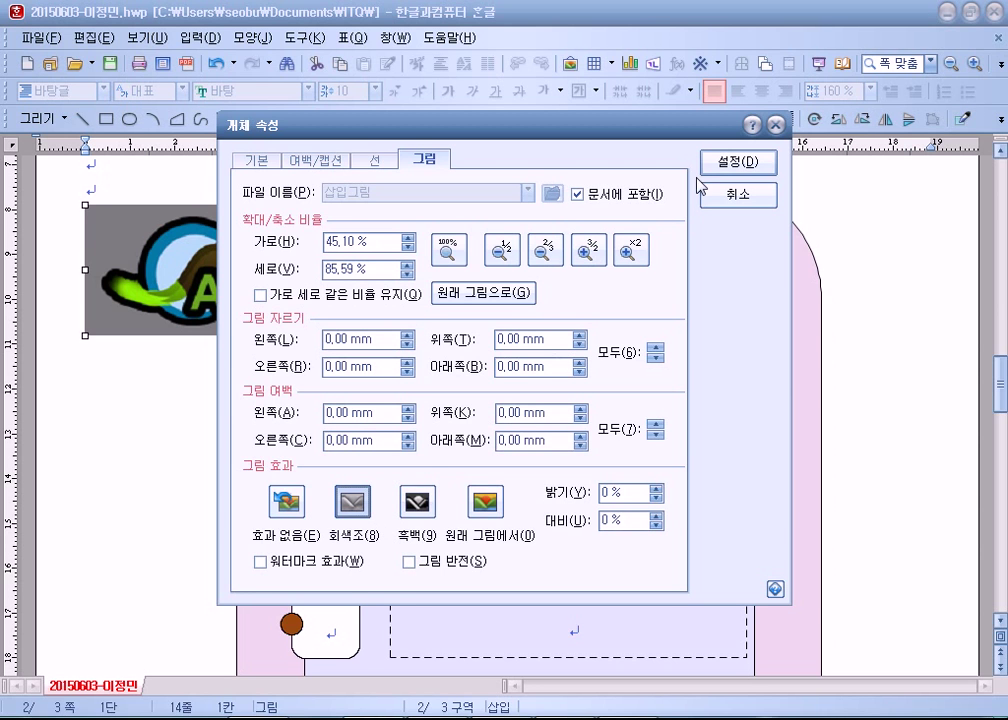
click(745, 162)
Move the logo into the panel's upper right and hyperlink it to the 연극 bookmark
drag(181, 300, 634, 374)
right_click(624, 321)
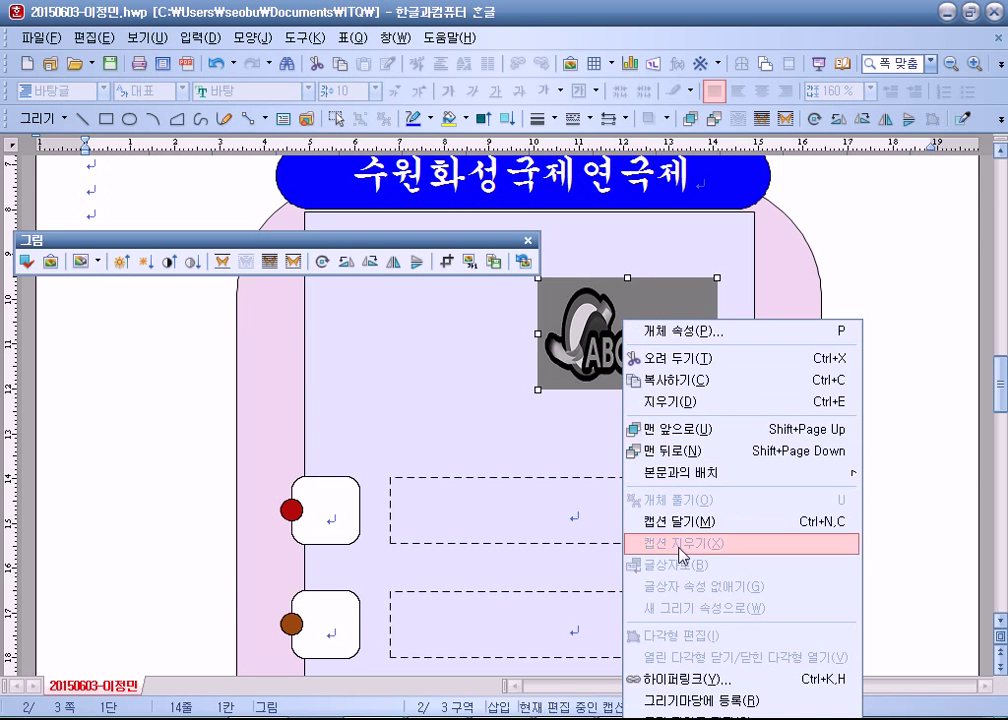
click(664, 676)
click(452, 338)
click(697, 183)
click(900, 292)
scroll(917, 294, down, 2)
scroll(666, 350, up, 2)
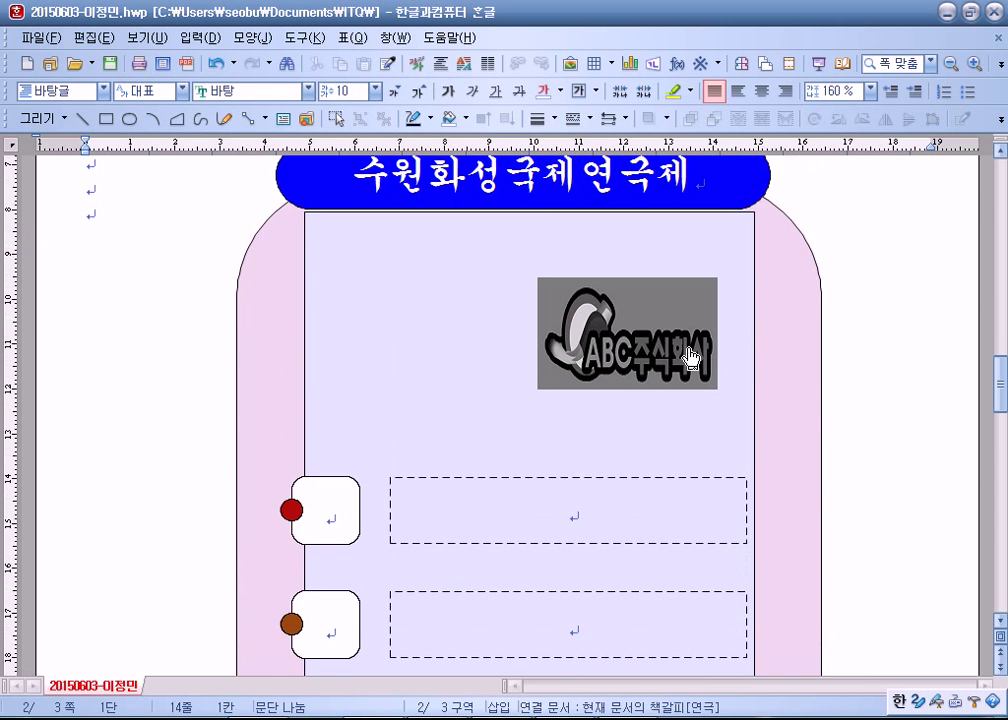
Test the logo's link to the bookmark and save the document
click(669, 340)
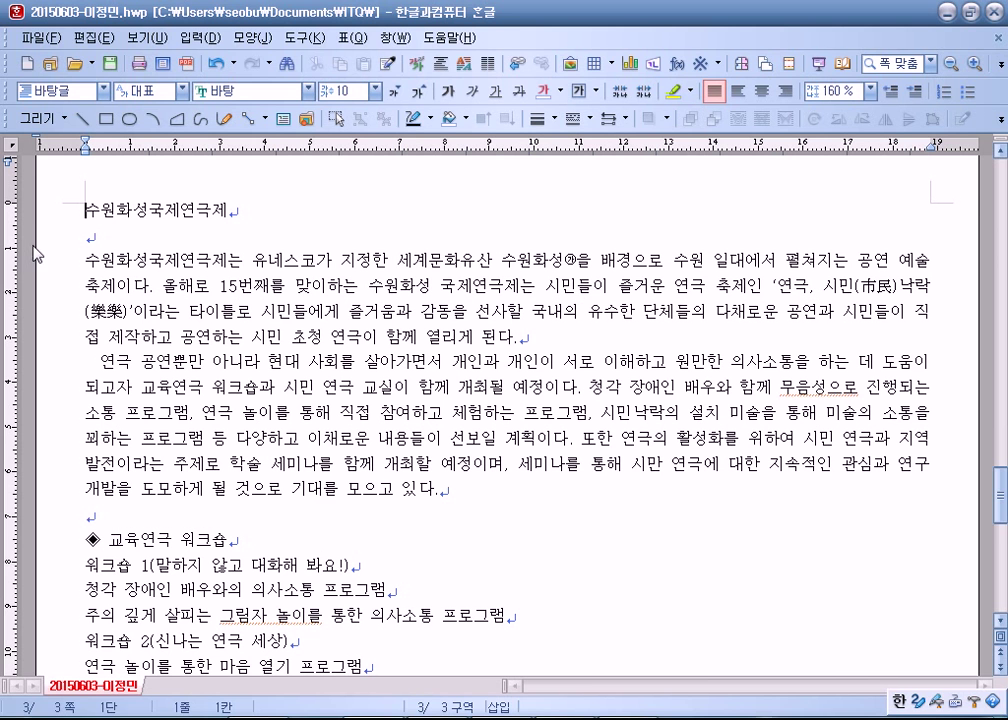
scroll(389, 240, down, 10)
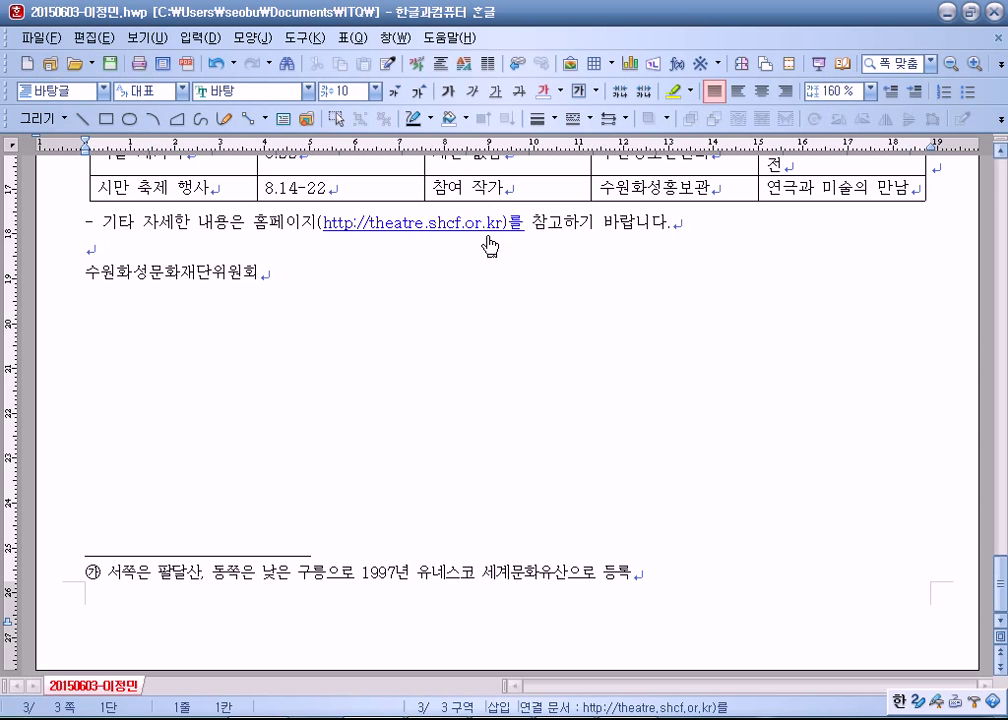
key(alt+s)
right_click(426, 230)
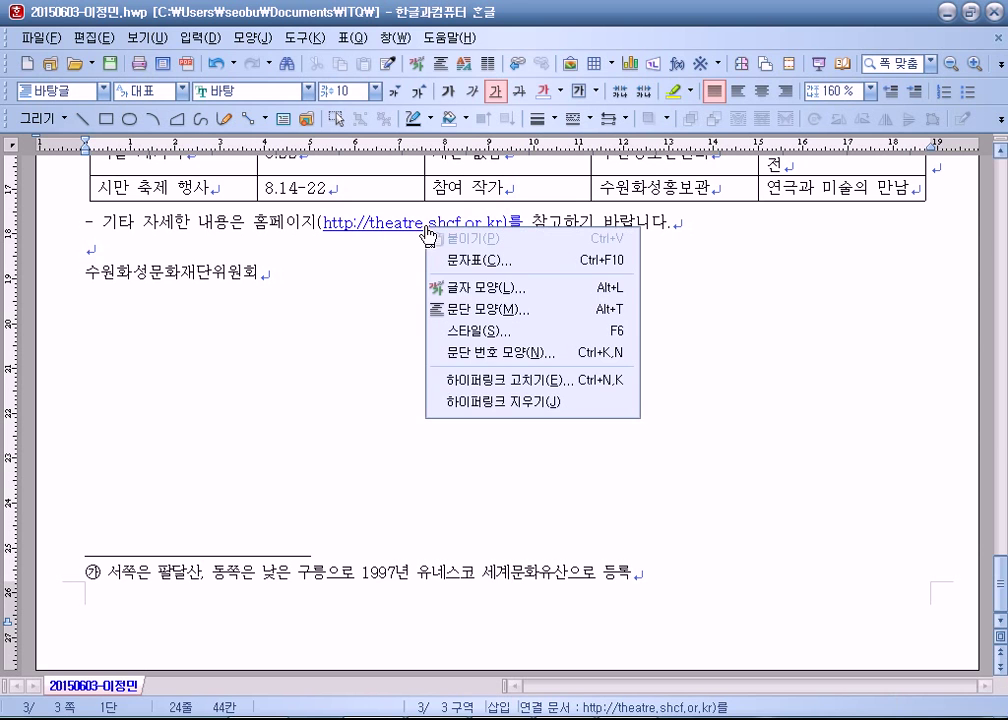
click(512, 406)
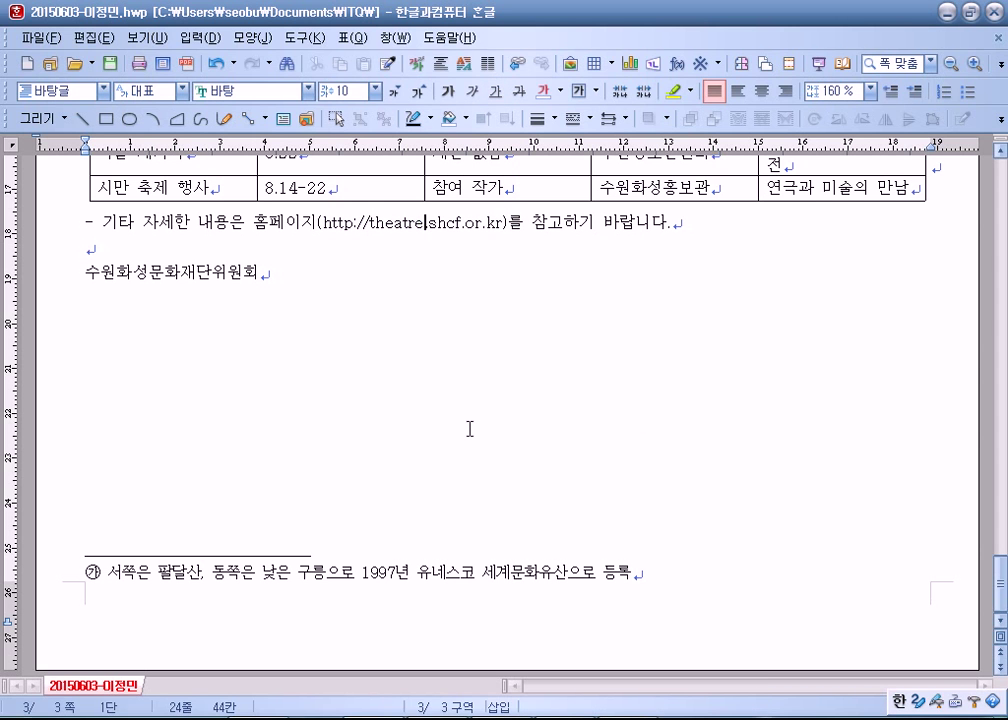
key(Right)
key(Right)
key(Right)
key(Right)
key(Right)
key(Right)
key(Right)
key(Right)
key(Right)
key(Right)
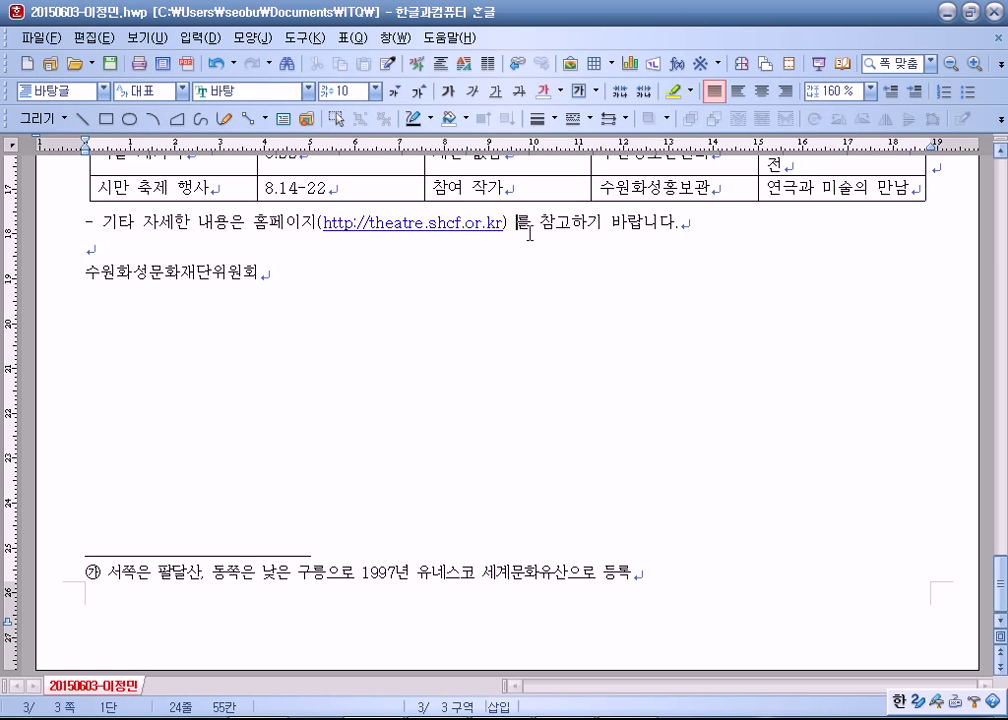
key(BackSpace)
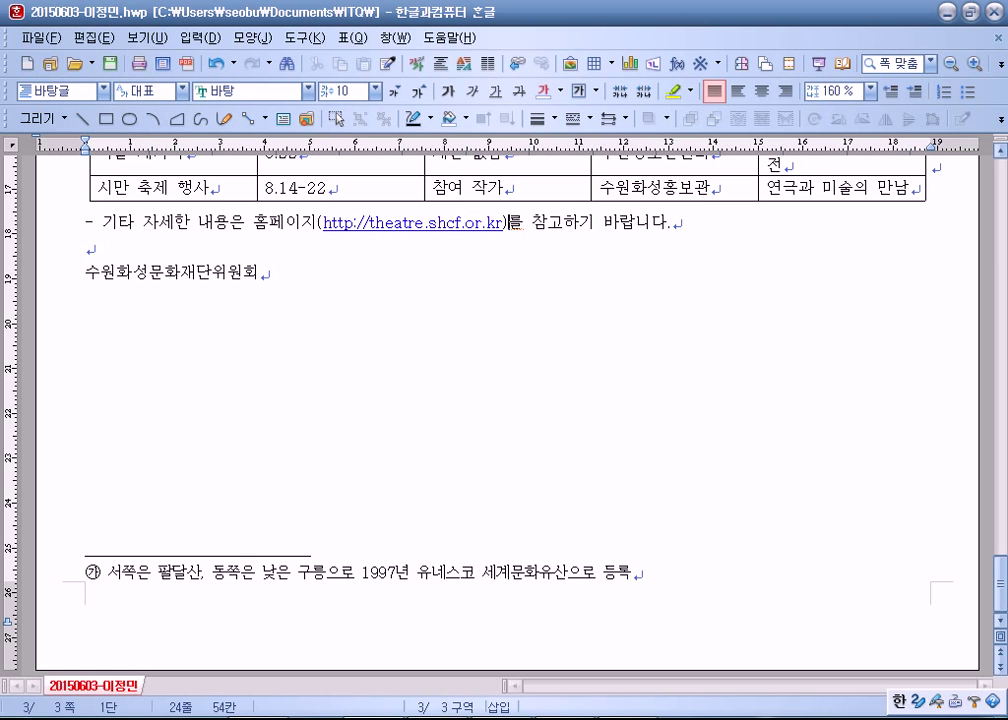
right_click(440, 226)
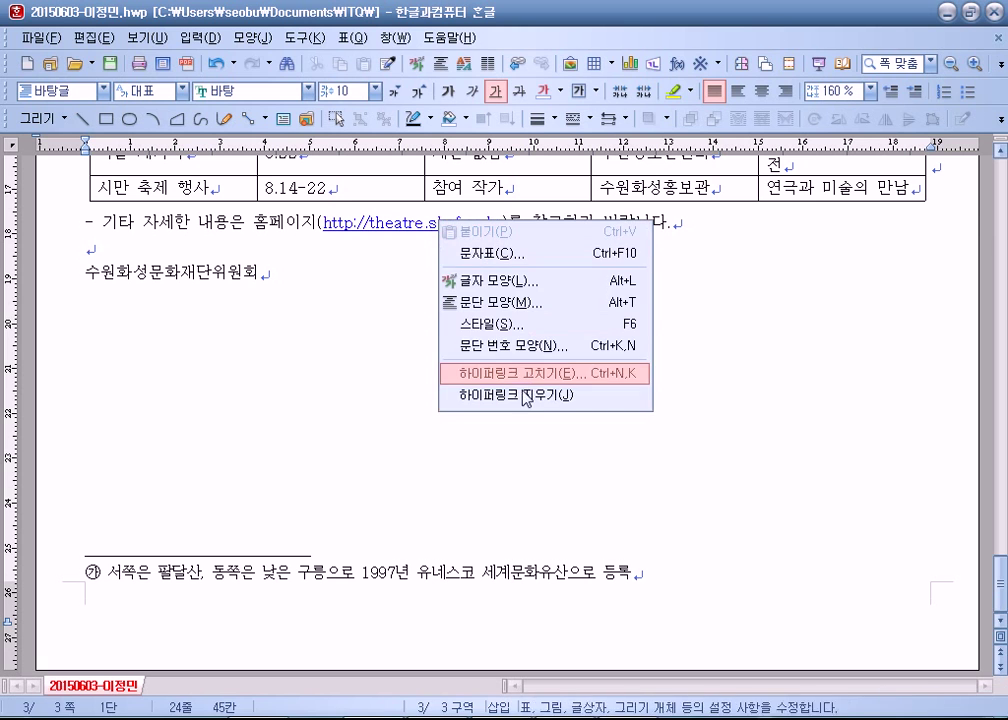
click(522, 396)
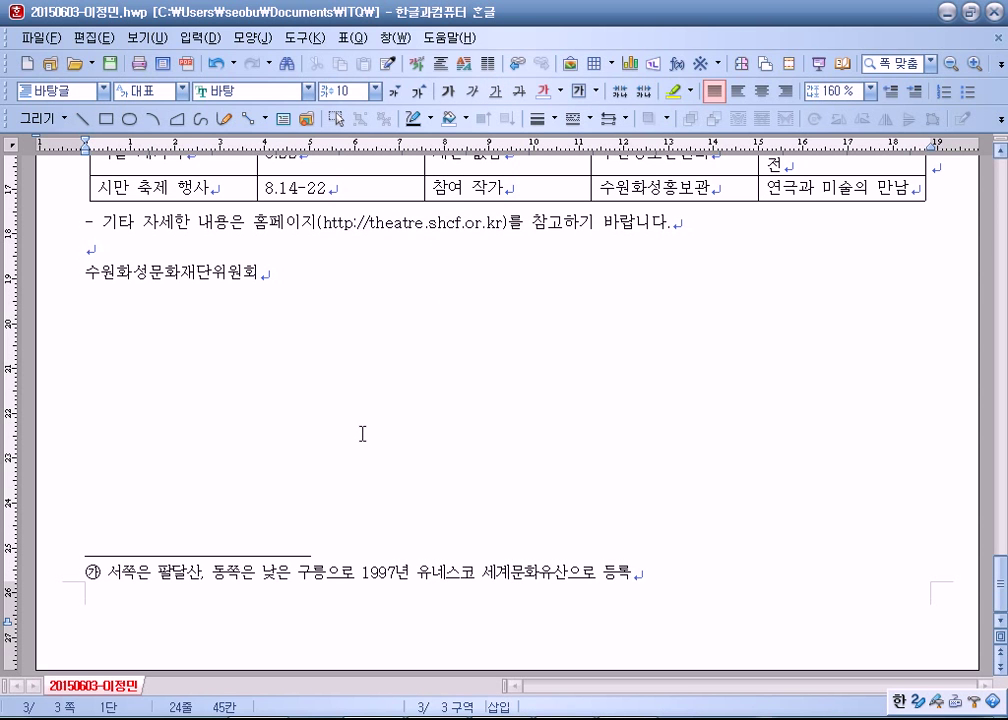
scroll(362, 433, up, 15)
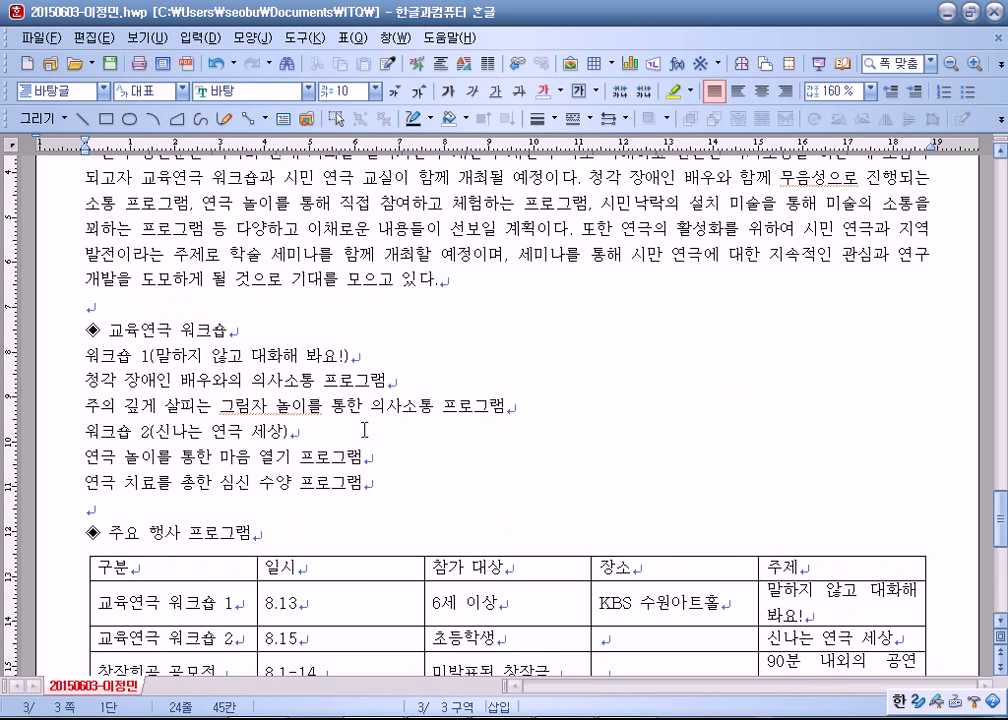
Create a both-sides header reading 교육연극 워크숍, right-aligned in the 돋움 font
drag(88, 352, 281, 354)
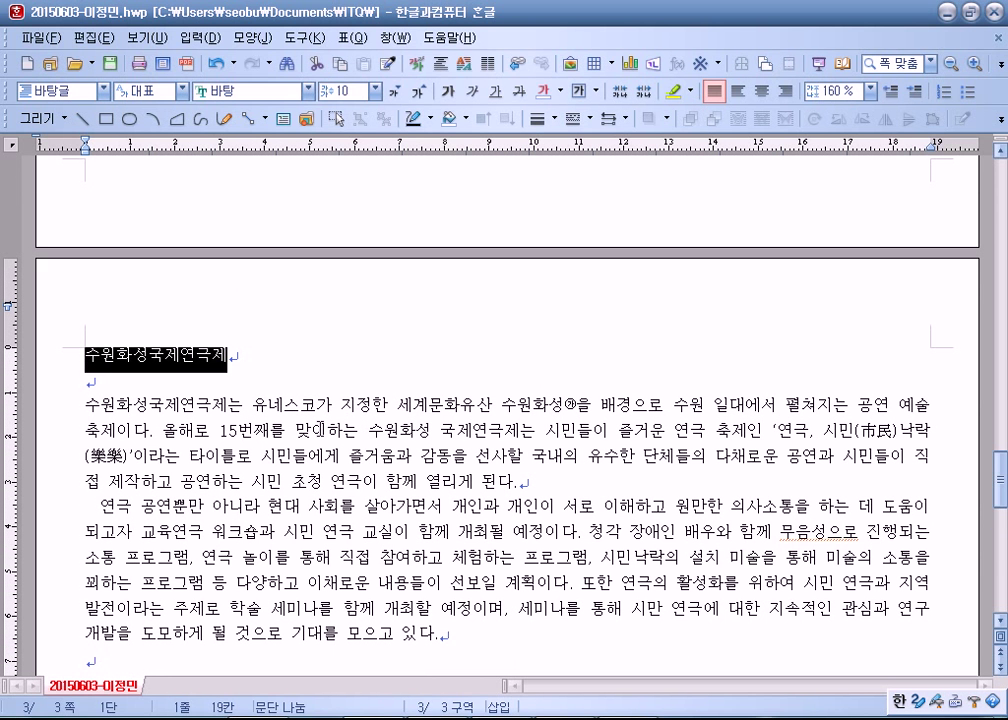
click(308, 368)
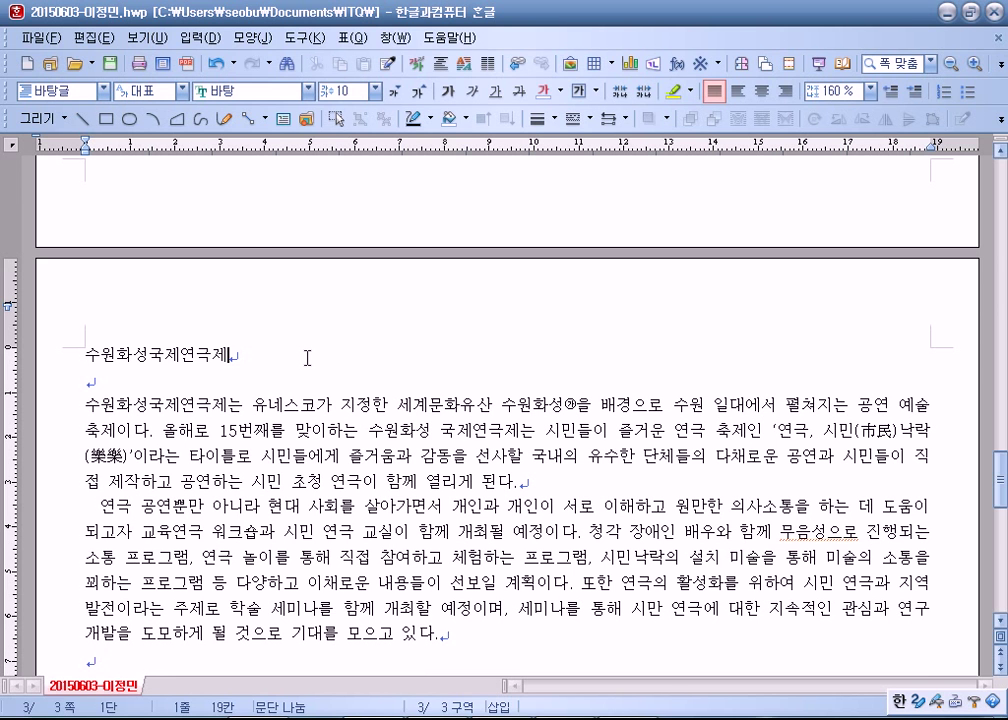
click(304, 38)
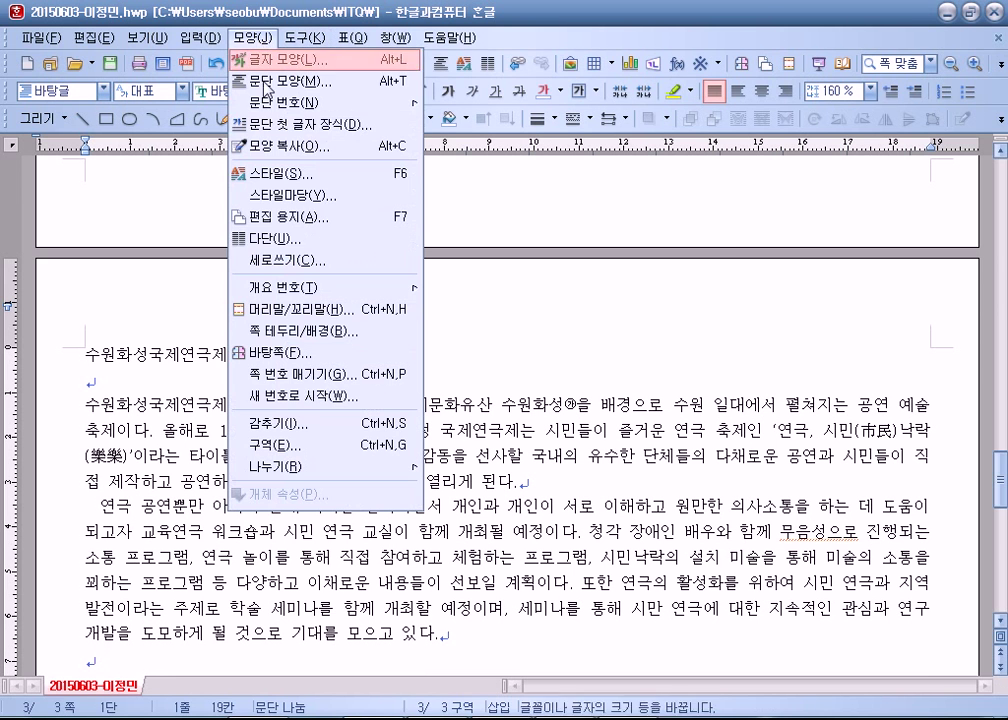
click(300, 309)
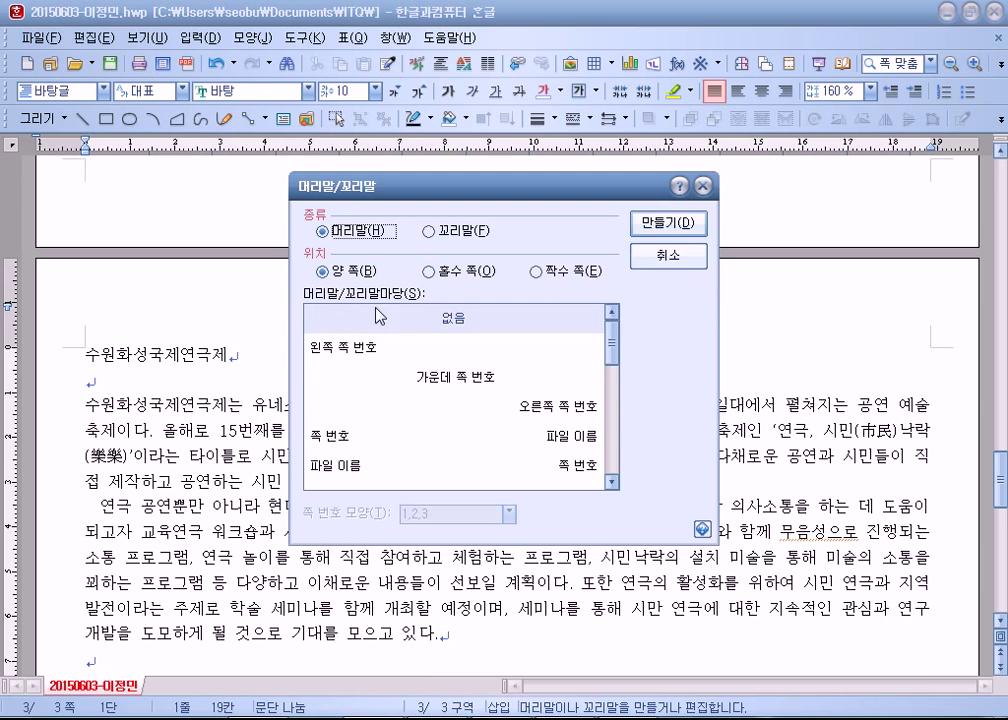
click(668, 221)
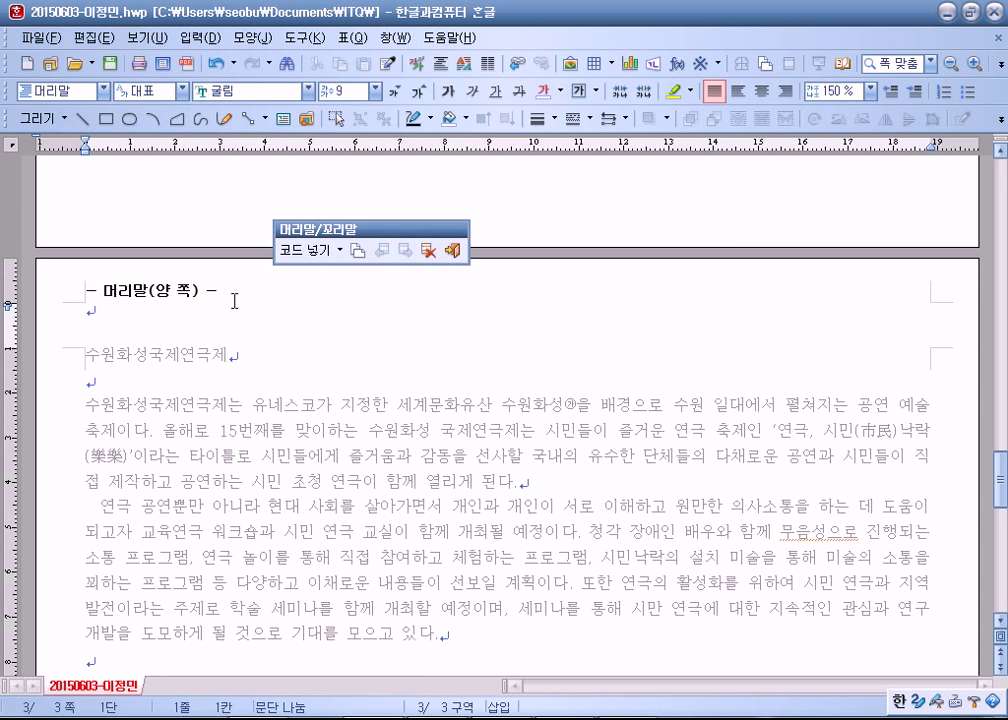
text(교육연극 무)
text(크숍)
key(shift+Home)
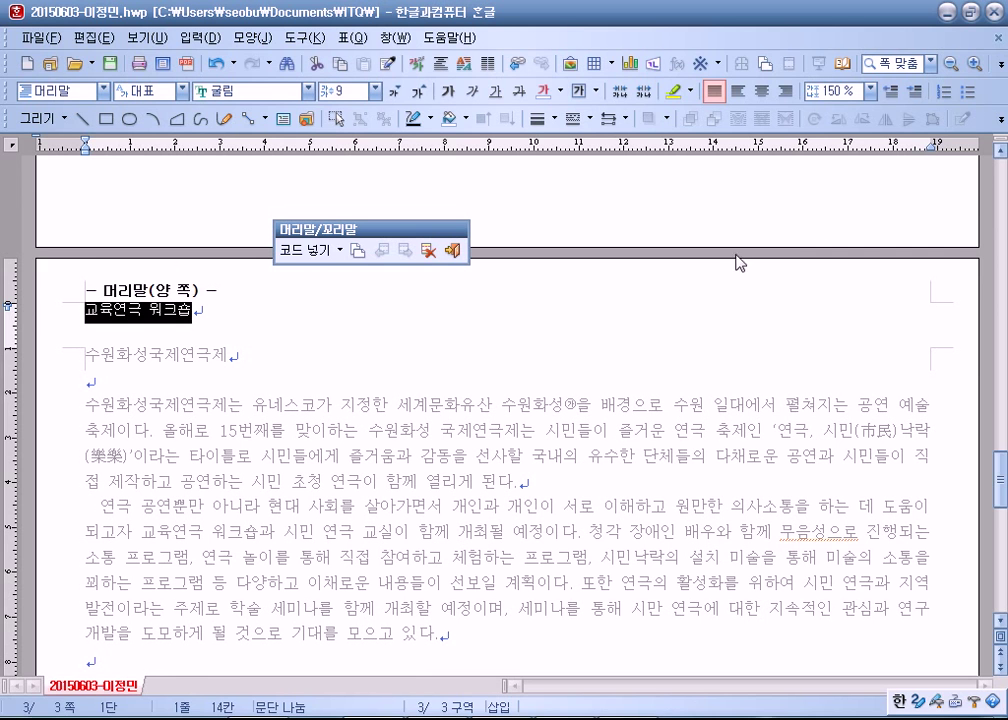
click(784, 91)
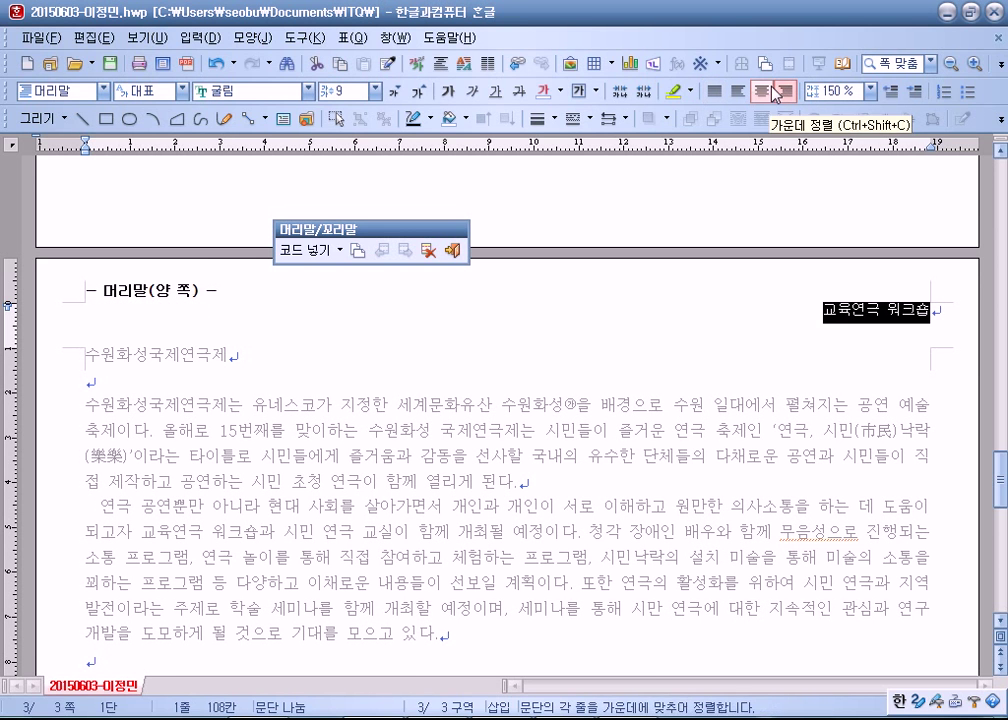
click(309, 91)
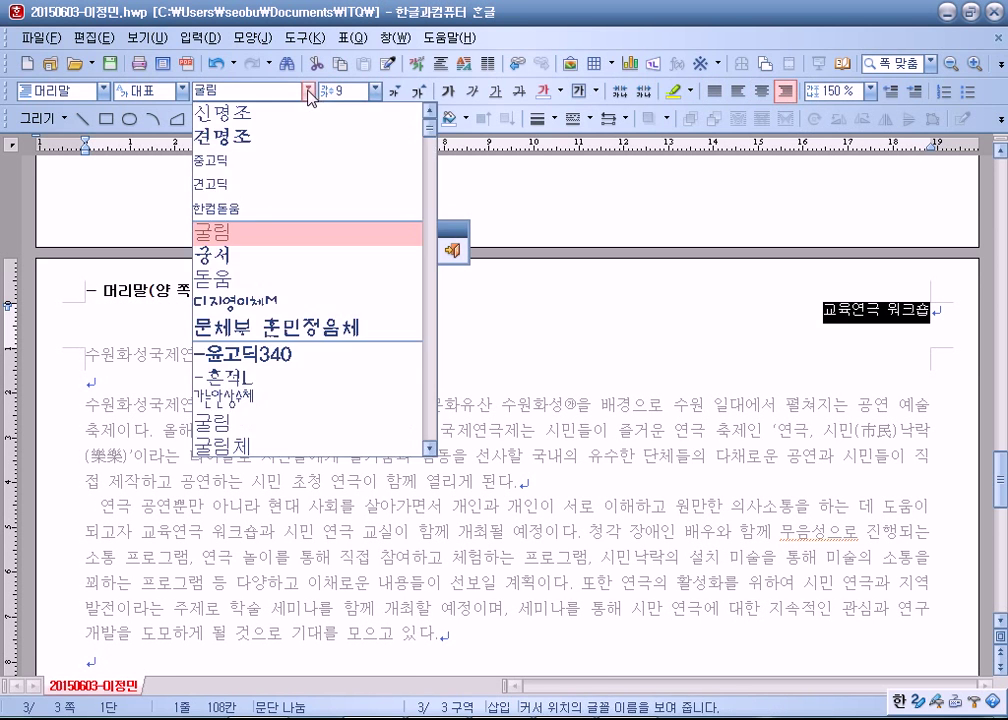
click(232, 278)
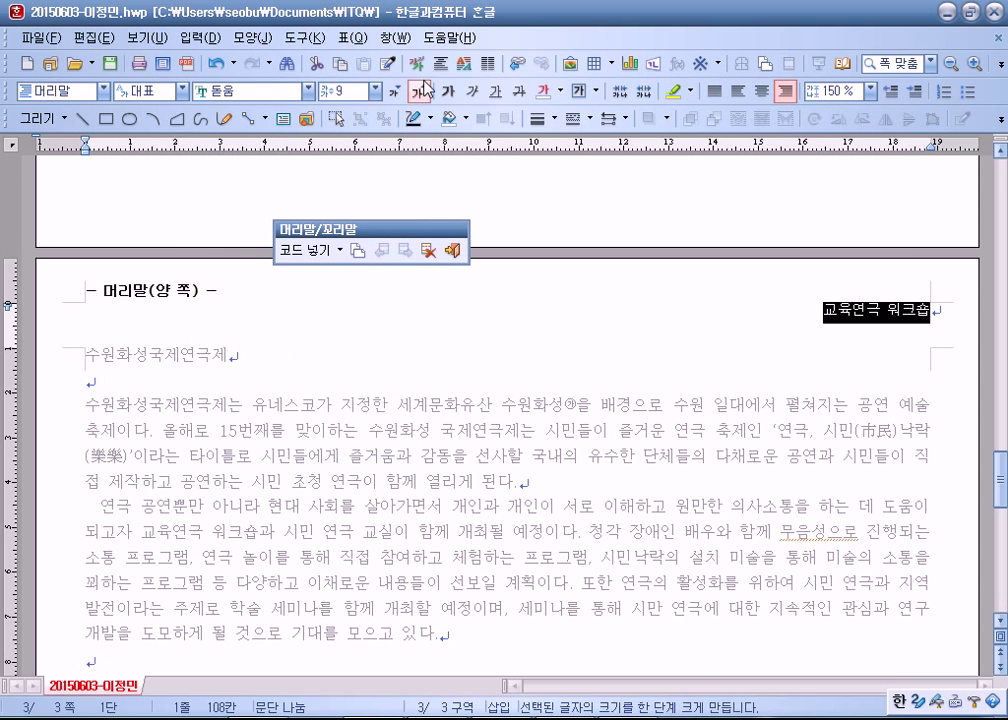
click(452, 250)
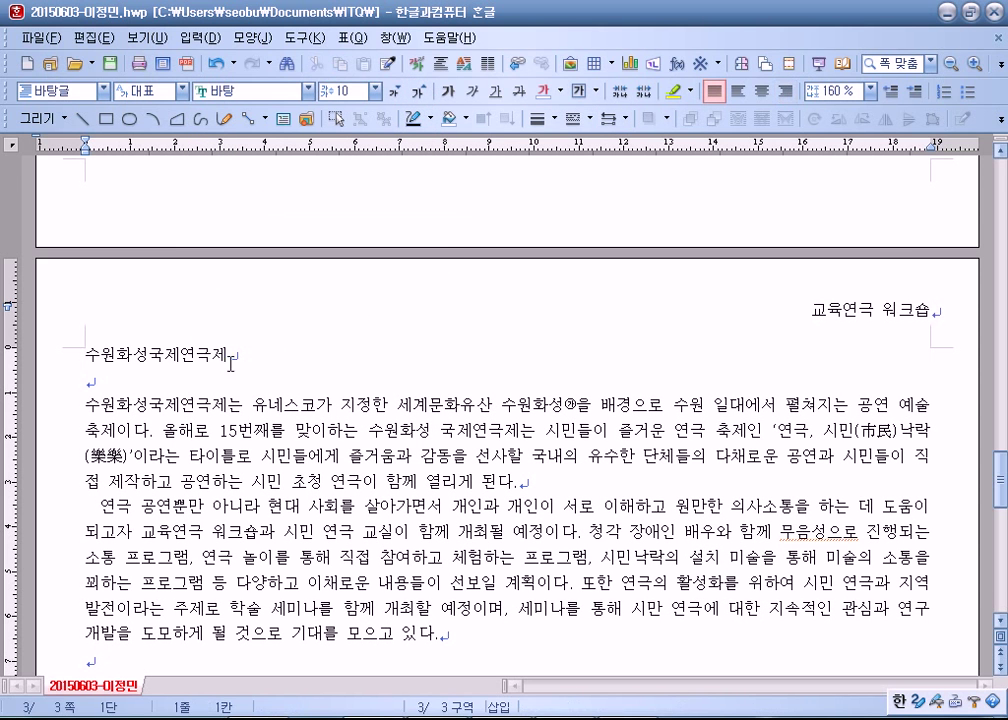
Format the title 수원화성국제연극제 as bold, centered 궁서 enlarged to 18 pt
drag(82, 354, 267, 358)
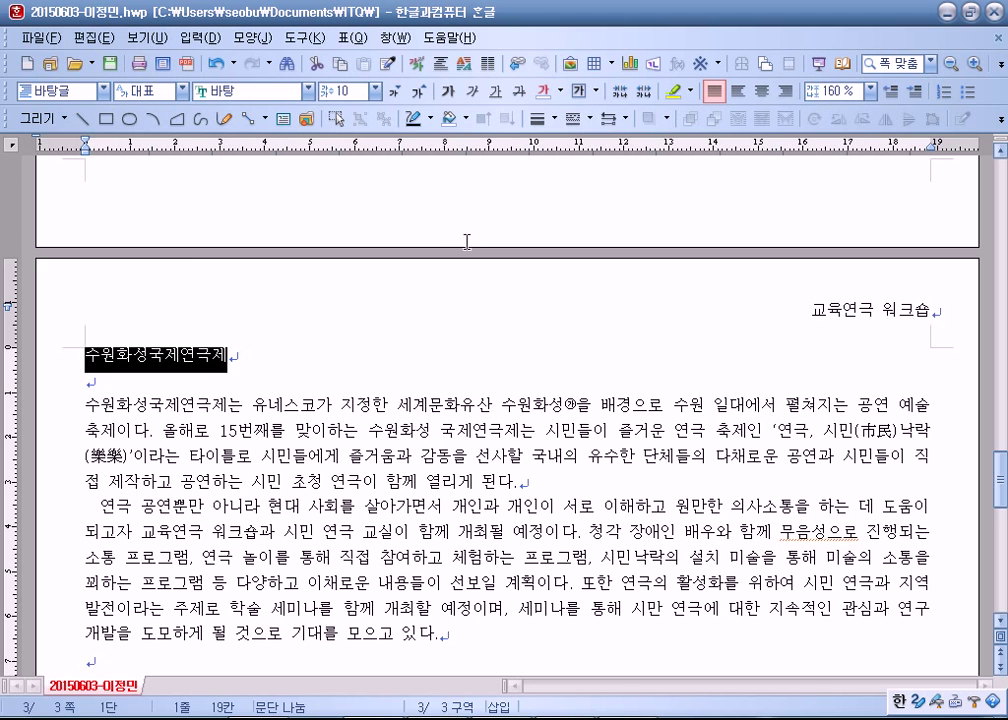
click(307, 90)
scroll(282, 204, up, 10)
scroll(281, 204, up, 1)
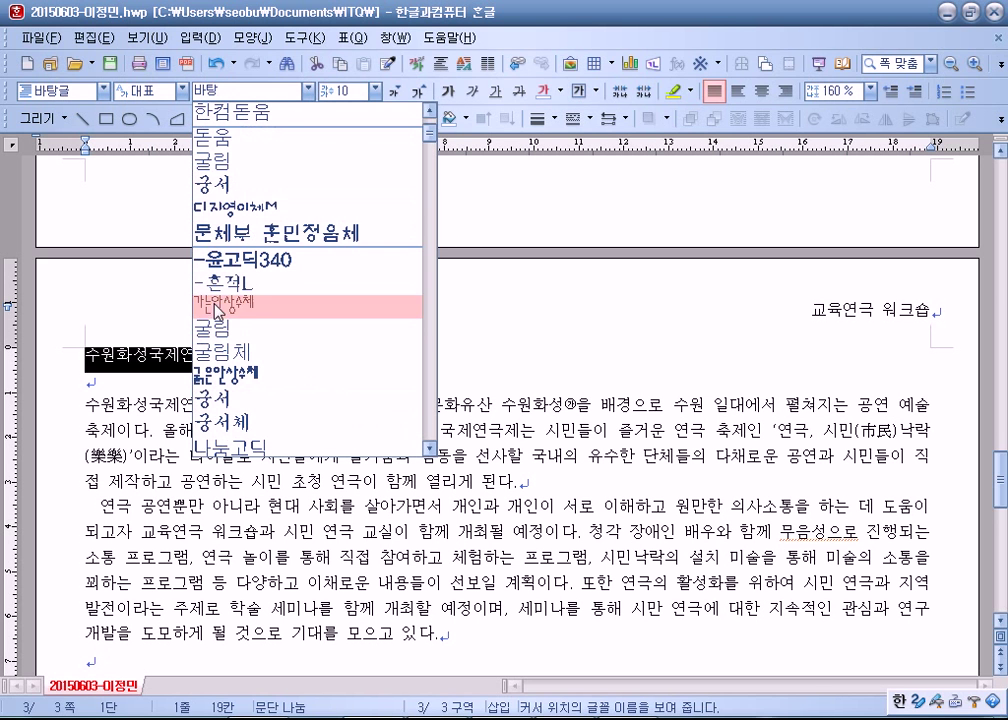
click(230, 370)
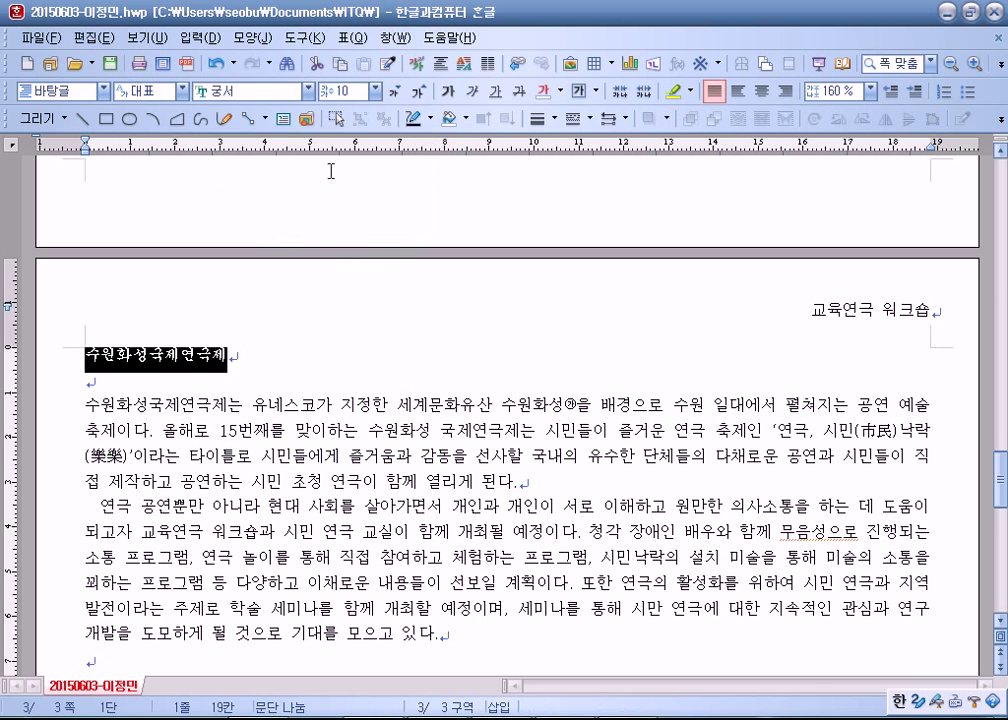
click(427, 93)
click(427, 93)
click(427, 93)
click(427, 93)
click(427, 93)
click(427, 93)
click(427, 93)
click(427, 93)
click(448, 91)
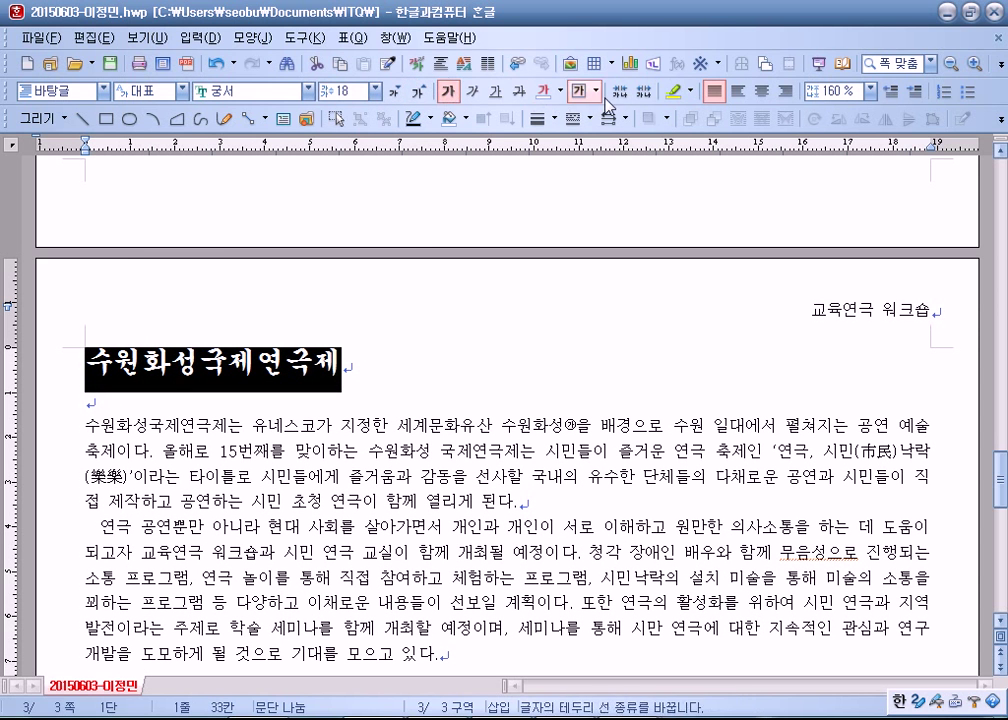
key(ctrl+shift+c)
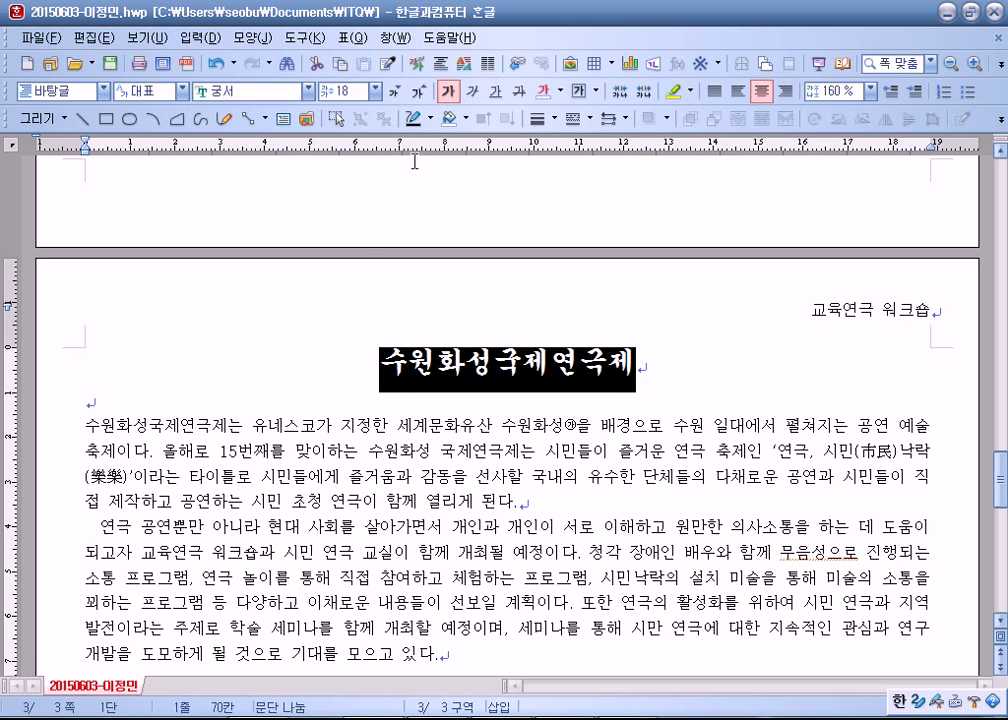
Add the ruby text 의사소통의 장 above the title, then select text in the first body paragraph
click(199, 38)
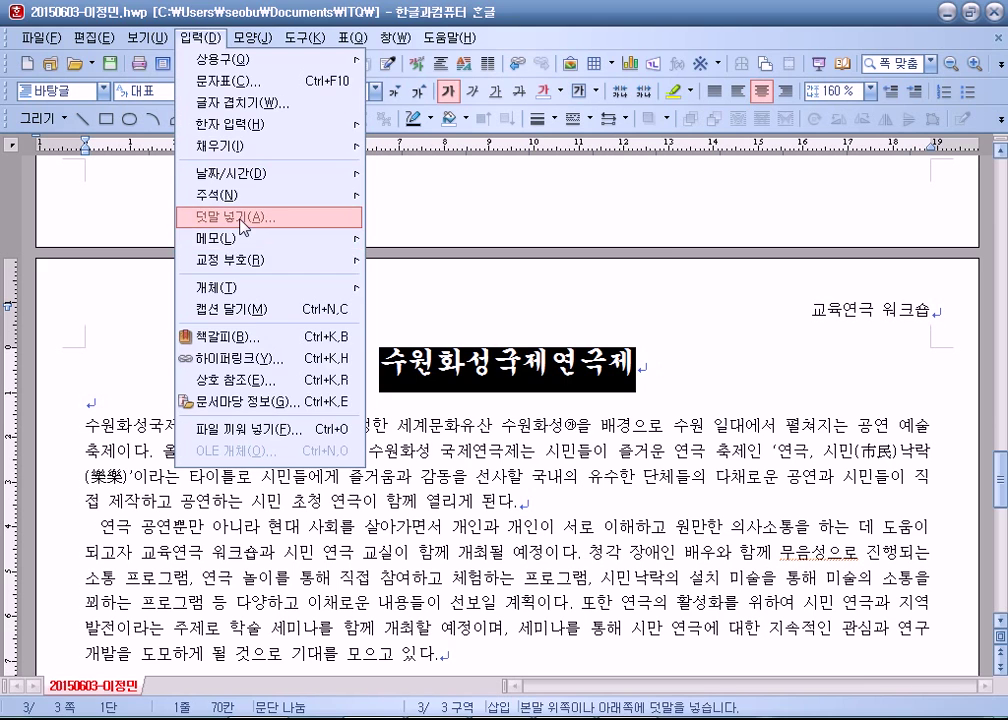
click(243, 218)
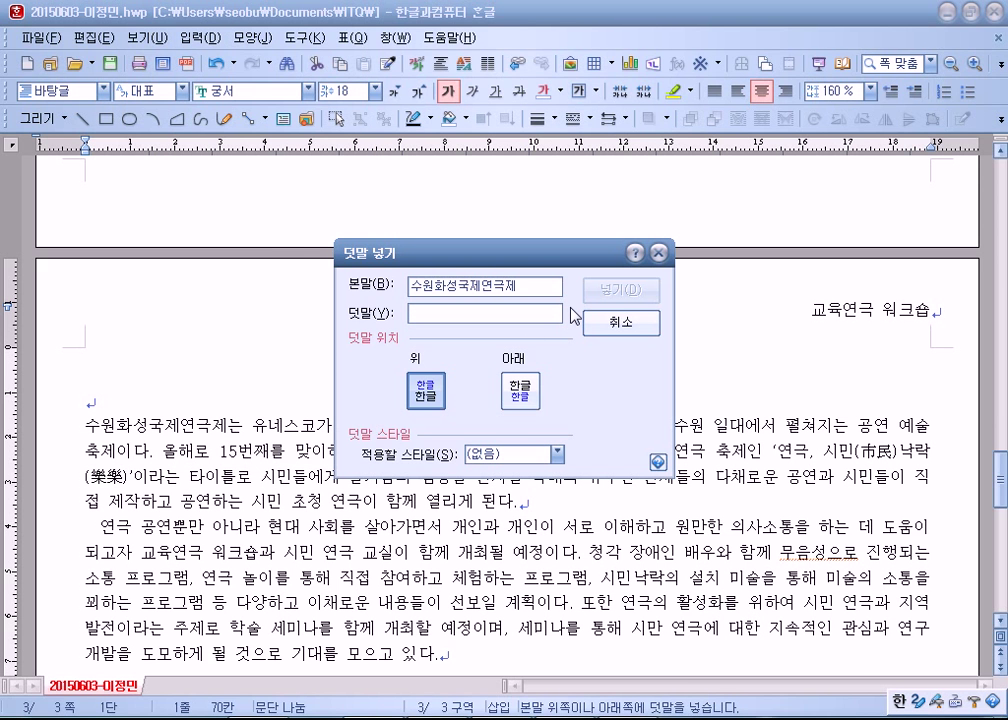
text(의)
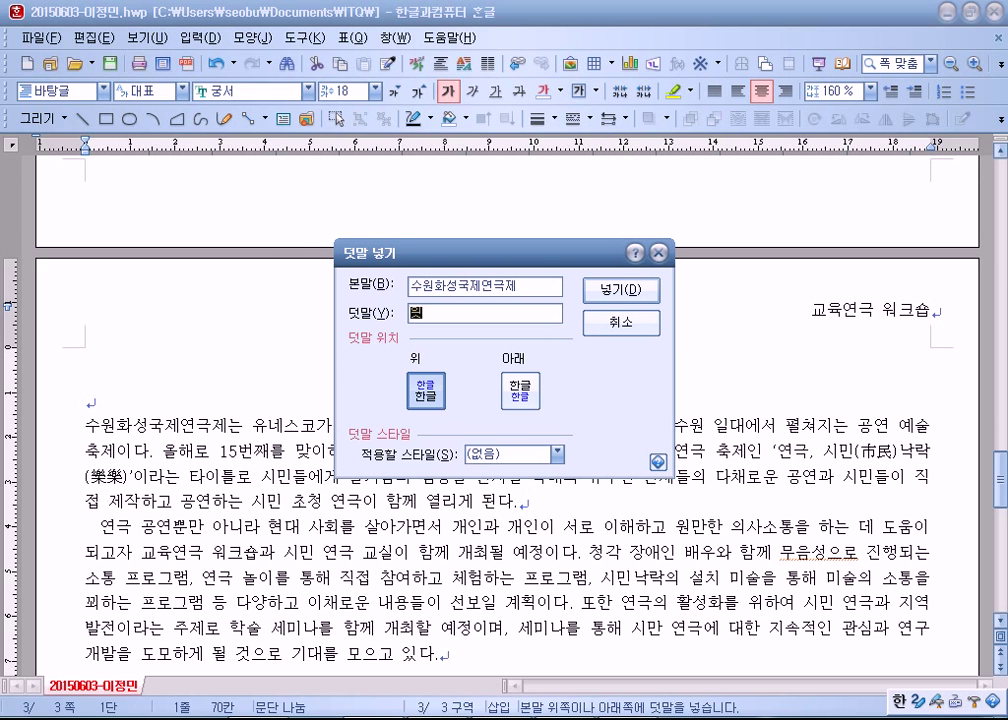
text(사소통의 장)
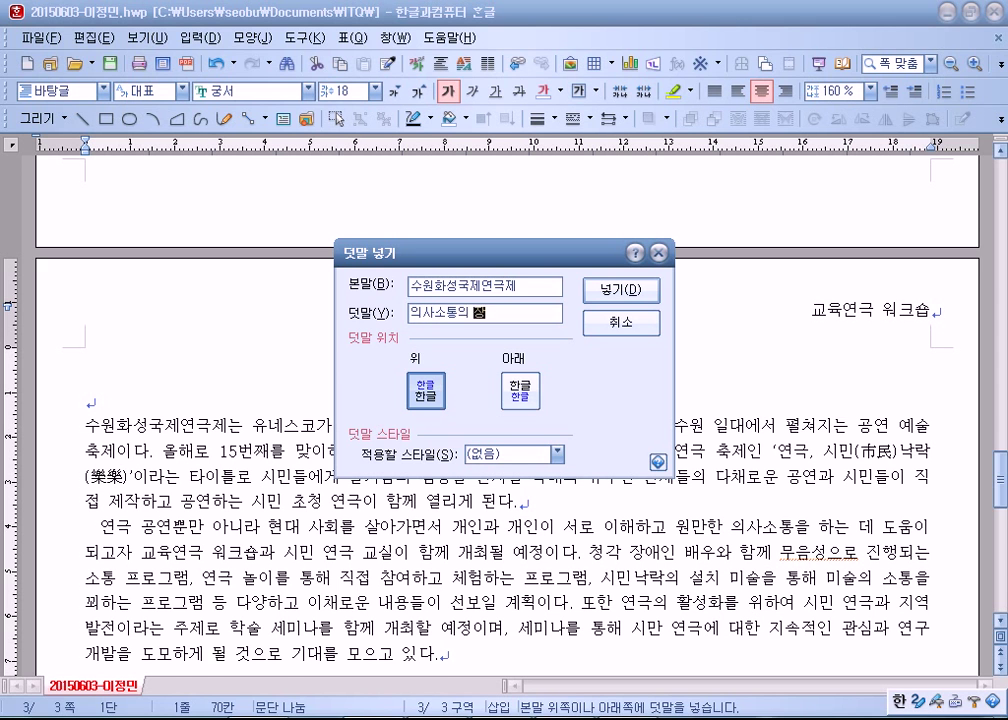
key(Return)
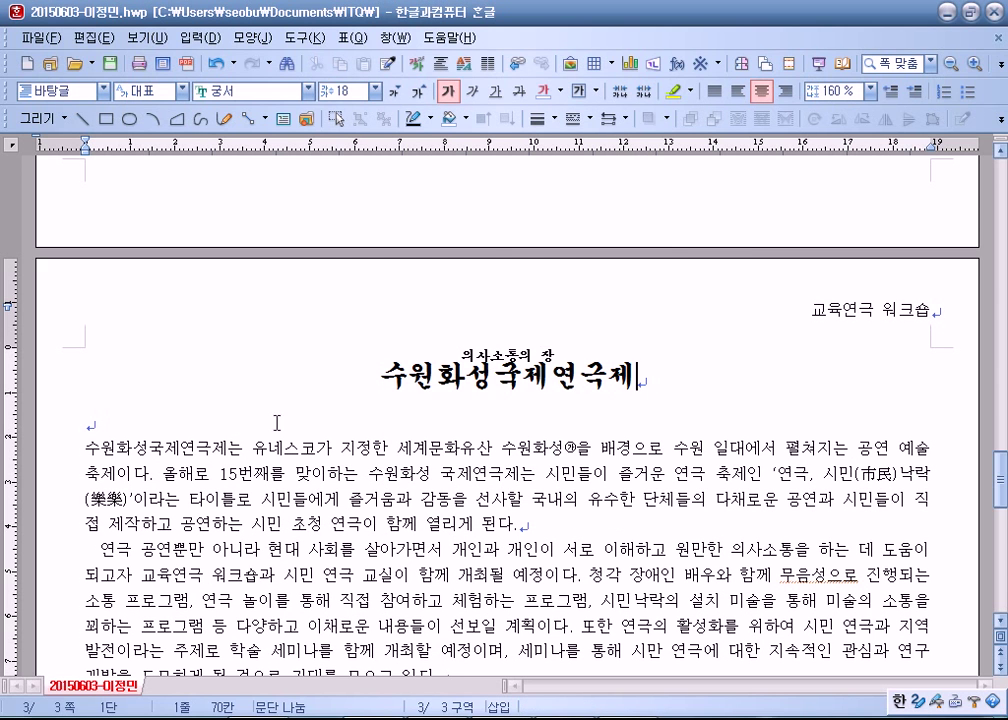
click(195, 453)
scroll(313, 461, down, 2)
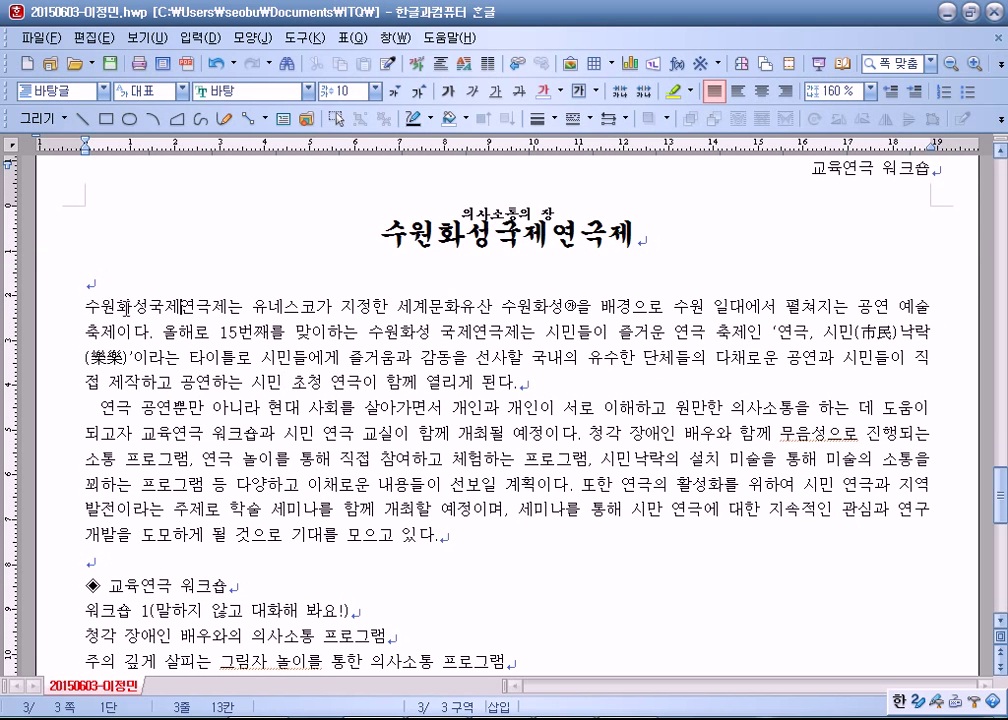
drag(166, 306, 349, 362)
Give the opening paragraph a two-line 돋움 drop cap with a yellow background
click(396, 337)
click(265, 40)
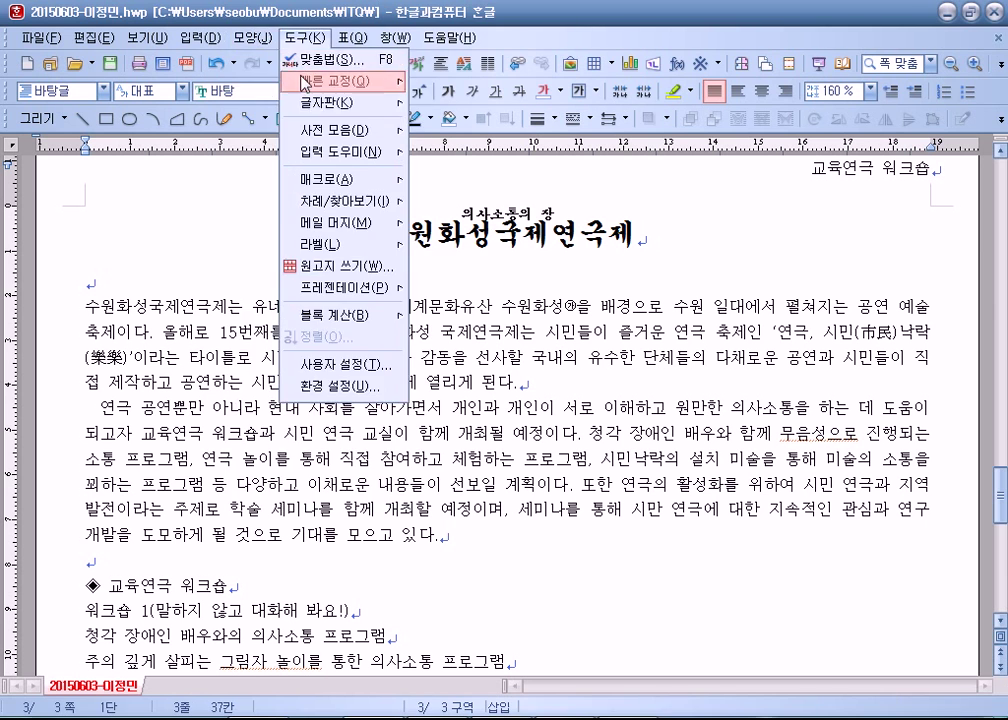
click(270, 142)
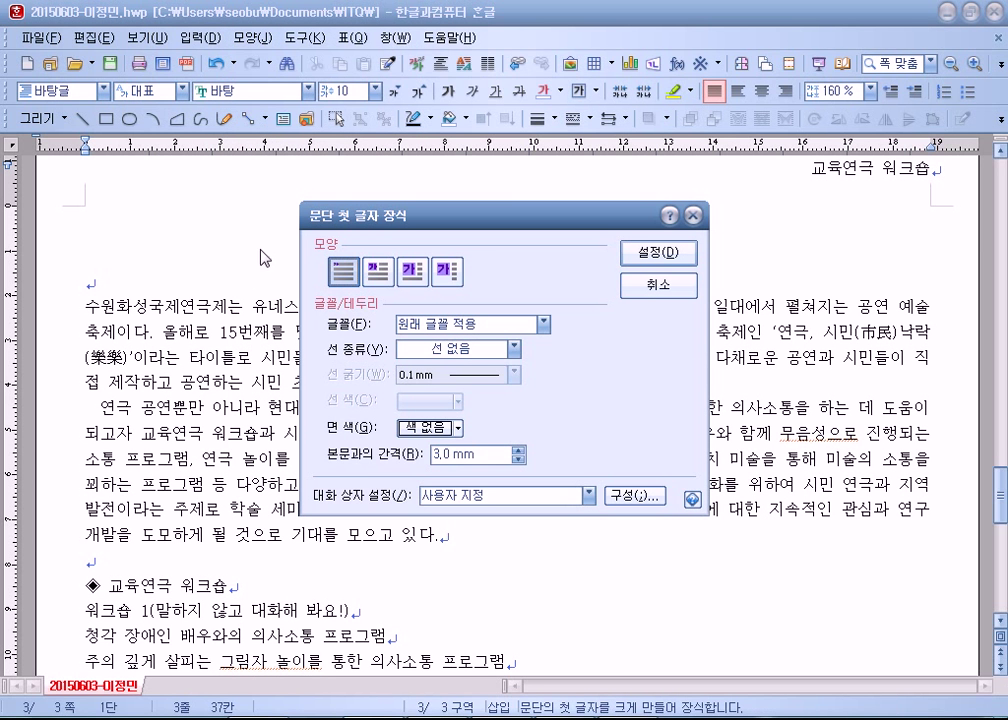
click(377, 271)
click(450, 324)
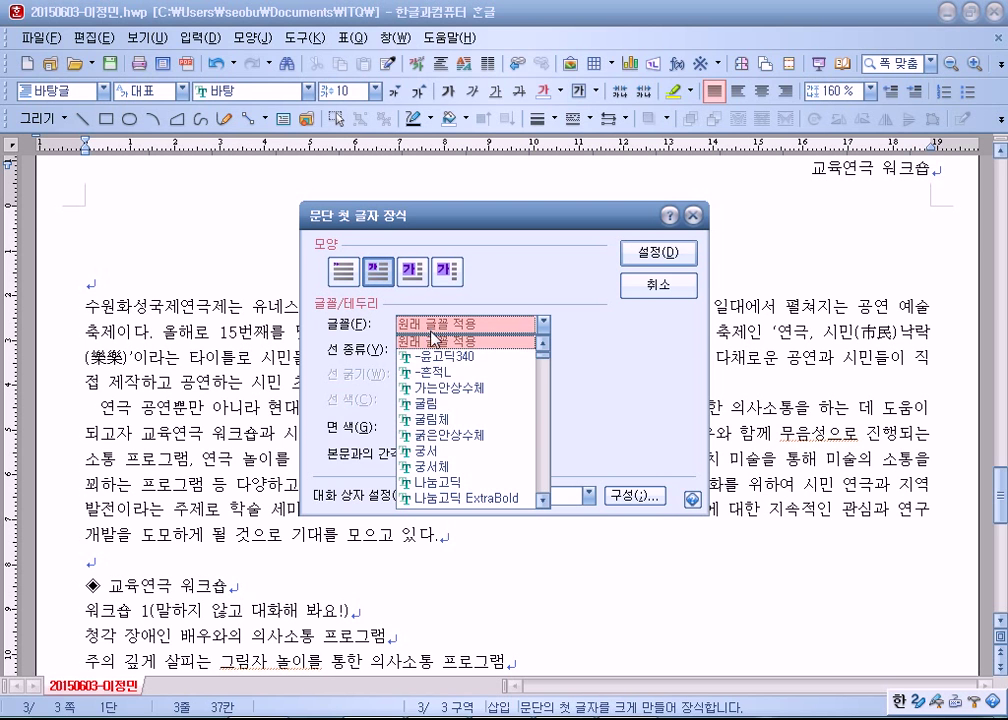
scroll(452, 450, down, 4)
scroll(452, 455, down, 4)
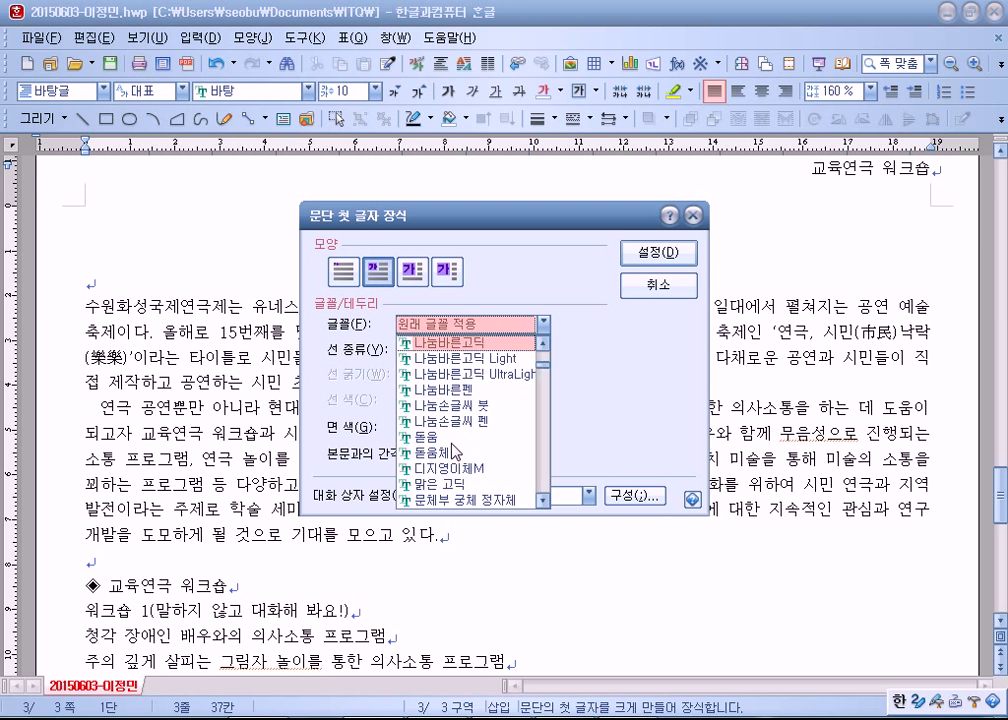
click(450, 388)
click(447, 428)
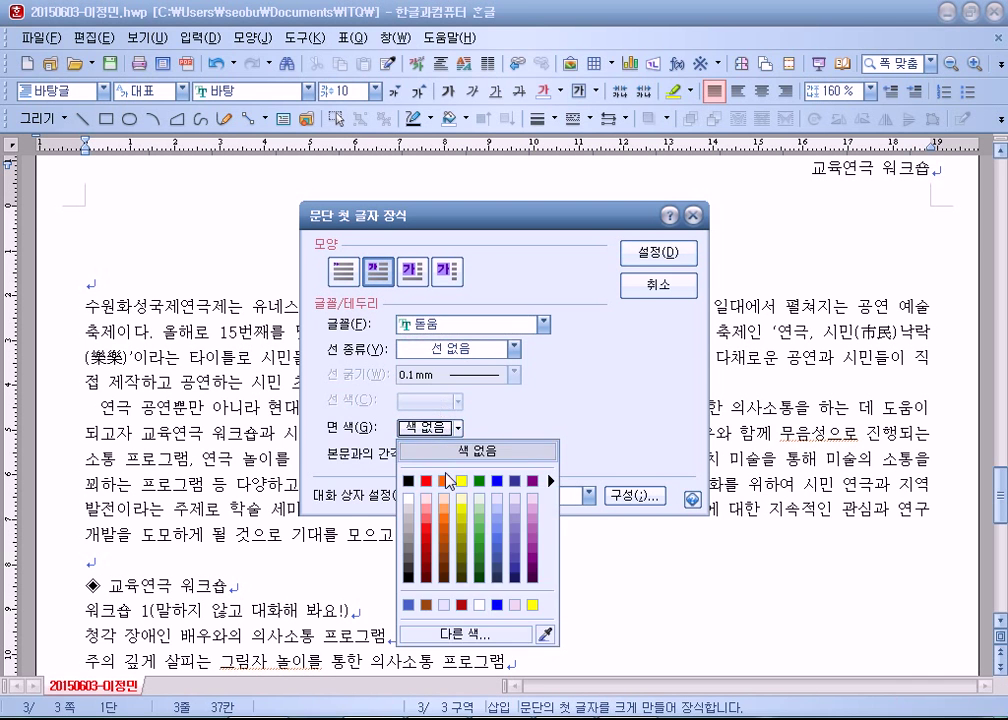
click(460, 485)
click(658, 253)
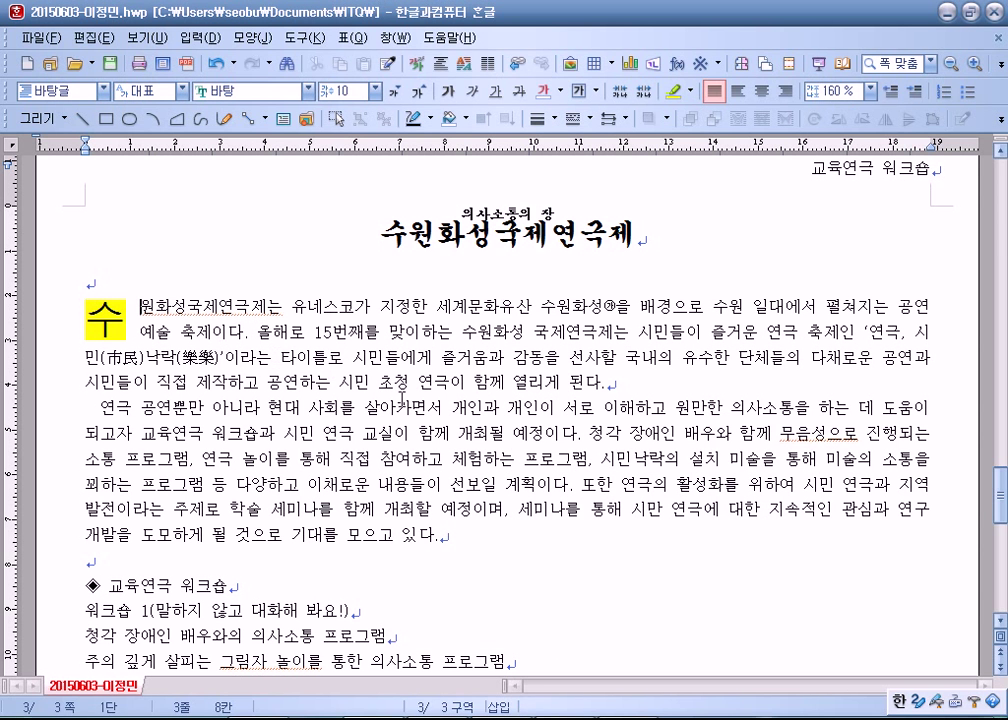
click(617, 305)
Insert the 그림4.jpg clip art and crop it down to the drum dancer
click(150, 356)
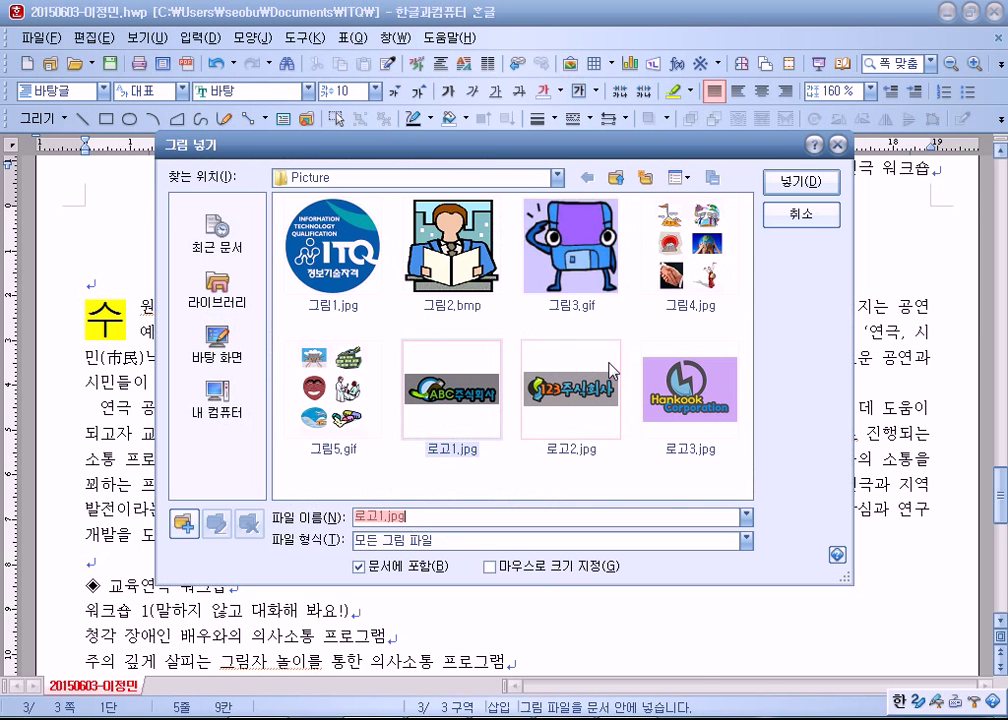
click(675, 280)
click(800, 181)
scroll(640, 415, down, 3)
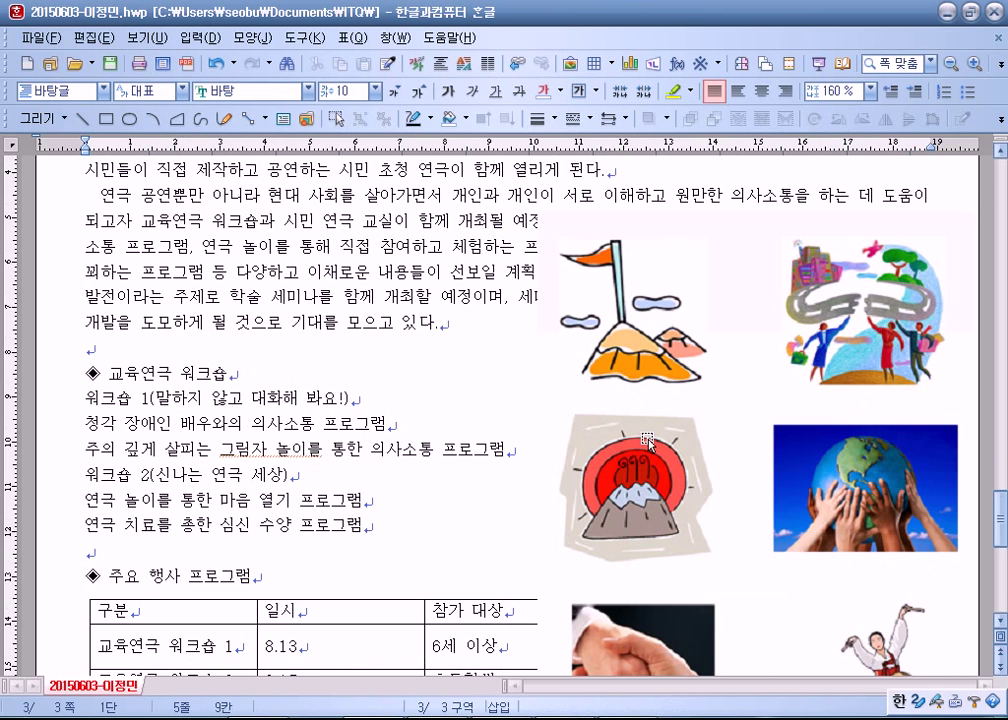
click(648, 428)
click(447, 260)
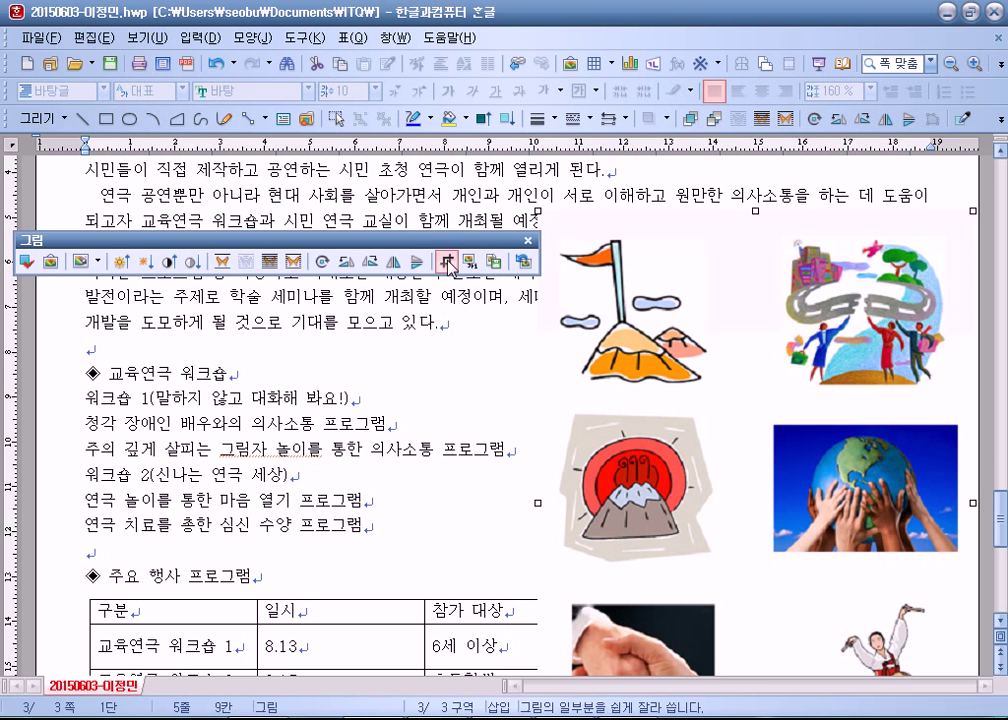
drag(541, 216, 778, 578)
scroll(789, 547, down, 5)
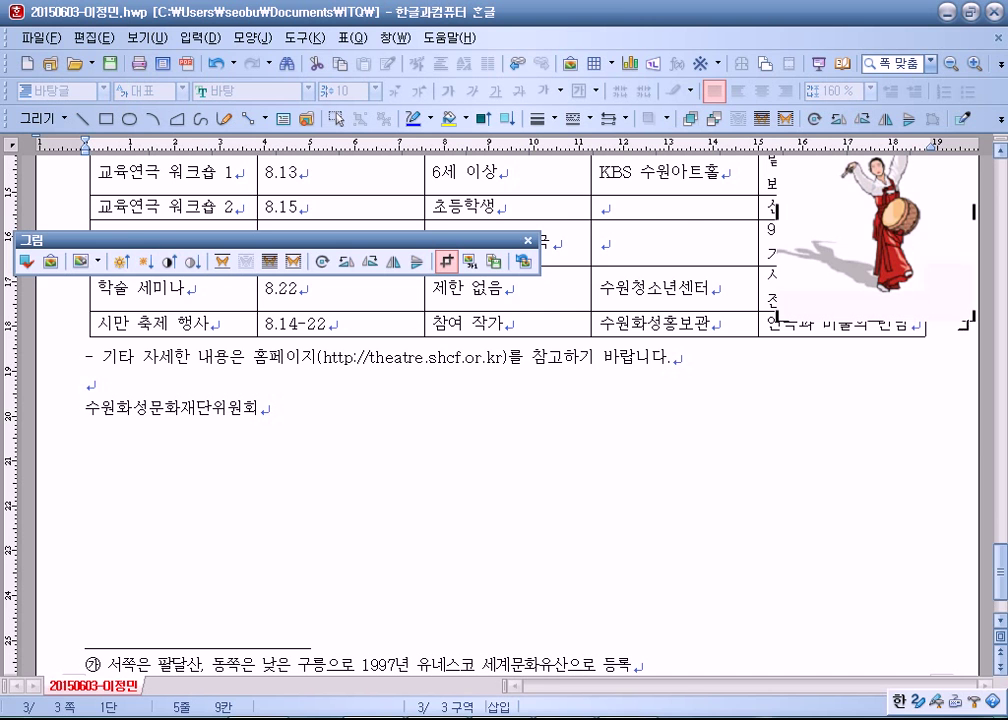
scroll(787, 288, up, 5)
drag(787, 298, 812, 298)
Make the picture 40 mm wide with fixed size and a 1 mm left margin
double_click(882, 388)
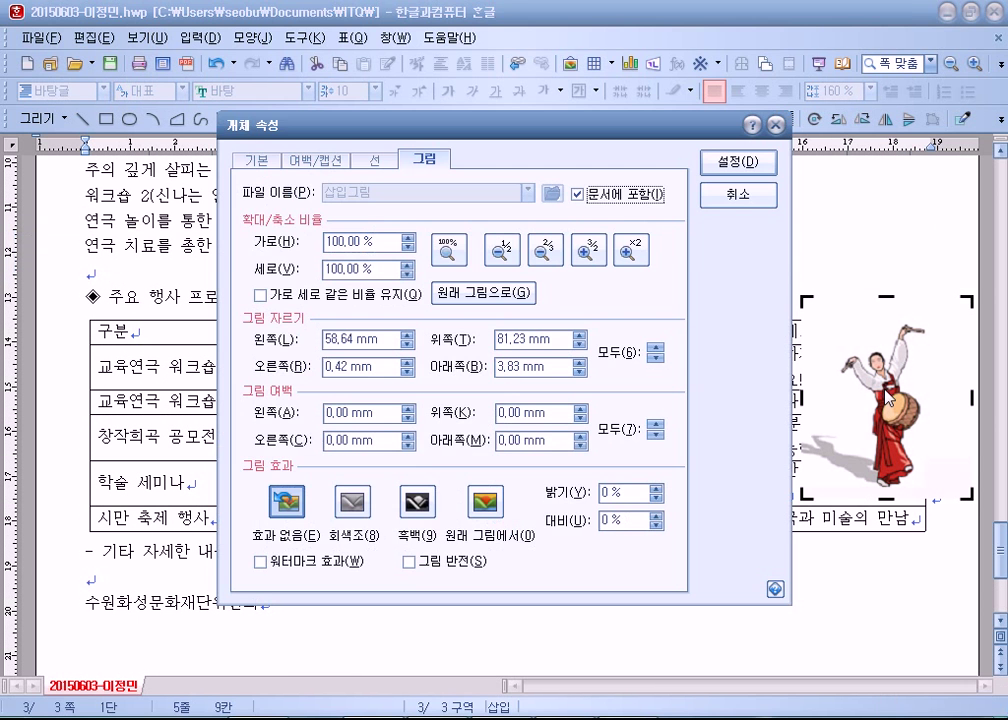
click(262, 162)
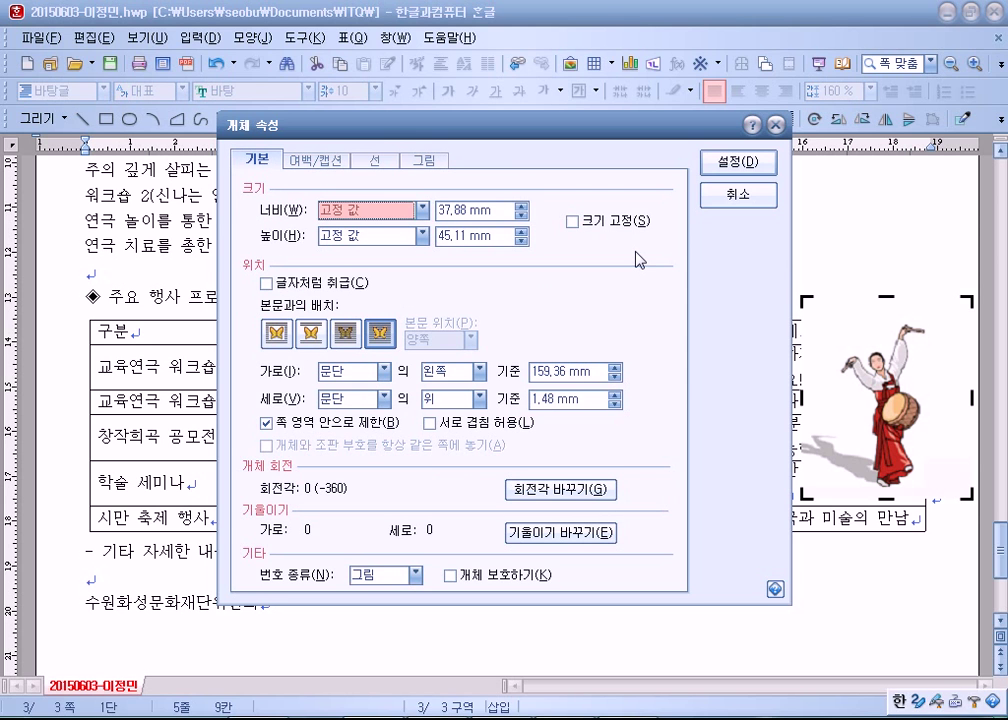
key(Tab)
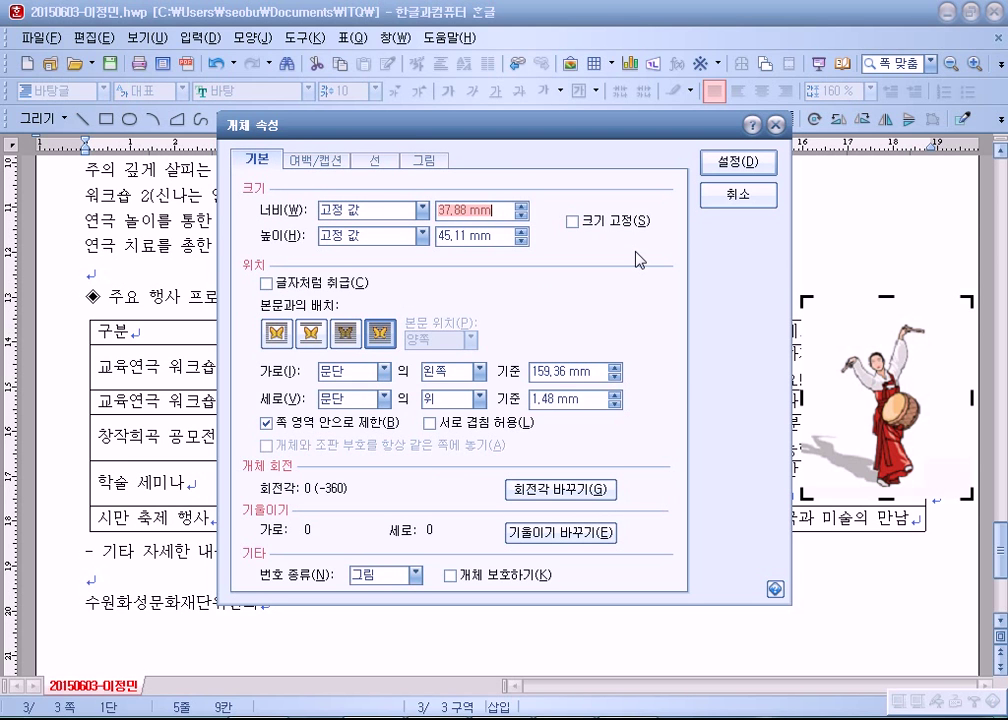
text(40)
key(Tab)
text(3)
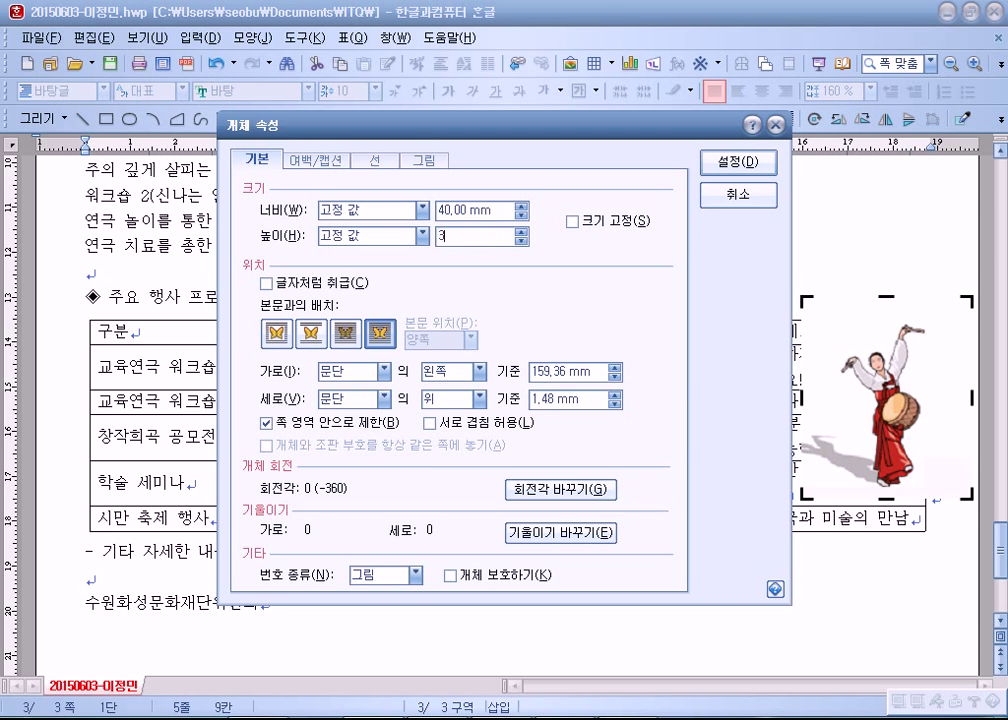
click(572, 220)
click(315, 160)
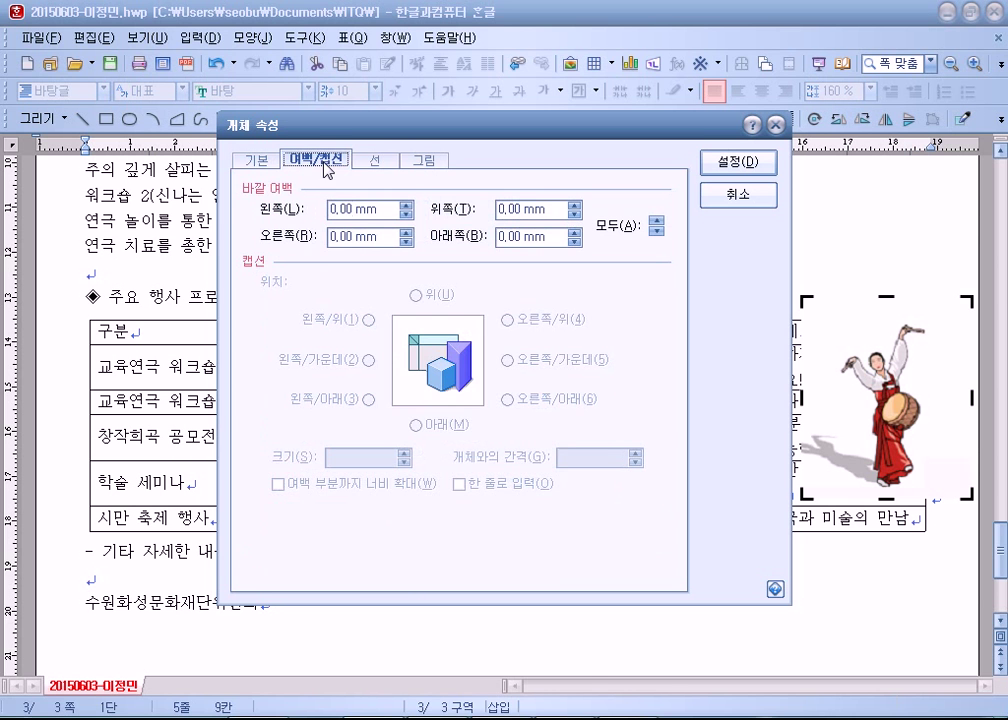
click(405, 204)
click(738, 161)
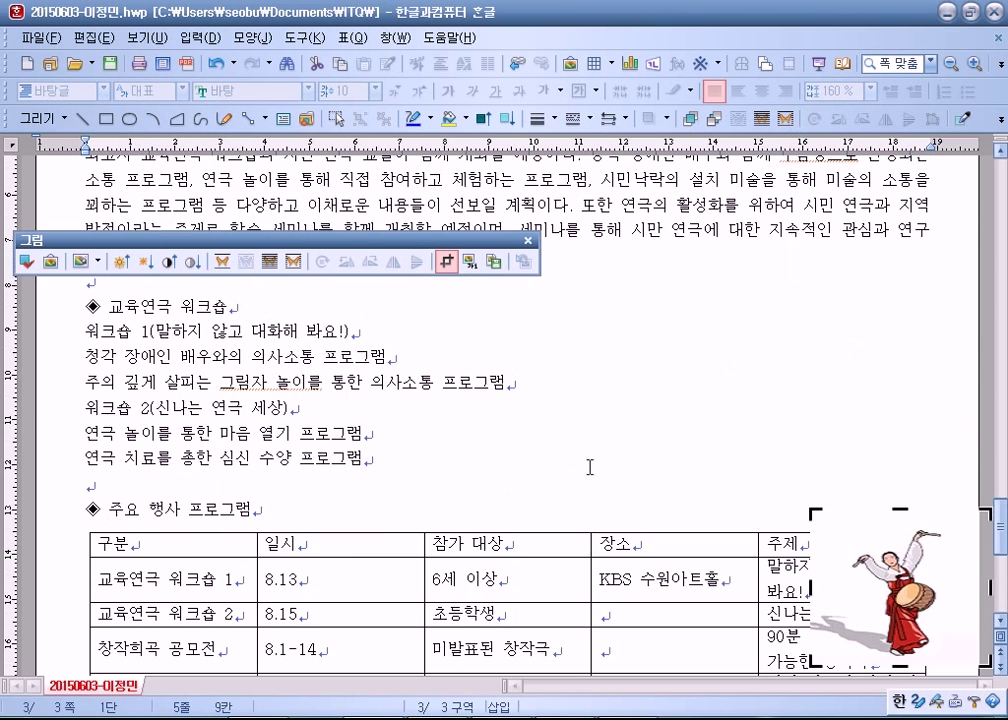
Move the dancer picture beside the opening paragraphs and make the body text wrap around it
drag(898, 595, 786, 250)
scroll(628, 446, up, 3)
drag(780, 510, 889, 378)
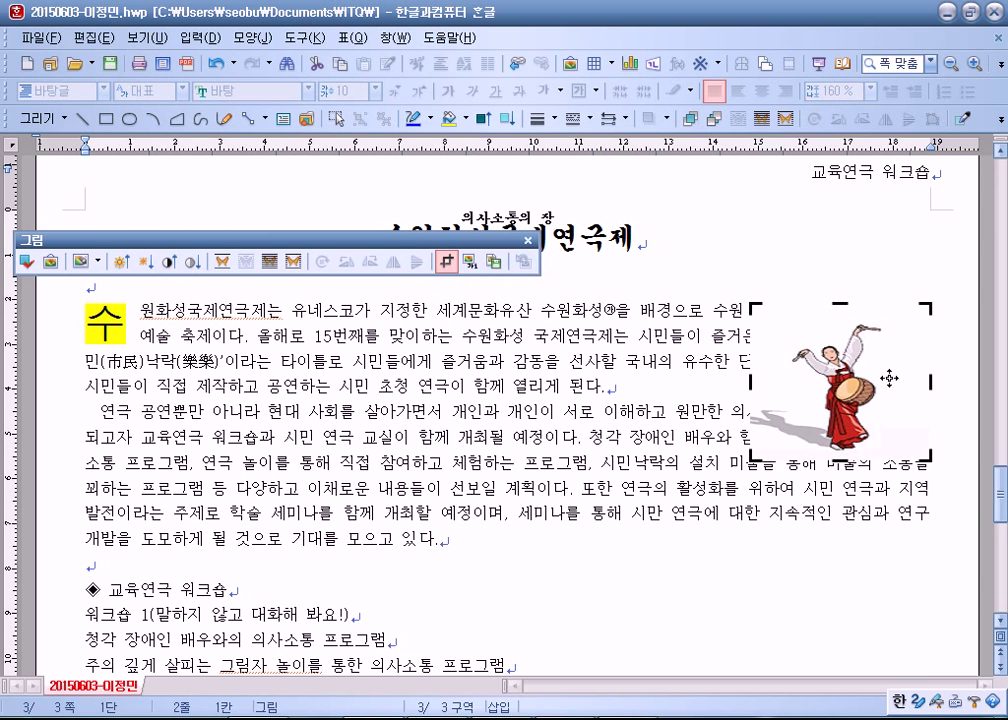
double_click(889, 378)
click(257, 160)
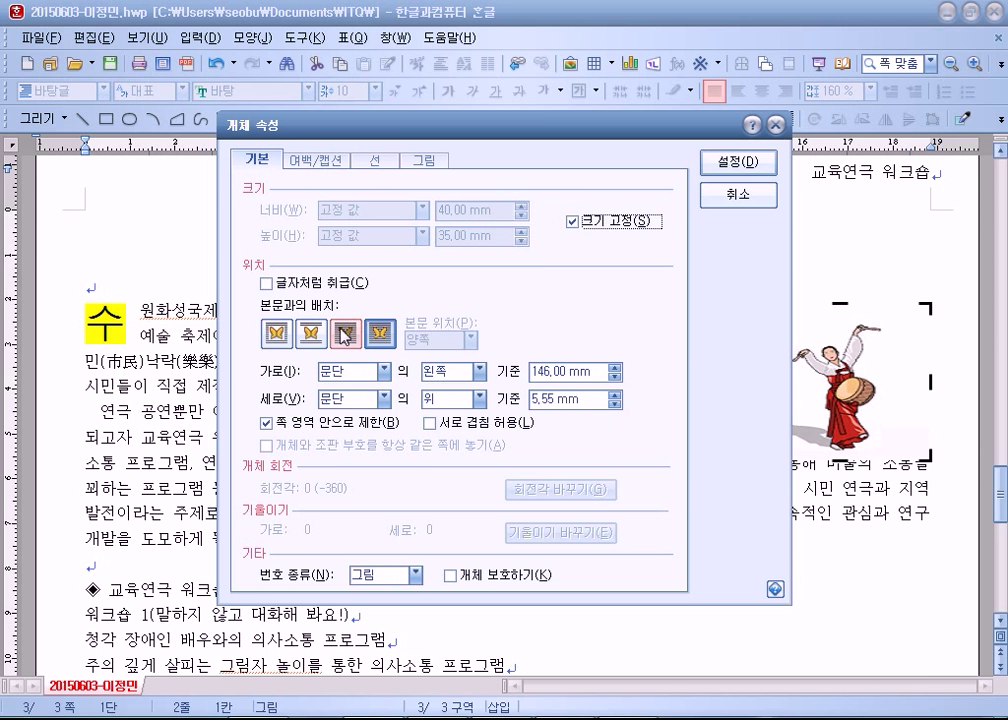
click(277, 333)
click(738, 161)
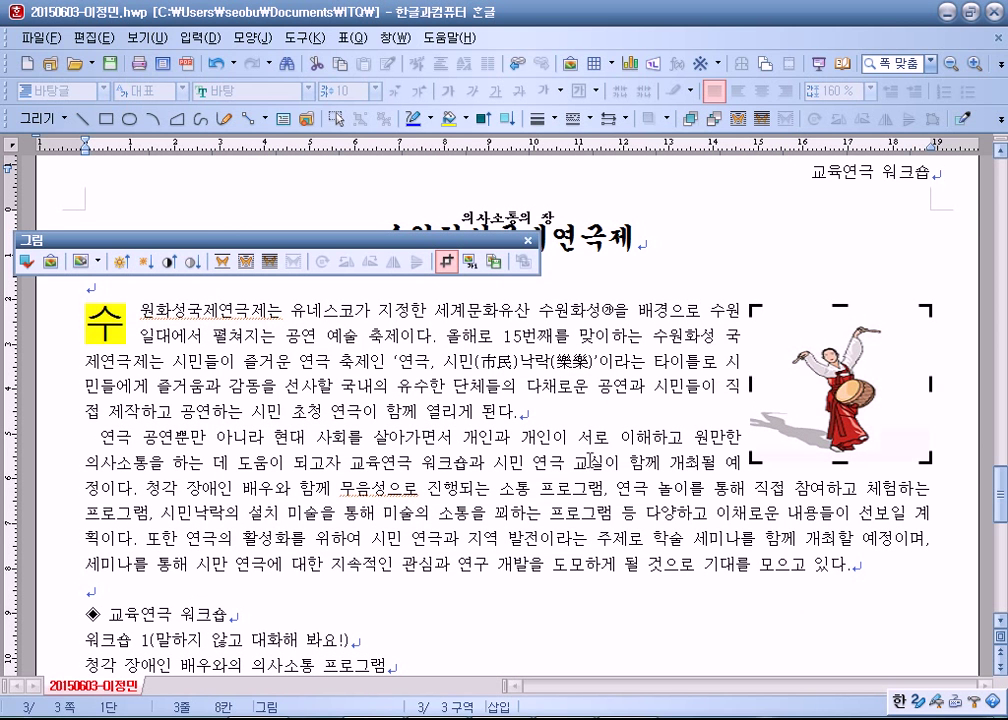
click(733, 440)
key(Down)
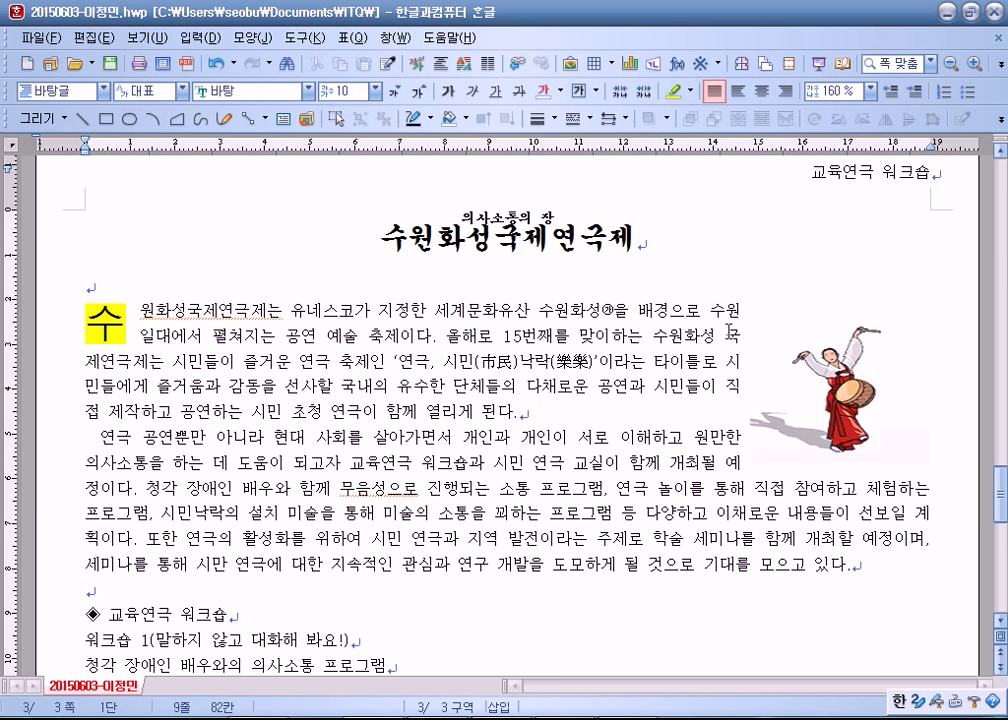
Nudge the dancer picture into place until the paragraph text wraps neatly, then deselect it
click(795, 358)
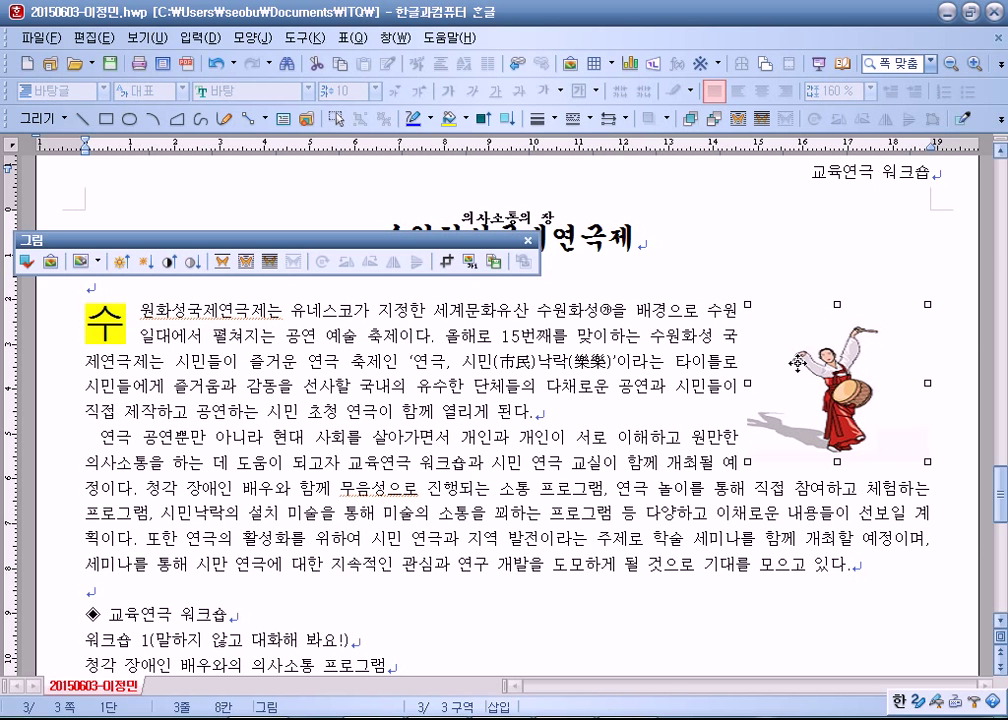
drag(797, 362, 853, 357)
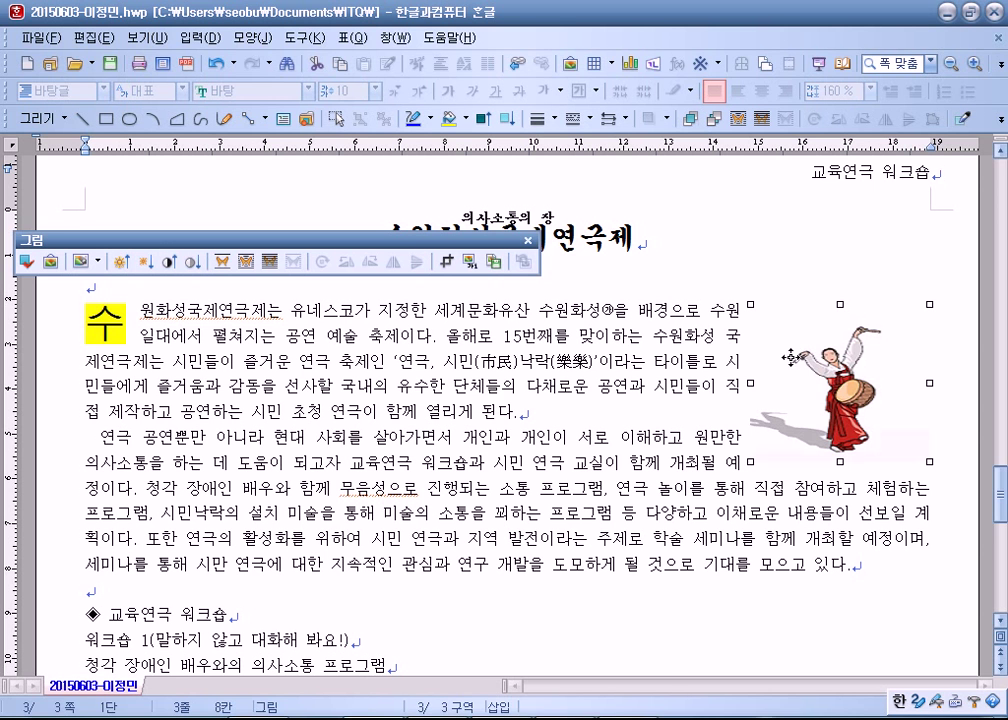
drag(807, 365, 791, 363)
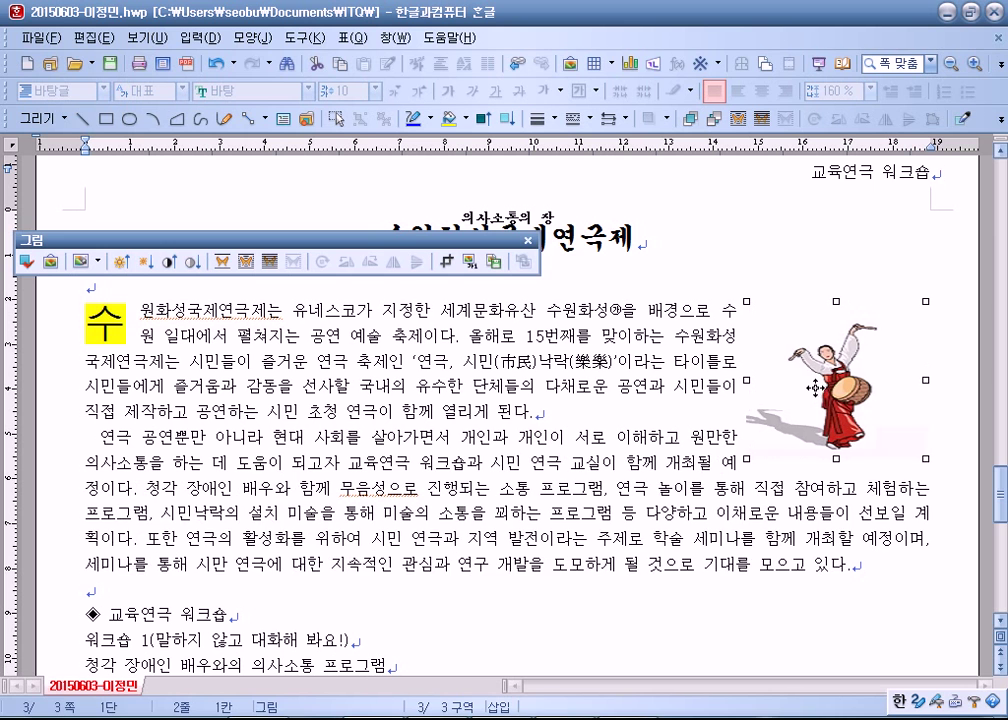
drag(812, 390, 790, 458)
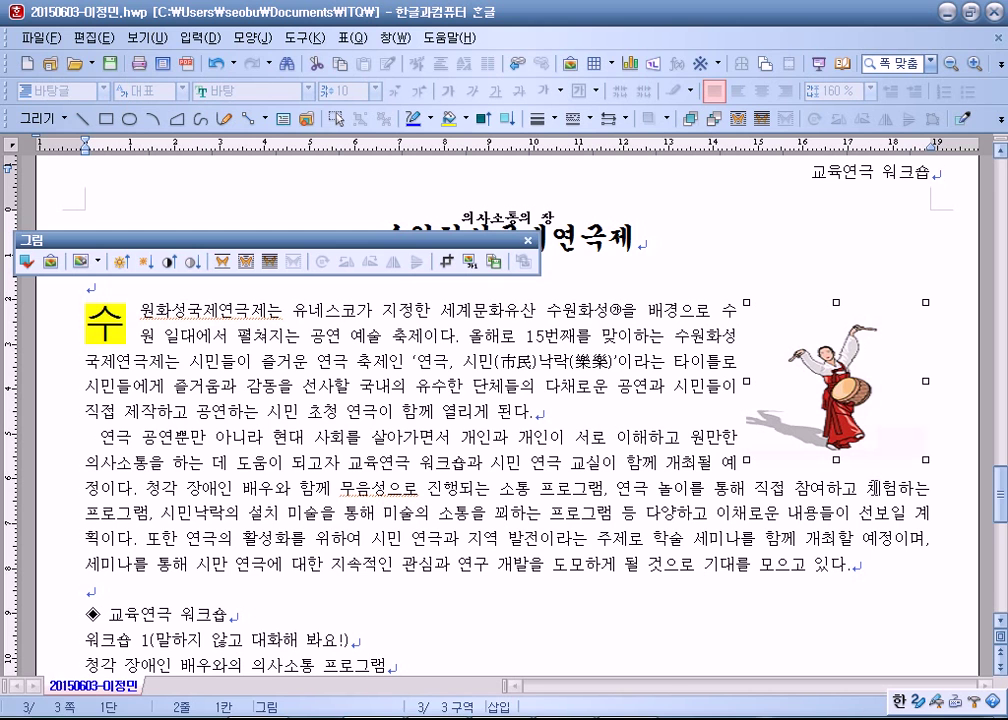
click(148, 488)
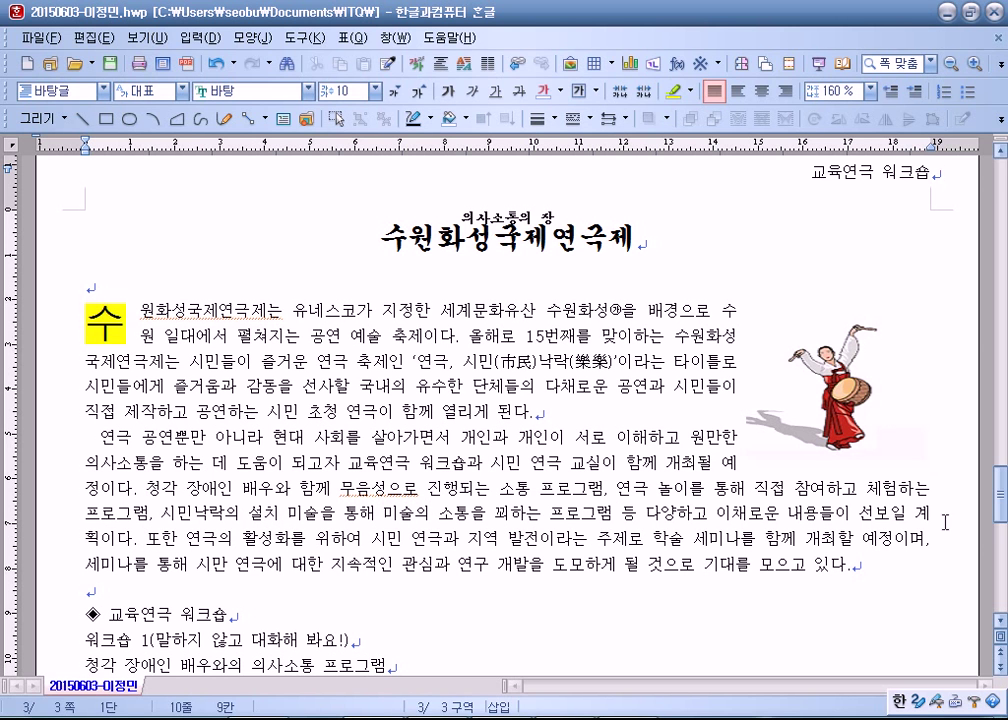
Insert 연극에 before 직접 so the line reads 연극 놀이를 통해 연극에 직접 참여하고
click(177, 459)
key(Right)
key(Right)
key(Right)
key(Right)
key(Right)
key(Right)
key(Right)
key(Right)
key(Right)
key(Right)
key(Right)
key(Right)
key(Right)
key(Right)
key(Right)
key(Right)
key(Right)
key(Right)
key(Right)
key(Right)
key(Right)
key(Right)
key(Right)
key(Right)
key(Right)
key(Right)
key(Right)
key(Right)
key(Right)
key(Right)
key(Right)
key(Right)
key(Right)
key(Right)
key(Right)
key(Right)
key(Right)
key(Right)
key(Right)
key(Right)
key(Right)
key(Right)
key(Right)
key(Right)
key(Right)
key(Right)
key(Right)
key(Right)
key(Right)
key(Right)
key(Right)
key(Right)
key(Right)
key(Right)
key(Right)
key(Right)
key(Right)
key(Right)
key(Right)
text(ㅇ)
key(BackSpace)
key(BackSpace)
key(Hangul)
key(Hangul)
text(연극에)
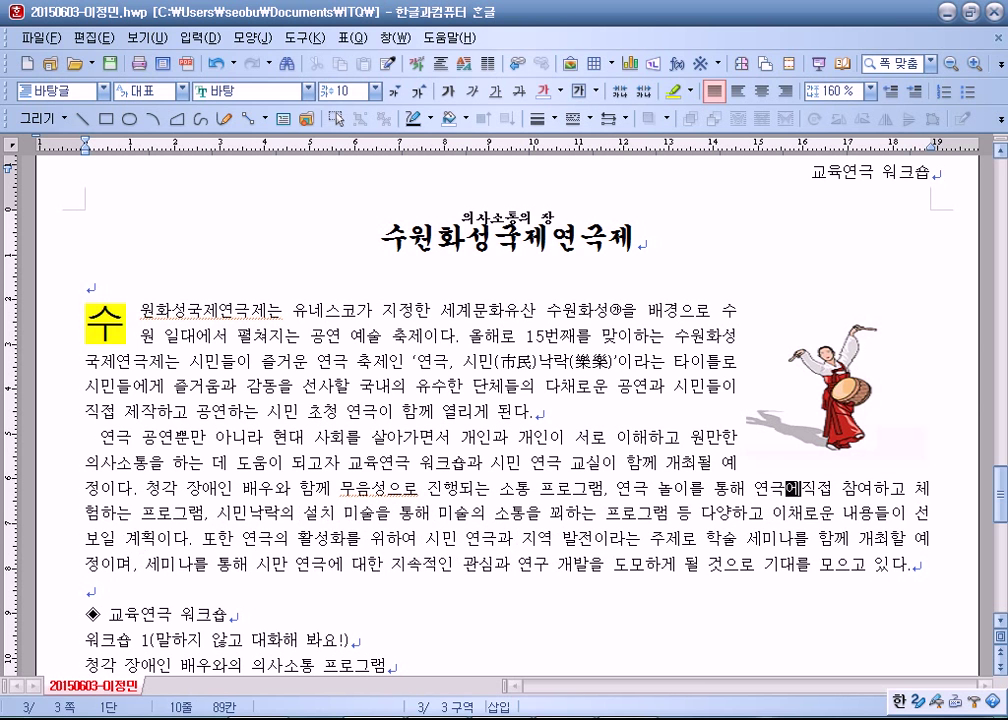
key(Down)
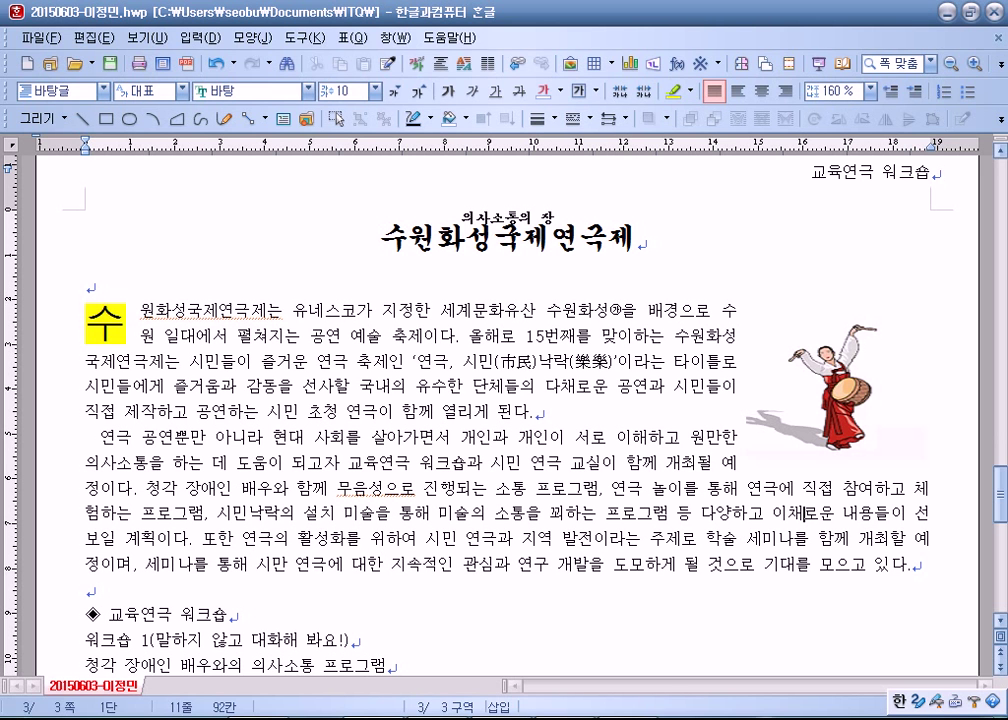
Type 연극과 before 미술의 so the phrase reads 연극과 미술의 소통
click(190, 512)
click(280, 512)
click(438, 512)
click(552, 514)
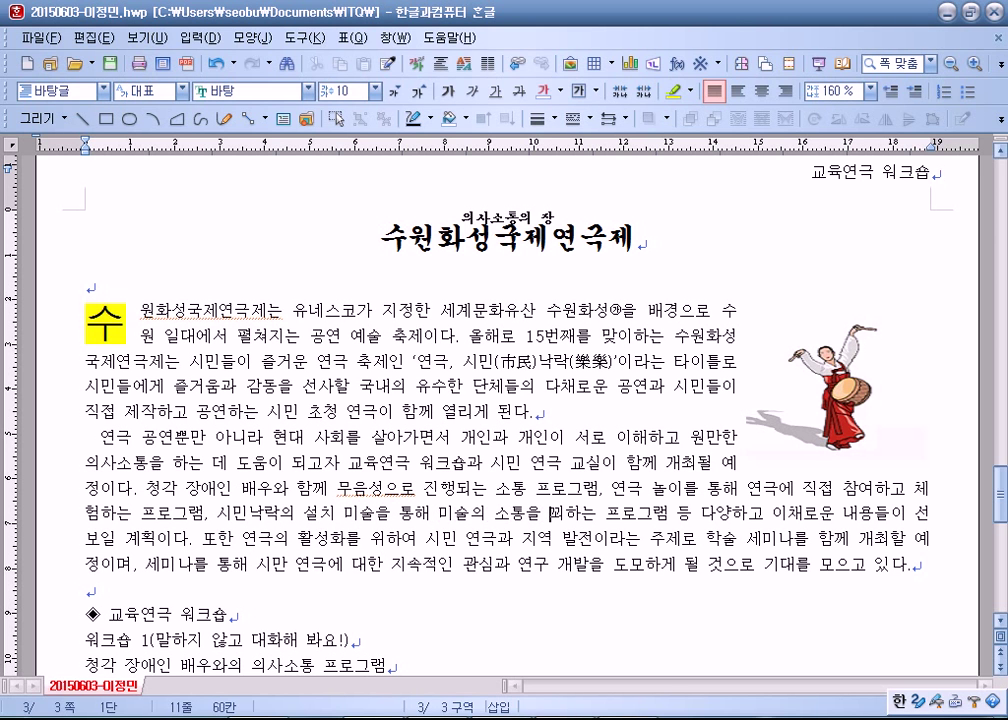
click(455, 513)
key(BackSpace)
key(Hangul)
text(duis)
key(BackSpace)
key(BackSpace)
key(BackSpace)
key(BackSpace)
key(Hangul)
text(예ㄴ극마)
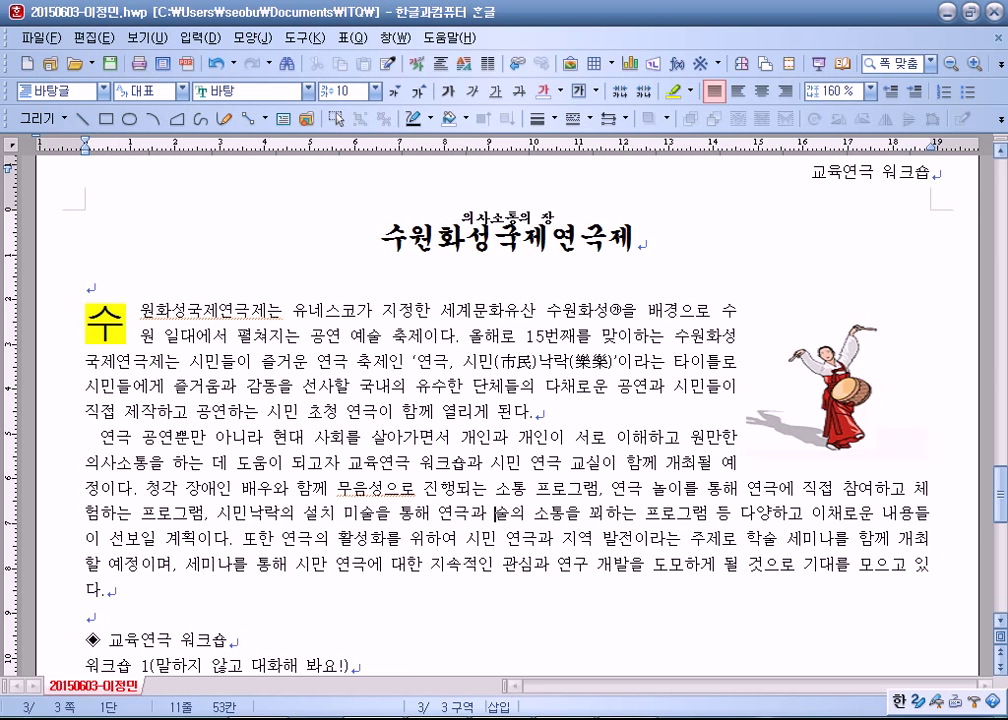
text( 미)
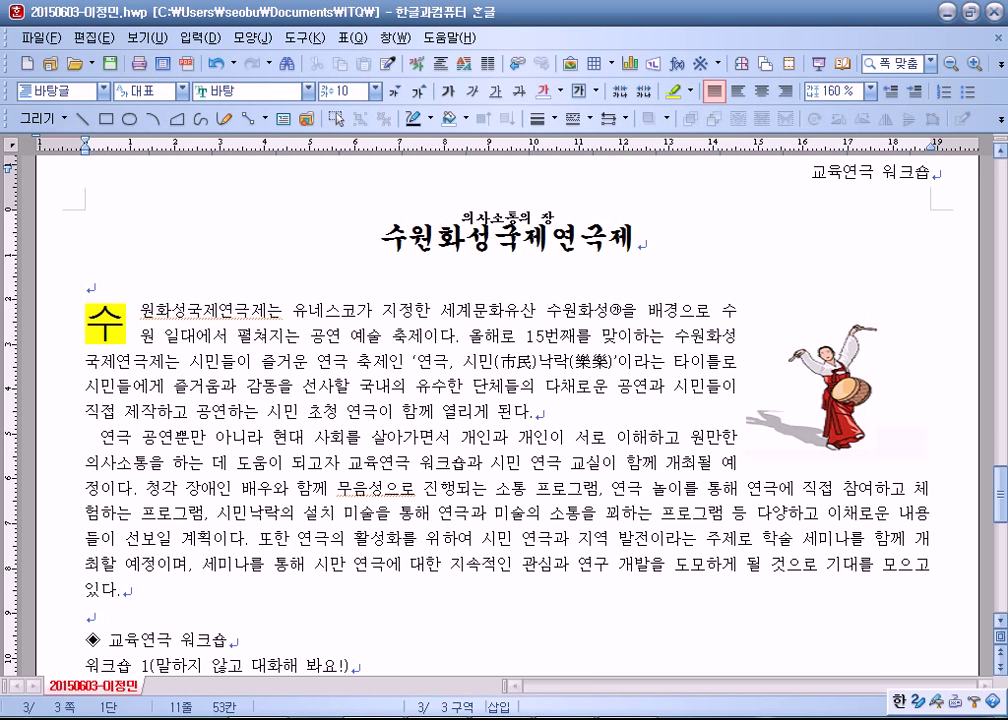
Insert 시민 before 연극의 활성화 in the later sentence
key(Right)
key(Right)
key(Right)
key(Right)
key(Right)
key(Right)
key(Right)
key(Right)
key(Right)
key(Right)
key(Right)
key(Right)
key(Right)
key(Right)
key(Right)
key(Right)
key(Right)
key(Right)
key(Right)
key(Right)
key(Right)
key(Right)
key(Right)
key(Right)
key(Right)
key(Right)
key(Right)
key(Right)
key(Right)
key(Right)
key(Right)
key(Right)
key(Right)
key(Right)
key(Right)
key(Right)
key(Right)
key(Right)
key(Right)
key(Right)
key(Right)
key(Right)
key(Right)
key(Right)
key(Right)
key(Right)
key(Right)
key(Left)
key(Left)
text(시민)
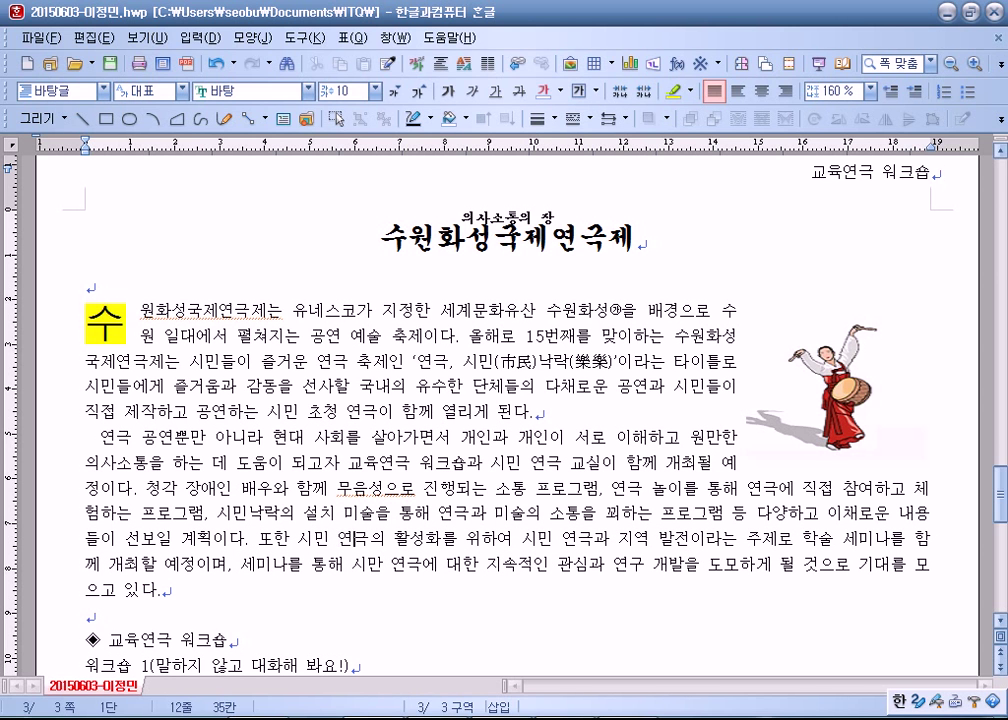
key(Right)
key(Right)
key(Right)
key(Right)
click(161, 590)
Set the ◆ 교육연극 워크숍 heading in 돋움 and enlarge it to 18 pt
scroll(299, 399, down, 5)
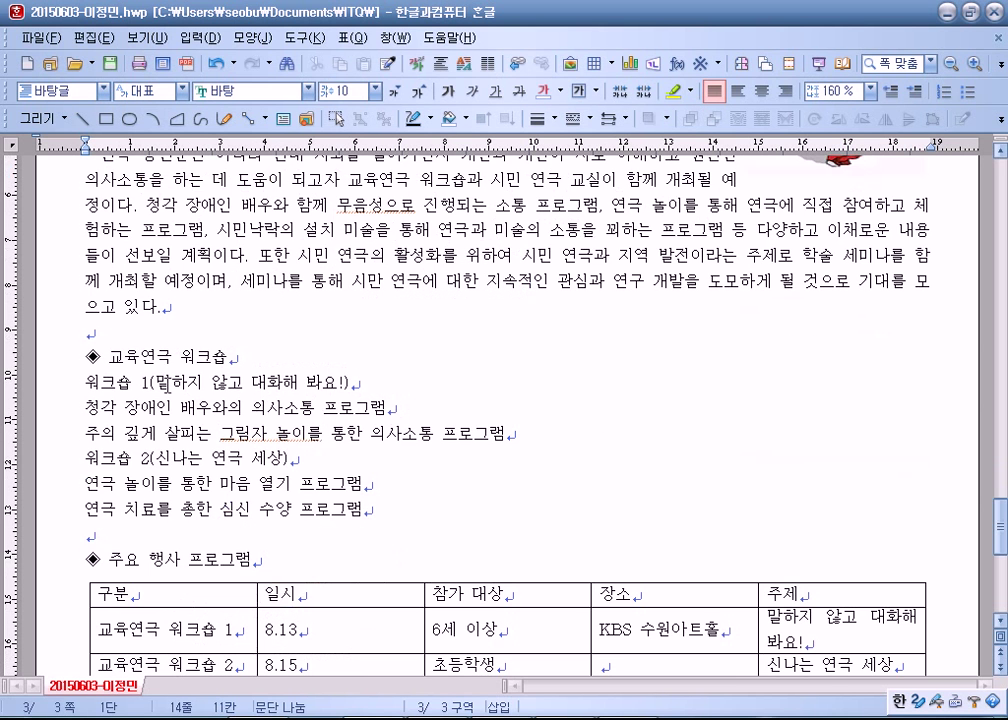
drag(85, 218, 268, 218)
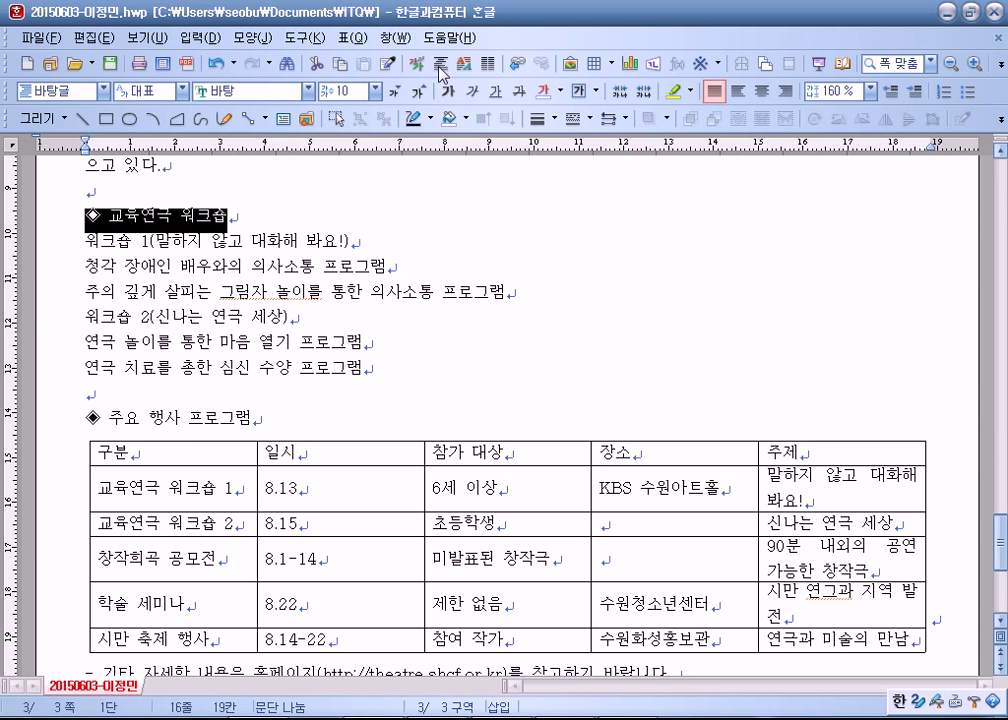
click(250, 91)
scroll(252, 190, up, 3)
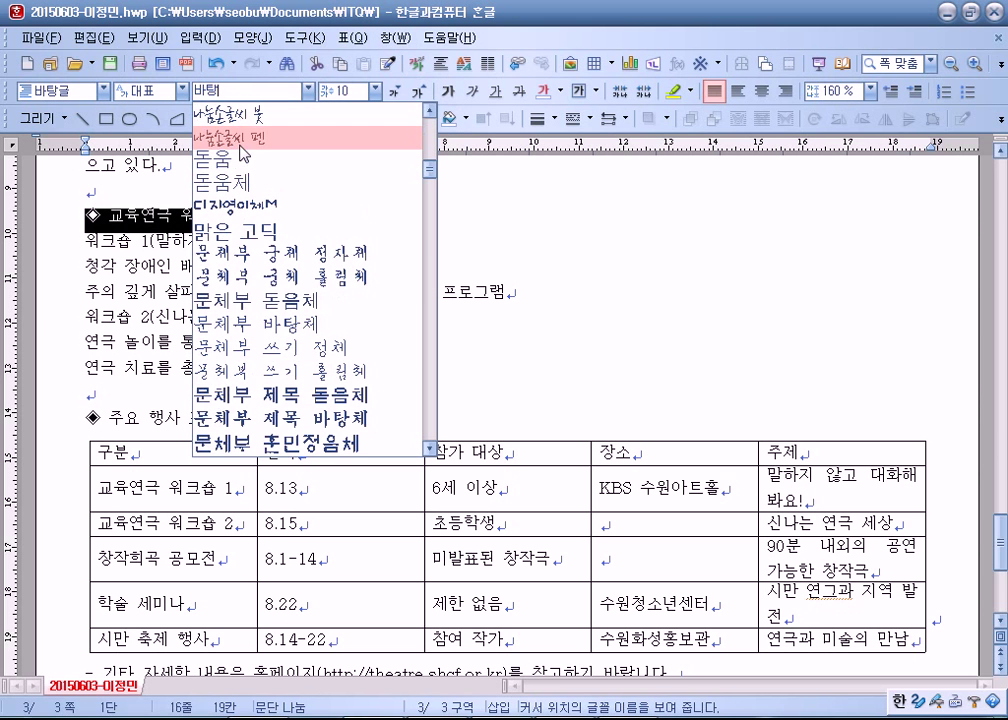
click(252, 158)
click(420, 93)
click(420, 93)
click(420, 93)
click(420, 93)
click(420, 93)
click(420, 93)
click(420, 93)
click(420, 93)
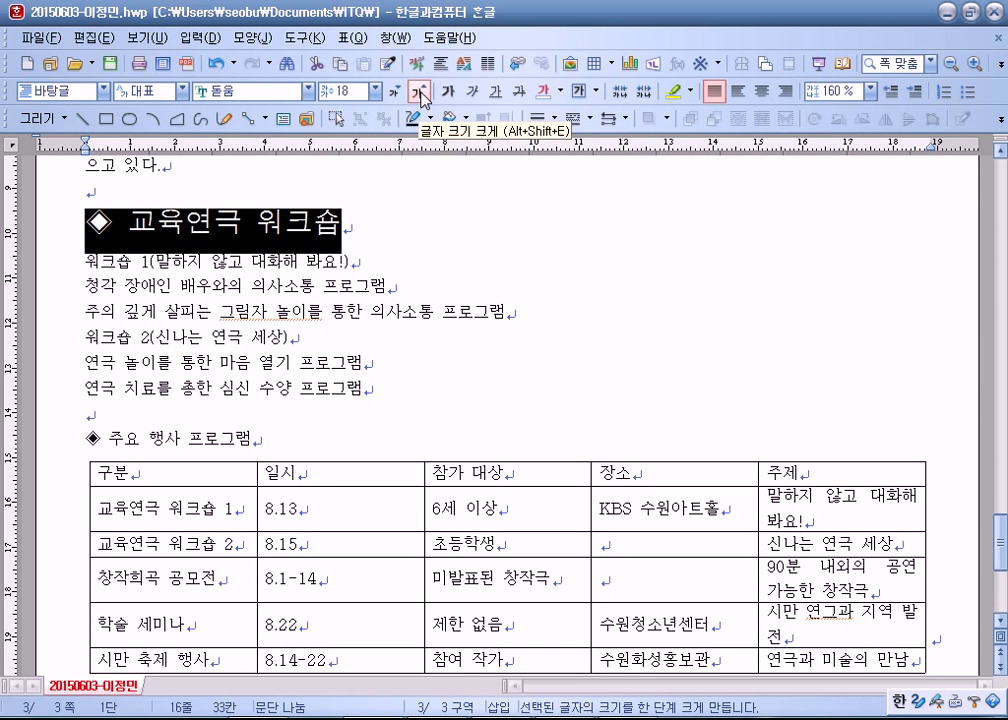
scroll(420, 300, up, 1)
Give the heading words 교육연극 워크숍 white text on red shading
drag(128, 244, 348, 244)
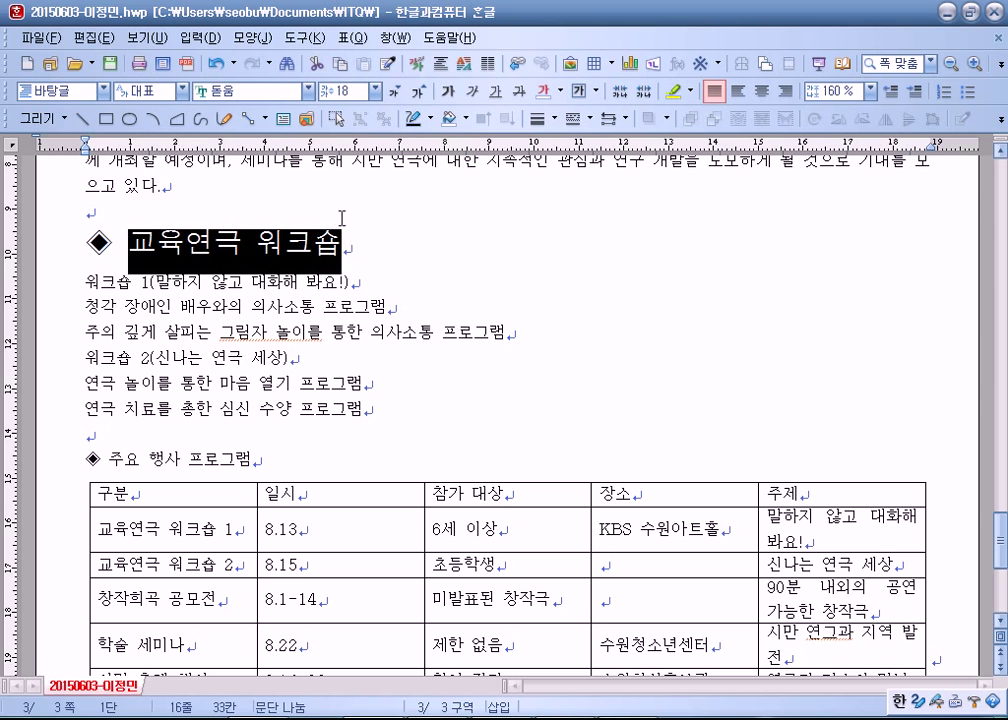
click(413, 63)
click(386, 428)
click(350, 464)
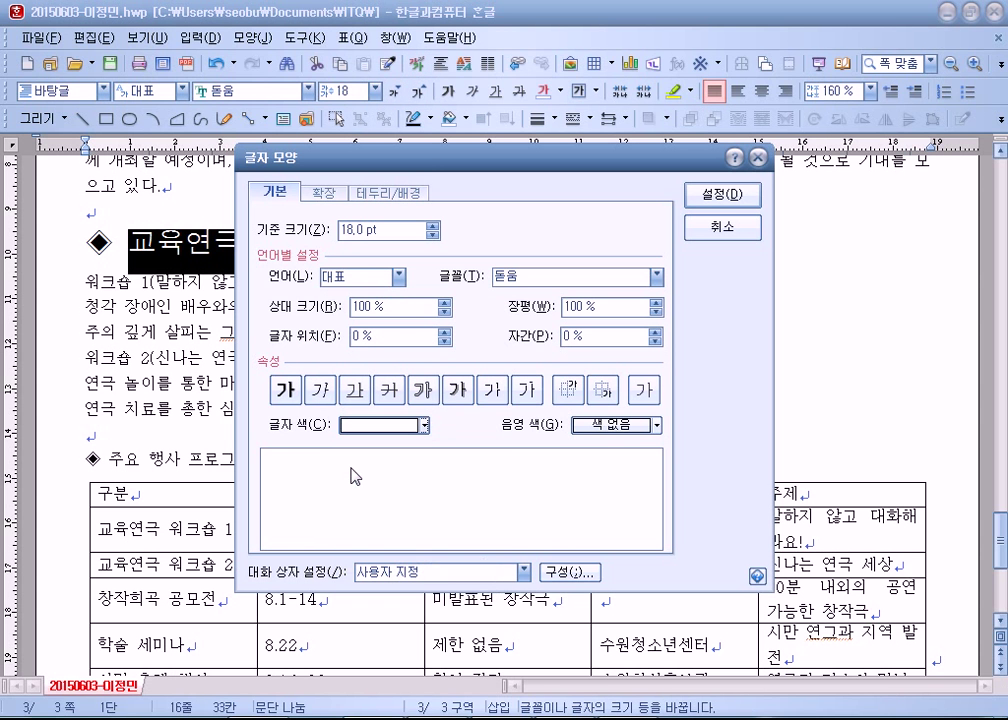
click(650, 425)
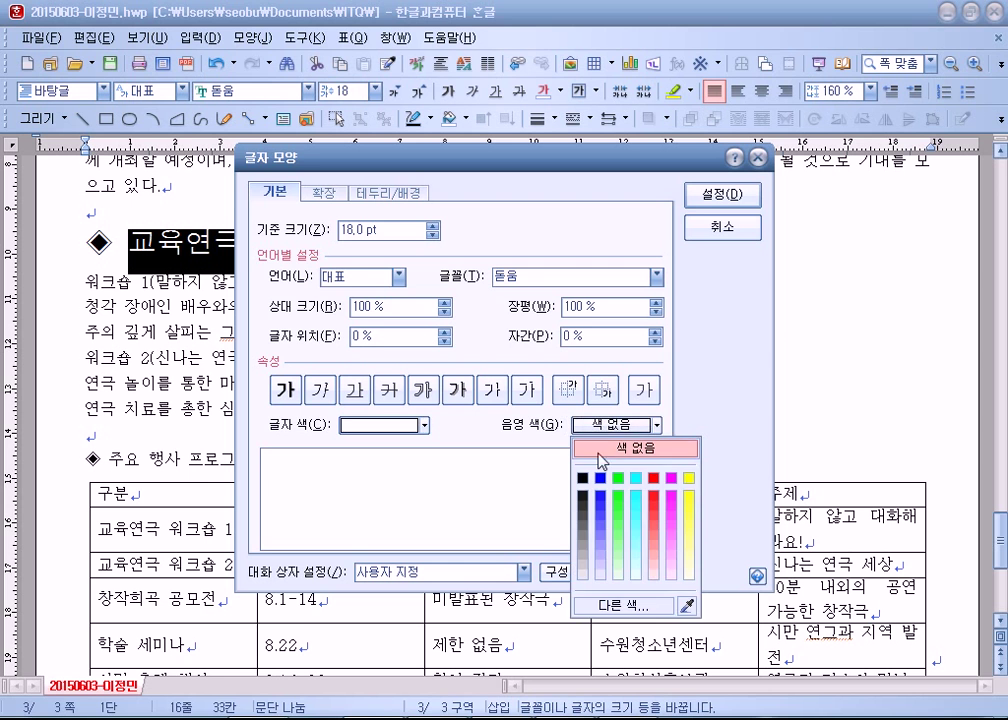
click(652, 479)
click(726, 196)
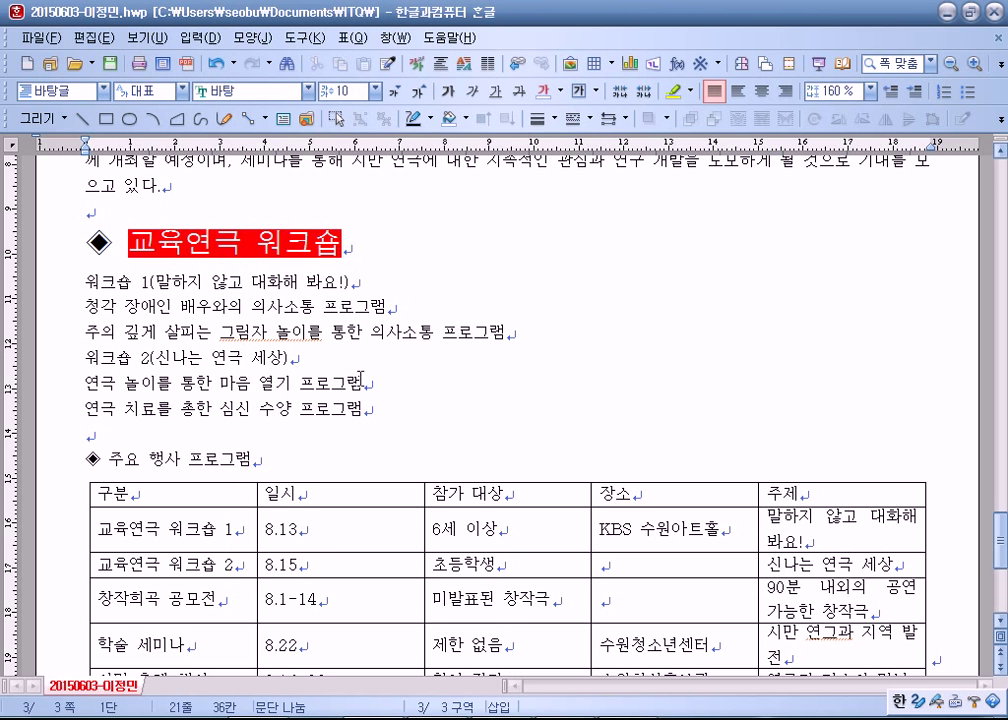
scroll(140, 413, down, 1)
drag(87, 390, 251, 390)
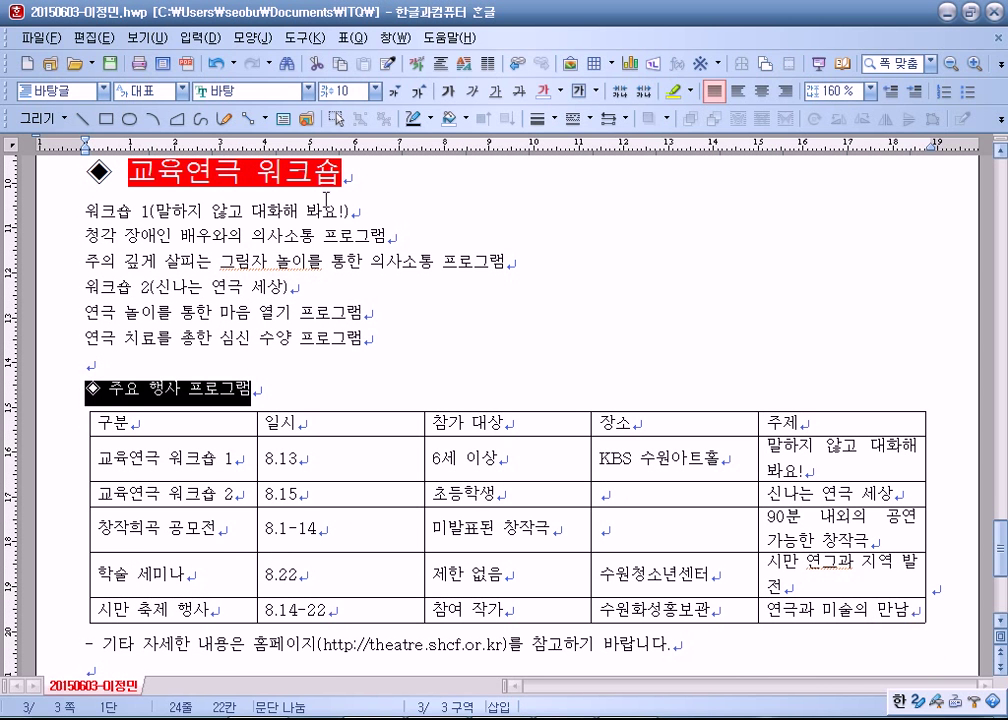
Set the 주요 행사 프로그램 heading in 18 pt 돋움 italic
click(309, 91)
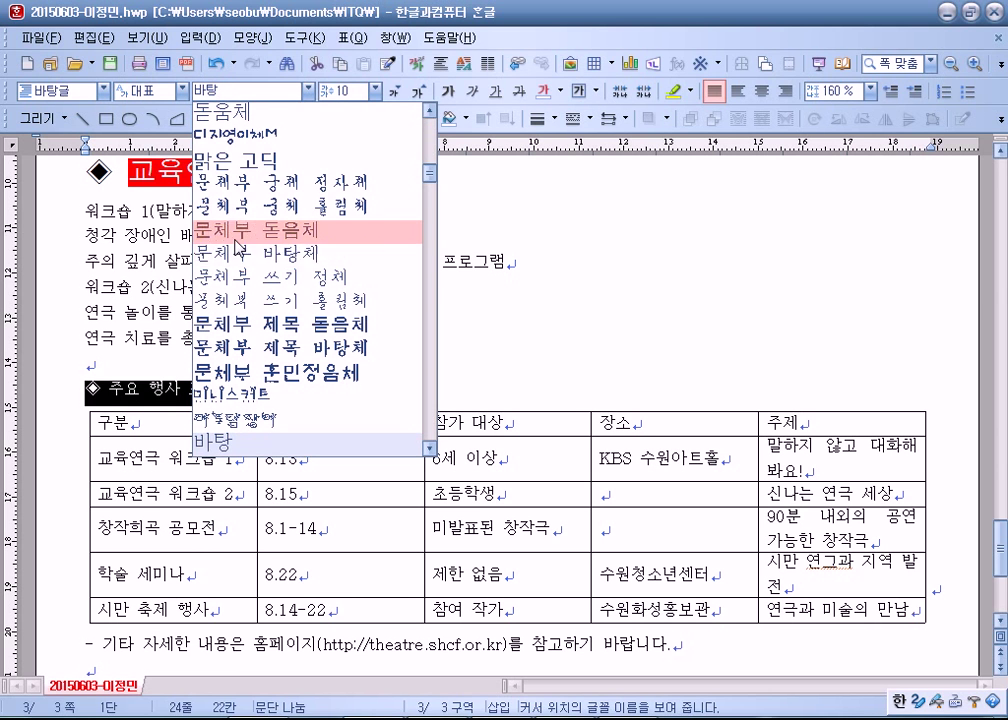
scroll(235, 210, up, 1)
click(215, 159)
click(421, 93)
click(421, 93)
click(421, 93)
click(421, 93)
click(421, 93)
click(421, 93)
click(421, 93)
click(141, 445)
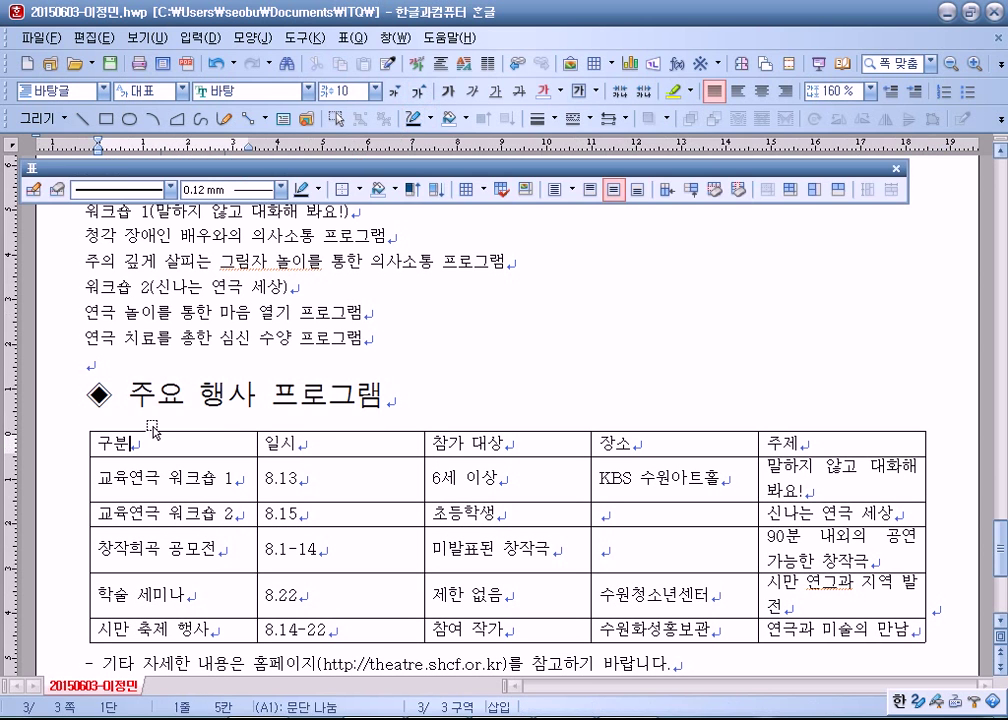
drag(141, 397, 408, 387)
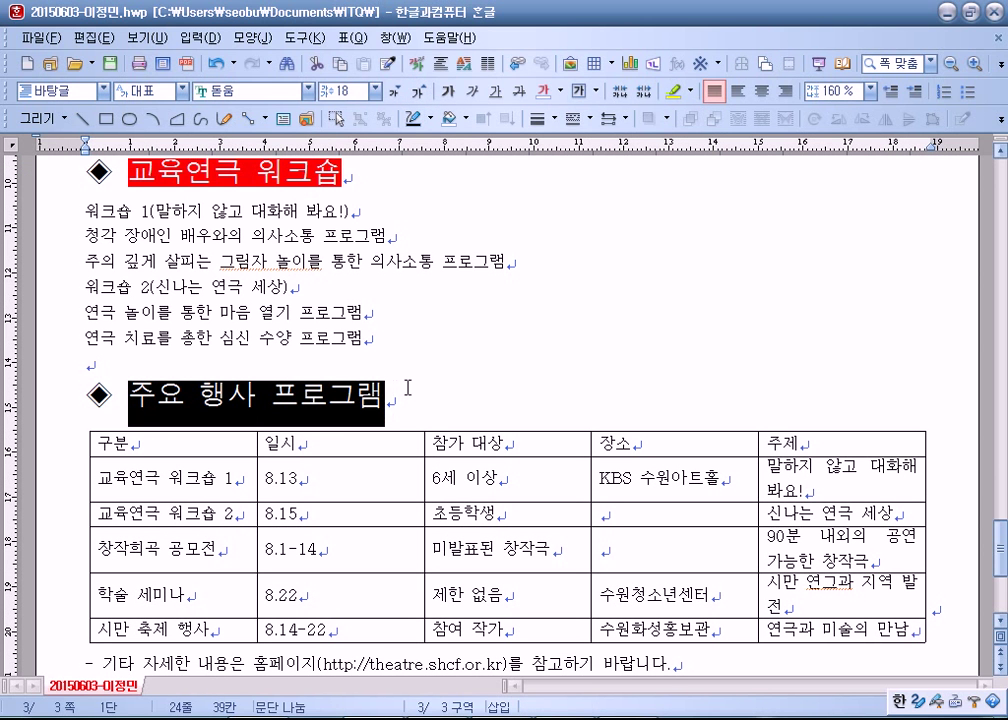
click(472, 91)
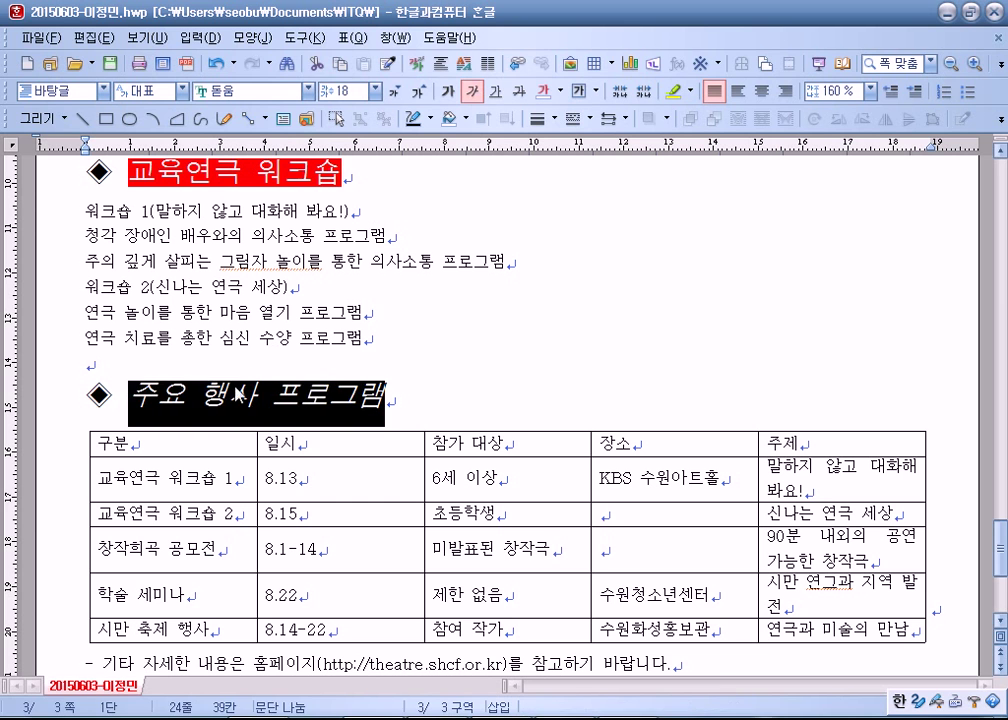
click(244, 396)
Add emphasis dots above the words 주요 행사
drag(130, 396, 258, 391)
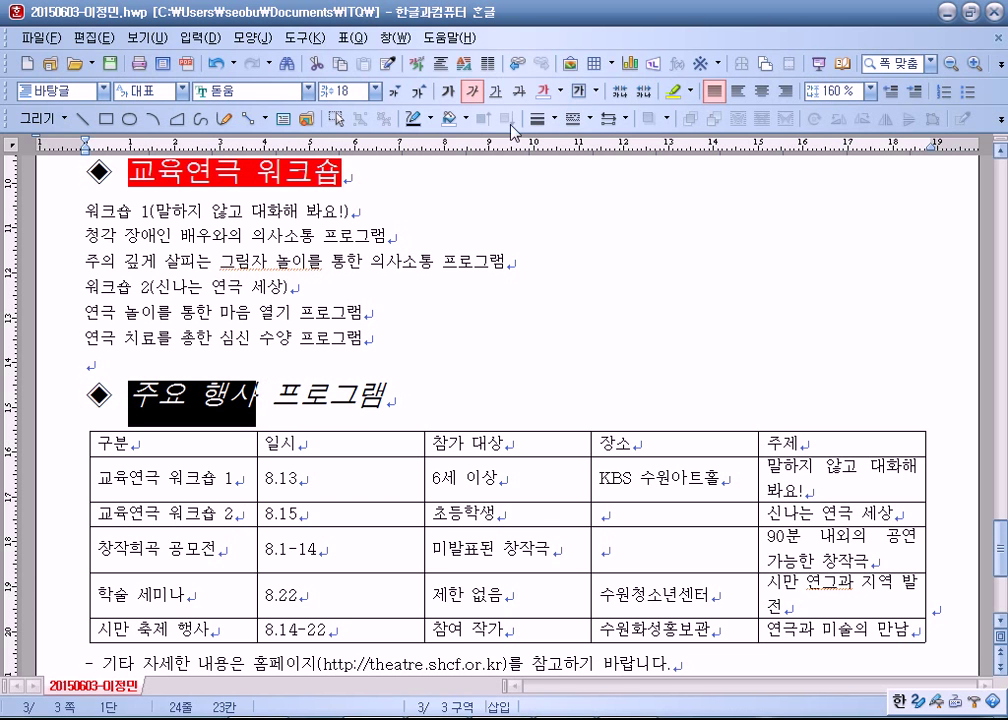
click(414, 63)
click(330, 195)
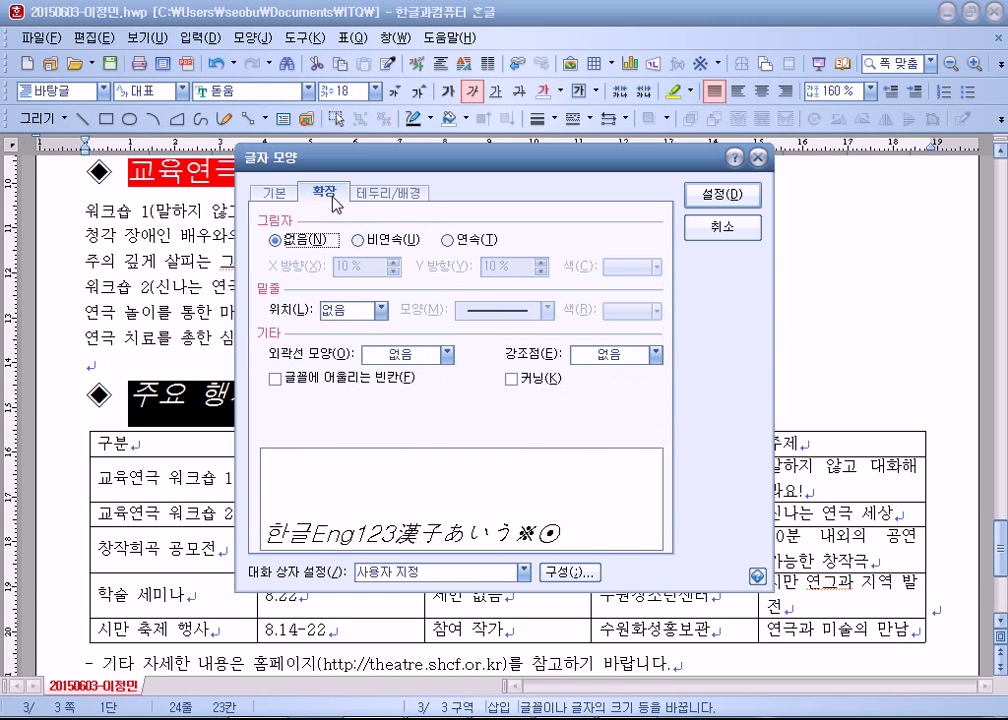
click(585, 354)
click(593, 429)
click(722, 194)
click(282, 341)
drag(86, 211, 382, 332)
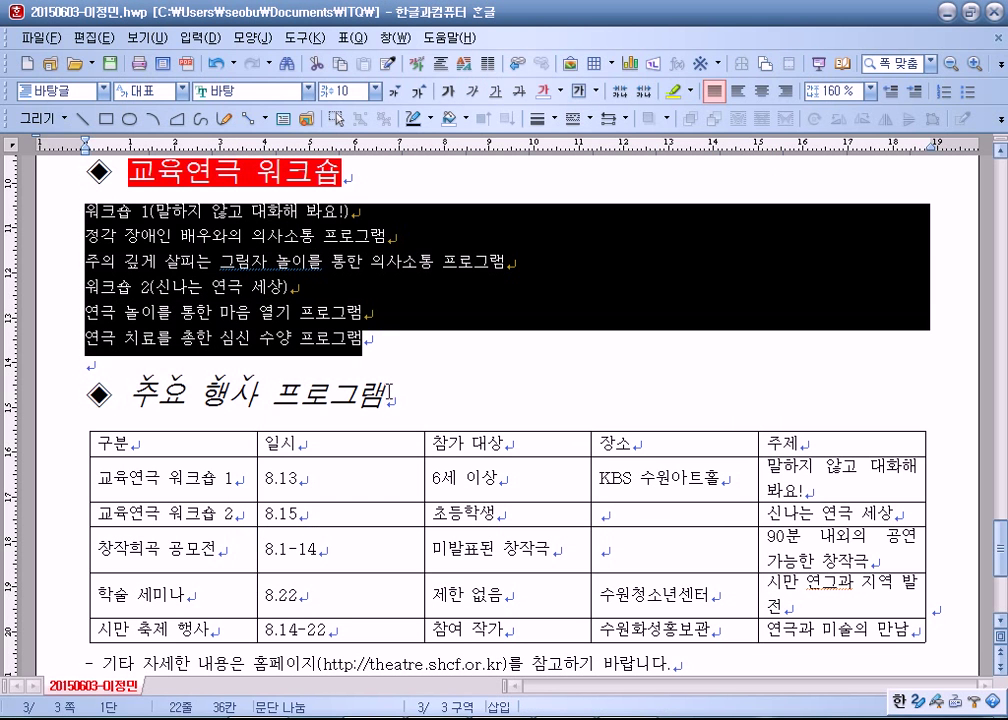
Give the six lines 180% spacing and 1) 가) a) numbering, level 1 at 15 pt right-aligned
click(872, 91)
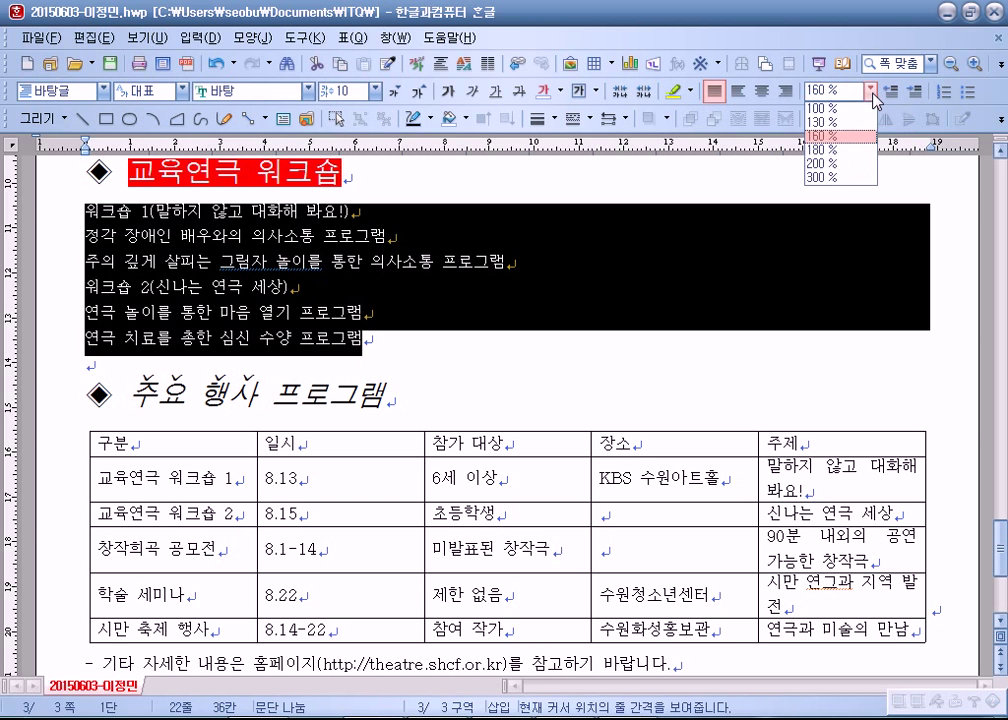
click(822, 152)
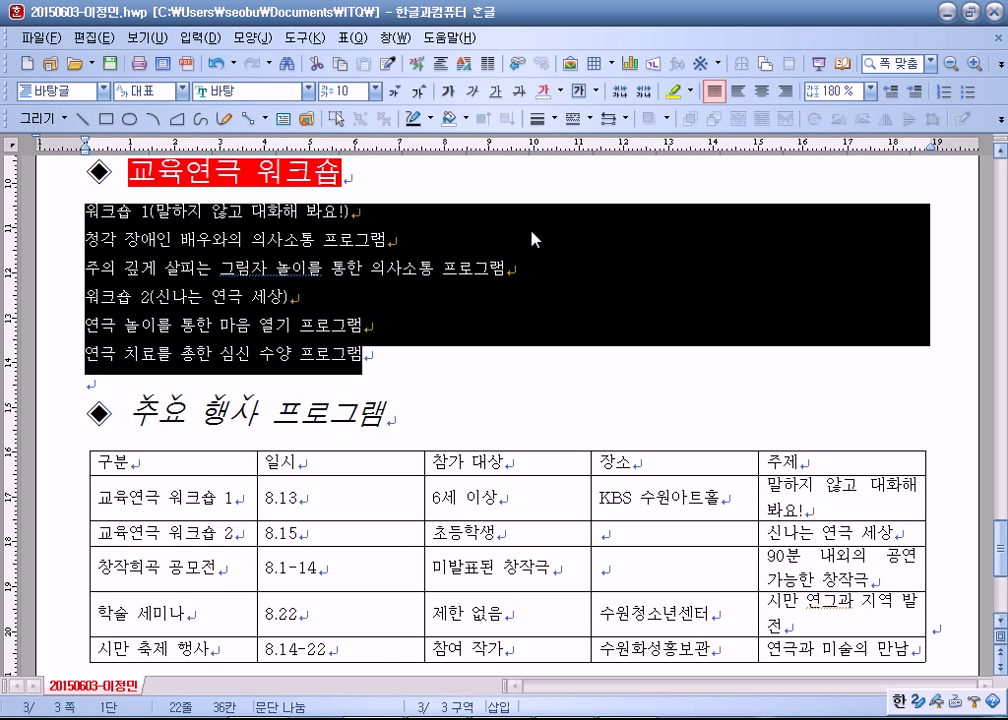
right_click(560, 264)
click(617, 428)
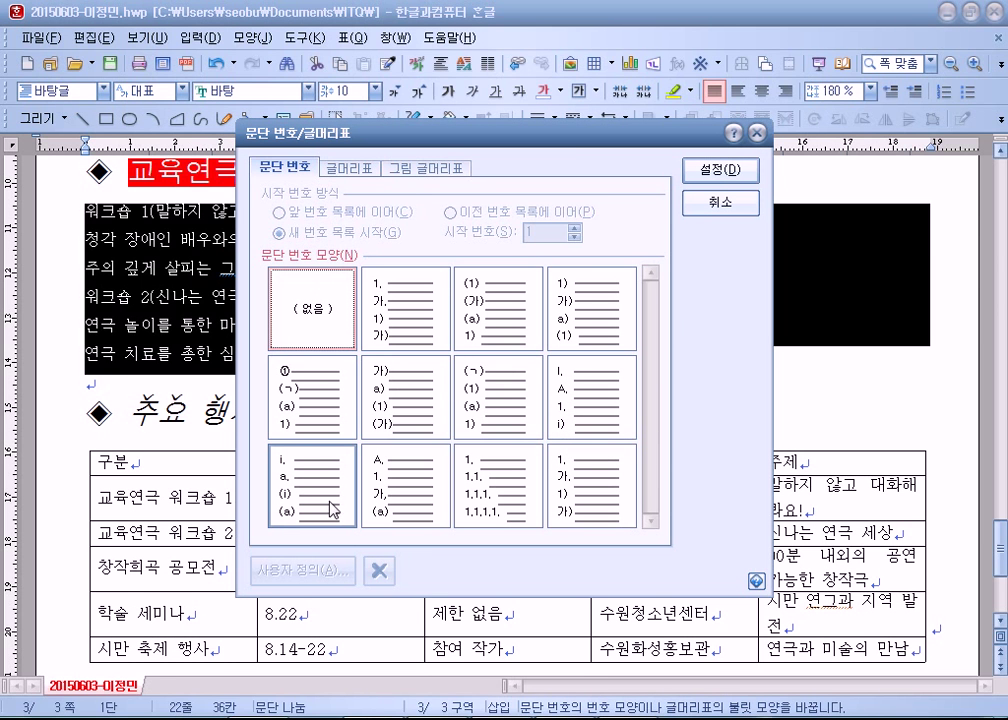
click(568, 322)
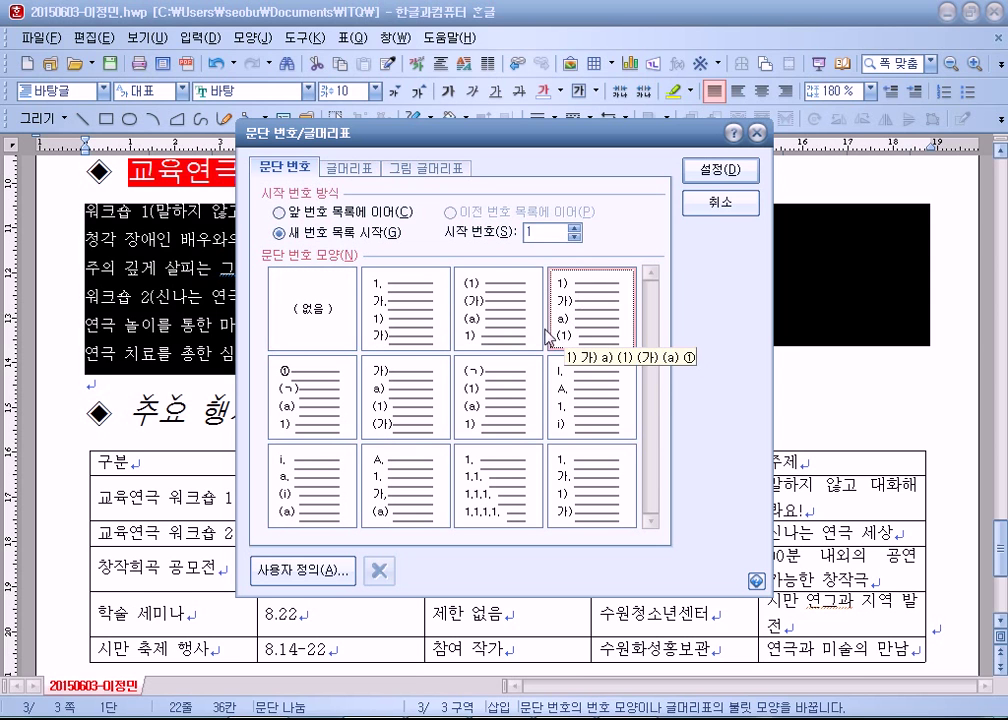
click(302, 571)
triple_click(503, 392)
text(15)
click(538, 417)
click(452, 464)
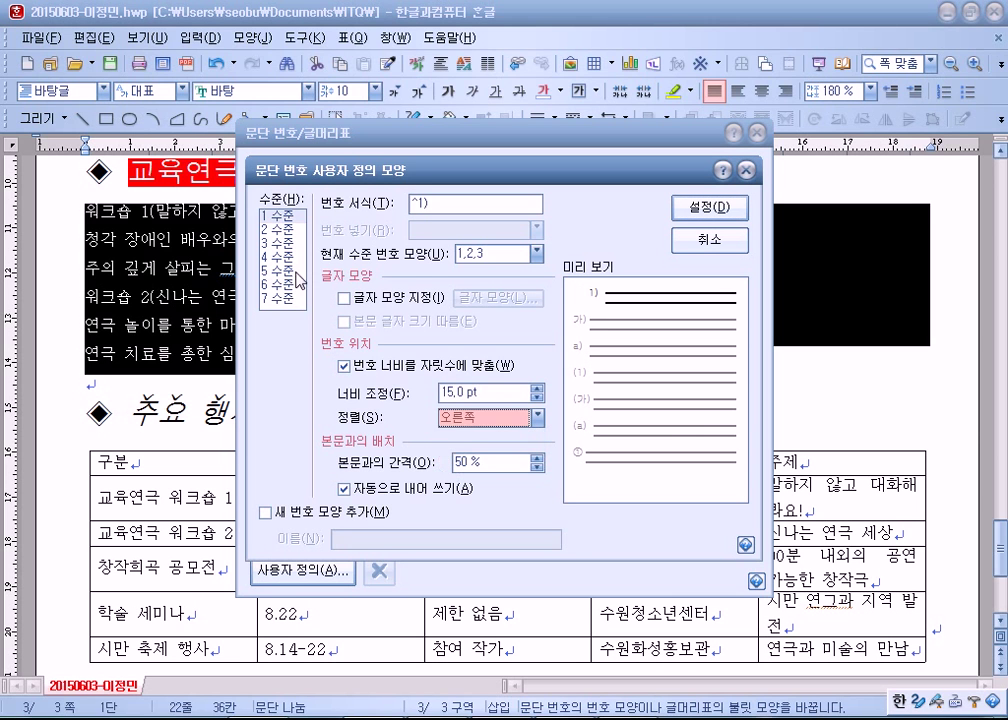
Set numbering level 2 to 25 pt right-aligned and apply the list
click(280, 229)
triple_click(495, 392)
text(25)
click(538, 417)
click(488, 455)
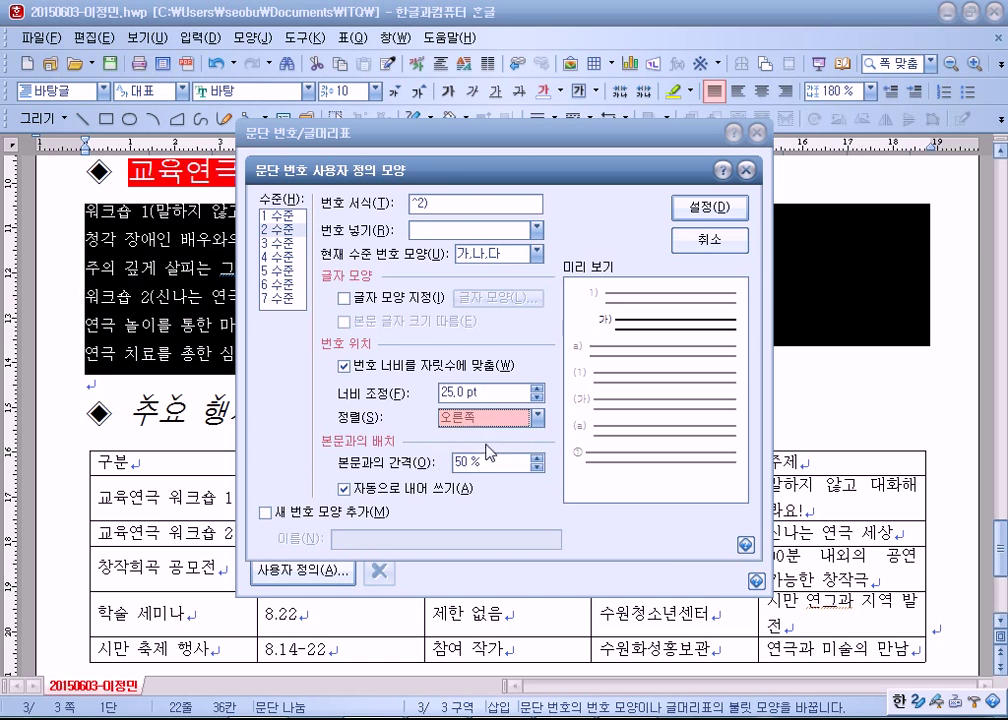
click(710, 207)
click(712, 200)
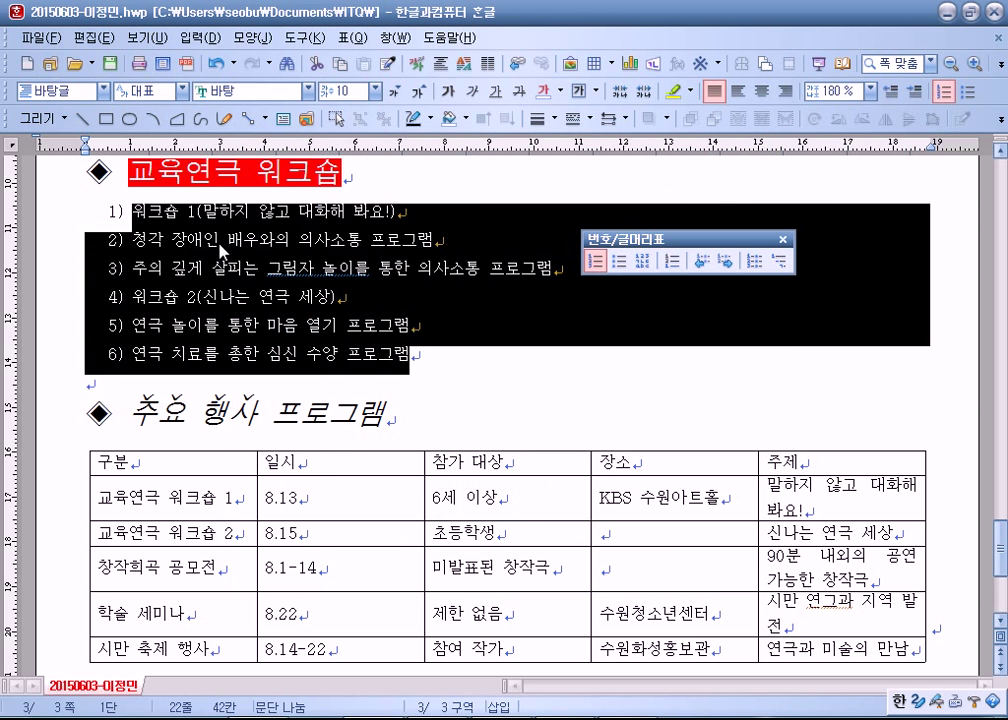
Demote the two lines under each workshop to 가) and 나) sub-items
drag(258, 241, 320, 268)
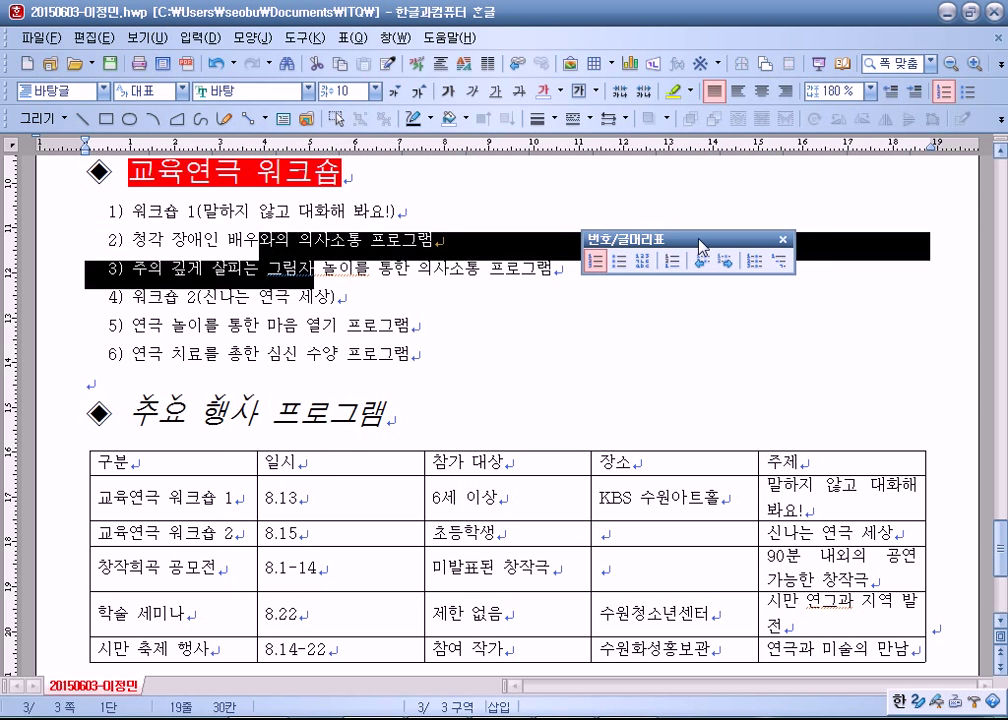
click(701, 260)
drag(250, 325, 282, 353)
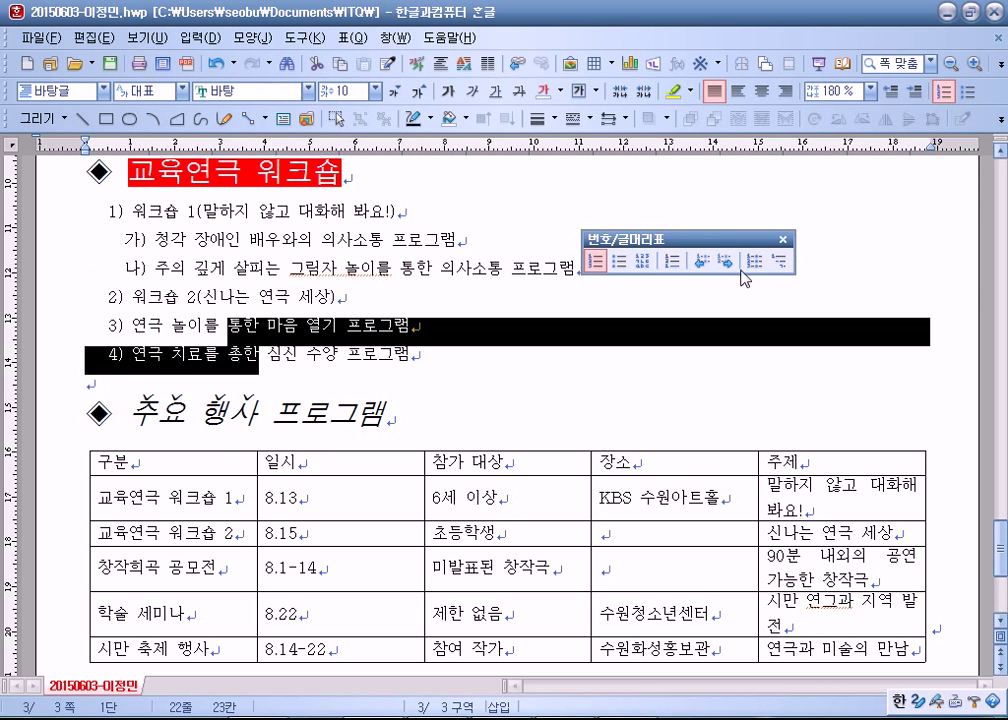
click(701, 260)
click(245, 349)
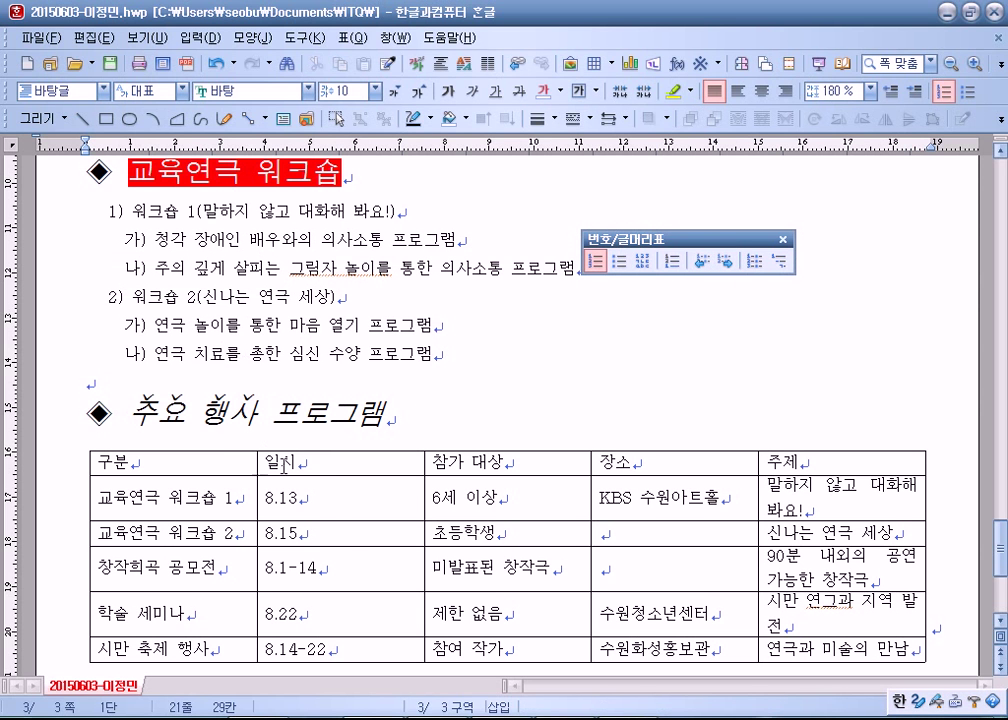
scroll(268, 452, down, 3)
Resize the table columns so every row fits on one line and centre the table
drag(258, 355, 248, 355)
drag(424, 354, 339, 354)
drag(591, 356, 484, 356)
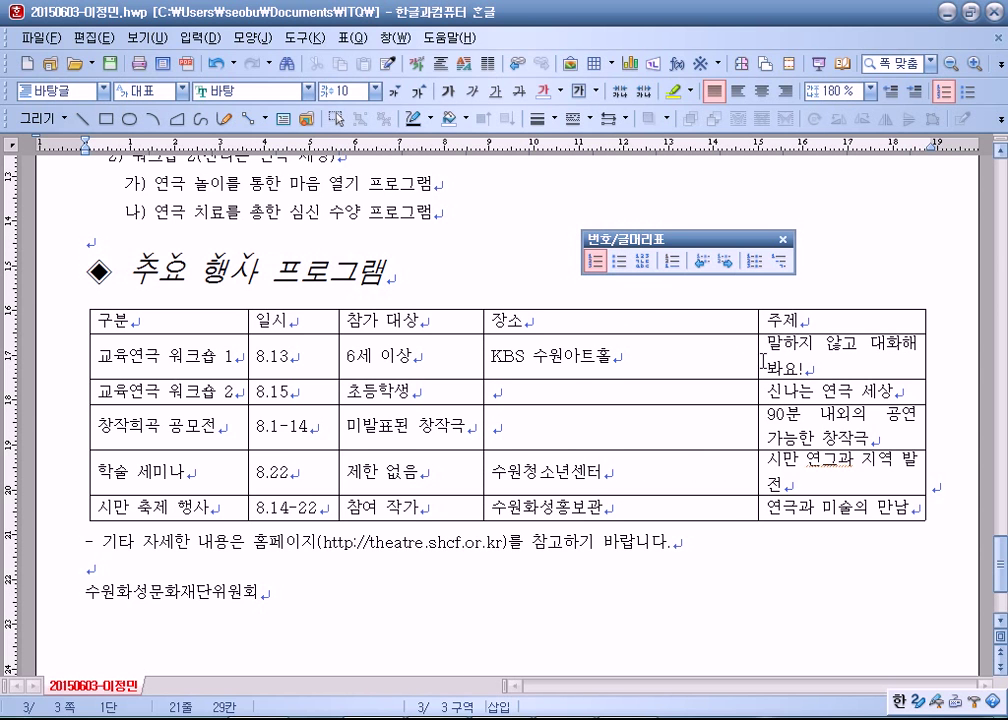
drag(761, 360, 623, 357)
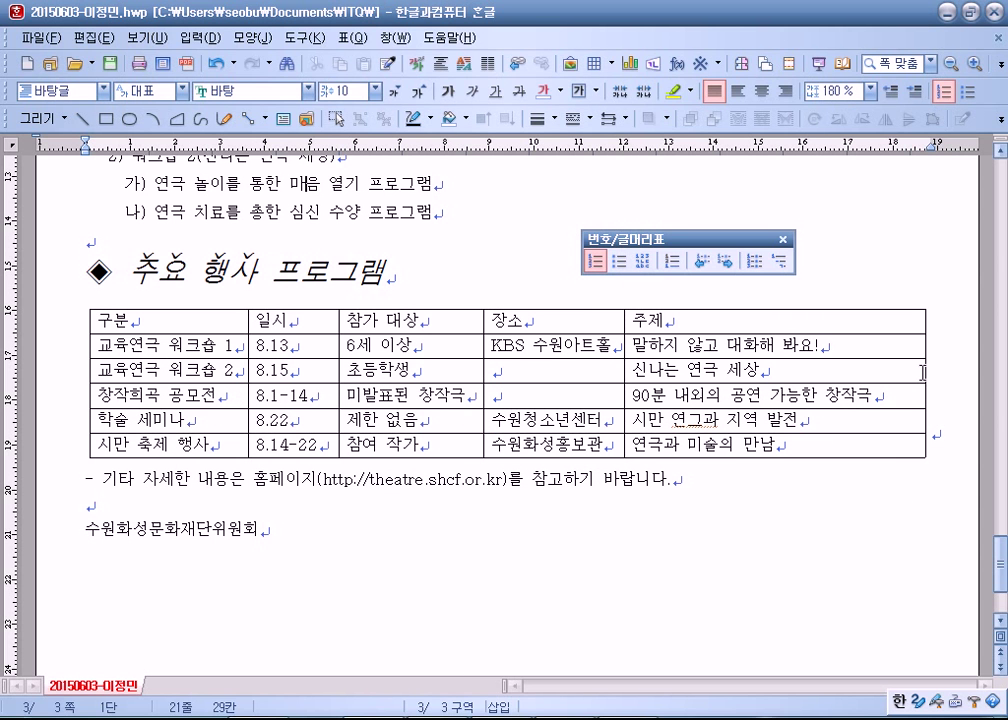
drag(925, 371, 891, 364)
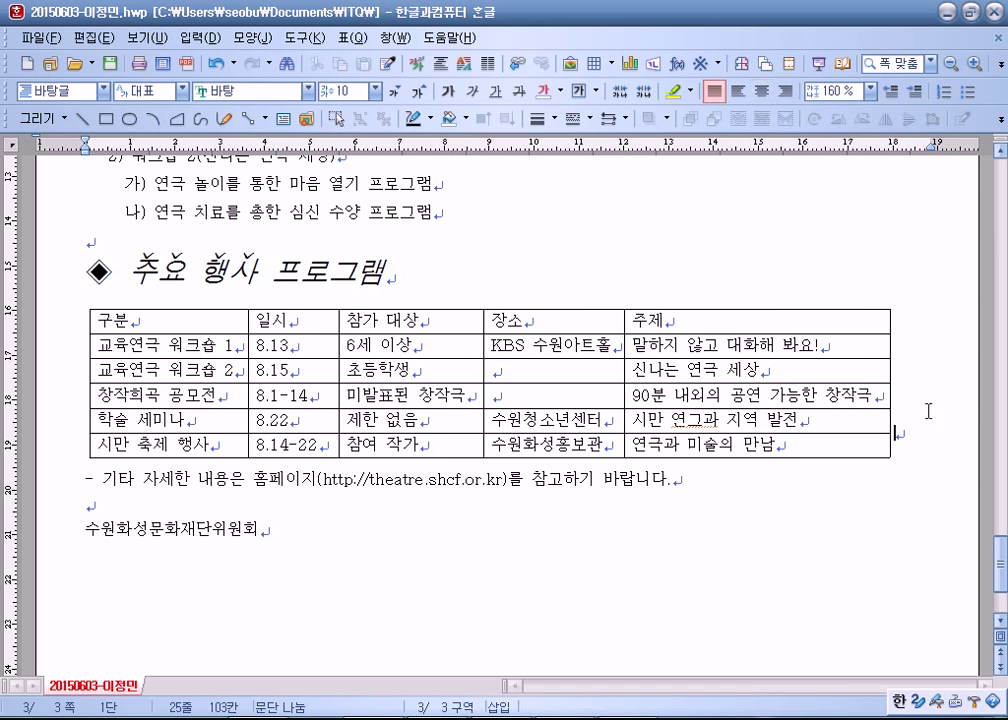
click(760, 91)
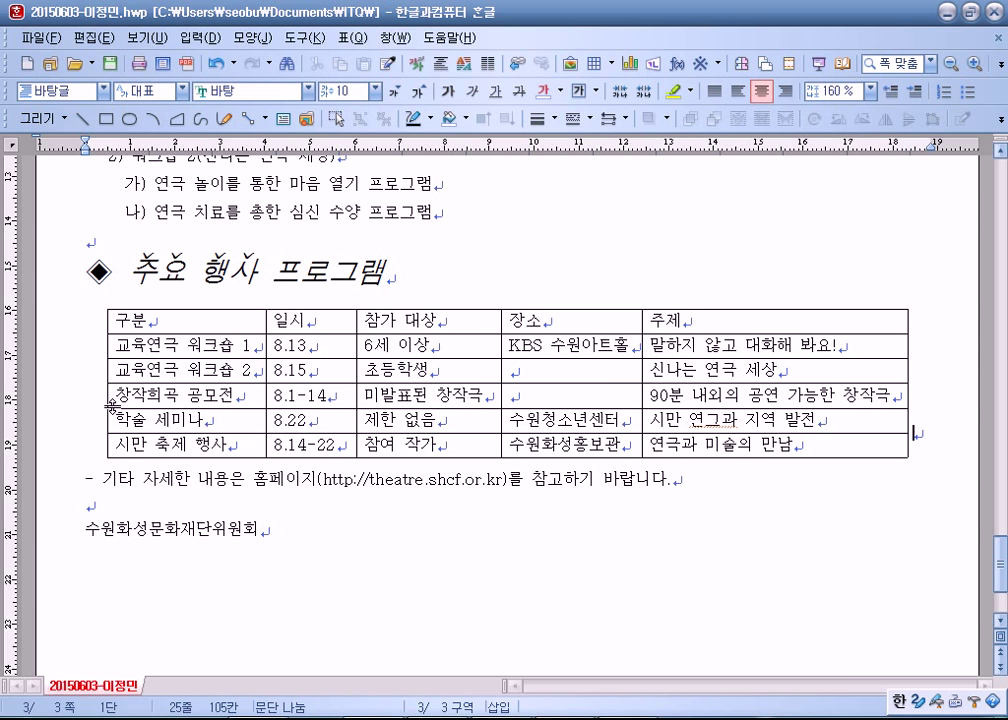
click(908, 372)
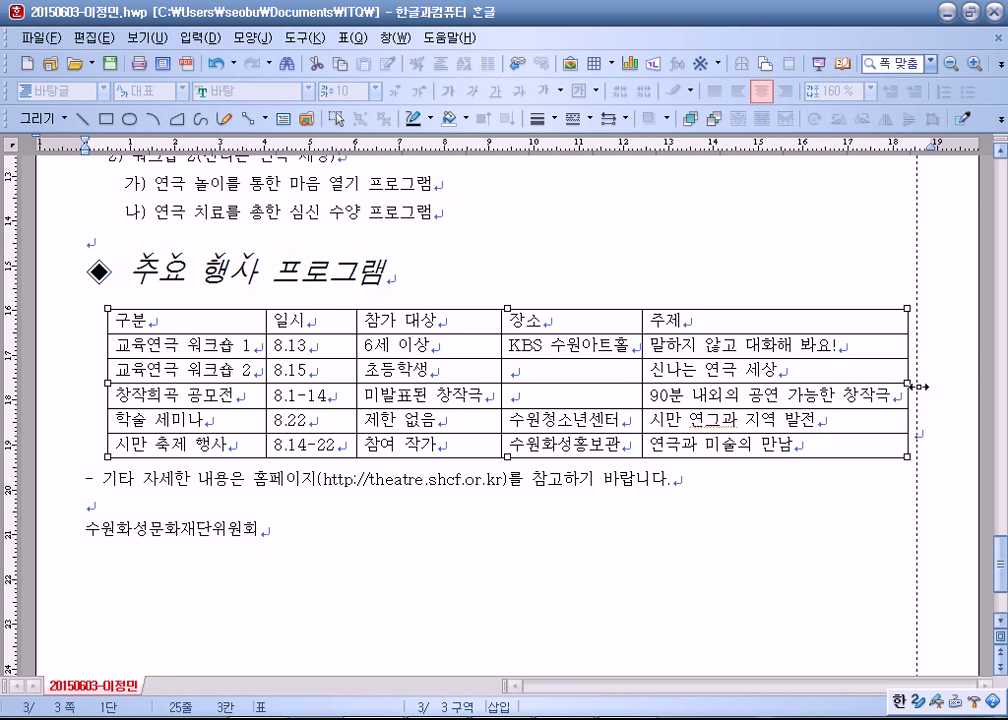
Correct 시만 to 시민 in the last row's 시민 축제 행사 cell
click(148, 452)
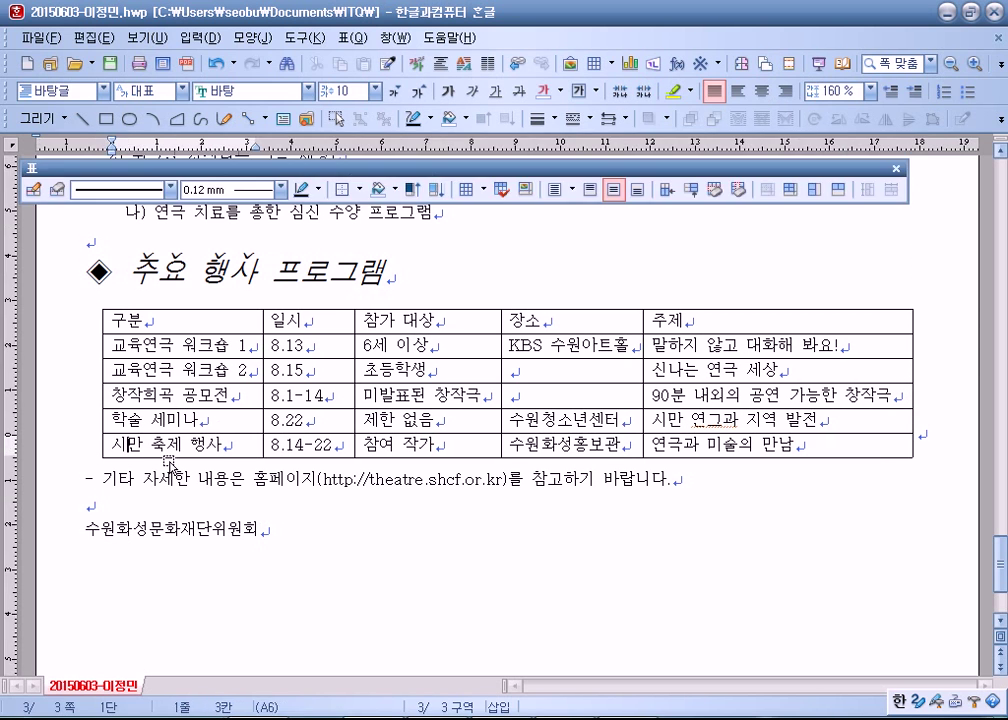
text(미)
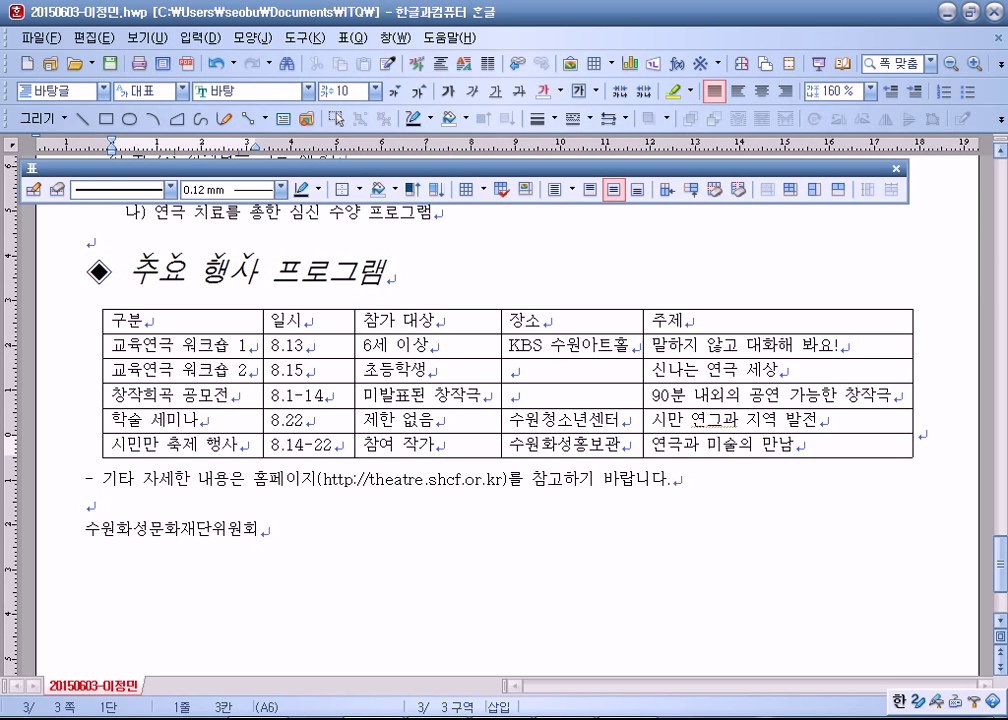
key(Delete)
drag(570, 345, 565, 397)
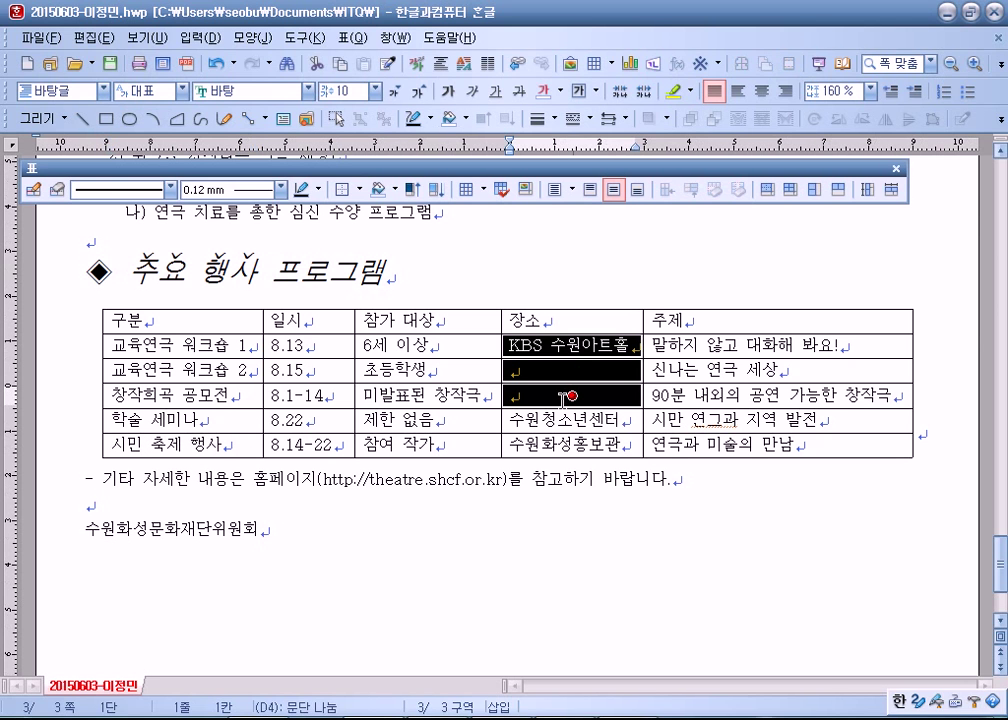
Merge the KBS 수원아트홀 cell with the two empty cells below and centre all table text
key(m)
drag(257, 325, 776, 443)
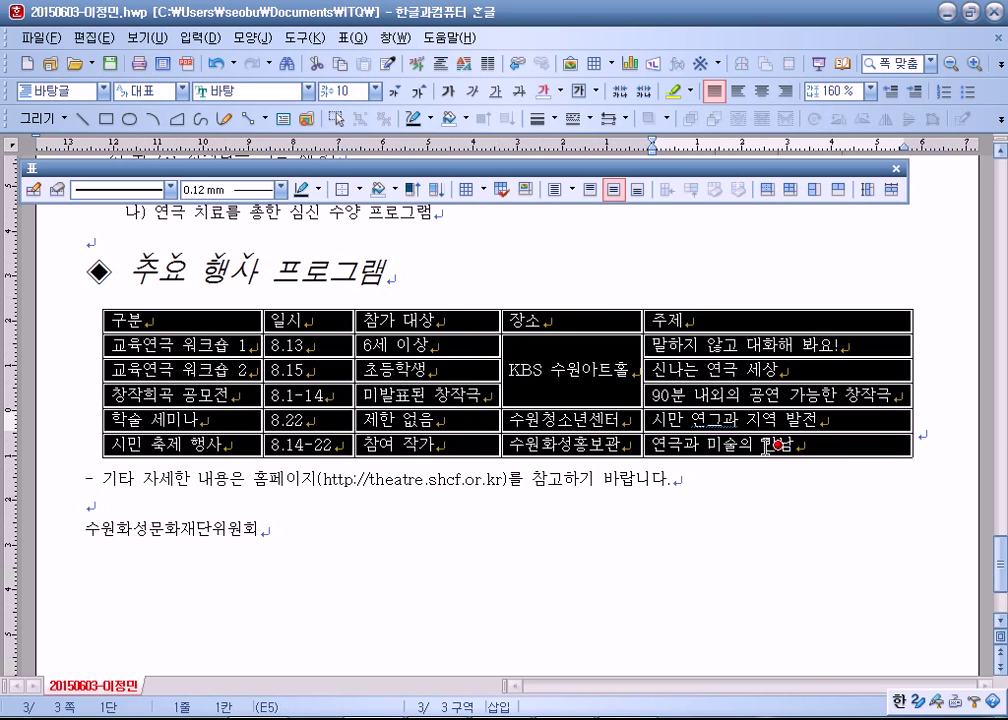
click(763, 93)
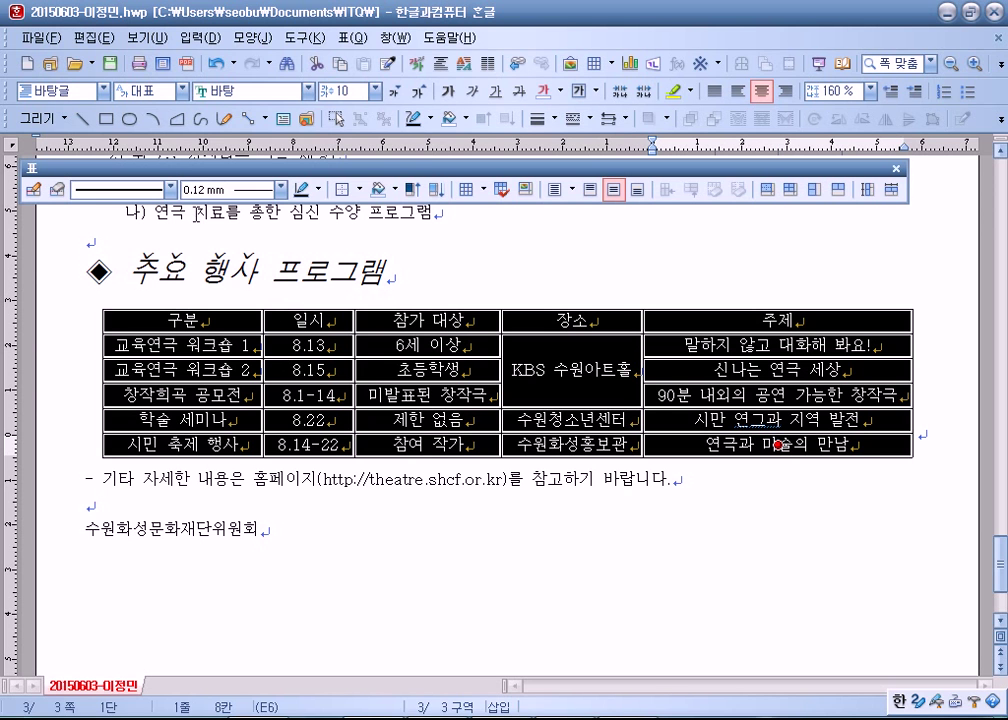
Set the whole table's text in the 굴림 font
click(240, 91)
scroll(238, 258, up, 3)
scroll(238, 258, up, 5)
click(200, 143)
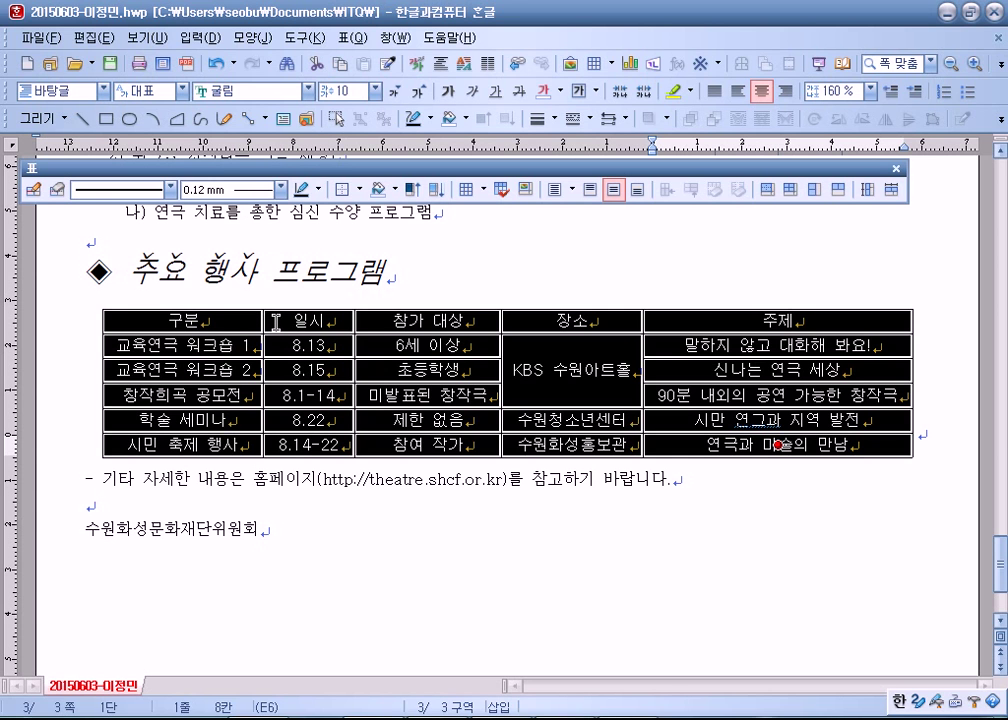
Give the table double 0.5 mm lines on its top and bottom edges
key(l)
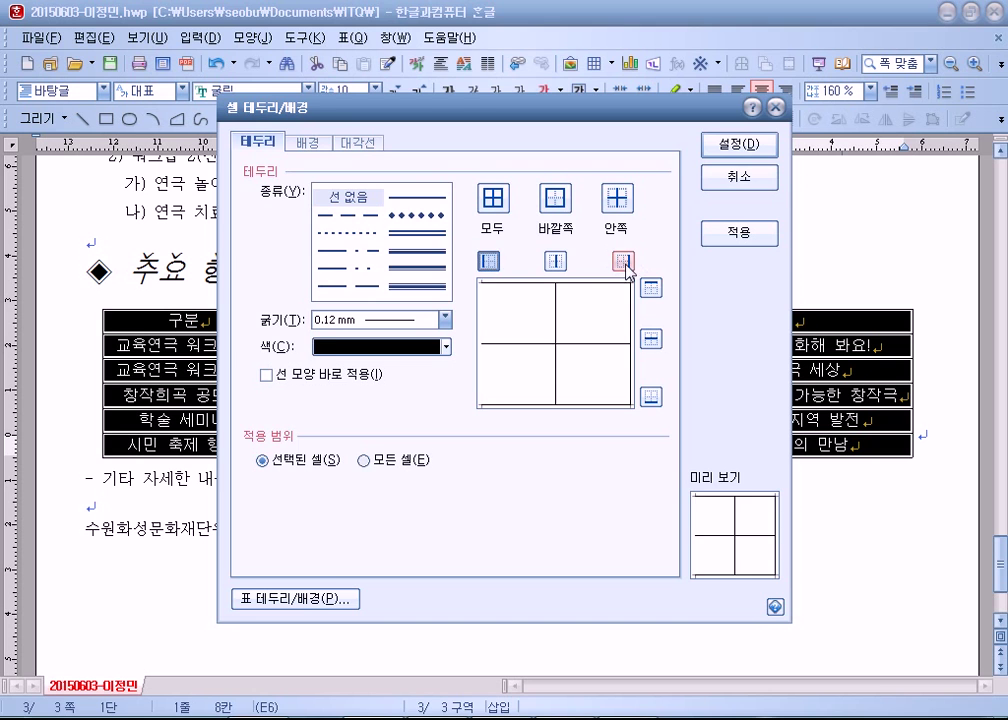
click(738, 176)
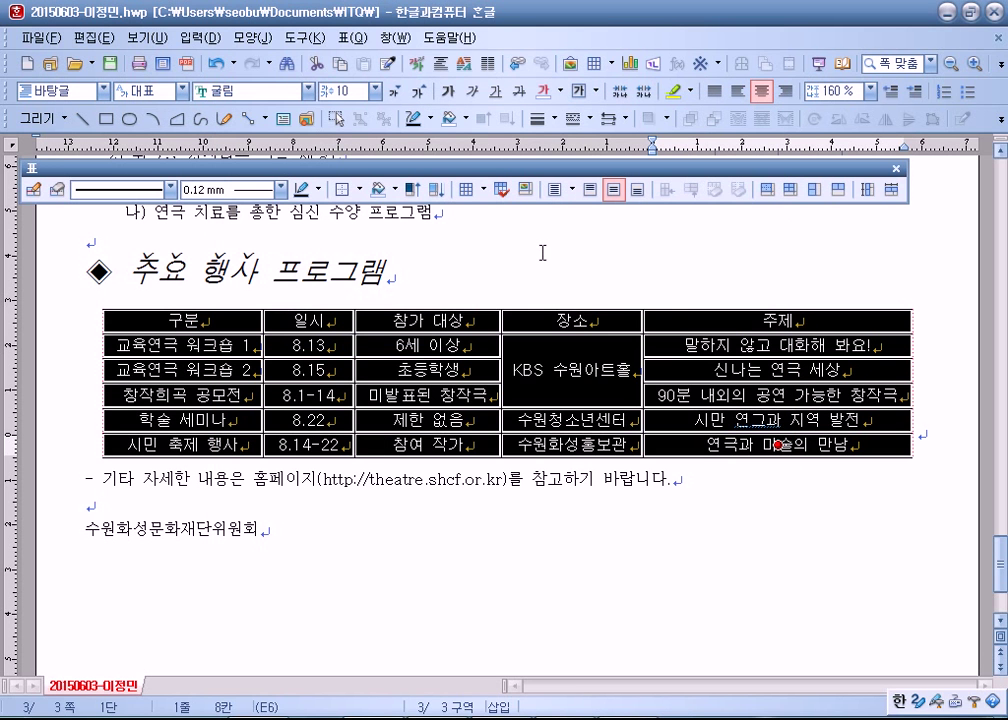
key(l)
click(416, 215)
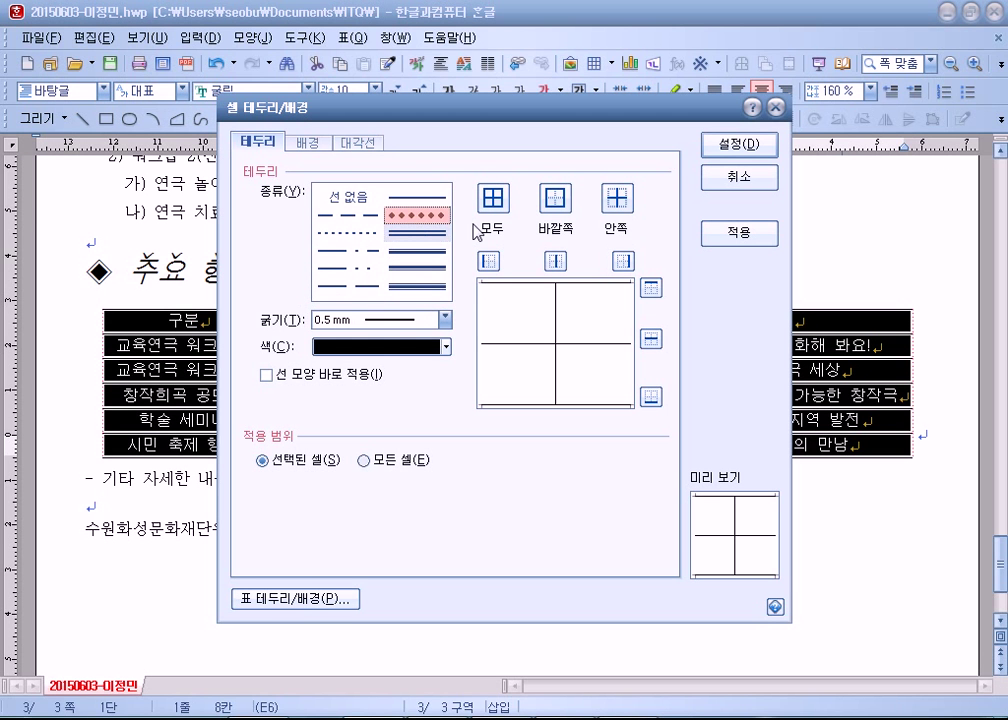
key(Down)
click(650, 288)
click(650, 396)
click(752, 150)
Add a double line under the header row 구분 to 주제
drag(165, 320, 760, 320)
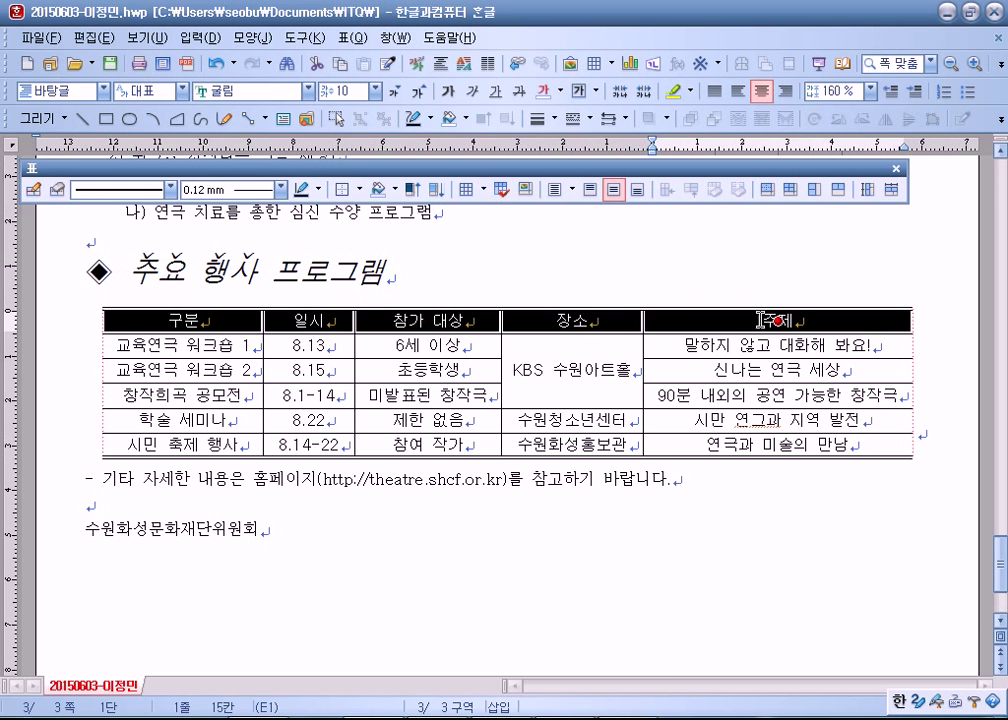
key(l)
click(416, 232)
click(650, 396)
click(740, 143)
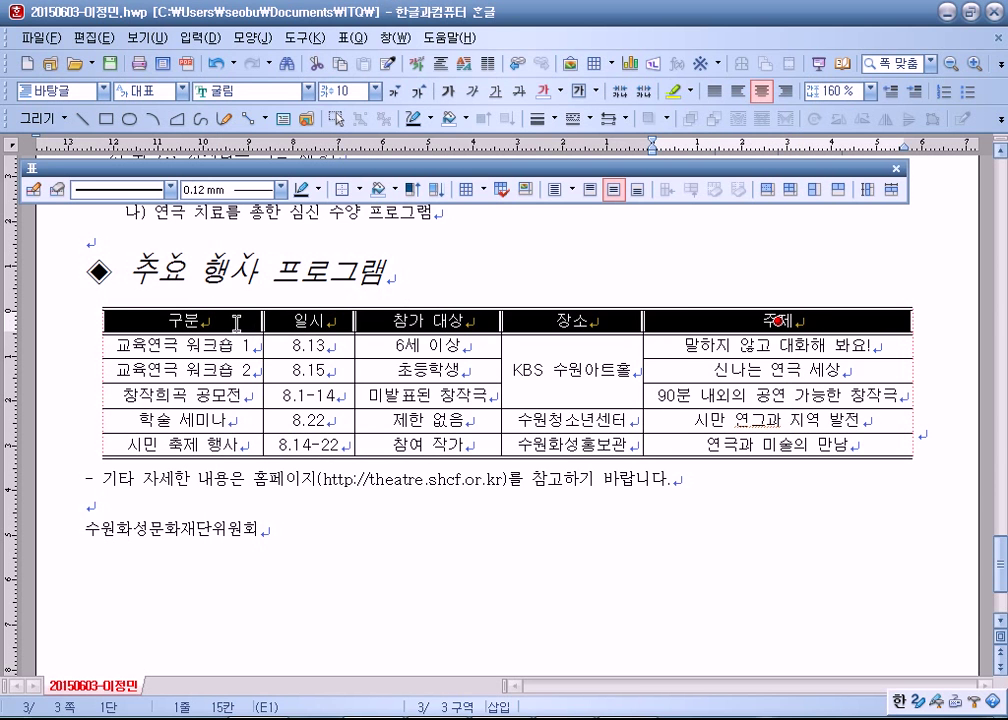
Fill the header cells with a vertical gradient ending in yellow
key(c)
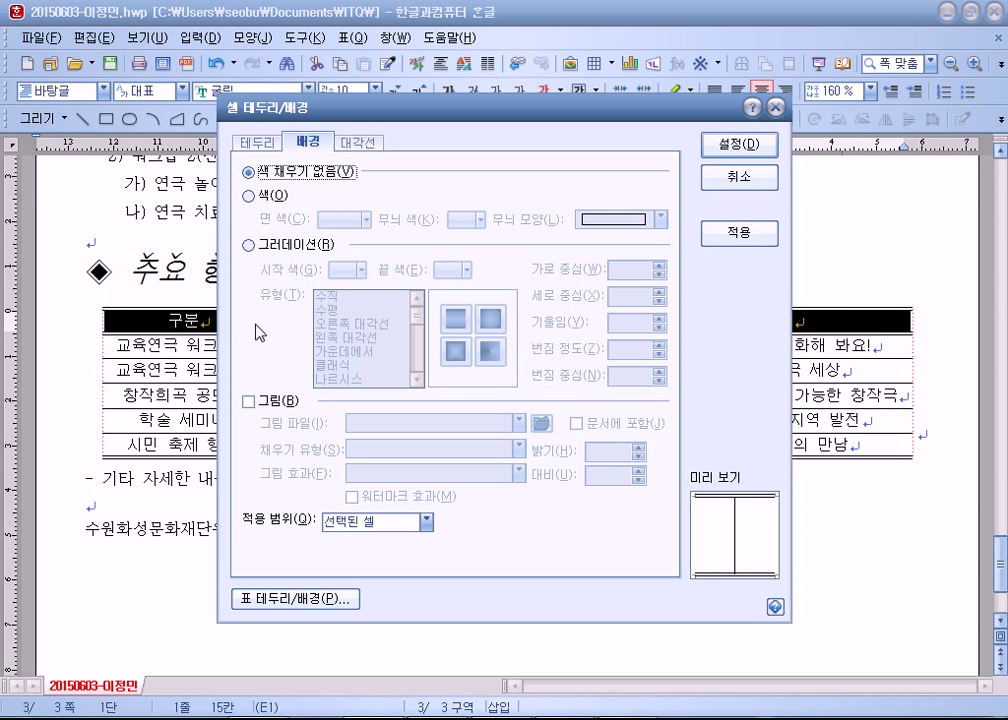
click(276, 245)
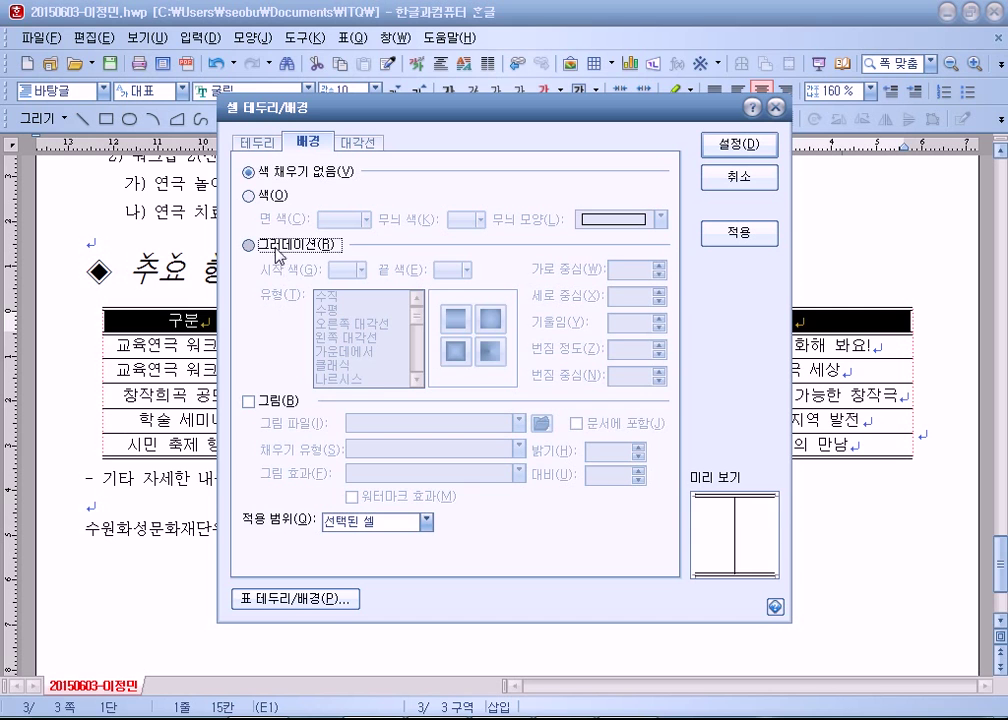
click(334, 298)
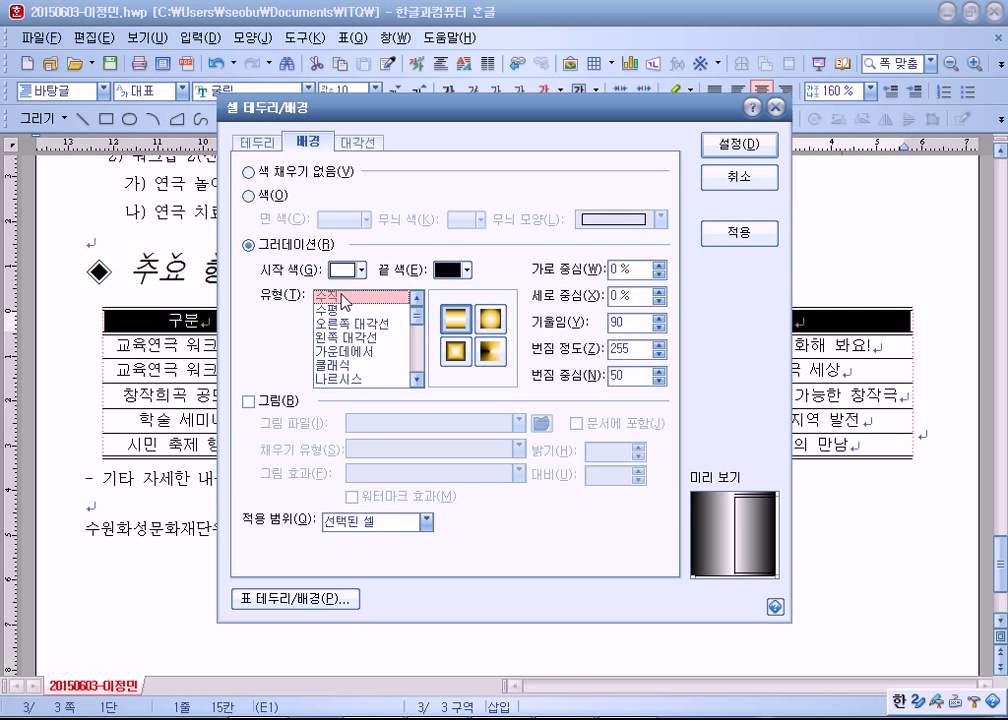
click(466, 270)
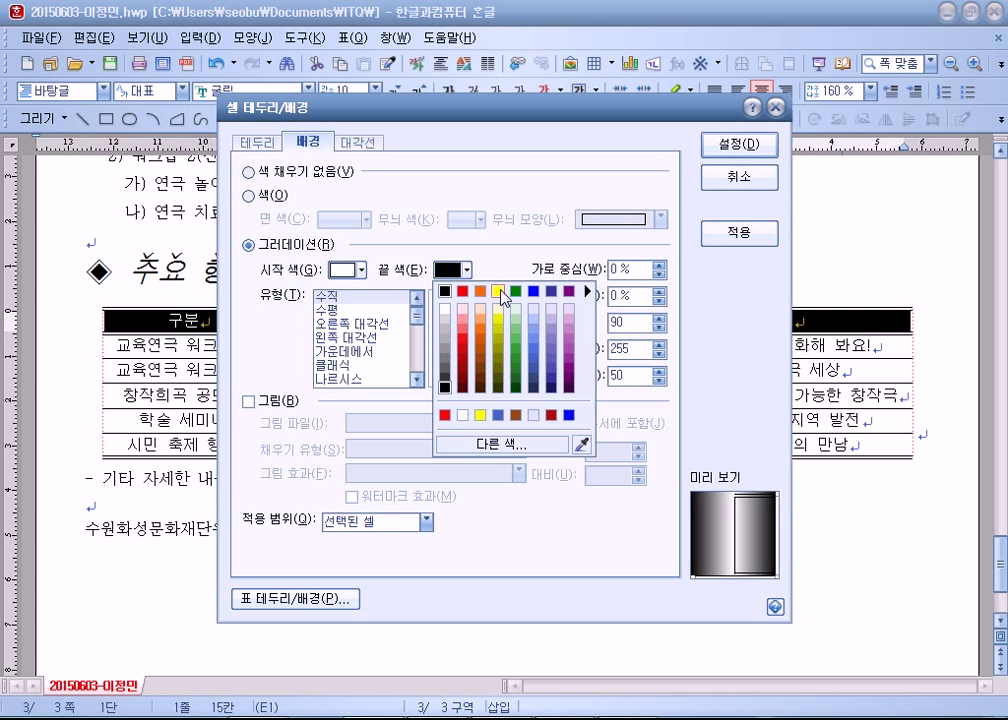
click(498, 292)
click(730, 144)
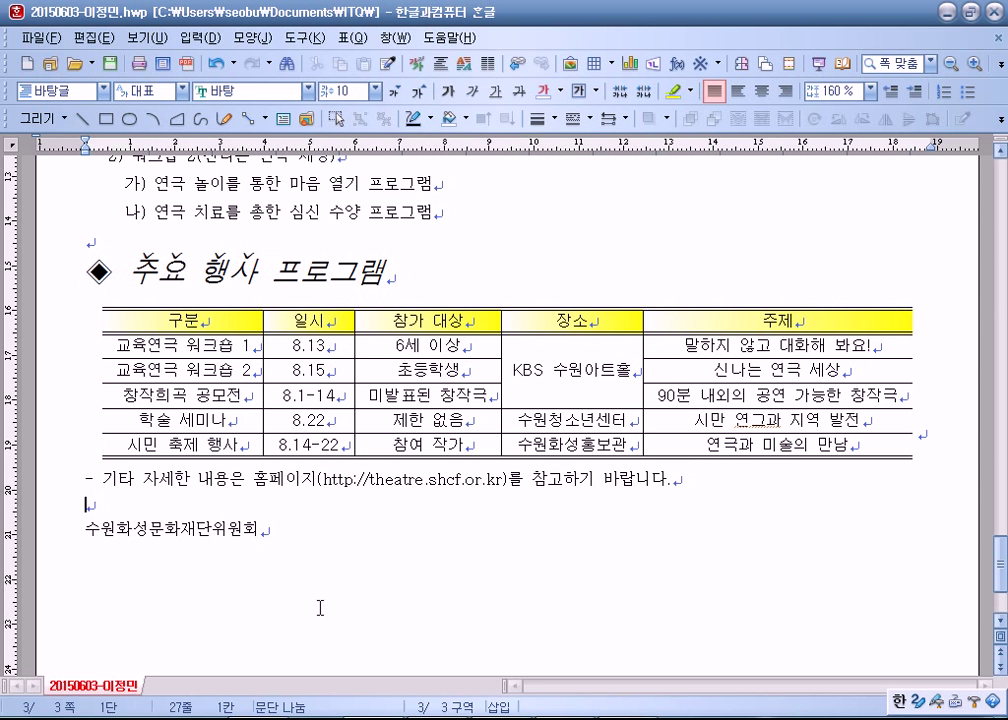
Center 수원화성문화재단위원회 and set it in 궁서 at 20 pt
drag(94, 541, 277, 522)
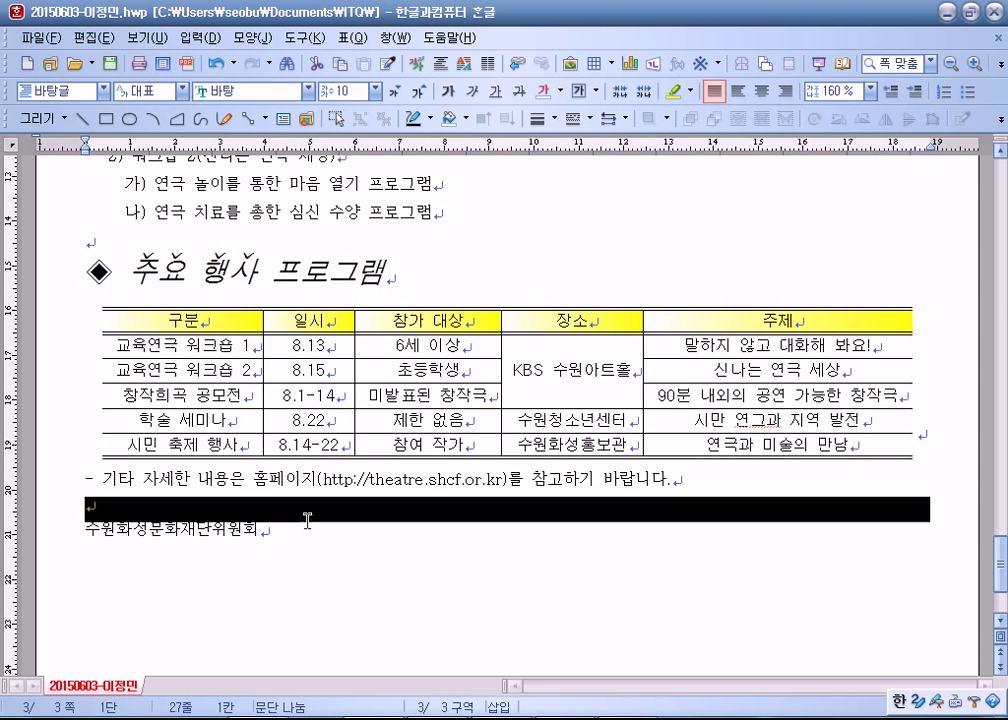
click(763, 93)
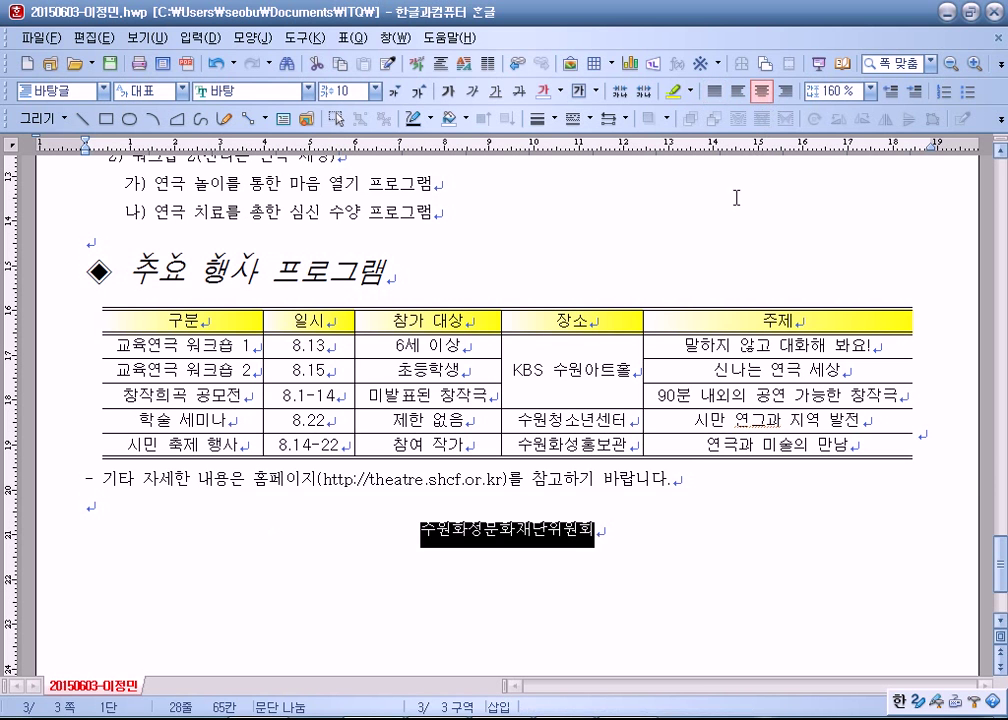
click(308, 91)
scroll(287, 228, up, 4)
scroll(280, 215, up, 3)
scroll(261, 169, up, 1)
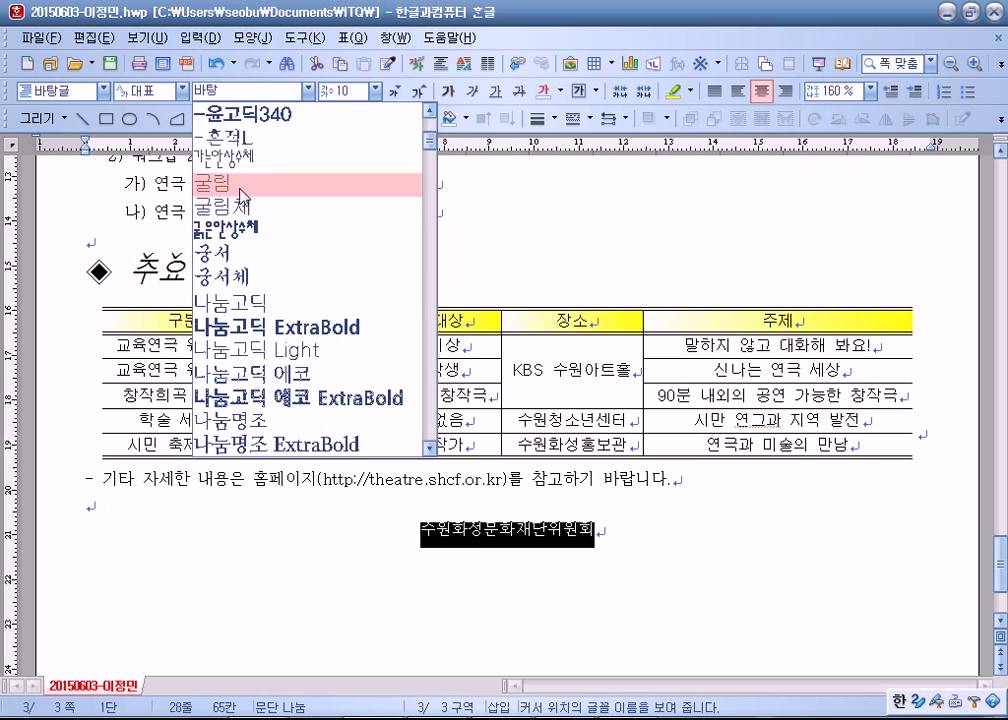
click(218, 256)
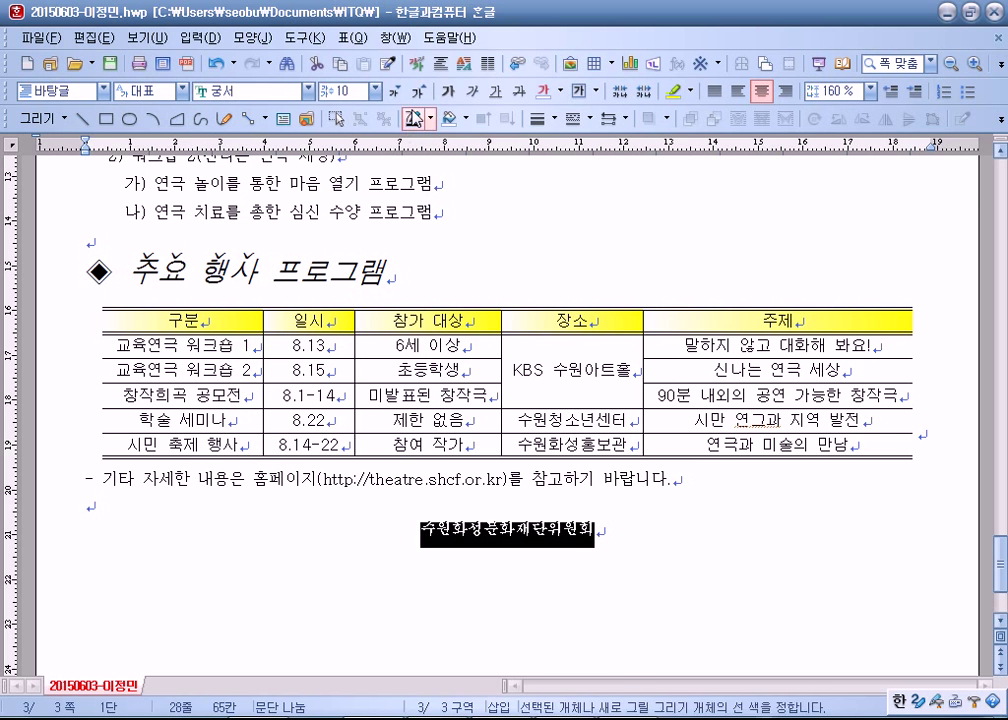
click(419, 93)
click(419, 93)
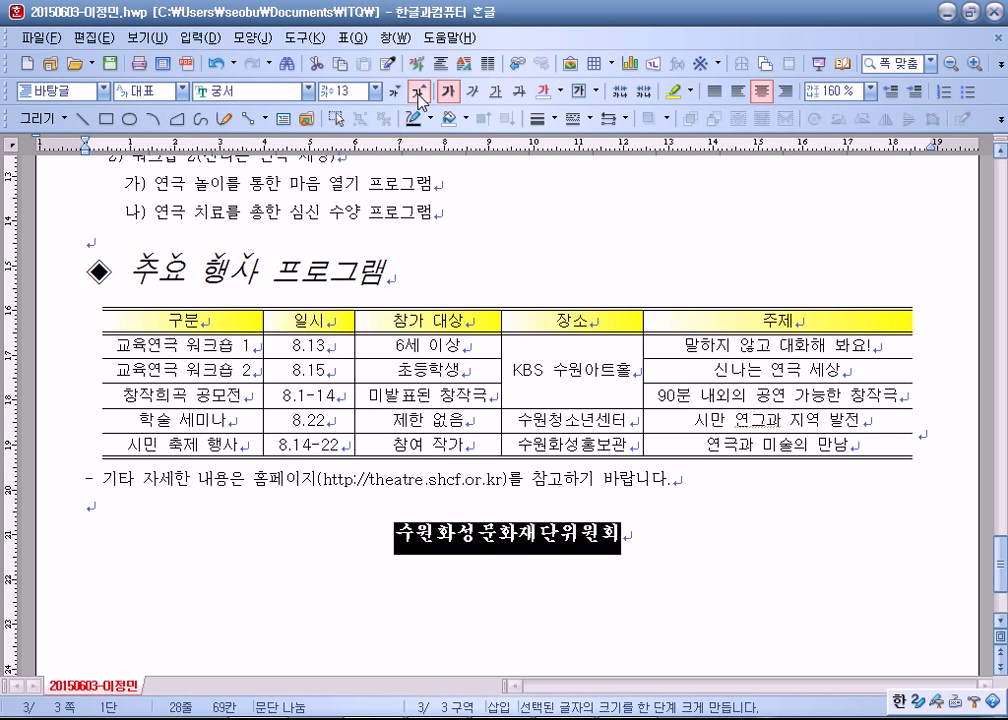
click(419, 93)
click(419, 93)
click(419, 93)
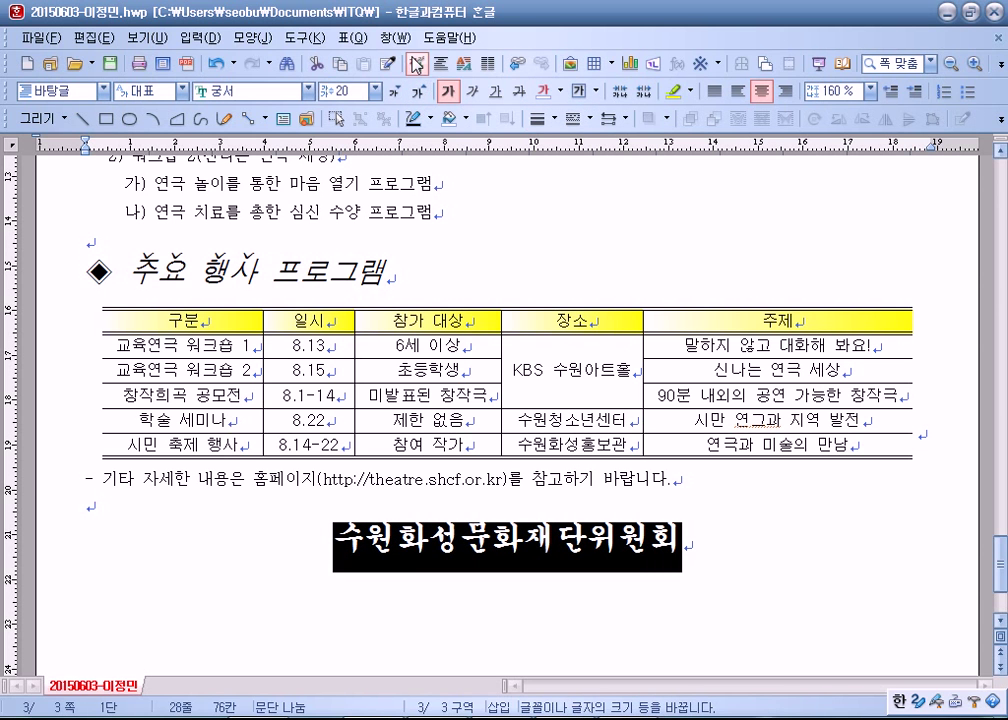
Stretch the name's character width (장평) to 110 % in 글자 모양
click(416, 63)
click(285, 192)
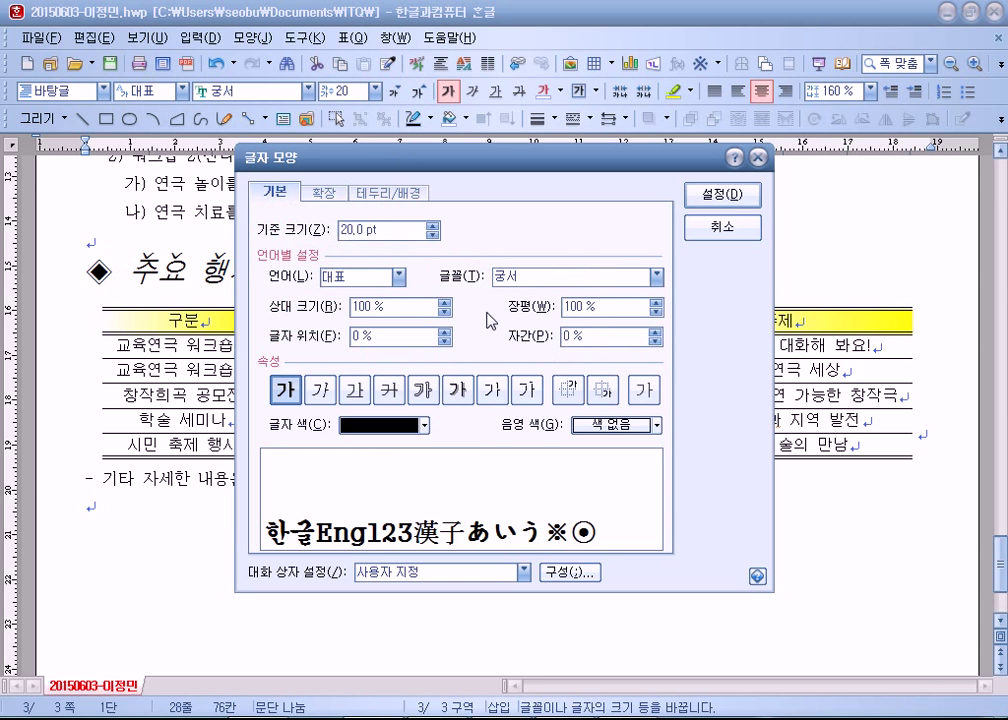
click(656, 303)
click(656, 303)
click(656, 303)
click(656, 303)
click(656, 303)
click(656, 303)
click(656, 303)
click(656, 303)
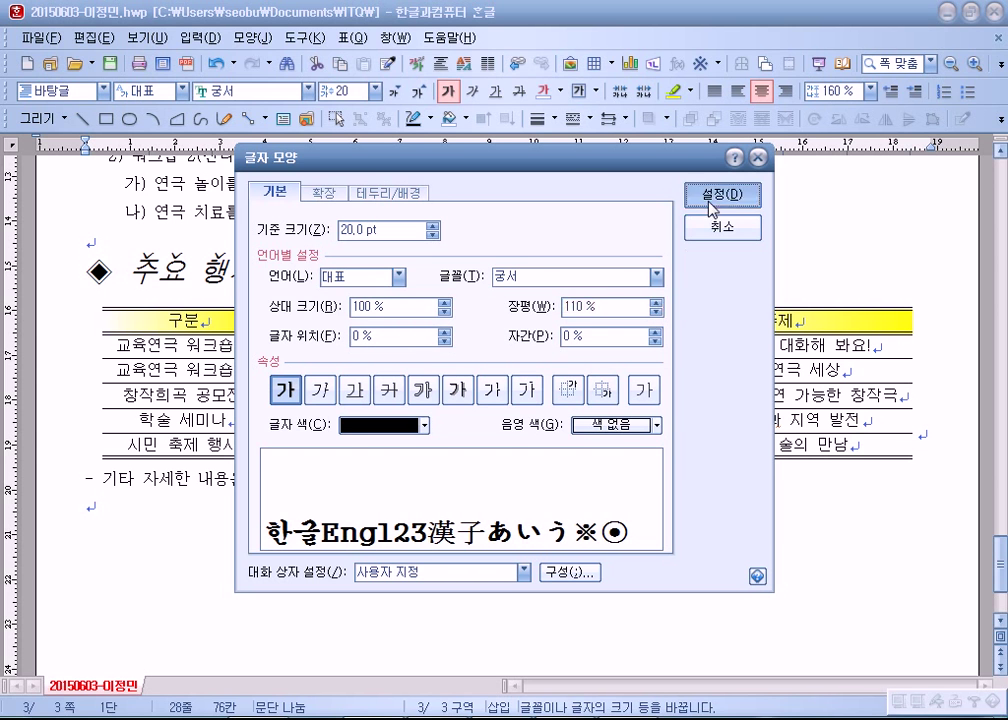
click(722, 194)
click(728, 510)
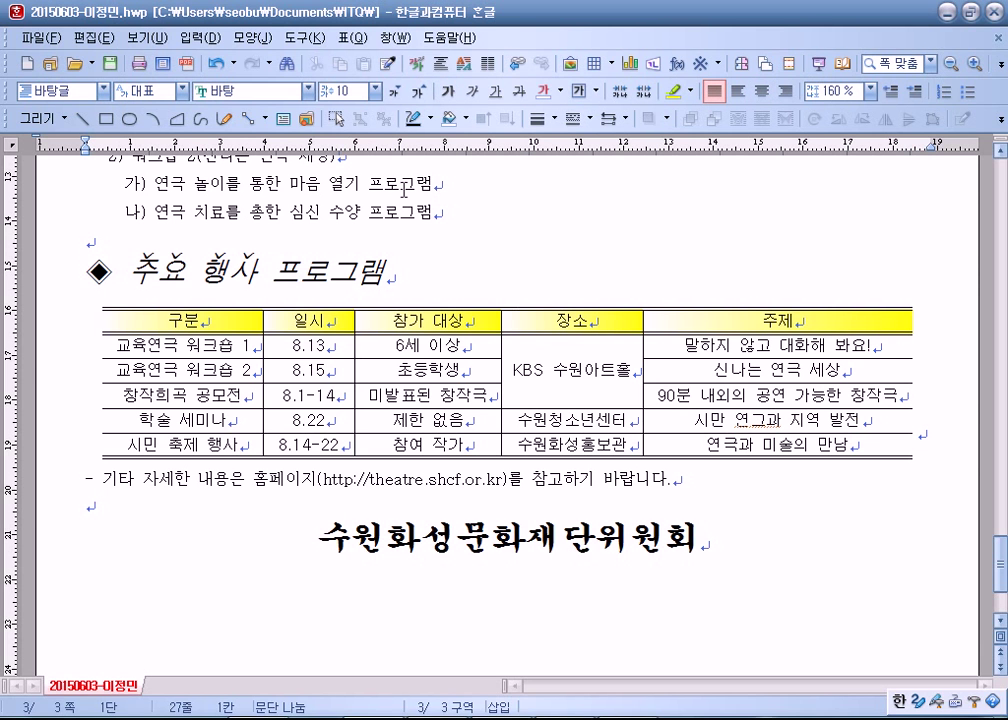
Insert a page number at the bottom centre of the page
click(252, 38)
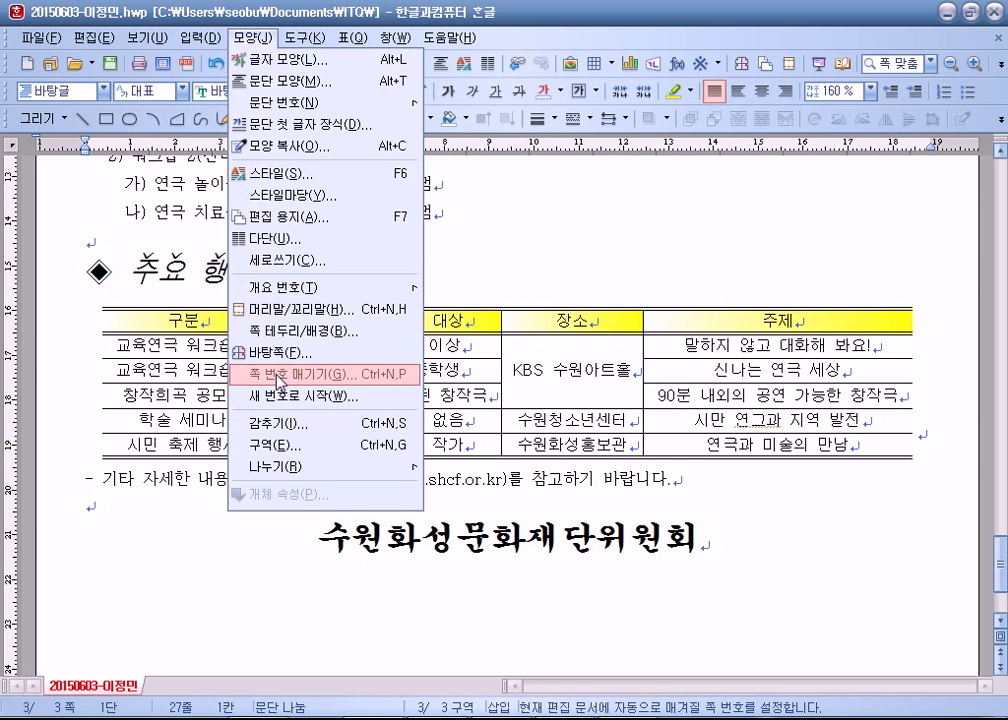
click(281, 375)
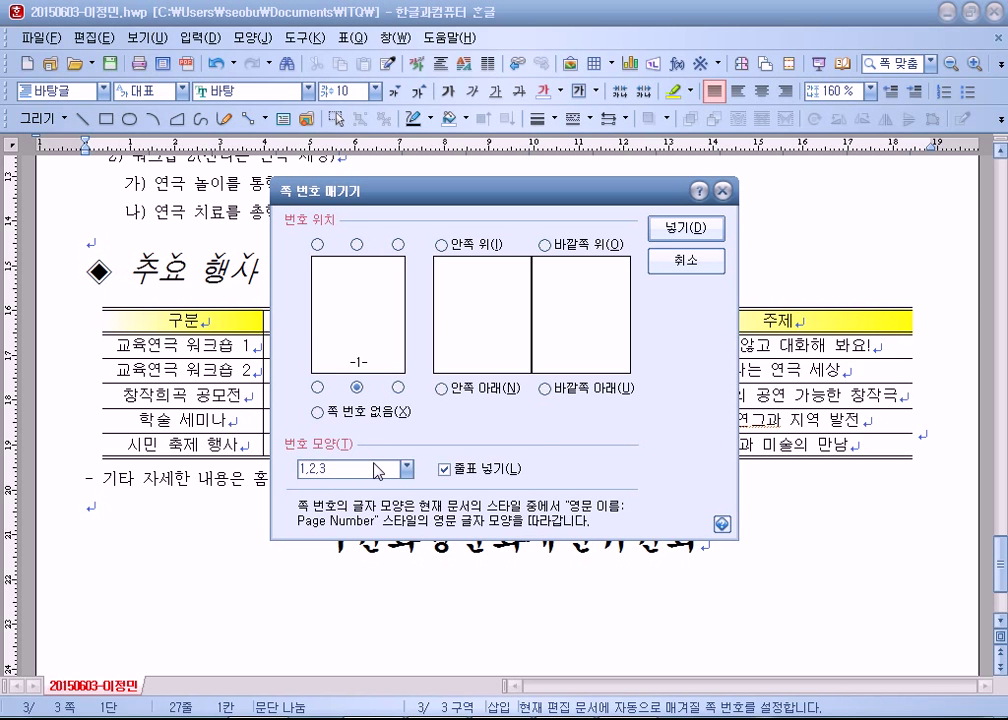
click(686, 228)
scroll(430, 215, down, 3)
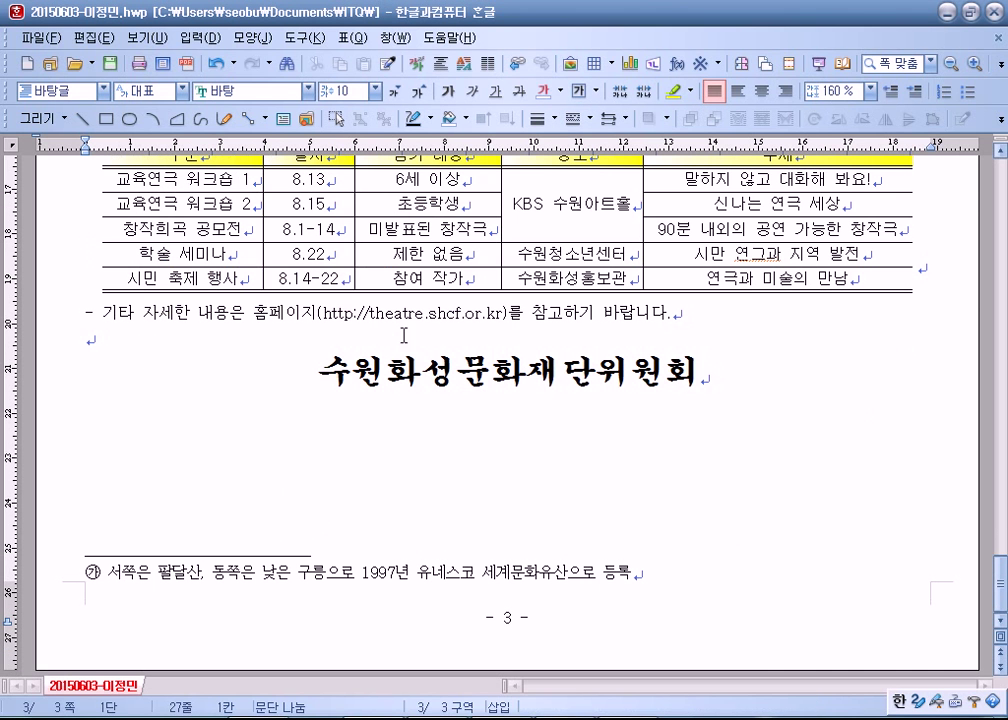
Restart page numbering at 4 with 새 번호로 시작
click(252, 38)
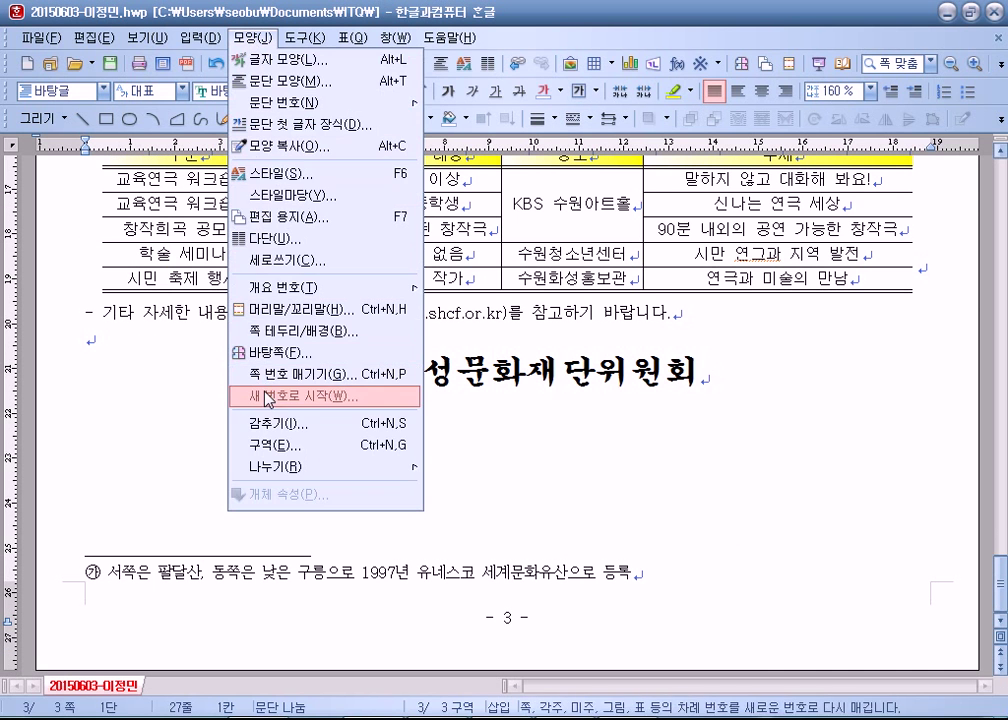
click(314, 375)
click(499, 412)
click(502, 423)
click(618, 329)
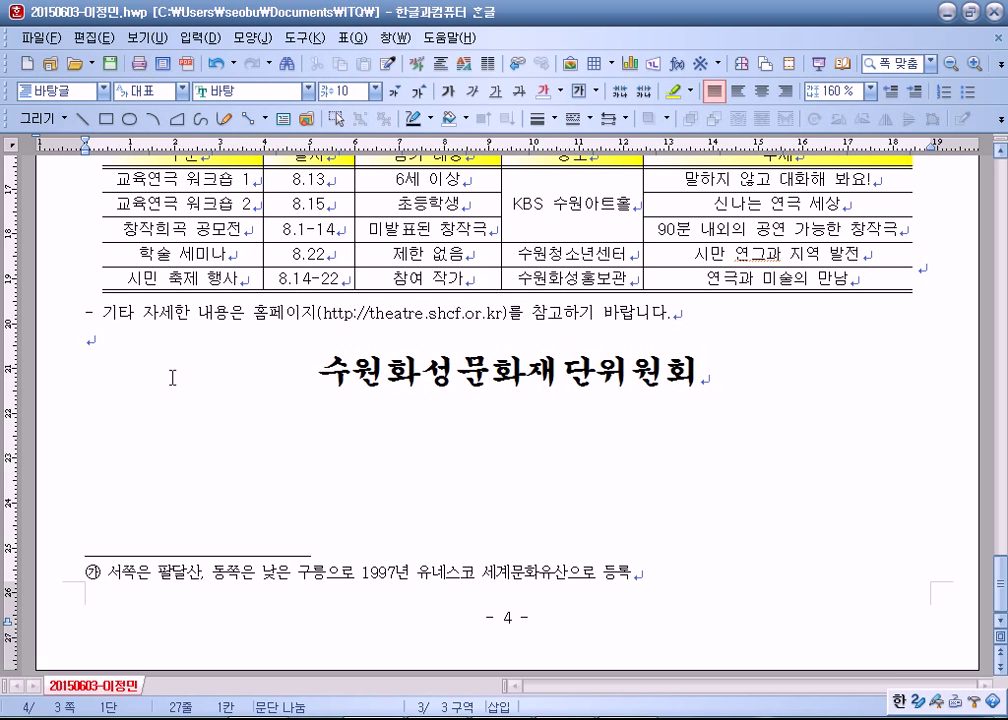
click(117, 362)
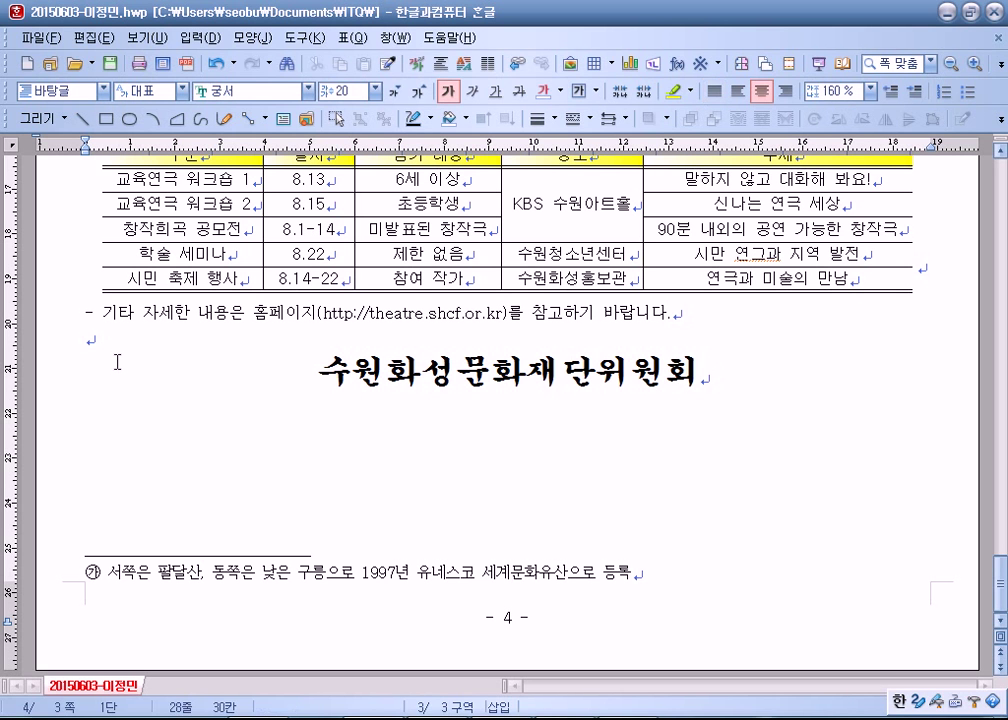
scroll(252, 428, up, 2)
scroll(252, 428, down, 1)
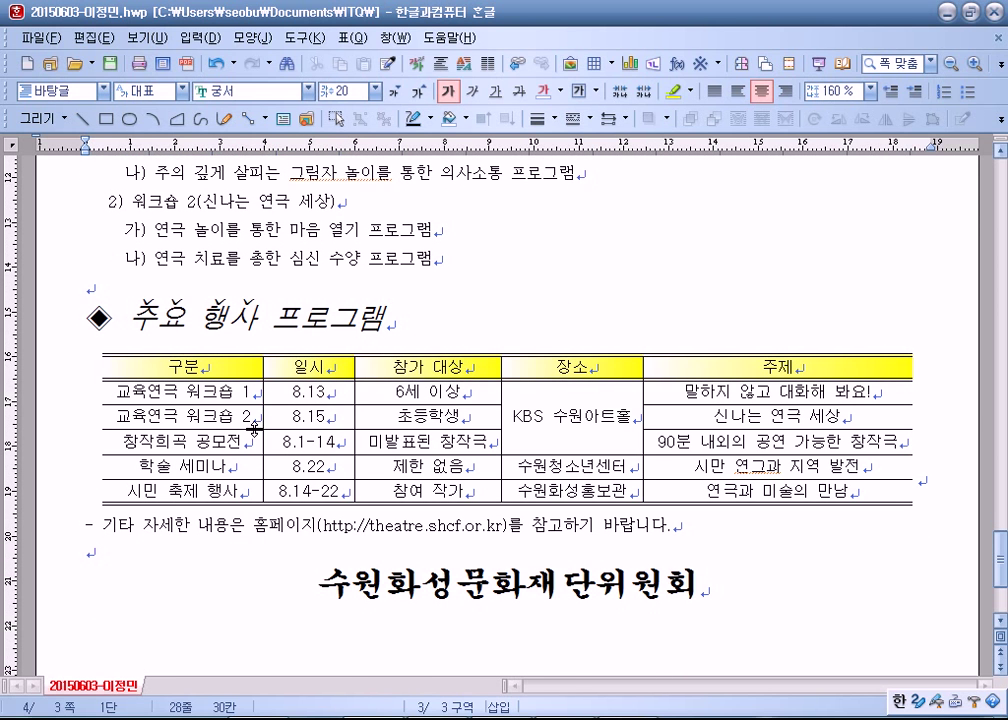
Replace the garbled syllable with 극 so the cell reads 연극
key(BackSpace)
text(극)
key(Right)
key(Right)
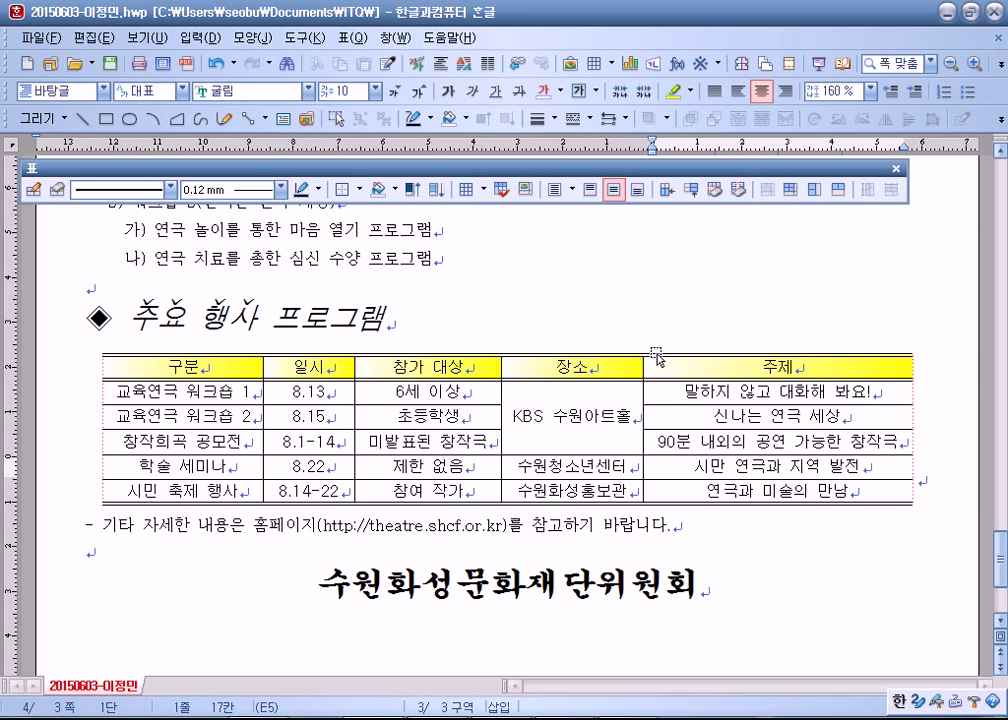
click(621, 323)
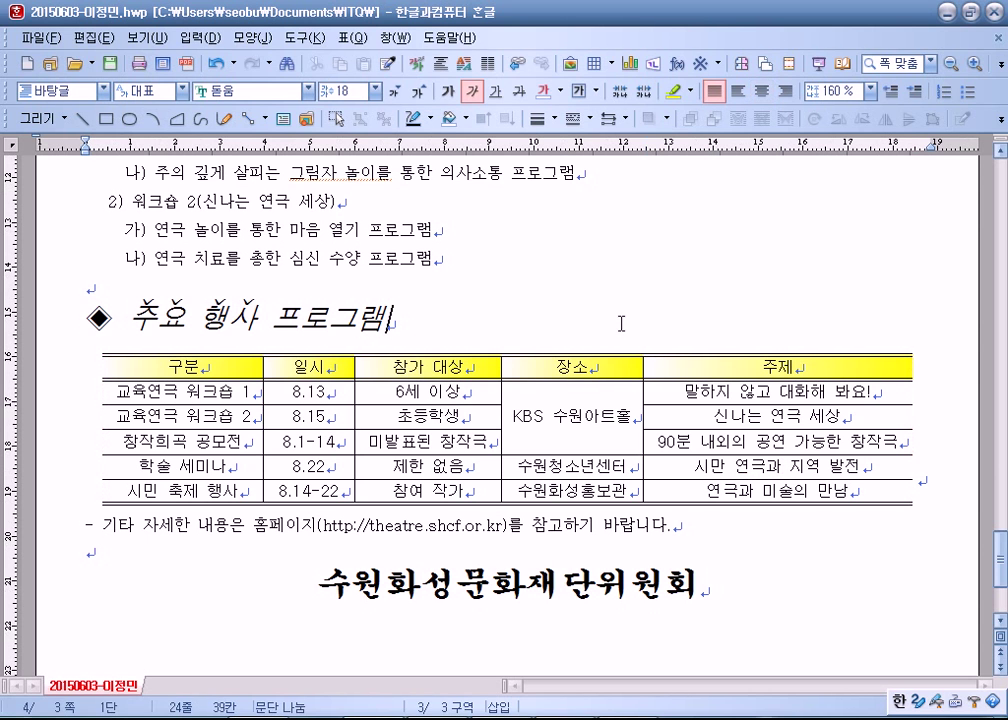
Move the caret from the workshop list up to the end of the body paragraph
click(444, 229)
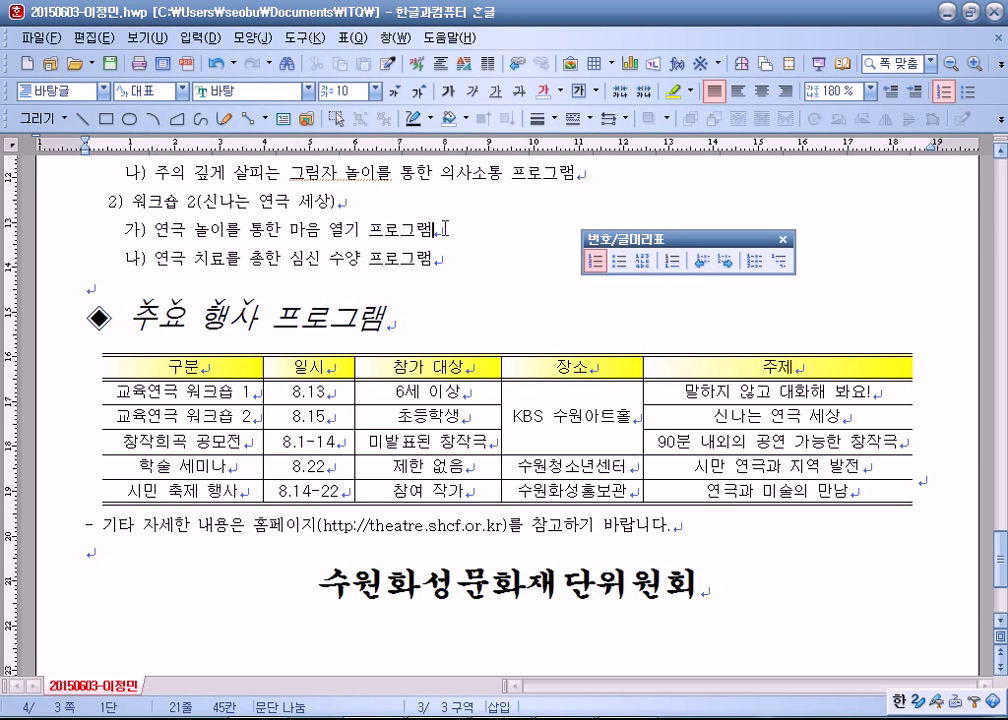
scroll(440, 280, up, 3)
click(423, 326)
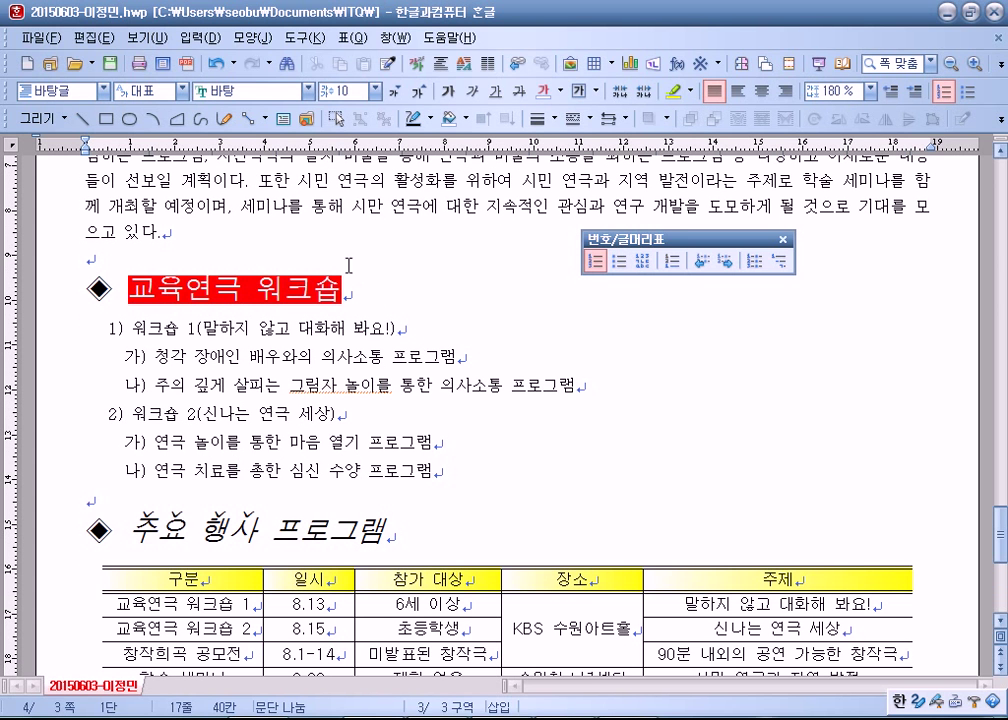
key(Up)
key(Up)
key(Up)
key(Up)
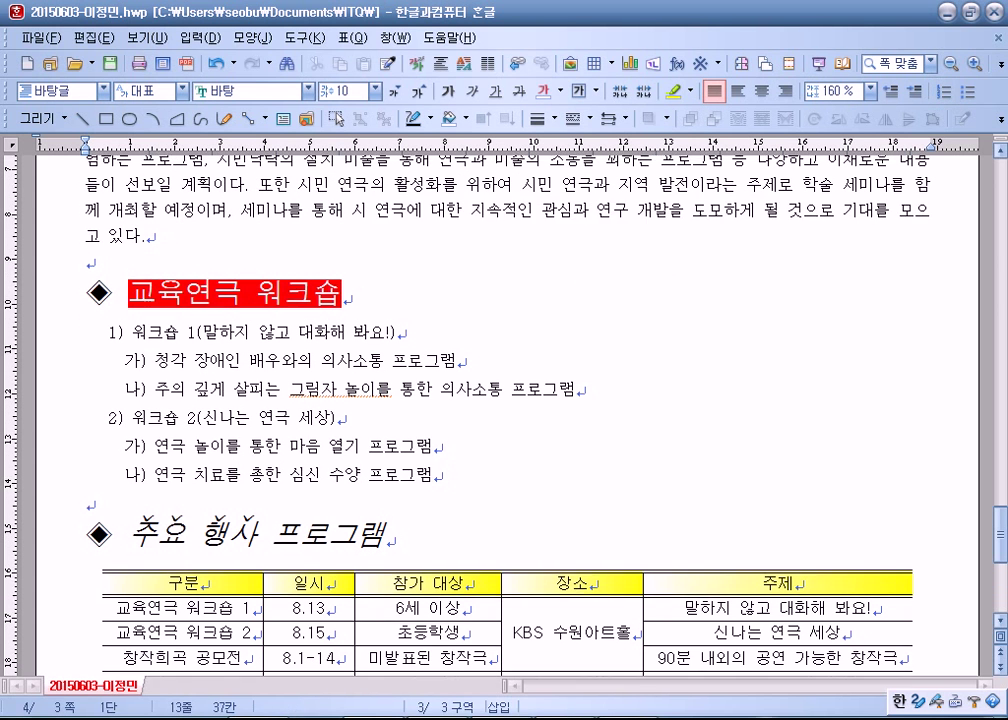
key(Down)
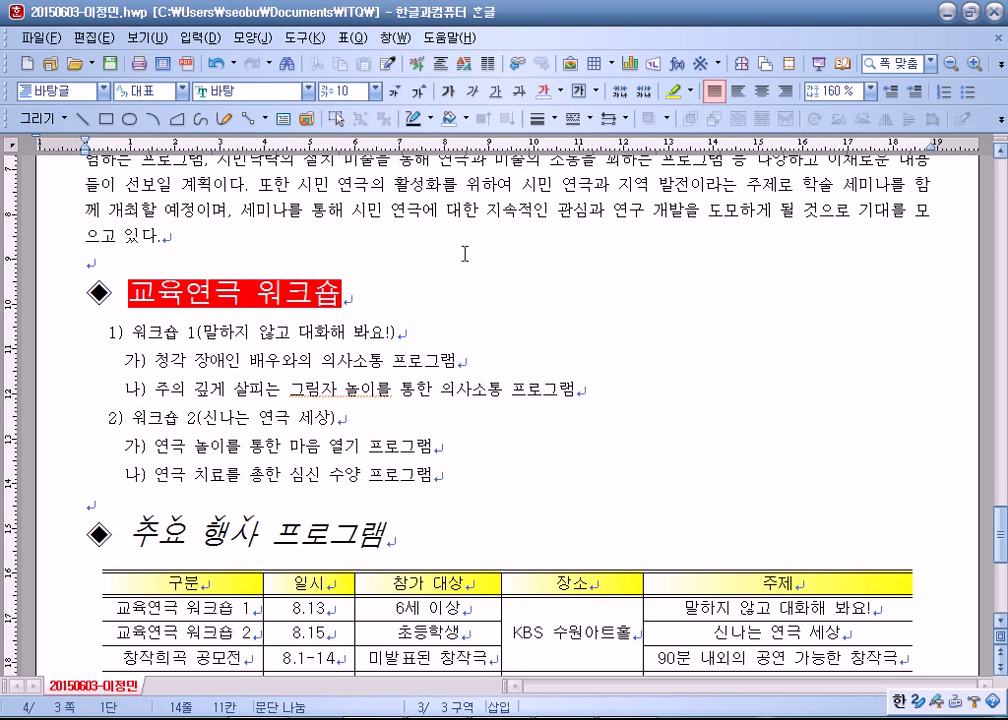
scroll(901, 340, up, 3)
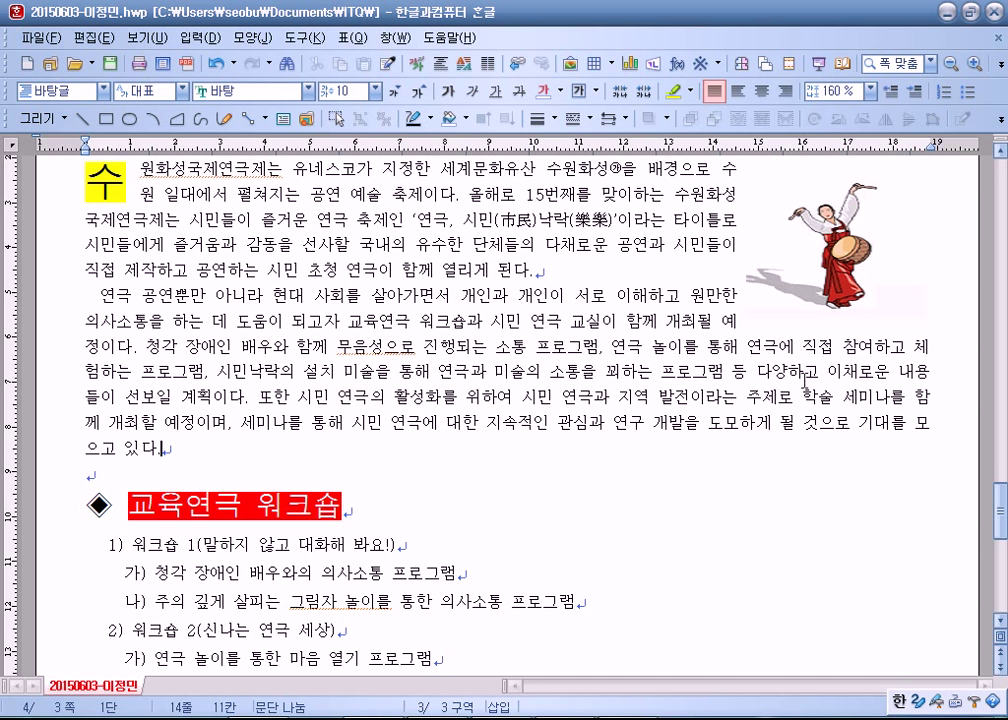
scroll(790, 385, up, 5)
click(362, 383)
double_click(436, 390)
key(Home)
key(End)
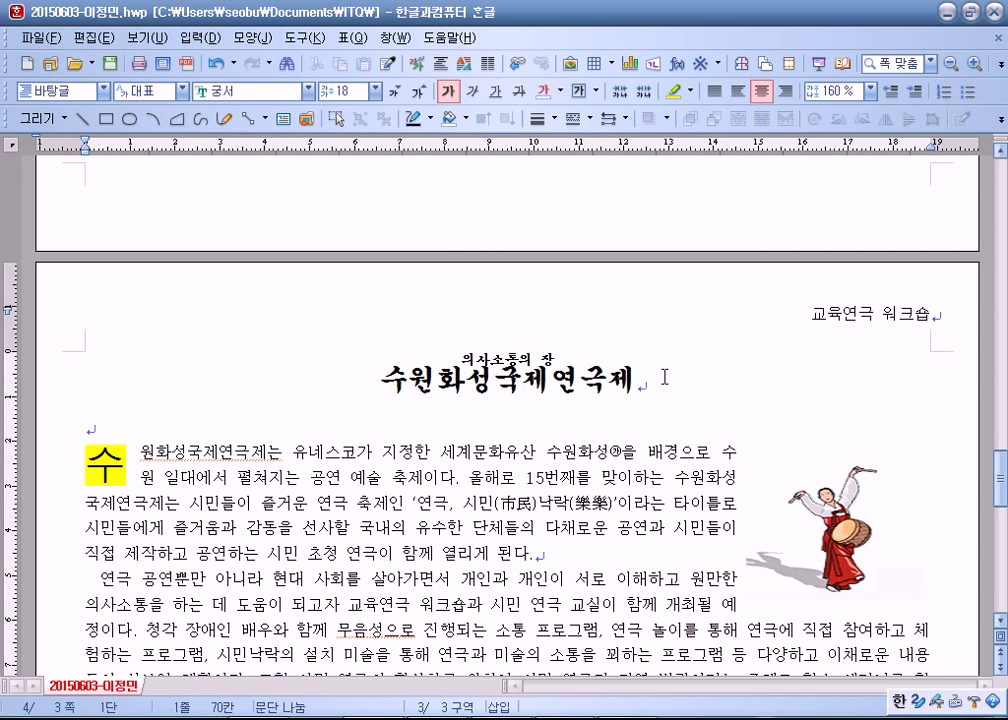
scroll(664, 377, down, 3)
drag(155, 243, 201, 243)
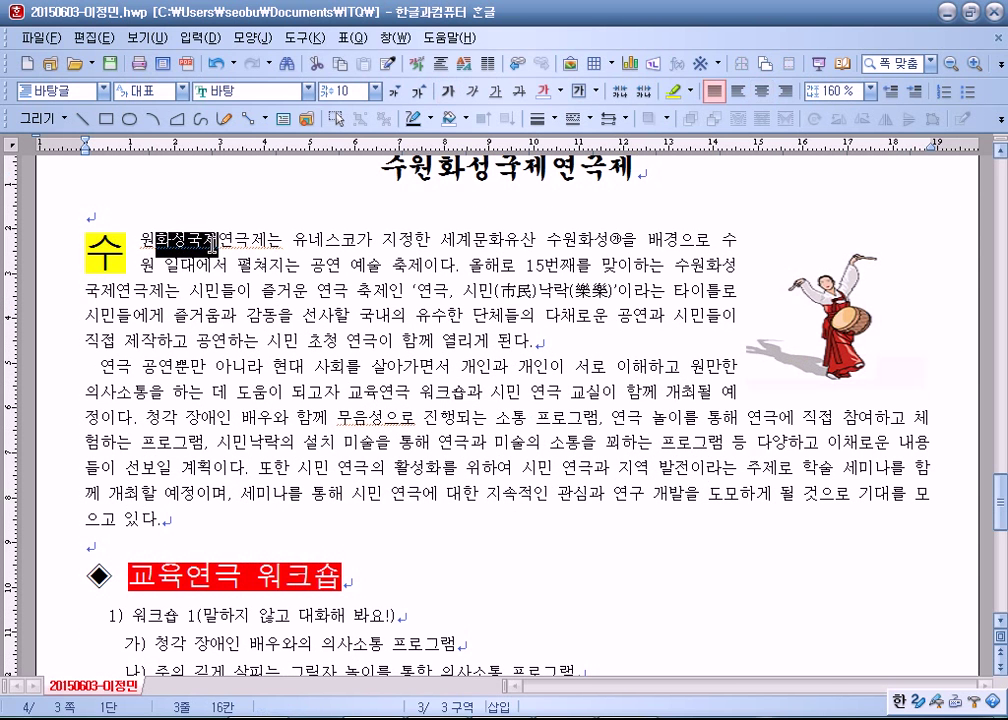
scroll(350, 276, down, 4)
drag(202, 333, 237, 455)
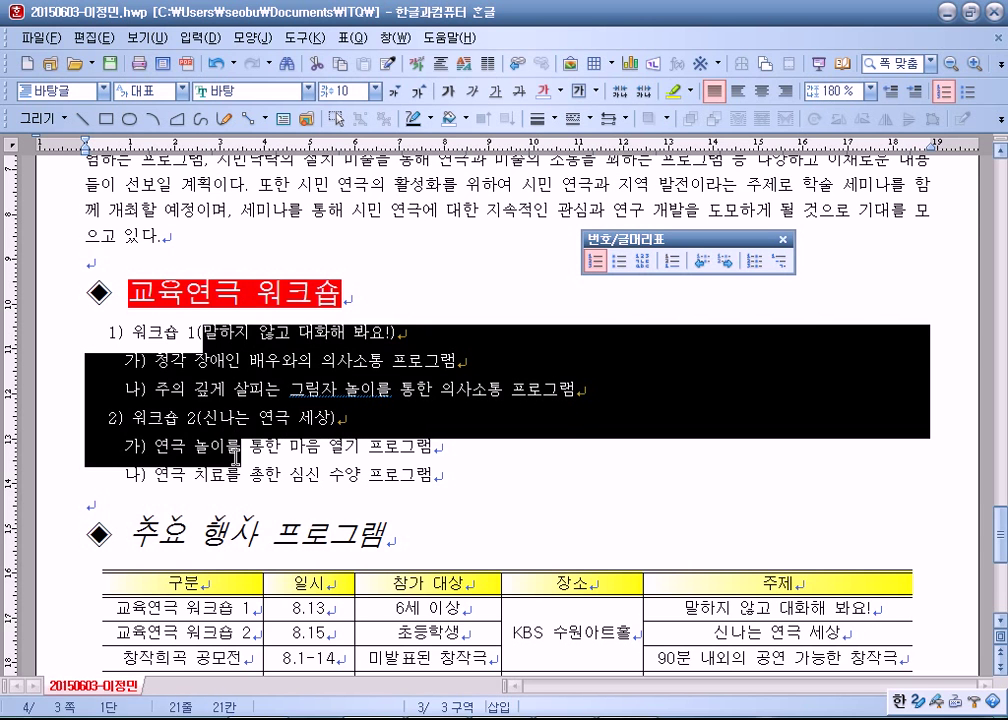
scroll(336, 350, down, 3)
drag(205, 371, 310, 370)
scroll(412, 490, down, 3)
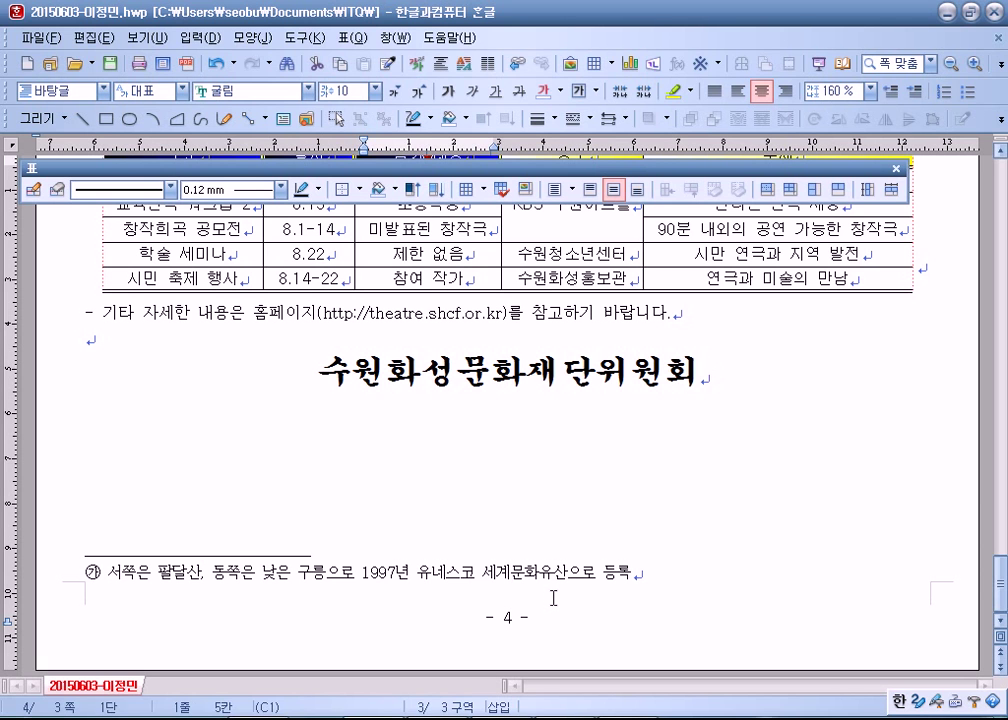
triple_click(240, 576)
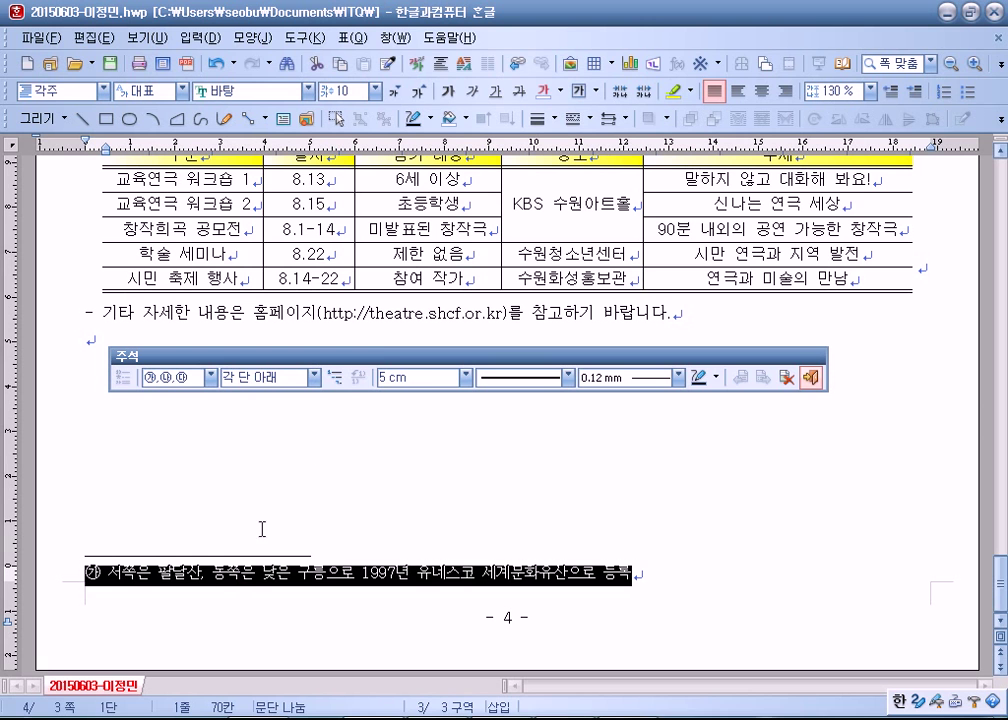
click(400, 316)
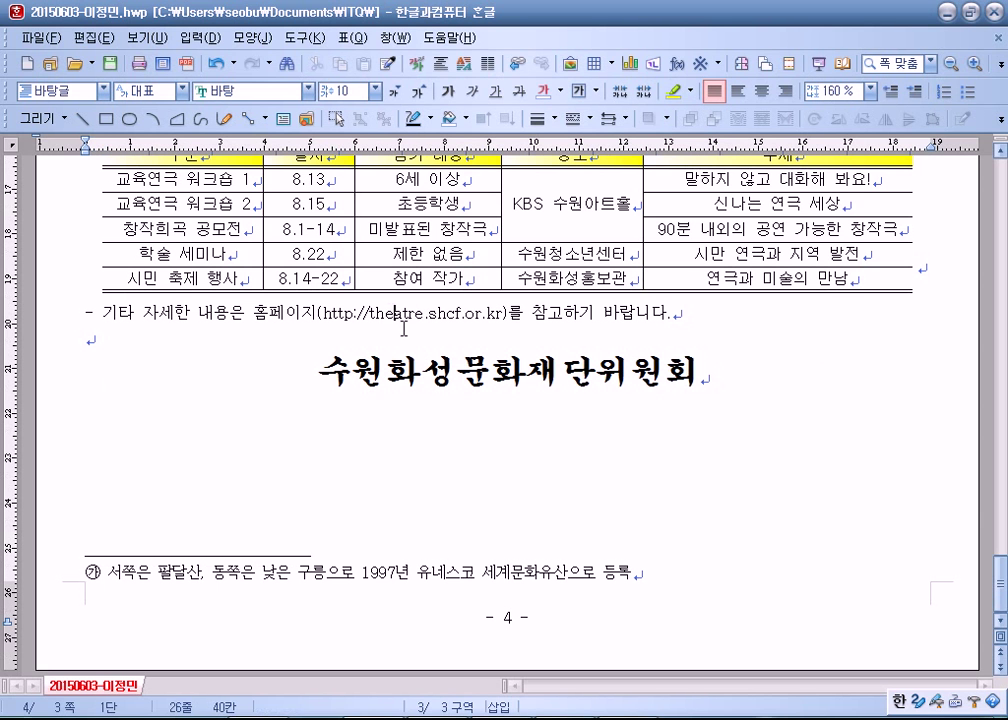
scroll(537, 439, up, 3)
scroll(537, 439, up, 2)
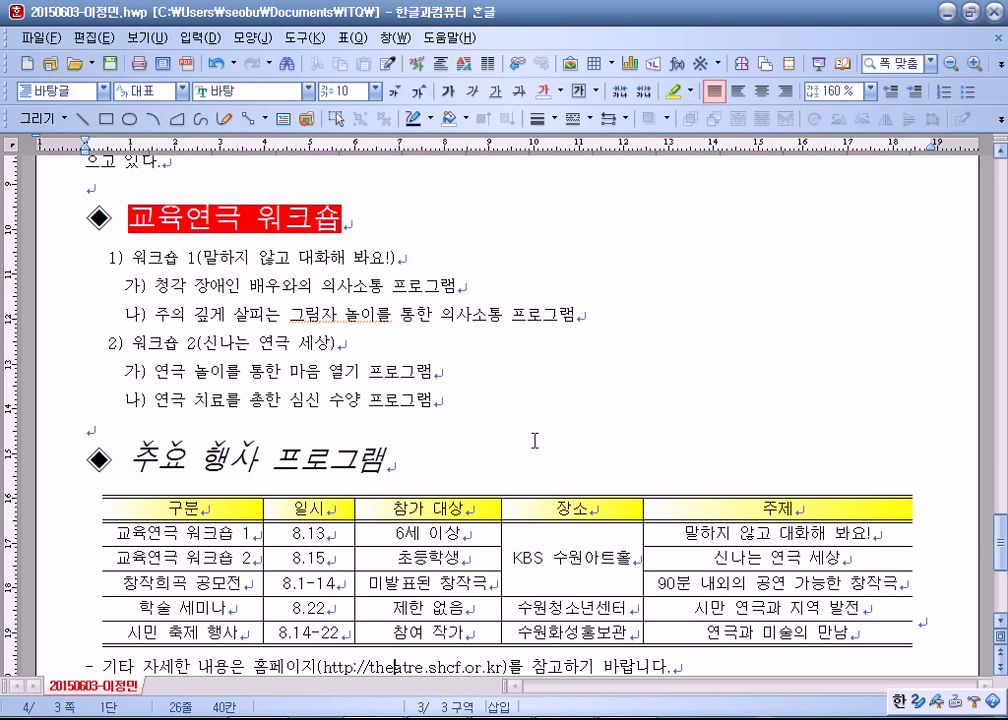
scroll(408, 395, up, 3)
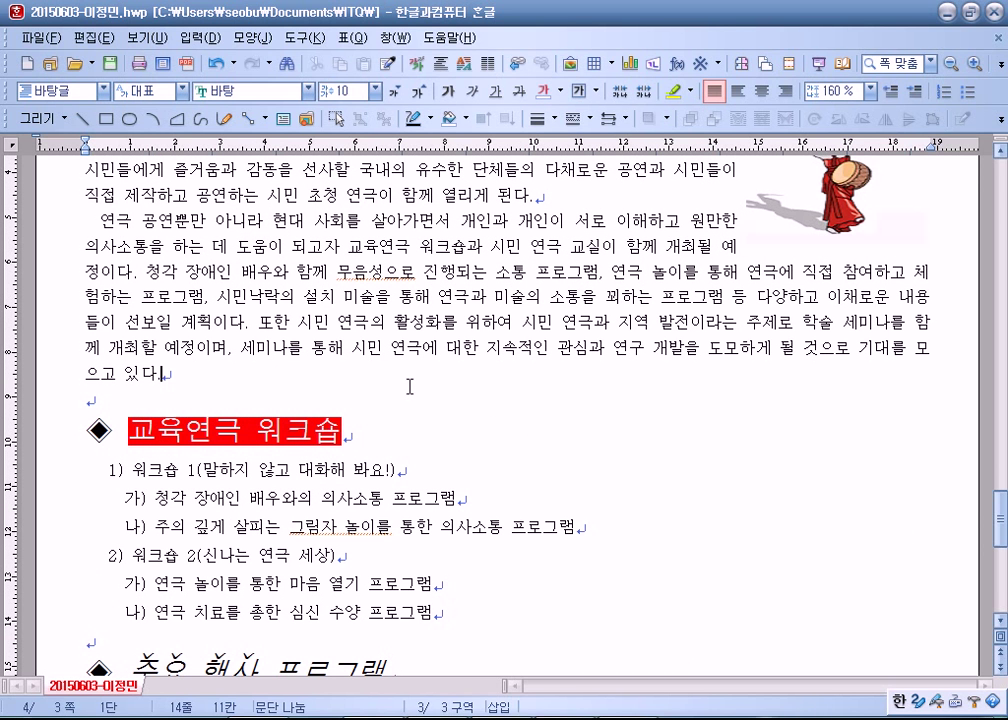
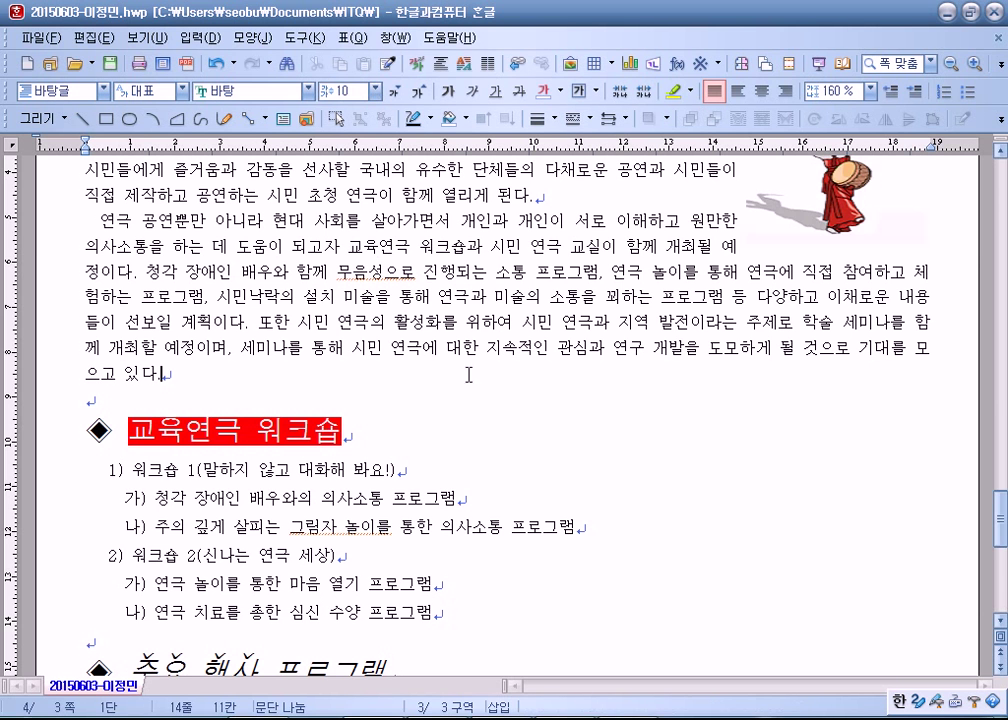
Scroll back up to the drawing page and place the caret in the first dashed box
scroll(540, 380, up, 10)
click(547, 372)
scroll(785, 459, up, 1)
scroll(785, 459, down, 1)
scroll(785, 459, up, 5)
scroll(886, 450, down, 3)
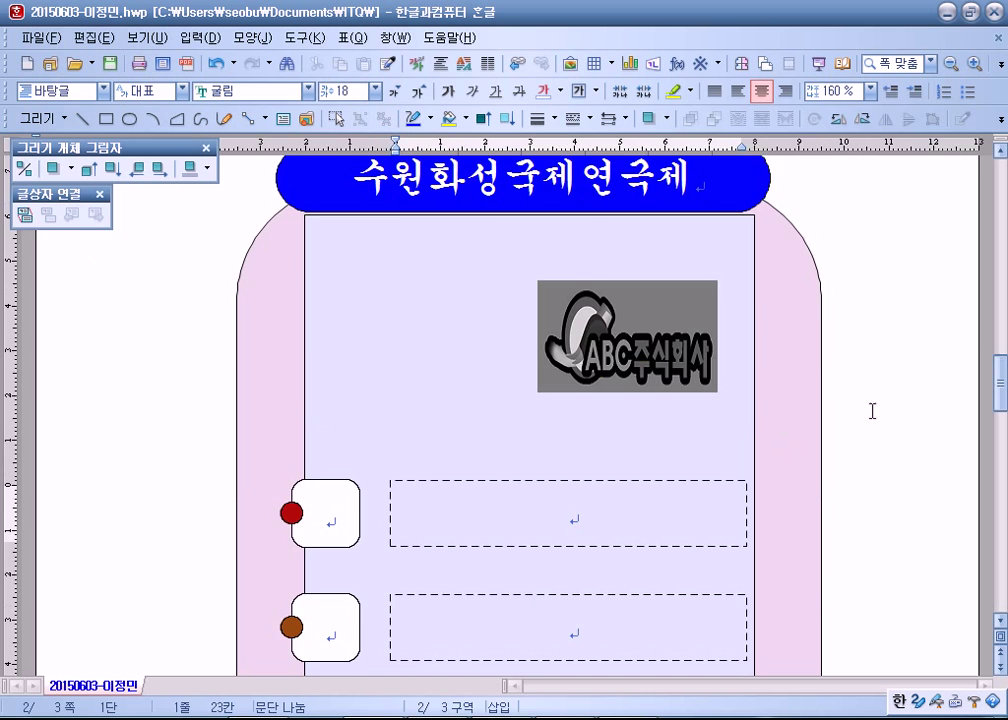
Select the pink rounded rectangle frame and the blue title banner on the drawing page
click(796, 337)
scroll(902, 425, down, 1)
scroll(749, 267, up, 2)
click(749, 267)
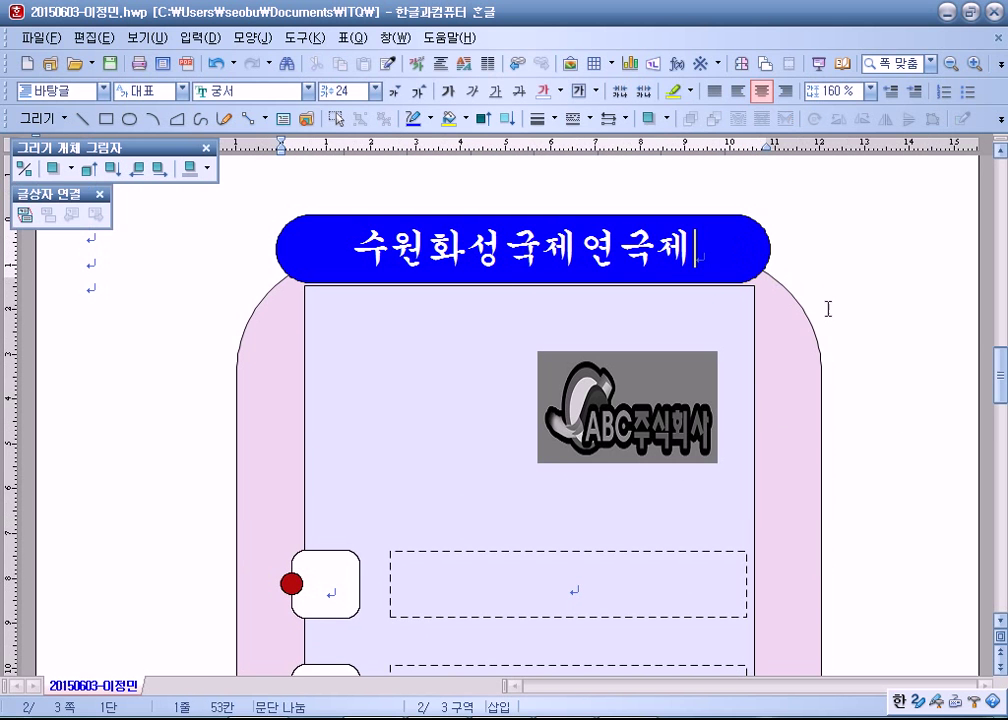
click(756, 342)
scroll(986, 408, down, 3)
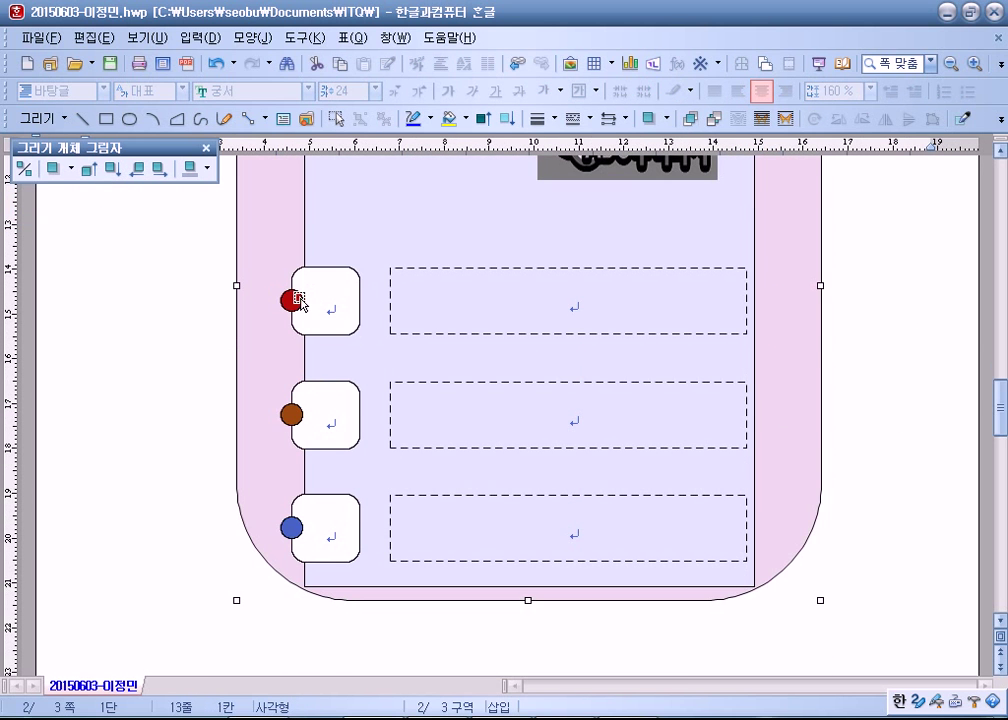
Check the white rounded box, three dashed text boxes and red circle, then follow the ABC logo link to page 4
click(333, 308)
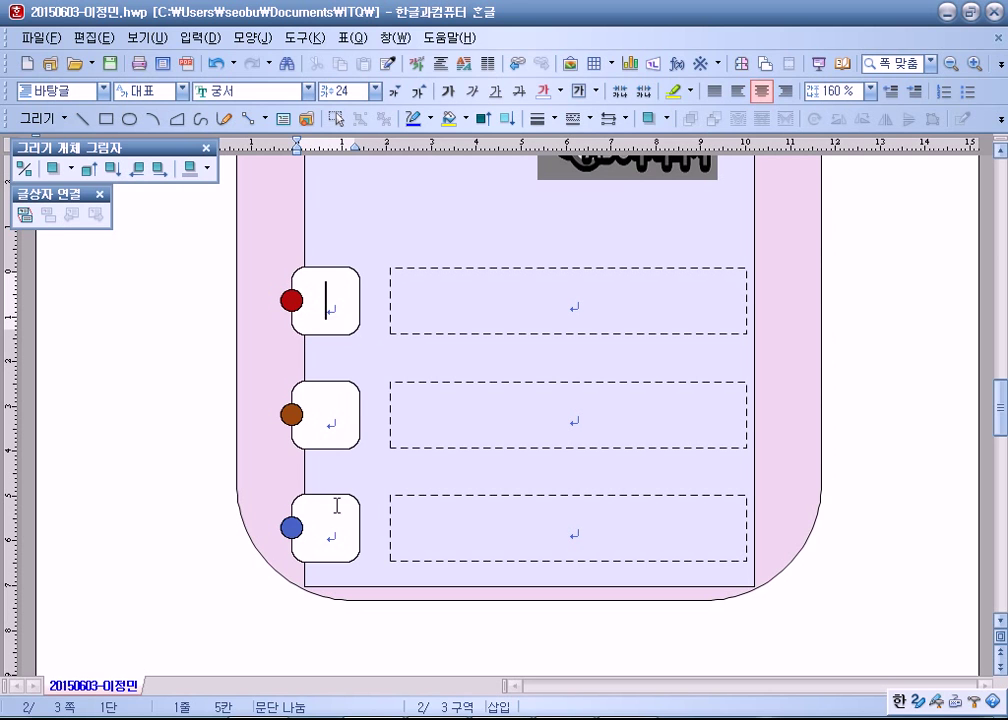
click(606, 306)
click(580, 412)
click(580, 510)
click(289, 301)
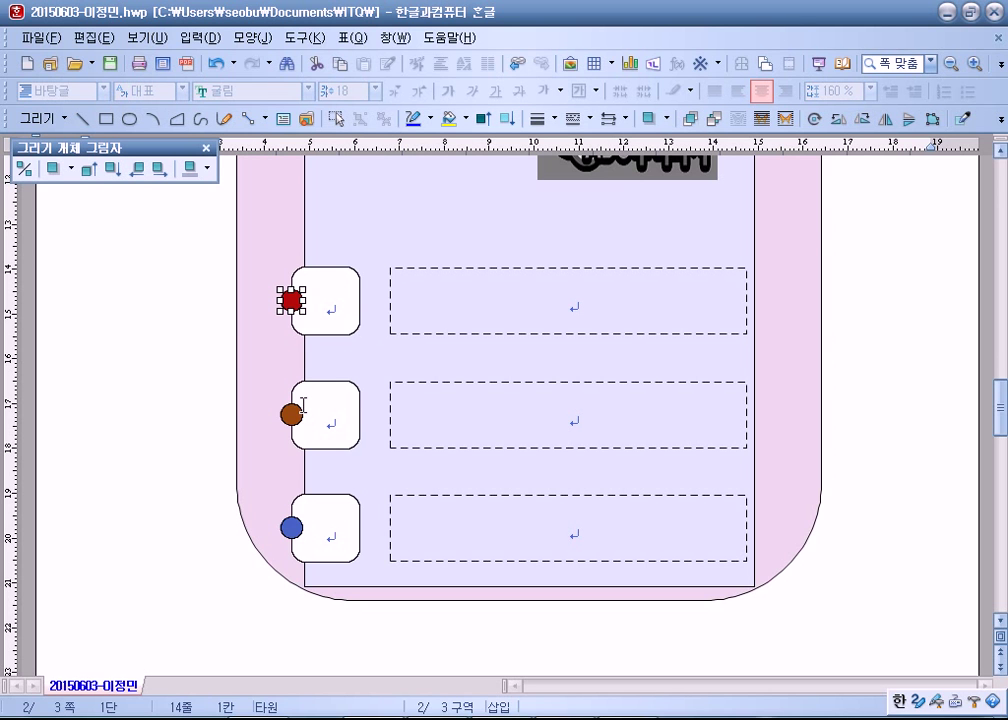
scroll(333, 371, up, 3)
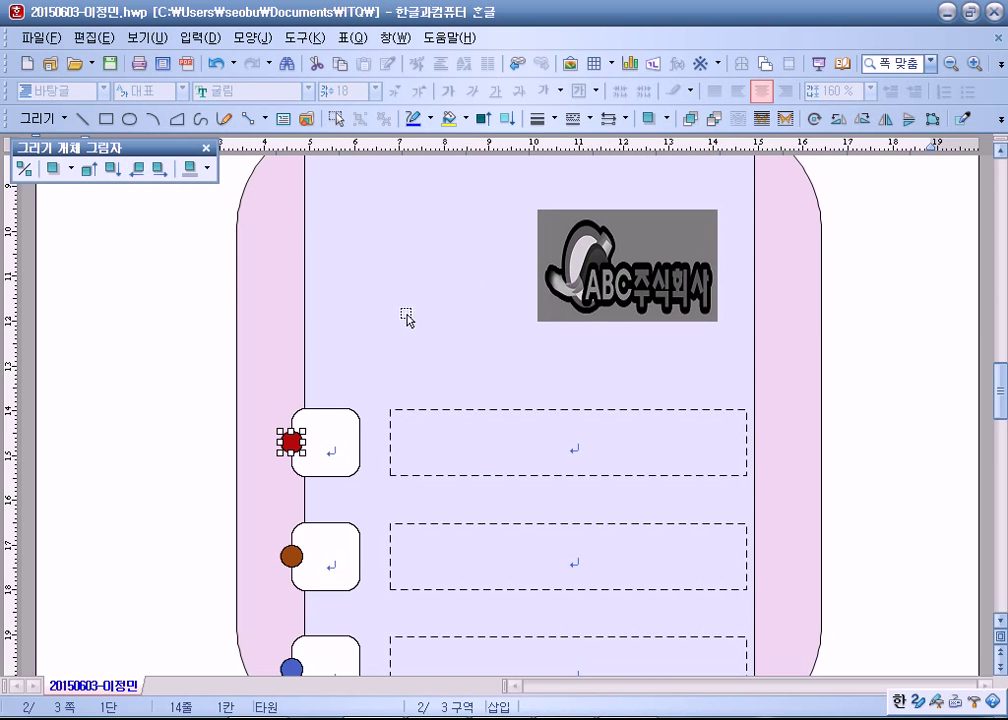
click(670, 284)
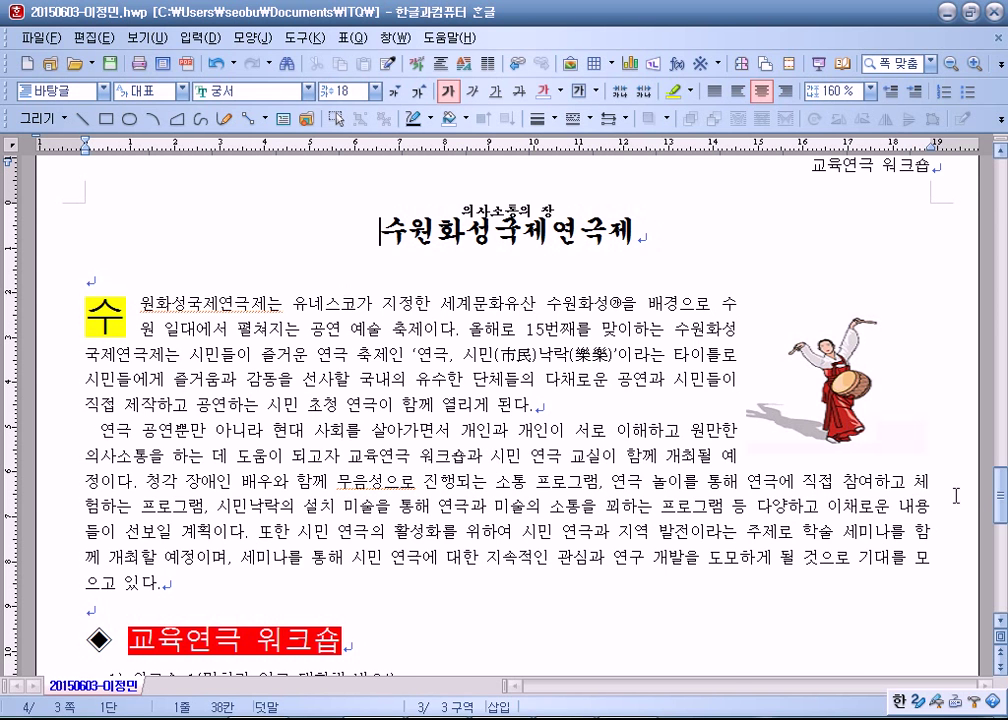
Return to the first page and place the caret before 'Suwon' in the English paragraph
drag(1000, 490, 1000, 180)
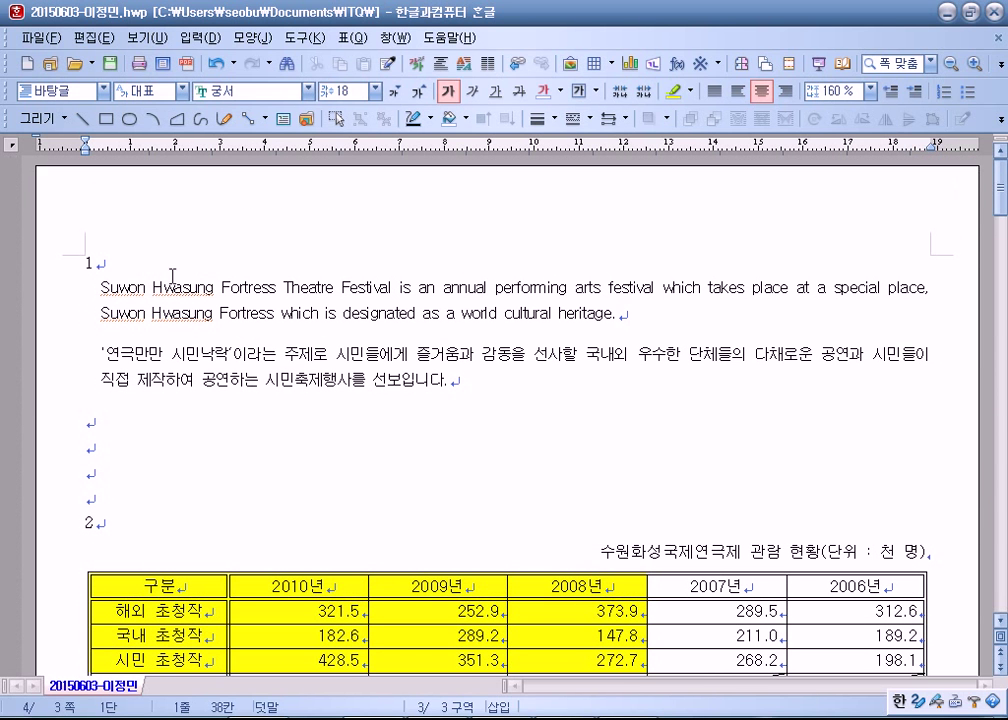
click(85, 287)
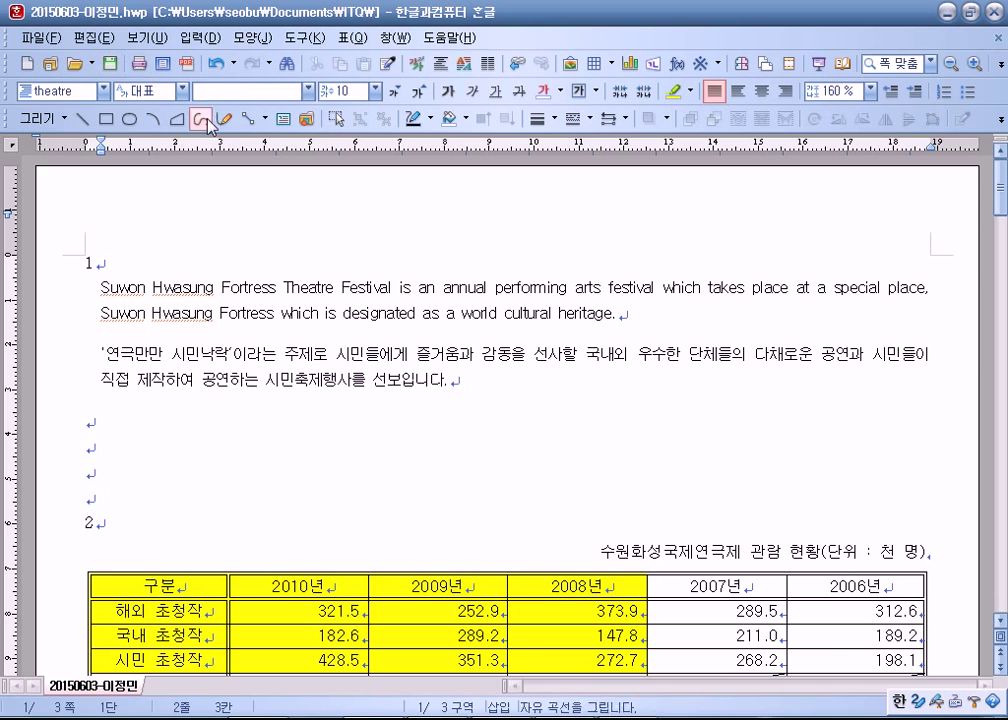